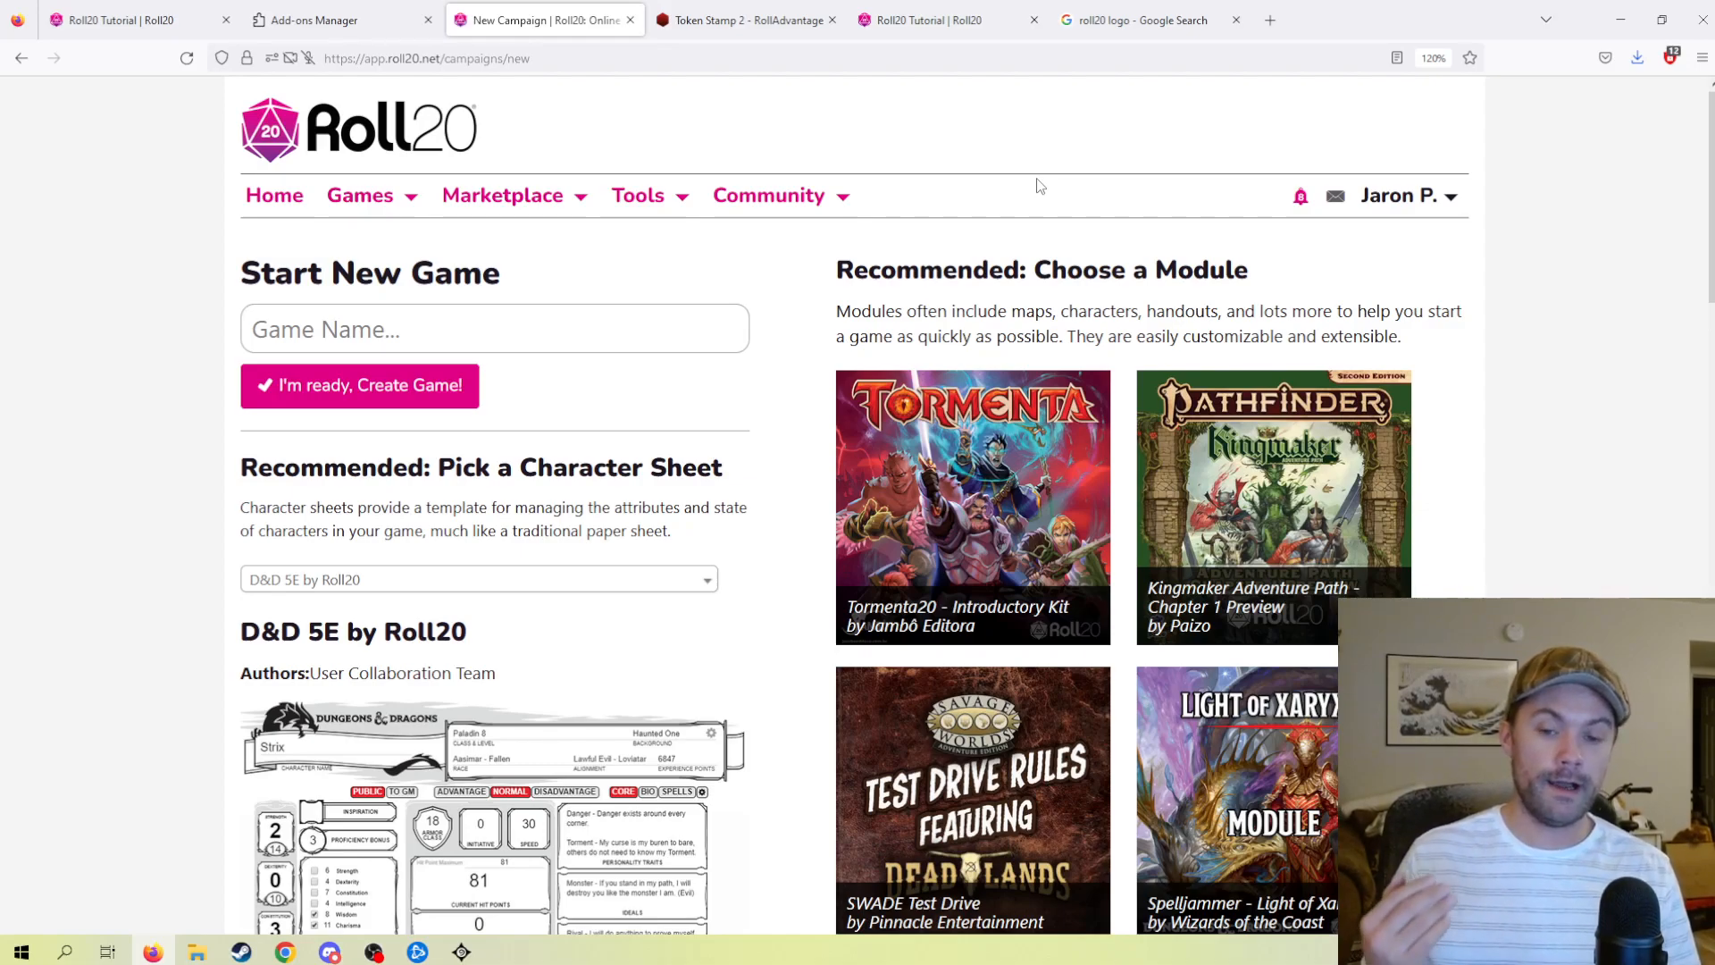
- Look through the character sheet preview and the recommended modules on the new game page
scroll(1162, 268, "down", 3)
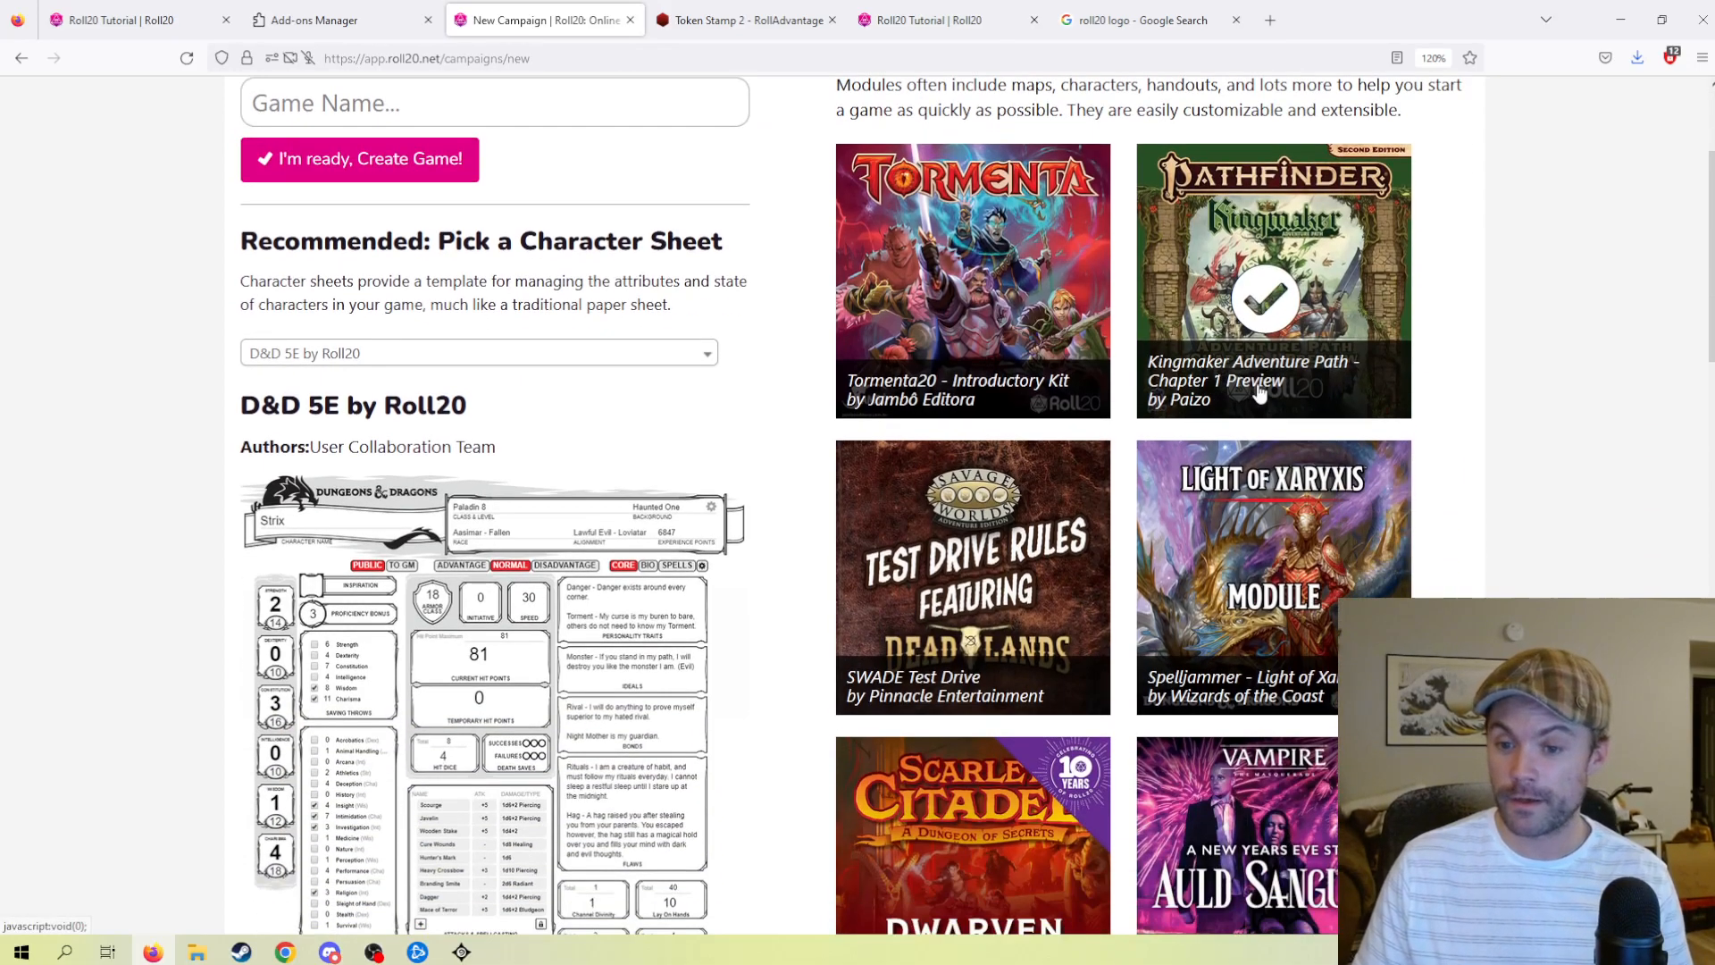
scroll(1152, 402, "down", 3)
scroll(1128, 416, "down", 3)
scroll(973, 500, "up", 7)
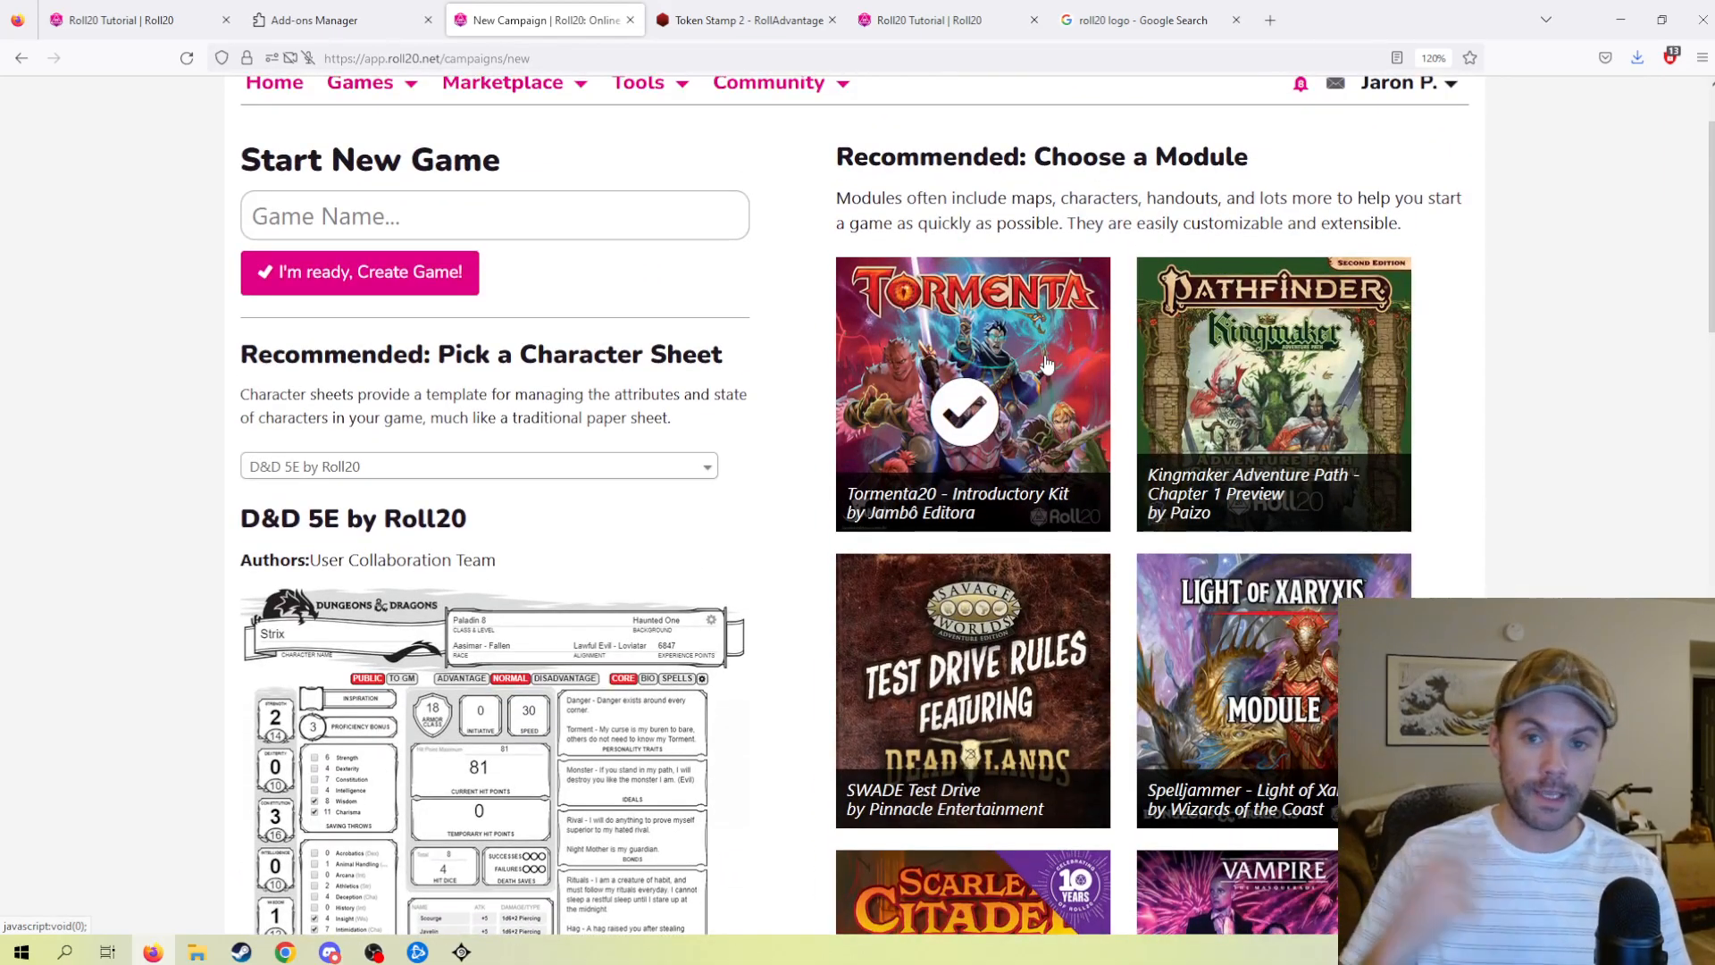
scroll(774, 295, "up", 2)
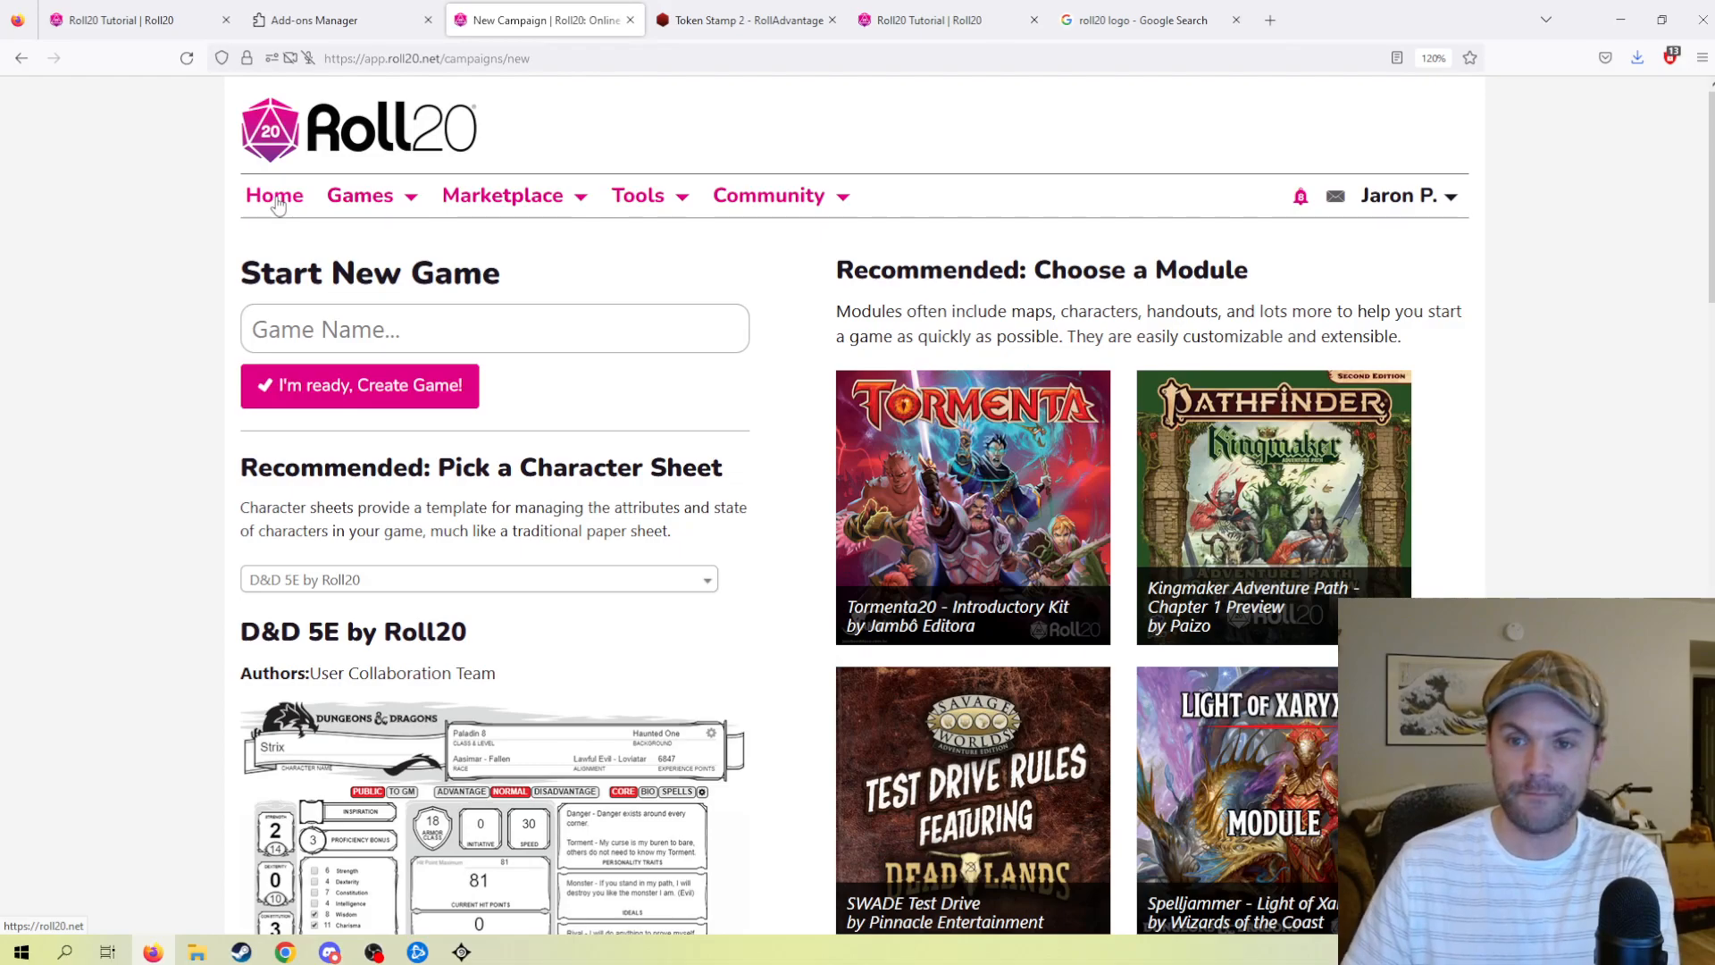
- Close the Google search page, go to the Roll20 home page and launch the Roll20 Tutorial game
left_click(1236, 19)
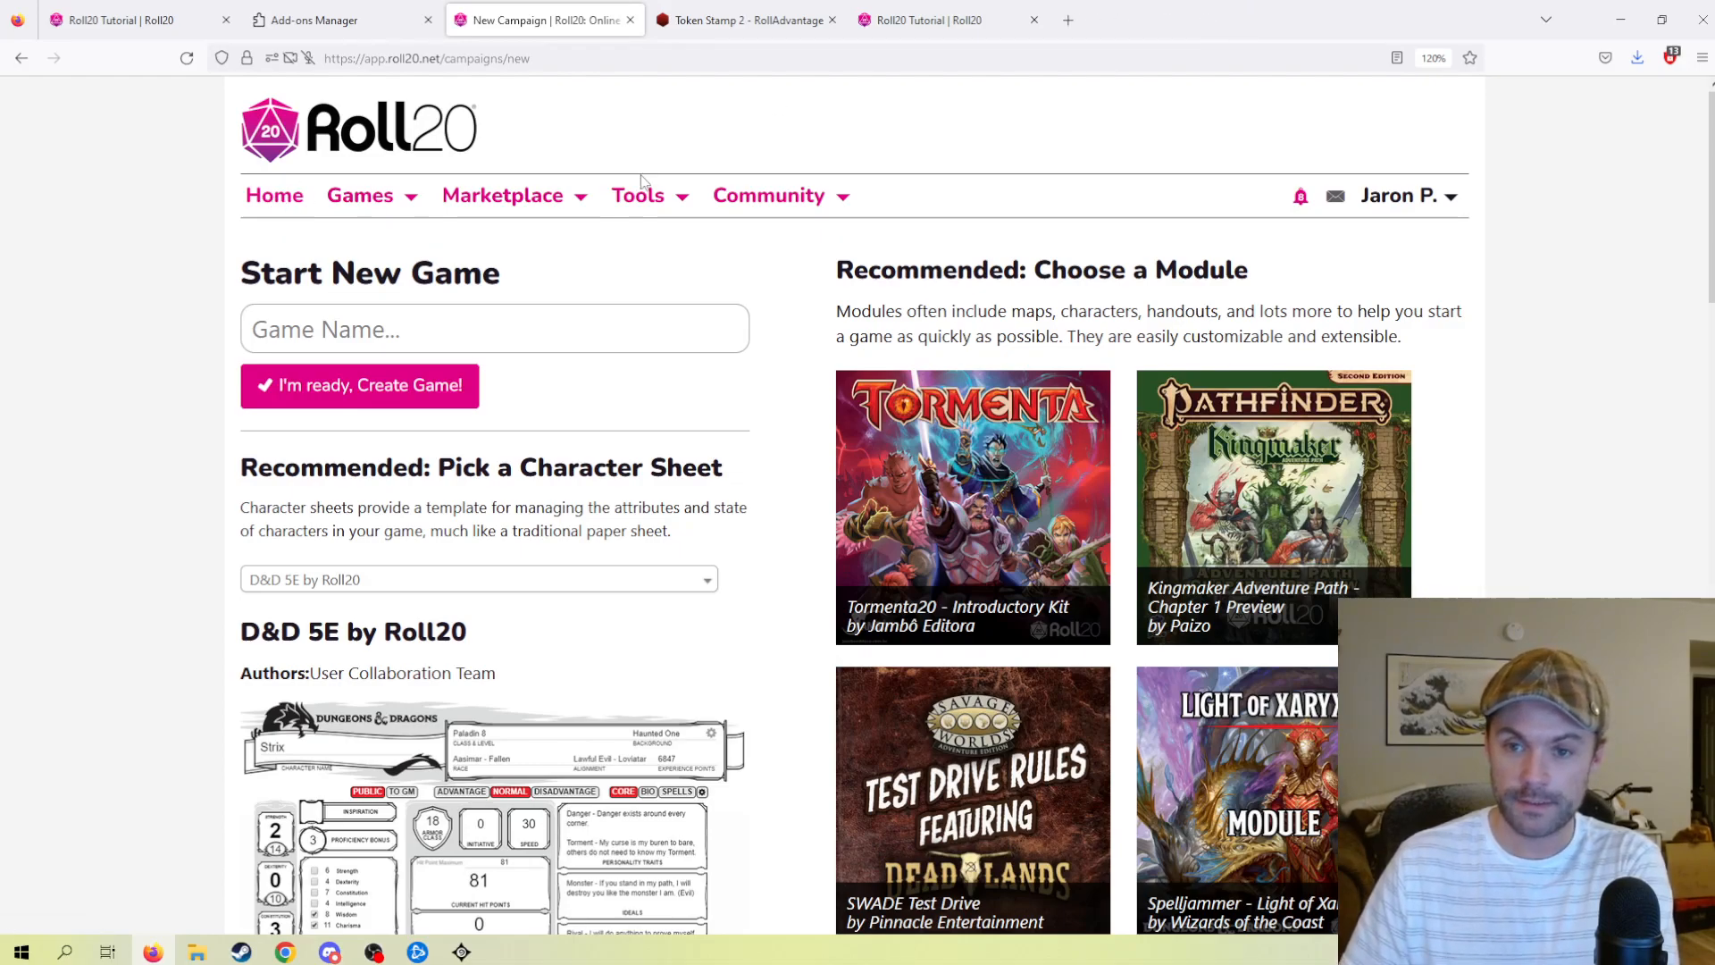
left_click(259, 201)
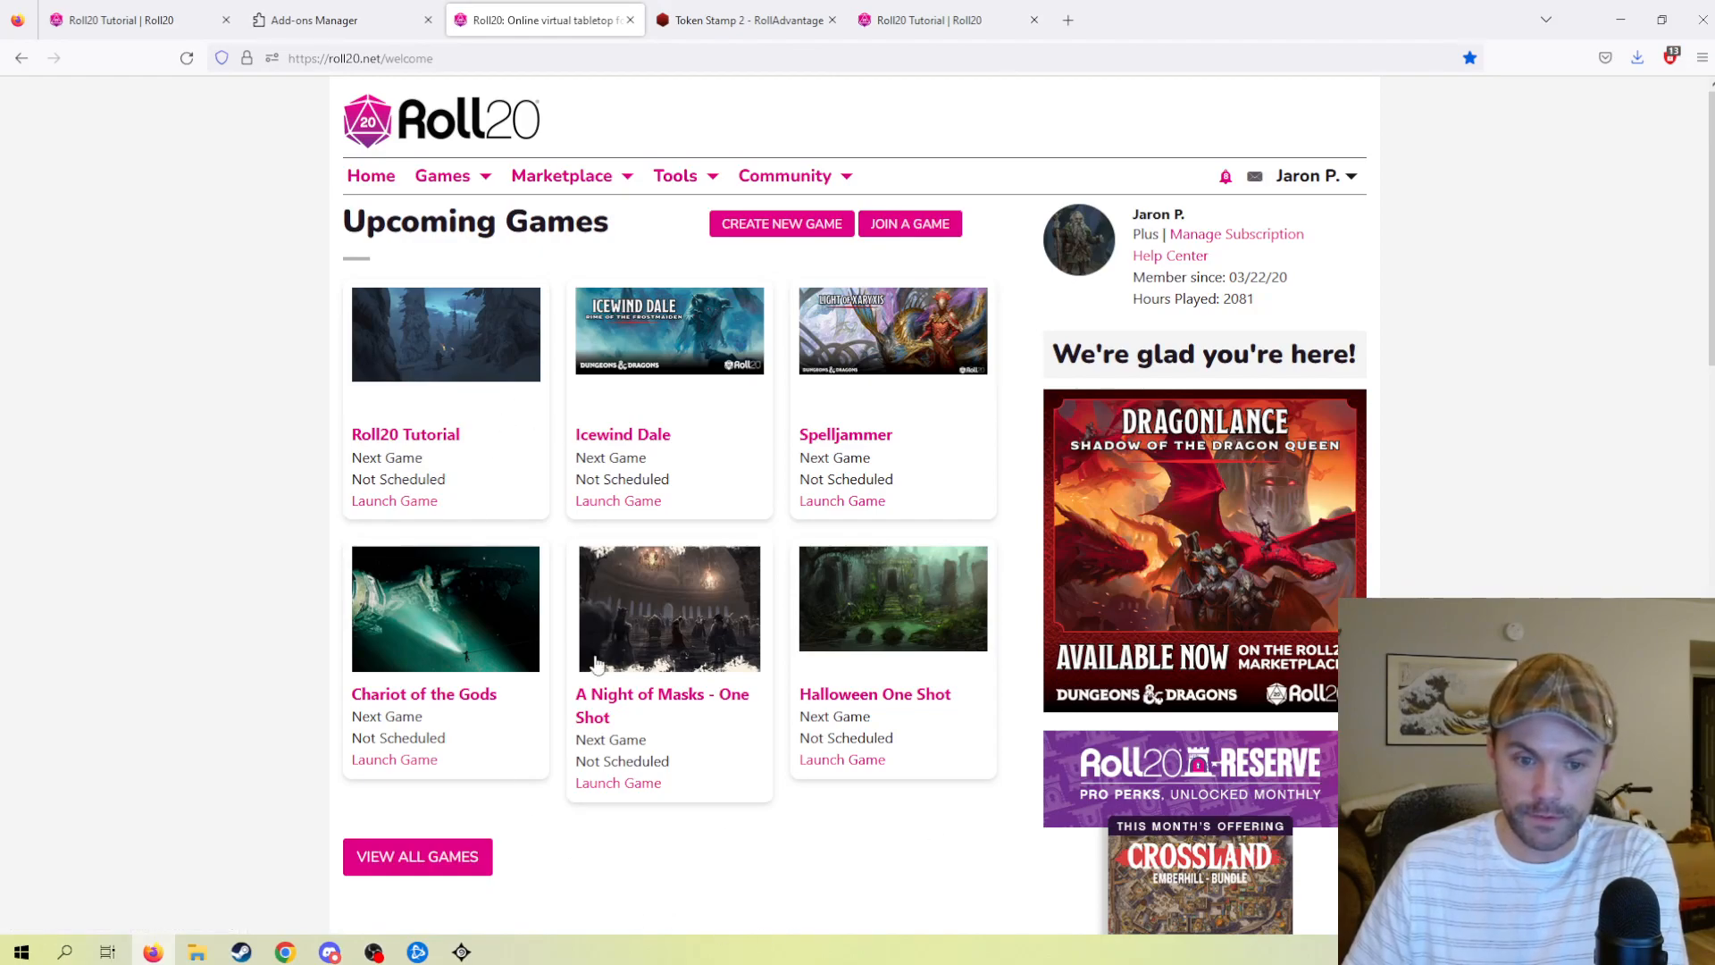
left_click(386, 502)
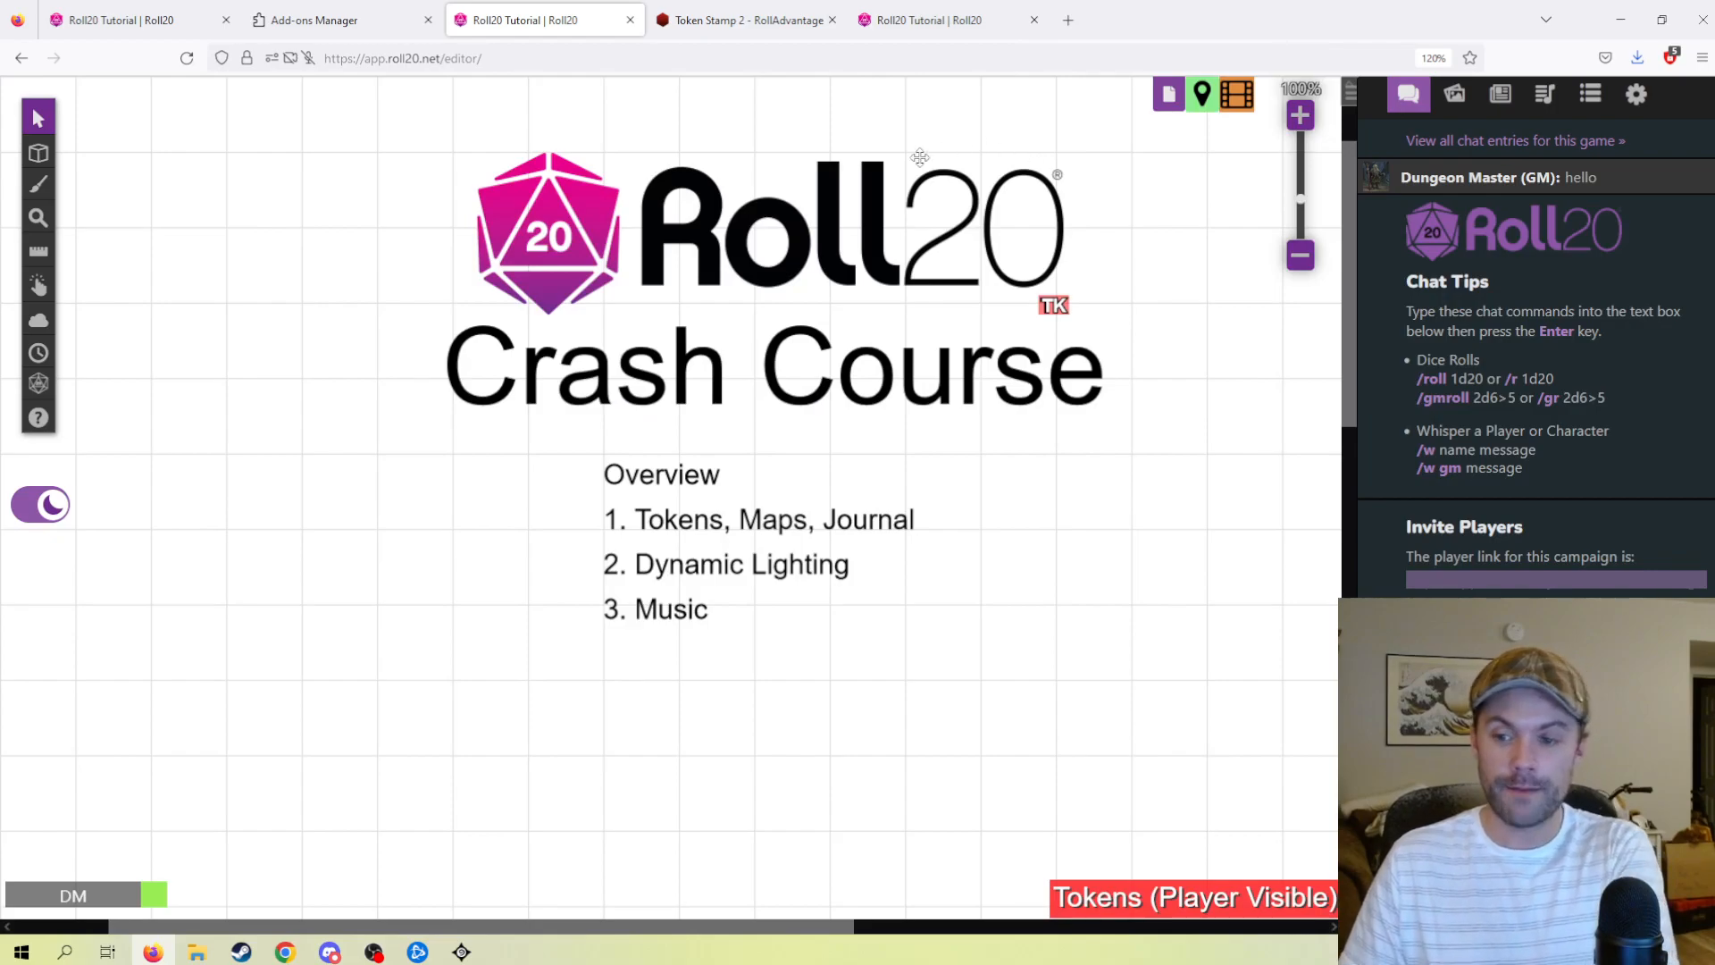
- Look at the VTT Enhancement Suite add-on's details and return to the Roll20 Tutorial game's intro page
left_click(350, 16)
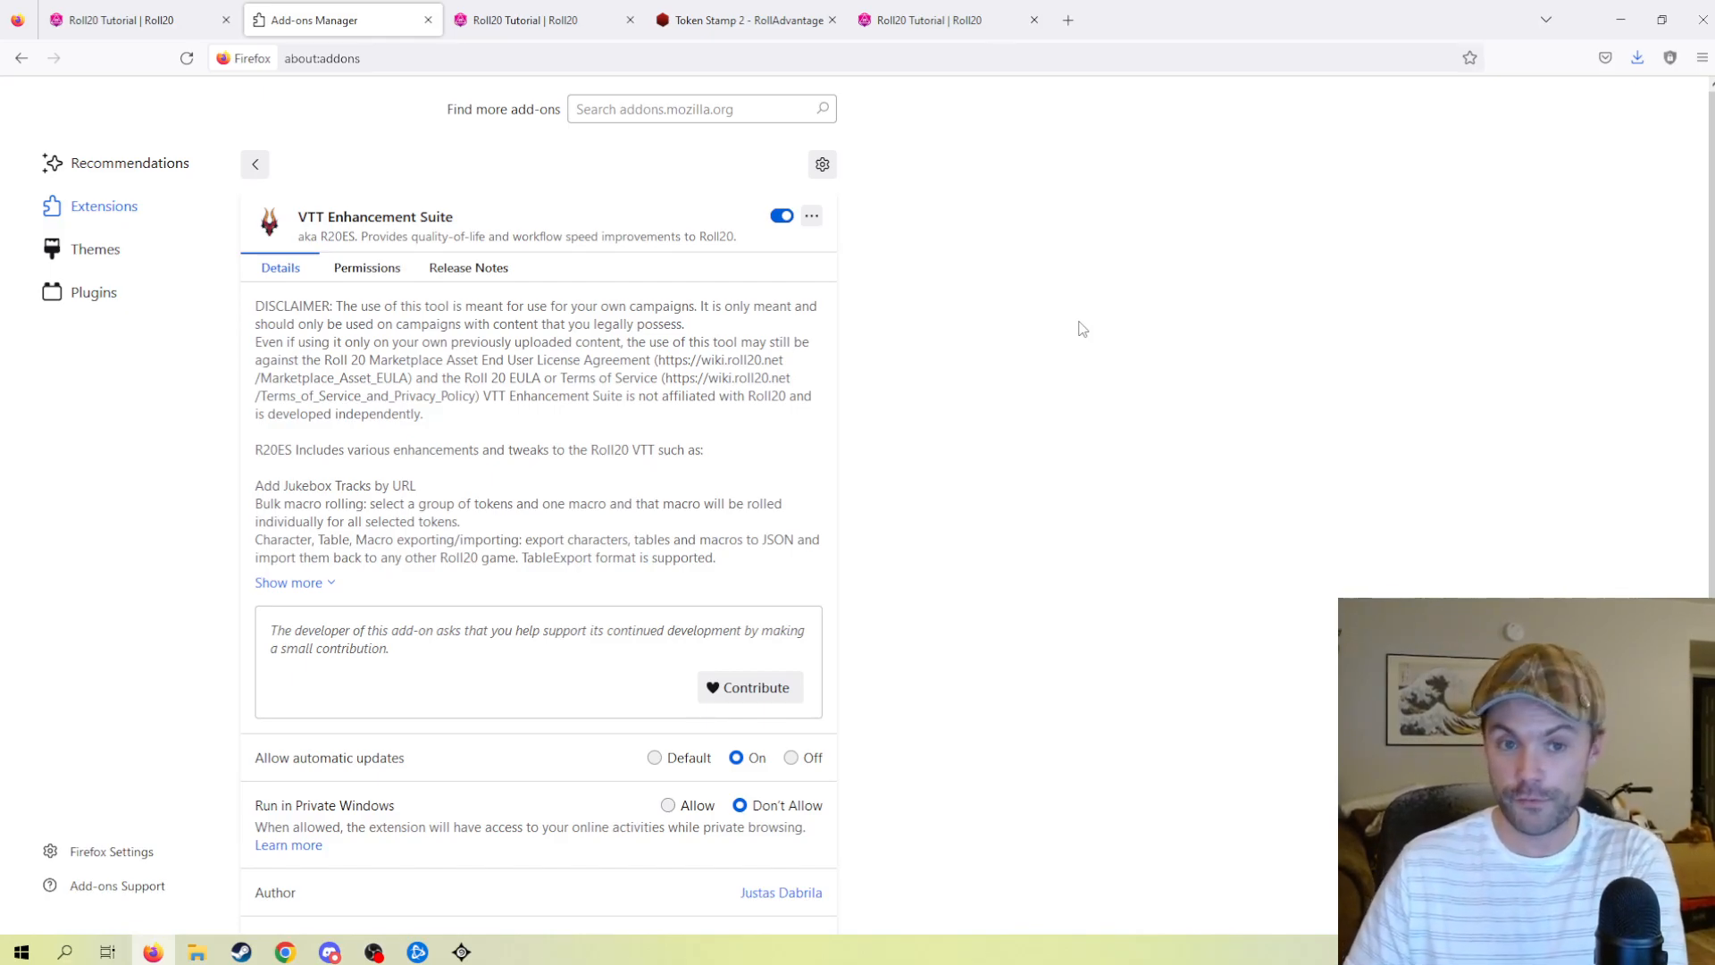
key("ctrl+shift+Tab")
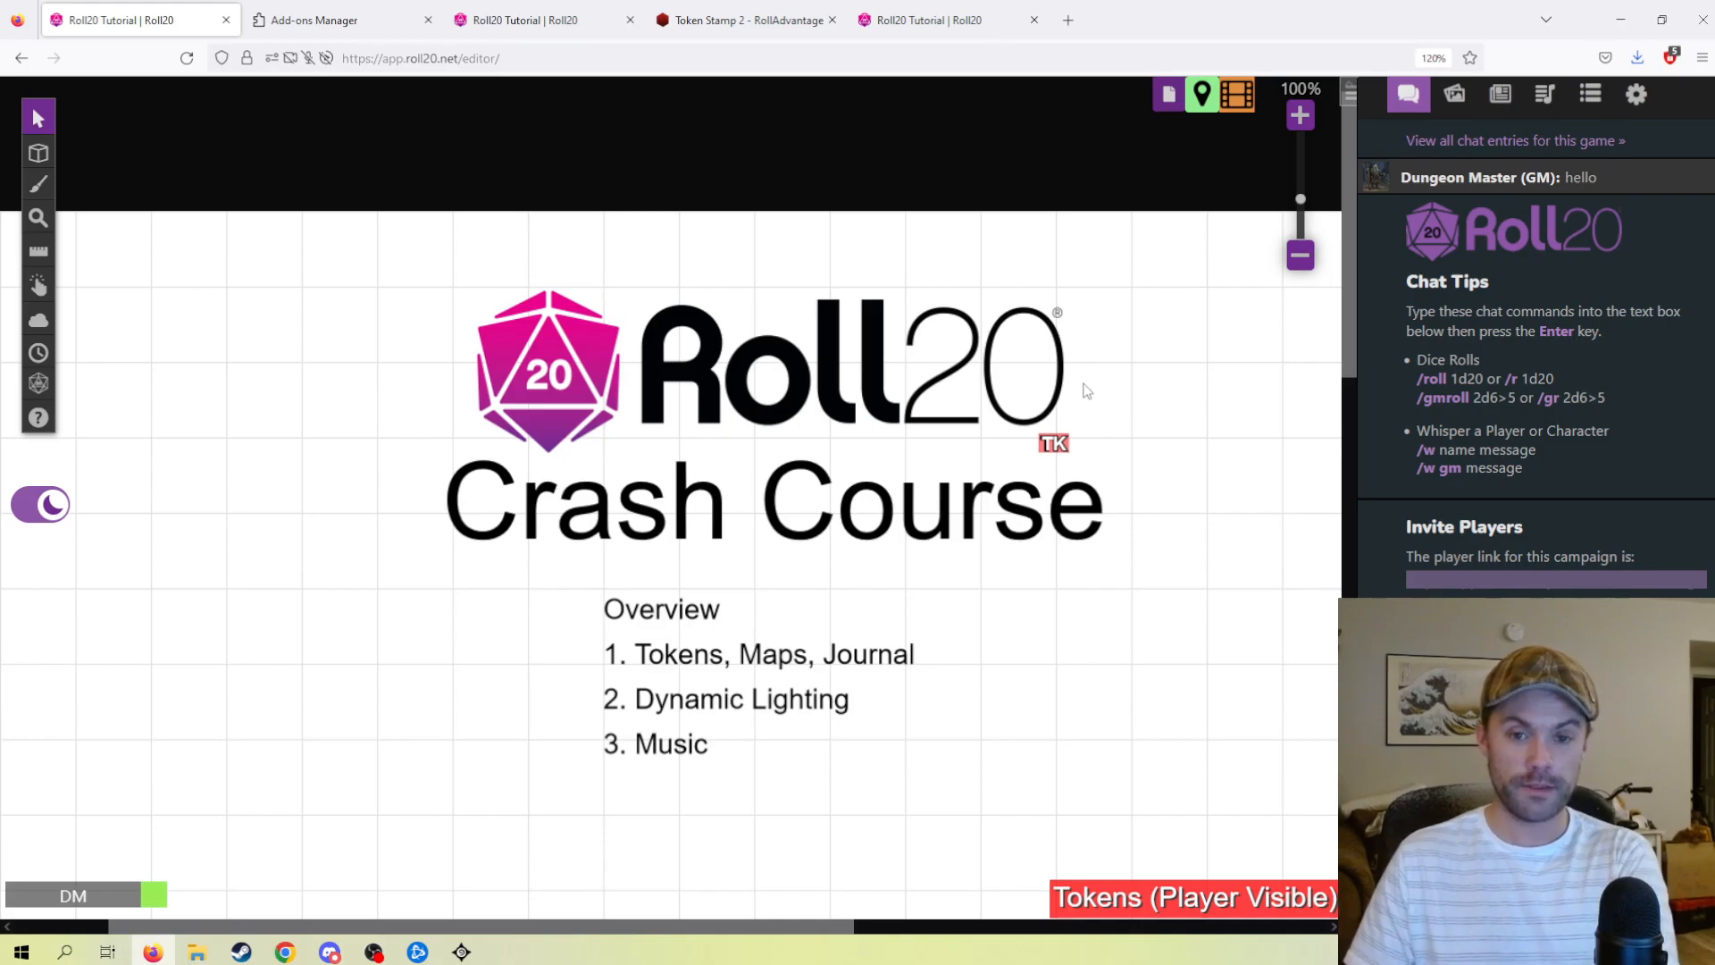
left_click_drag(1171, 581, 1024, 514)
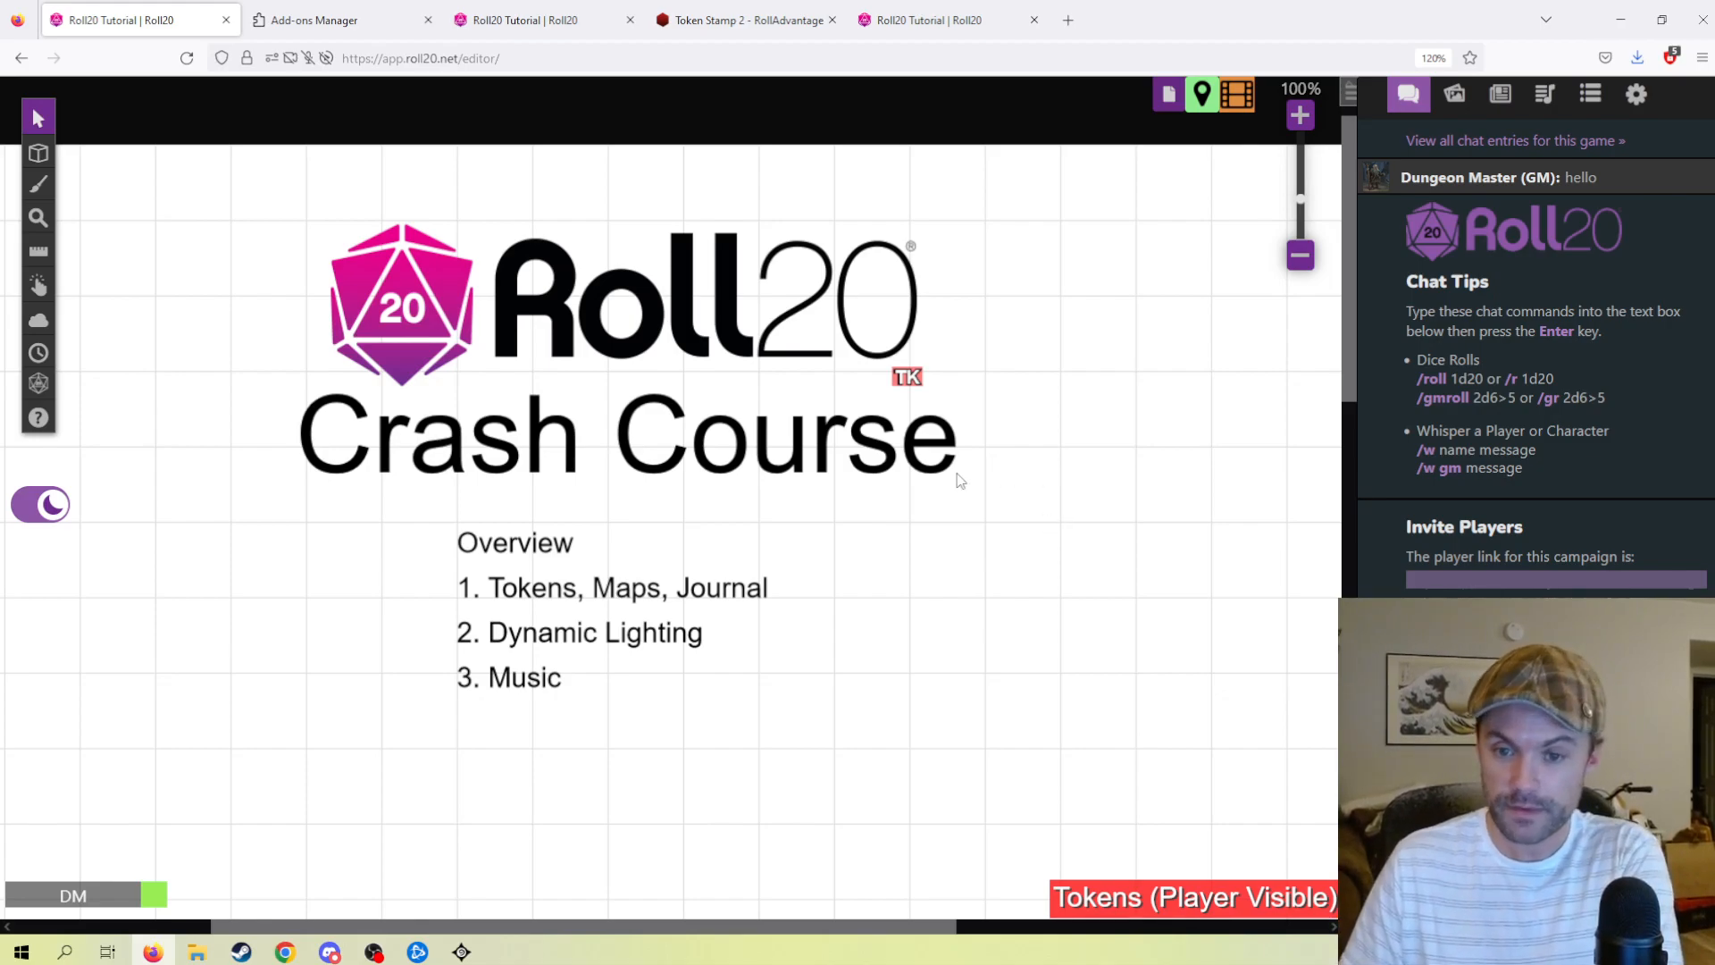
left_click(1170, 96)
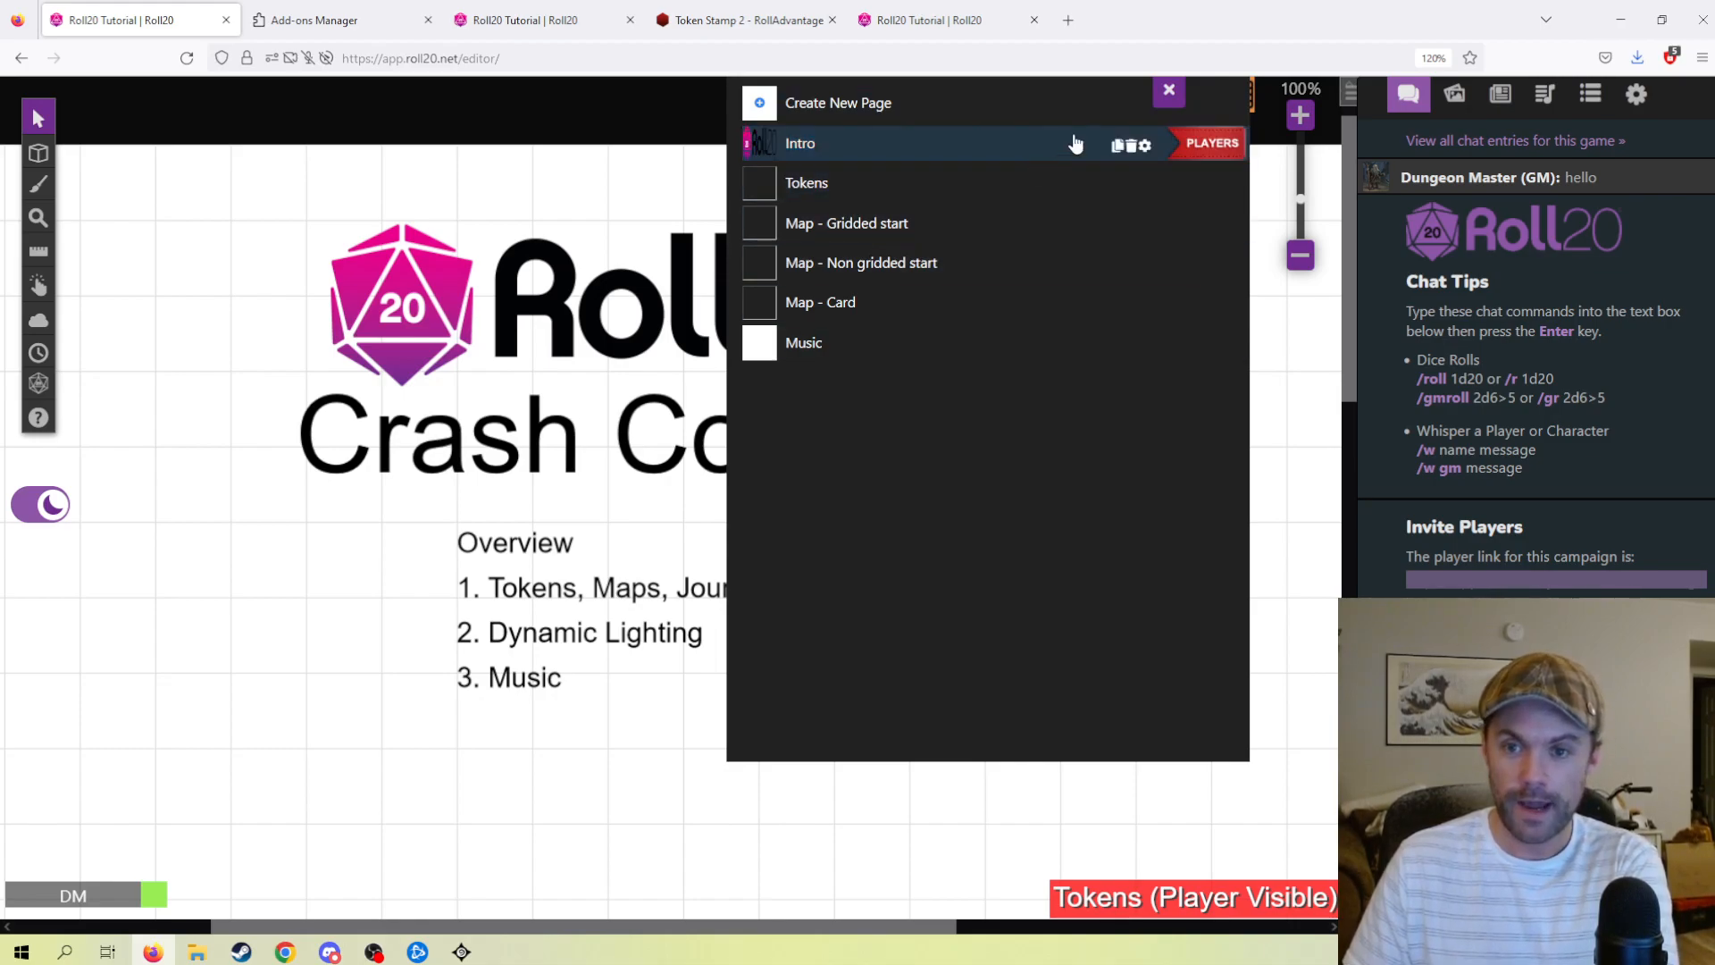
left_click(1167, 92)
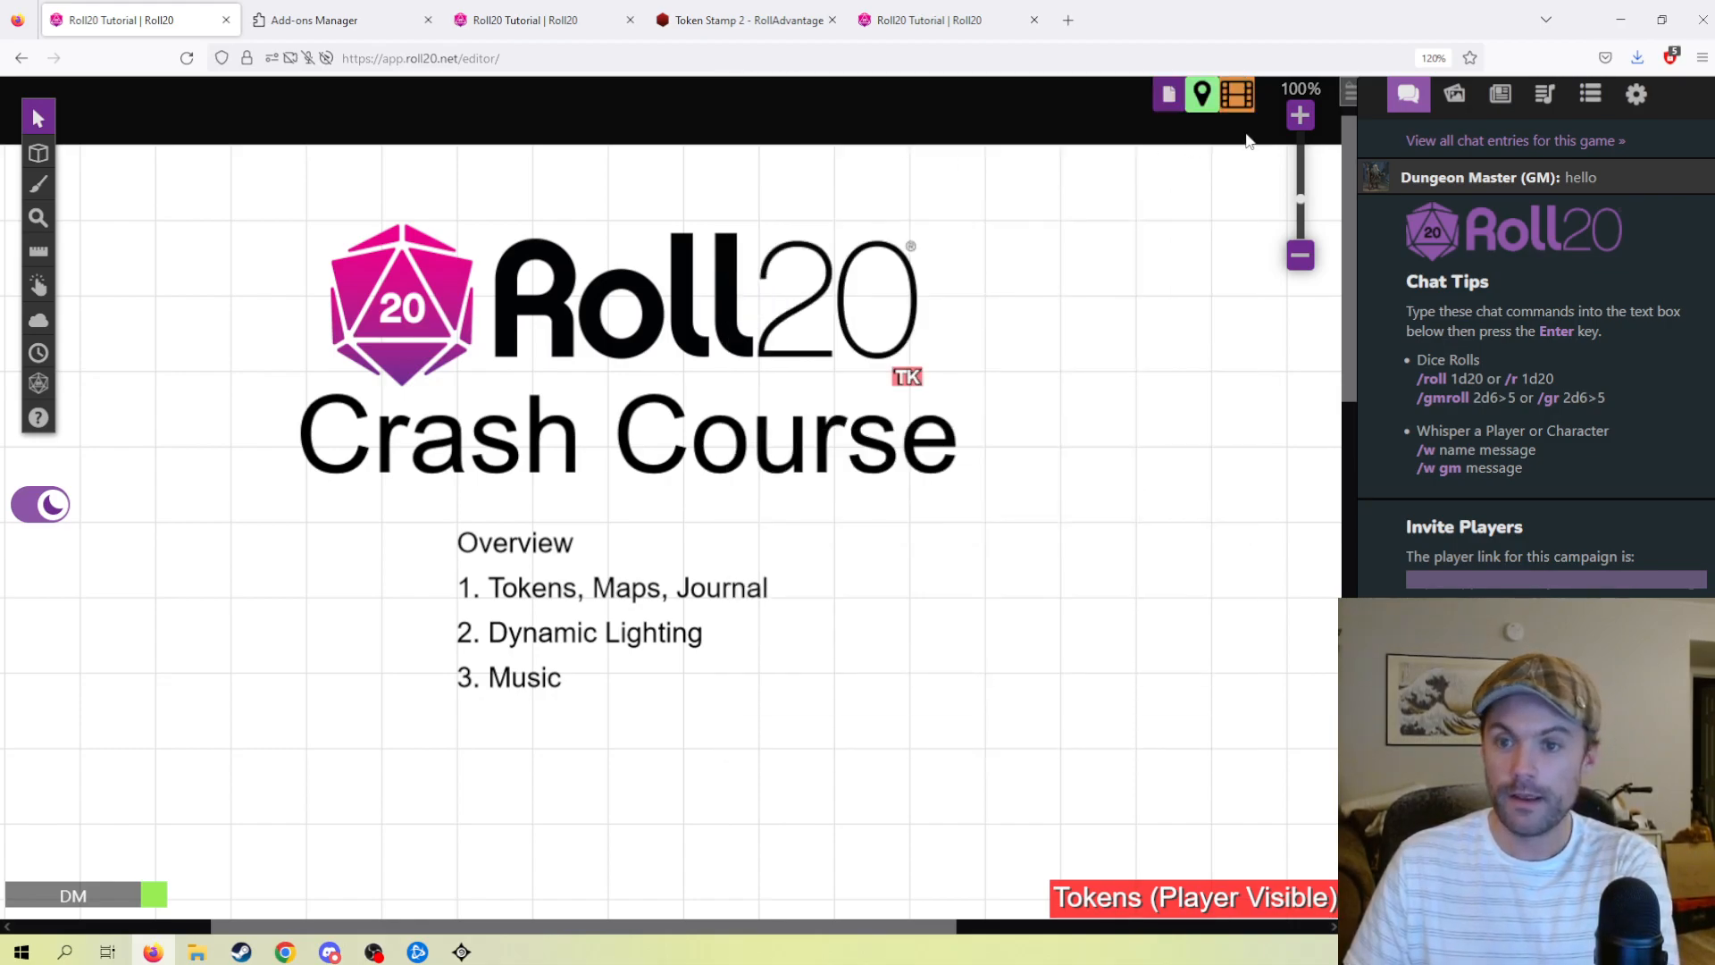
left_click(1168, 97)
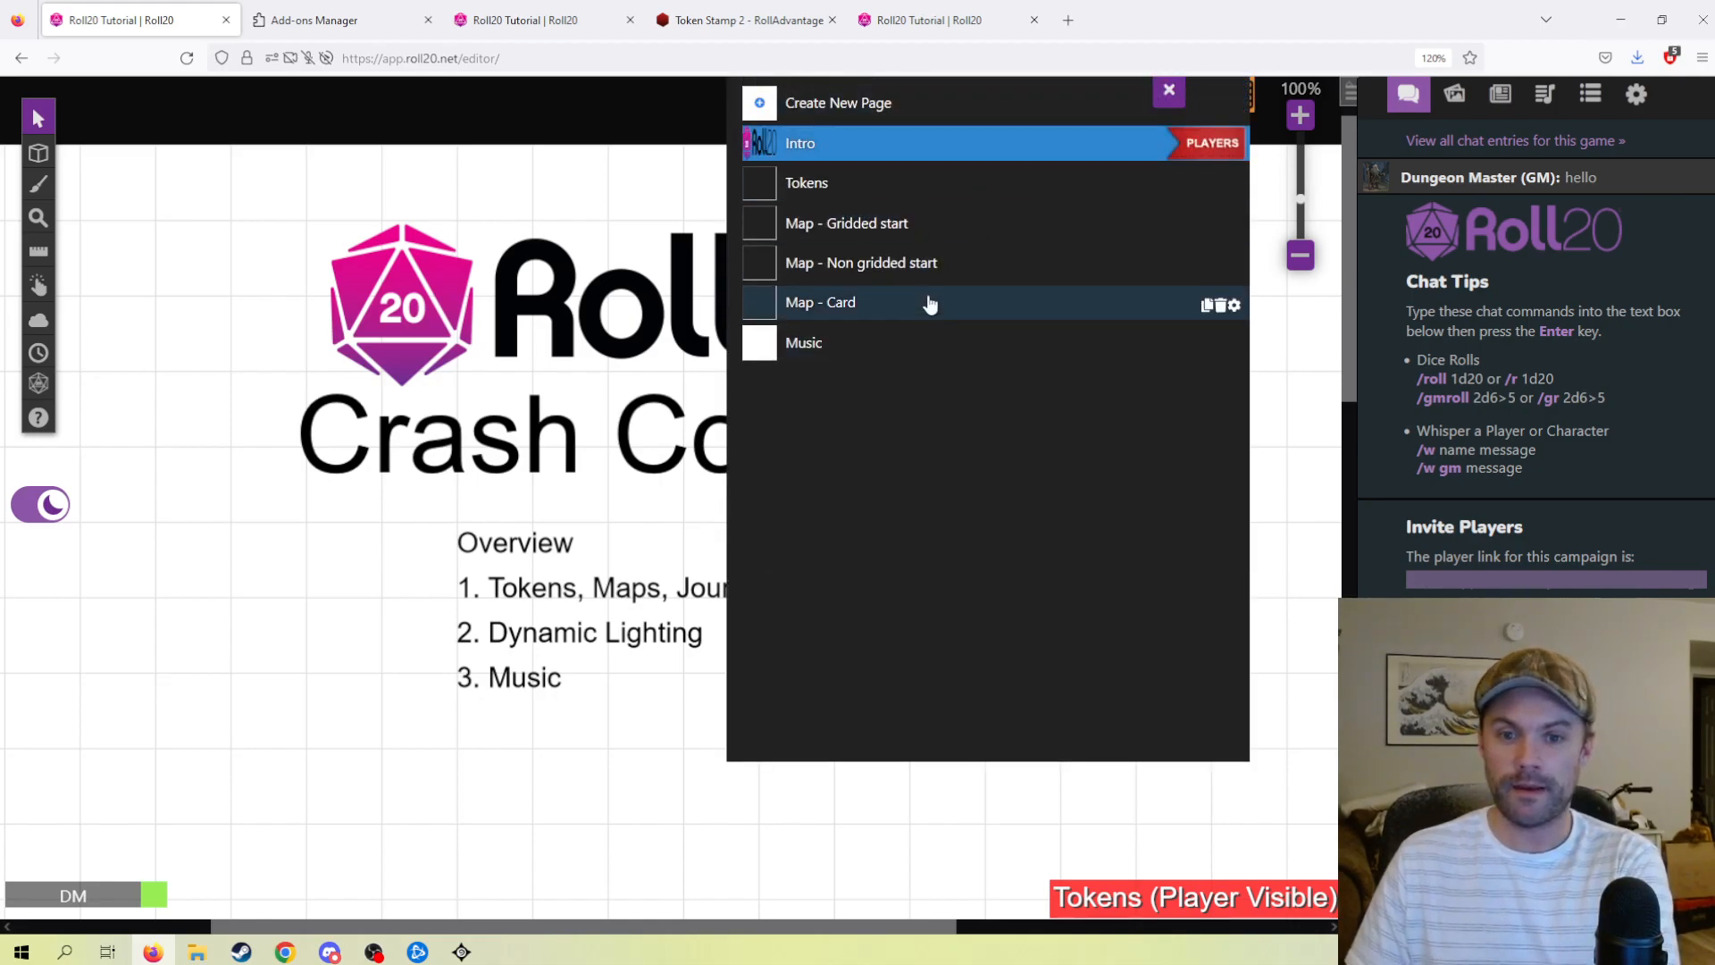
left_click(1168, 90)
- Switch from the Intro page to the Tokens page
left_click(1170, 95)
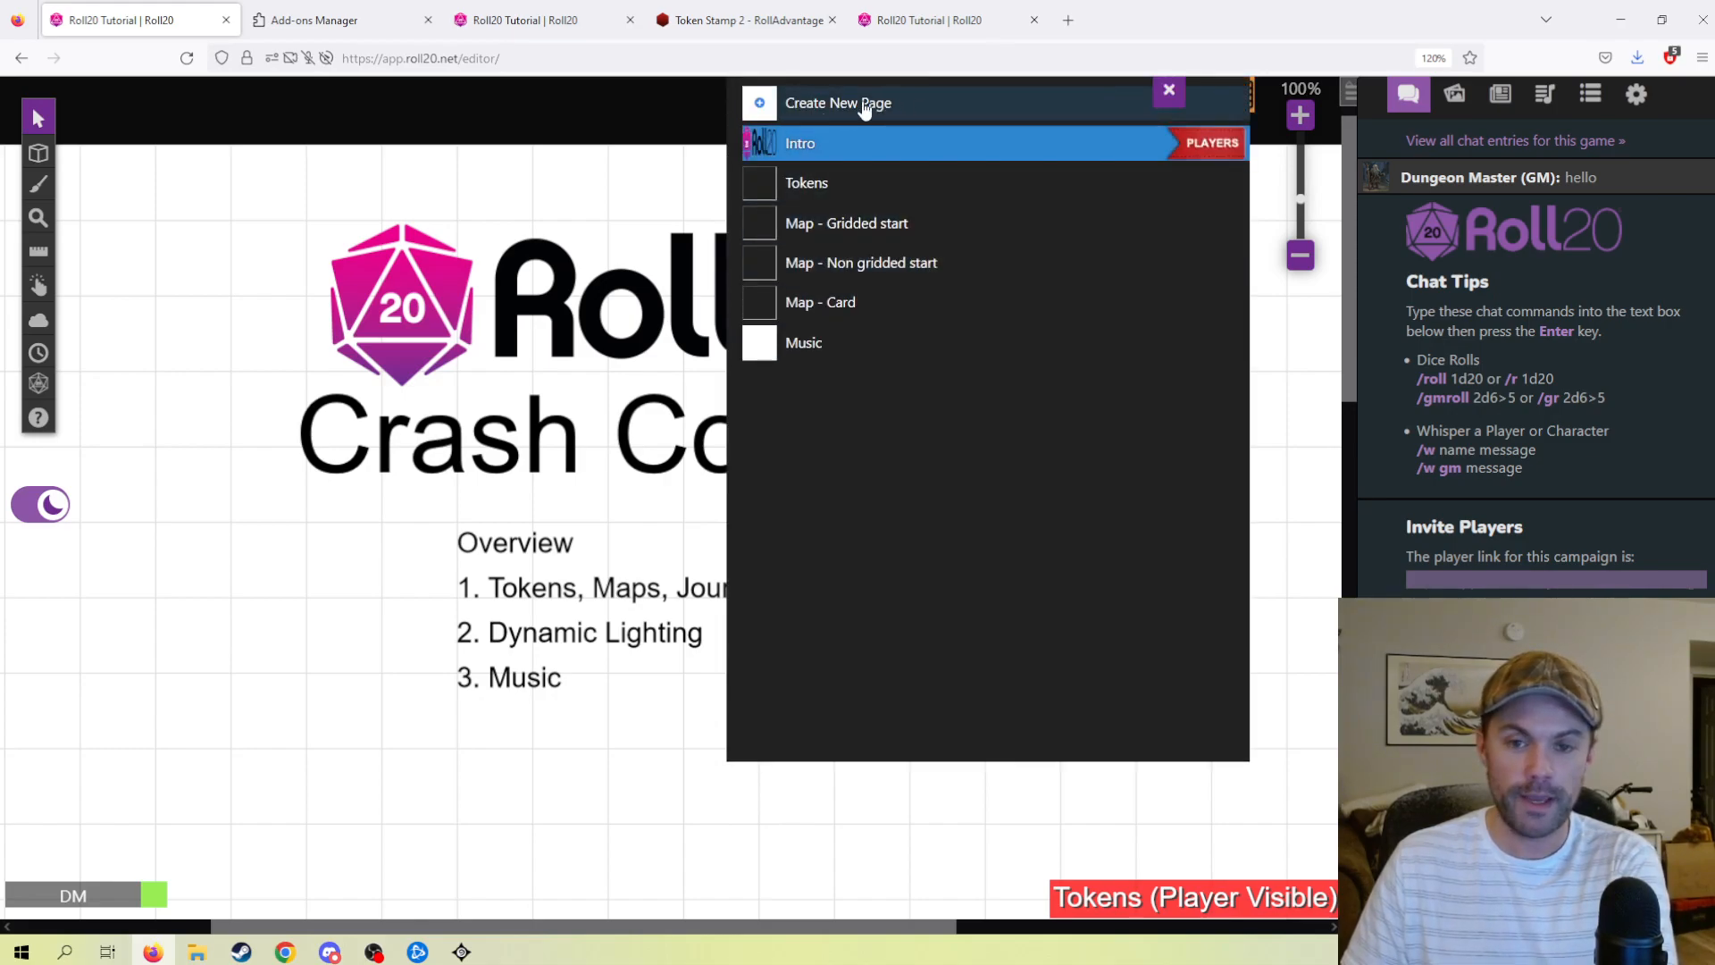
left_click(887, 198)
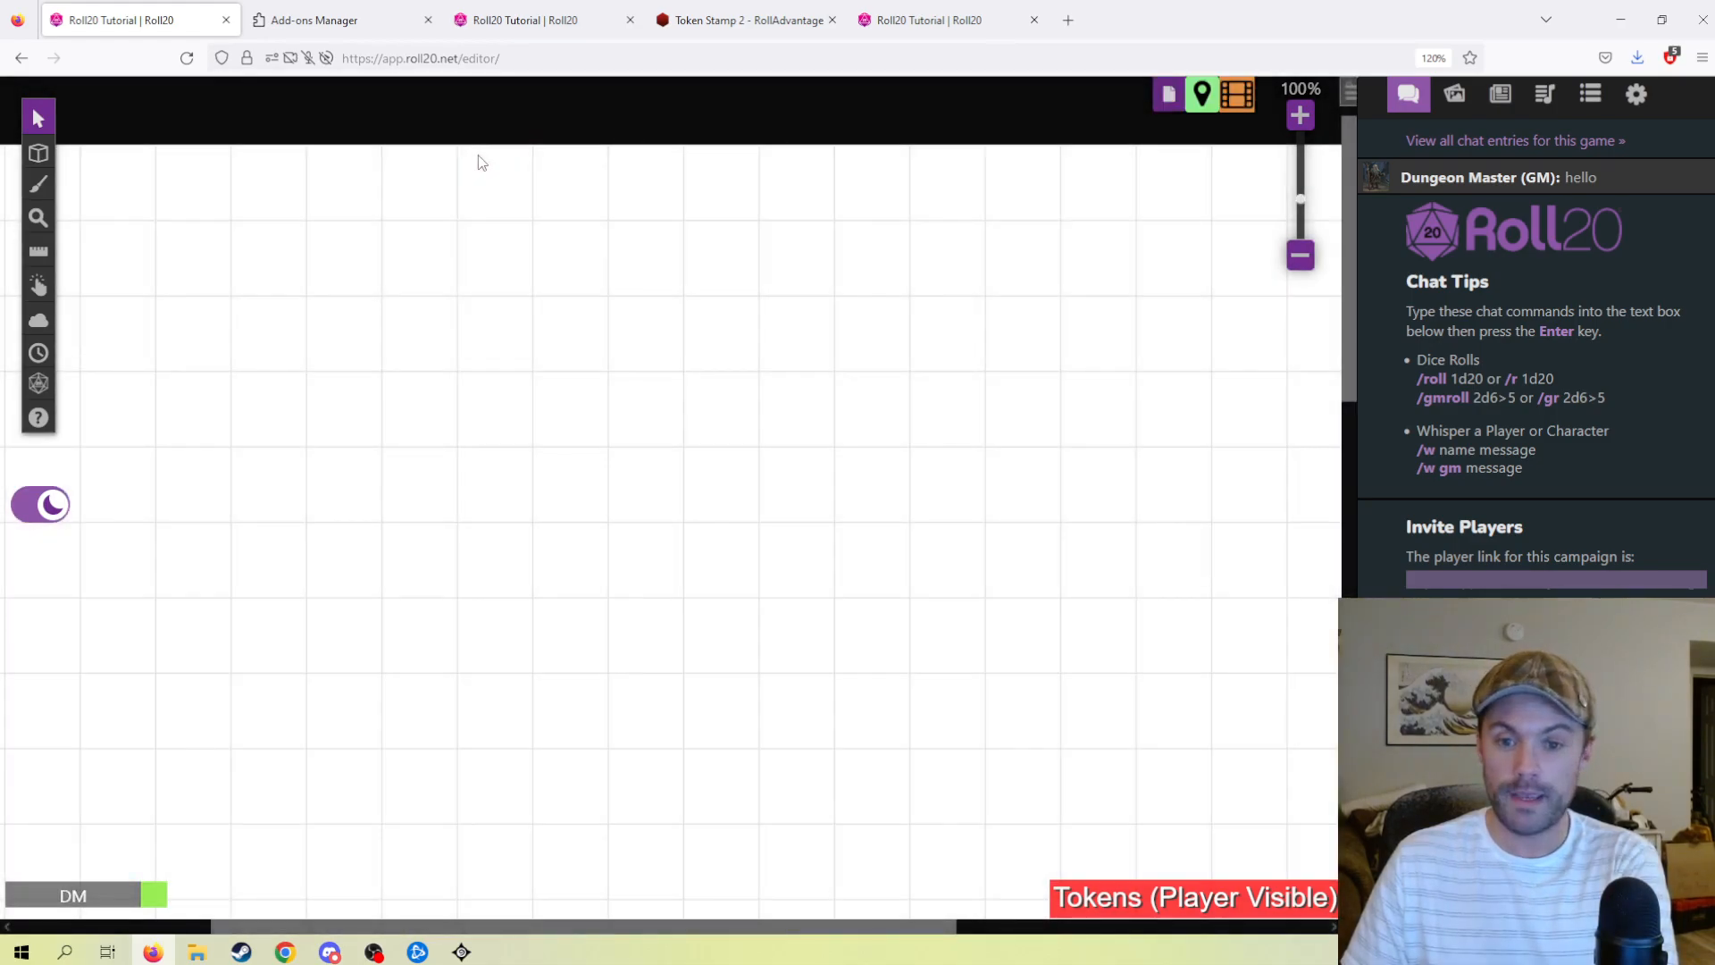
scroll(768, 443, "down", 2)
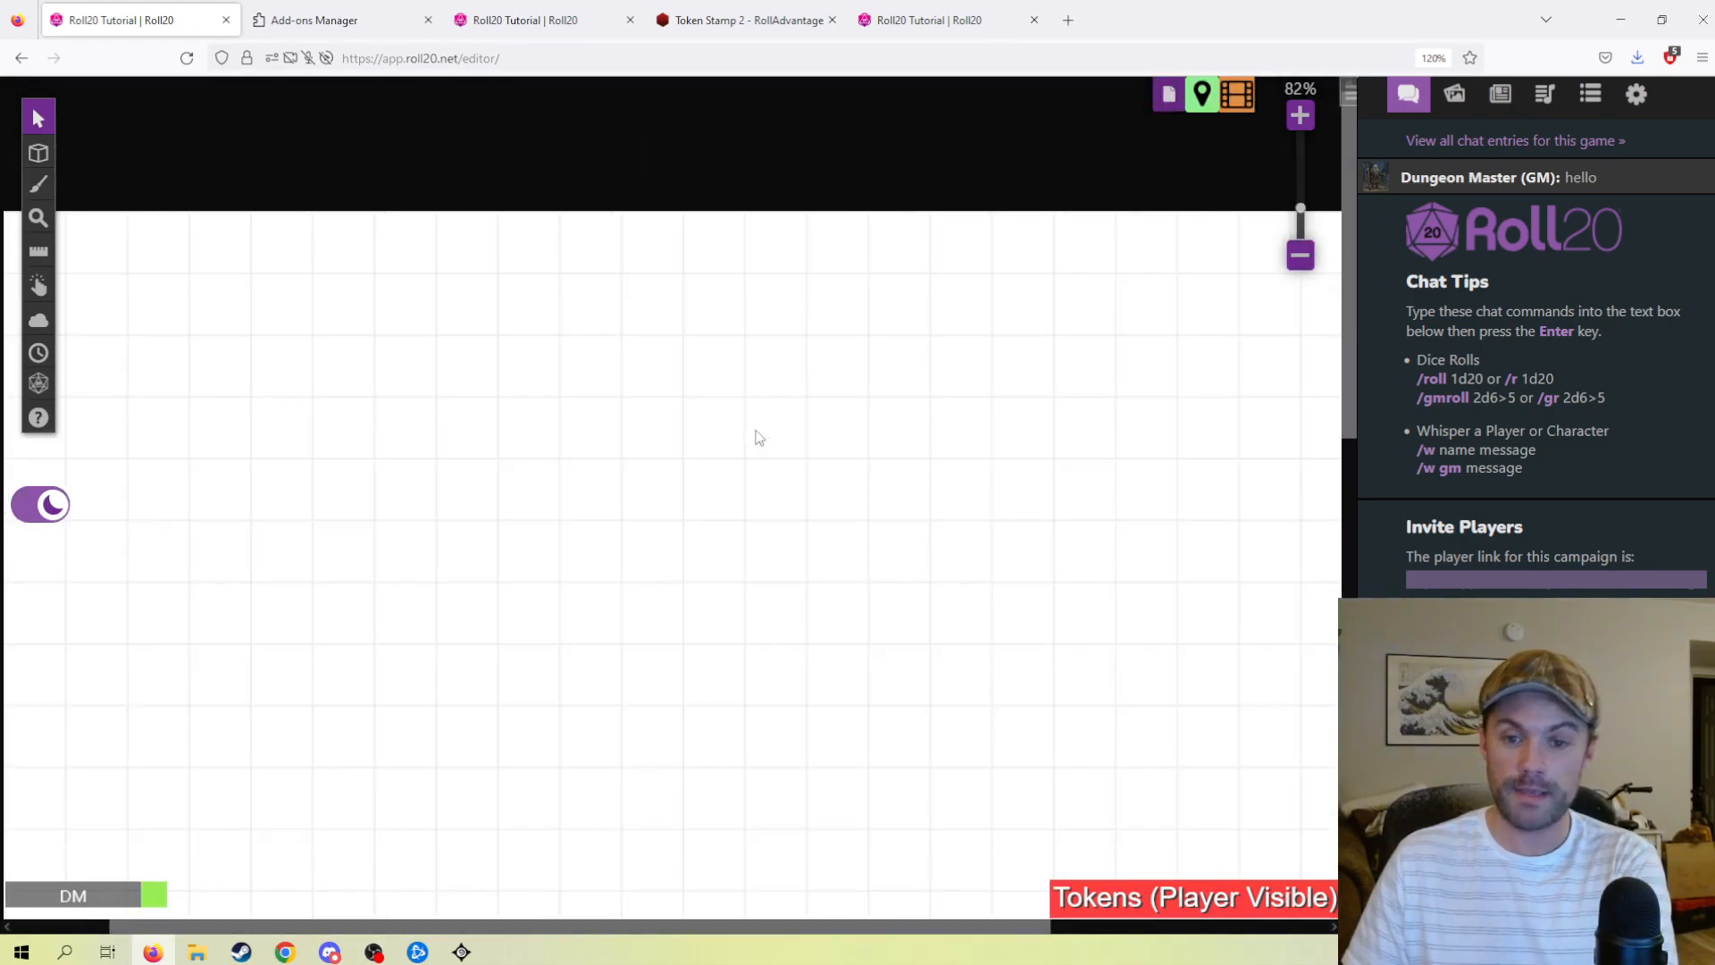
- Move the Players ribbon to the Map - Card page and back to Intro, keeping the Tokens page open
left_click(1183, 105)
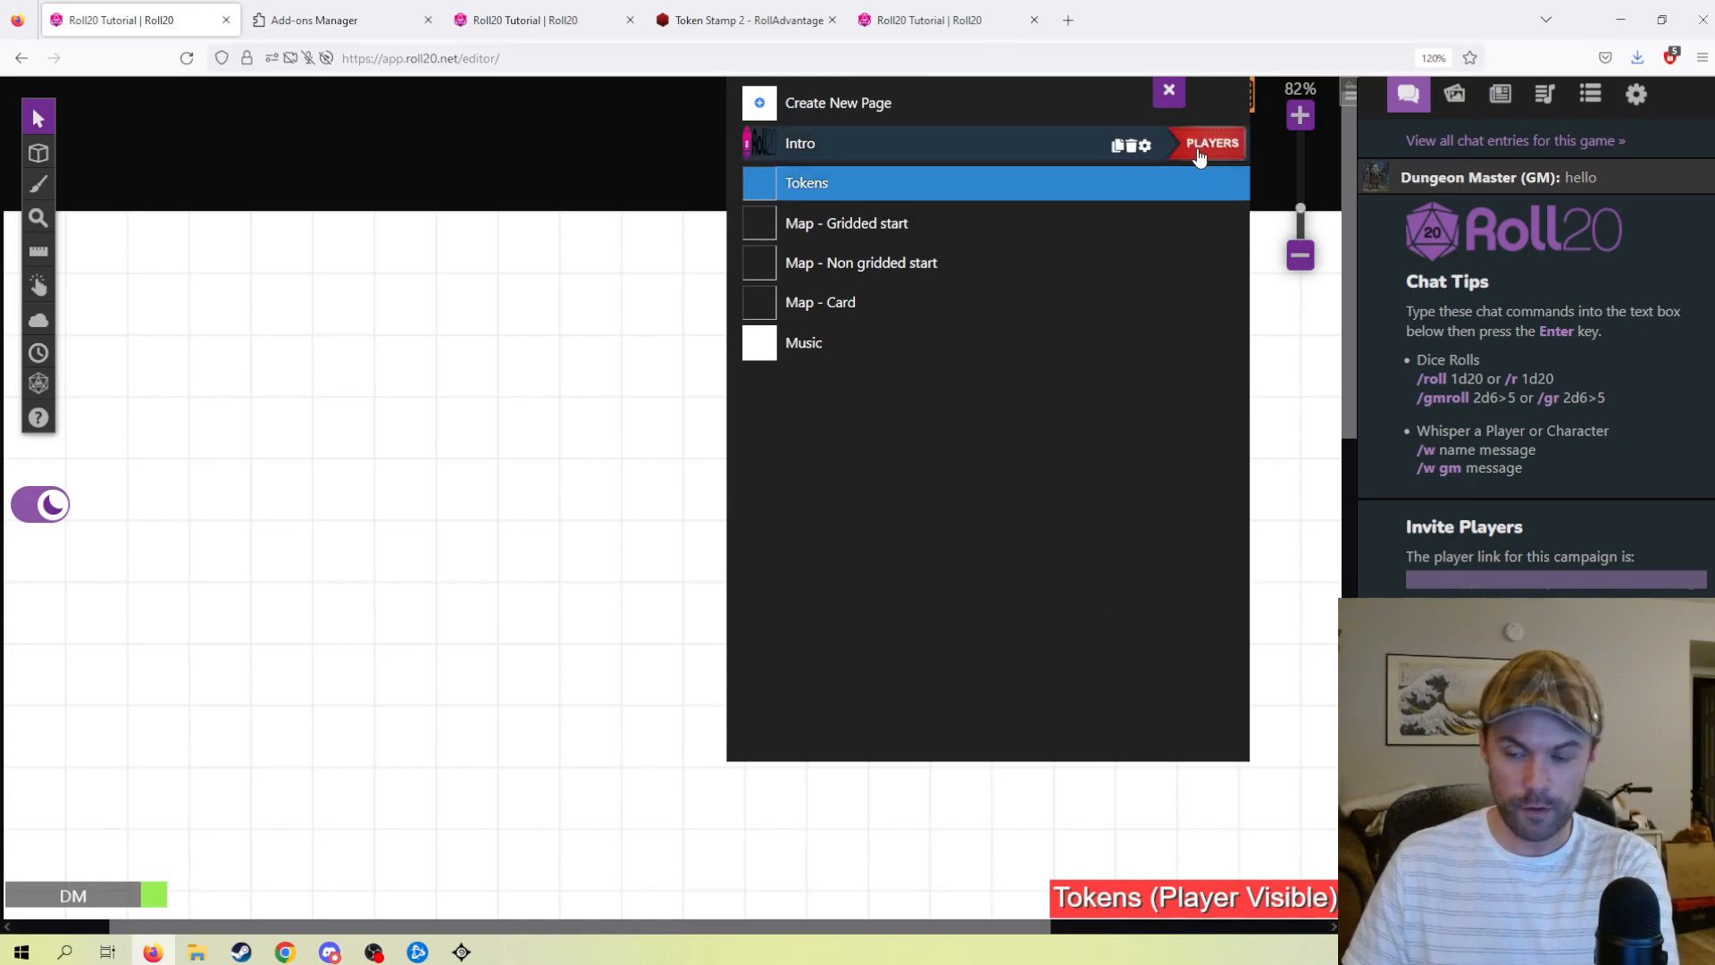
left_click_drag(1199, 156, 1186, 312)
left_click_drag(1207, 223, 1207, 297)
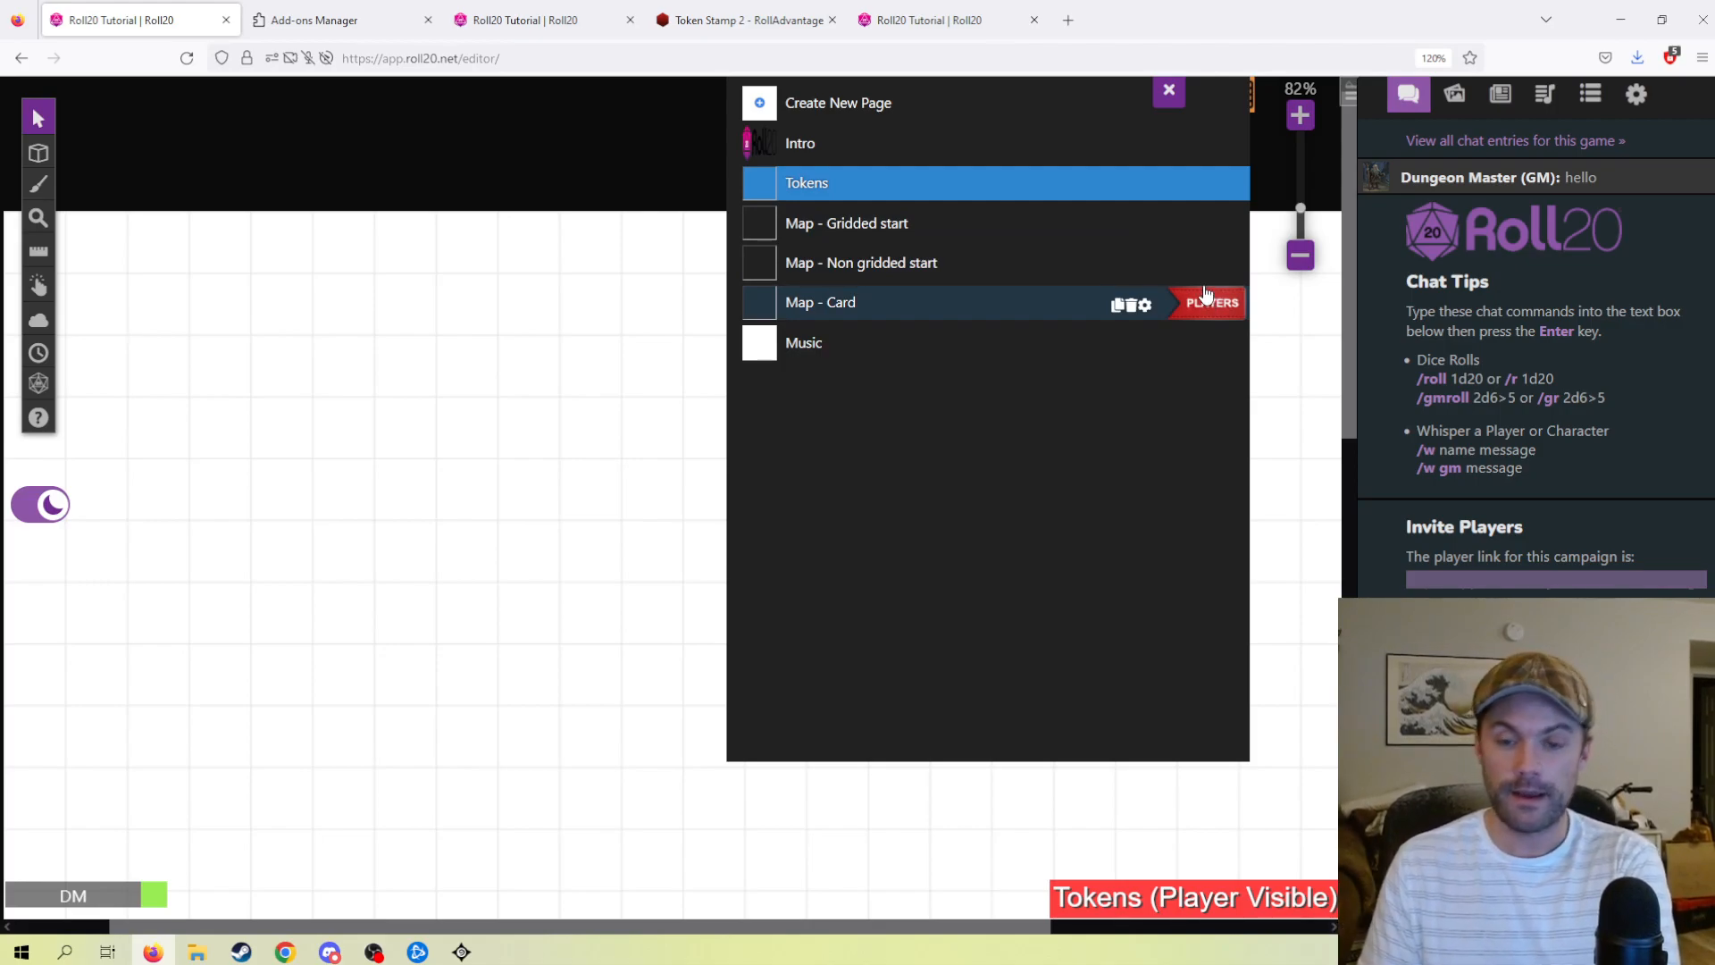
left_click_drag(1211, 317, 1208, 148)
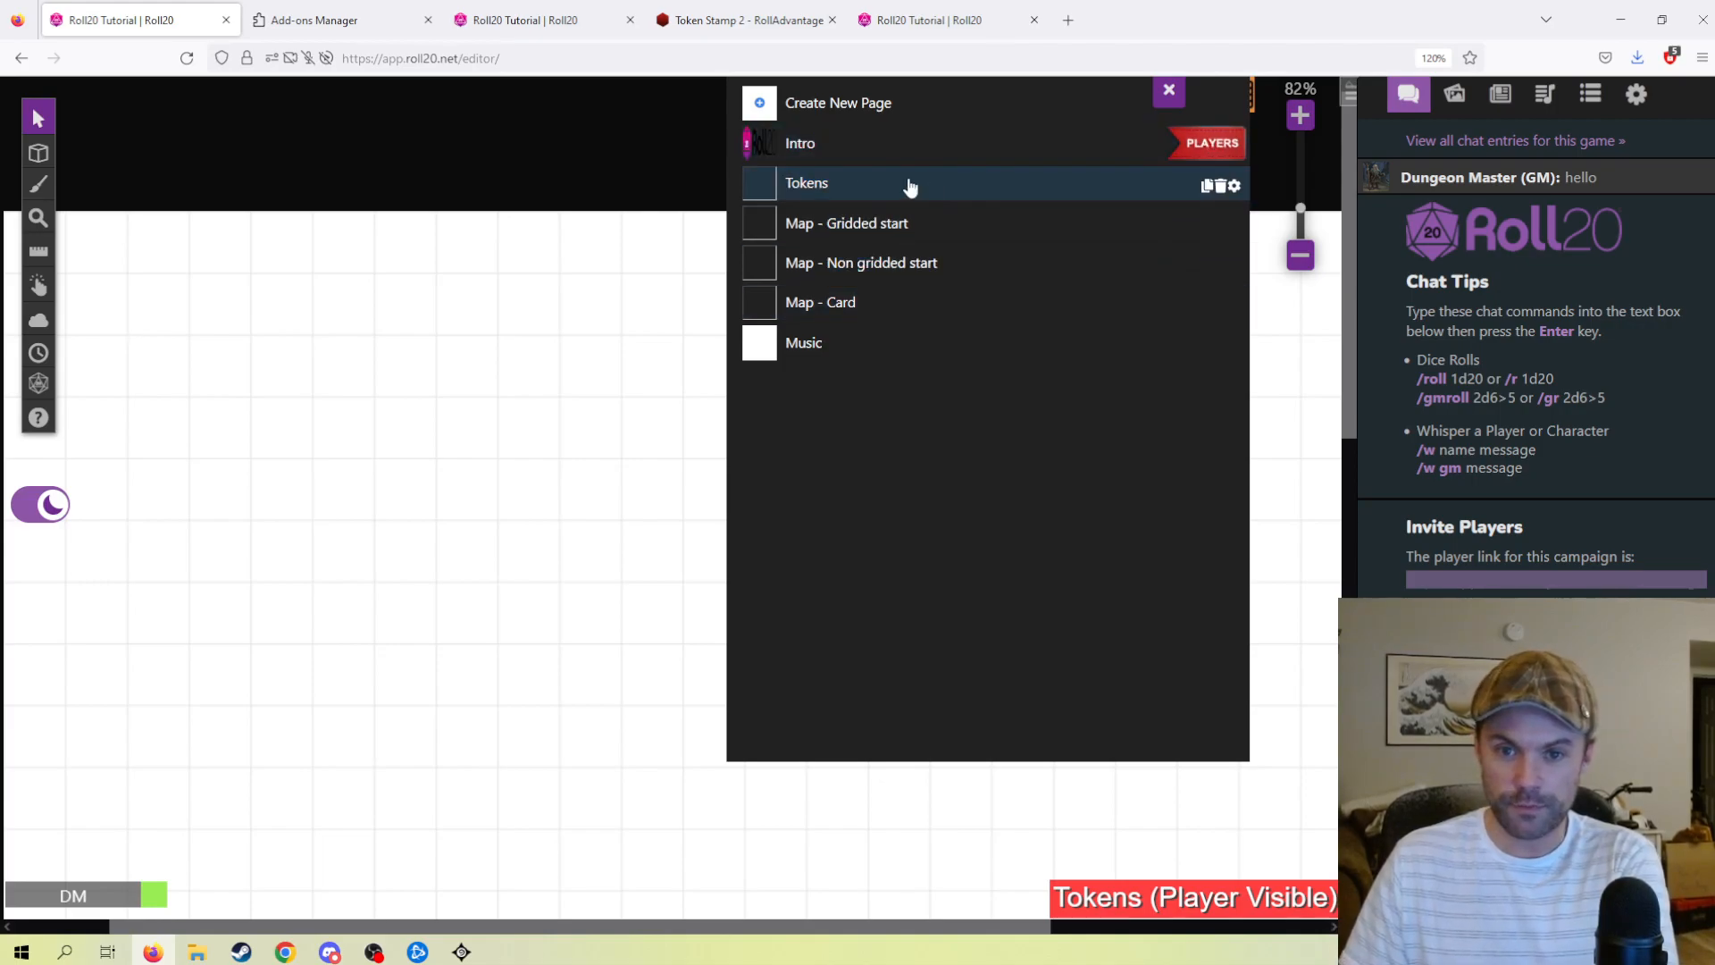
left_click(942, 199)
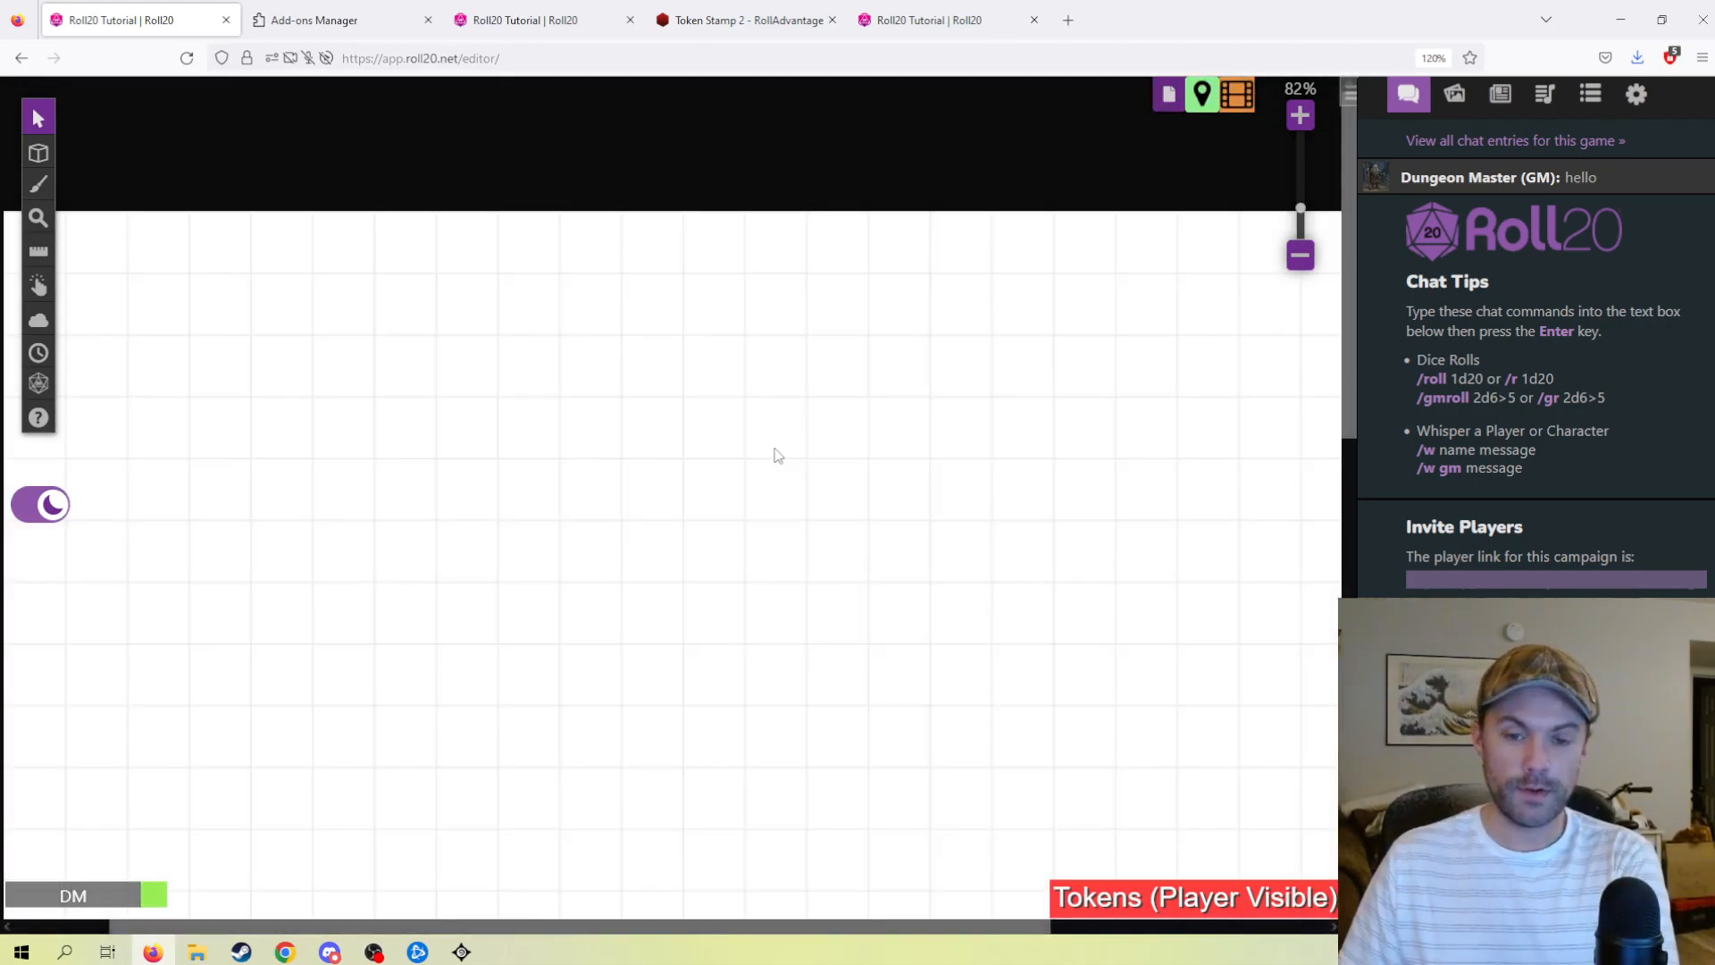
scroll(710, 445, "down", 1)
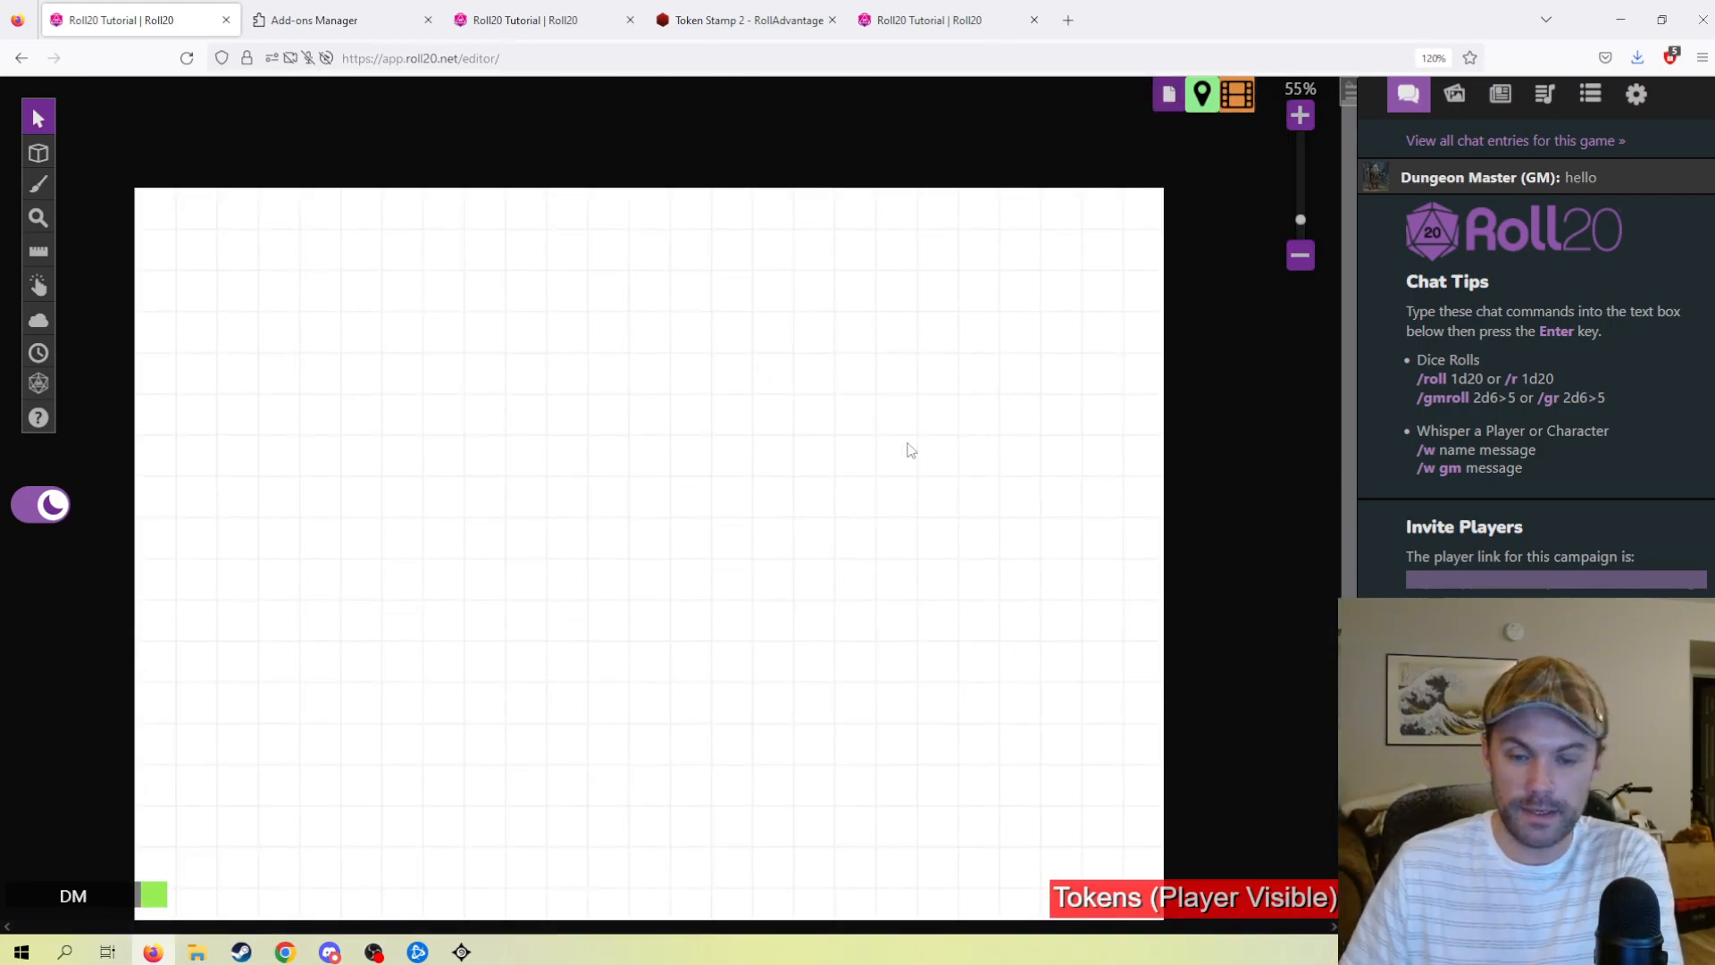
- Open the Tokens page's settings and look at the available grid cell distance units
left_click(1182, 107)
mouse_move(1133, 184)
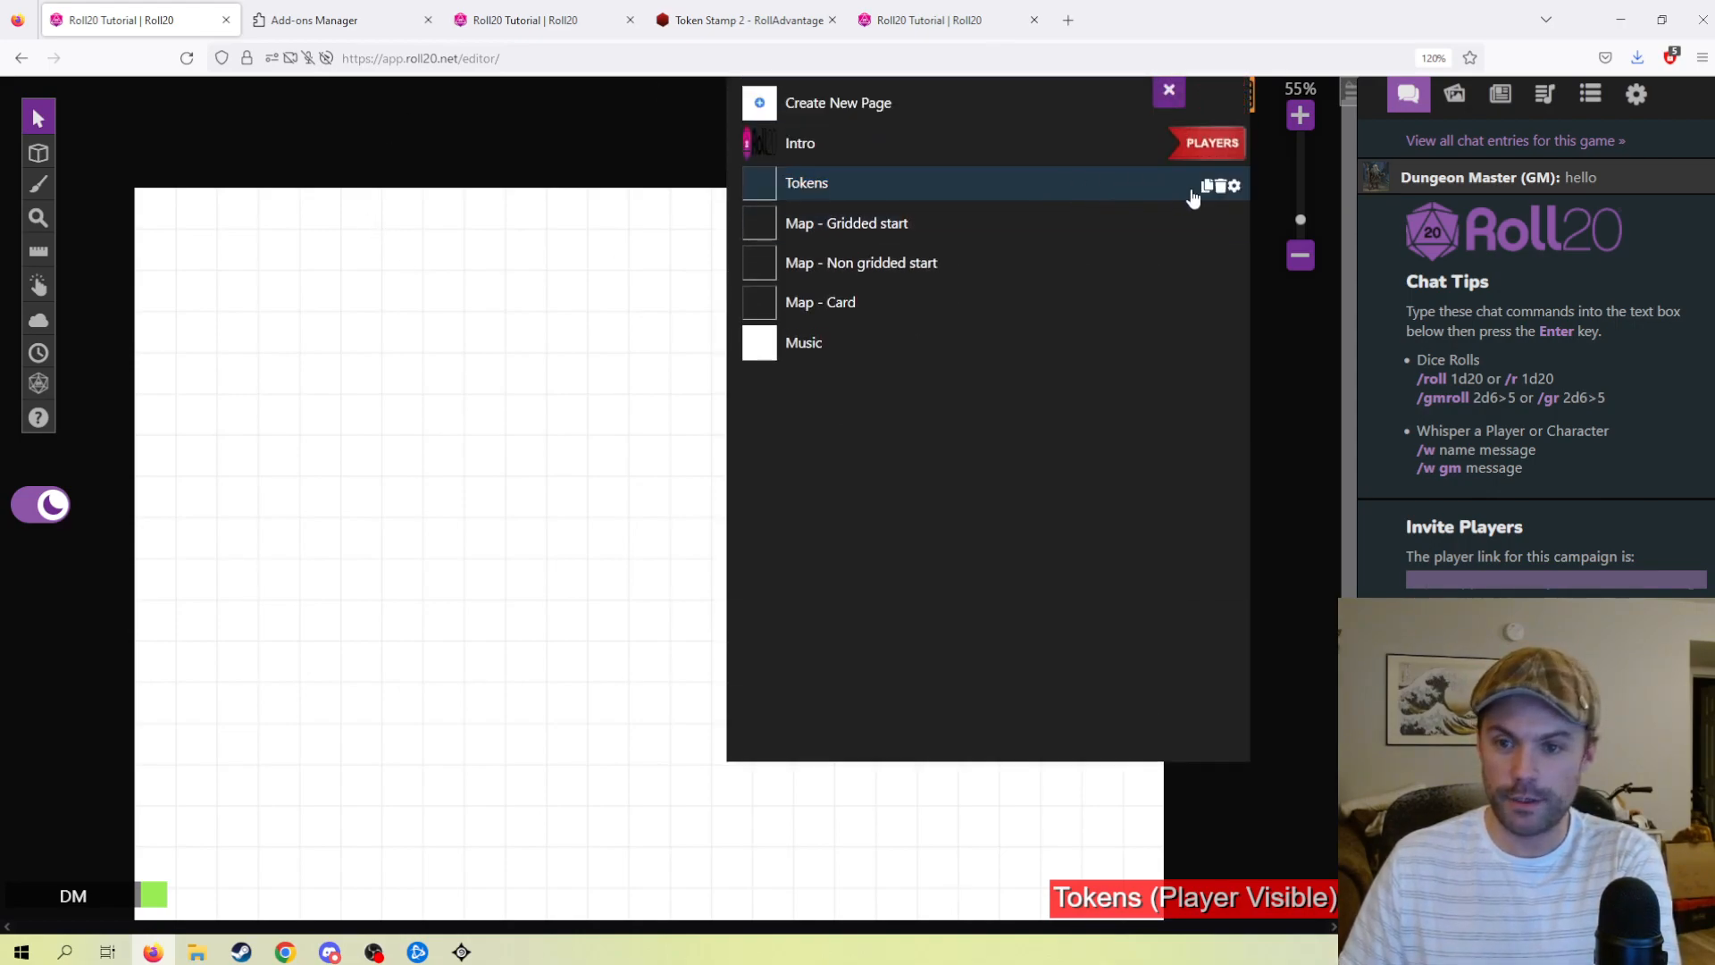
left_click(1053, 184)
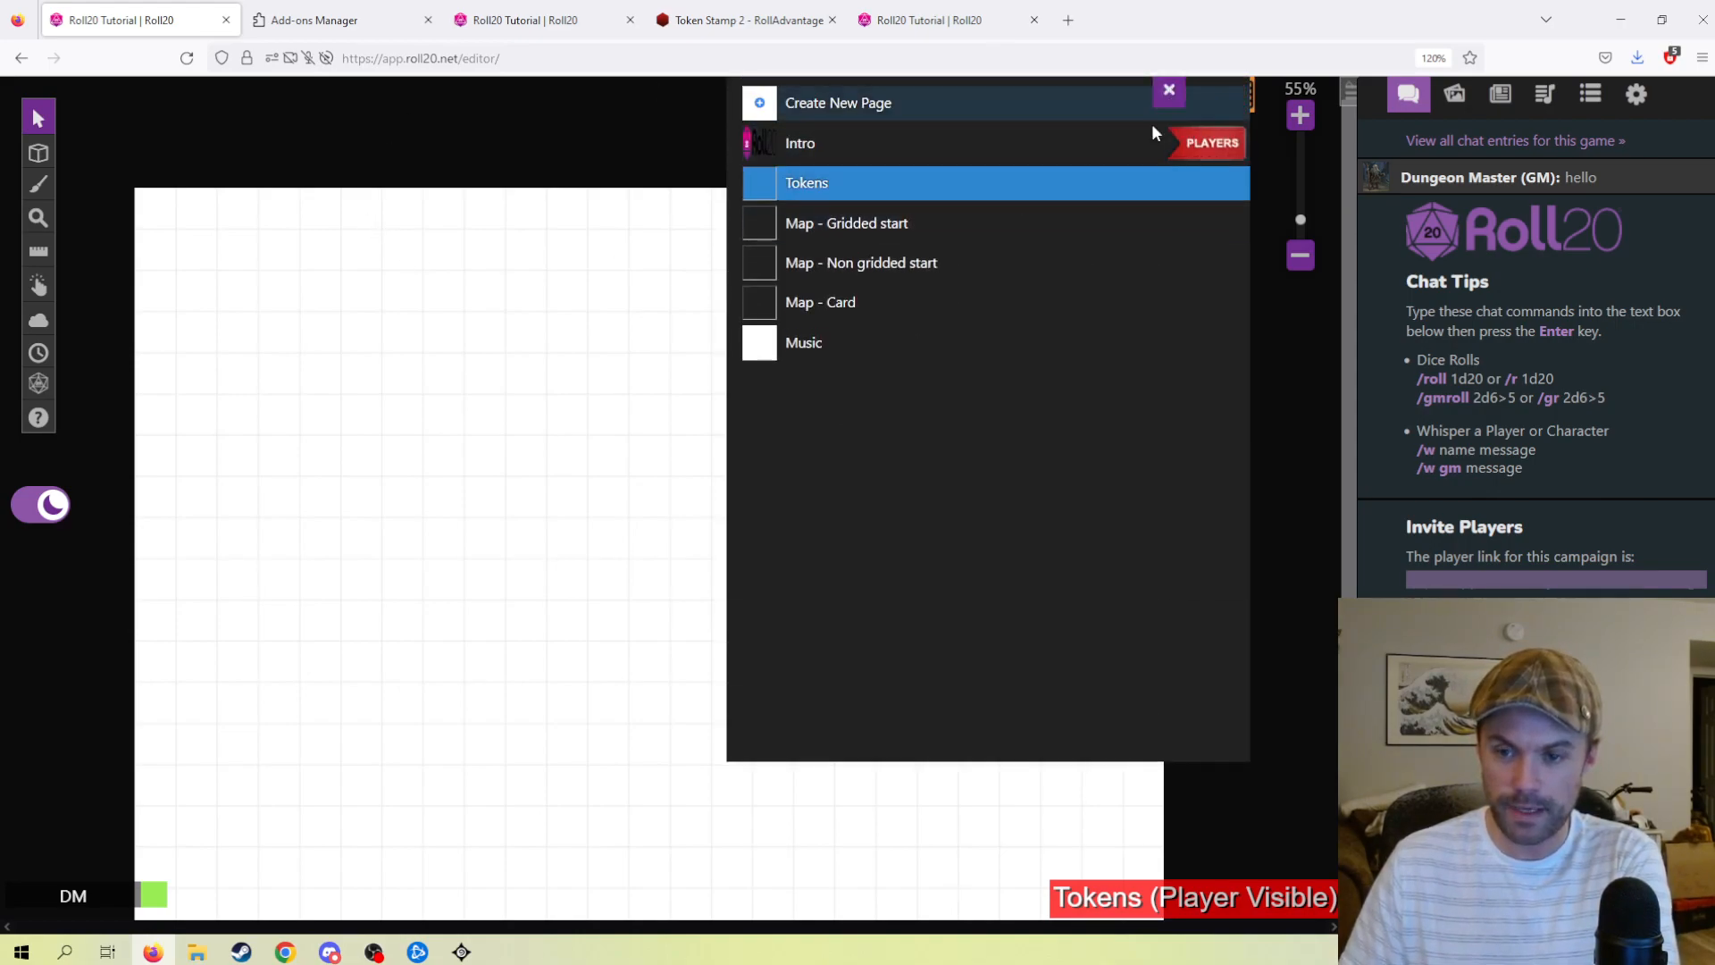
left_click(1235, 186)
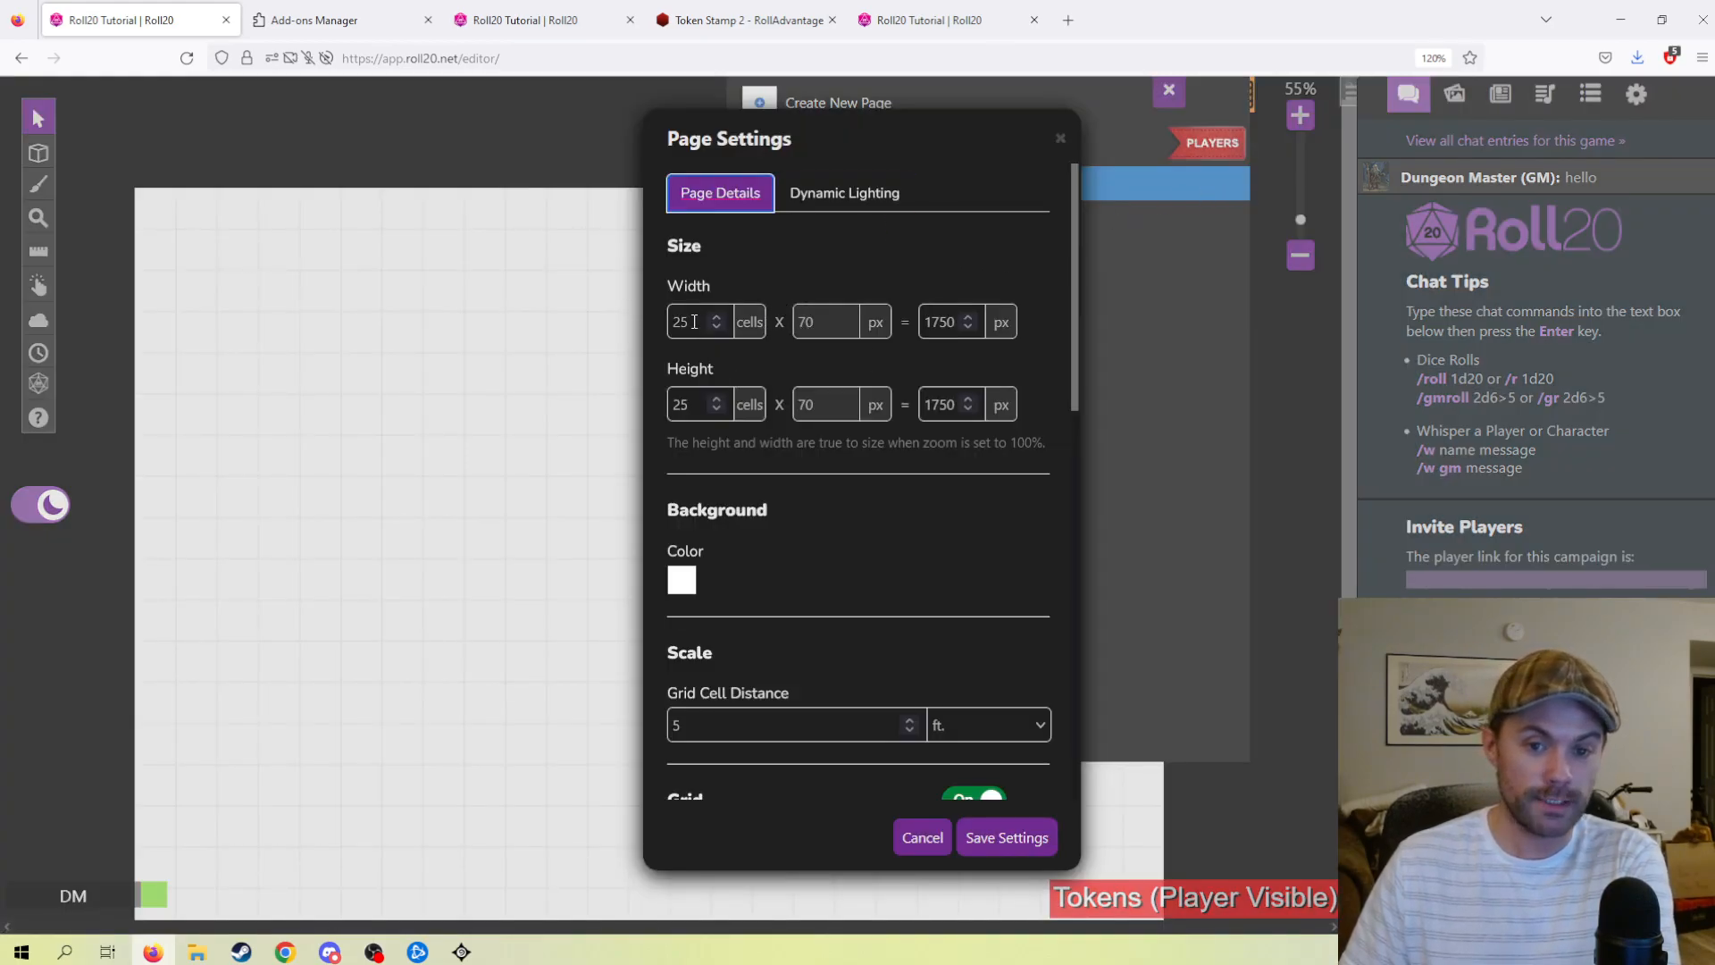
scroll(785, 366, "down", 4)
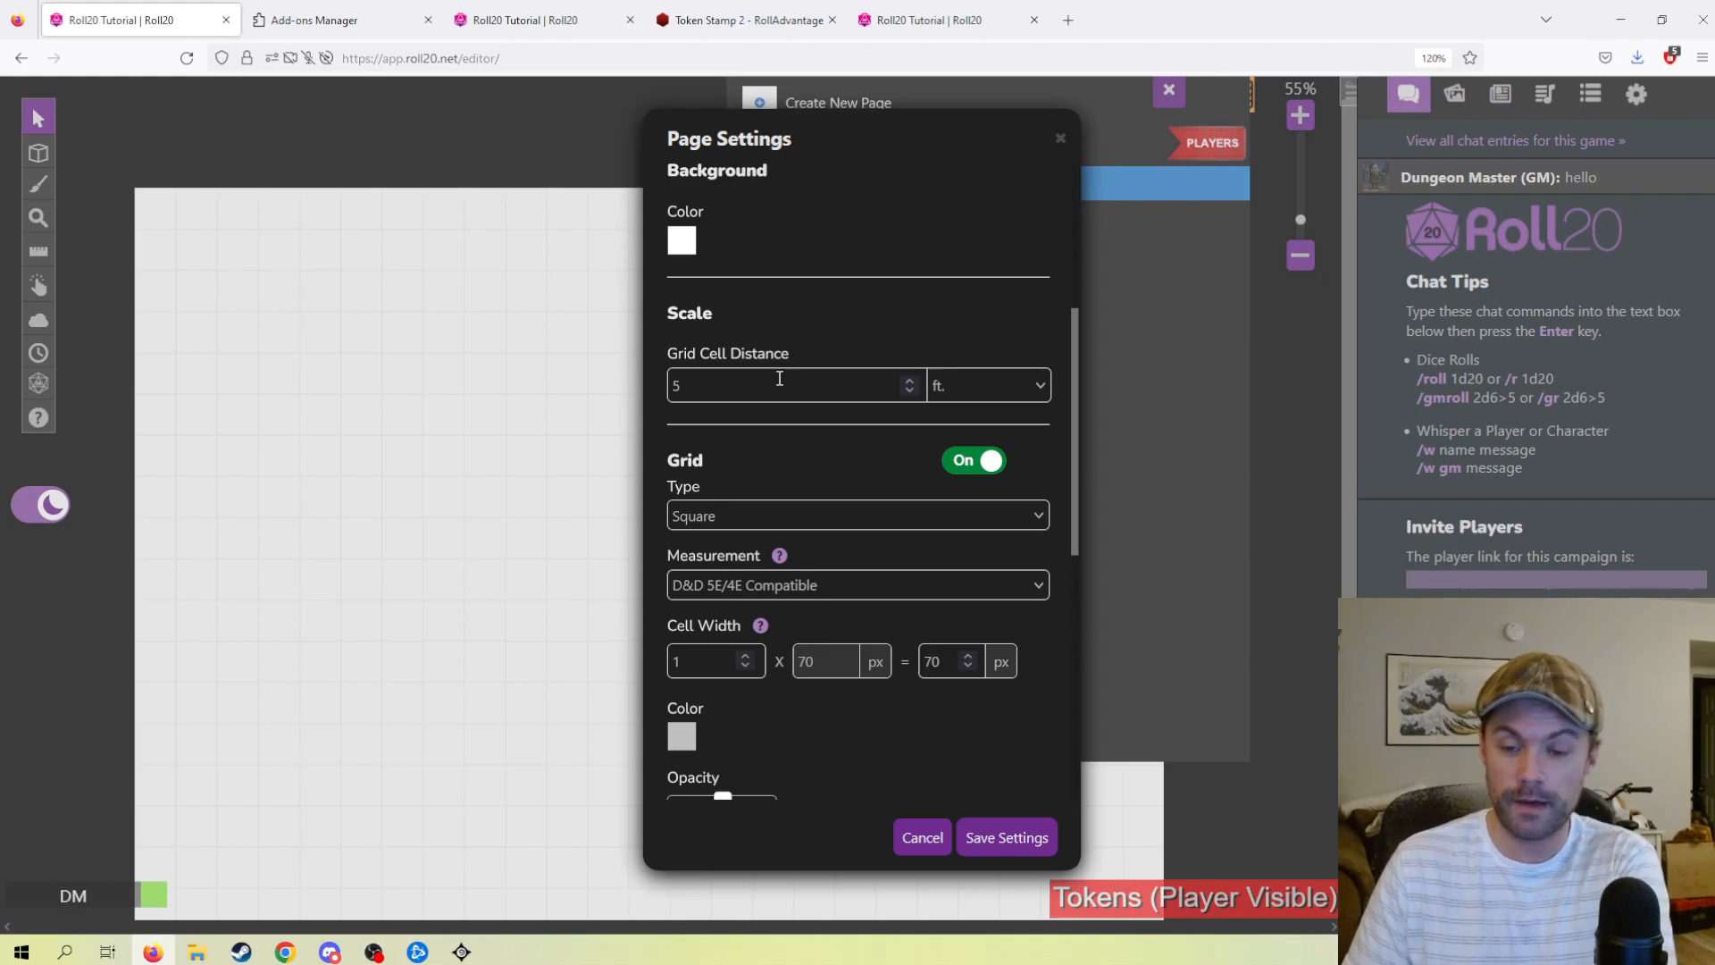
left_click(1012, 394)
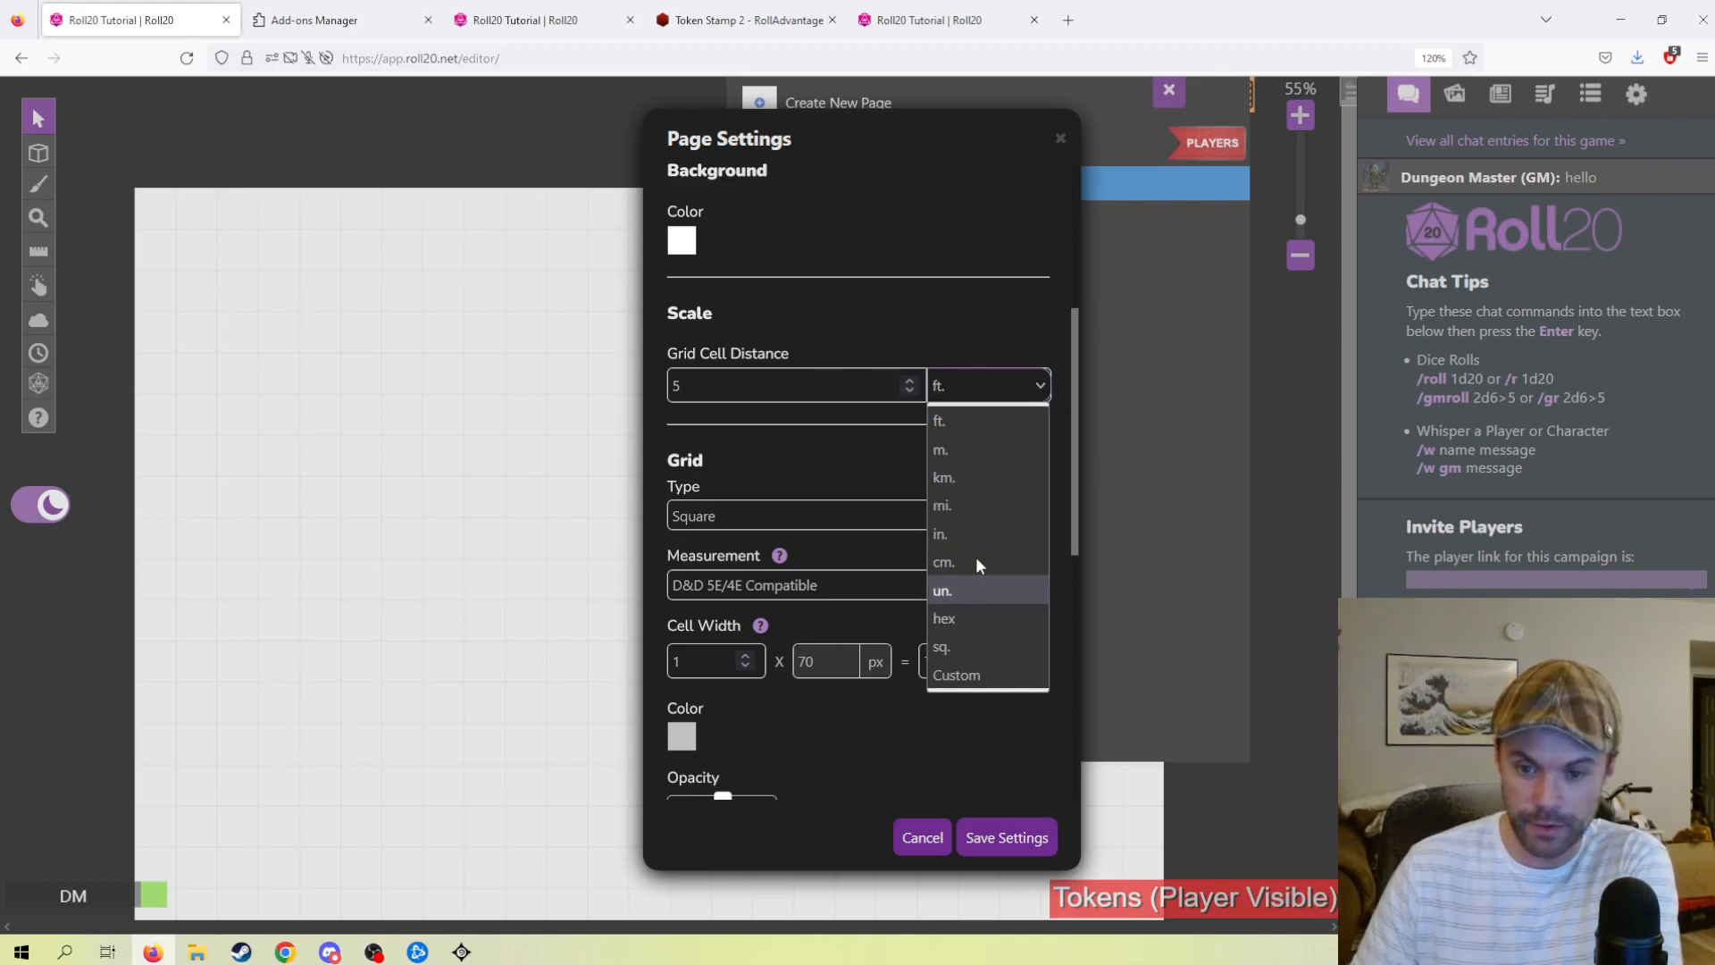
left_click(1039, 384)
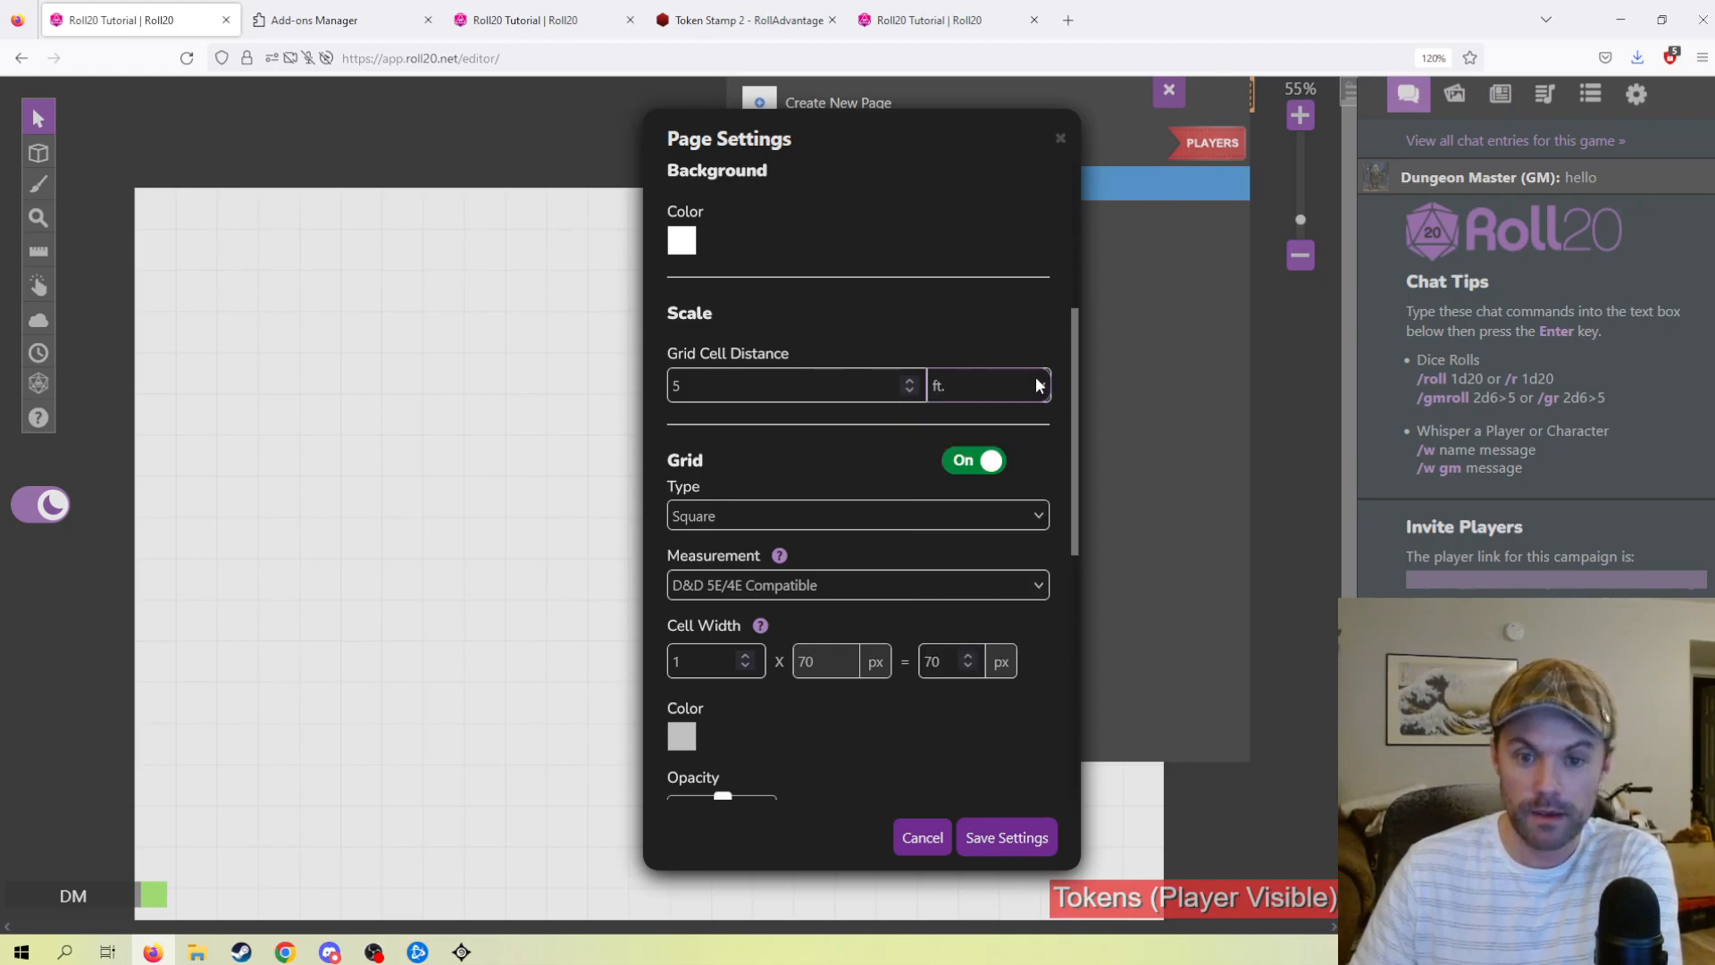
- Try the Hex (V) grid type on the Tokens page and switch it back to Square
left_click(822, 511)
left_click(803, 571)
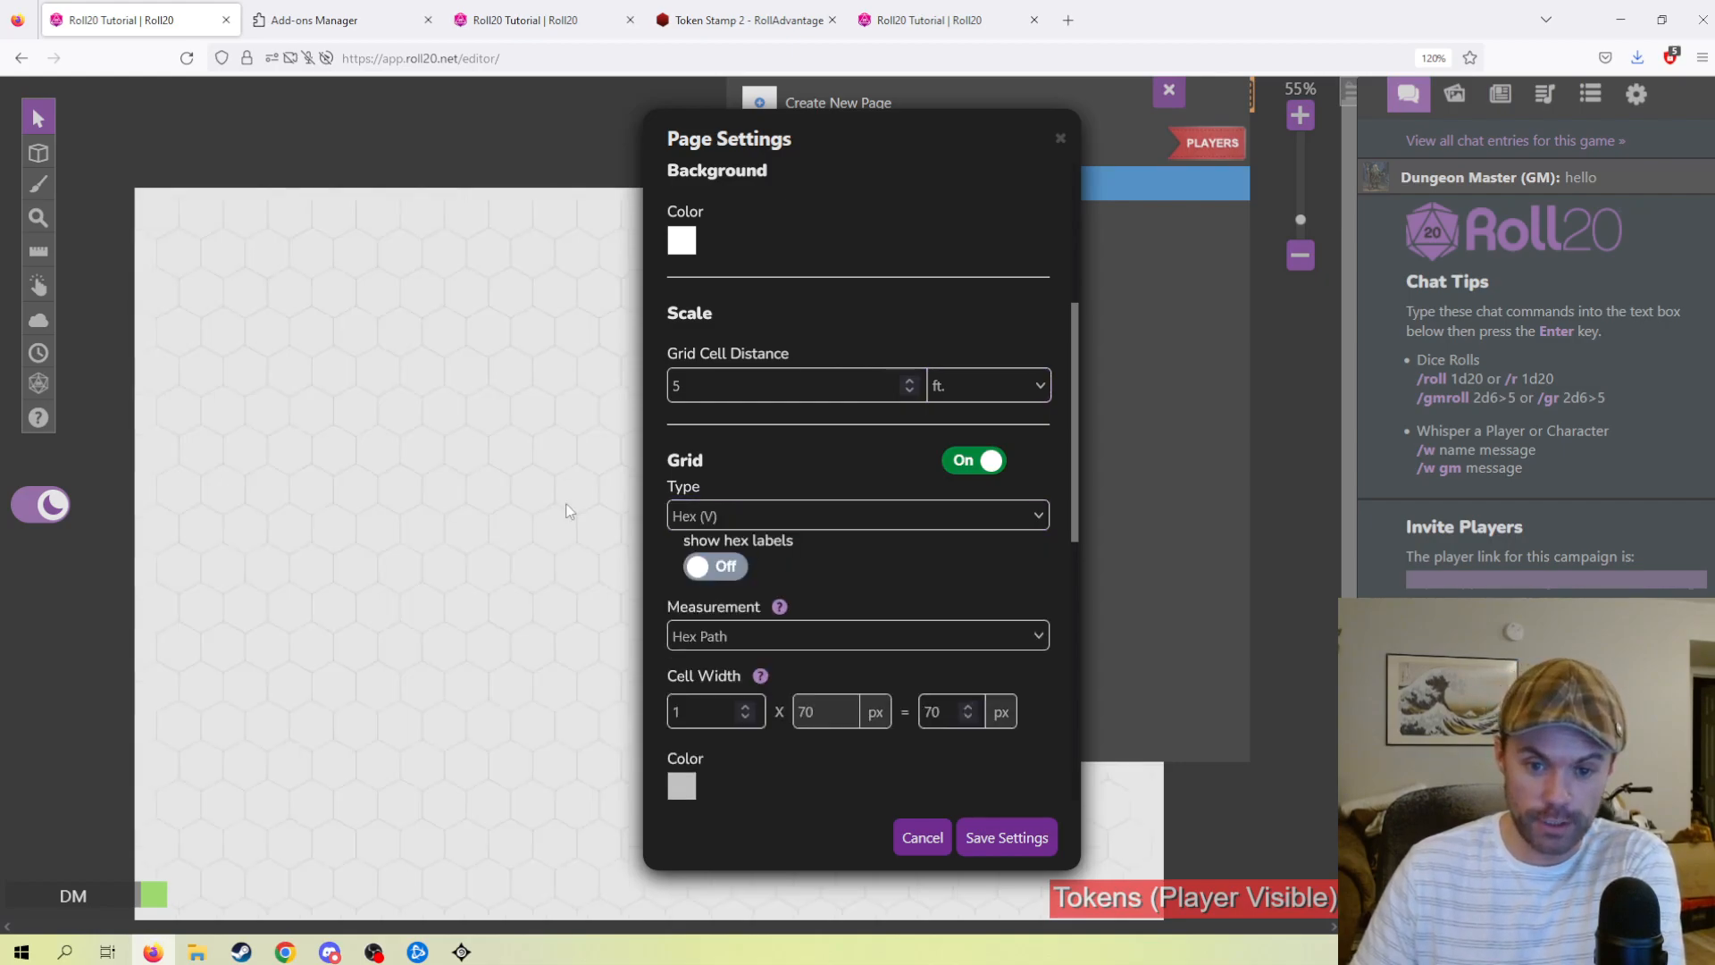
left_click(847, 514)
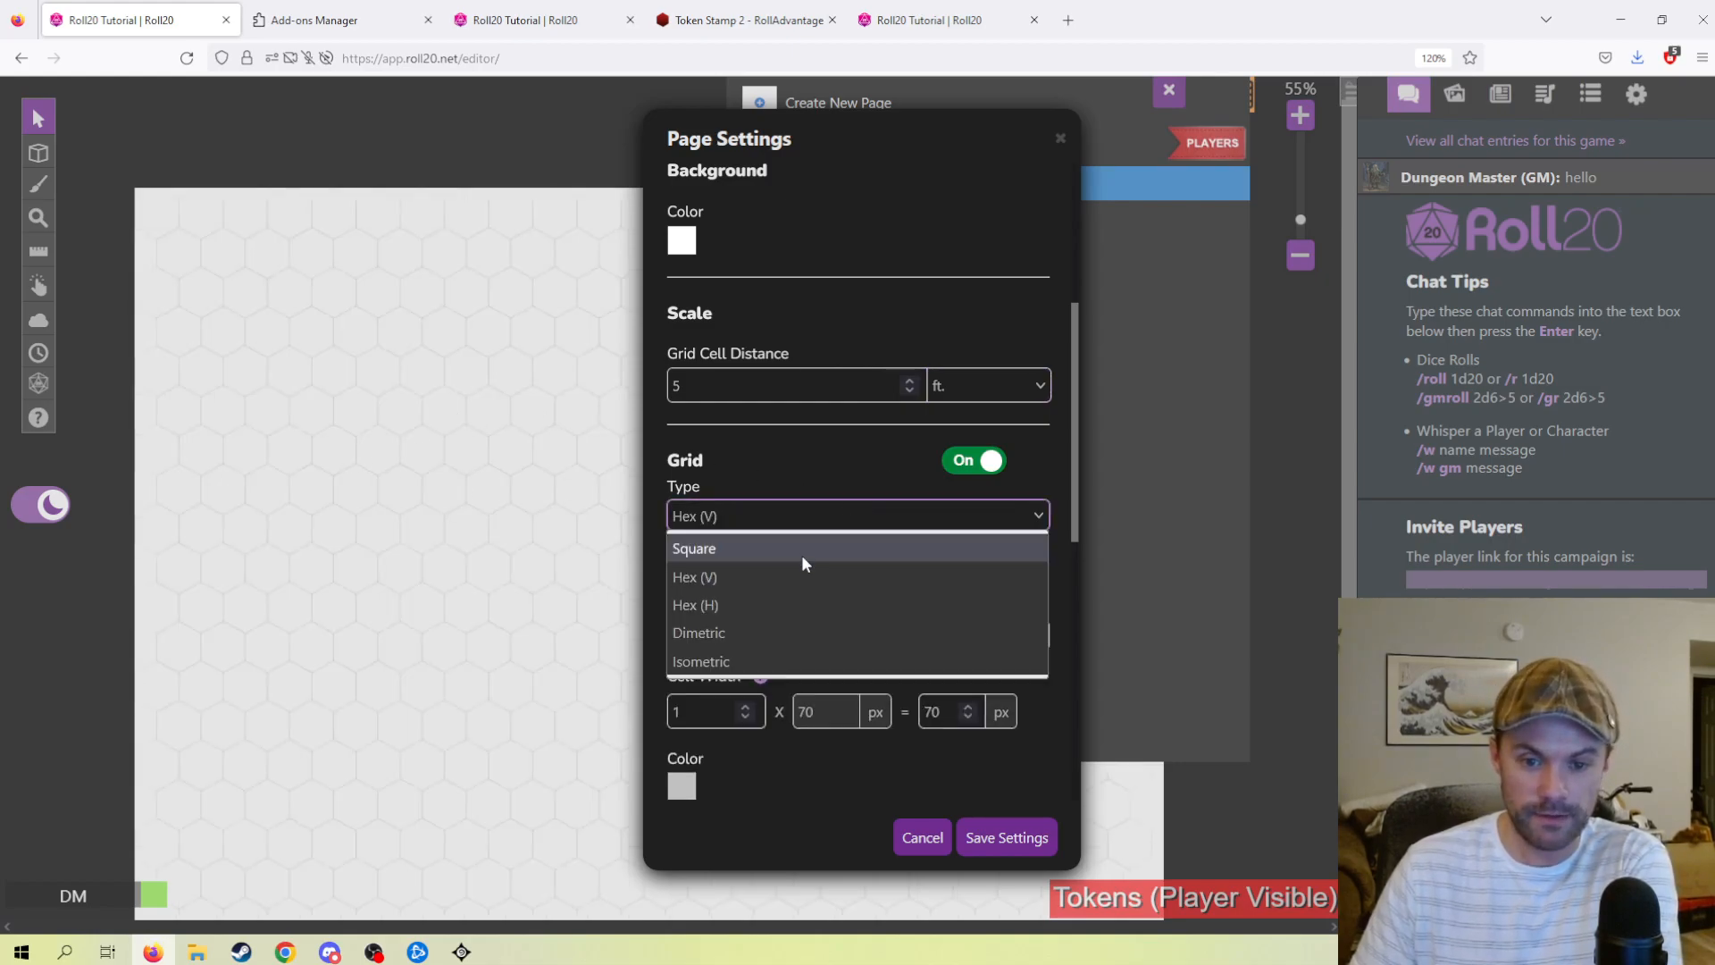
left_click(803, 558)
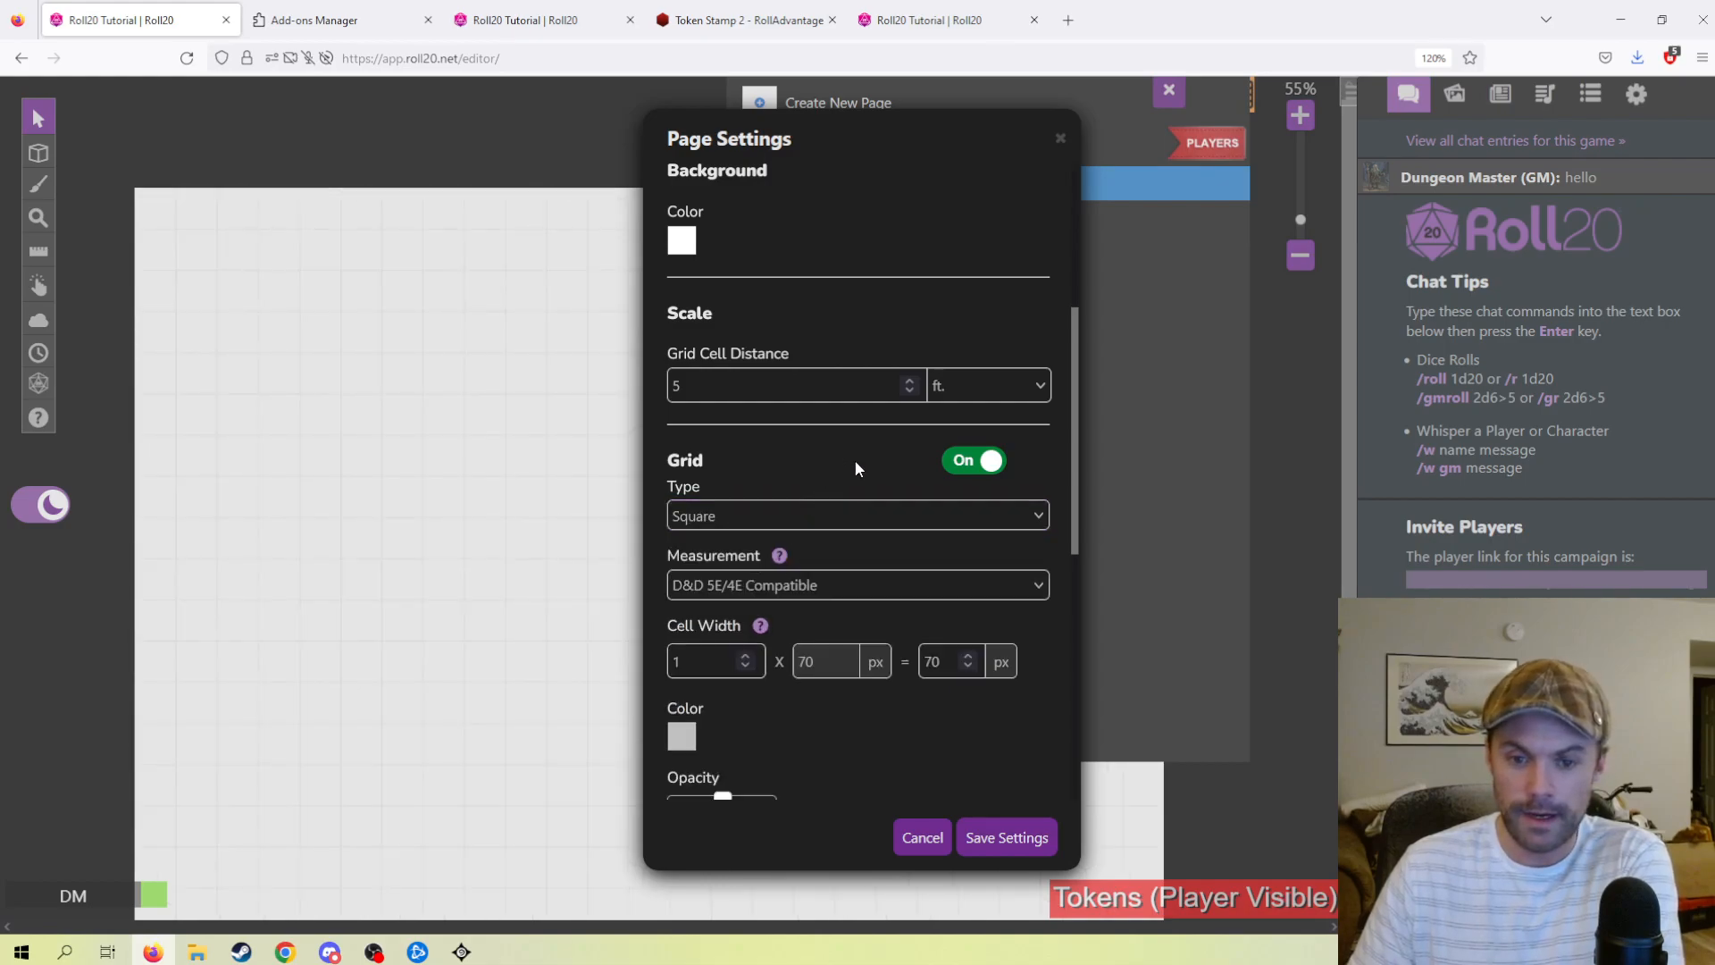
- Change the Tokens page's grid color to dark grey and save the page settings
scroll(1041, 695, "down", 3)
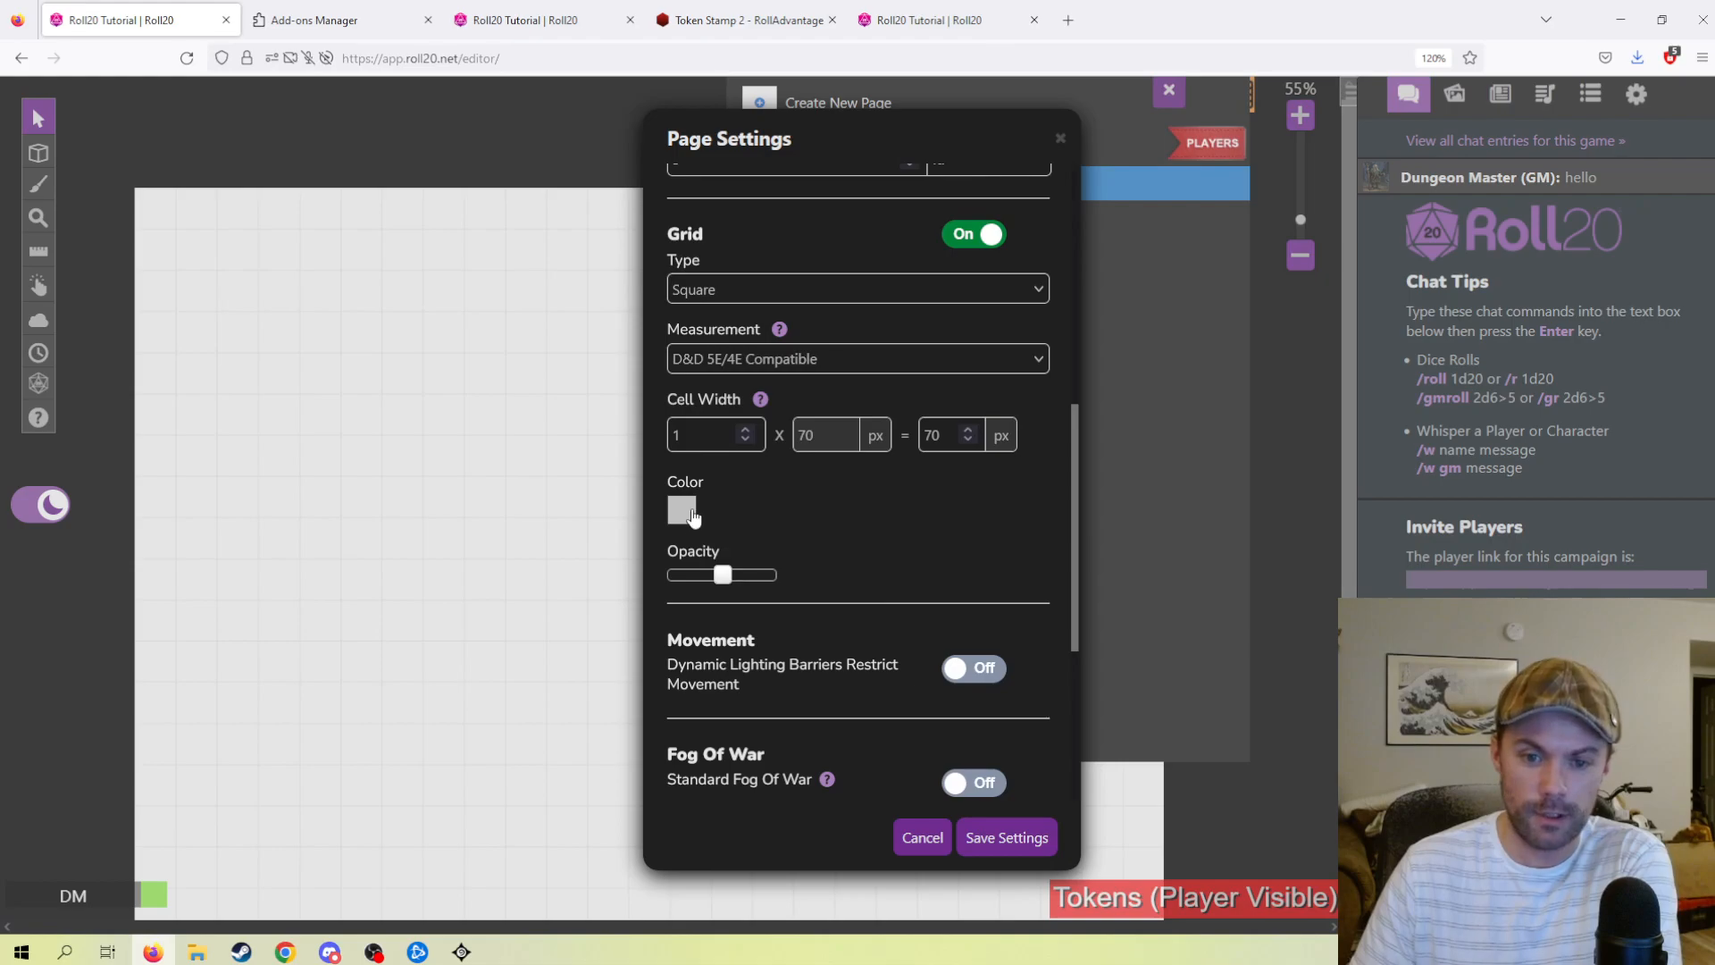
left_click(683, 511)
left_click(616, 545)
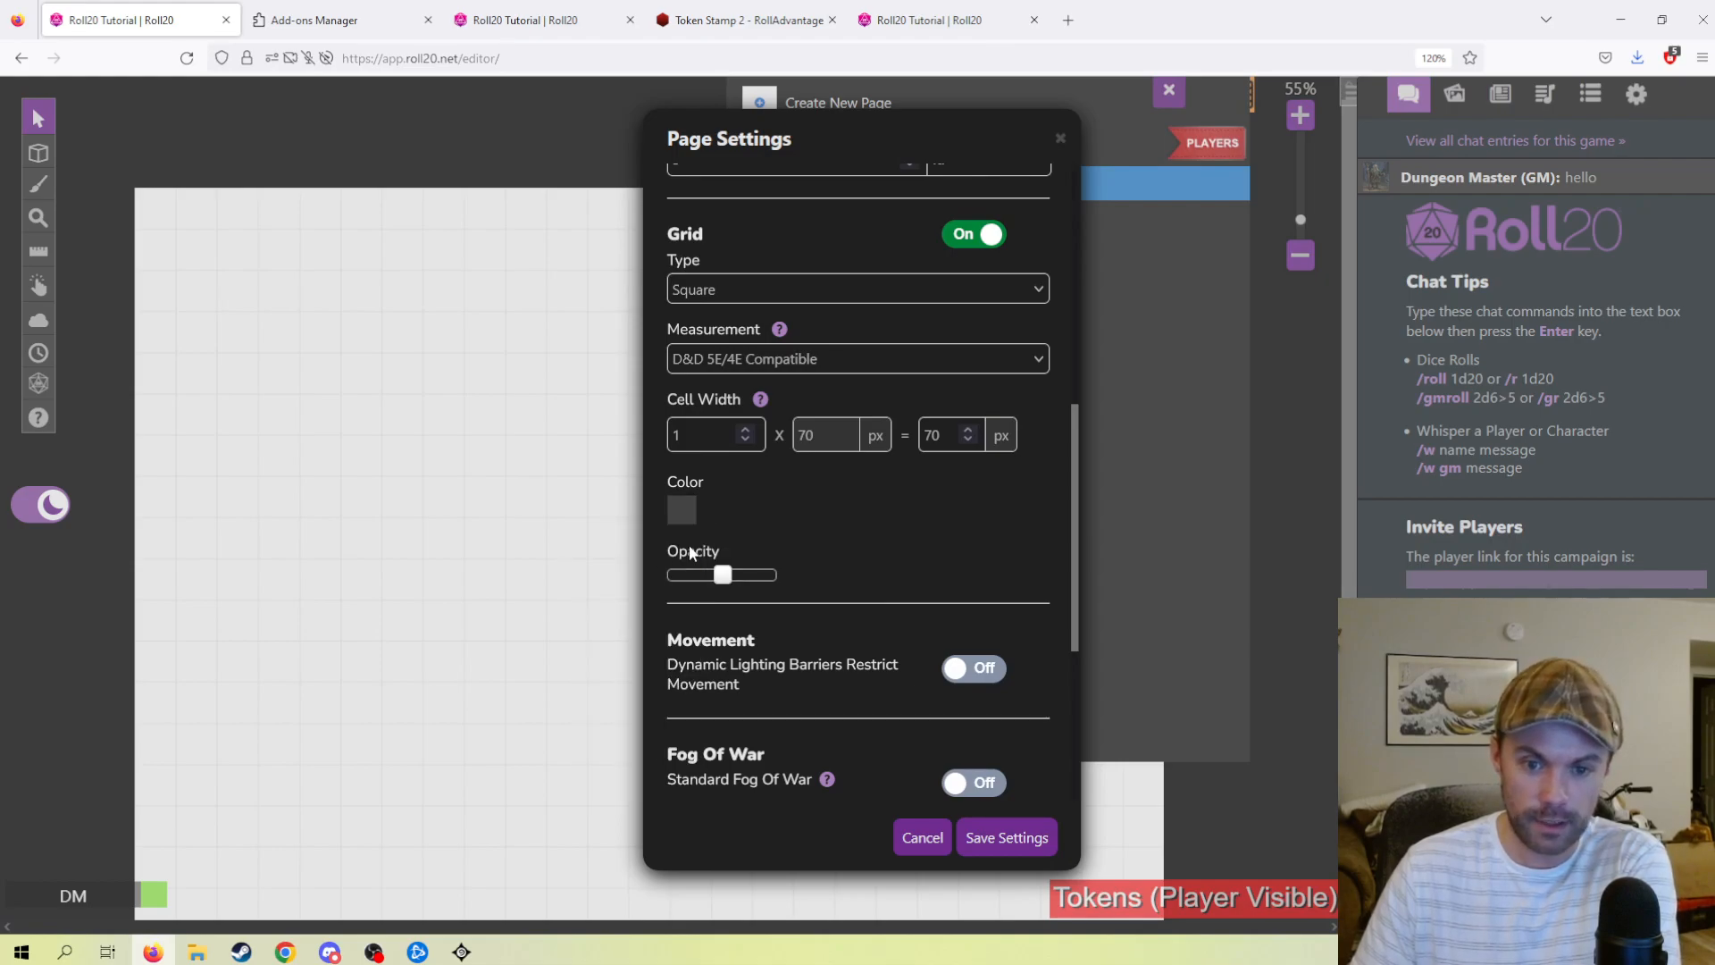
left_click(1009, 844)
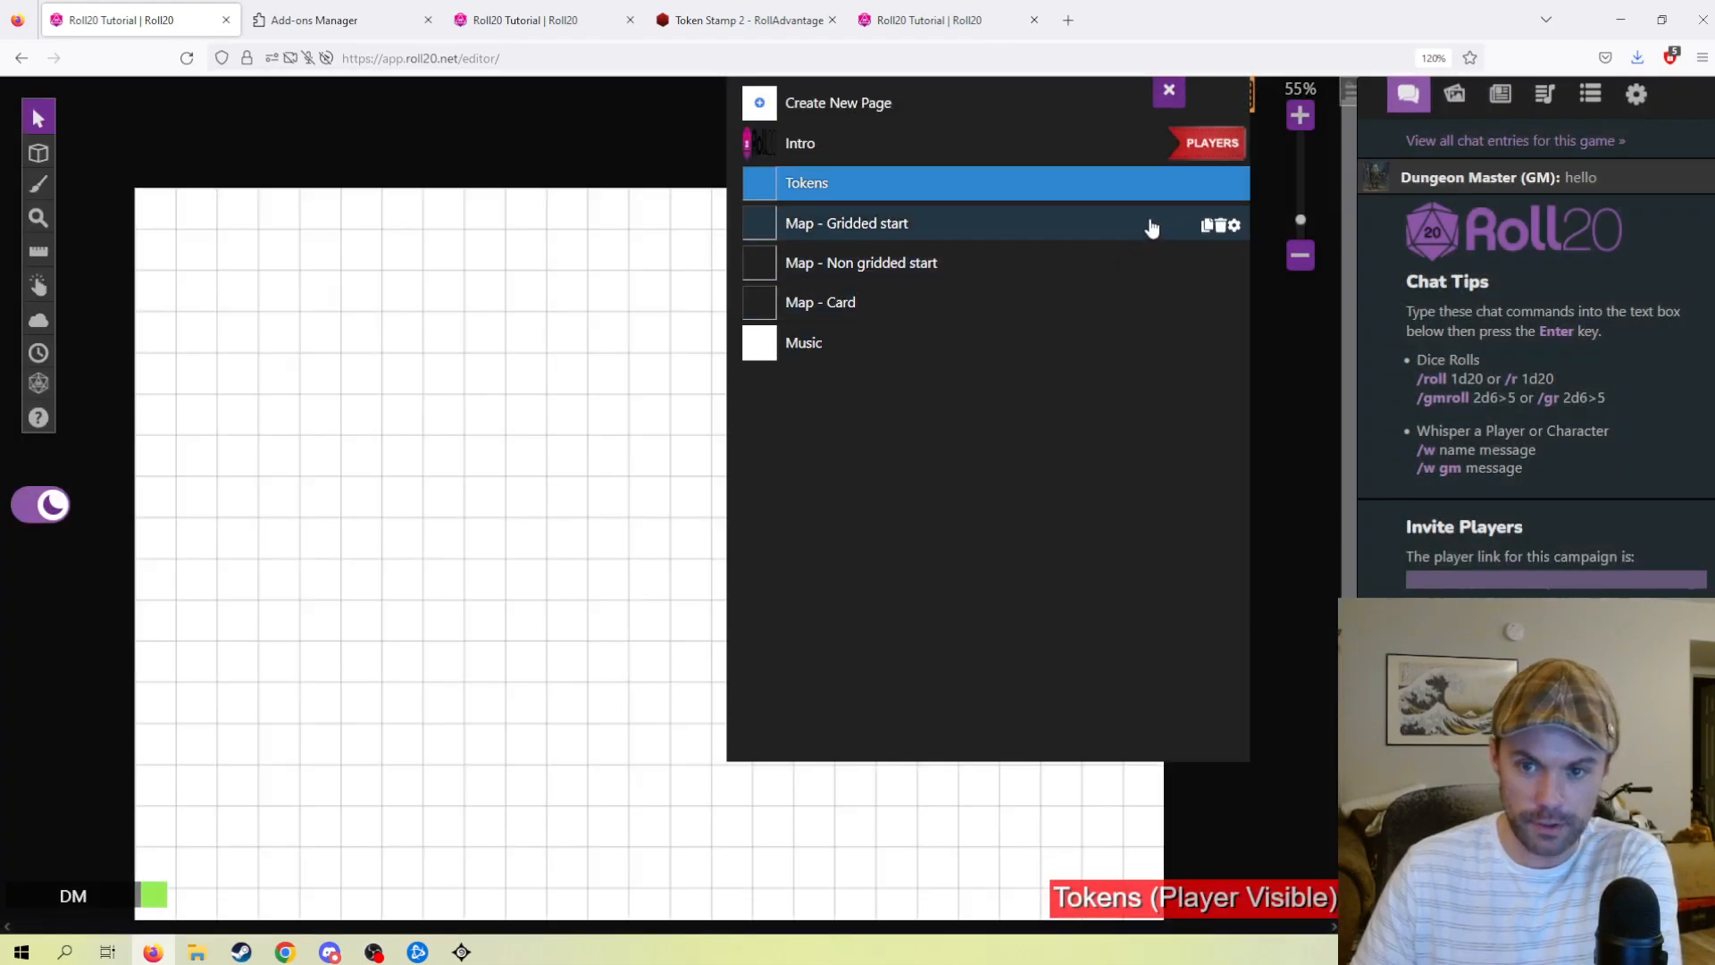
- Raise the Tokens page's grid opacity to its maximum and save the page settings
left_click(1233, 183)
scroll(777, 521, "down", 4)
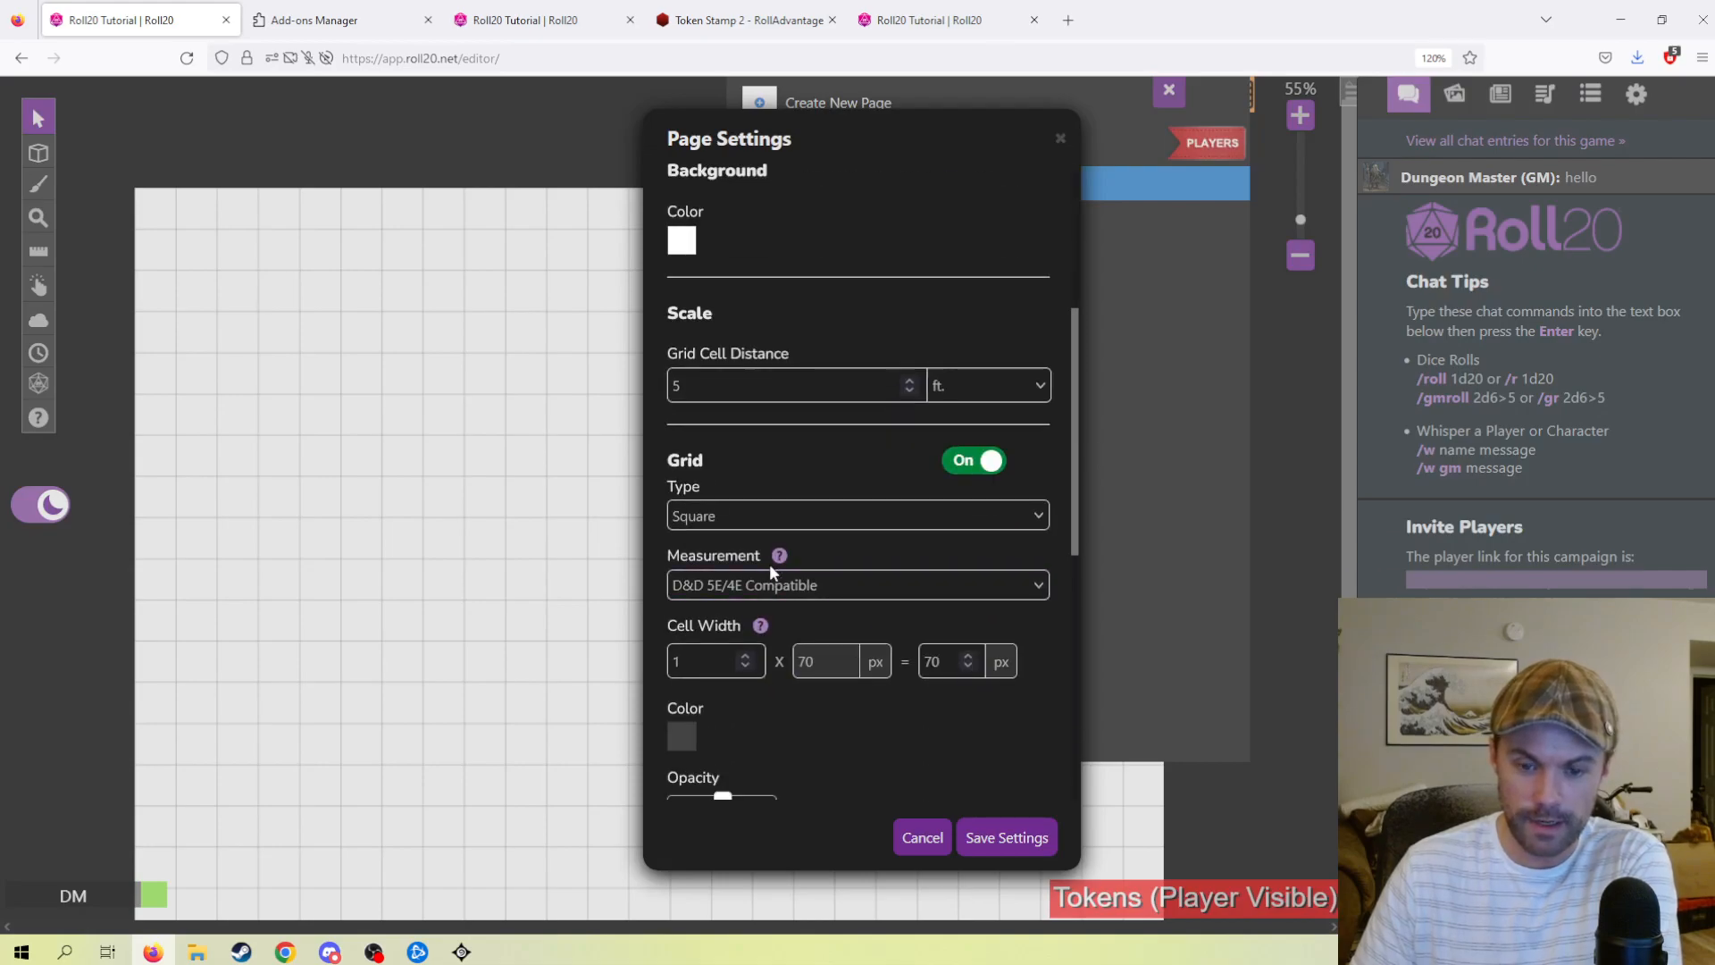
scroll(770, 566, "down", 3)
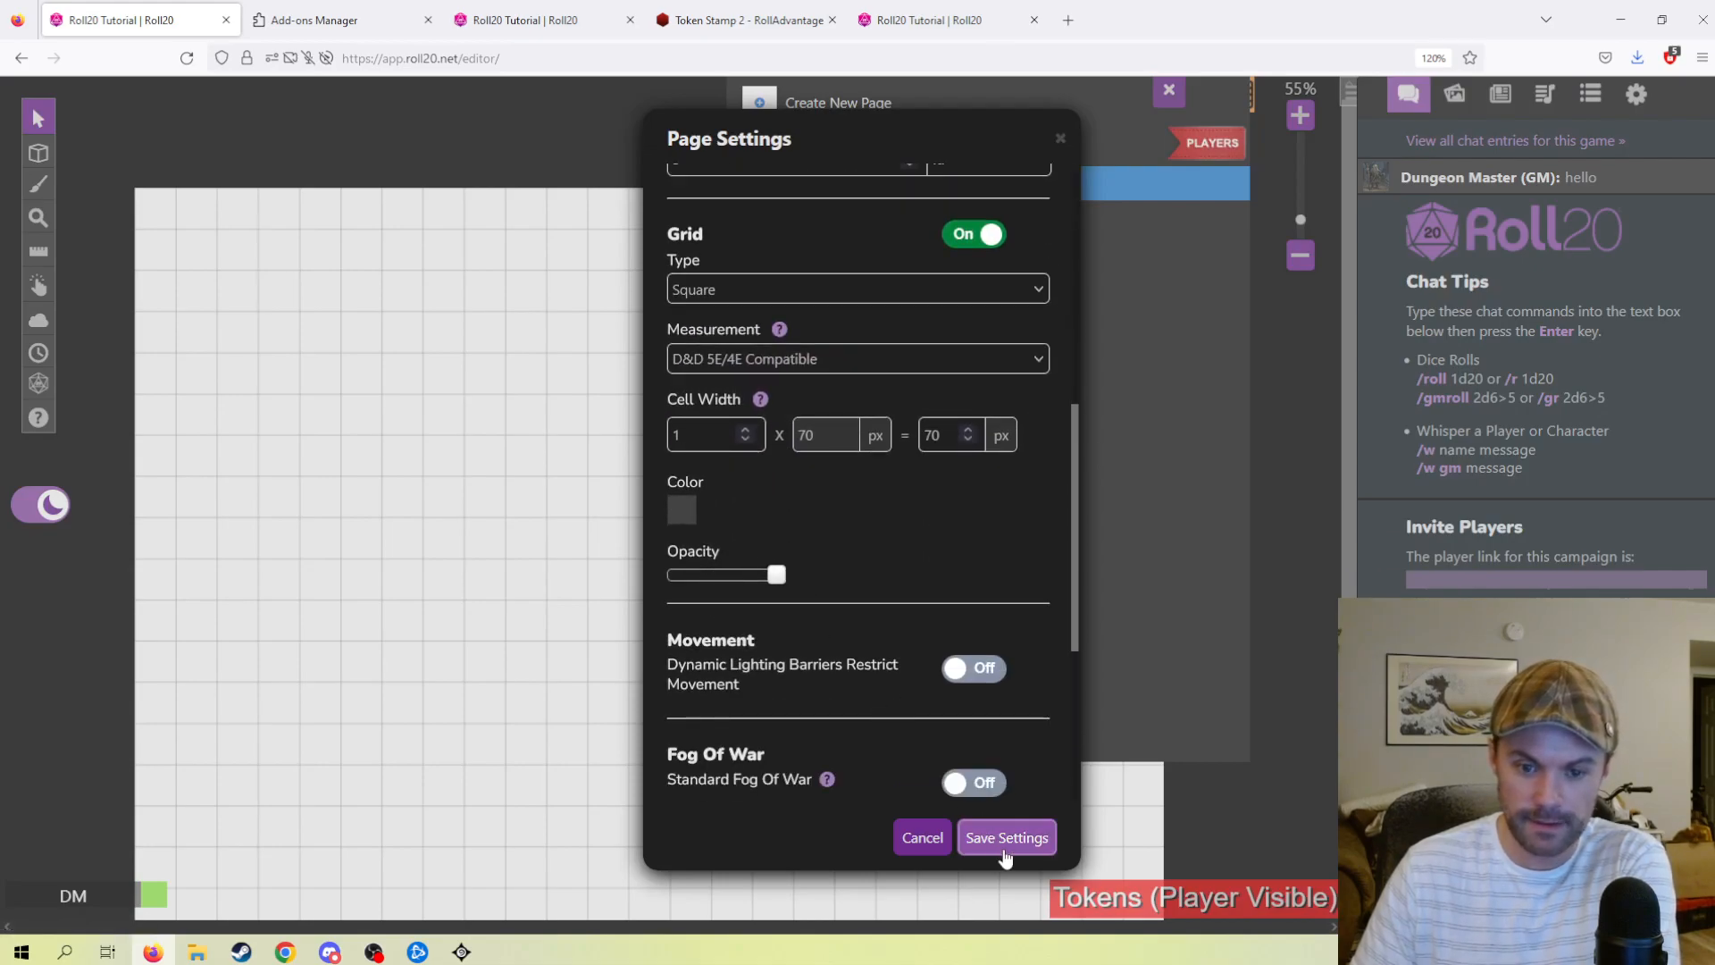
left_click(1002, 844)
- Lower the Tokens page's grid opacity to about half, turn its grid off, and save the page settings
left_click(1234, 183)
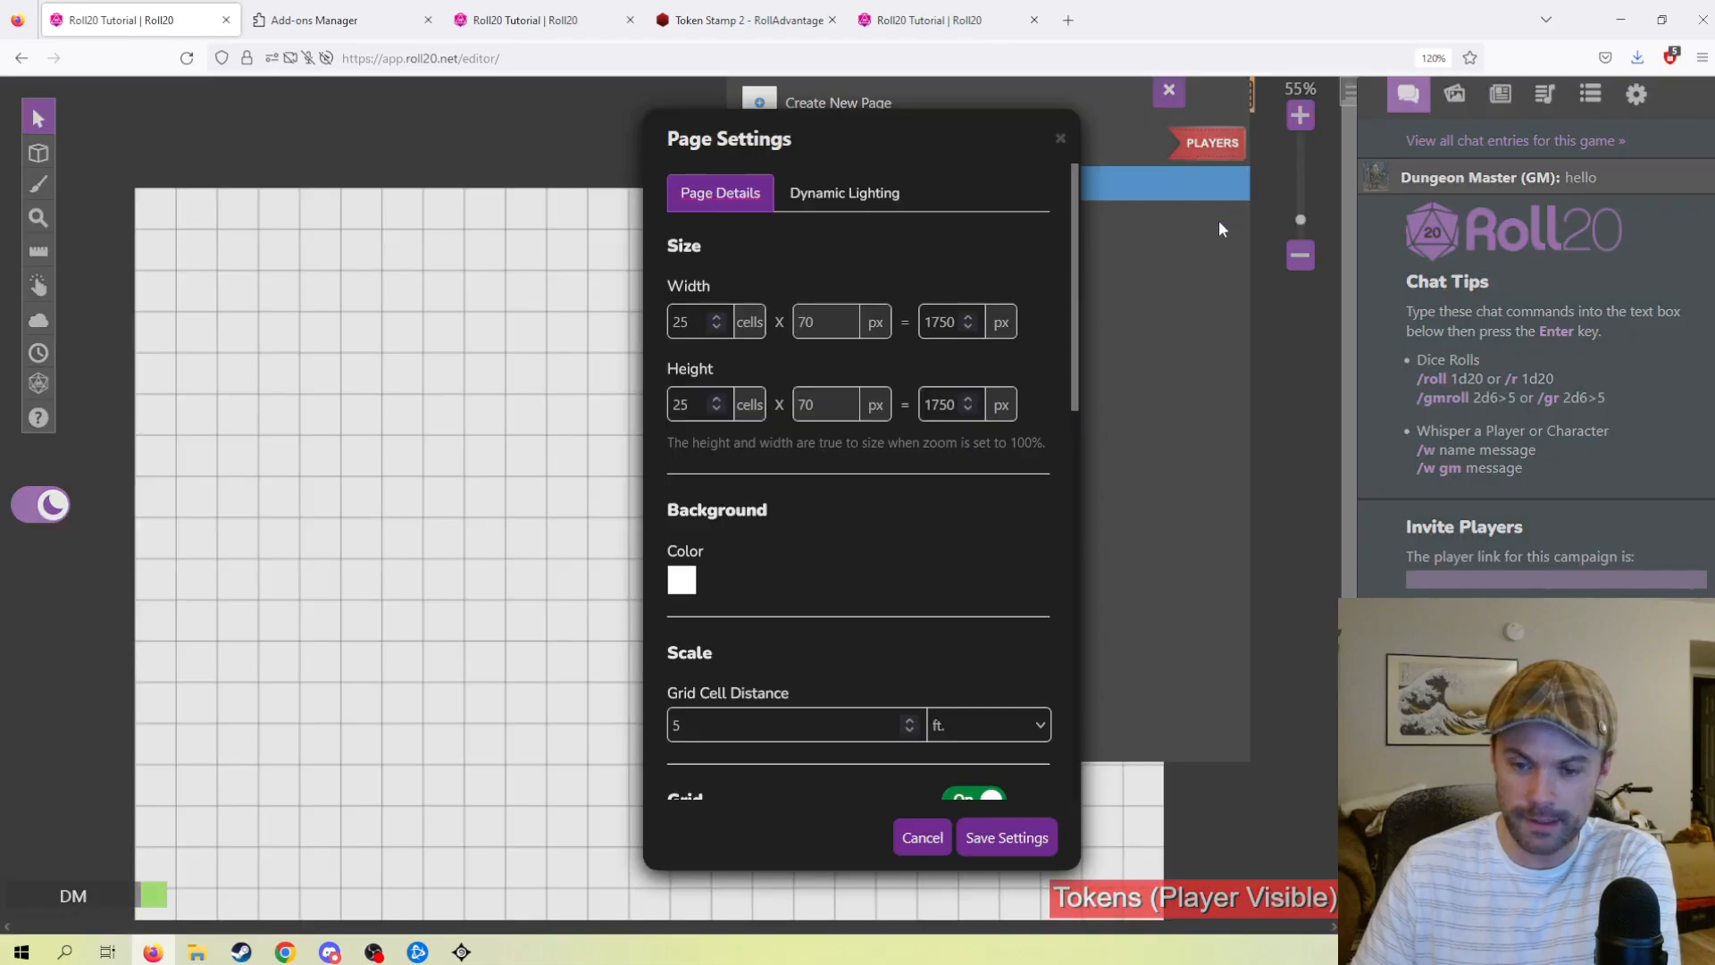
scroll(752, 618, "down", 4)
scroll(780, 617, "down", 2)
left_click_drag(776, 686, 723, 690)
scroll(881, 577, "up", 2)
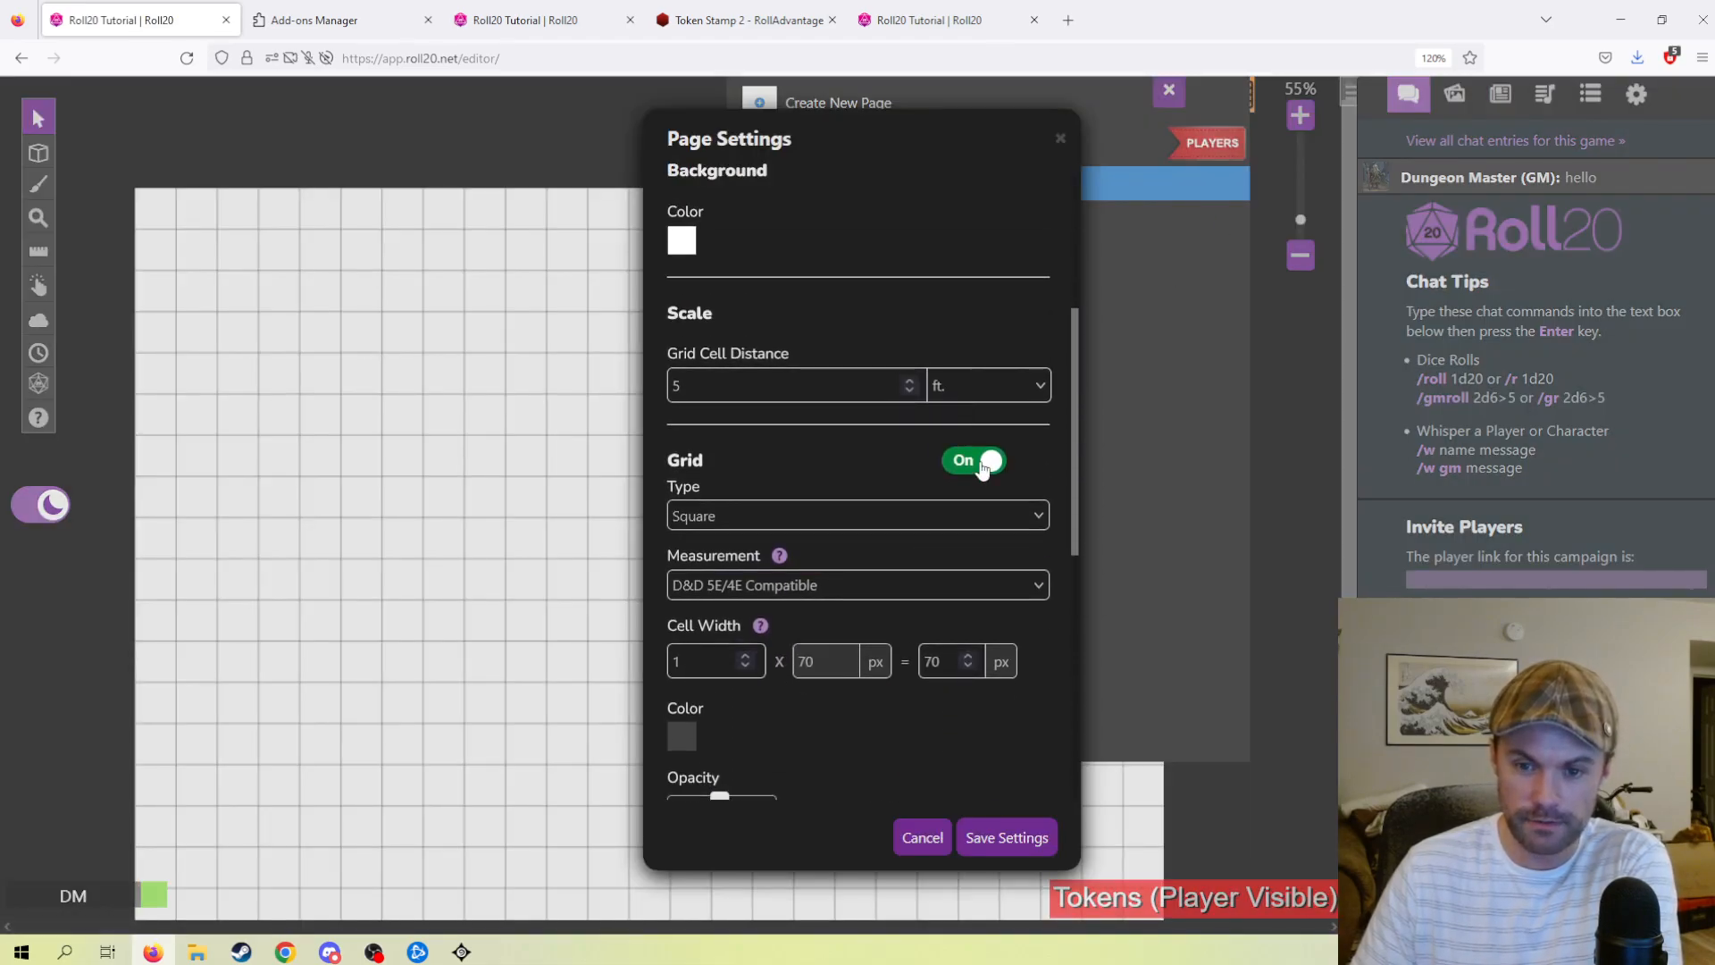
left_click(974, 460)
left_click(974, 839)
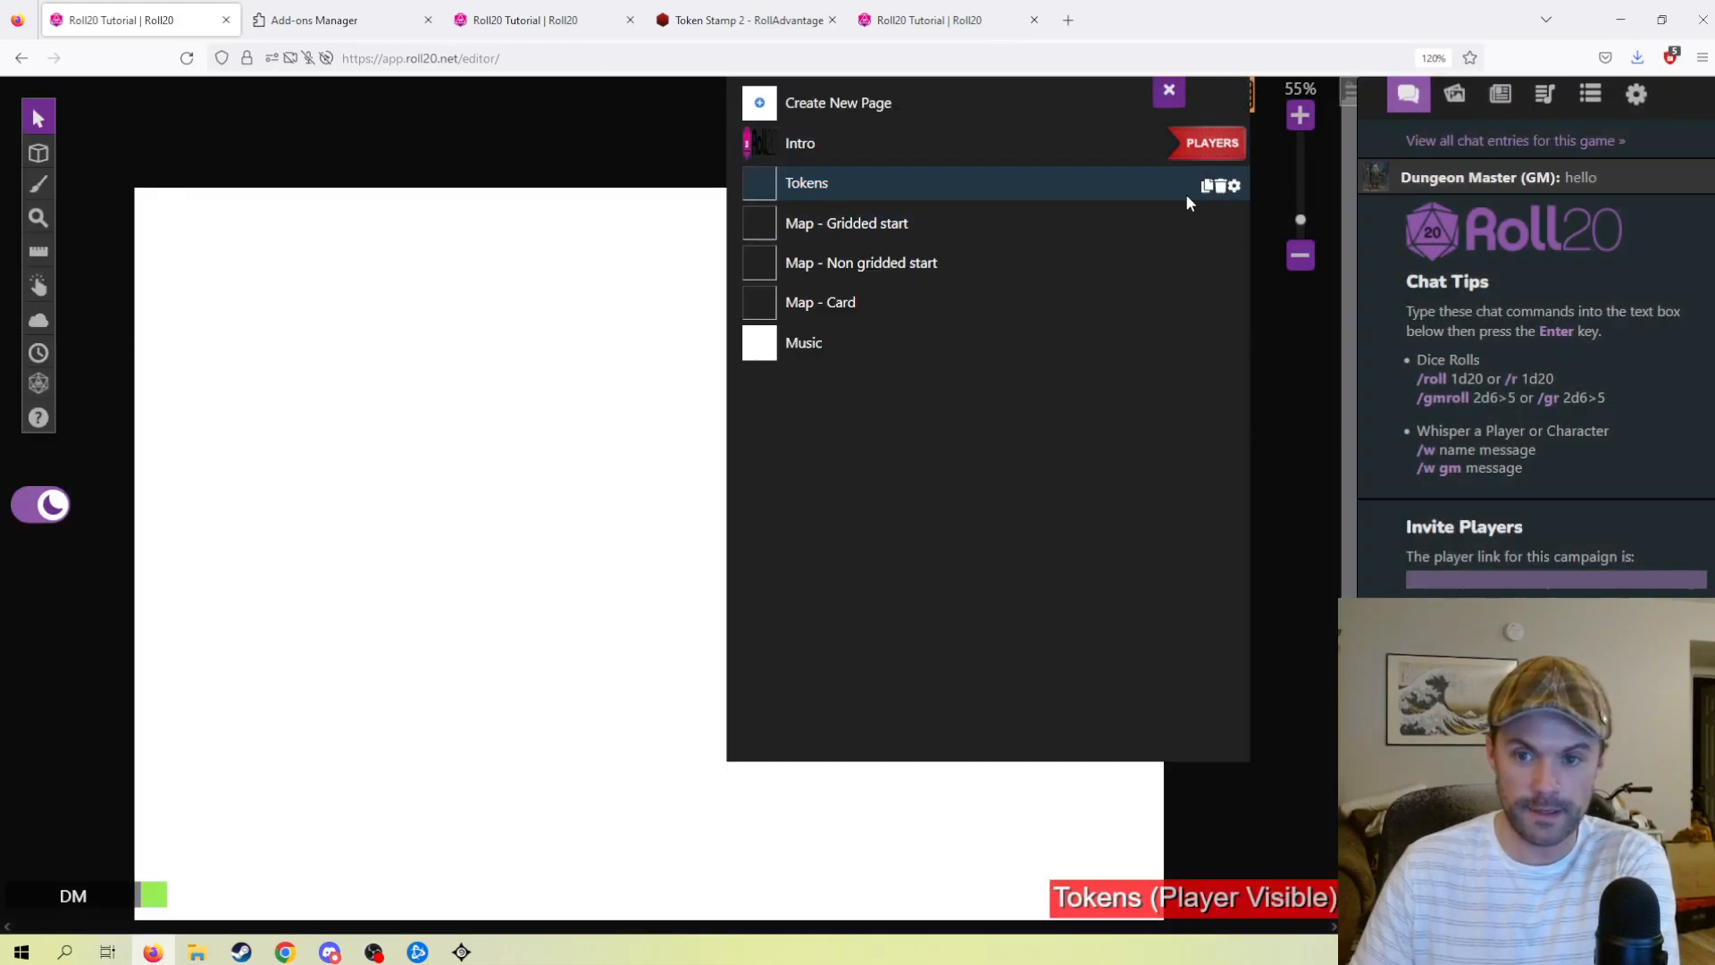
- Reopen the Tokens page's settings and turn the grid back on
left_click(1234, 183)
scroll(944, 596, "down", 3)
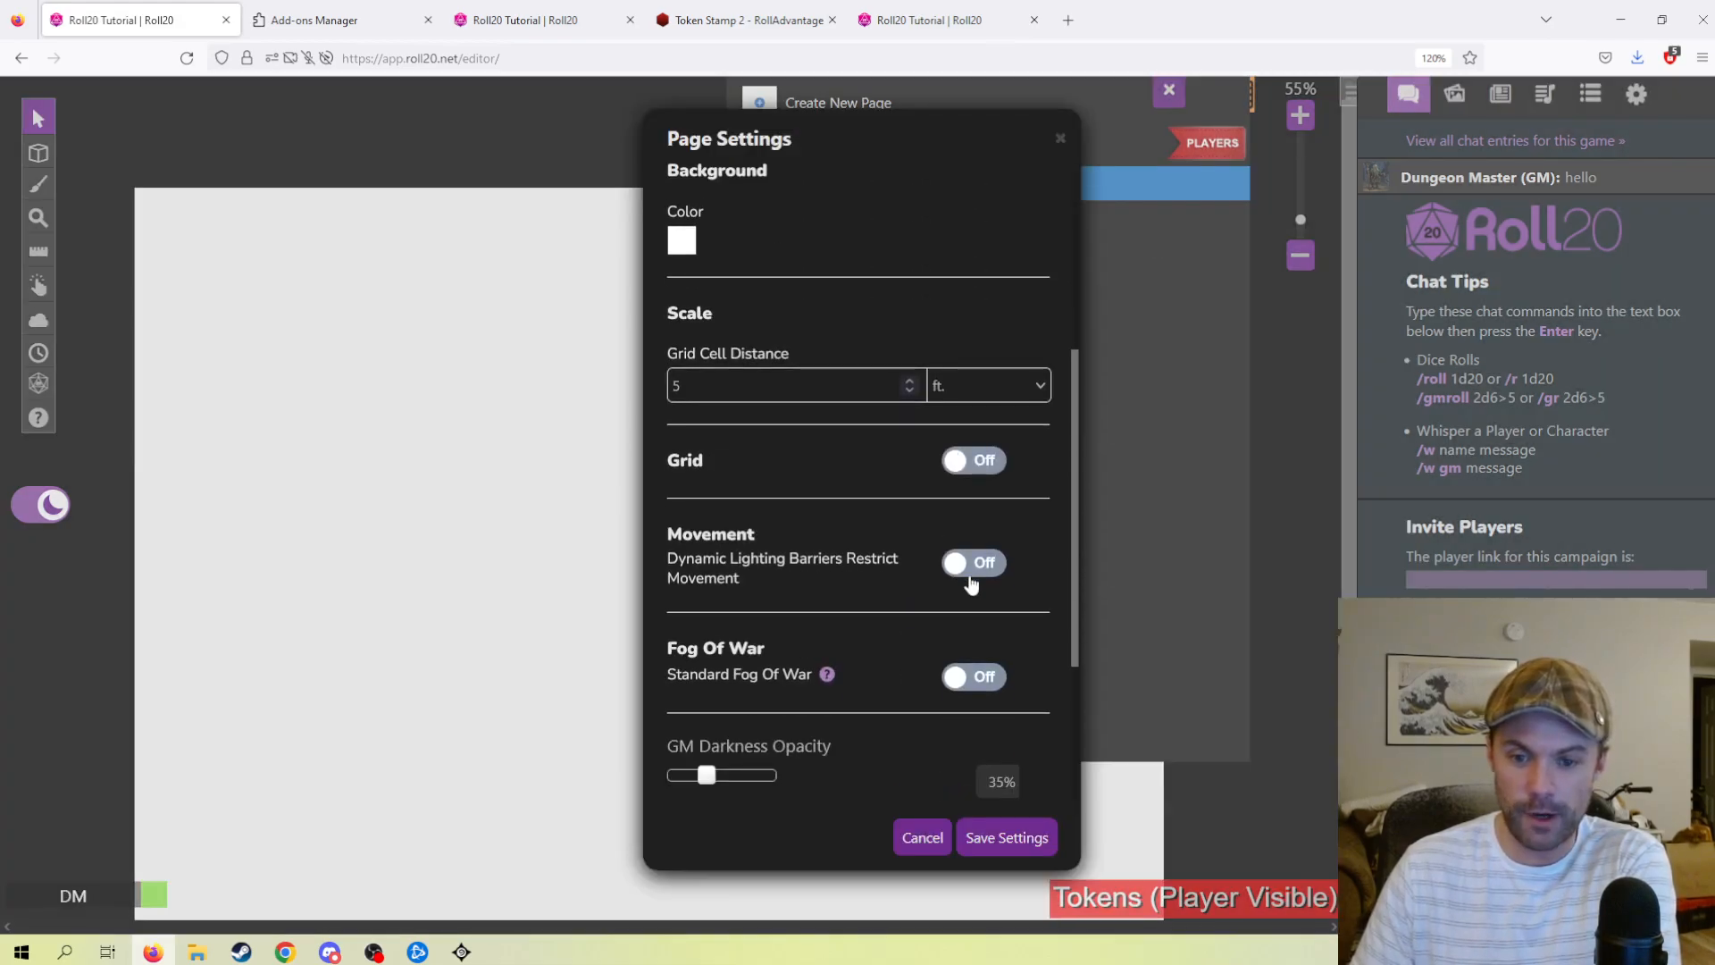
left_click(973, 460)
scroll(813, 231, "up", 4)
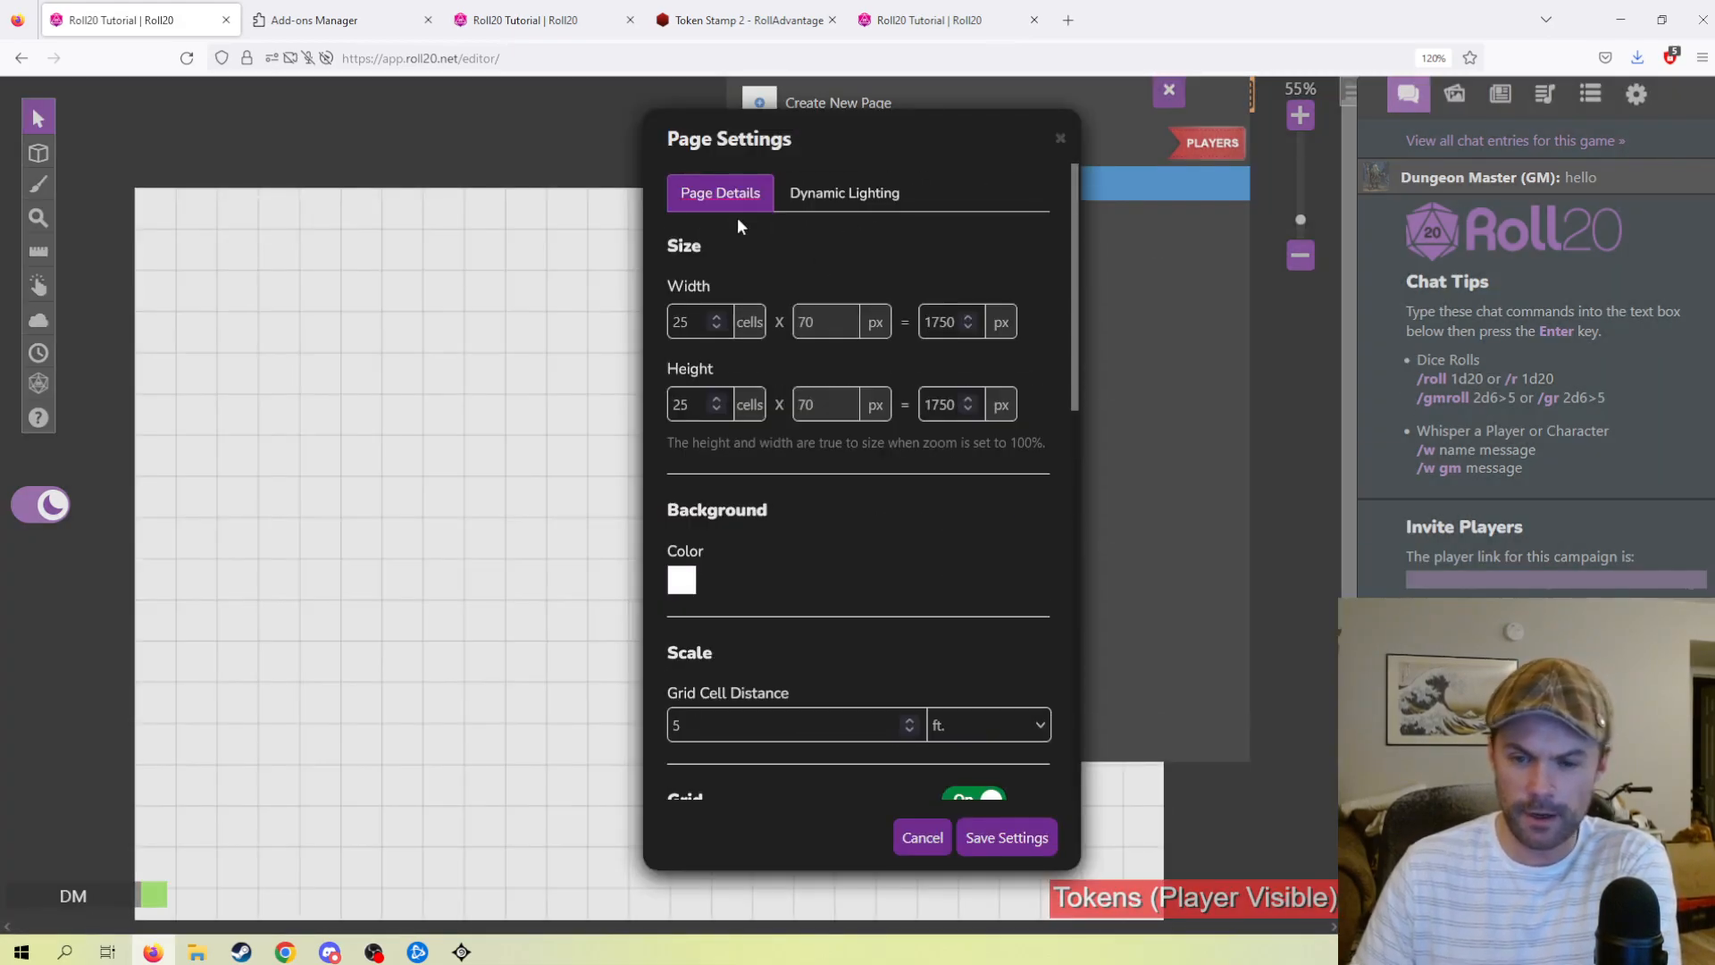
- Look over the Tokens page's Dynamic Lighting settings, save the page settings, and close the page list
left_click(825, 205)
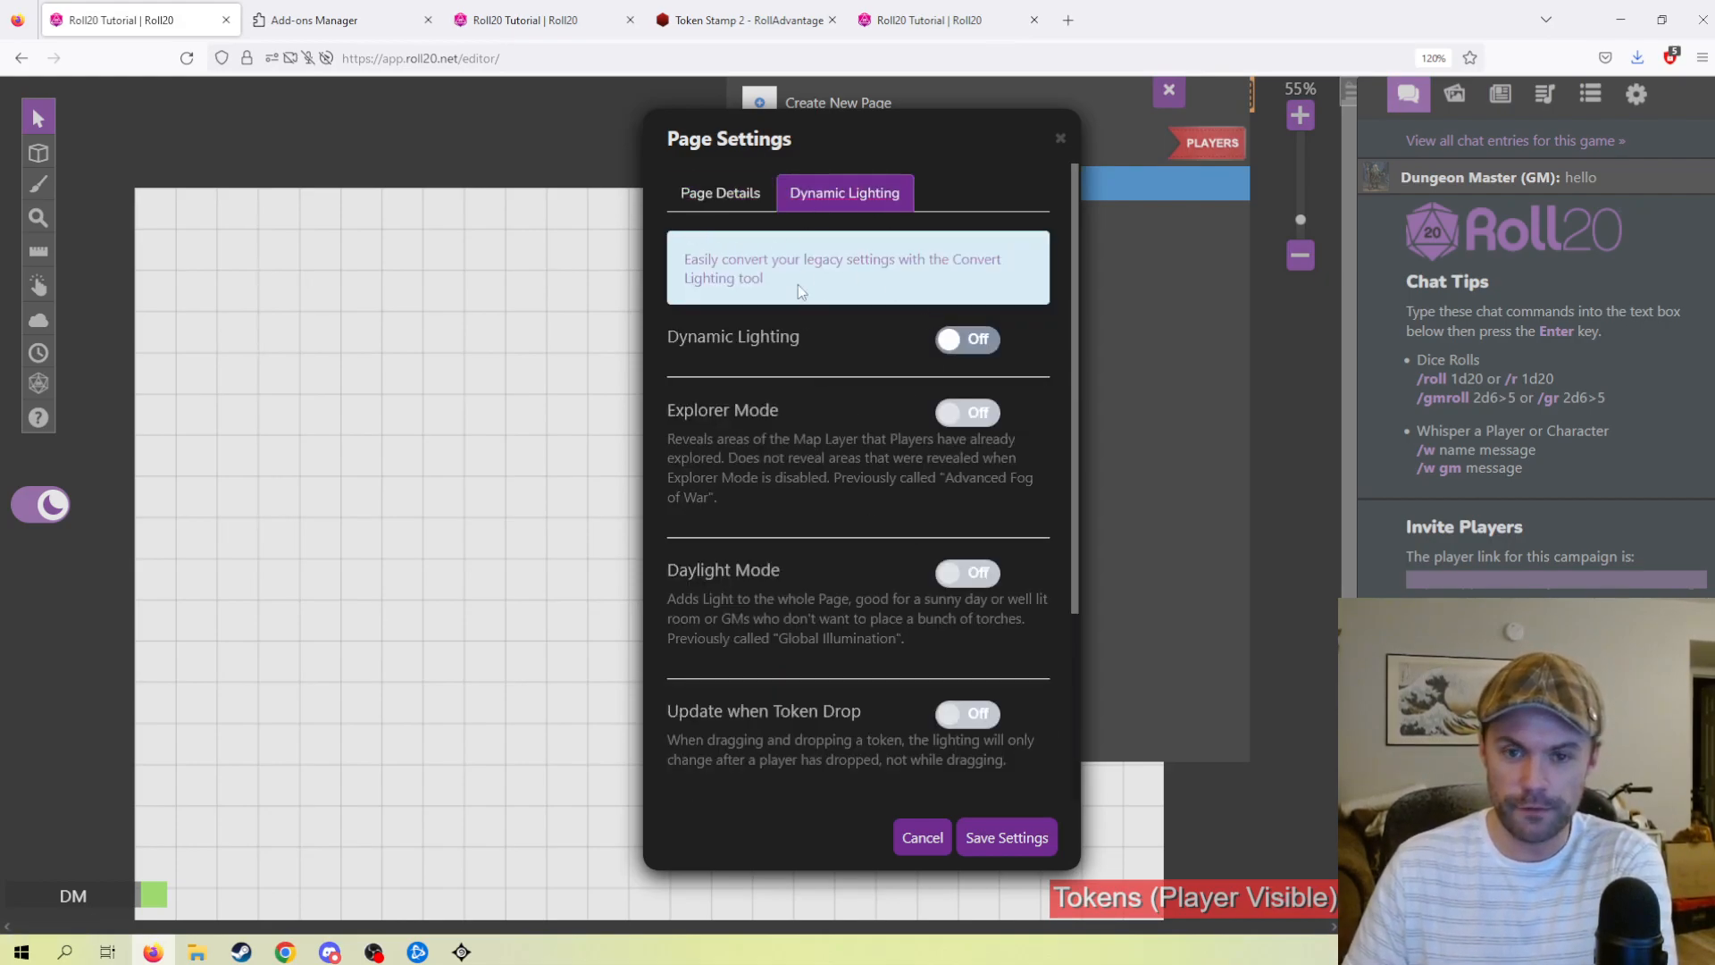
left_click(715, 193)
left_click(1014, 839)
mouse_move(1127, 170)
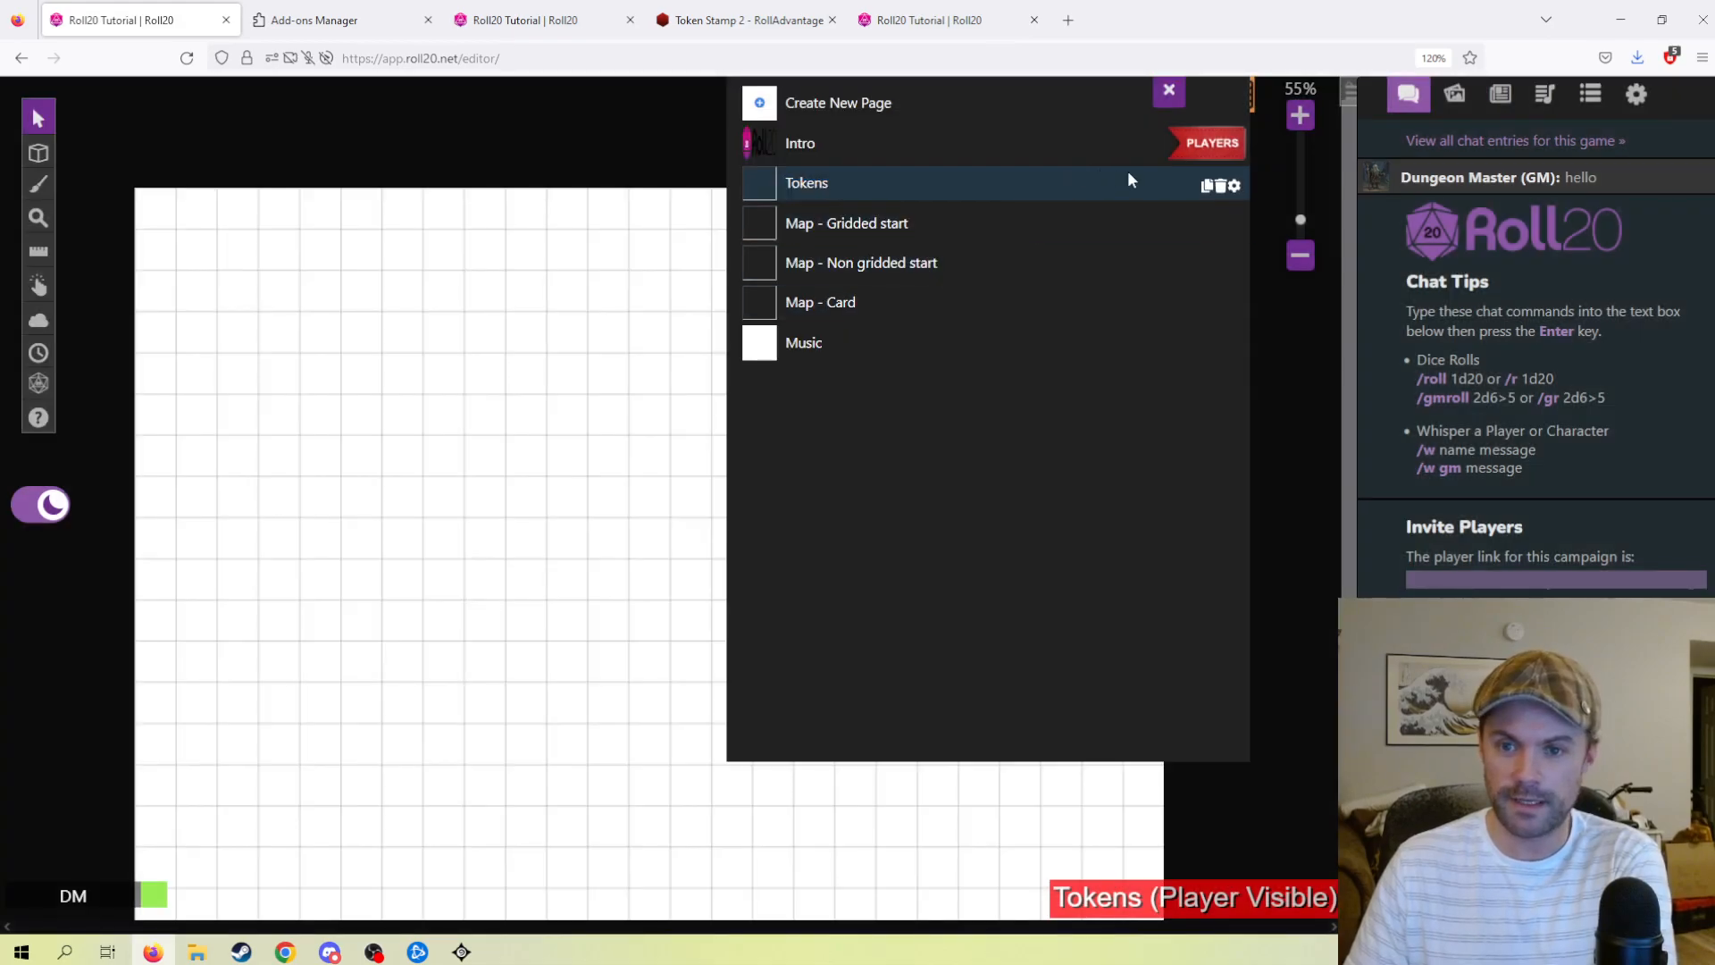
left_click(1172, 121)
left_click(1161, 89)
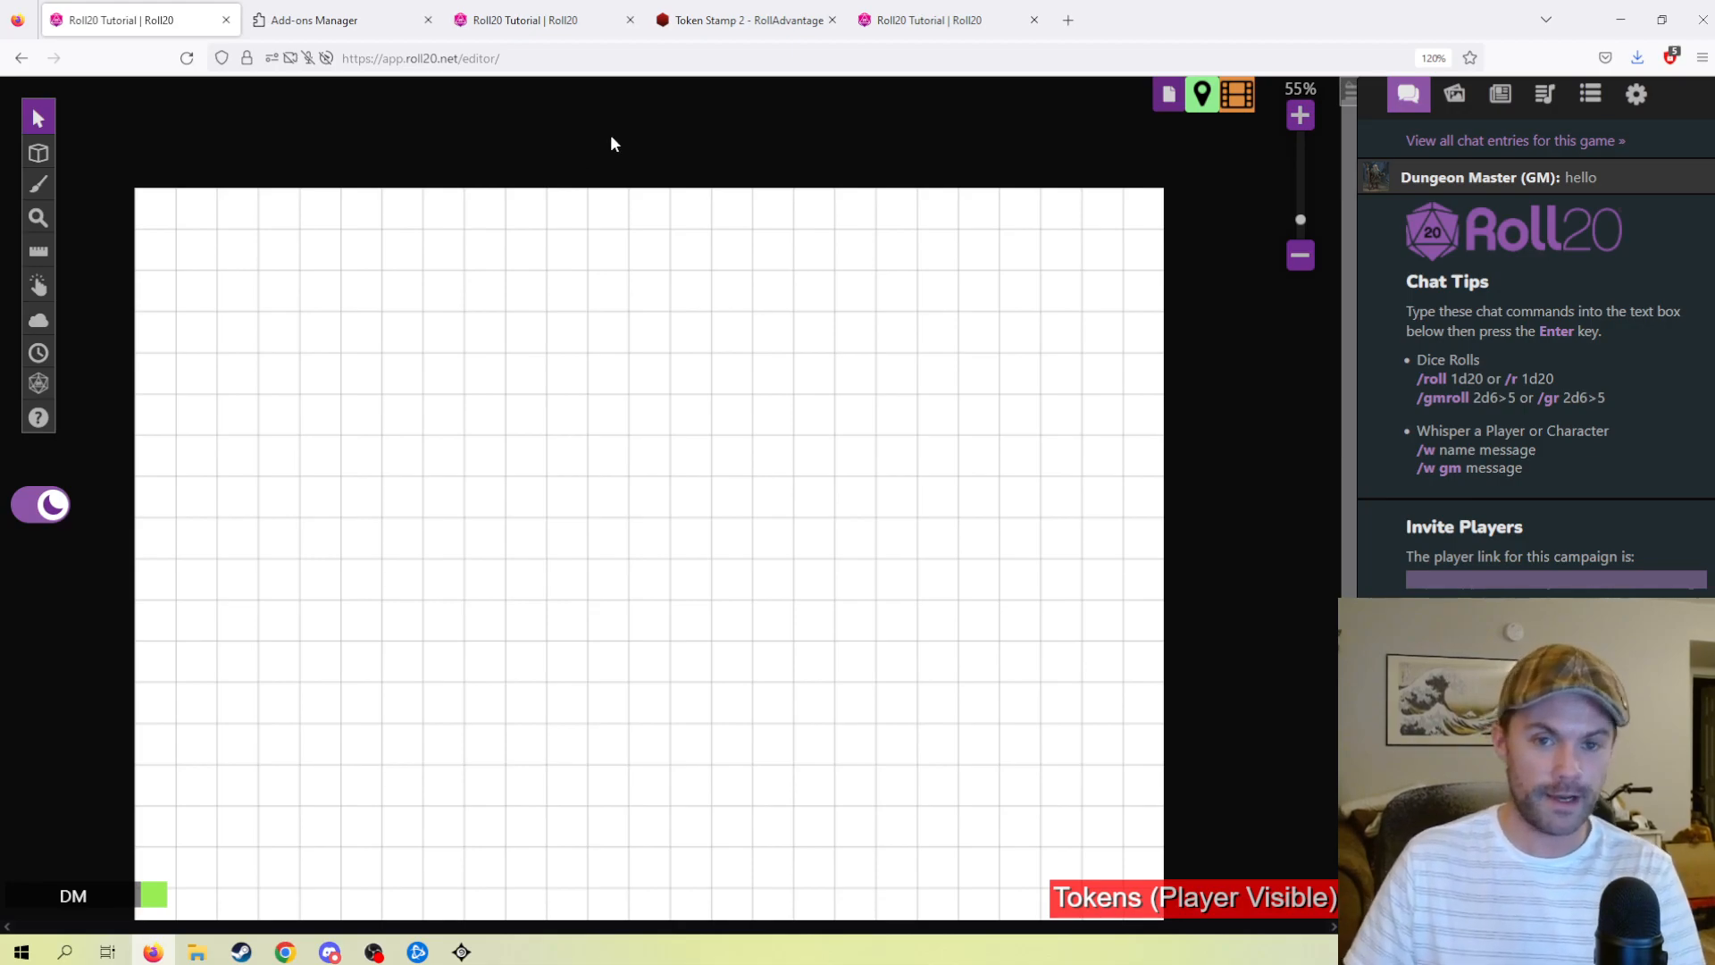
- Switch to Token Stamp 2, load the blue-skinned character portrait, and scale and position it so the face fills the token ring
left_click(768, 19)
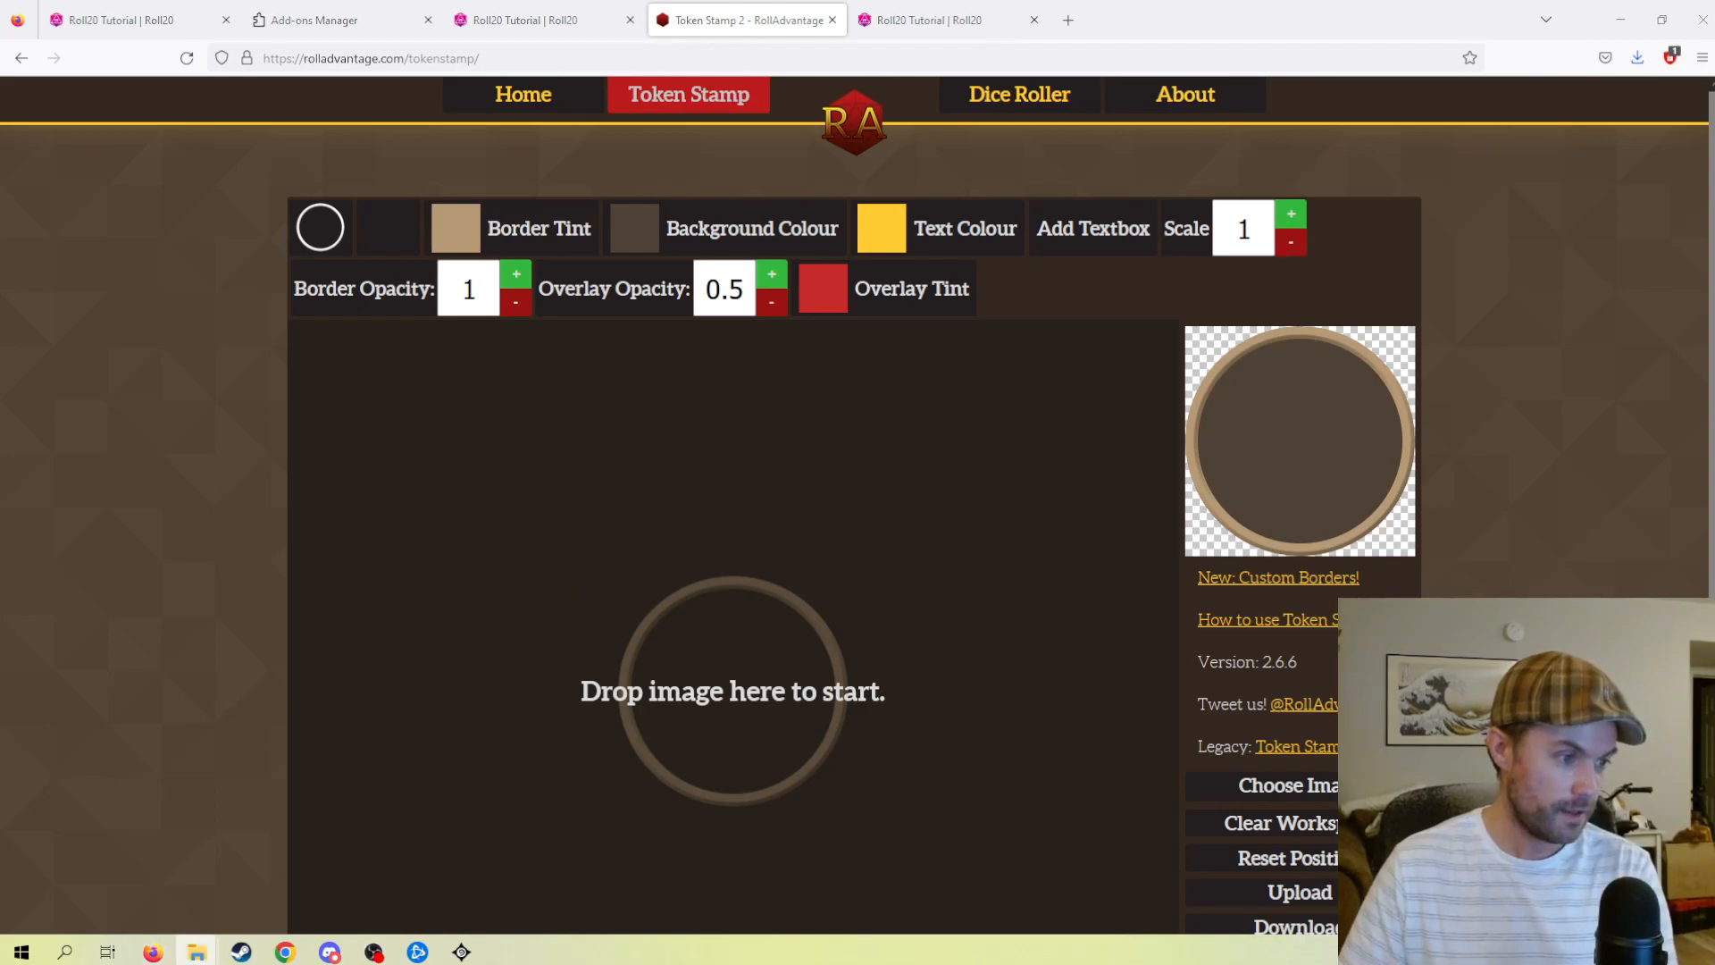
left_click_drag(345, 689, 706, 725)
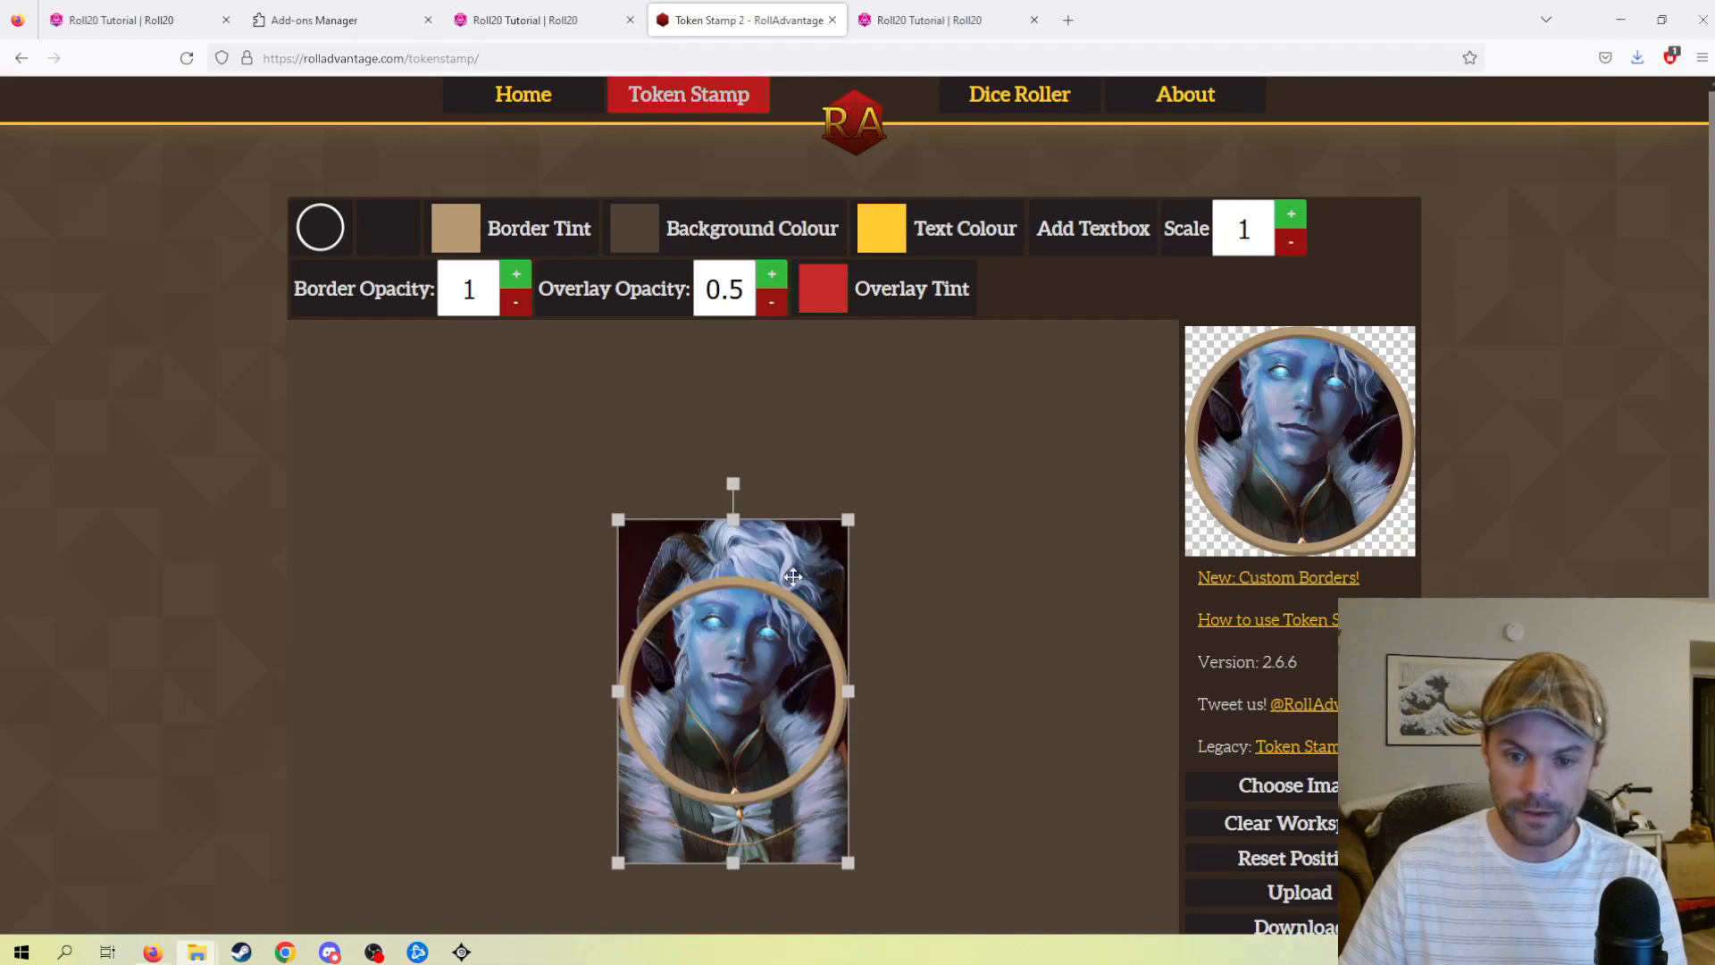
scroll(792, 577, "down", 4)
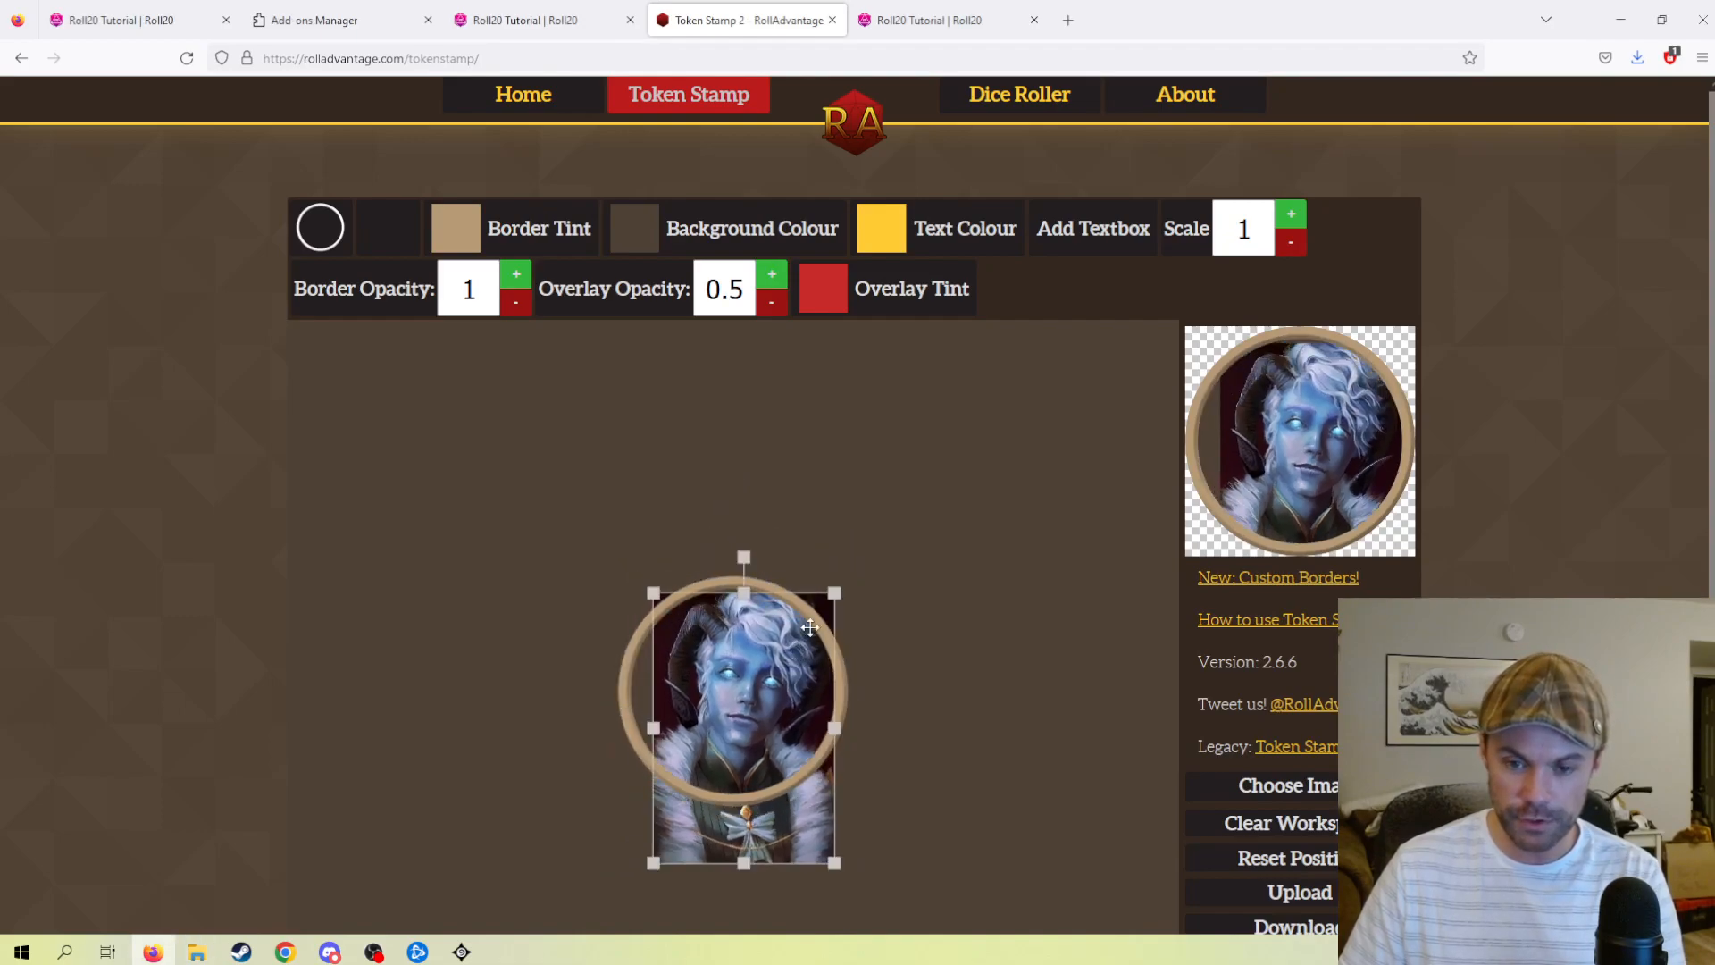
left_click_drag(835, 593, 873, 563)
left_click_drag(790, 609, 771, 638)
left_click_drag(842, 581, 853, 566)
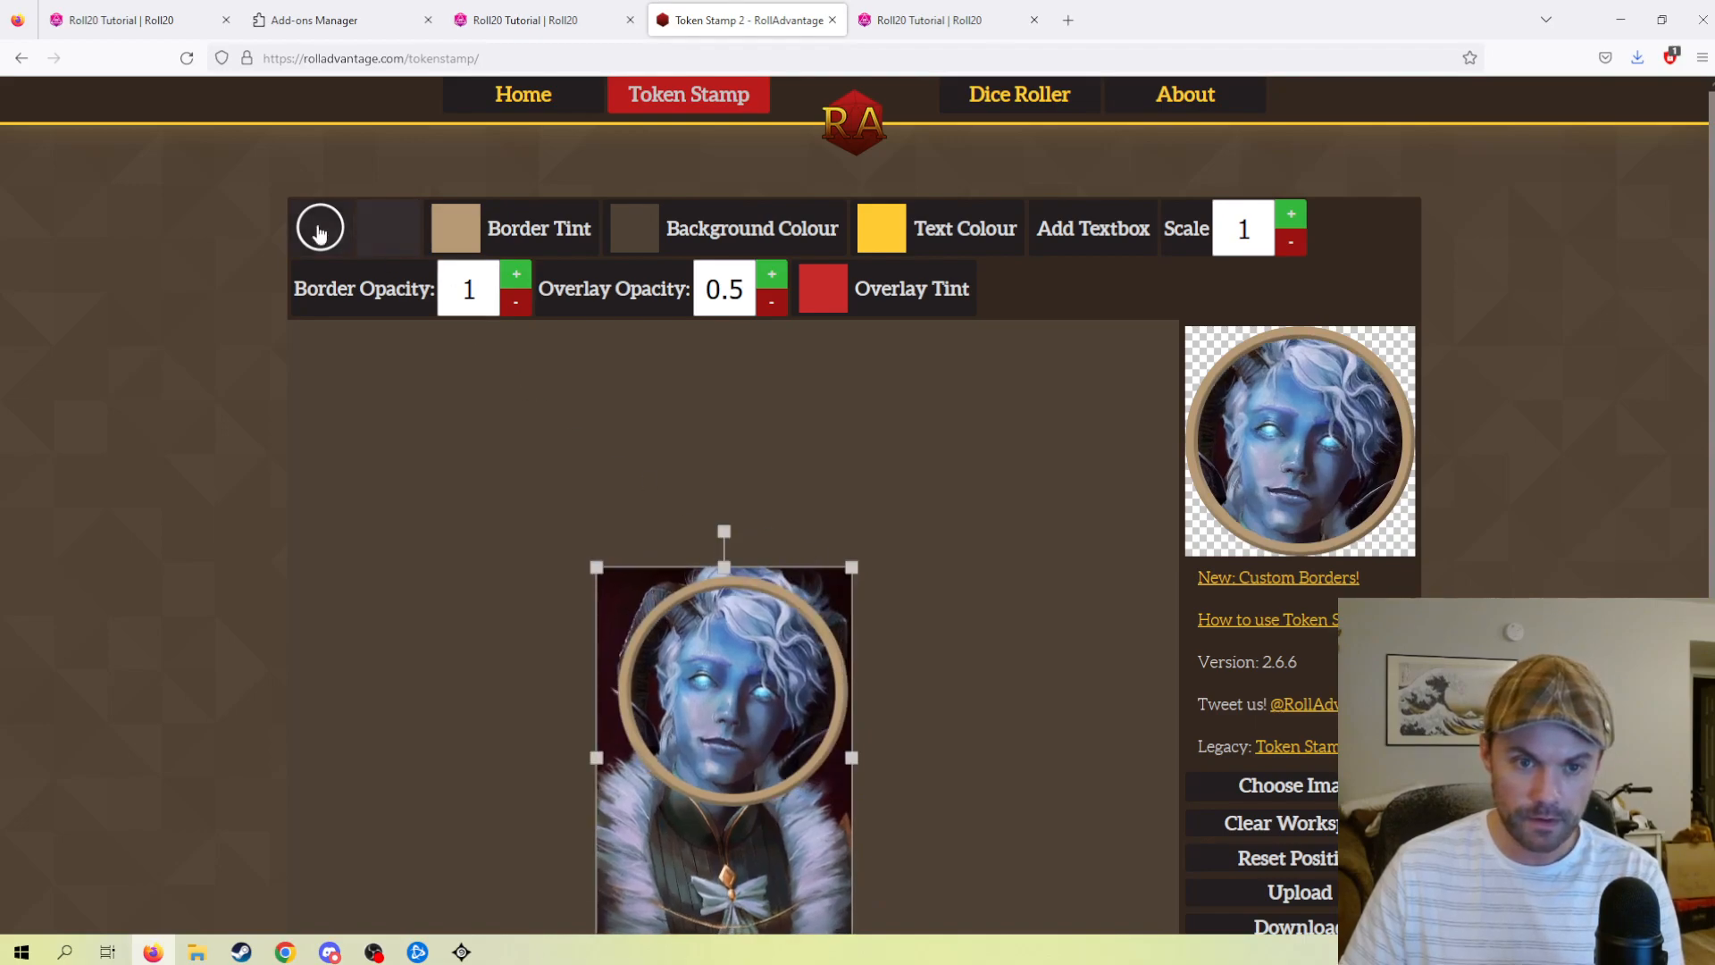
- Try several border styles on the portrait token and choose the thick white round border
left_click(330, 233)
left_click(409, 463)
left_click(490, 463)
left_click(497, 557)
left_click(482, 636)
left_click(415, 630)
left_click(348, 404)
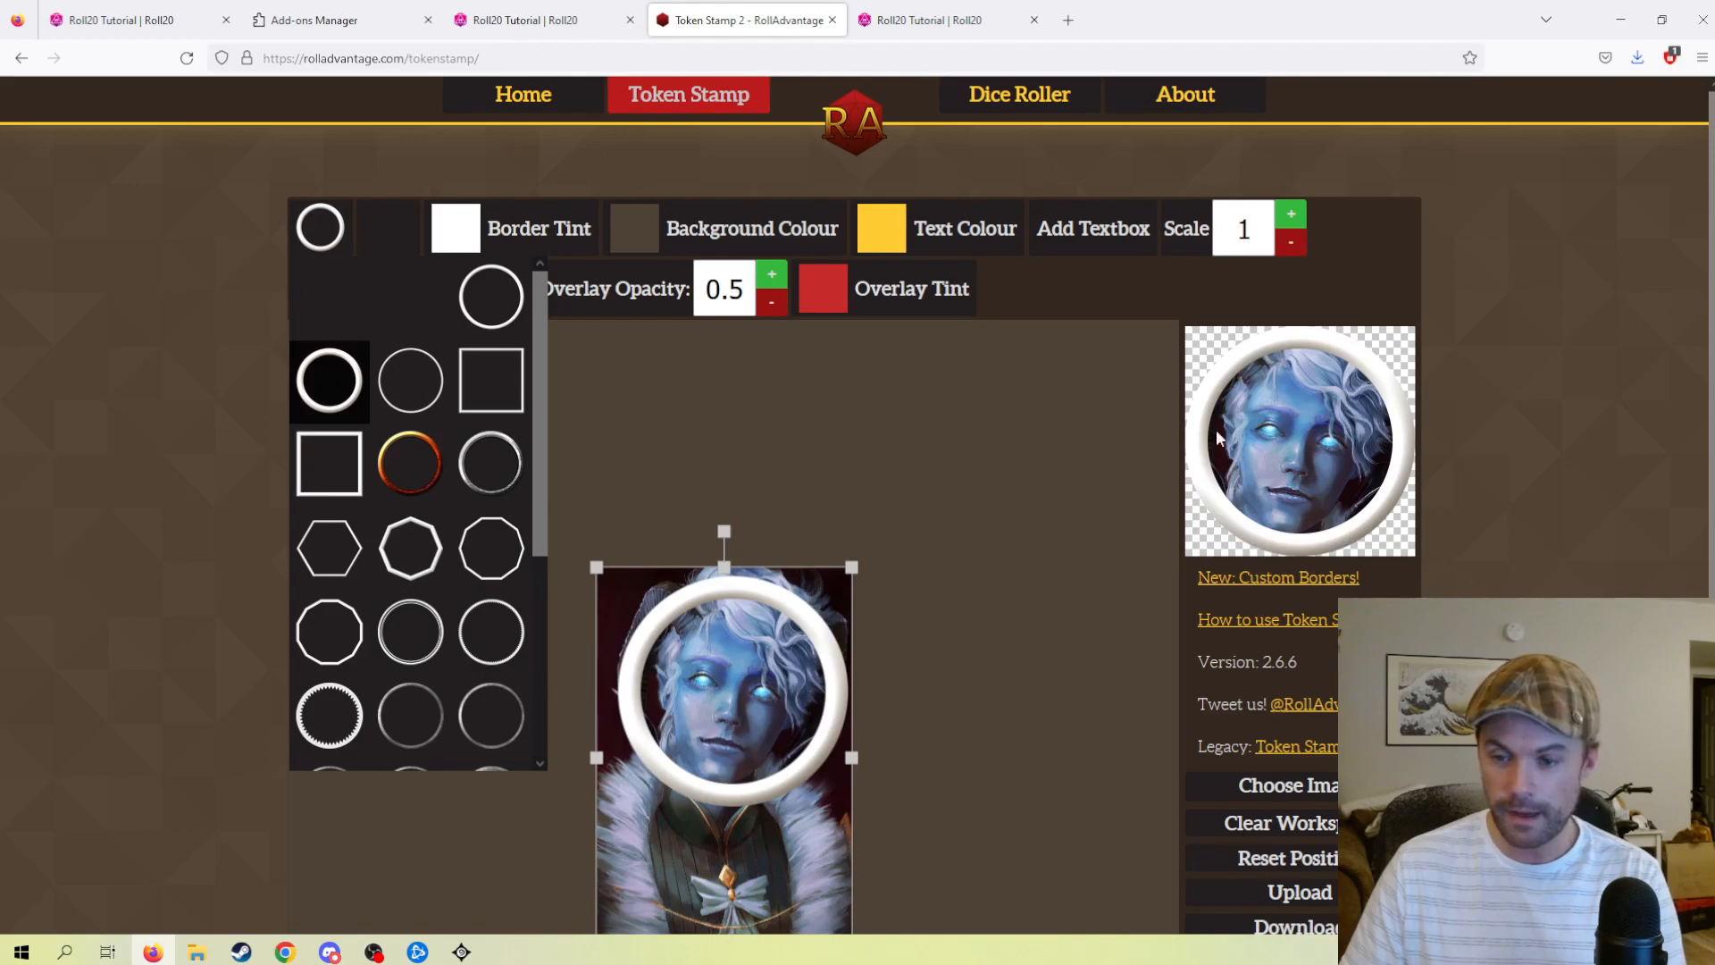
right_click(1284, 417)
left_click(1331, 467)
left_click(1026, 467)
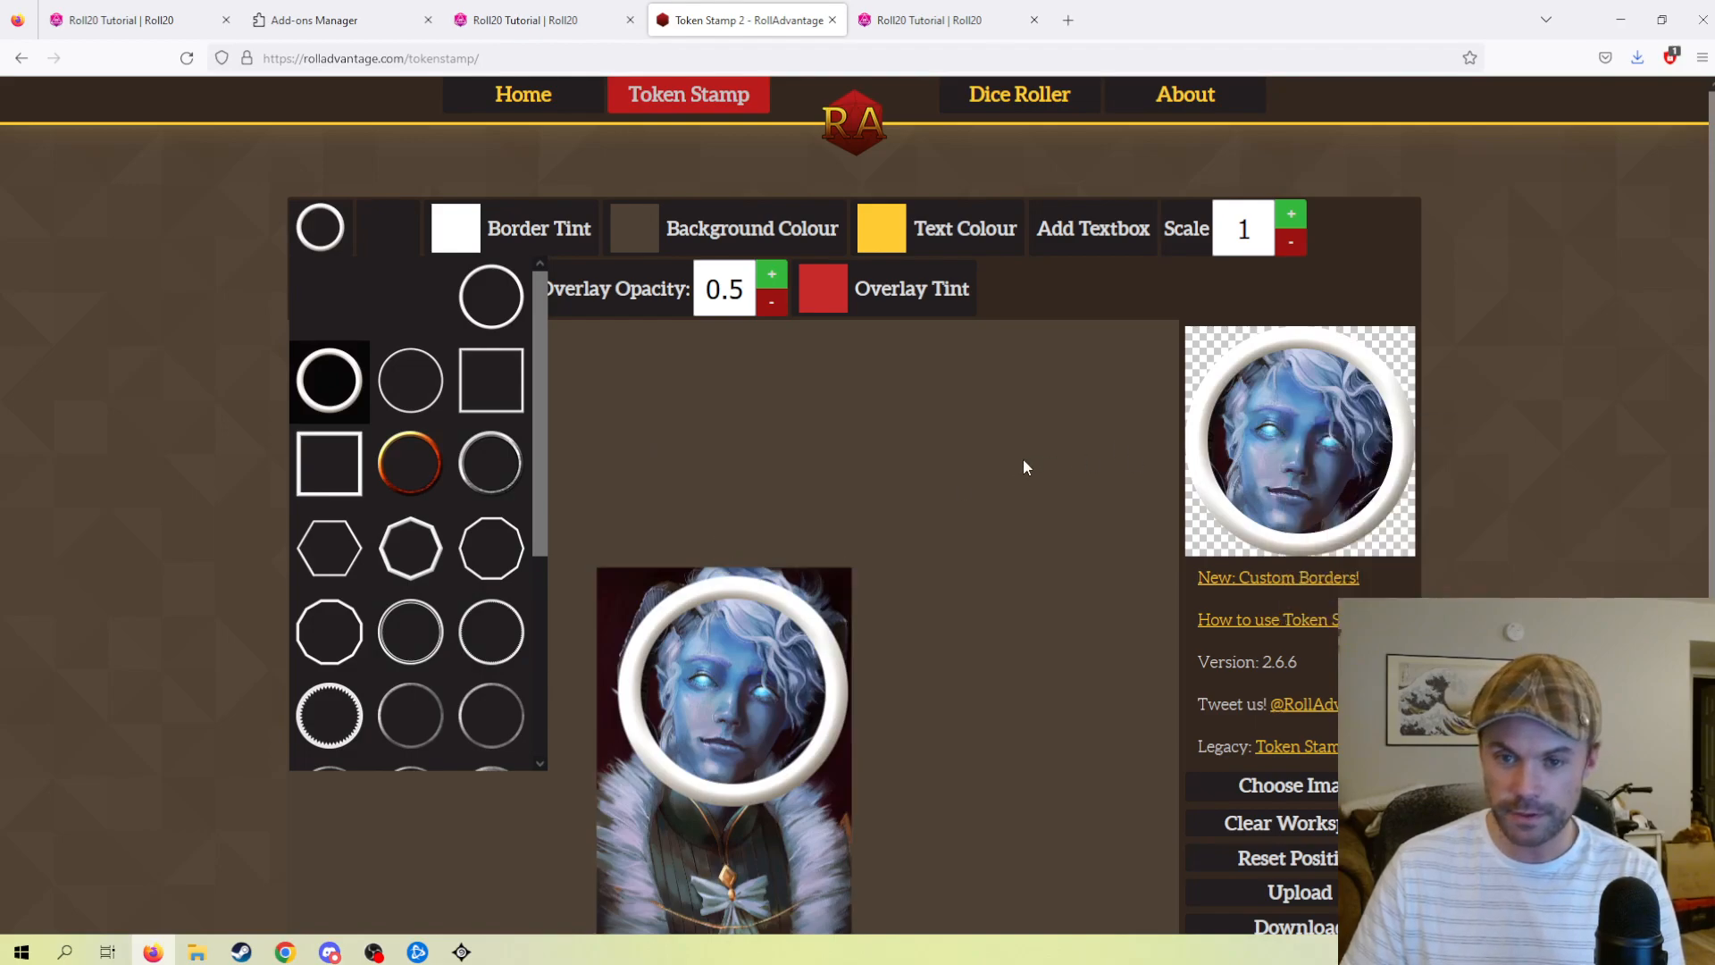
- Switch back to the Roll20 editor, open the Tokens page, and close the duplicate Roll20 browser tab
left_click(585, 12)
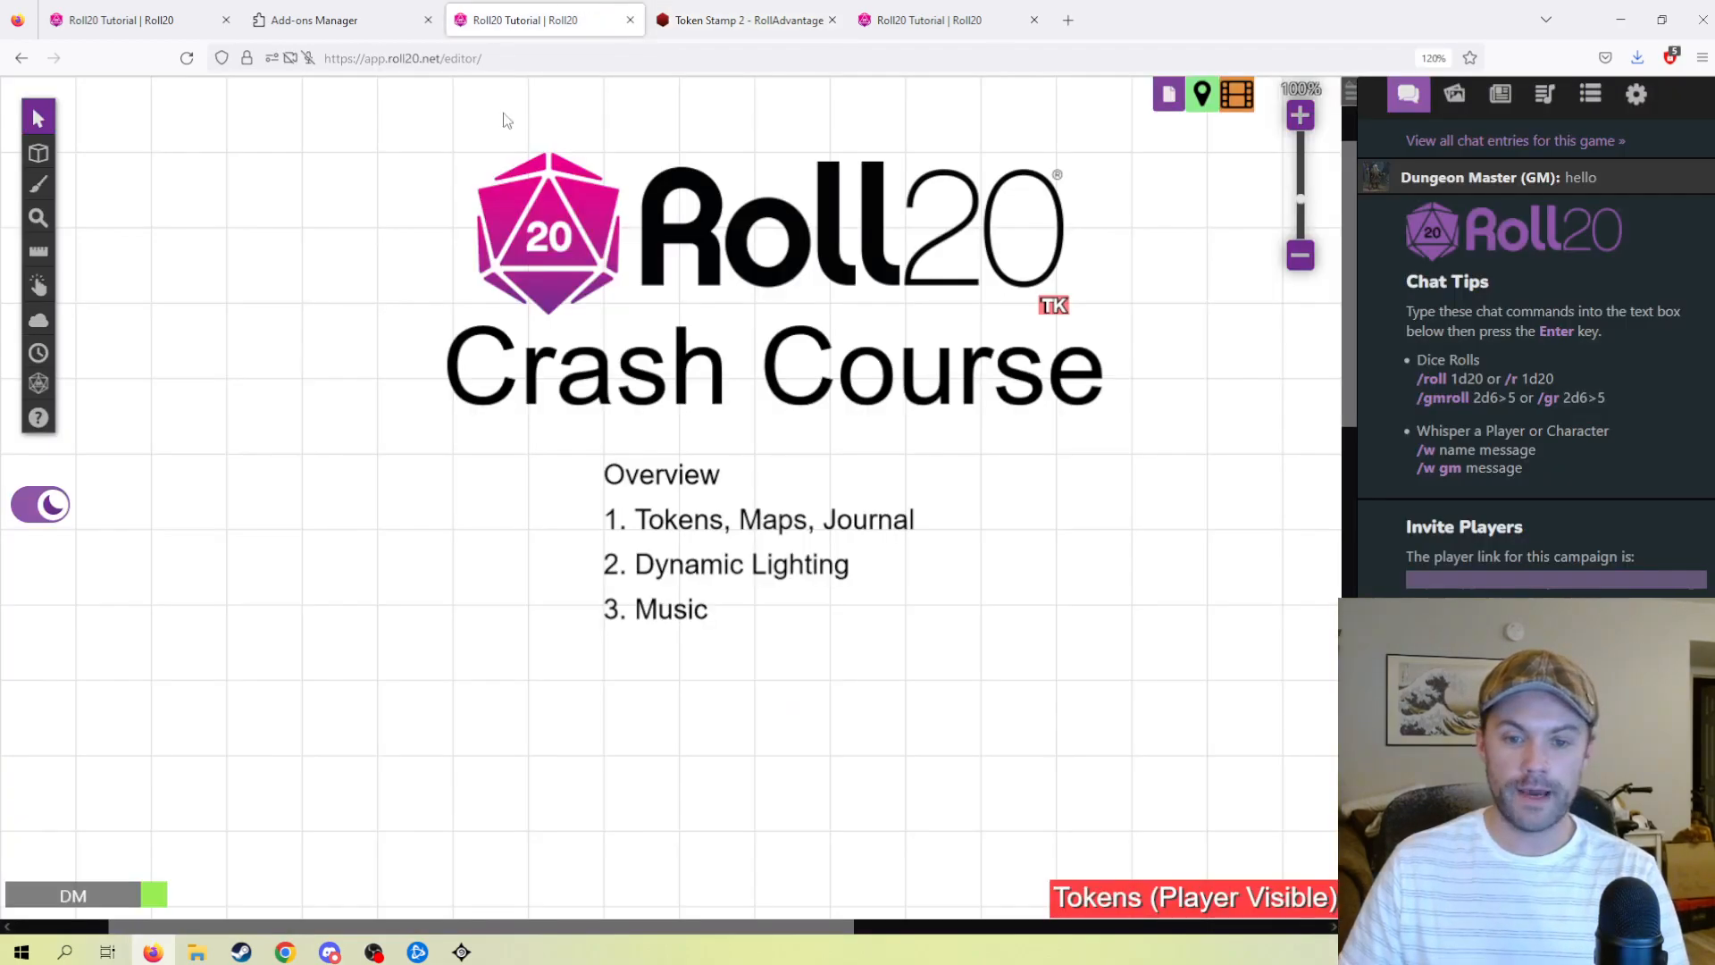
left_click(947, 18)
left_click(596, 14)
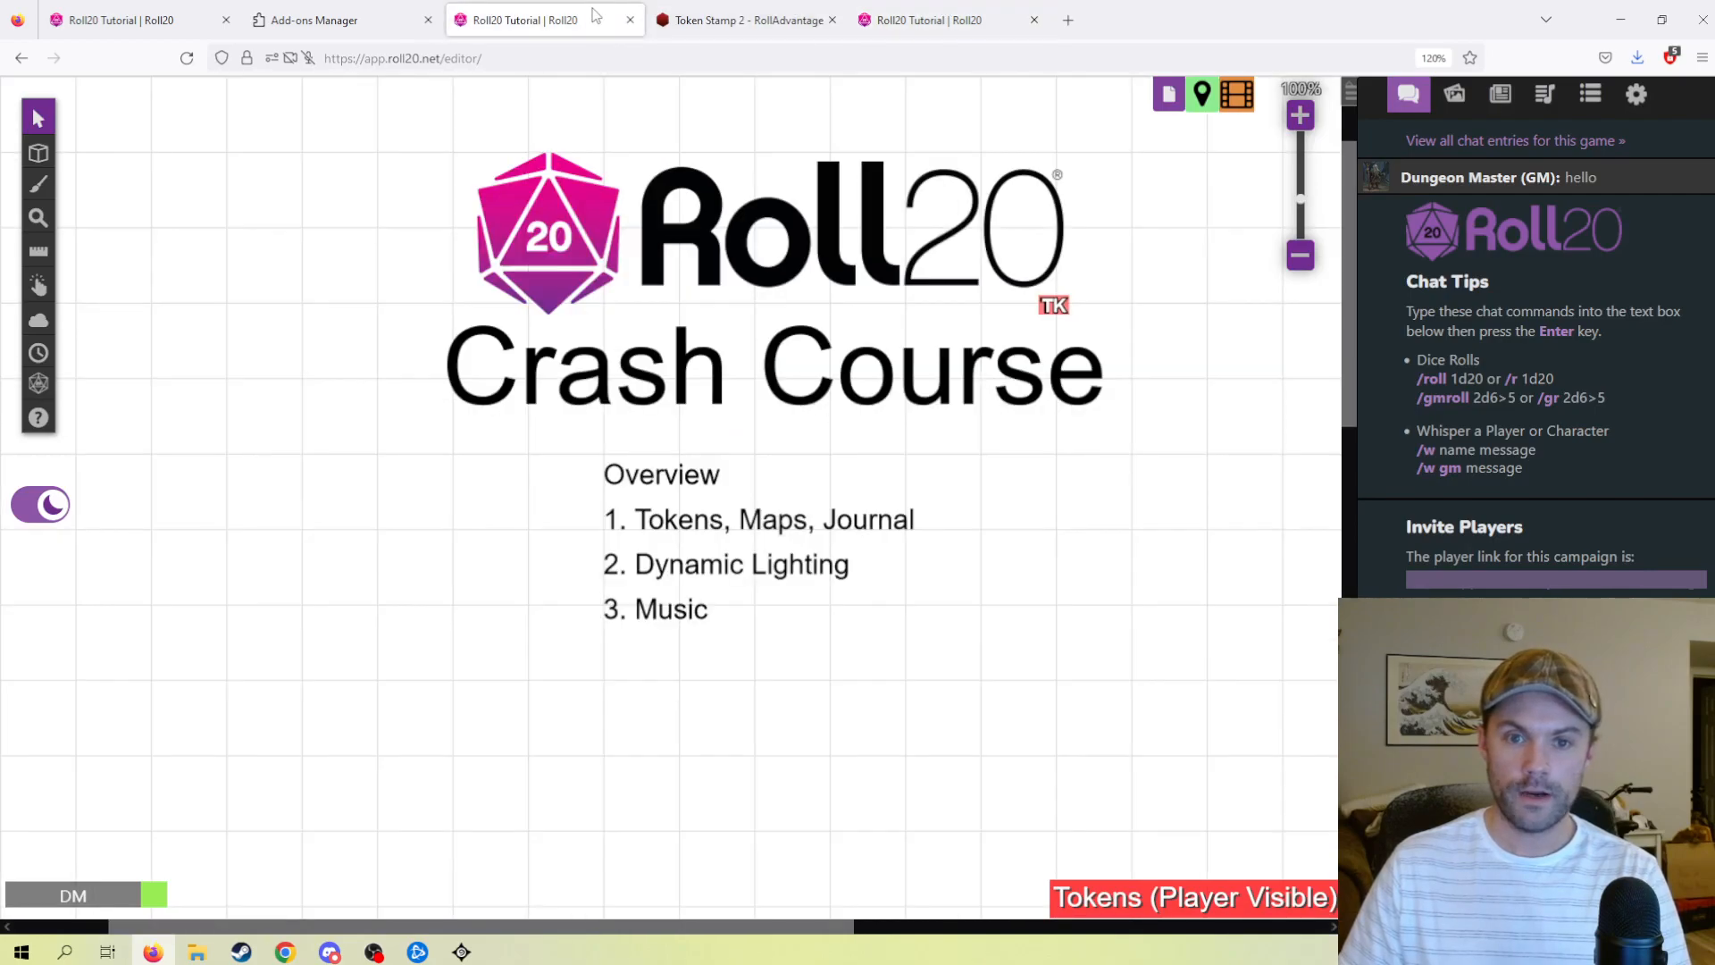
left_click(1168, 92)
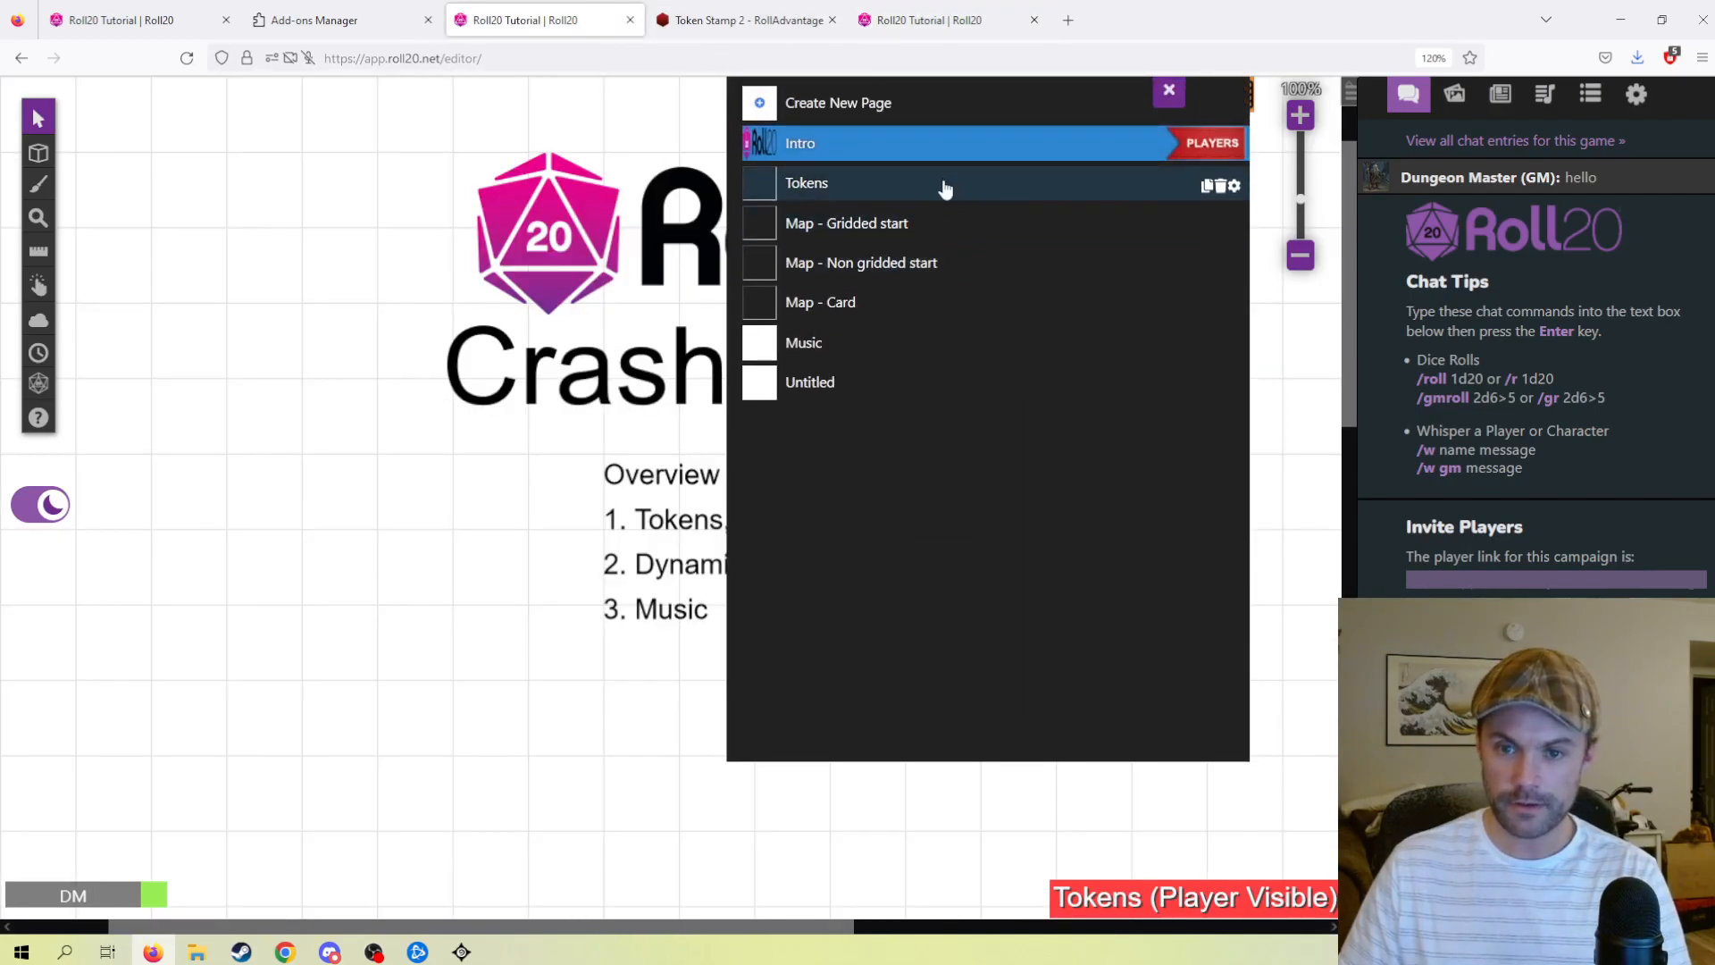
left_click(929, 20)
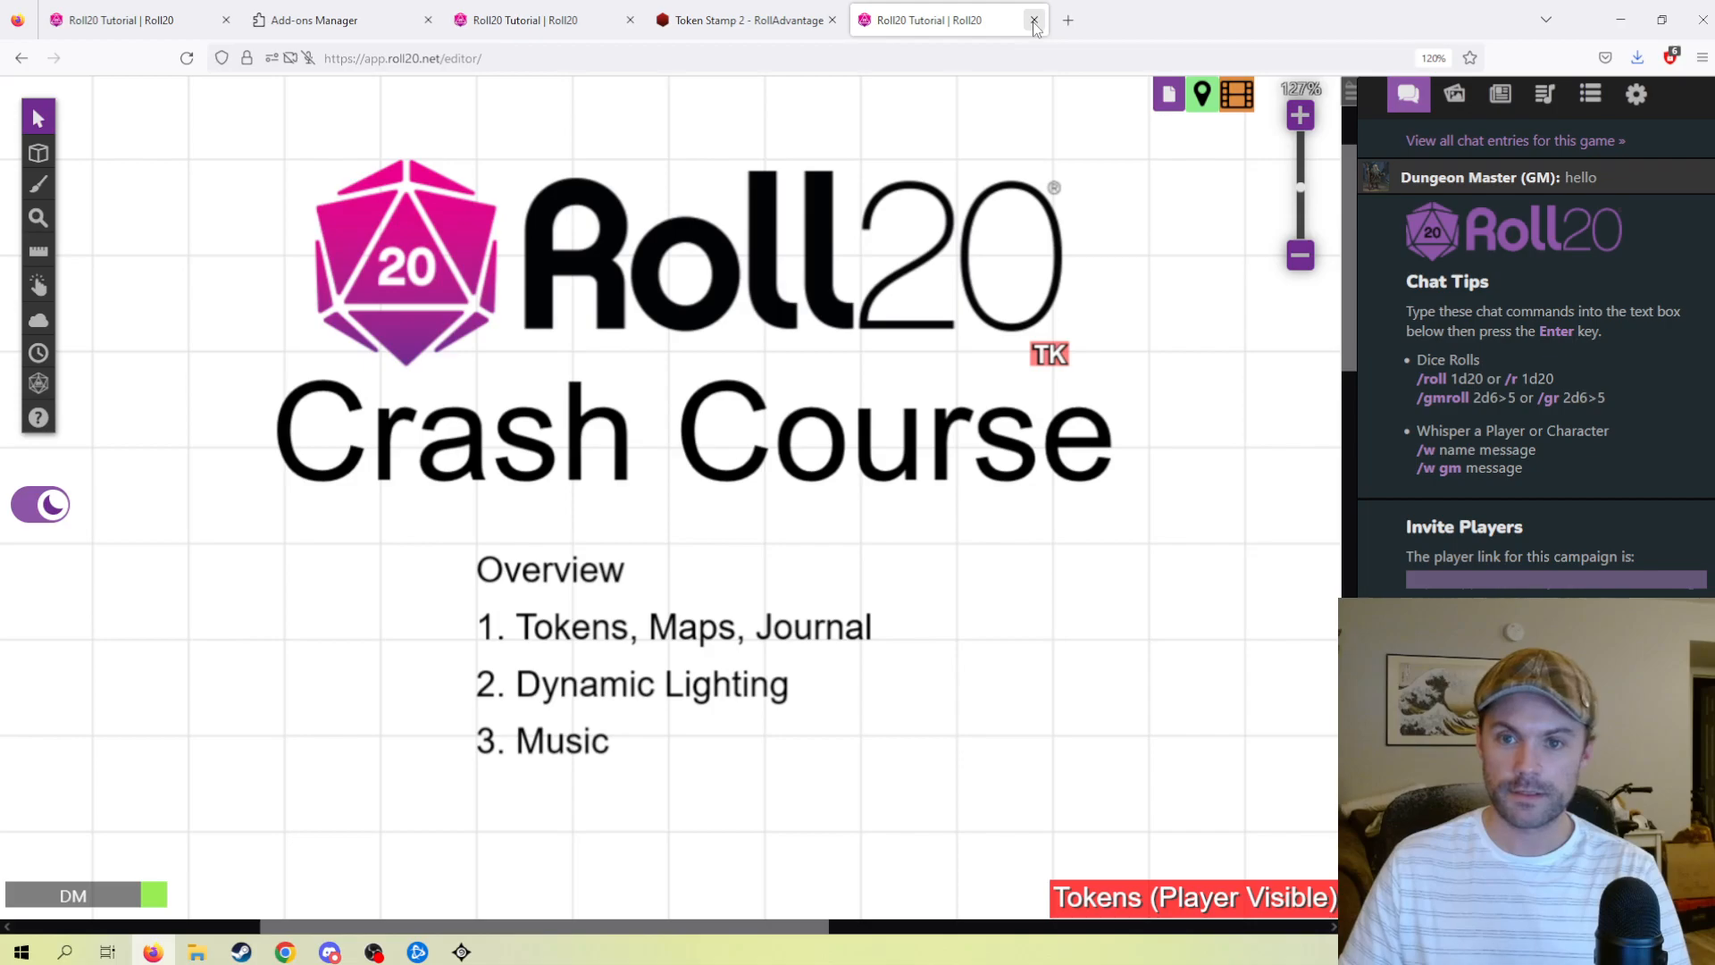
left_click(1033, 20)
left_click(545, 20)
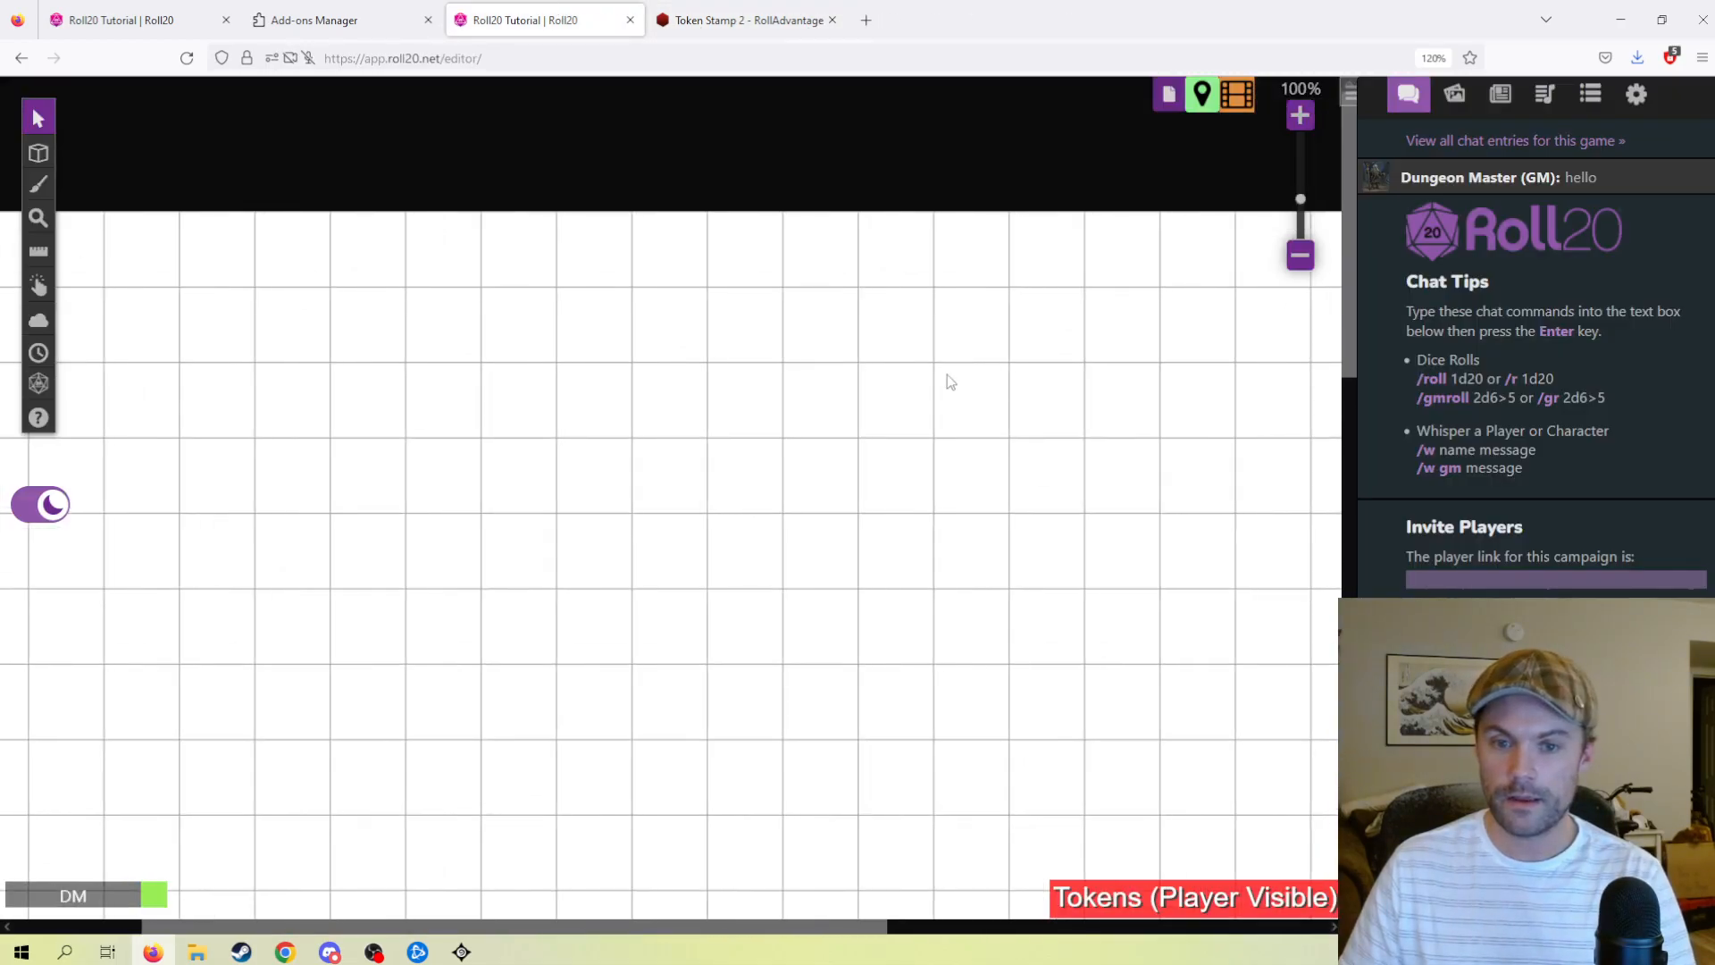
- Place the green-bordered character portrait token from the computer on the Tokens page's grid
scroll(950, 368, "down", 4)
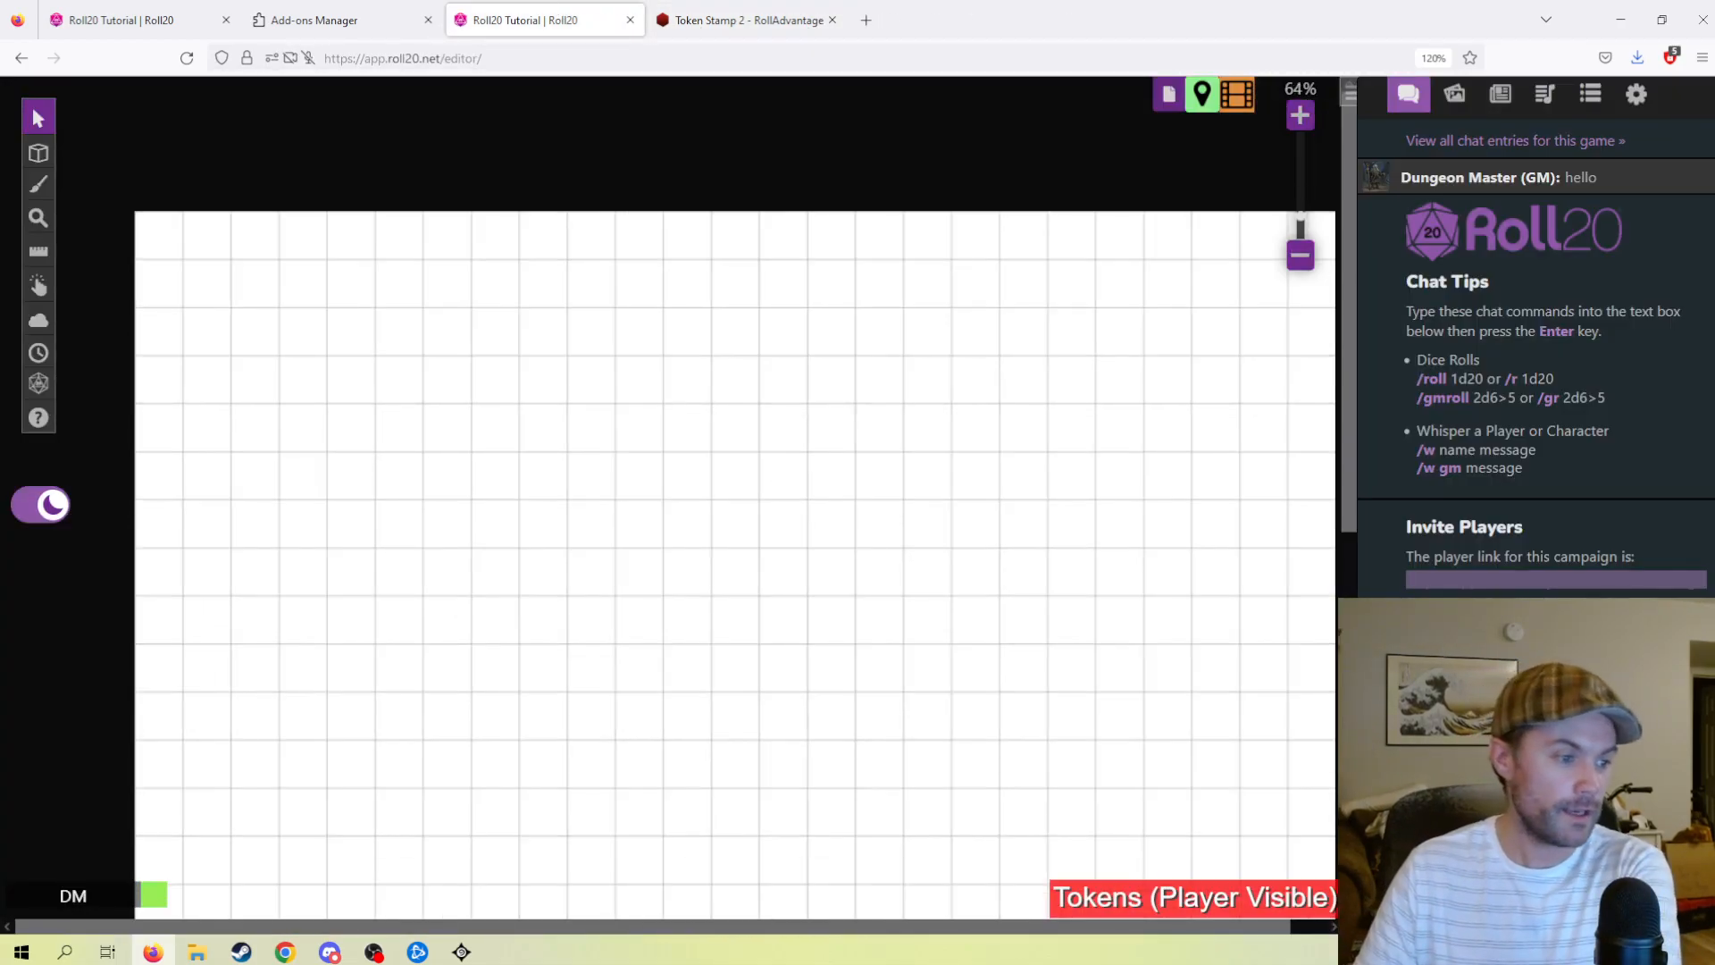
left_click_drag(747, 394, 768, 505)
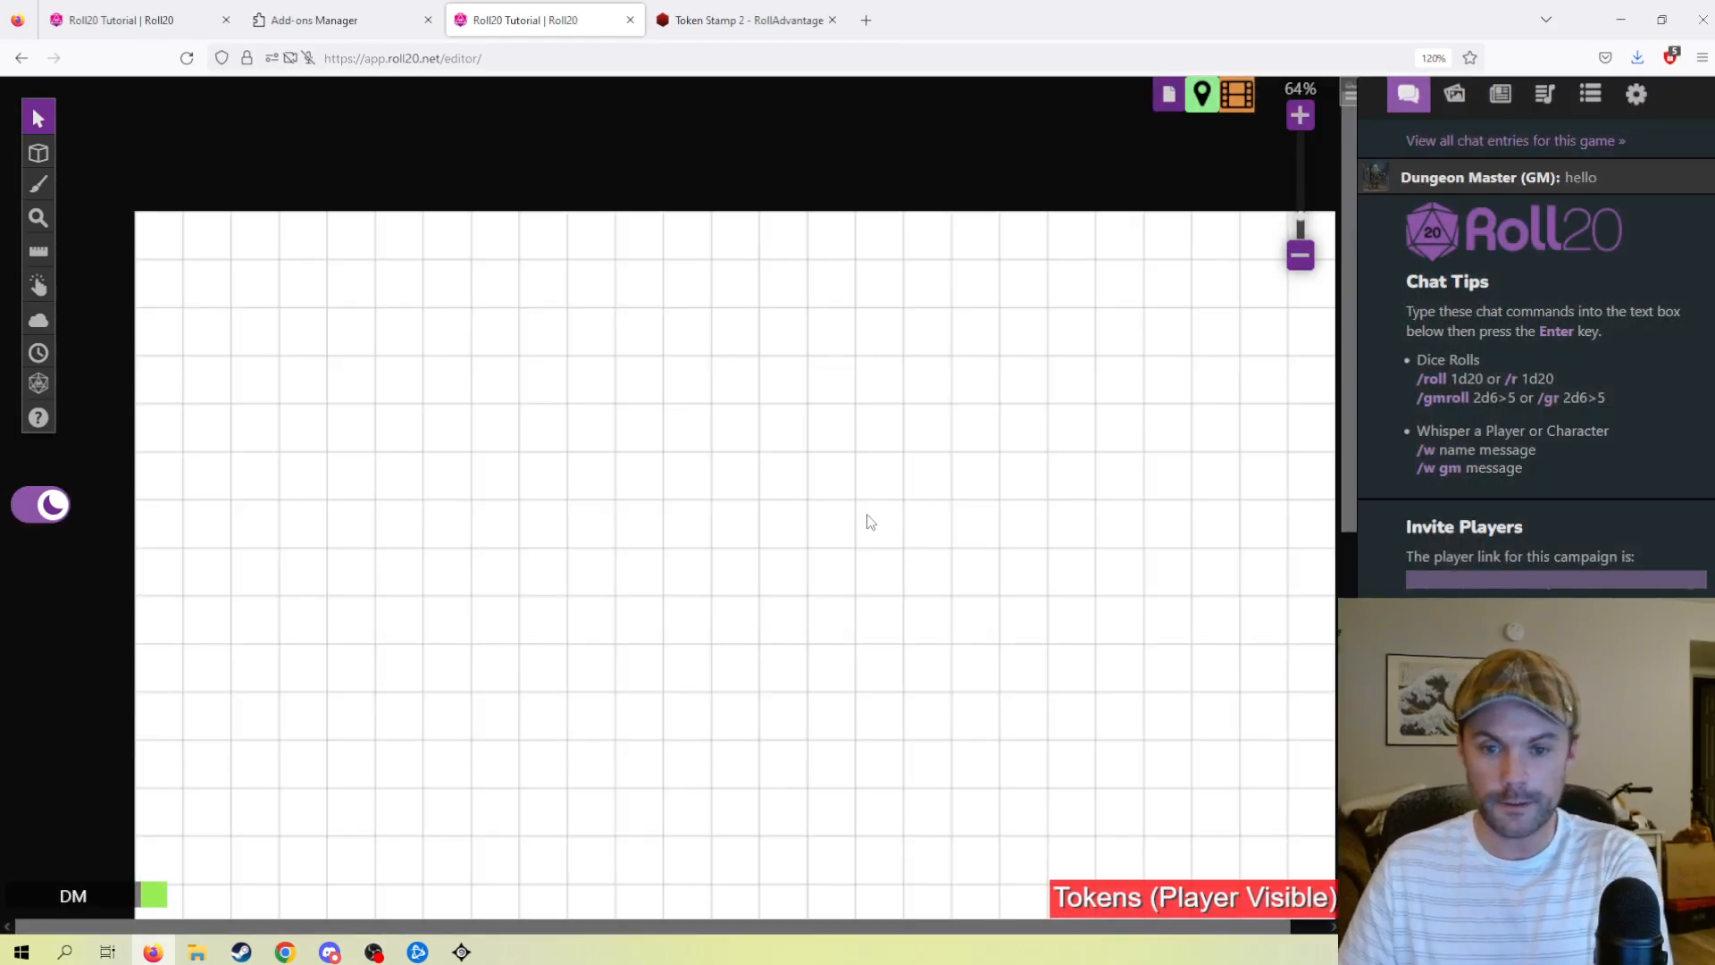
left_click_drag(715, 445, 624, 404)
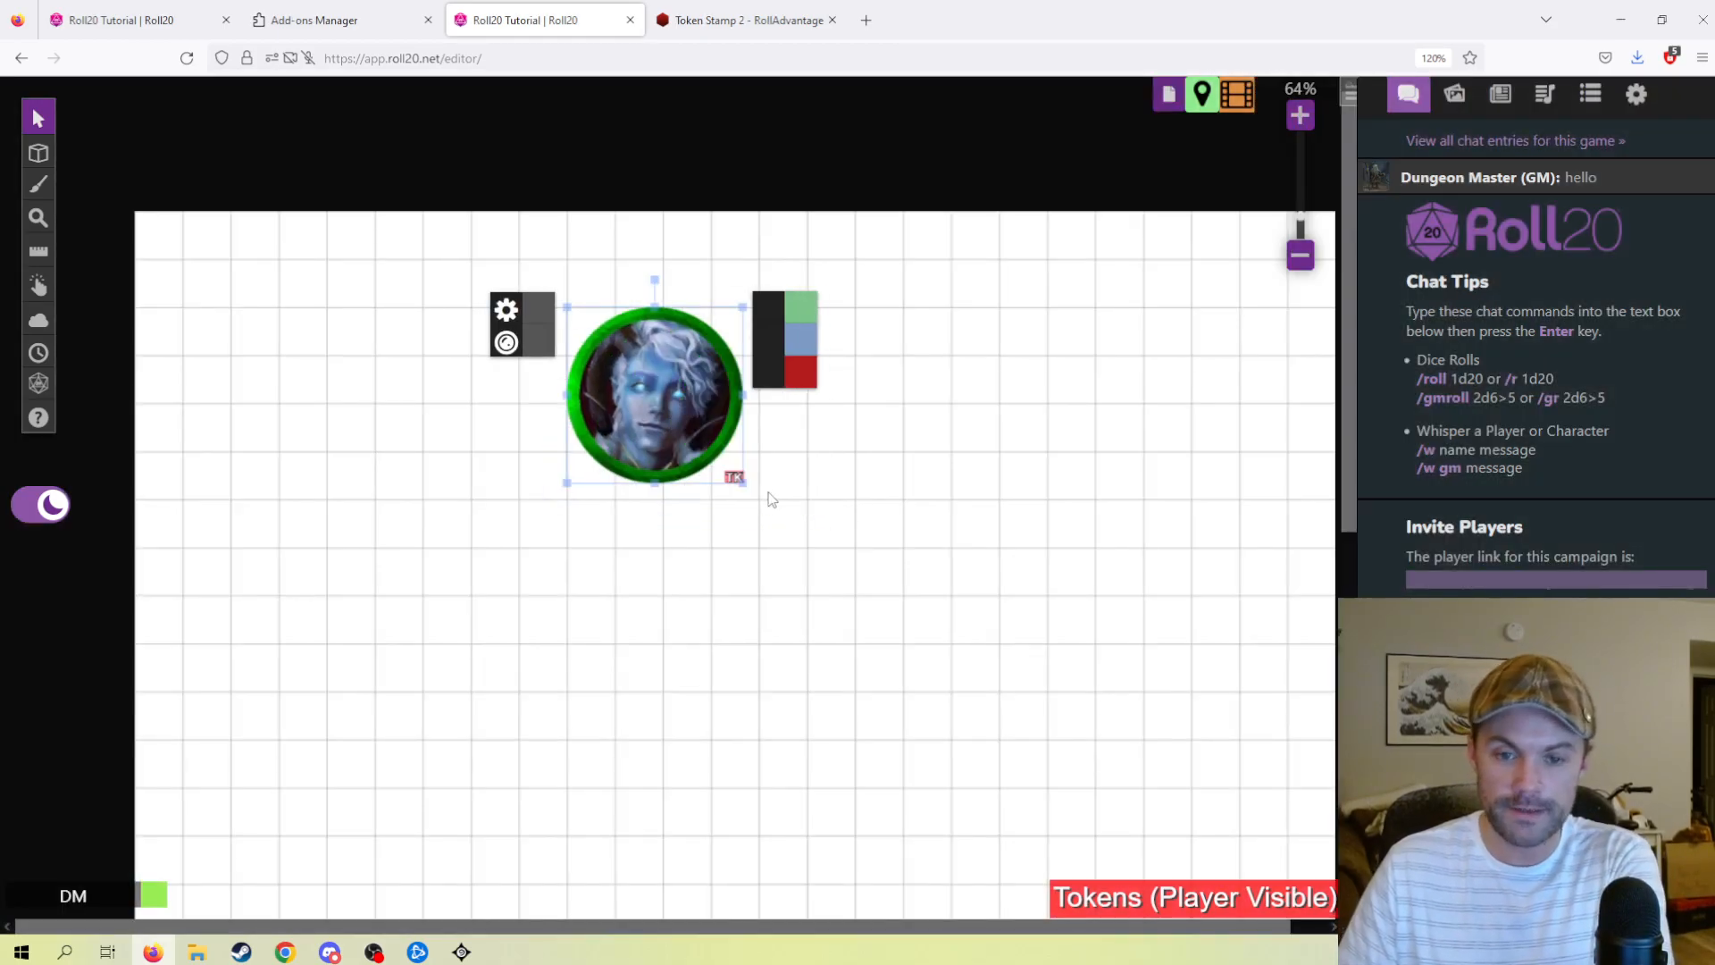
scroll(737, 545, "up", 2)
scroll(737, 545, "up", 2)
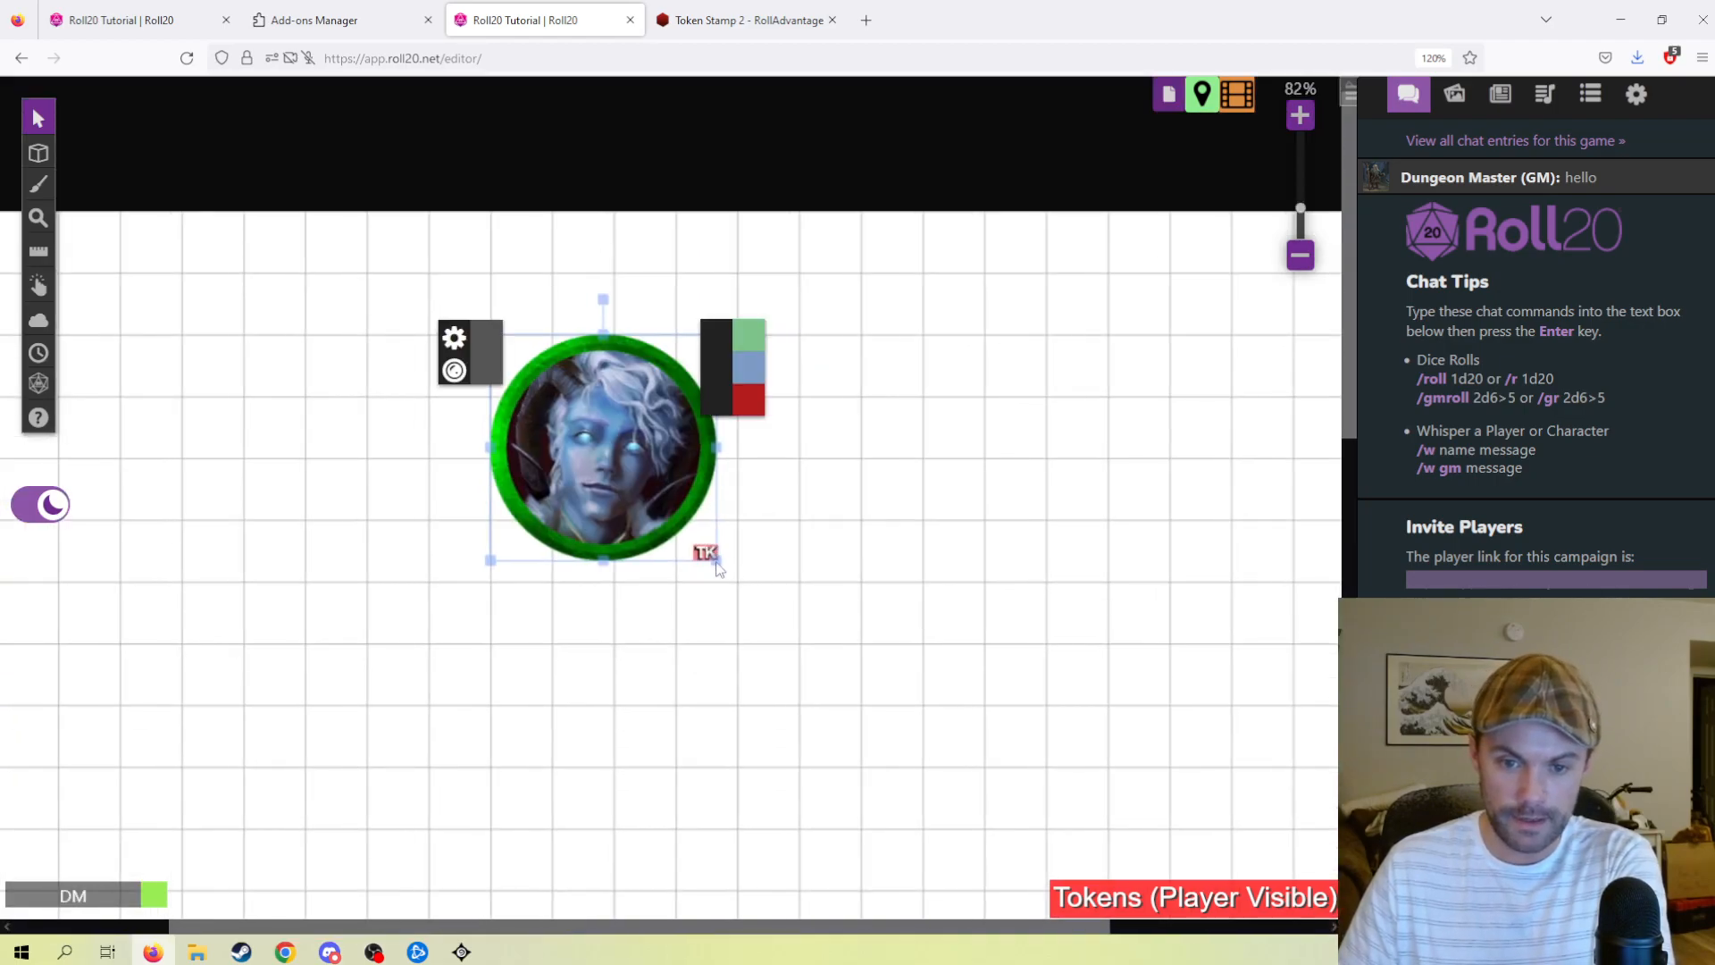
- Shrink the character token to one grid cell and move it one cell to the right
left_click_drag(720, 568, 595, 425)
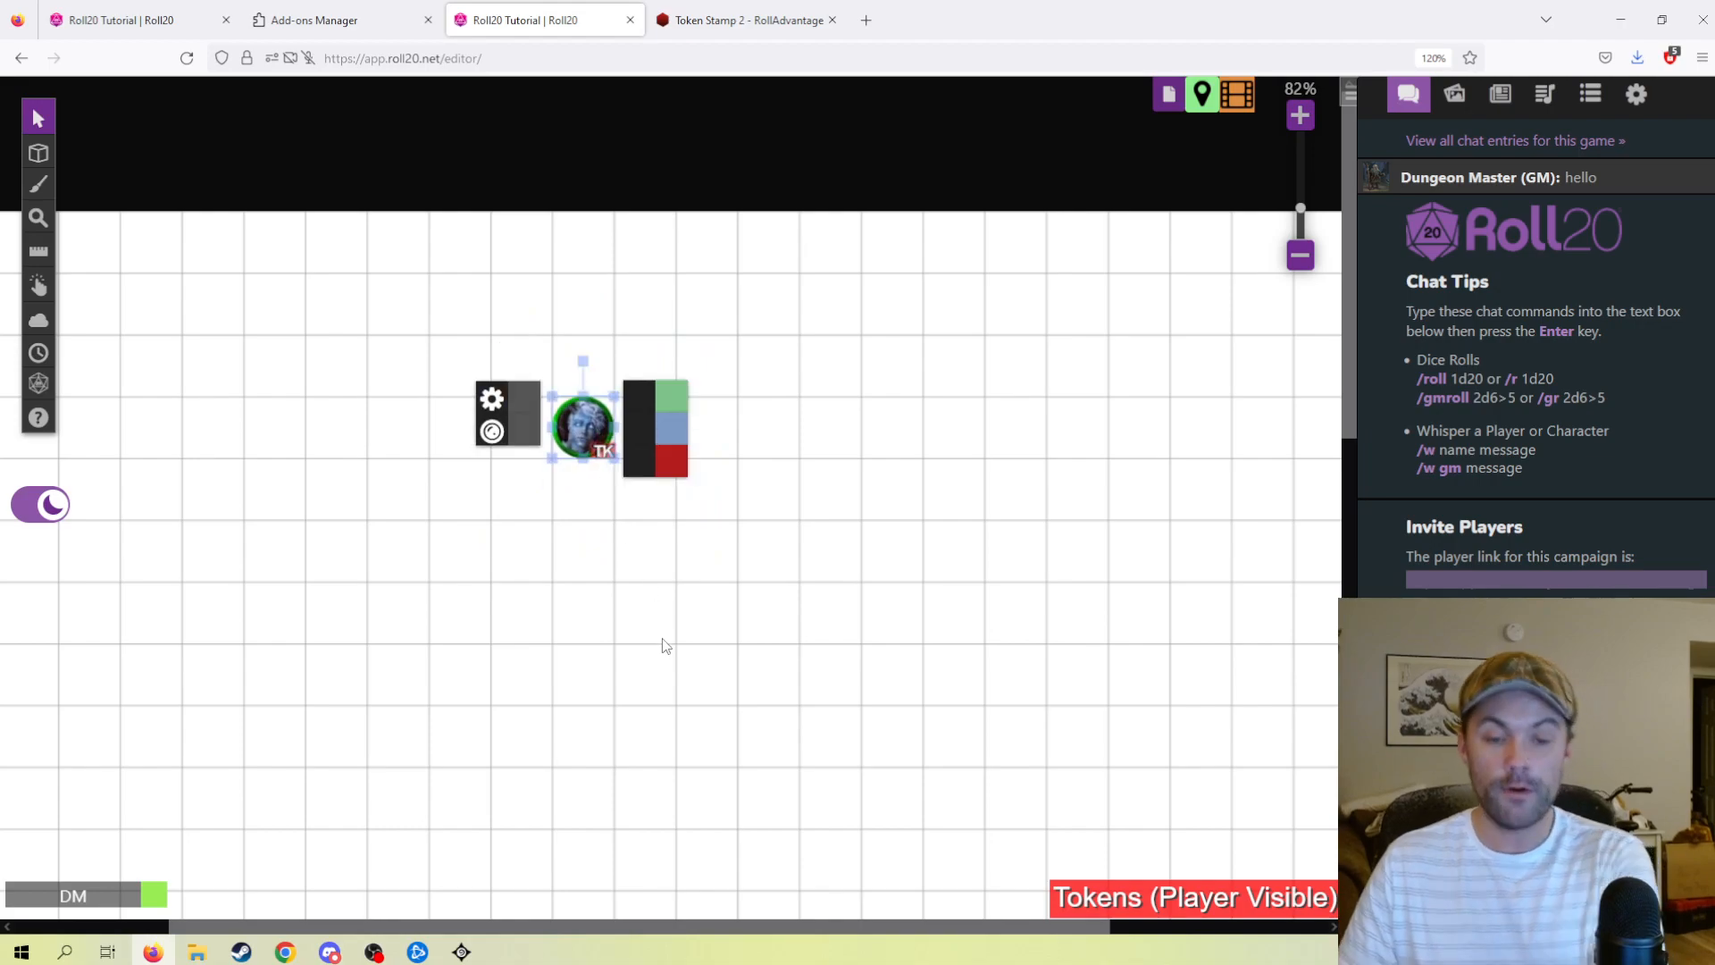
left_click(667, 645)
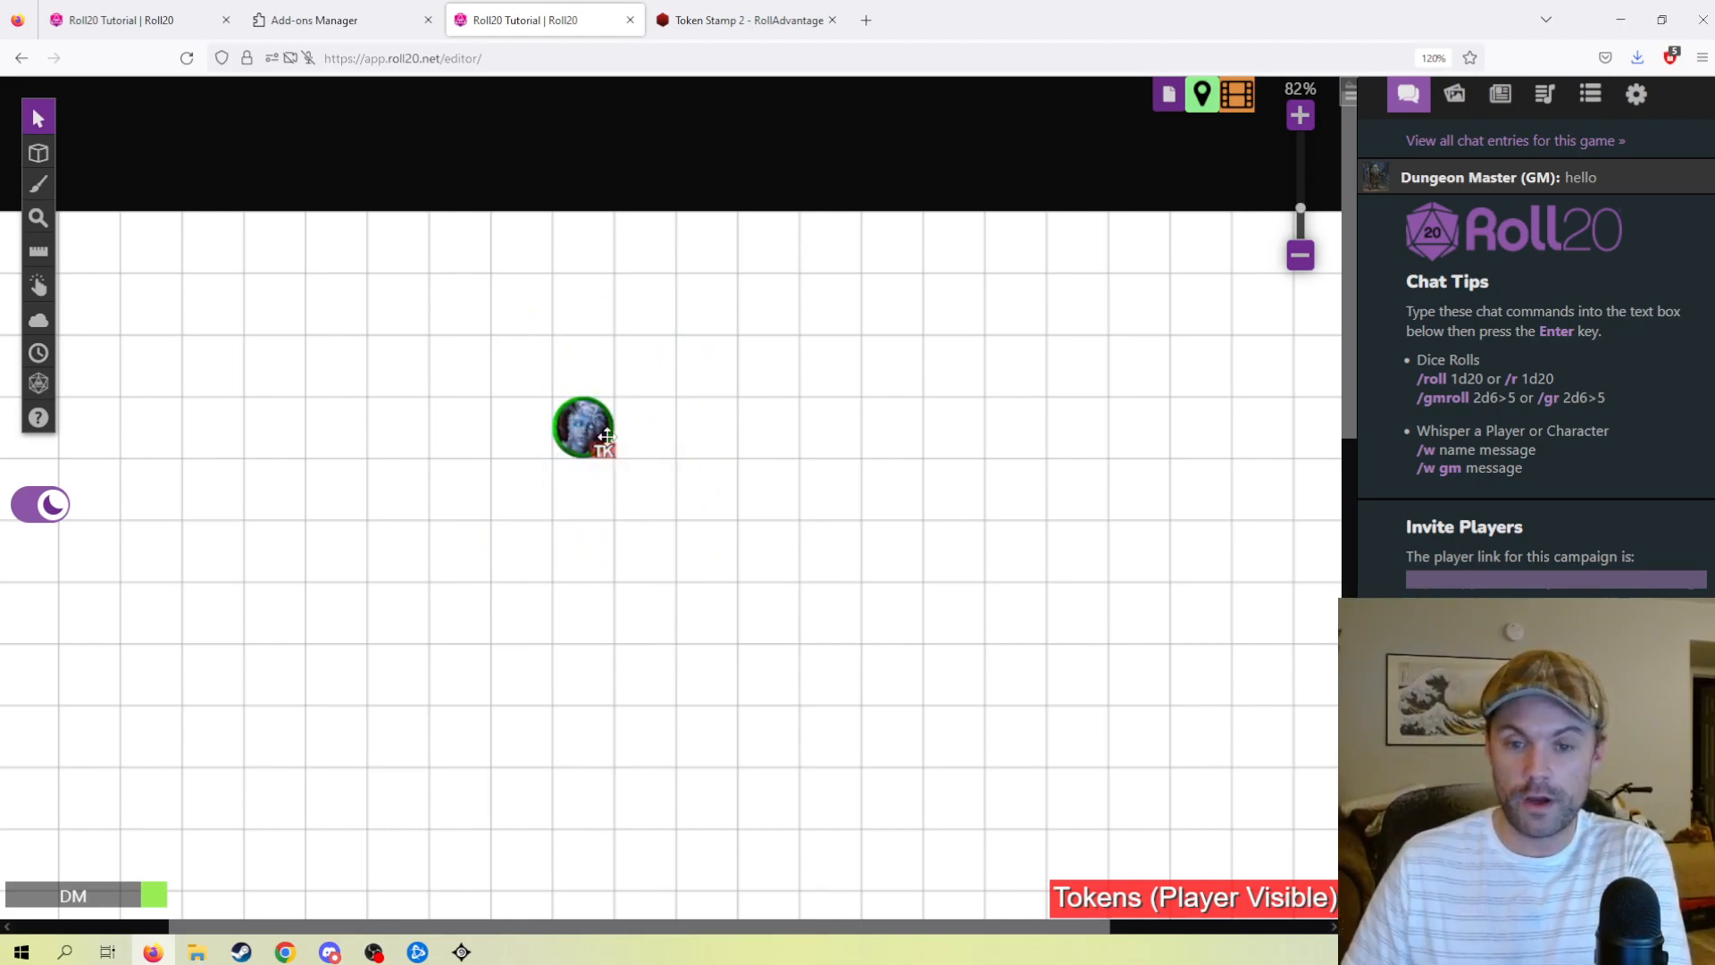
left_click_drag(566, 425, 629, 427)
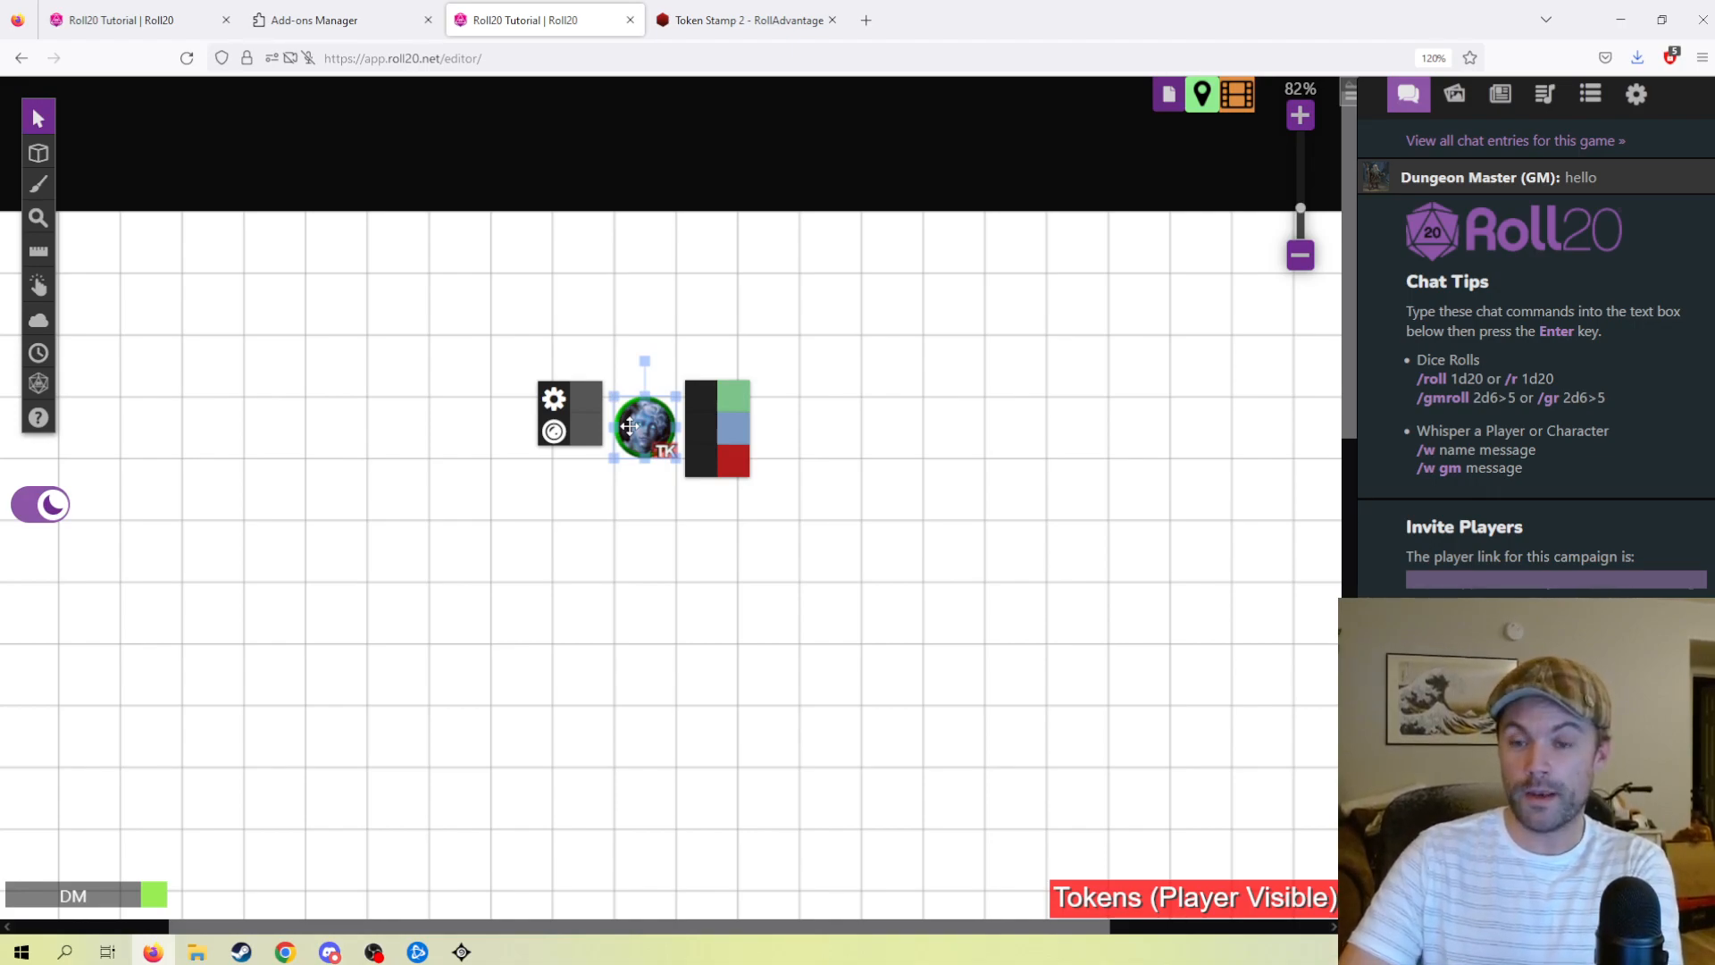
left_click(808, 409)
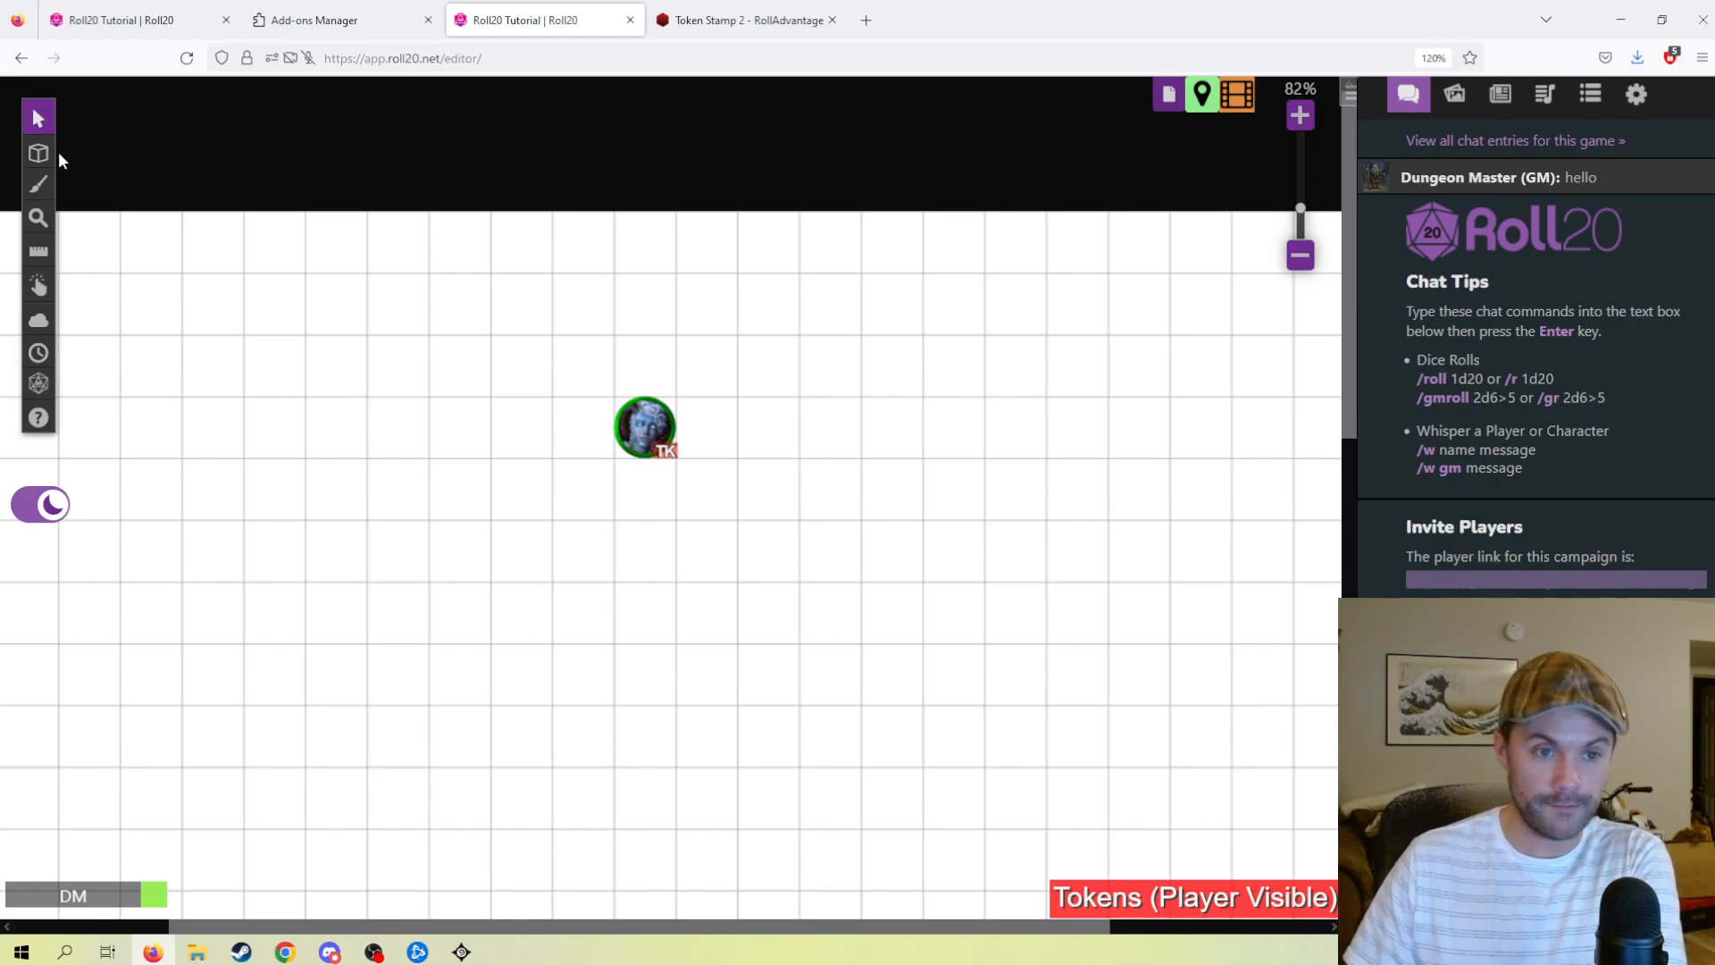
- Switch from the Objects & Tokens layer to Map & Background and back, twice, to compare the two layers
mouse_move(42, 164)
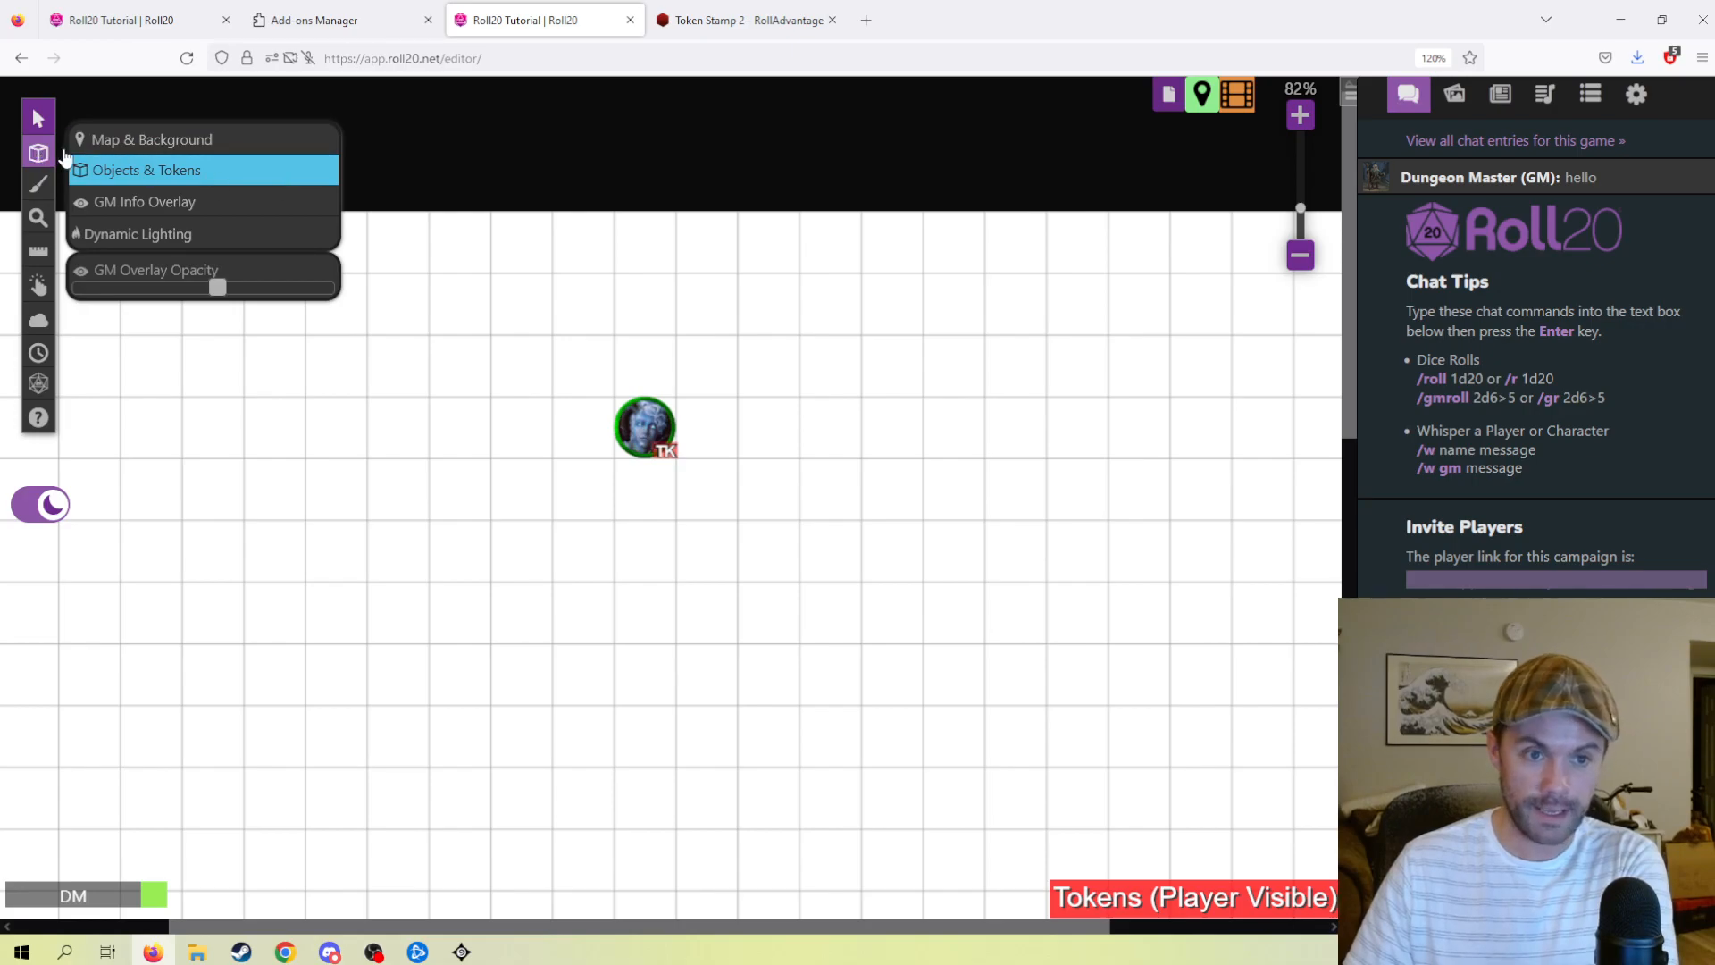
left_click(164, 140)
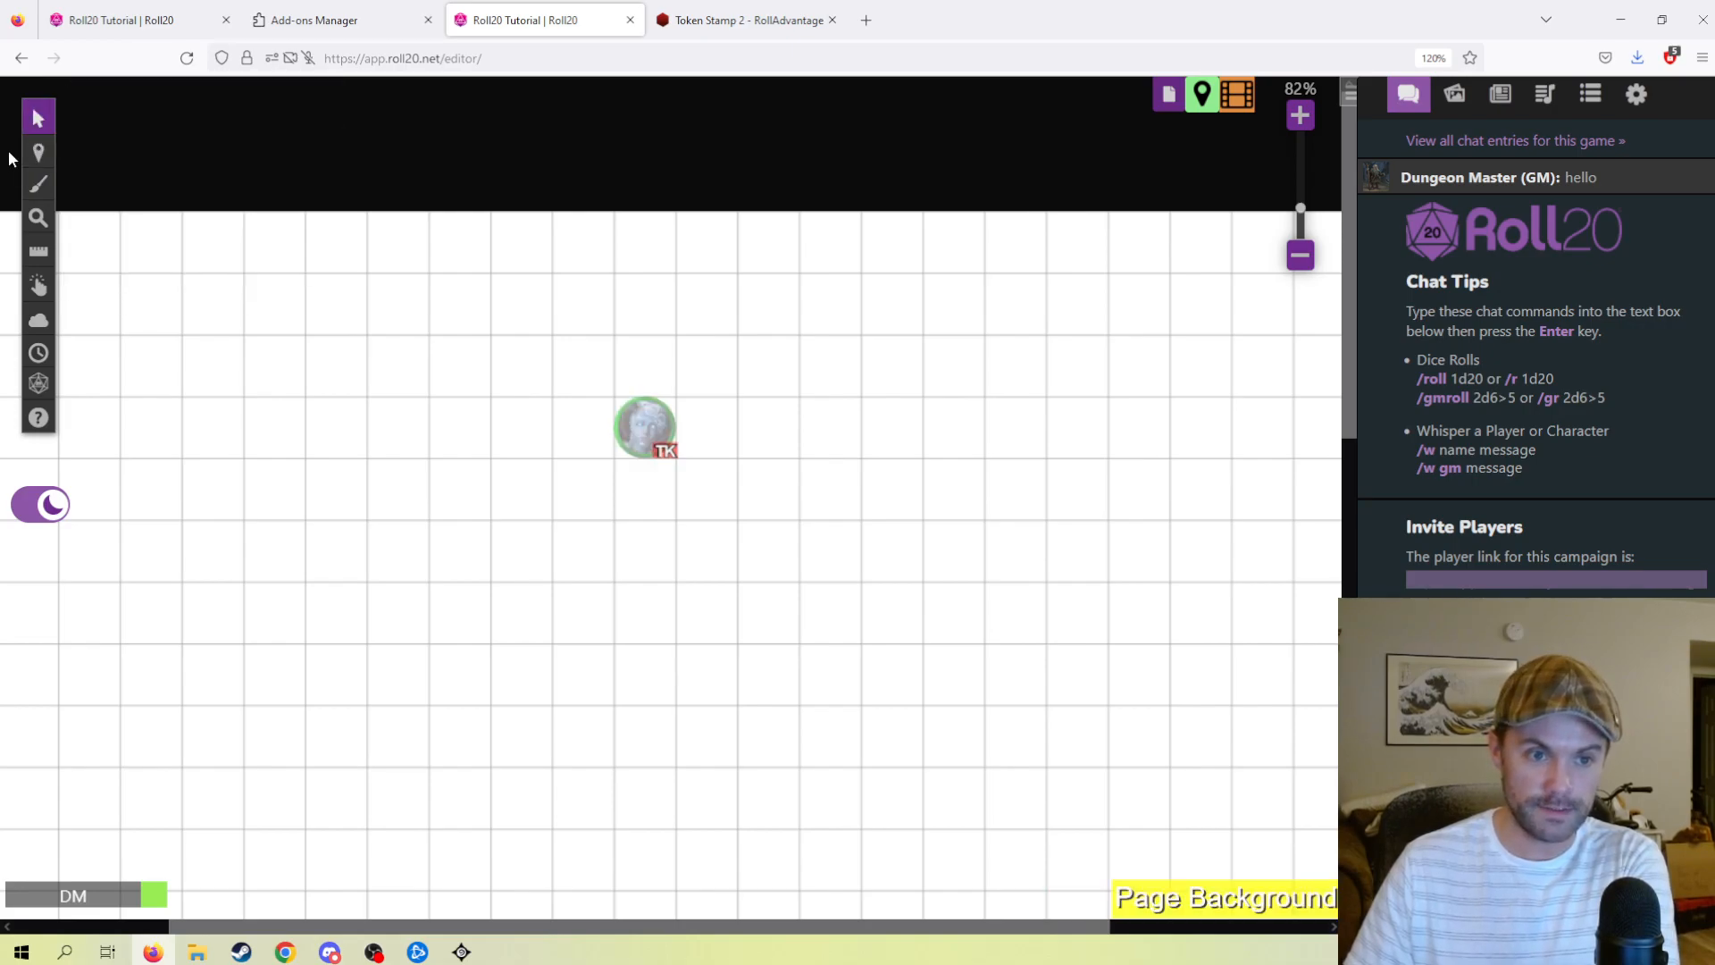
left_click(225, 213)
left_click(186, 170)
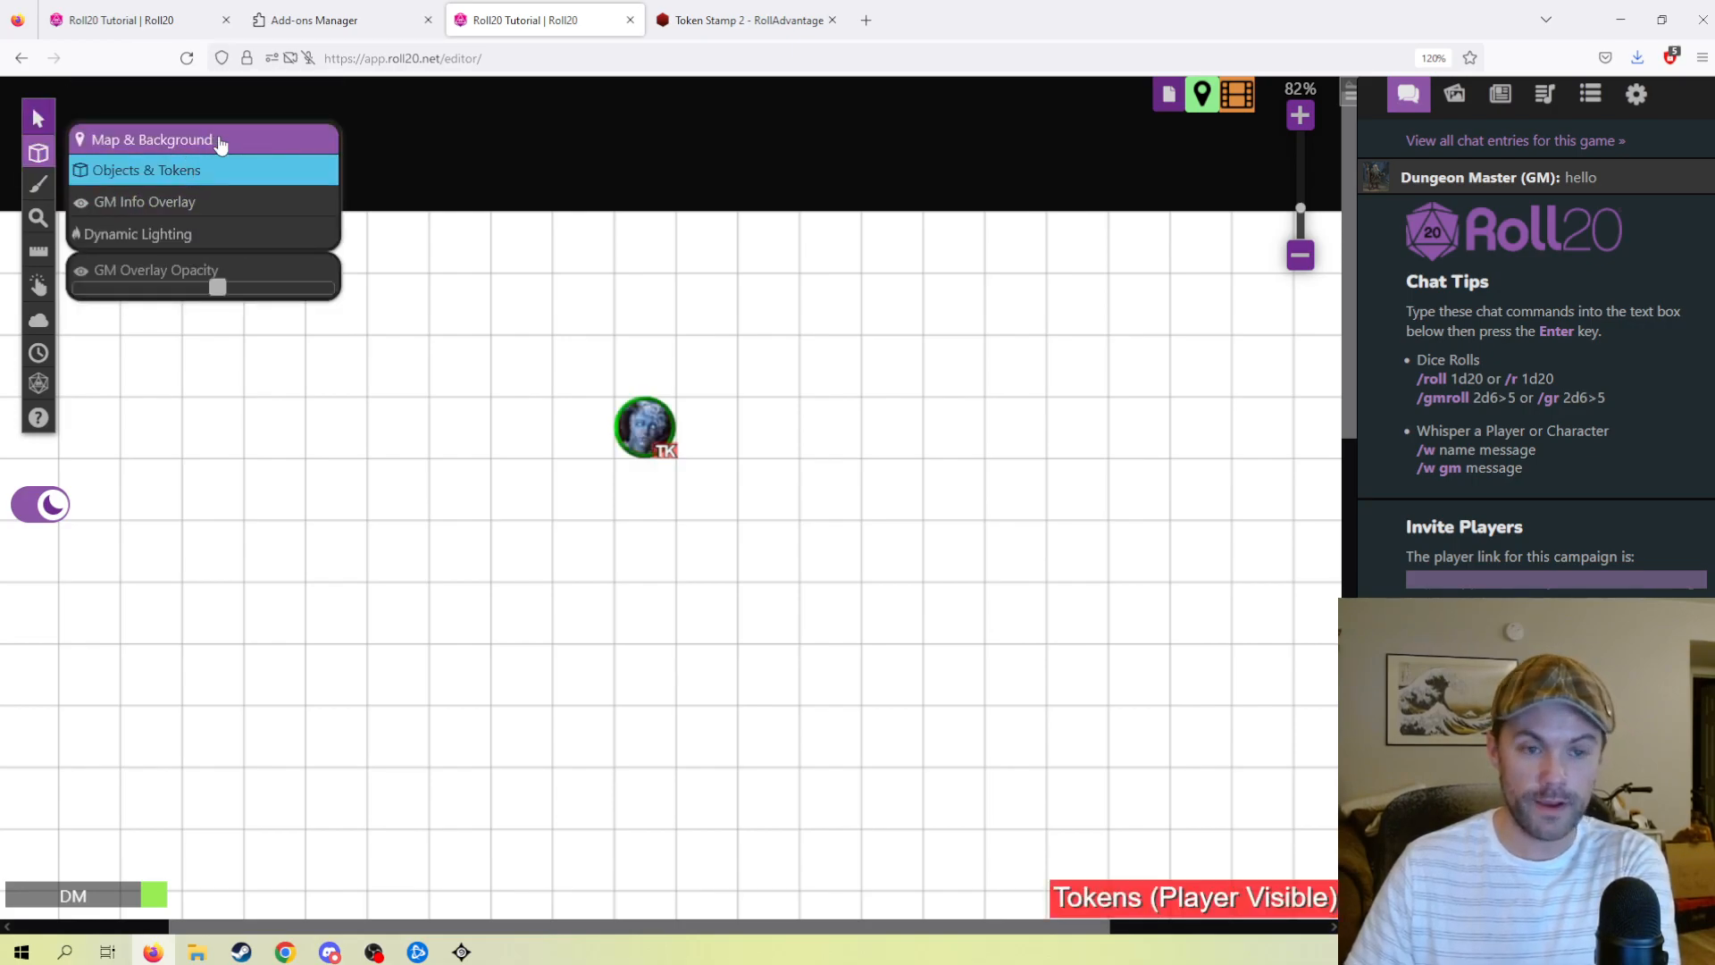
left_click(220, 140)
left_click(204, 173)
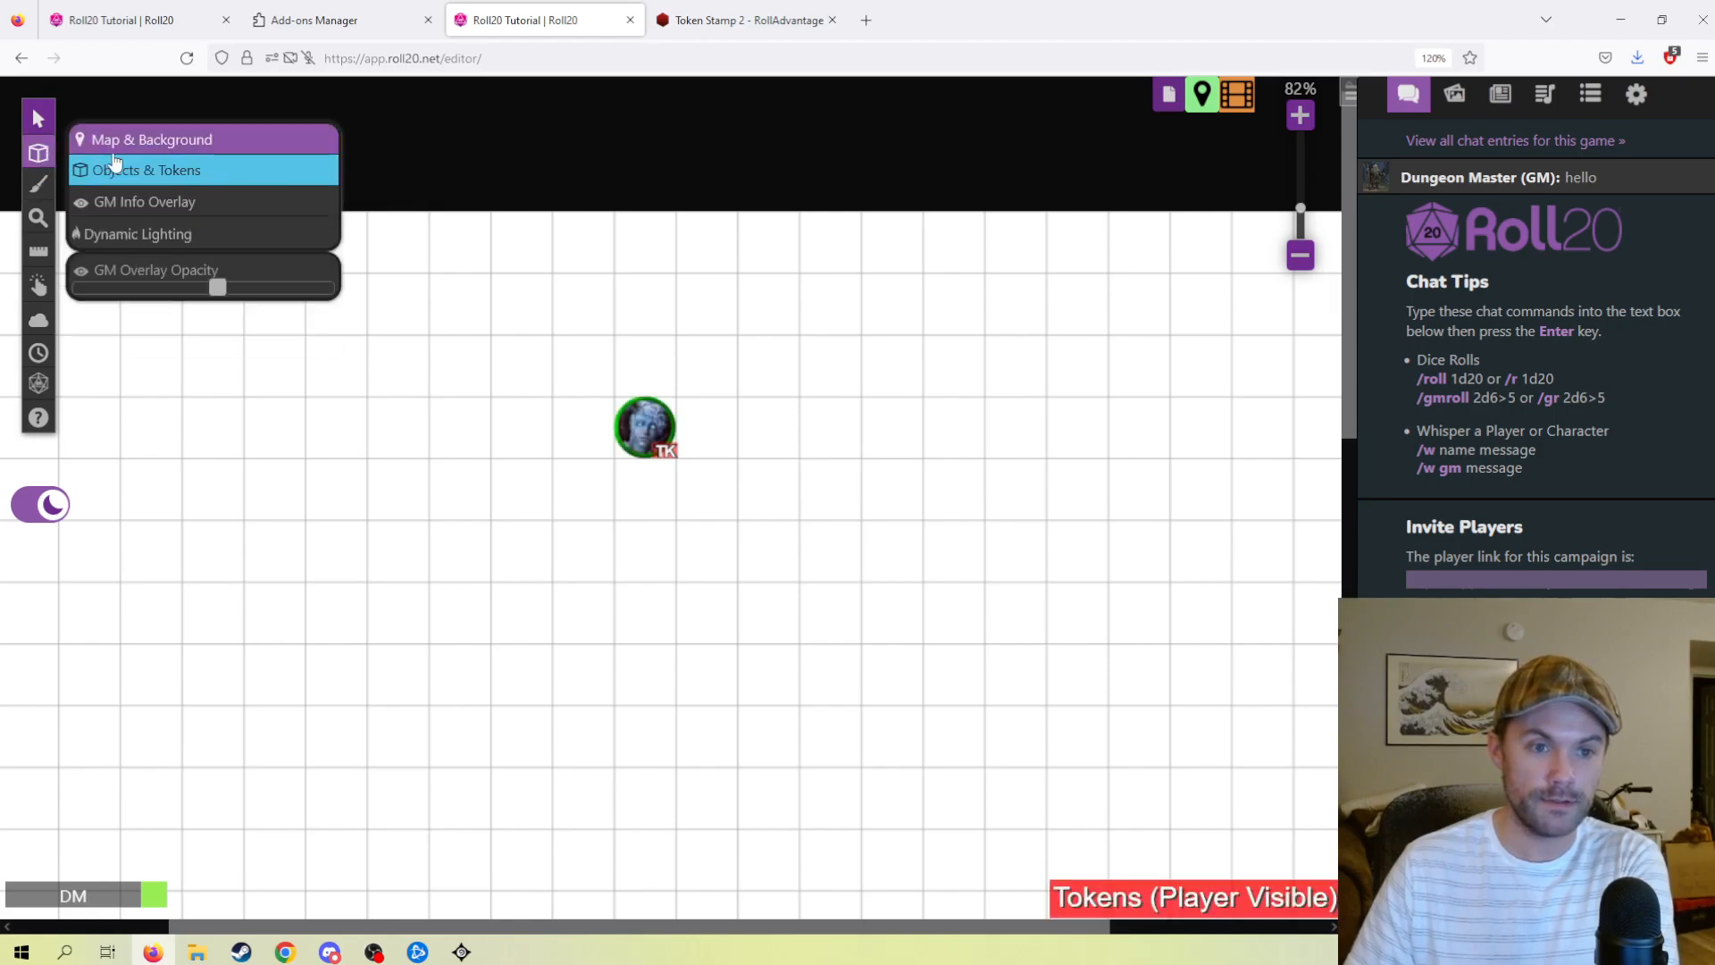
- Try the GM Info Overlay, Dynamic Lighting and Map & Background layers, returning to the Objects & Tokens layer
left_click(181, 201)
left_click(214, 235)
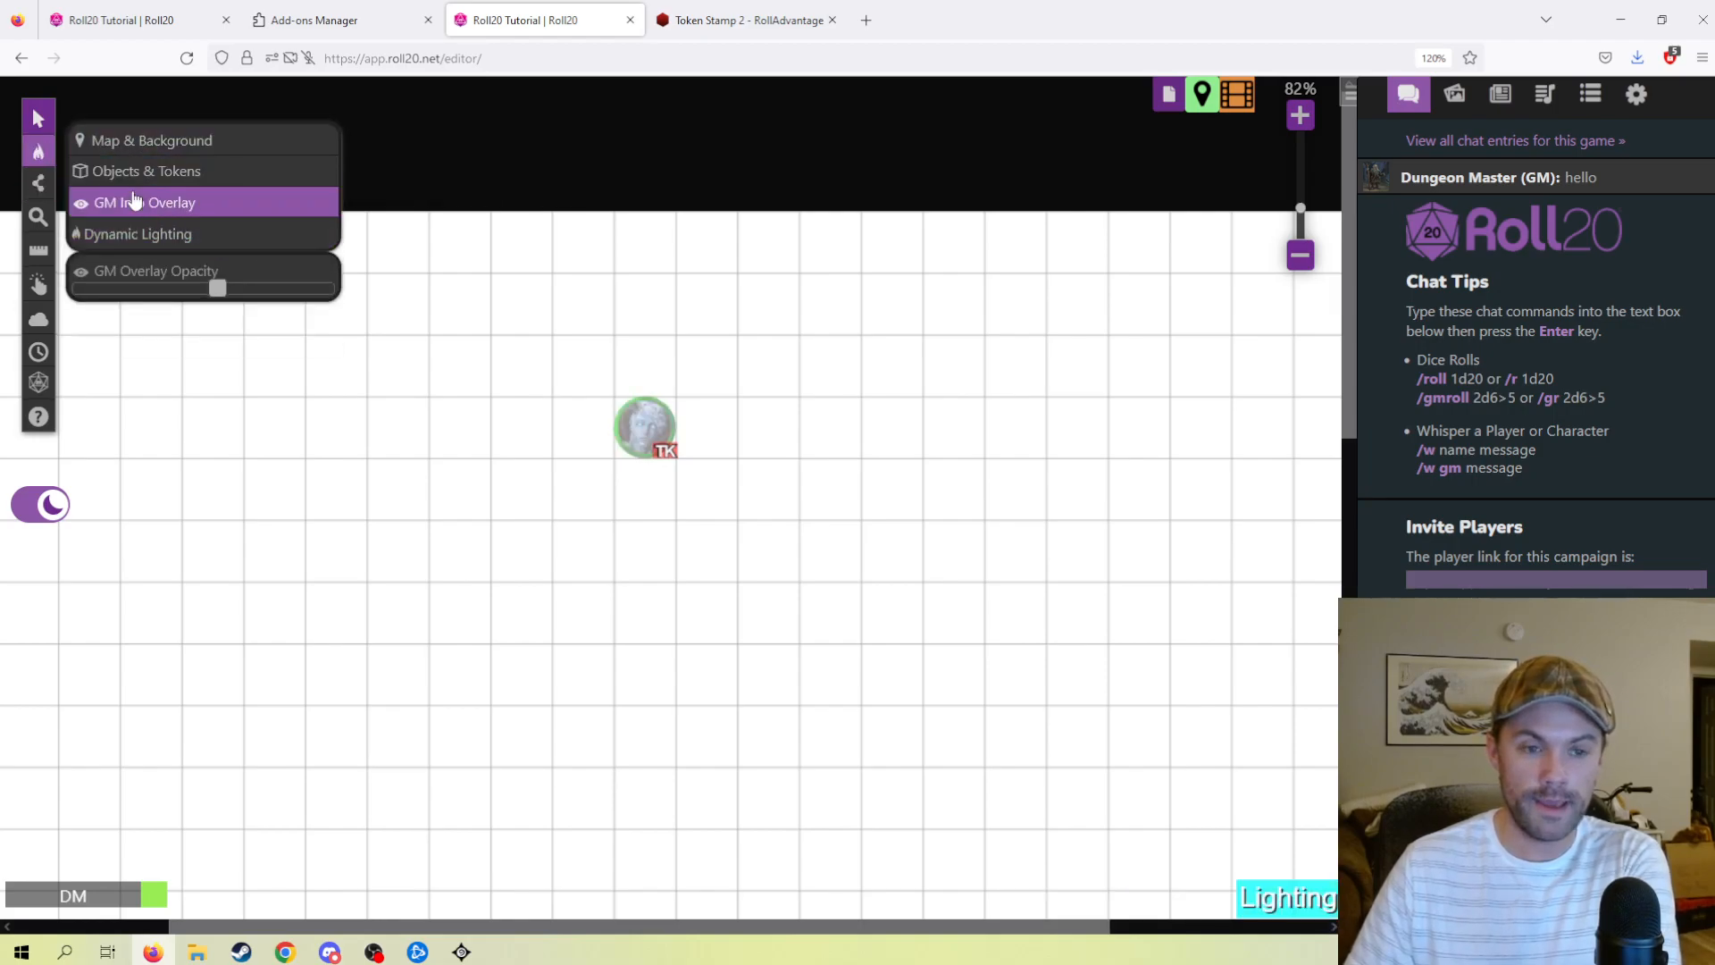
left_click(145, 176)
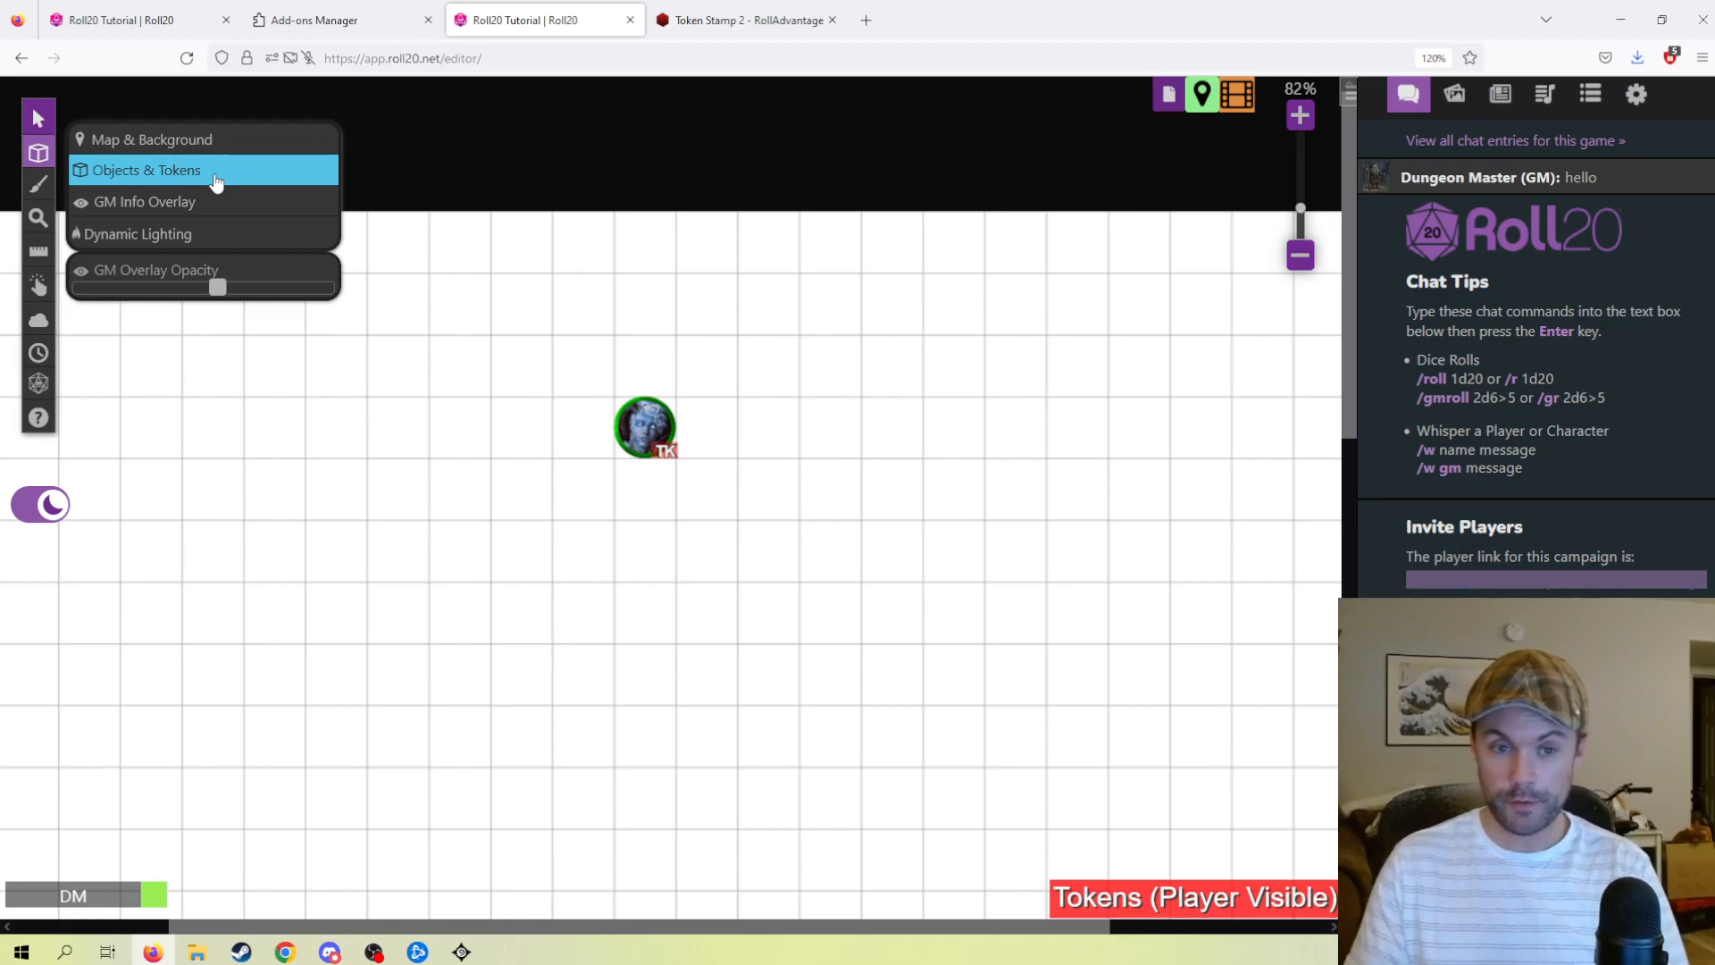
left_click(225, 143)
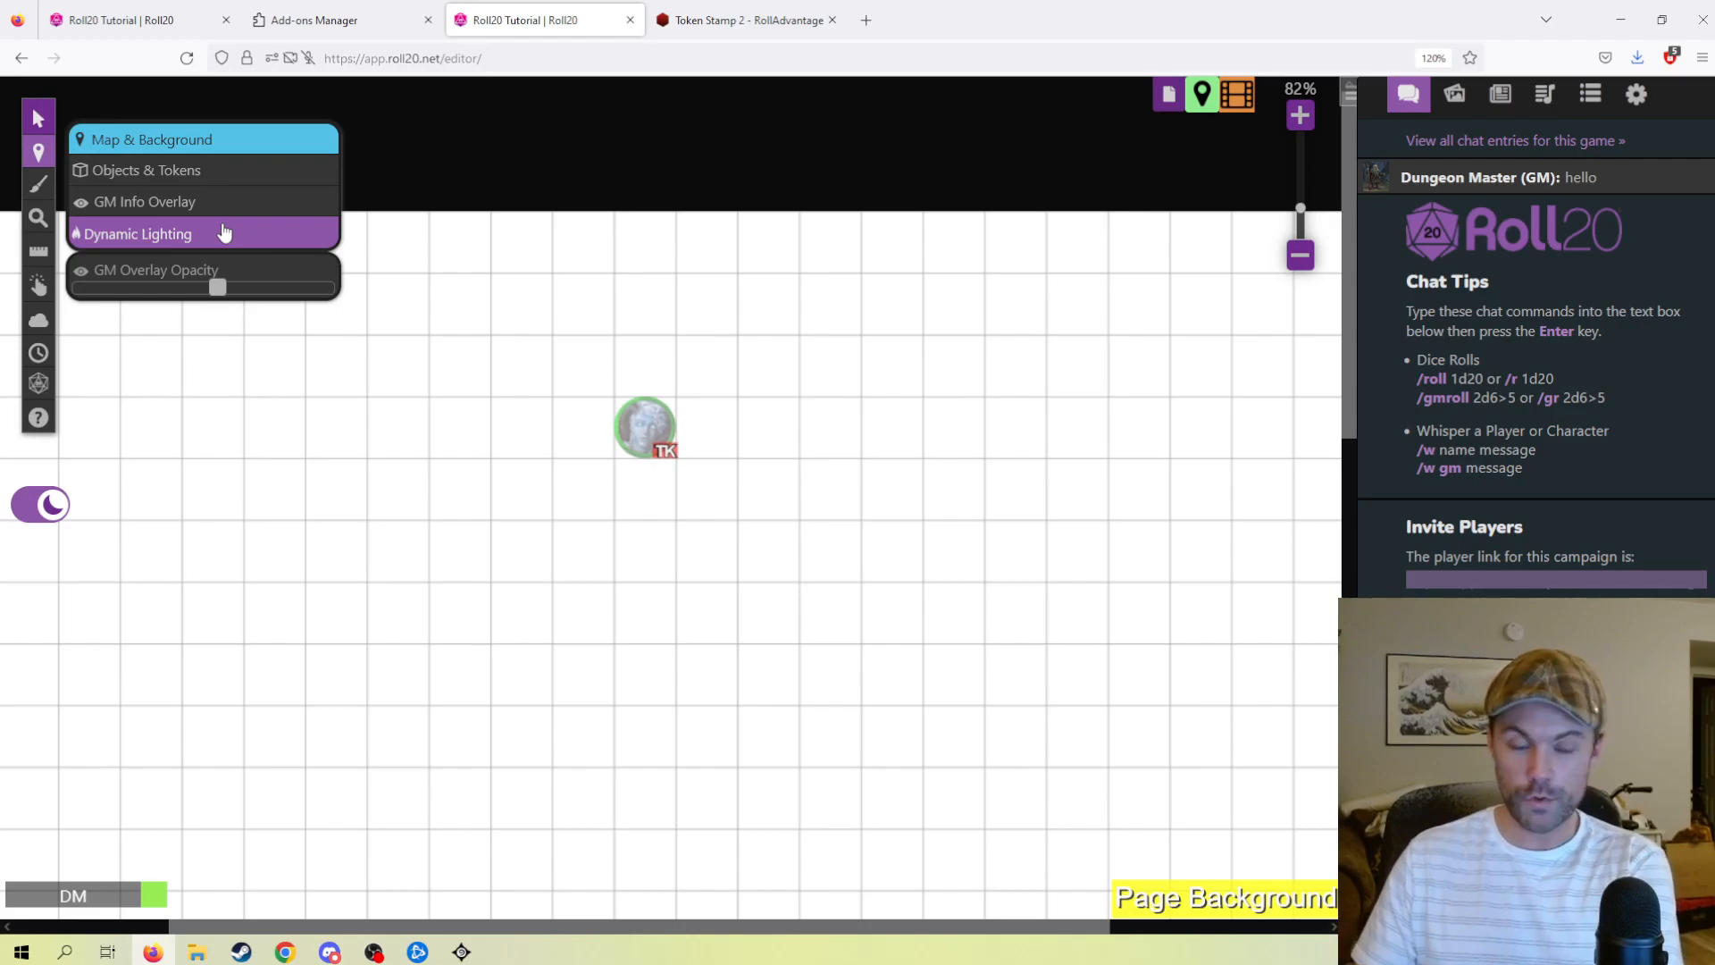
left_click(226, 179)
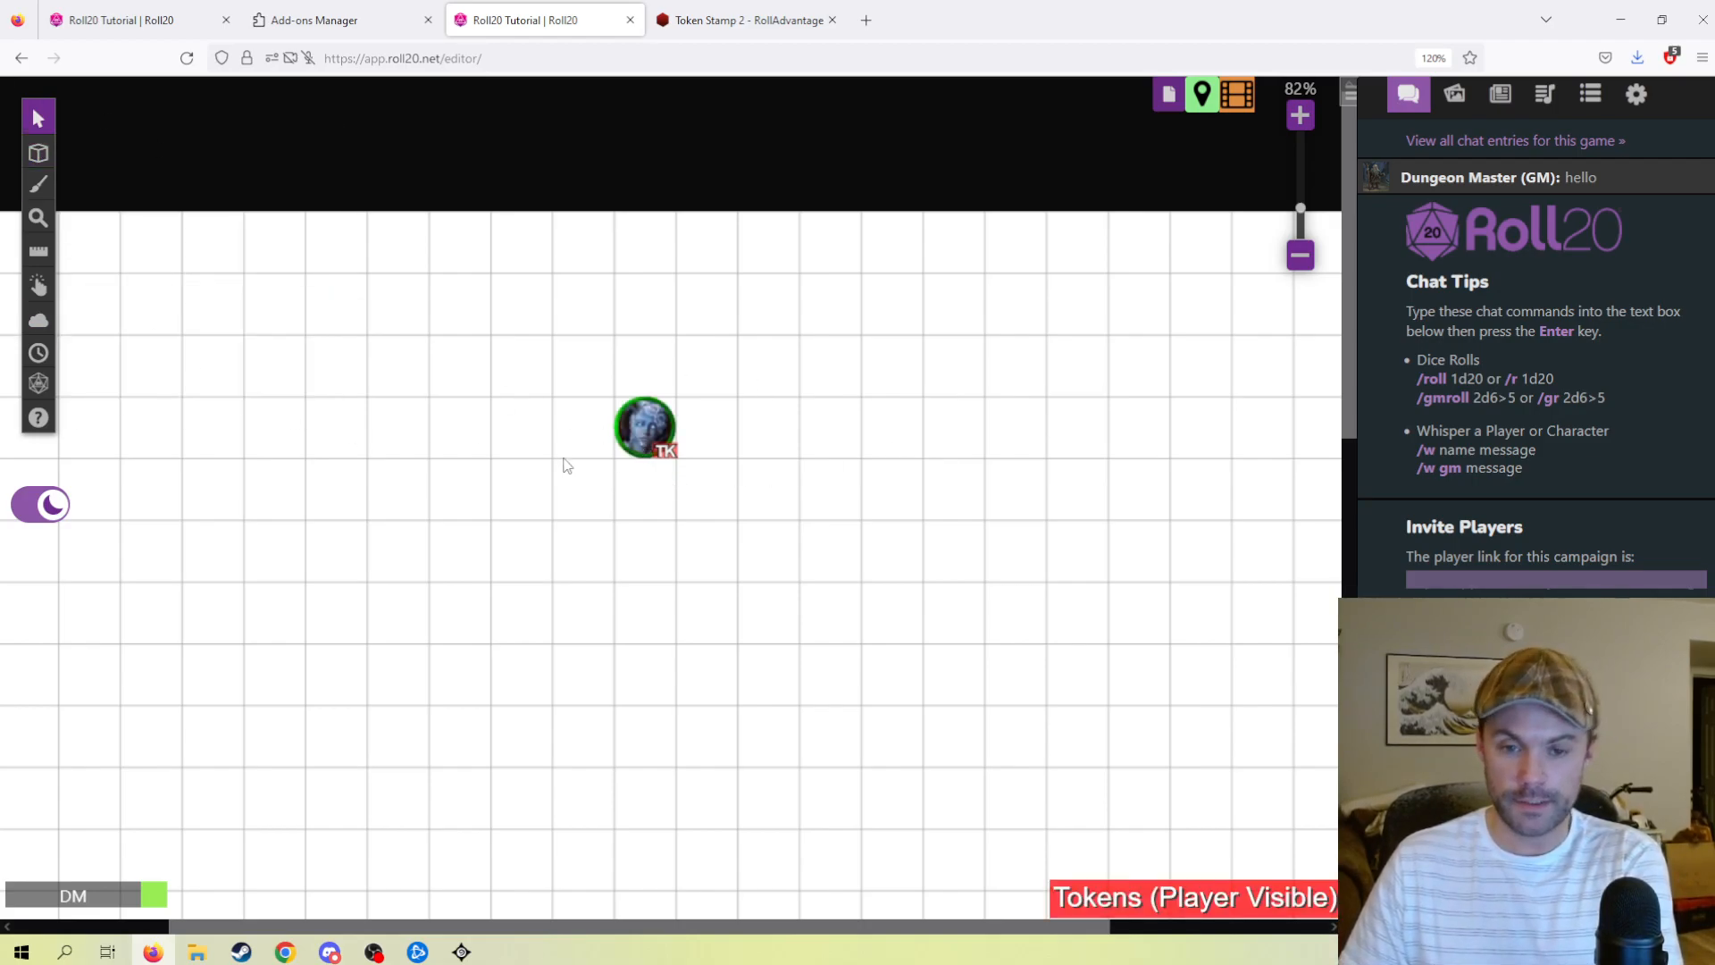
- Move the character token three grid cells to the left and deselect it
left_click_drag(645, 429, 461, 428)
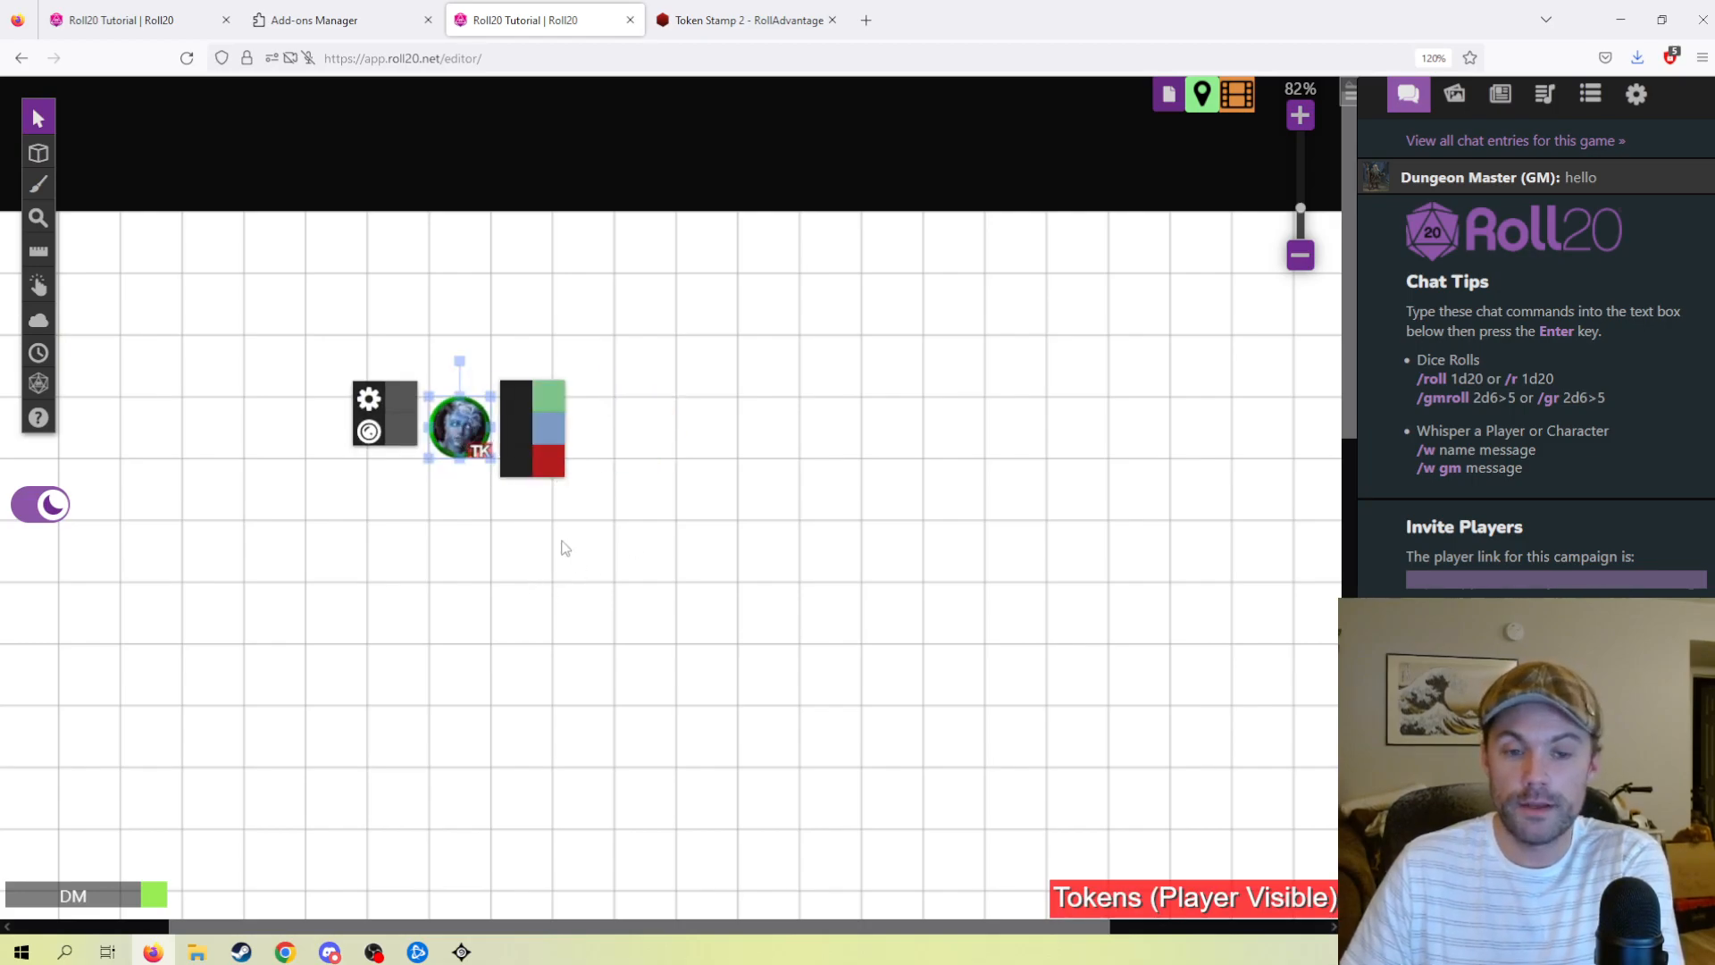
left_click(793, 527)
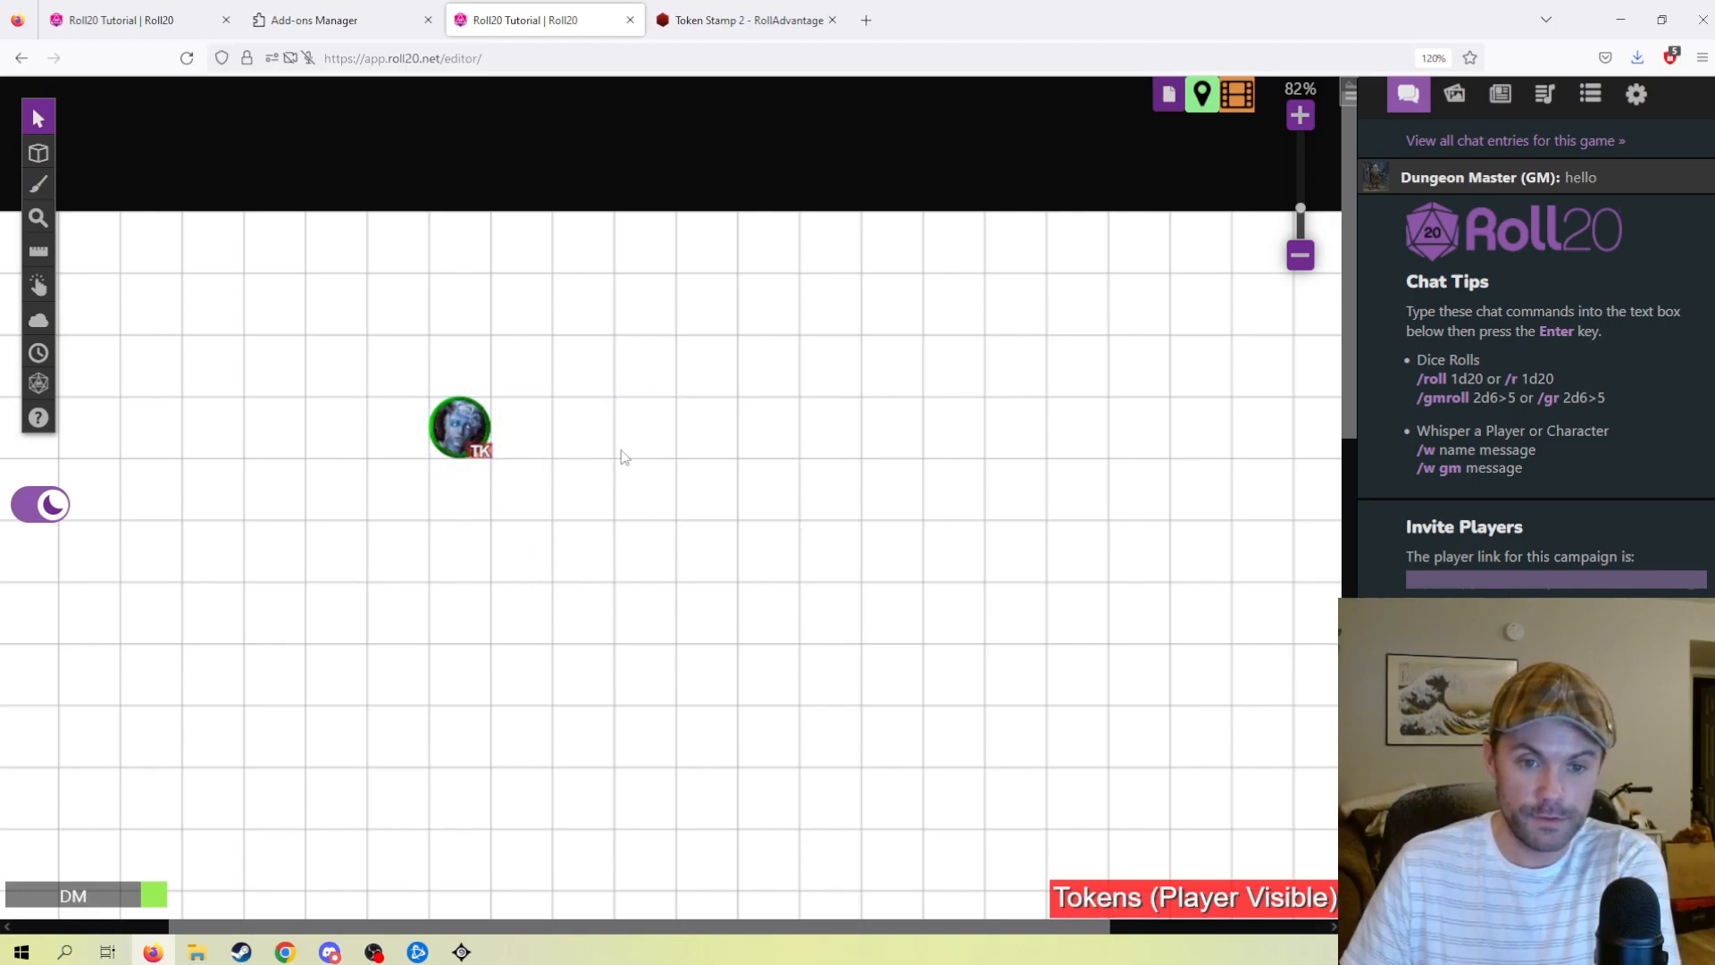
- Name the token Gwendryl, turn on its nameplate and save the token settings
left_click(476, 432)
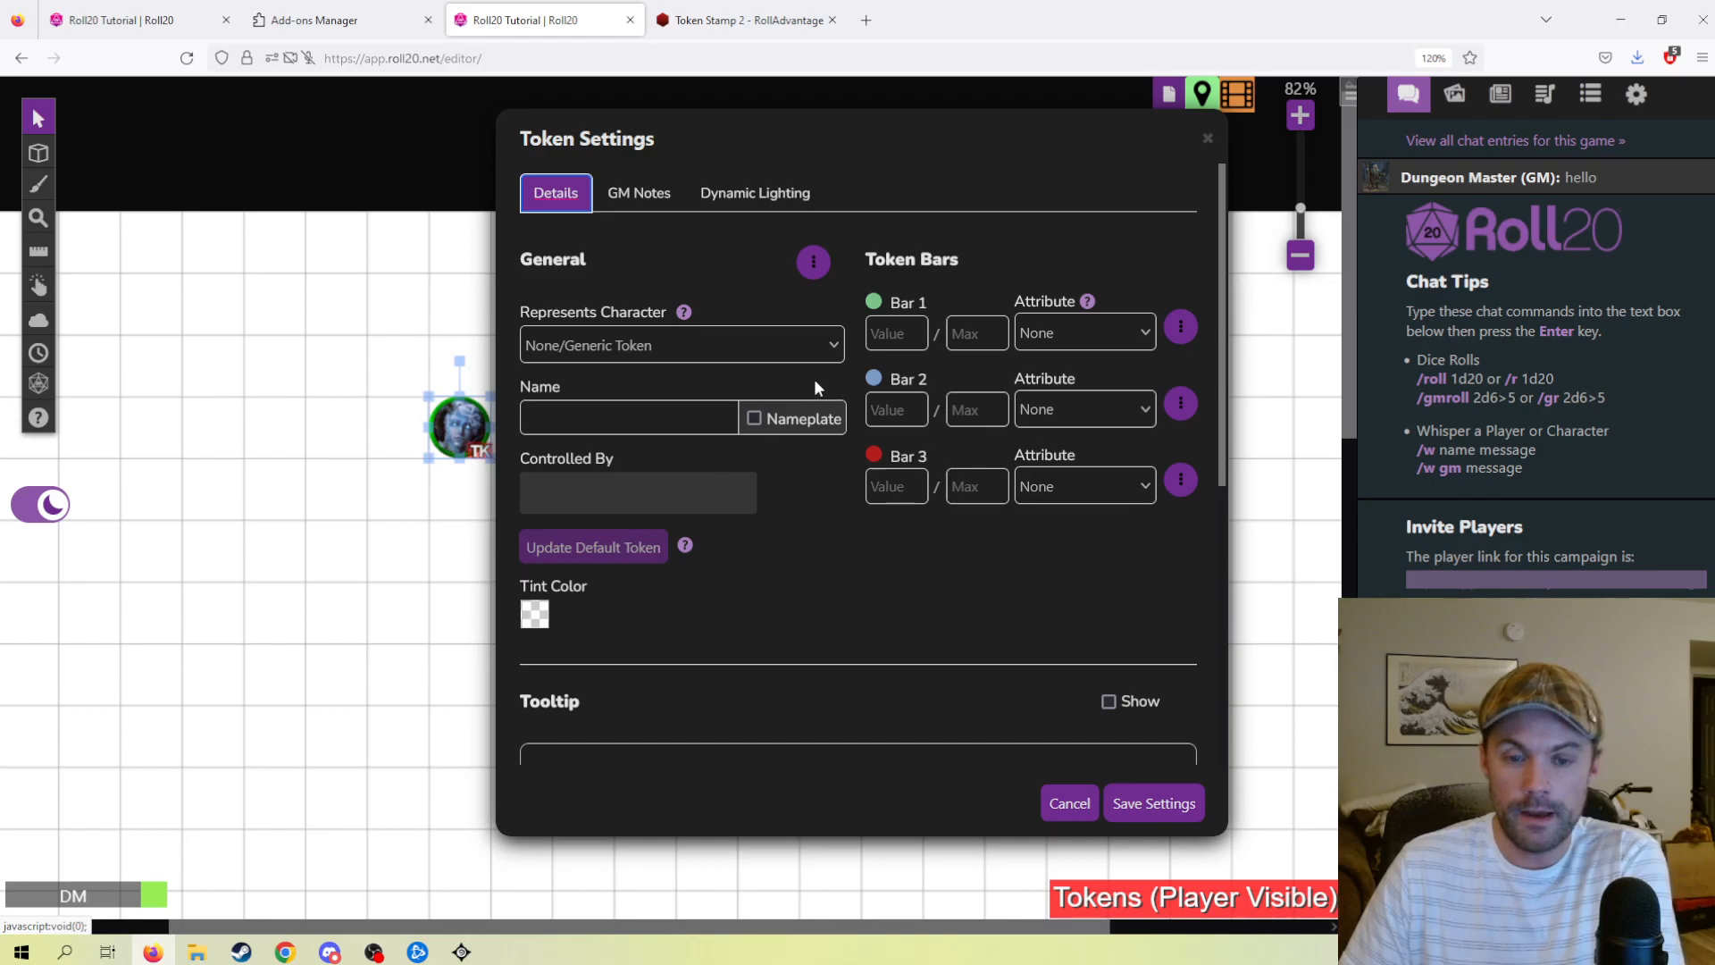
left_click(813, 262)
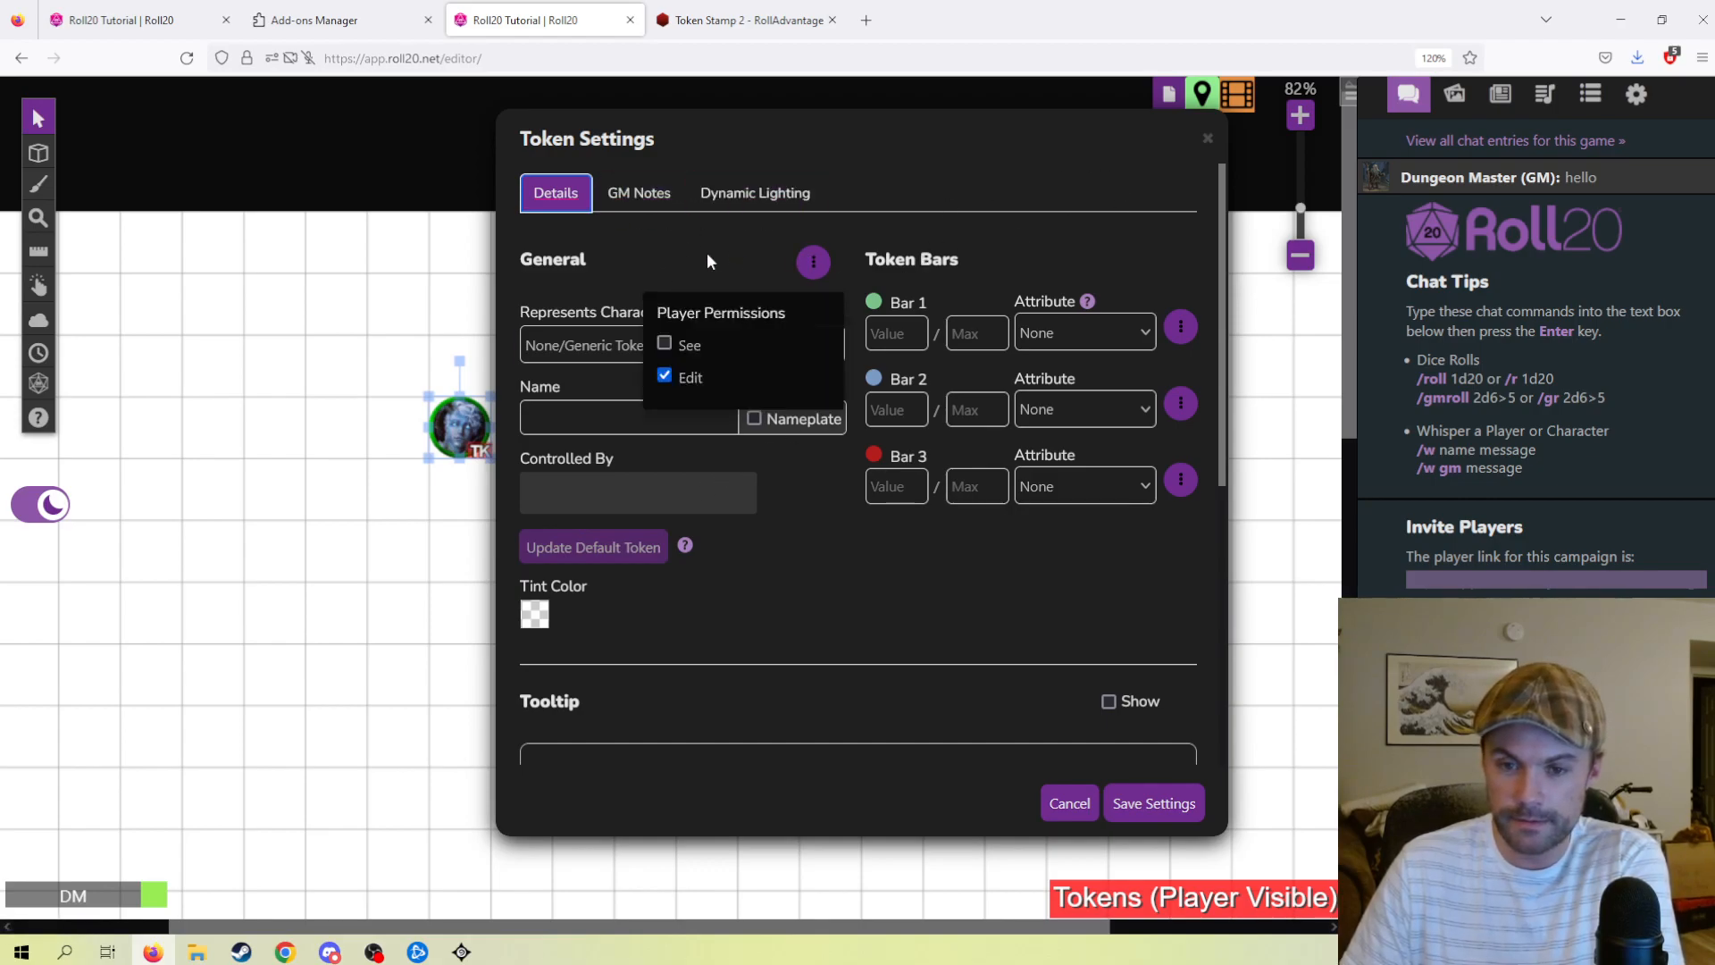
left_click(677, 262)
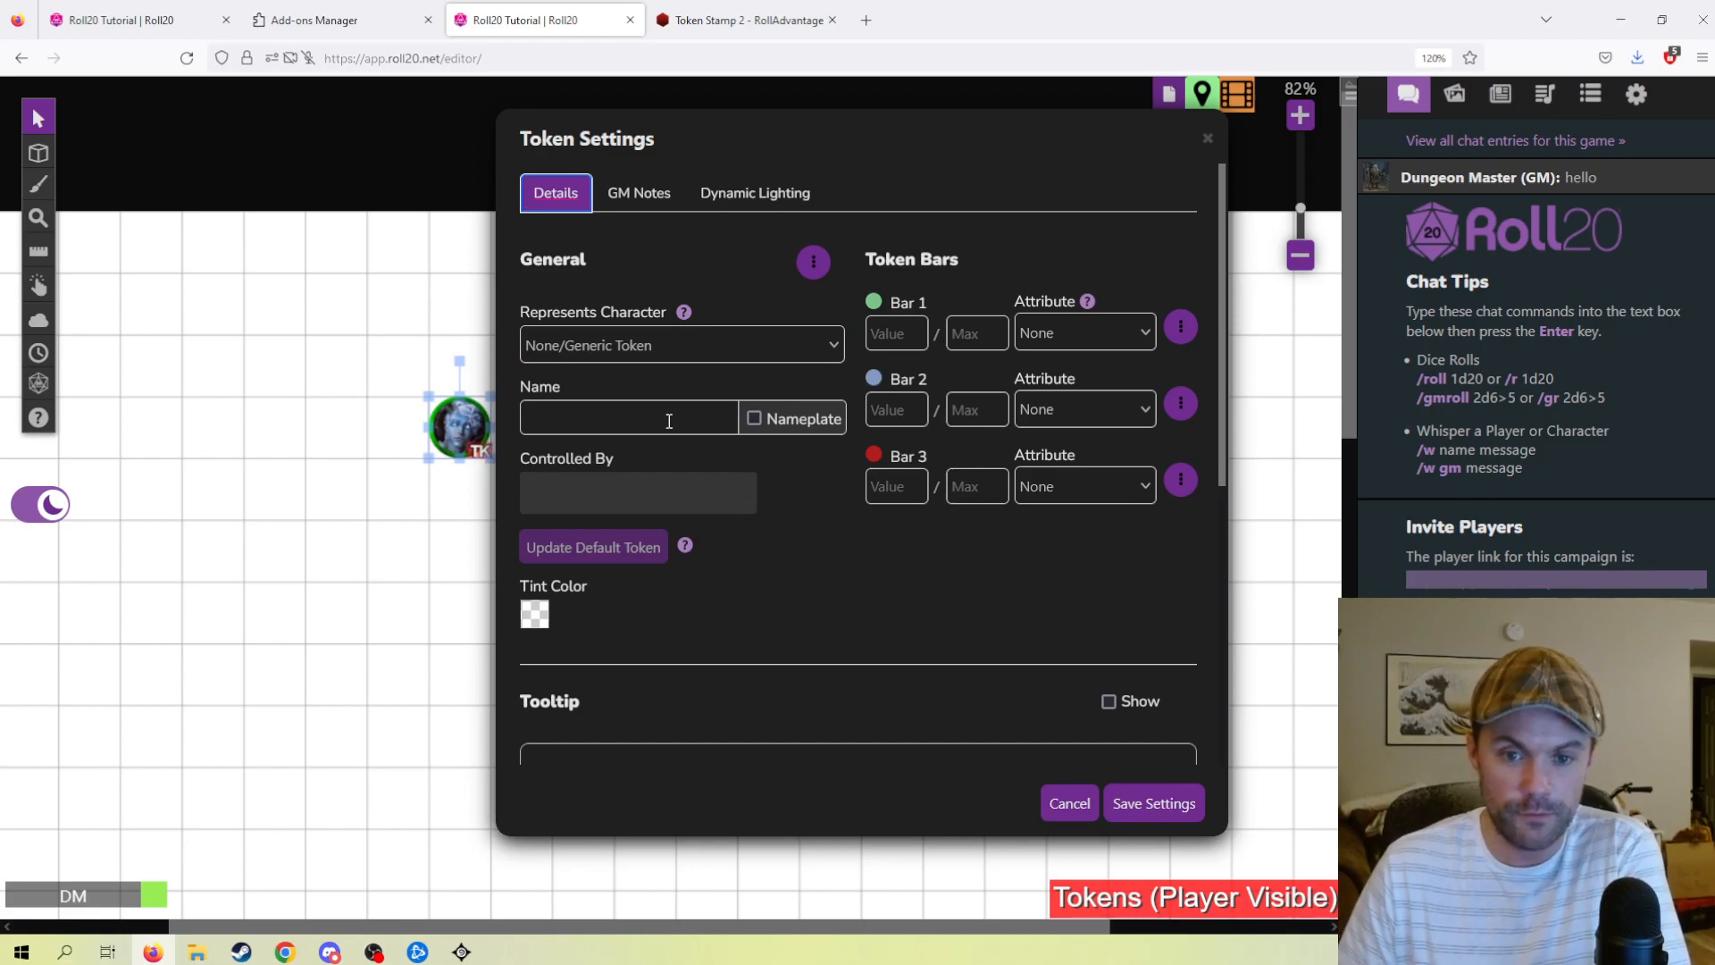
left_click(754, 418)
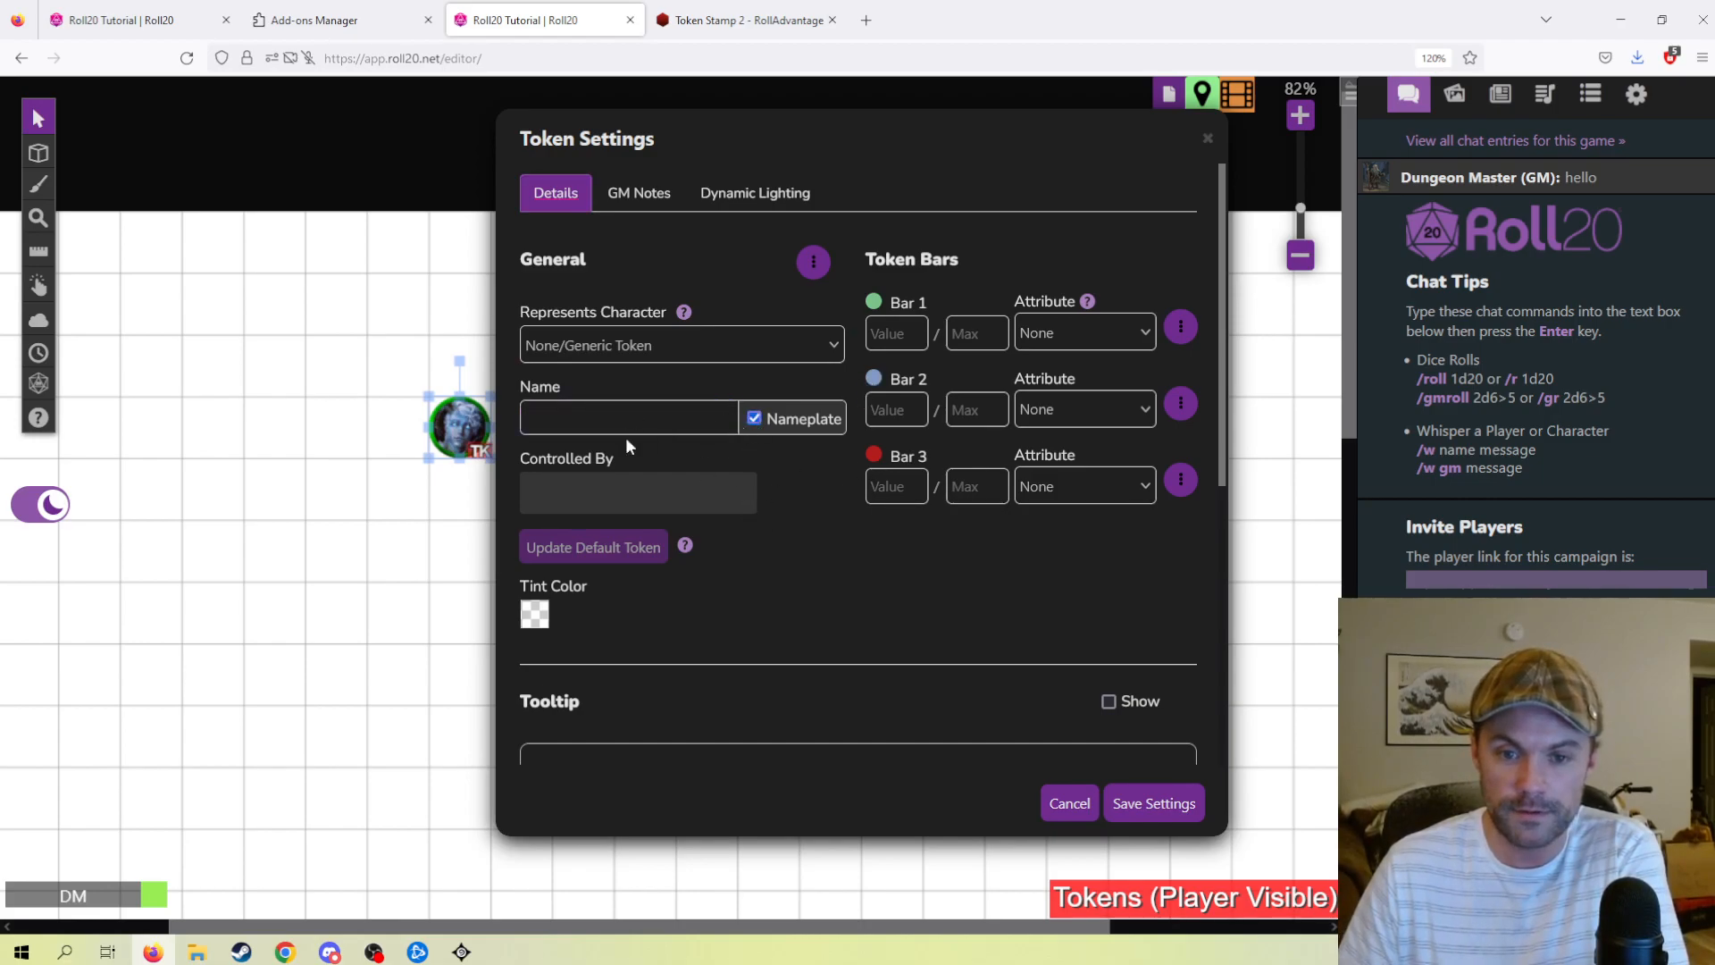
type("Gwendry")
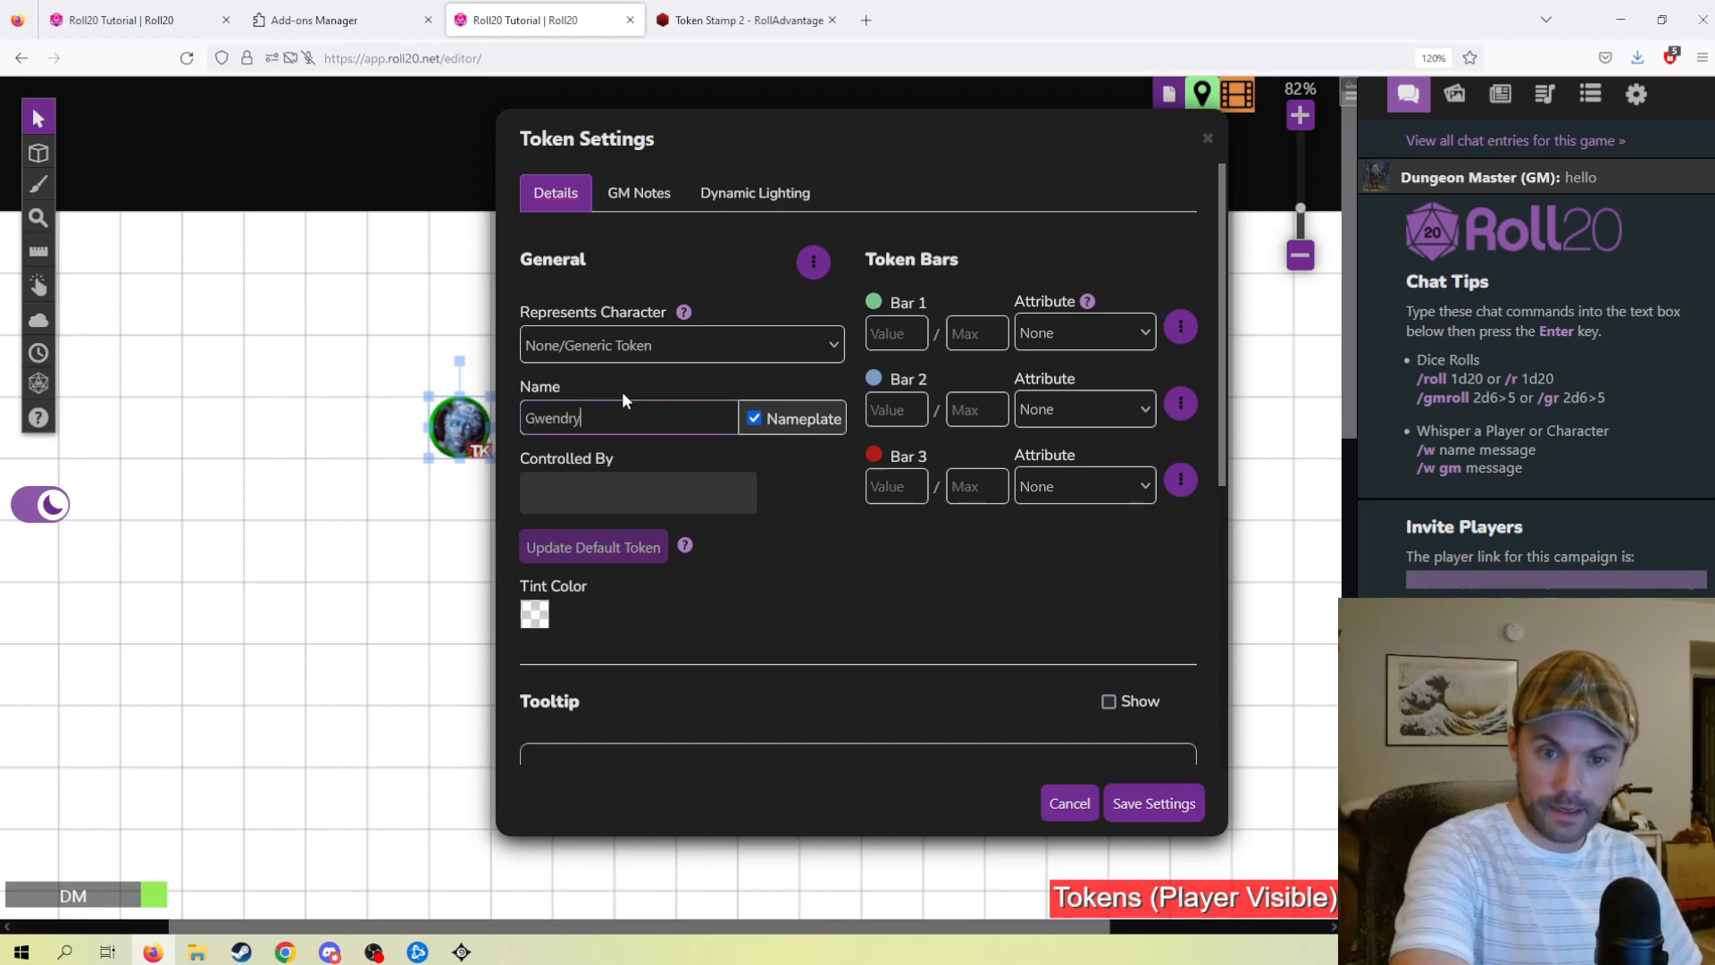
left_click(1134, 804)
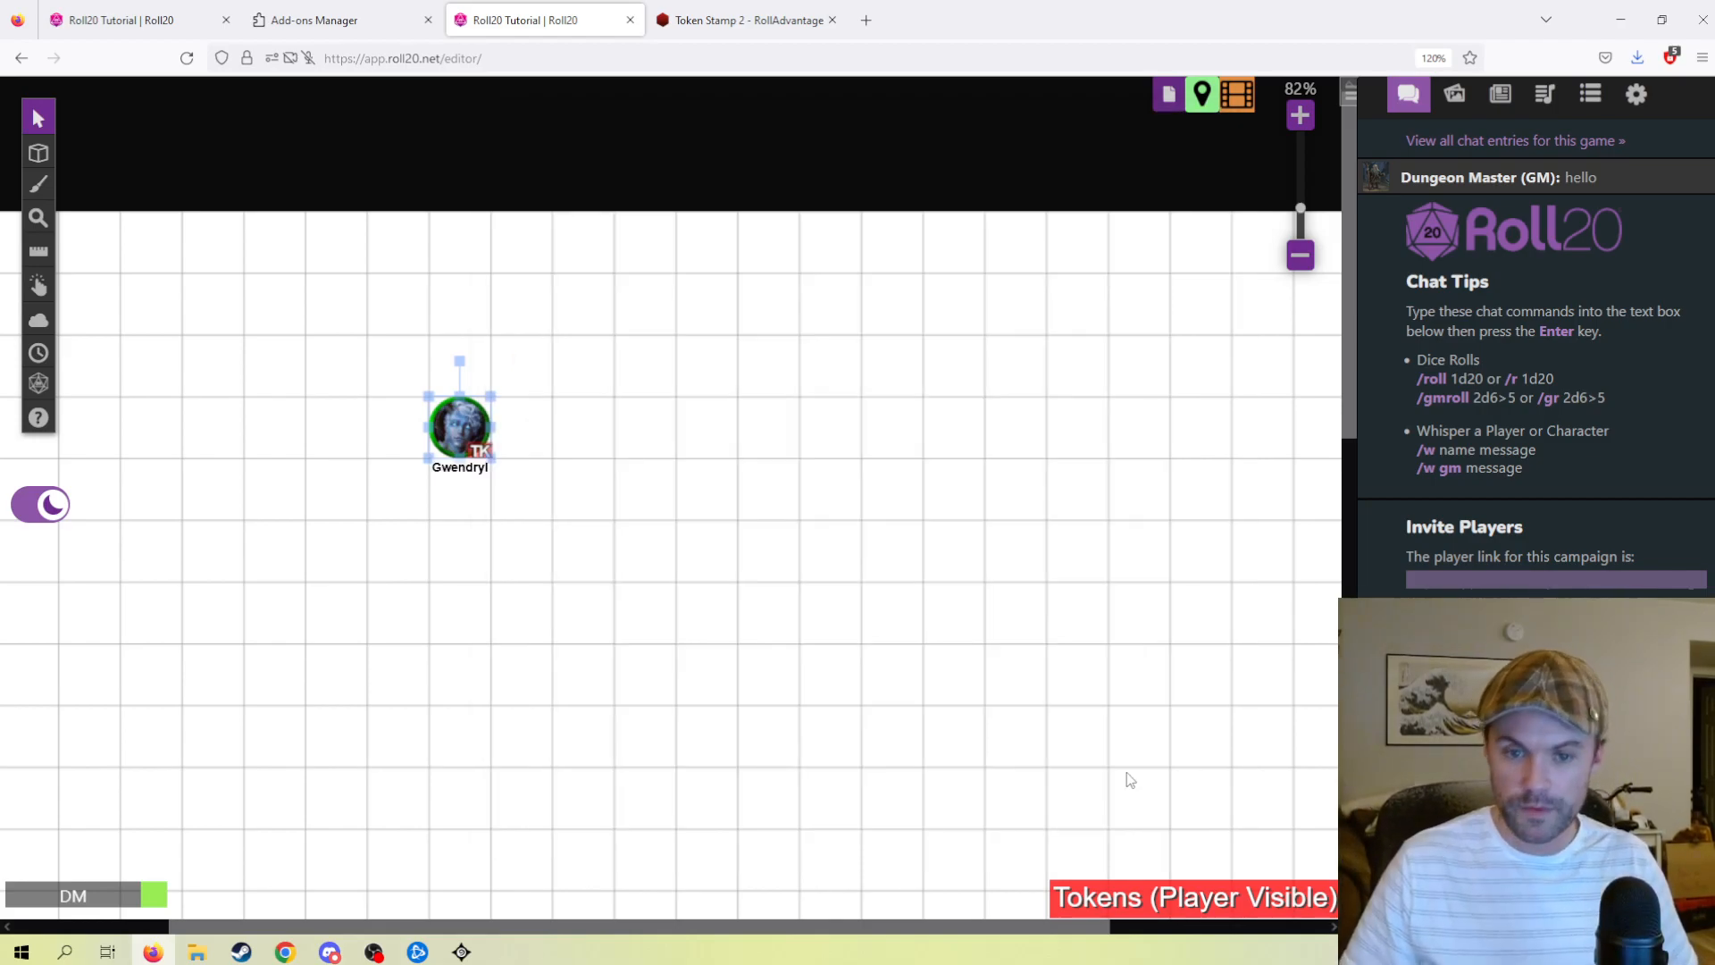
- Reopen the token's settings and examine the choices for who controls it, leaving the field empty
double_click(474, 431)
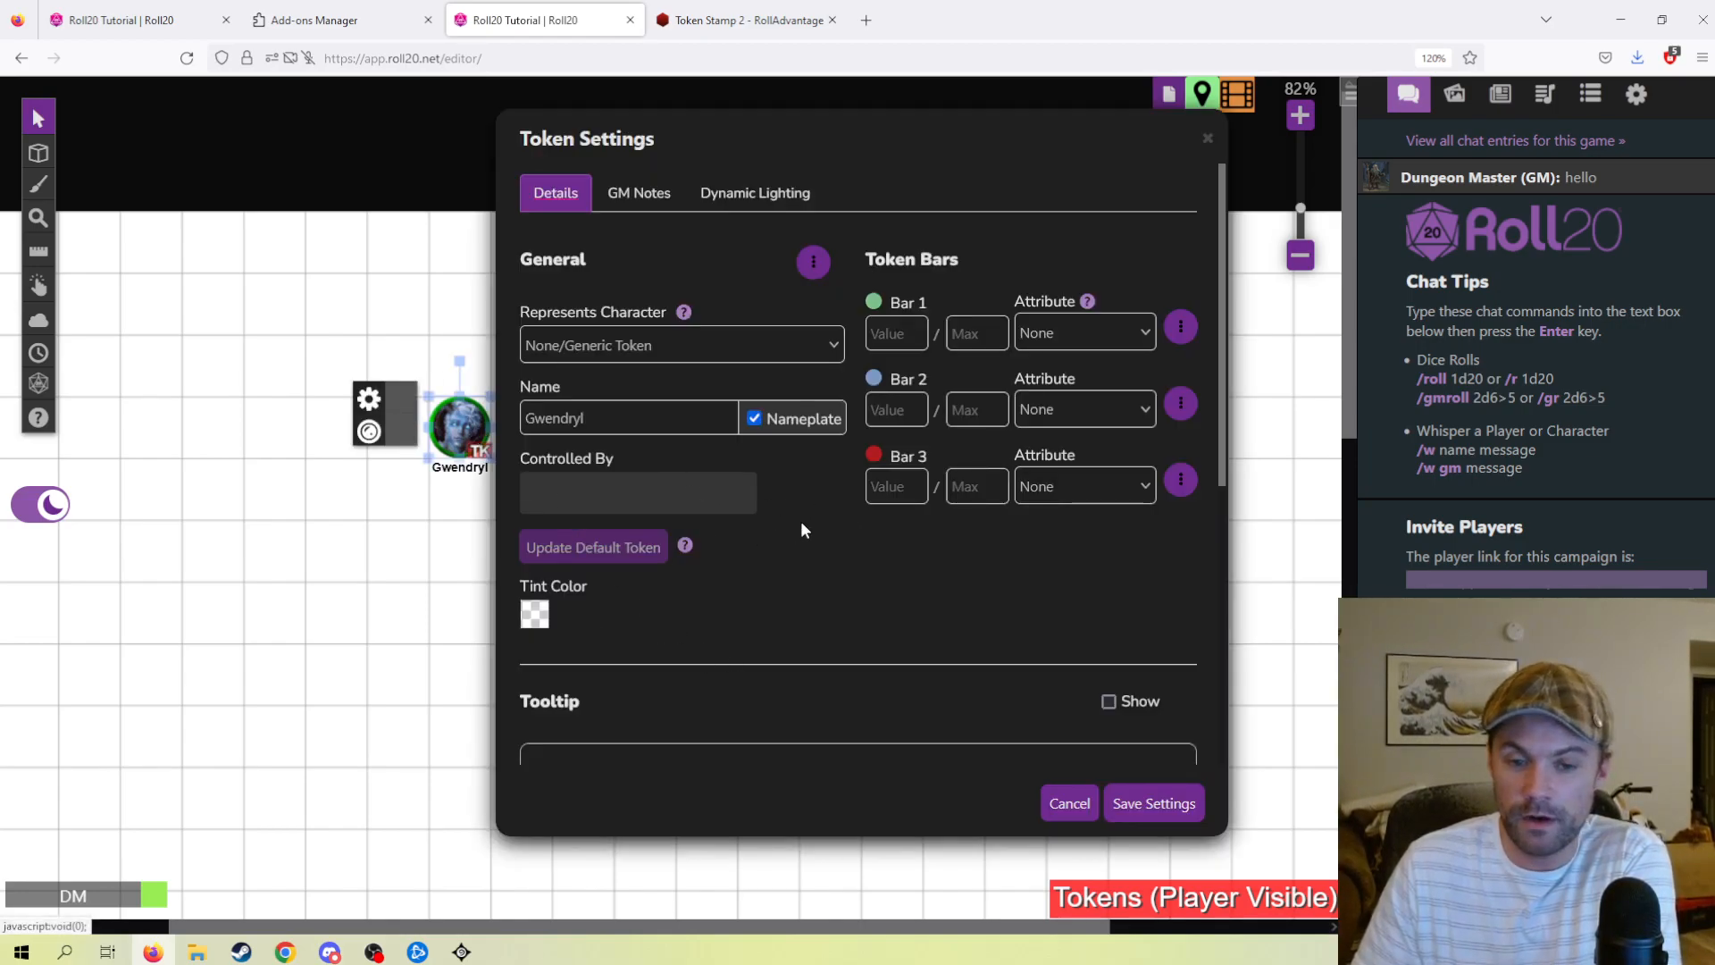
left_click(629, 487)
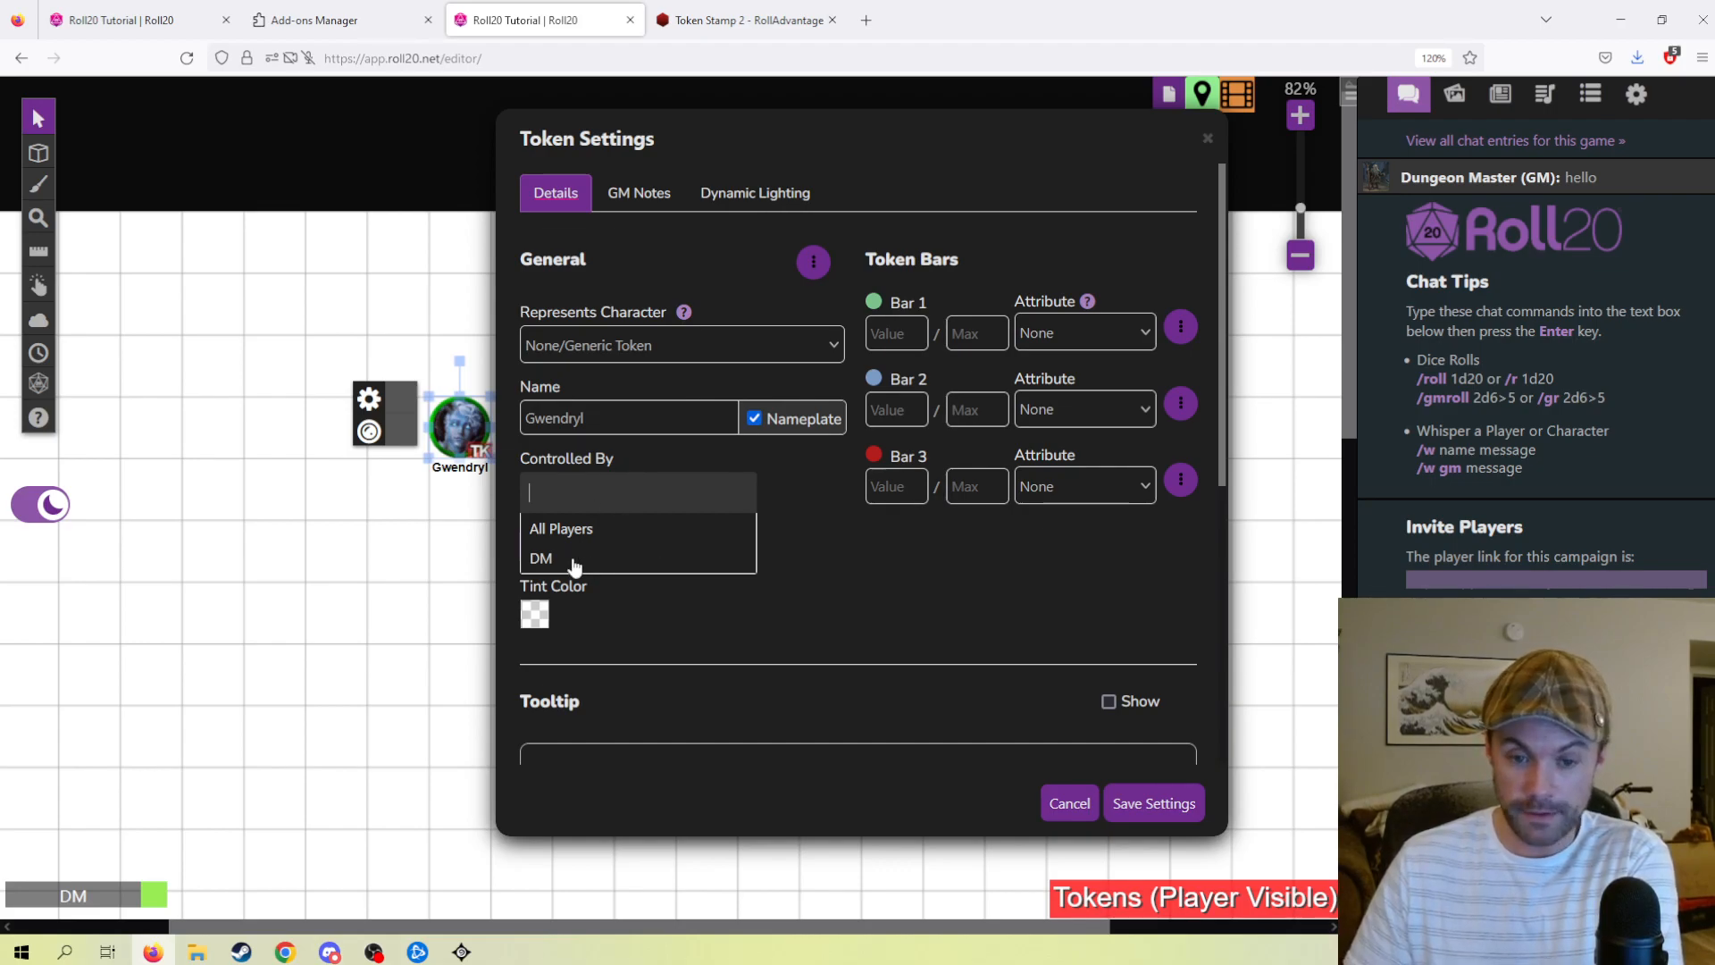
left_click(772, 509)
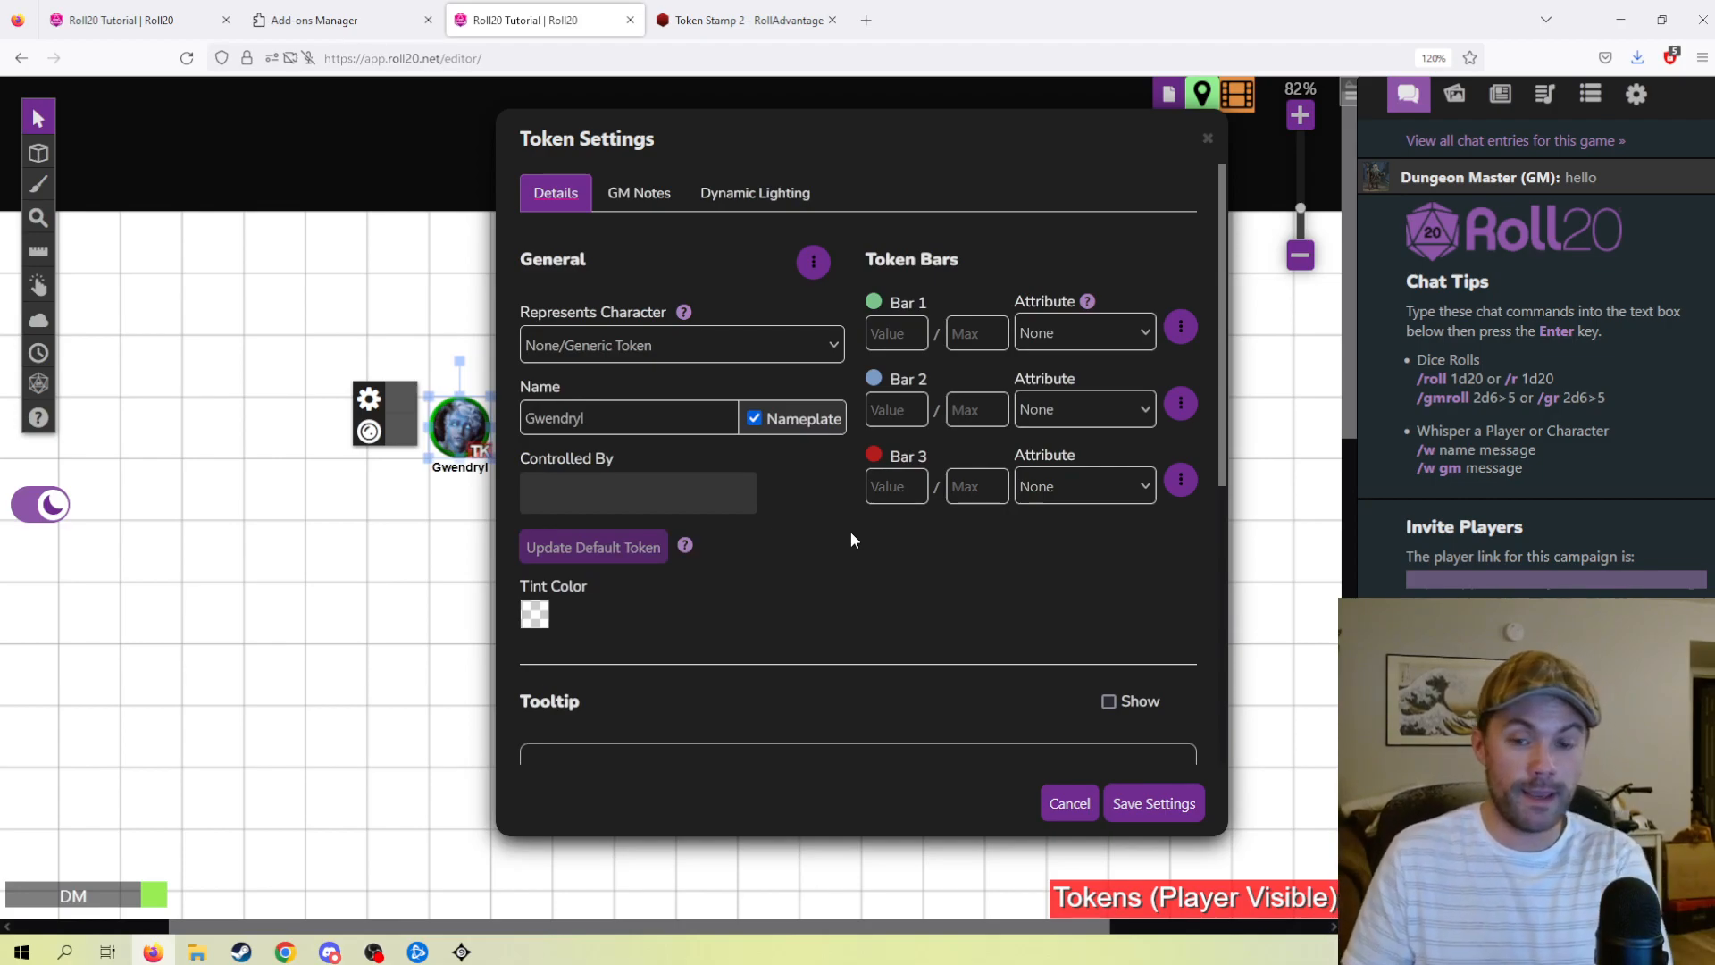
left_click(652, 505)
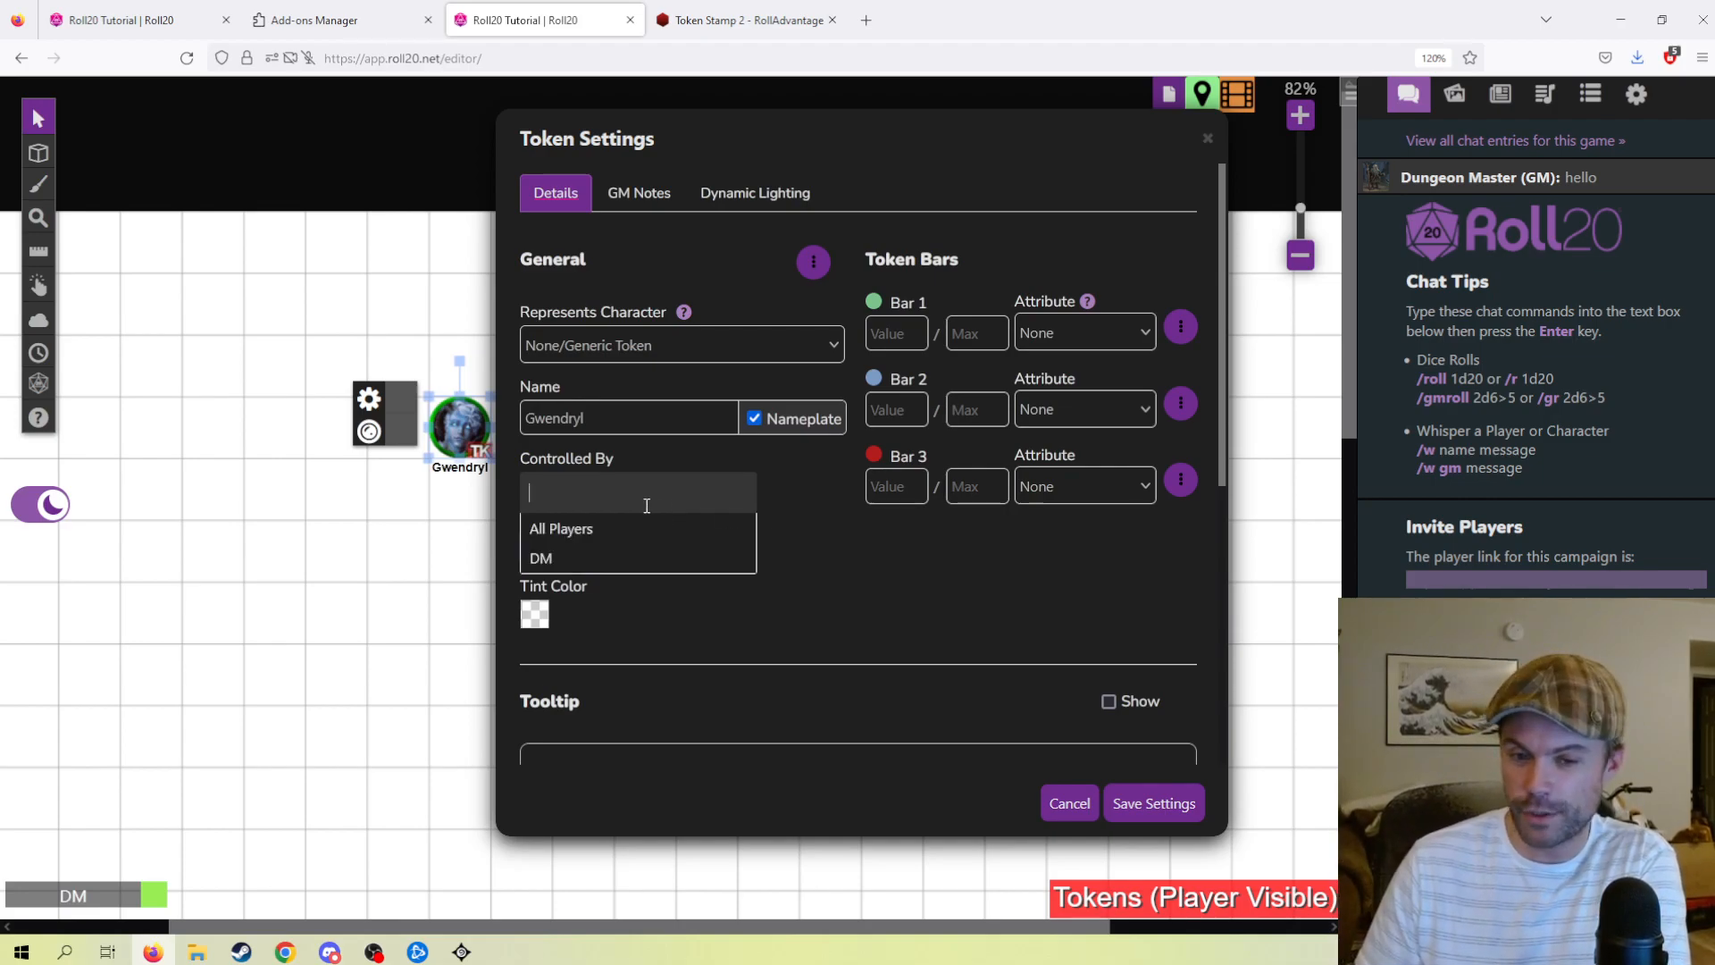
left_click(891, 604)
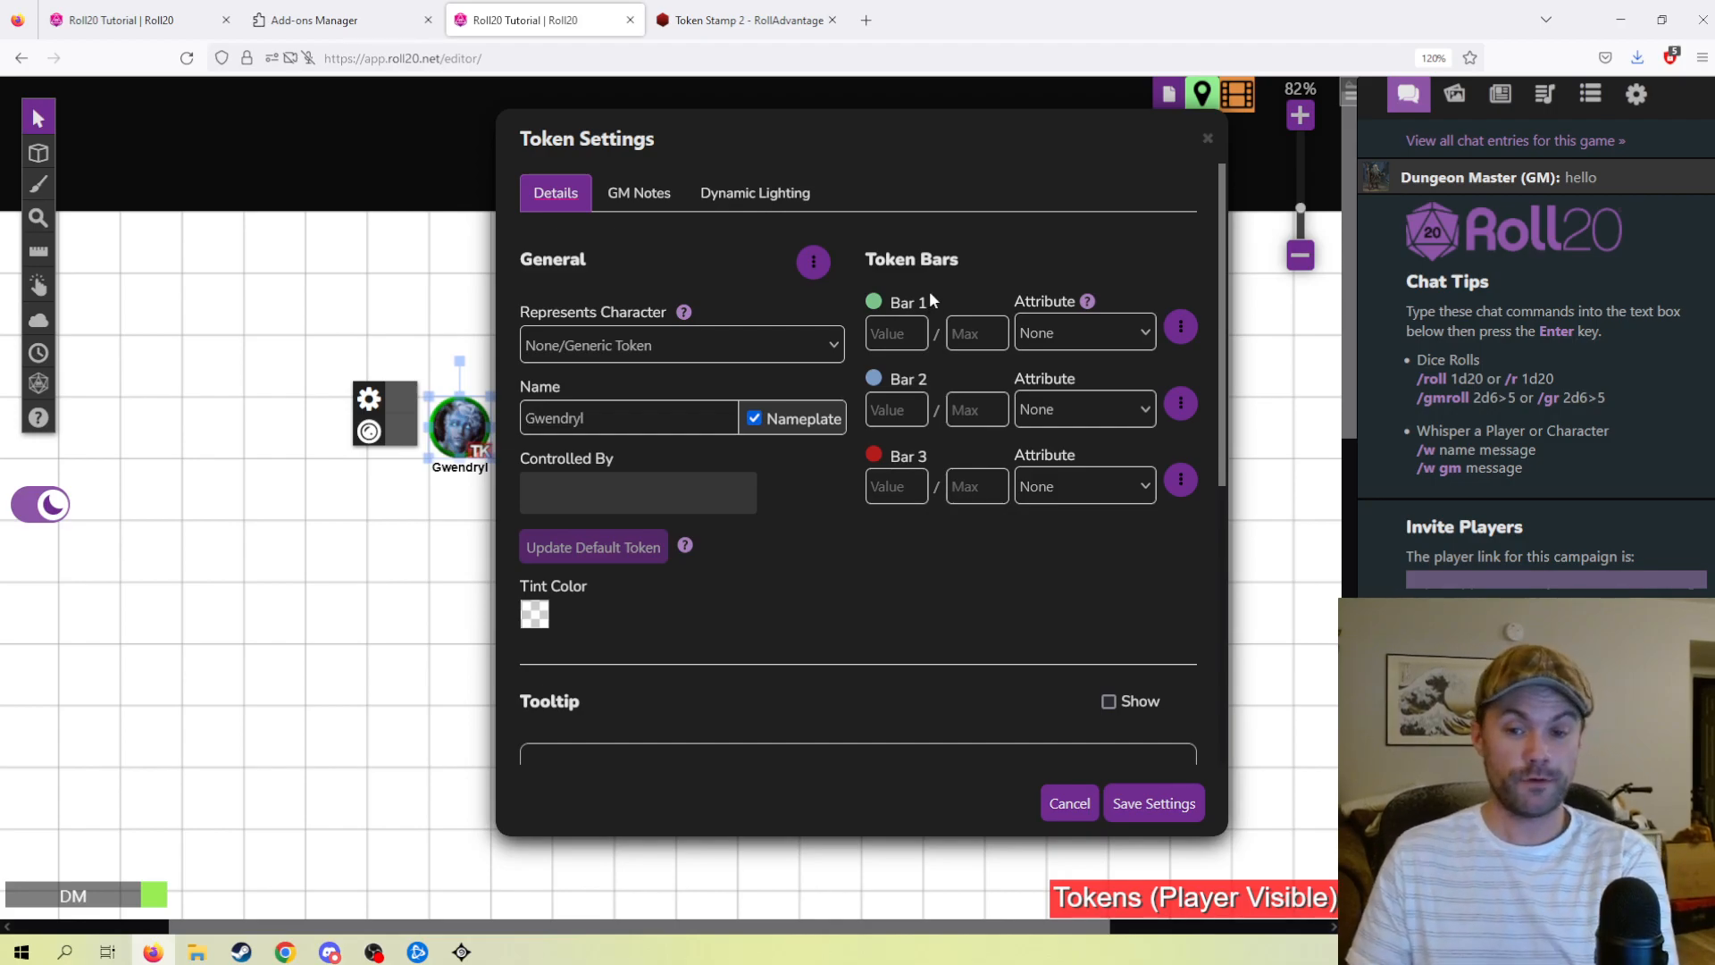
- Give the token's Bar 1 a value of 60 and a maximum of 60, and save the settings
left_click(902, 333)
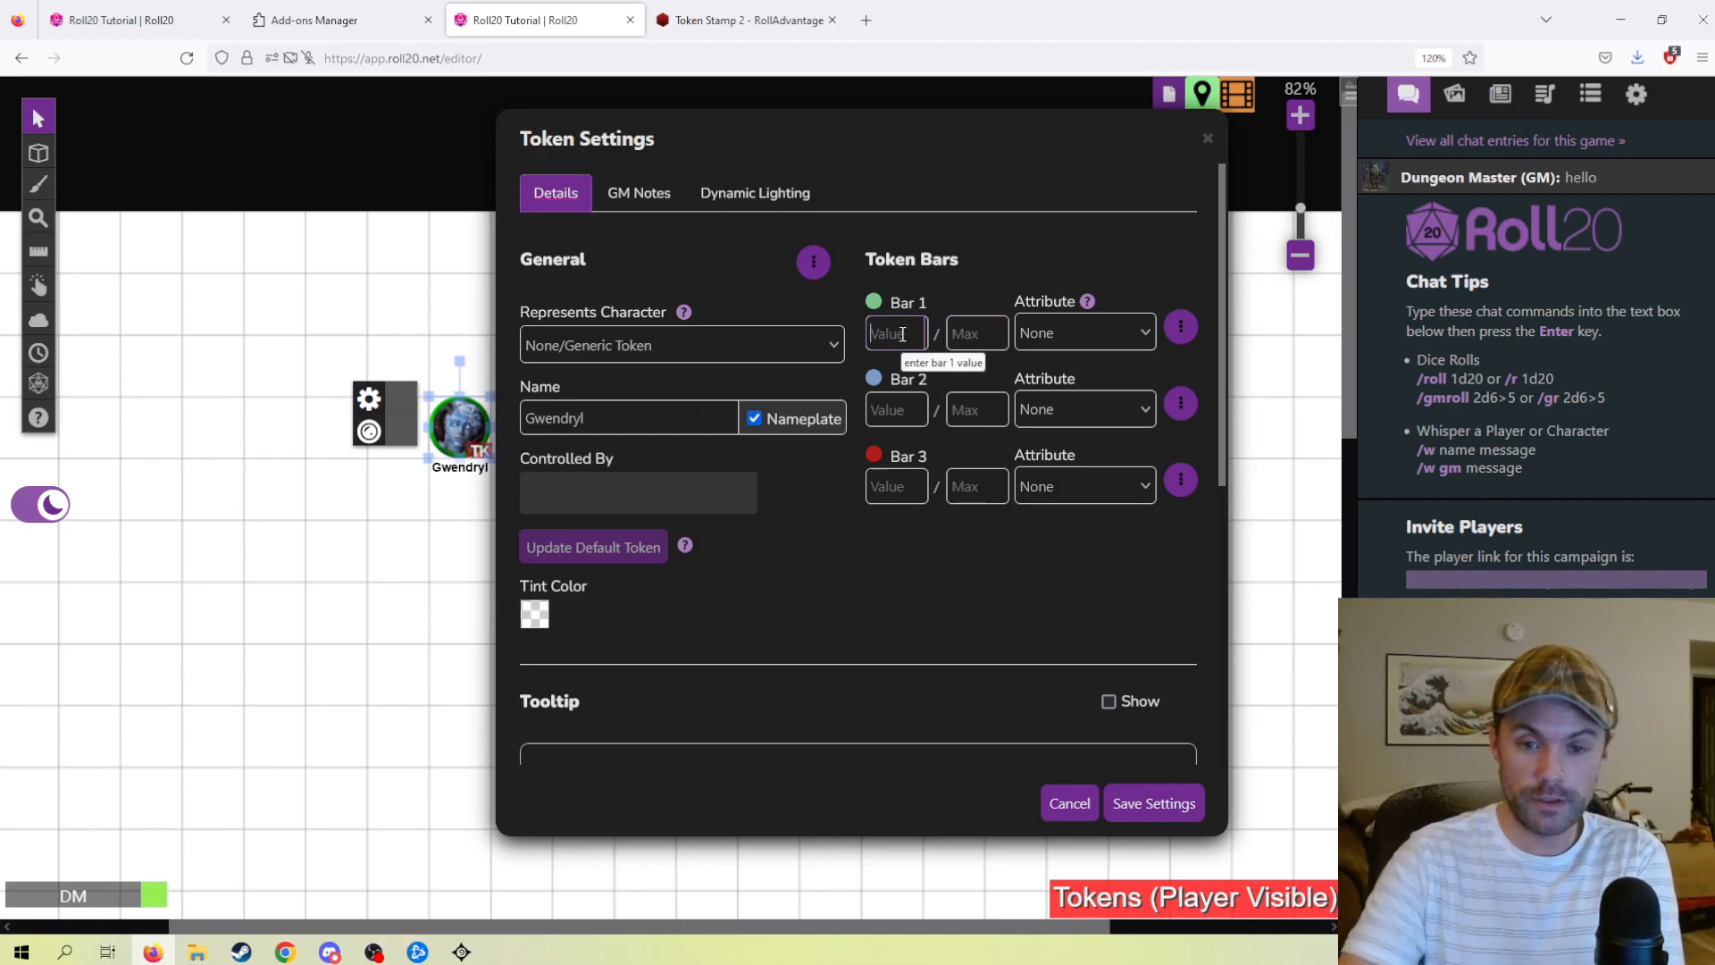
type("60")
key("Tab")
type("60")
left_click(1152, 803)
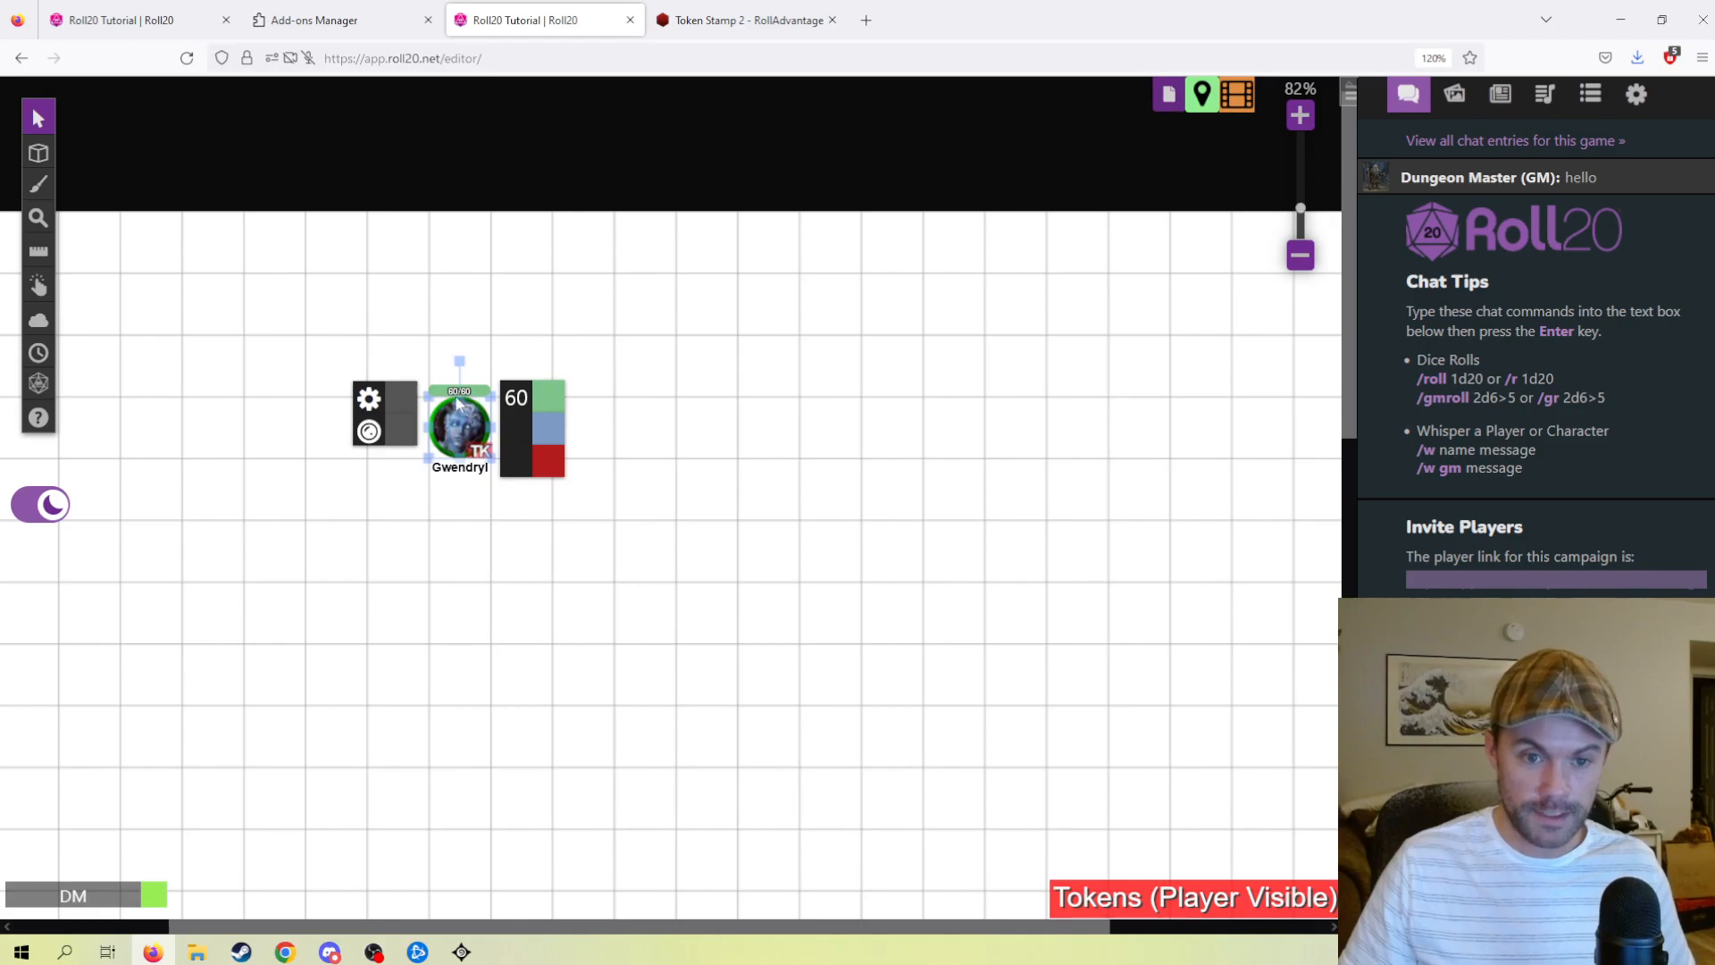
- Set the current value of the token's Bar 1 to 40 and save the settings
scroll(456, 398, "up", 5)
left_click(695, 462)
double_click(665, 447)
type("40")
left_click(1115, 807)
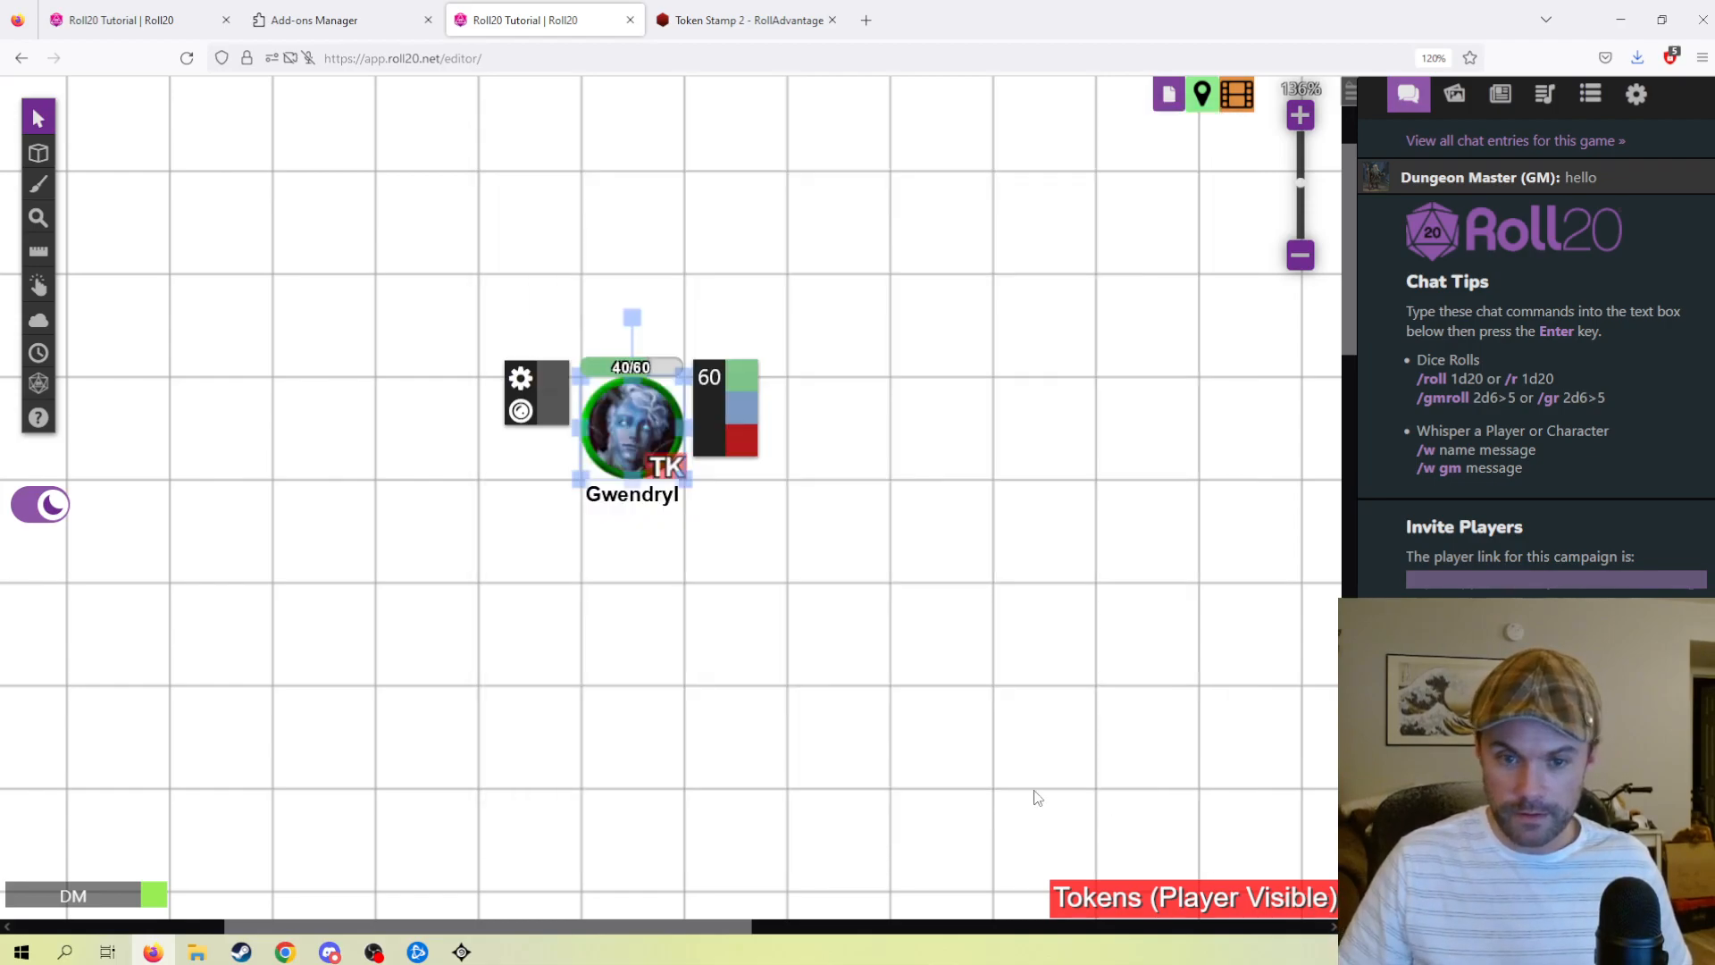
- Set the token's Bar 2 value to 16, save, and reopen the settings briefly to check them
double_click(639, 413)
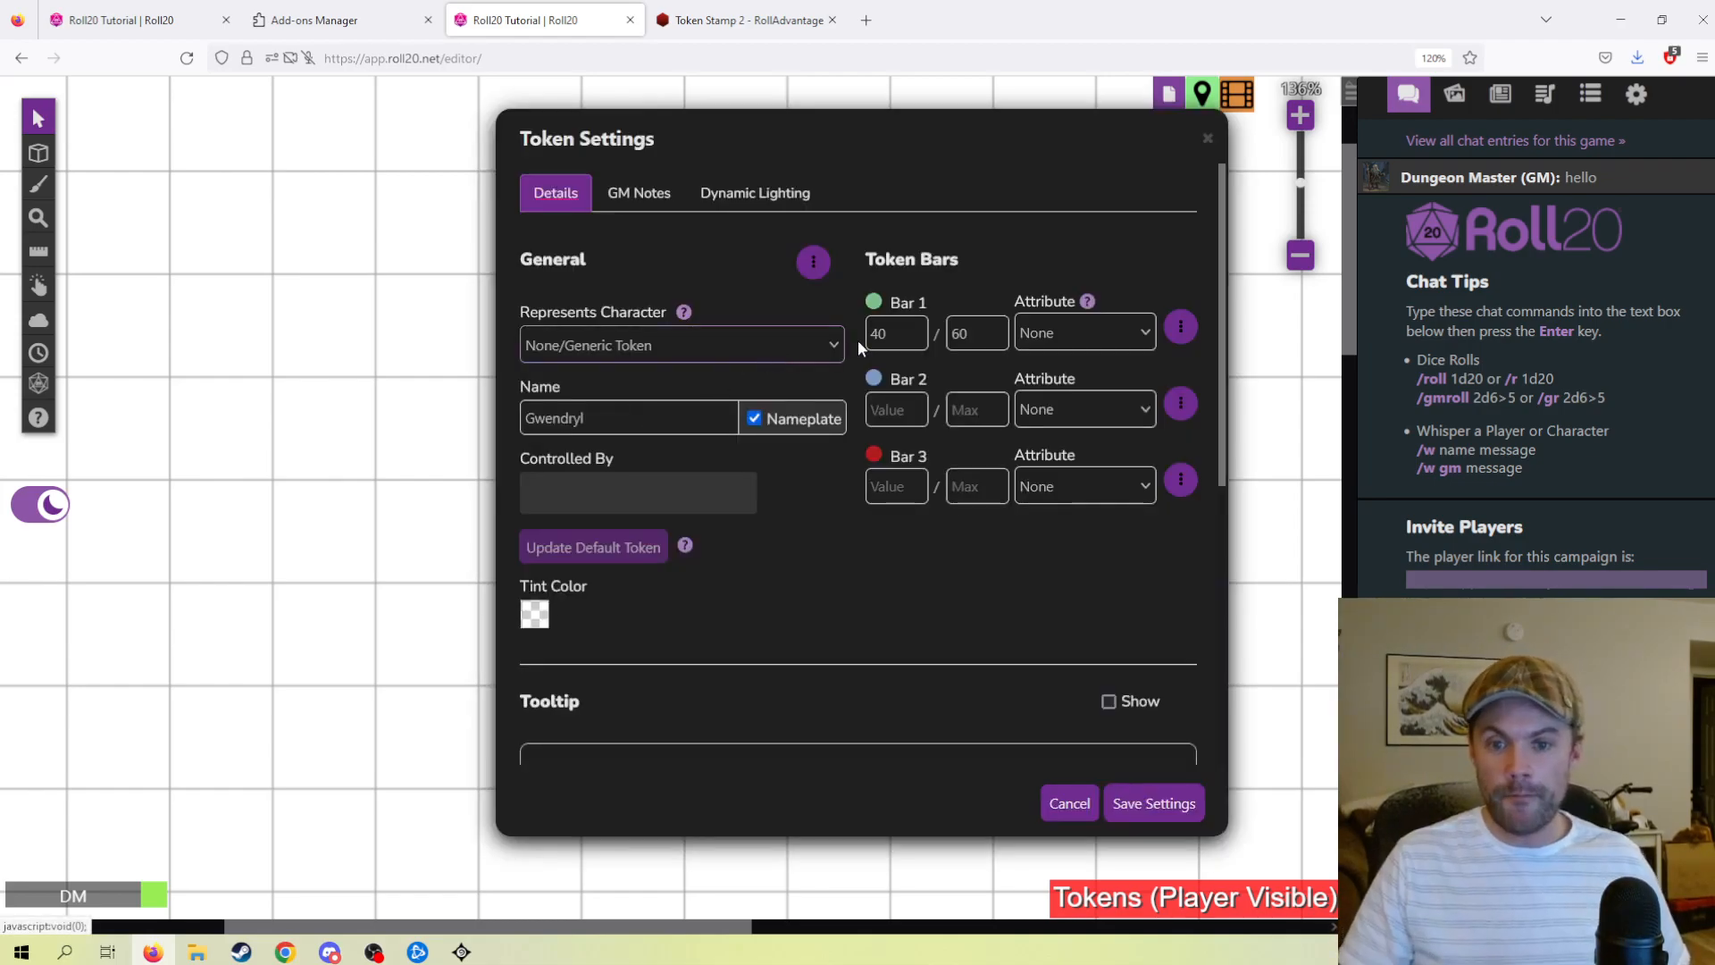
left_click(906, 408)
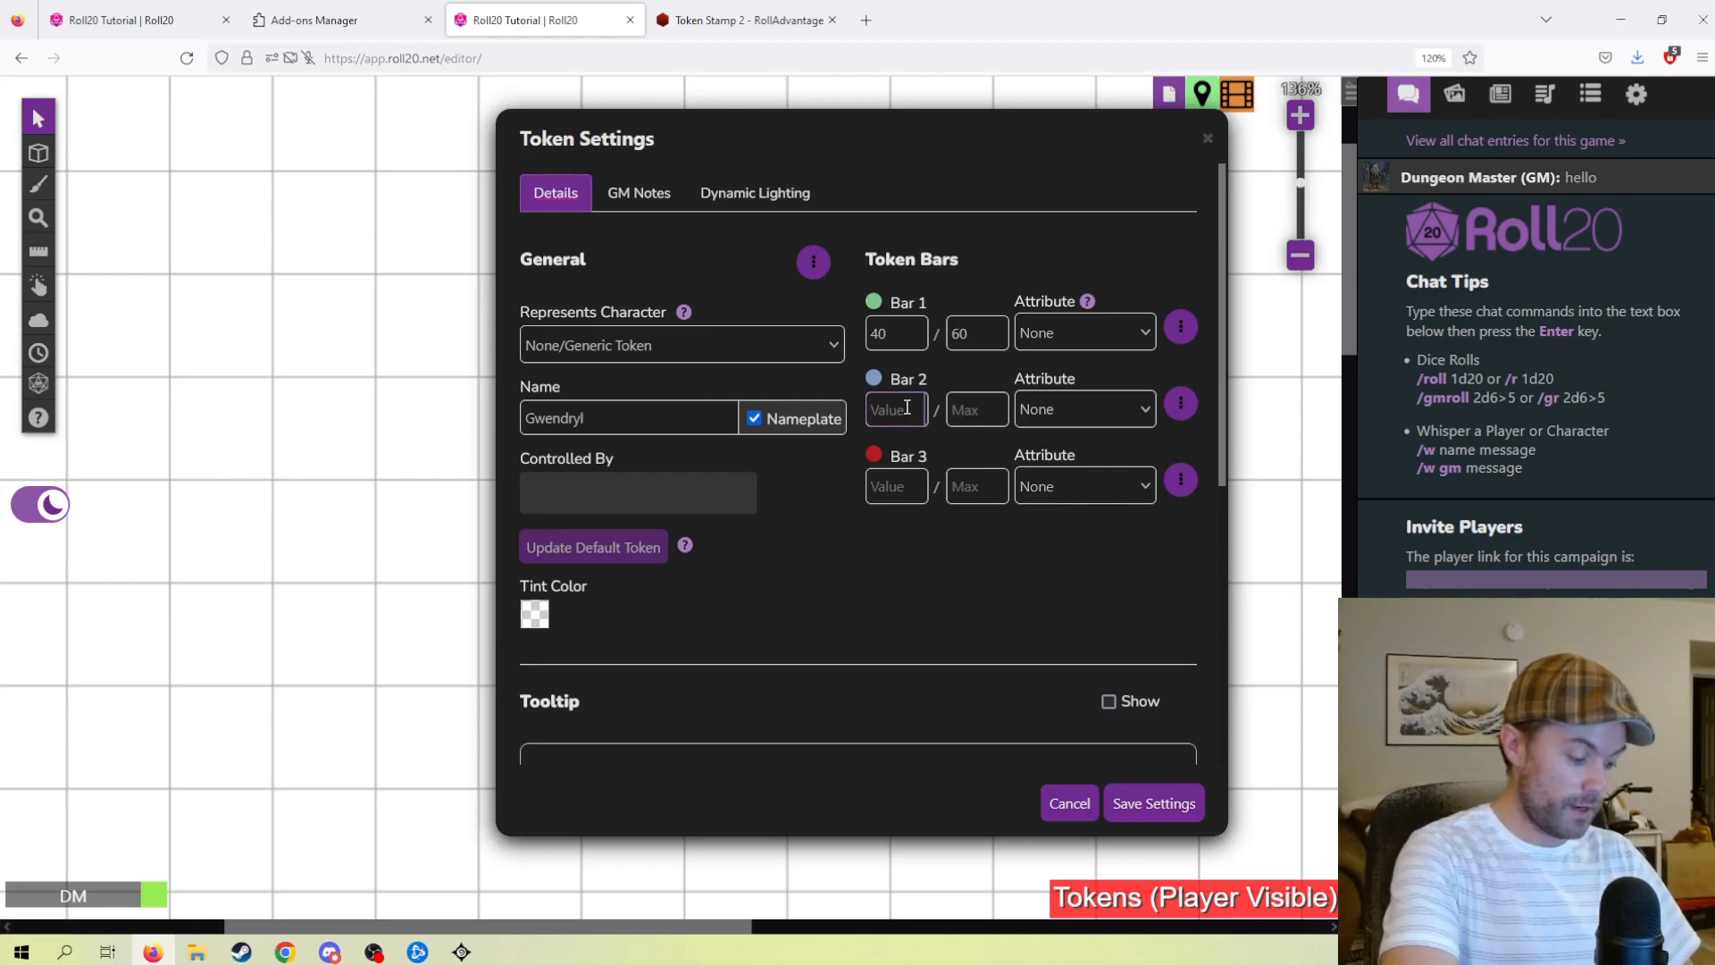
type("16")
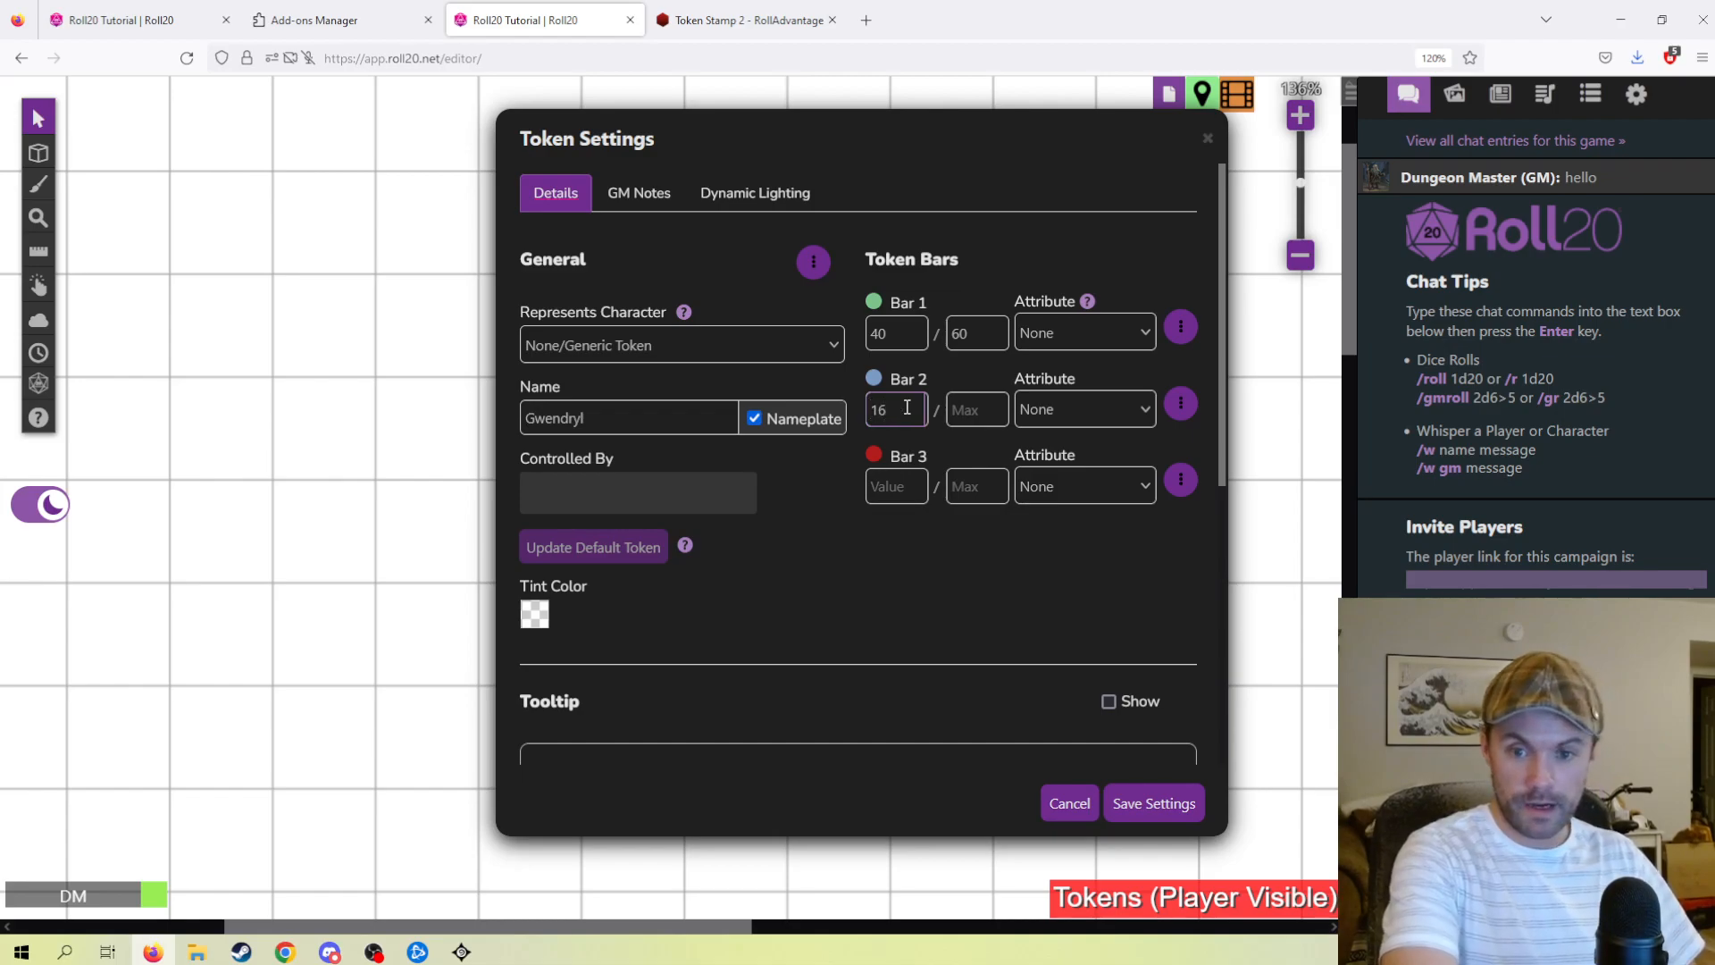
left_click(1153, 801)
double_click(646, 427)
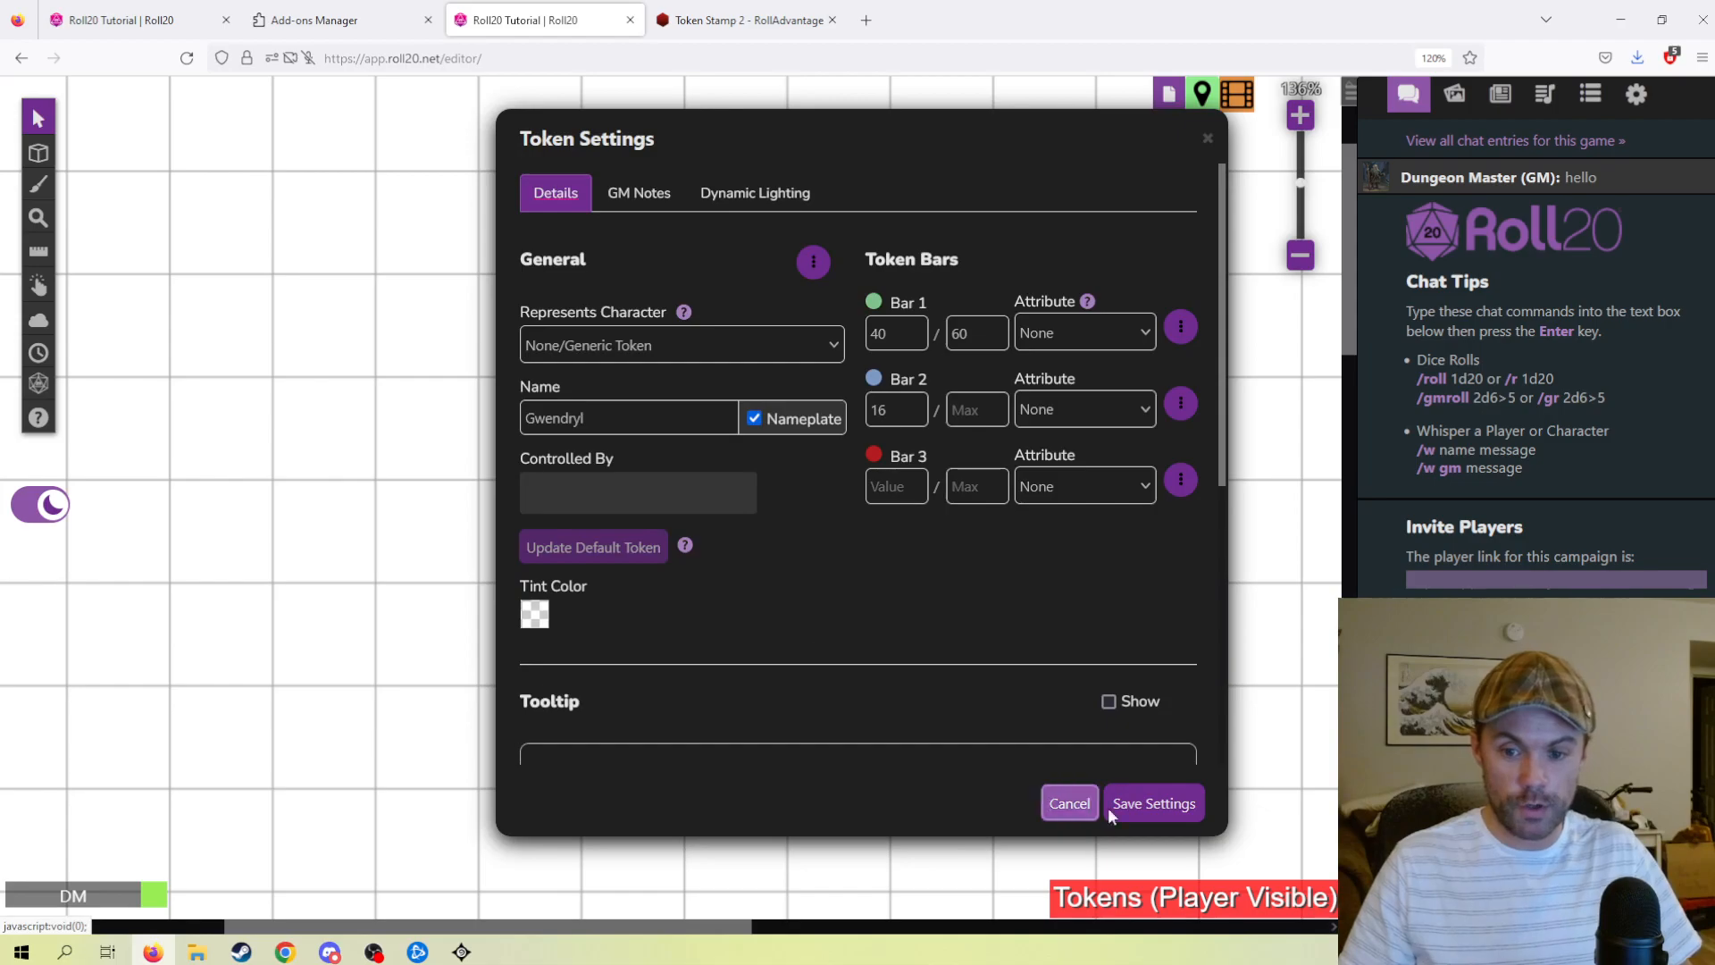
left_click(1072, 808)
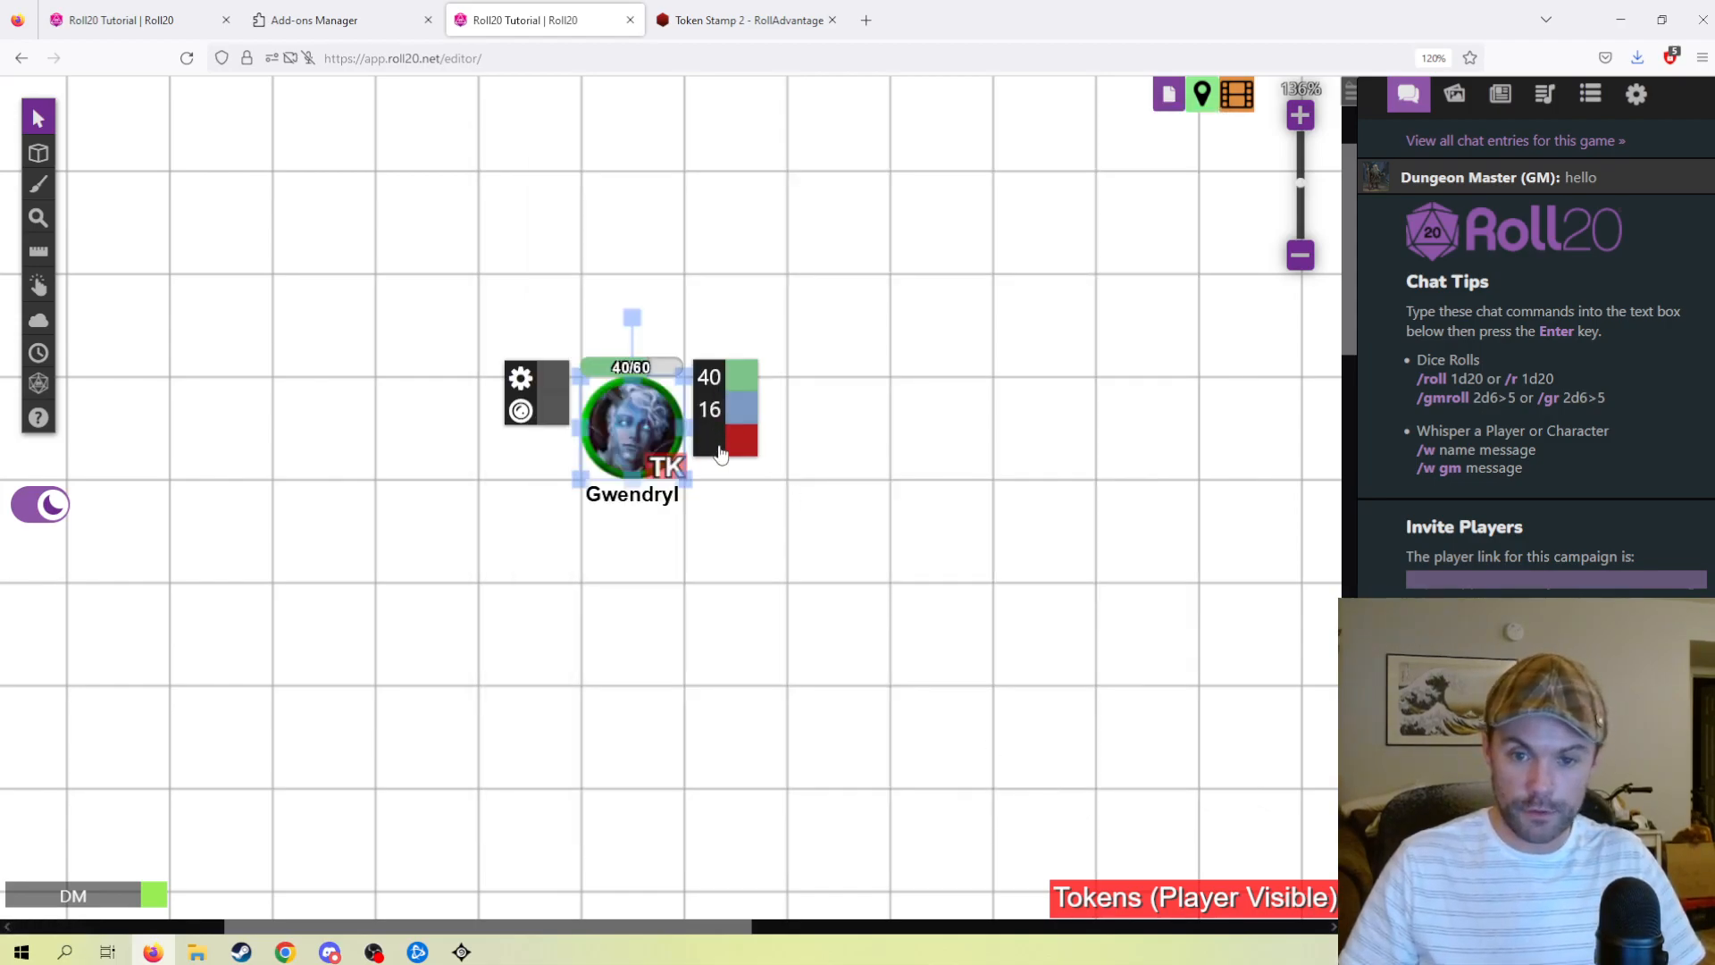
- Enter 0AC as the maximum of the token's Bar 2 and save the settings
double_click(650, 421)
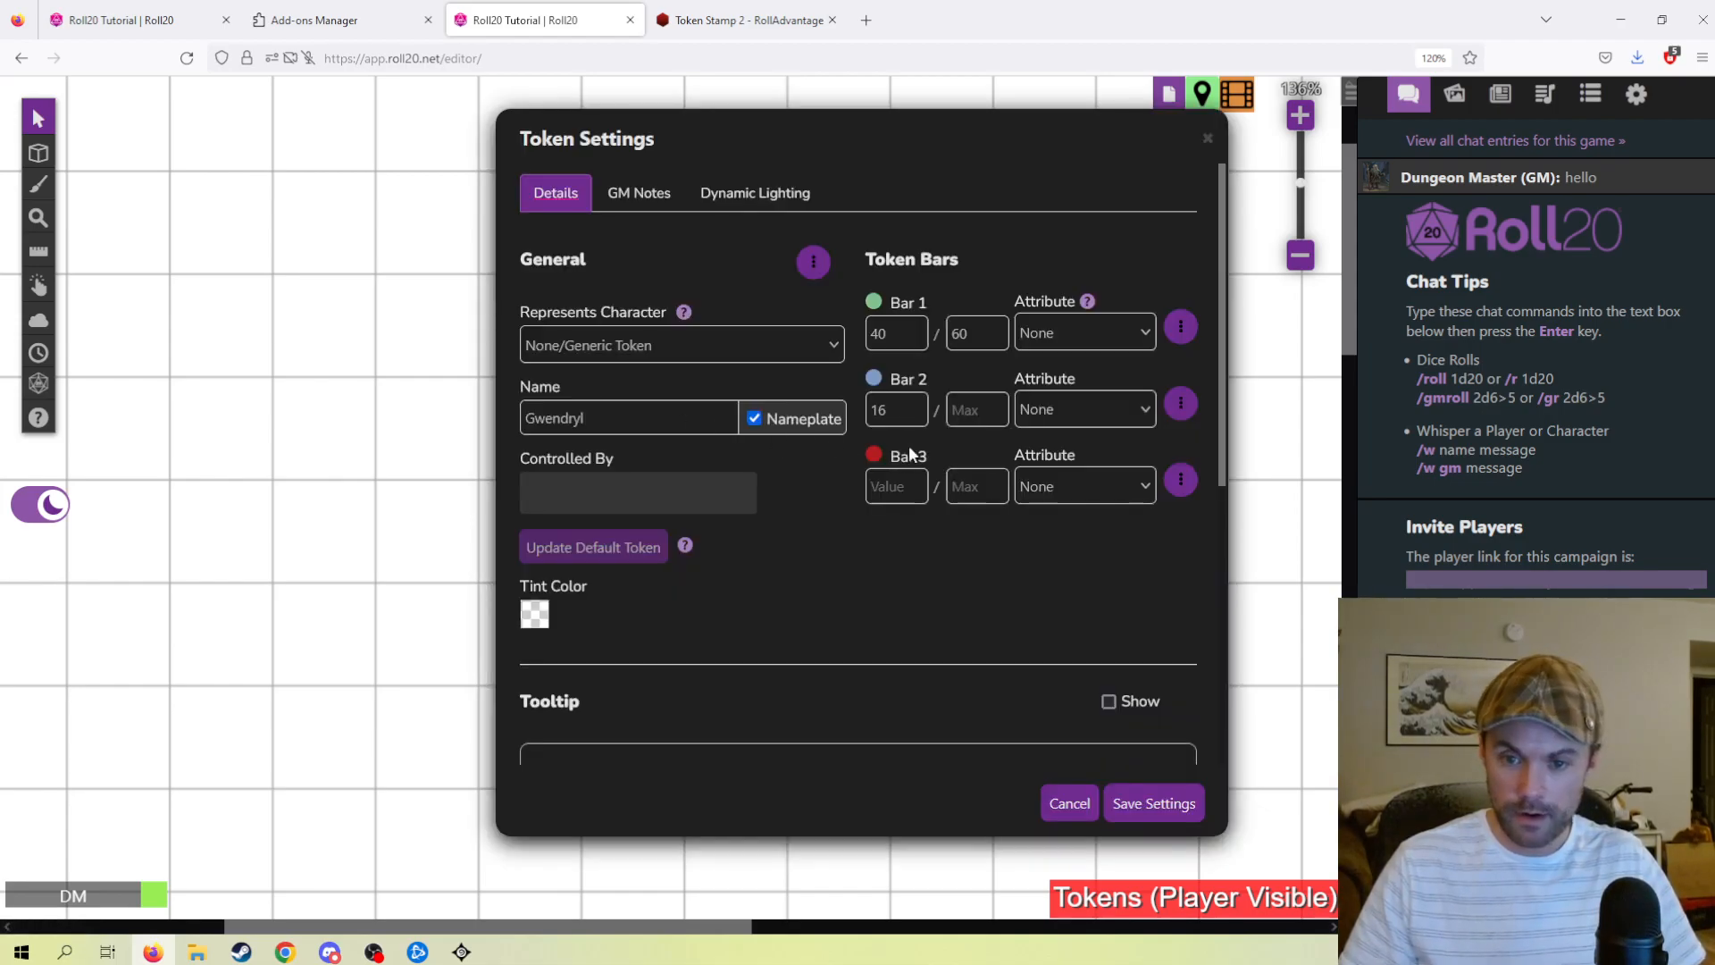
left_click(982, 410)
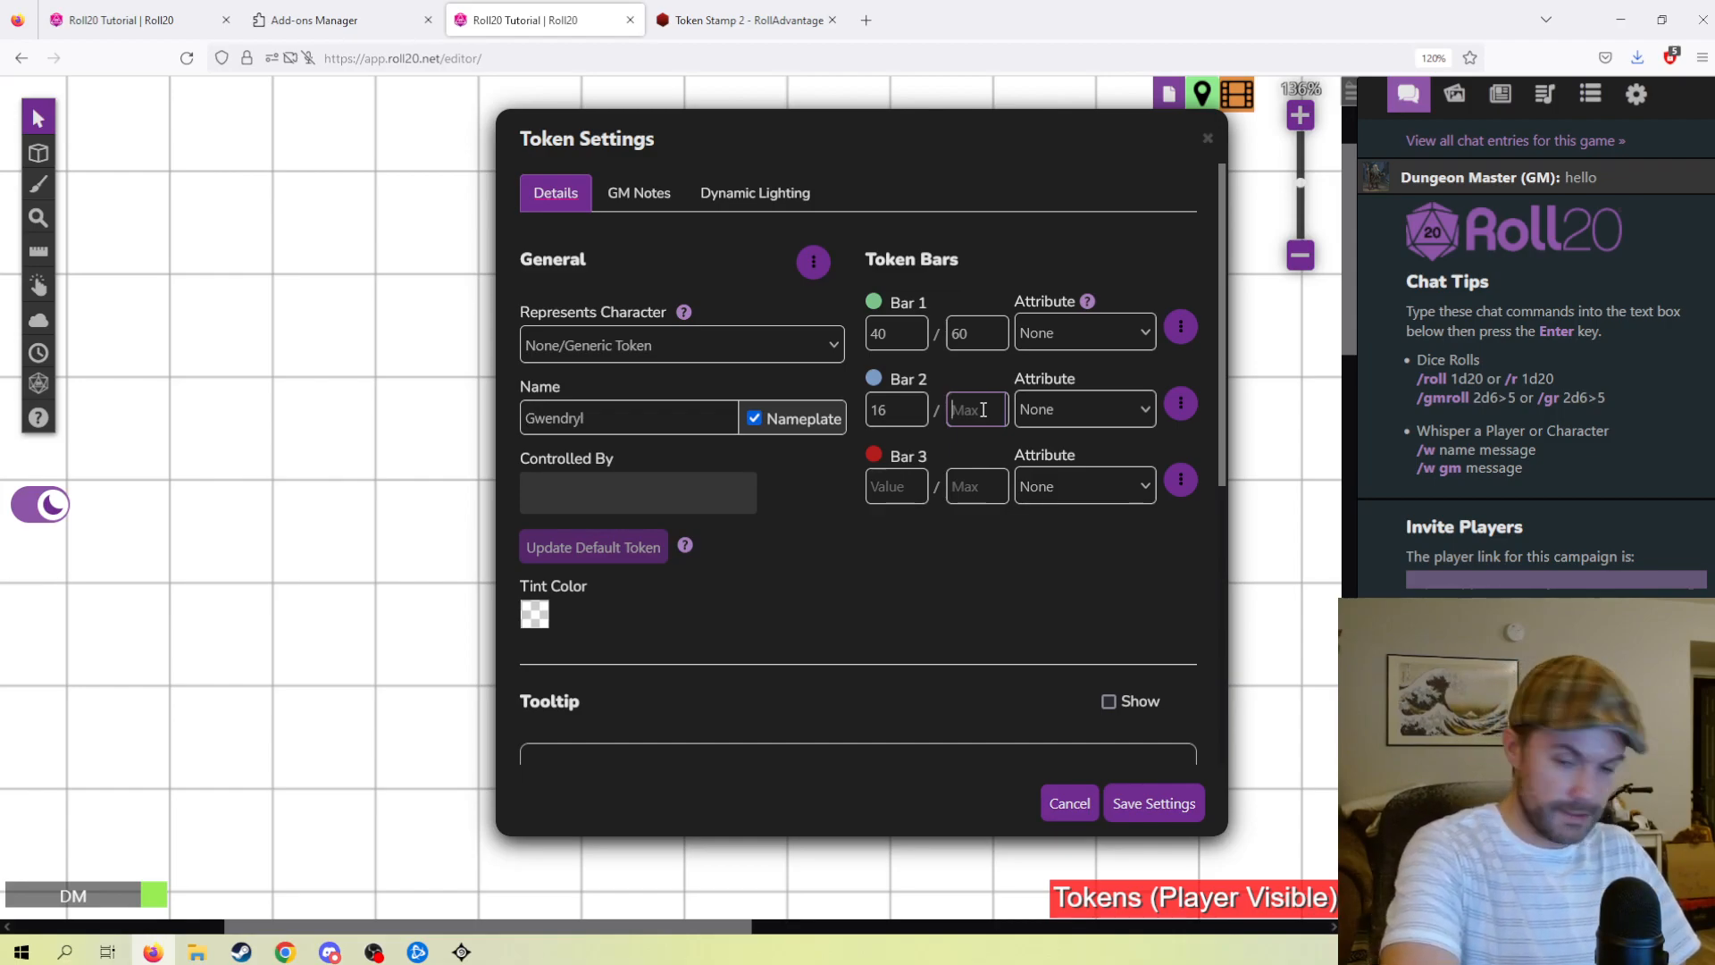
type("0AX")
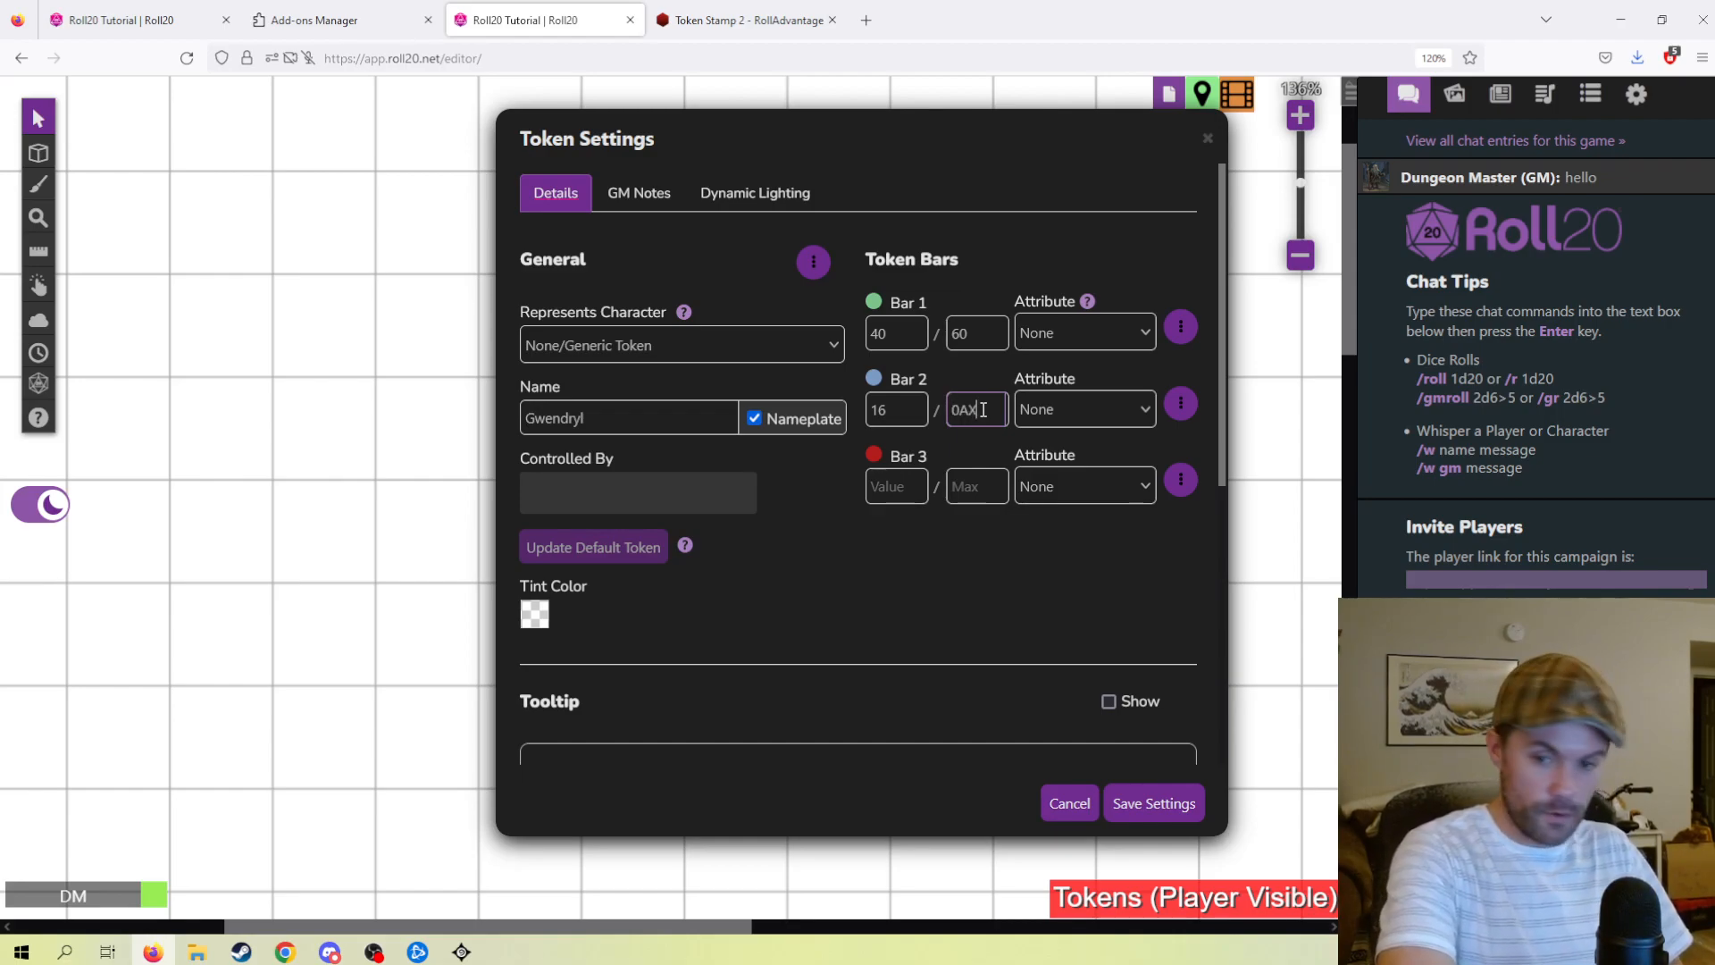
key("BackSpace")
type("C")
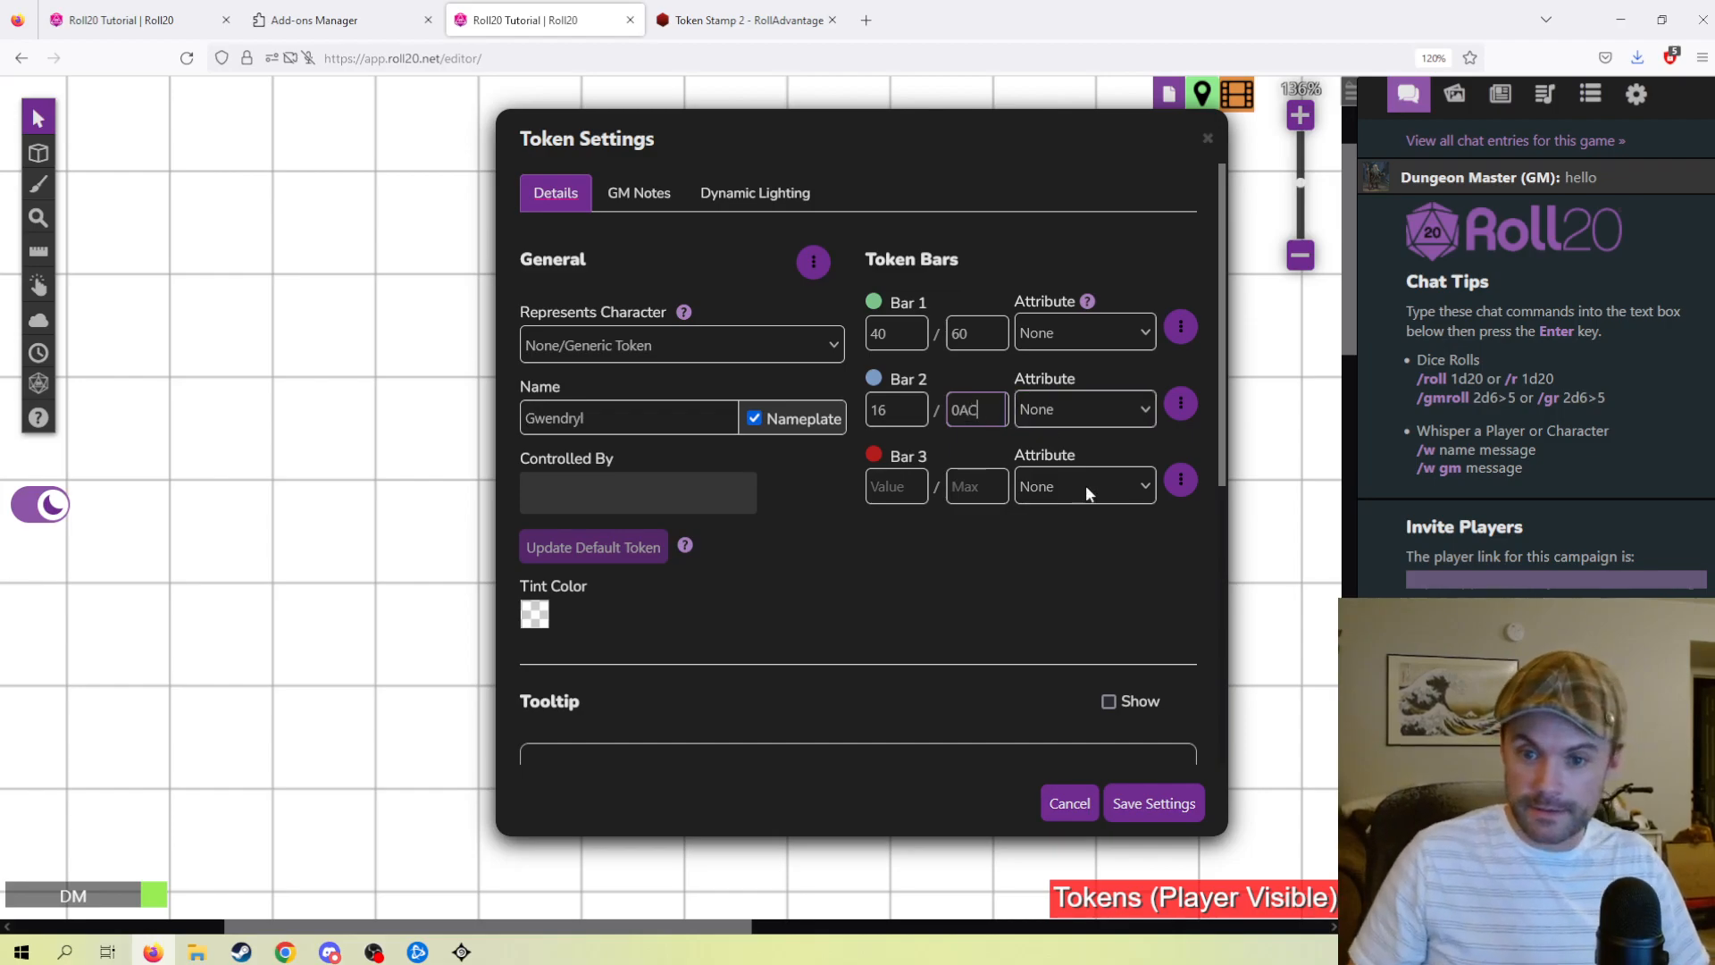
left_click(1153, 803)
scroll(665, 486, "up", 3)
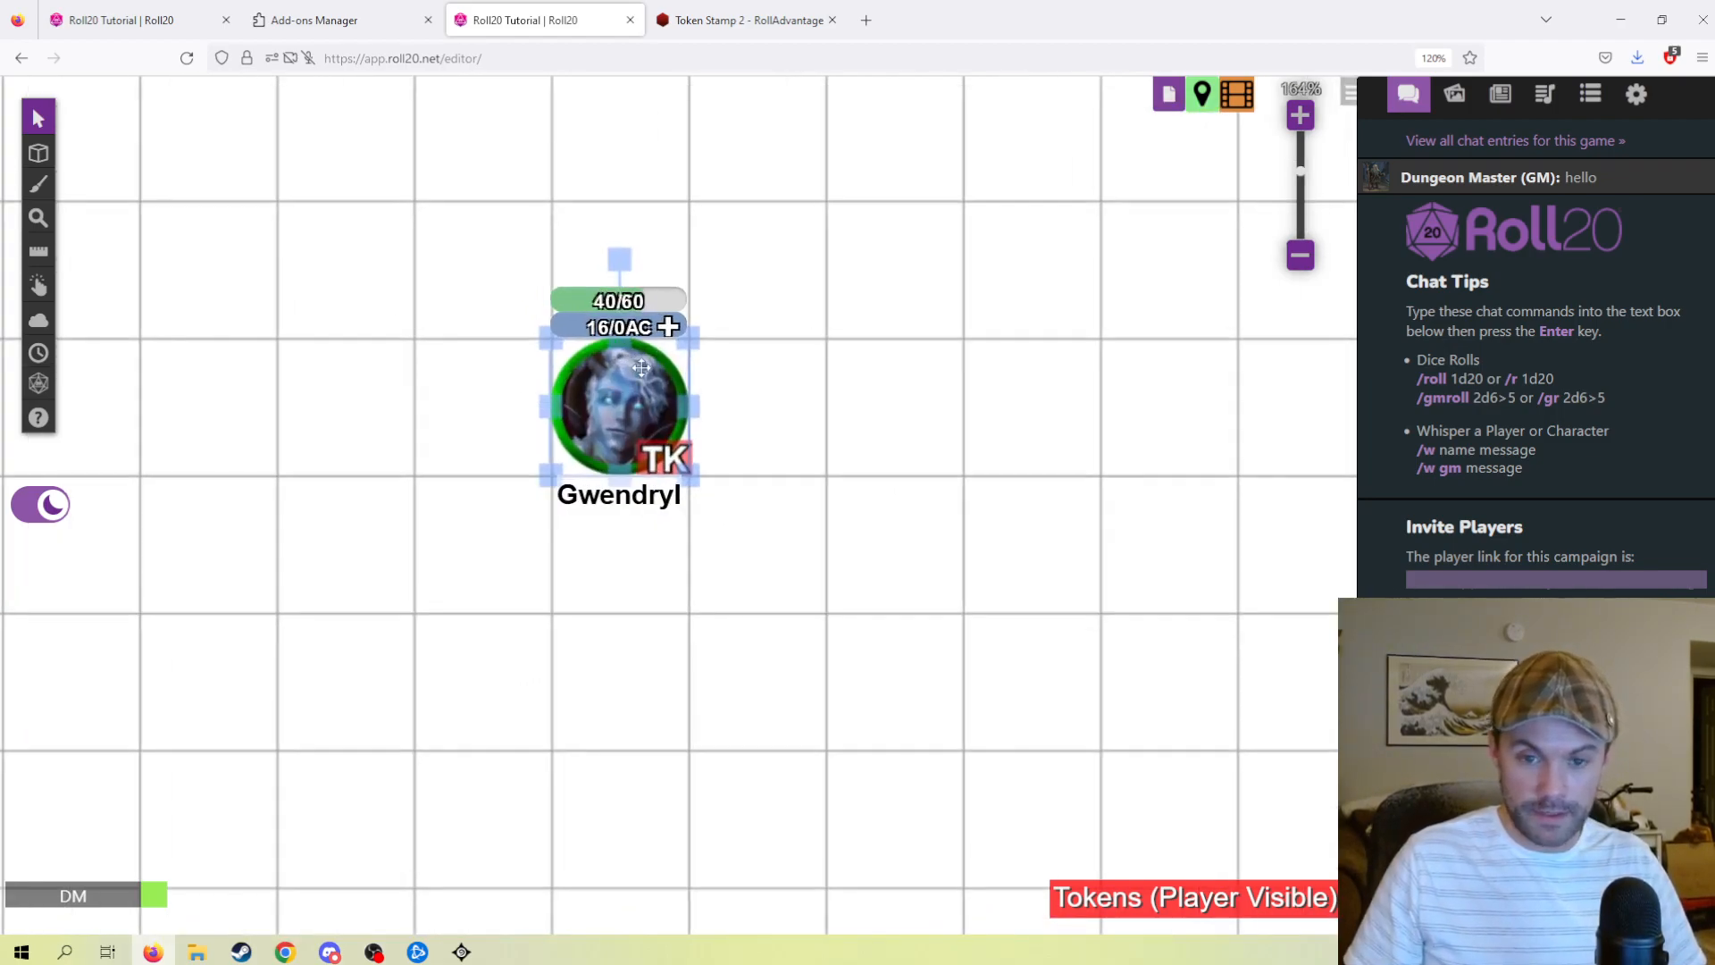
- Remove the leading zero from the Bar 2 maximum so it reads AC, and save the settings
double_click(645, 421)
double_click(998, 409)
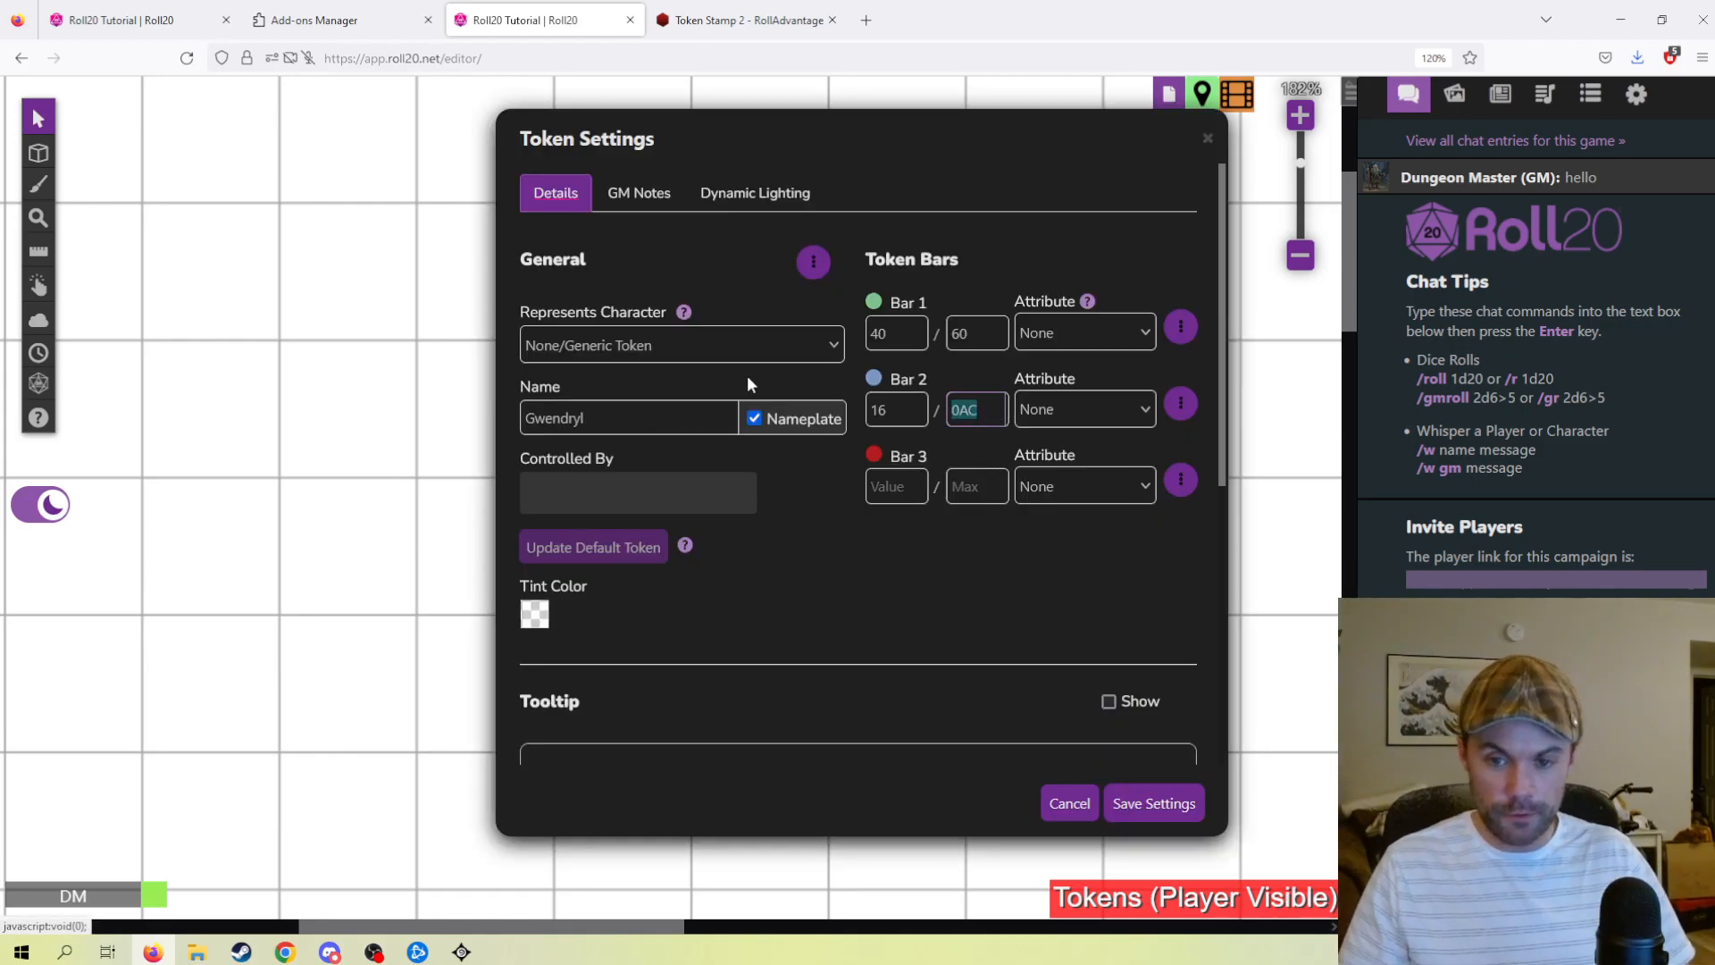
left_click(949, 409)
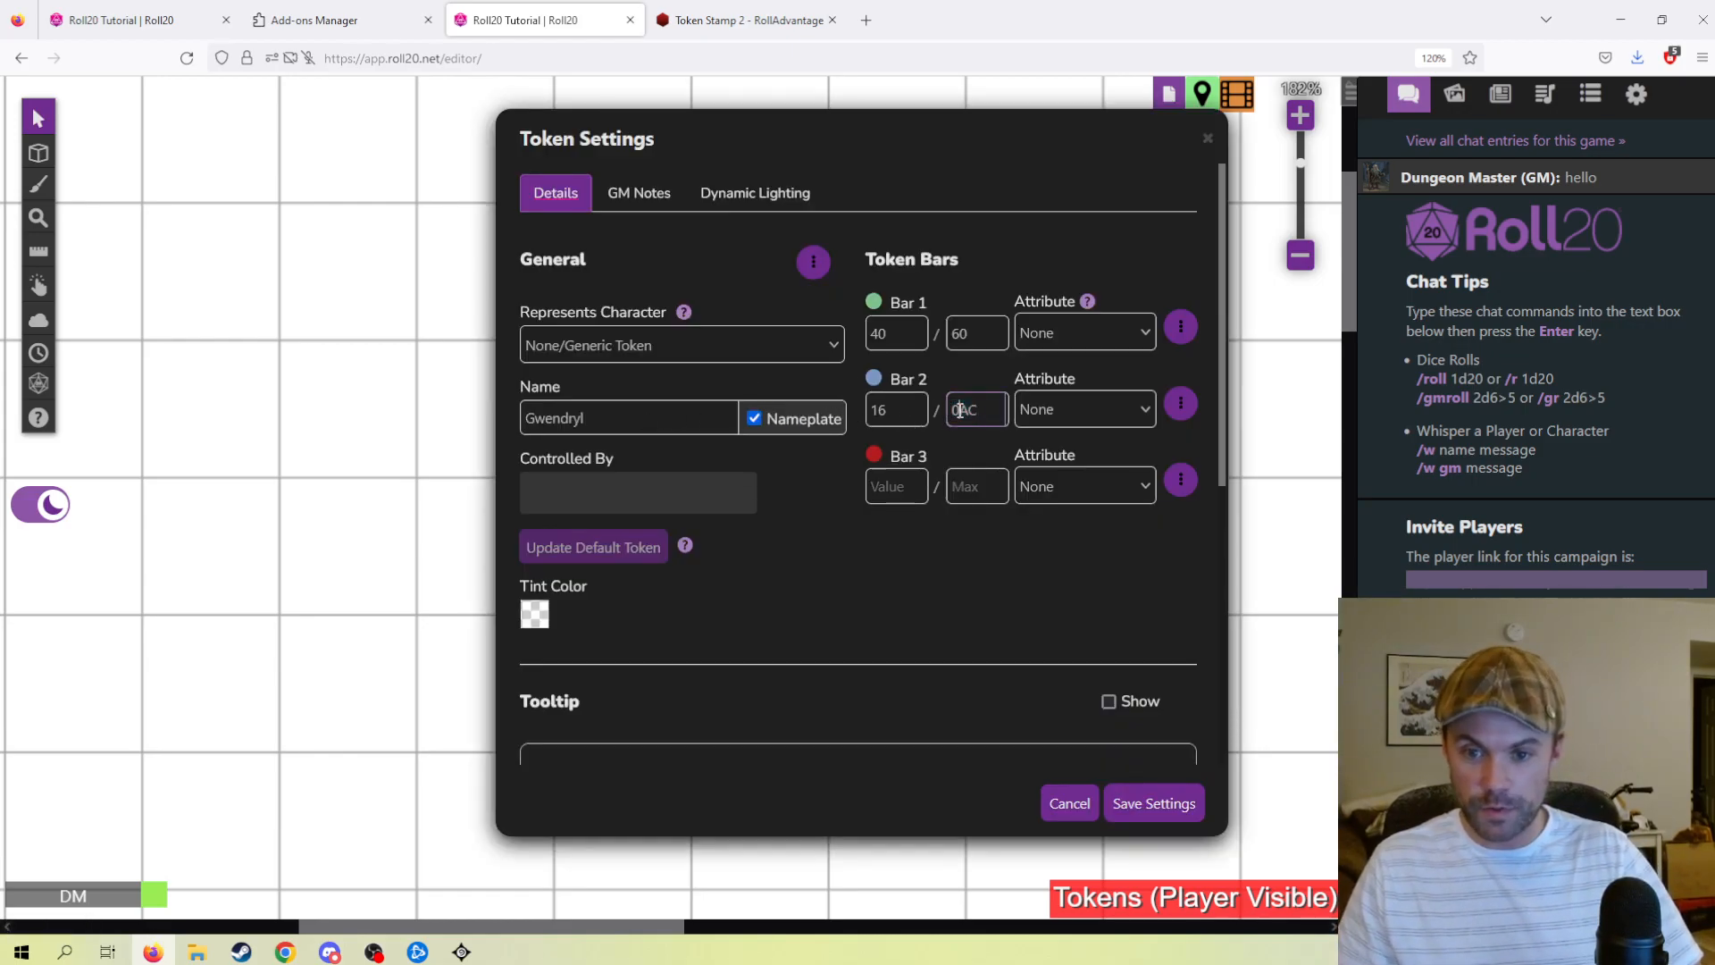
key("Delete")
left_click(1152, 801)
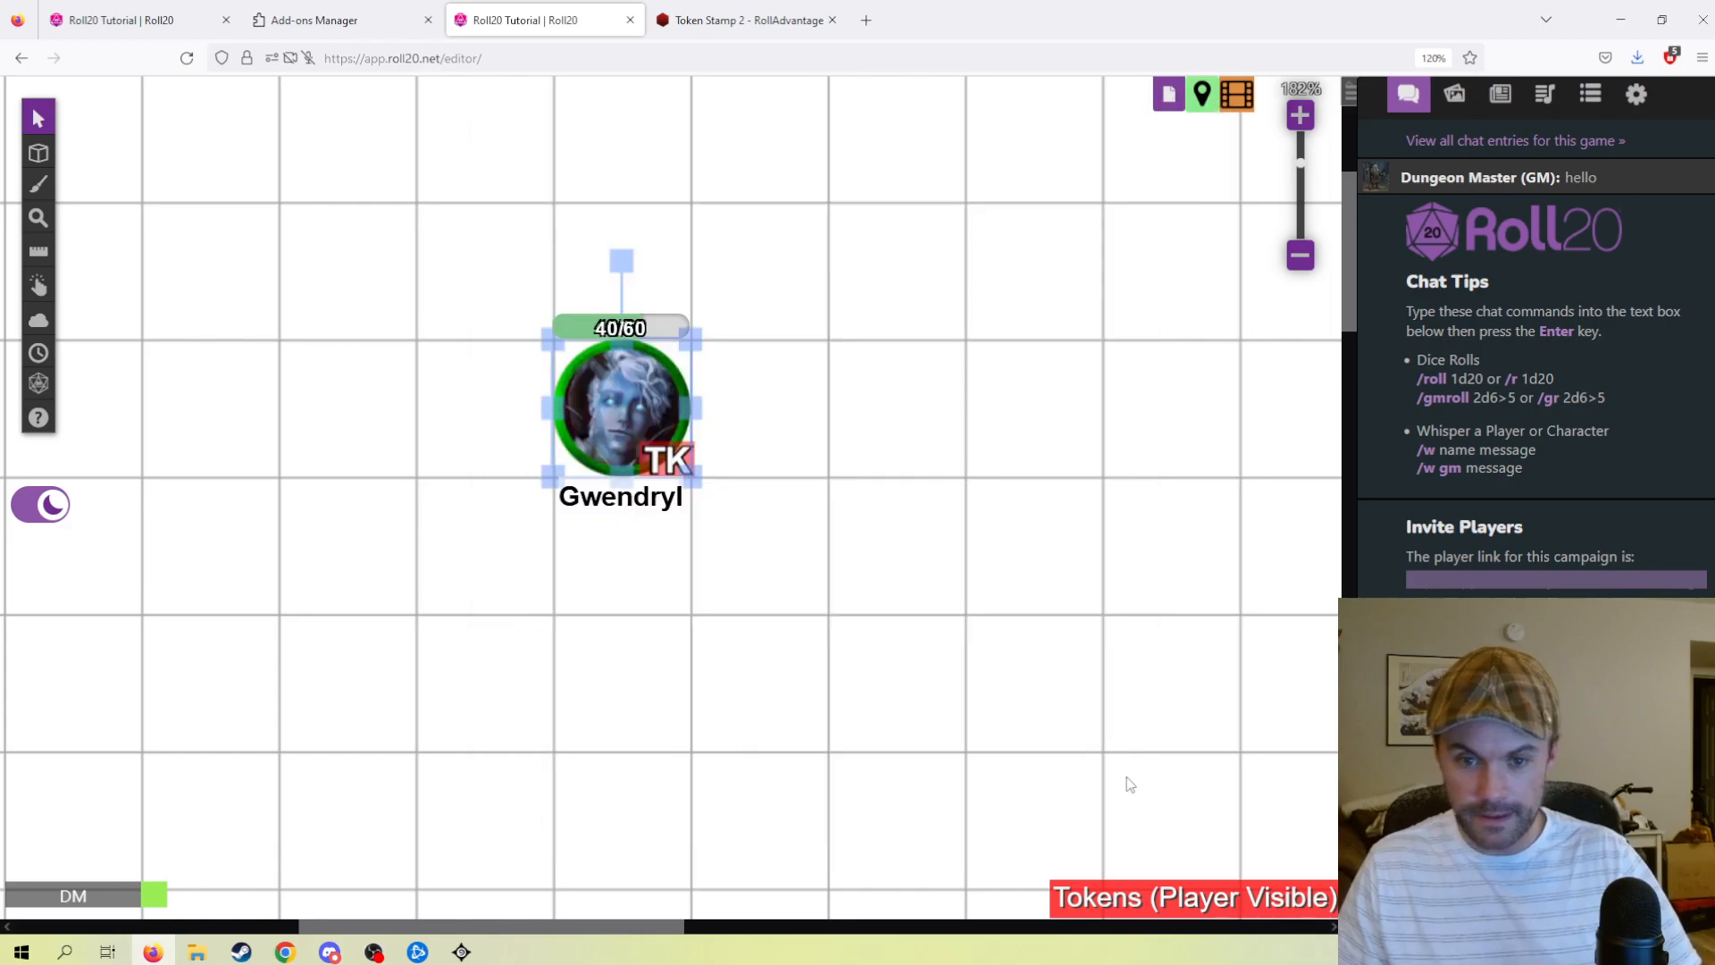
- Clear both the value and the maximum of the token's Bar 2
double_click(623, 392)
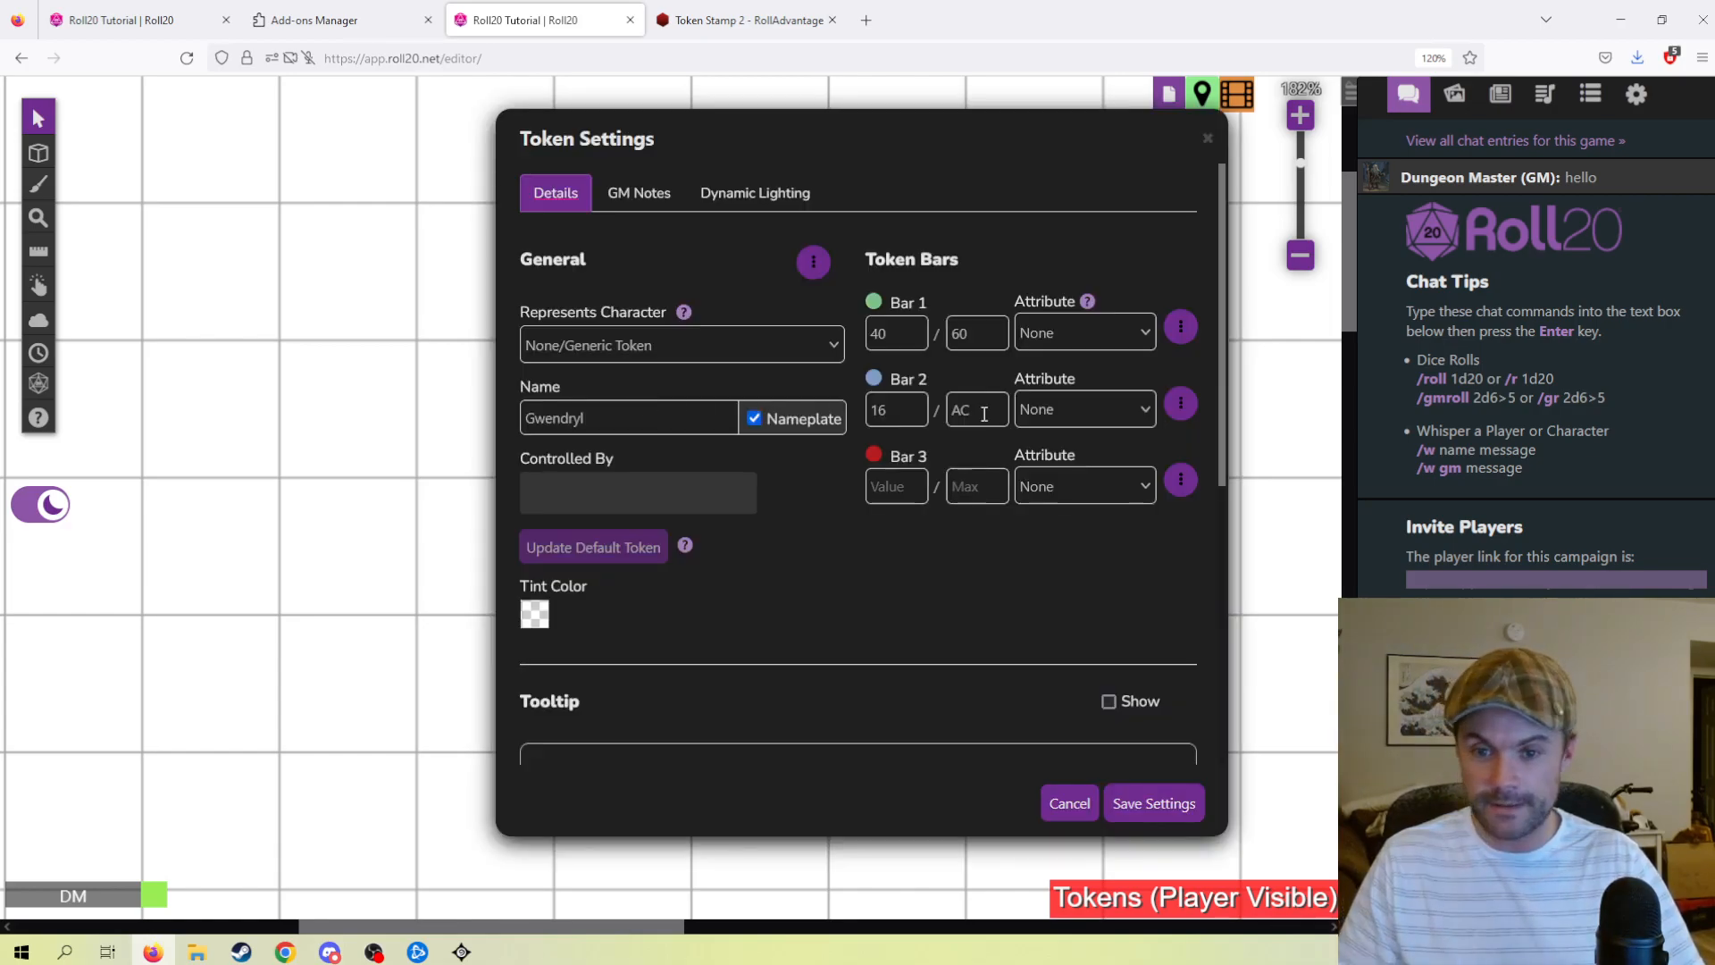
left_click(978, 411)
double_click(897, 404)
key("BackSpace")
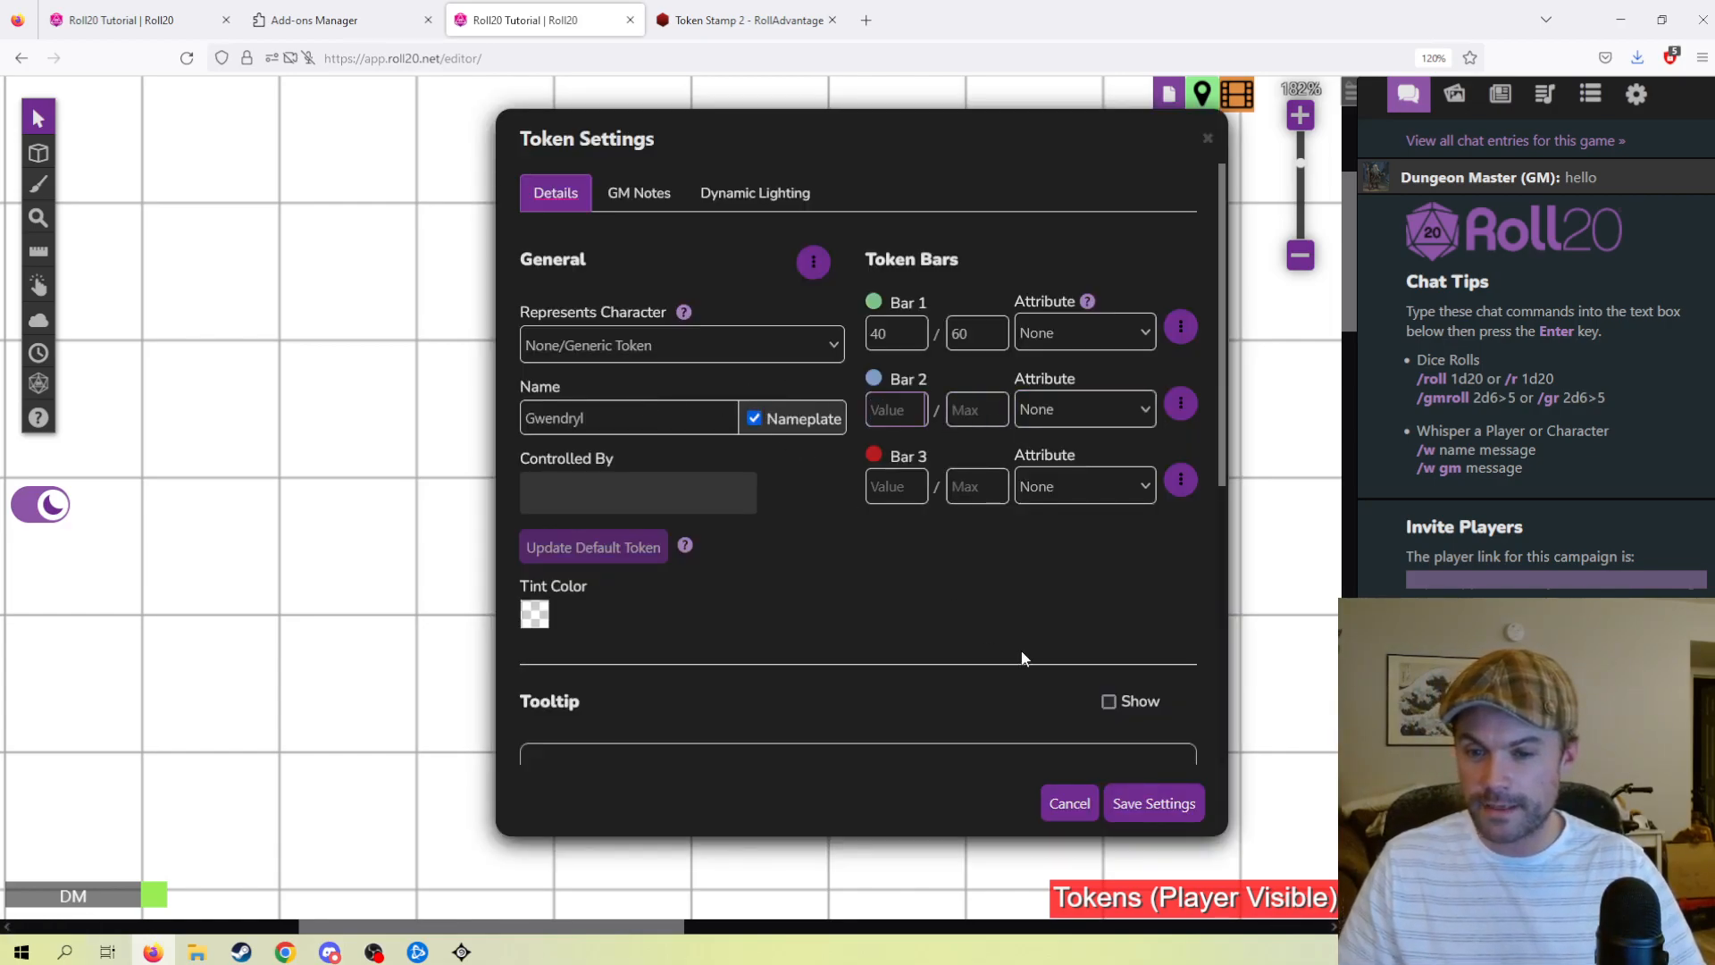
- Examine the token's bar attribute help, GM Notes editor, and Dynamic Lighting options for vision and emitted light
mouse_move(1089, 303)
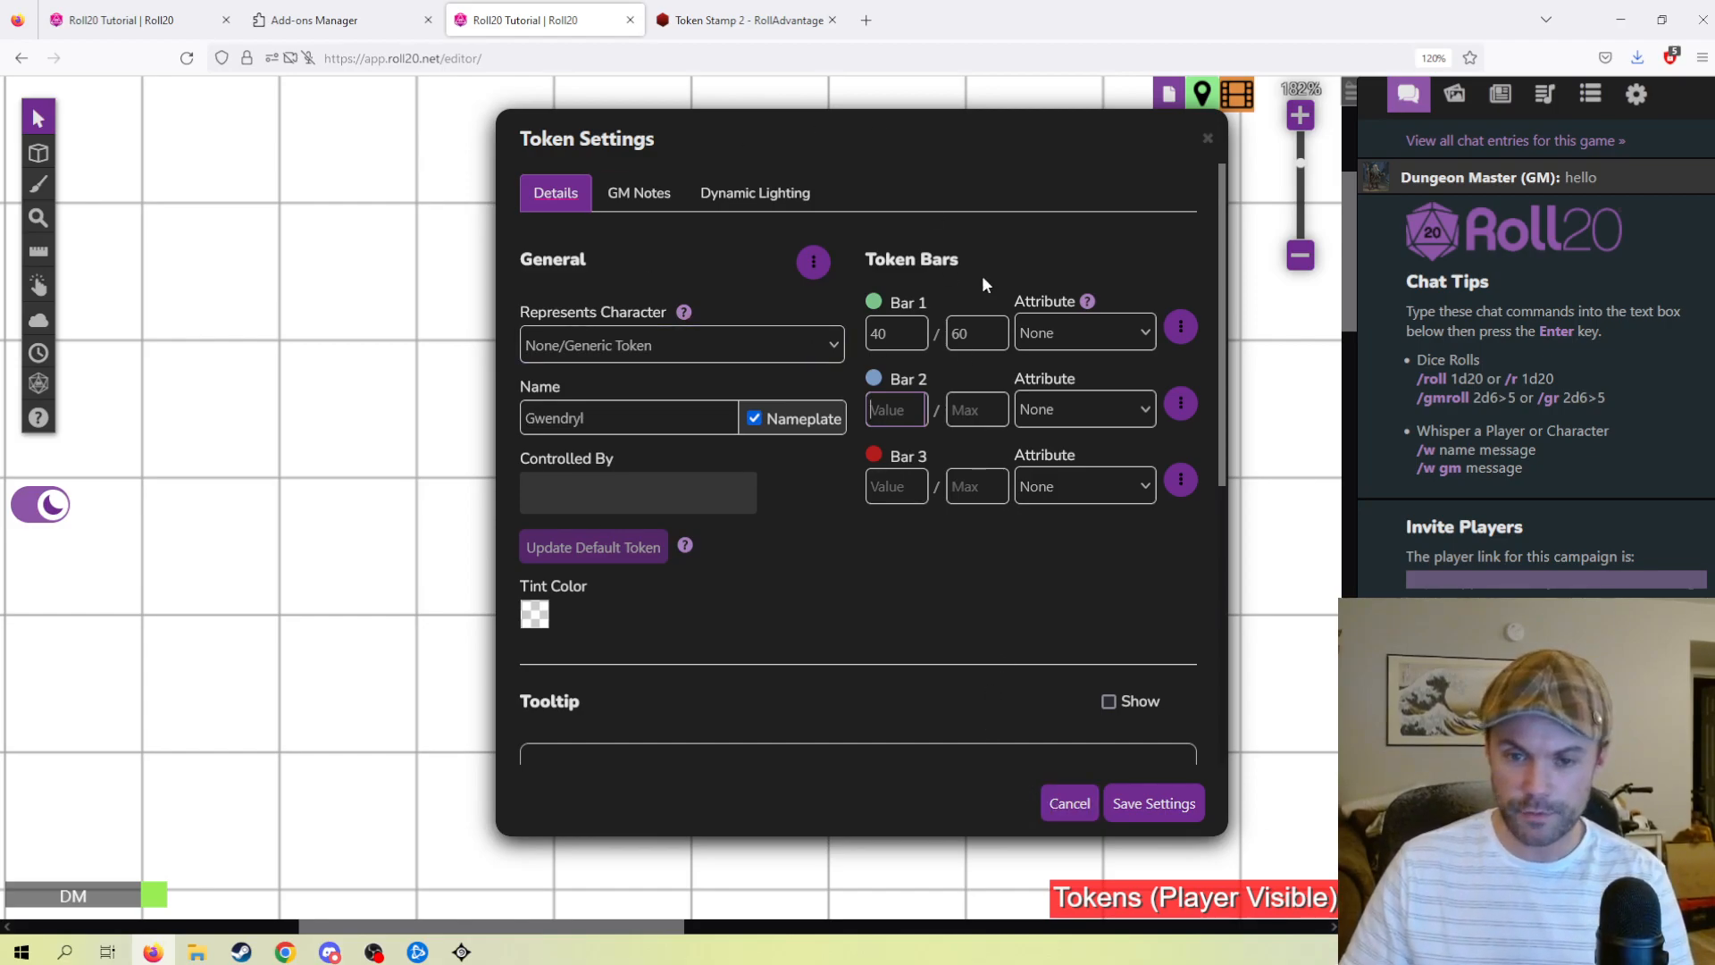
left_click(638, 202)
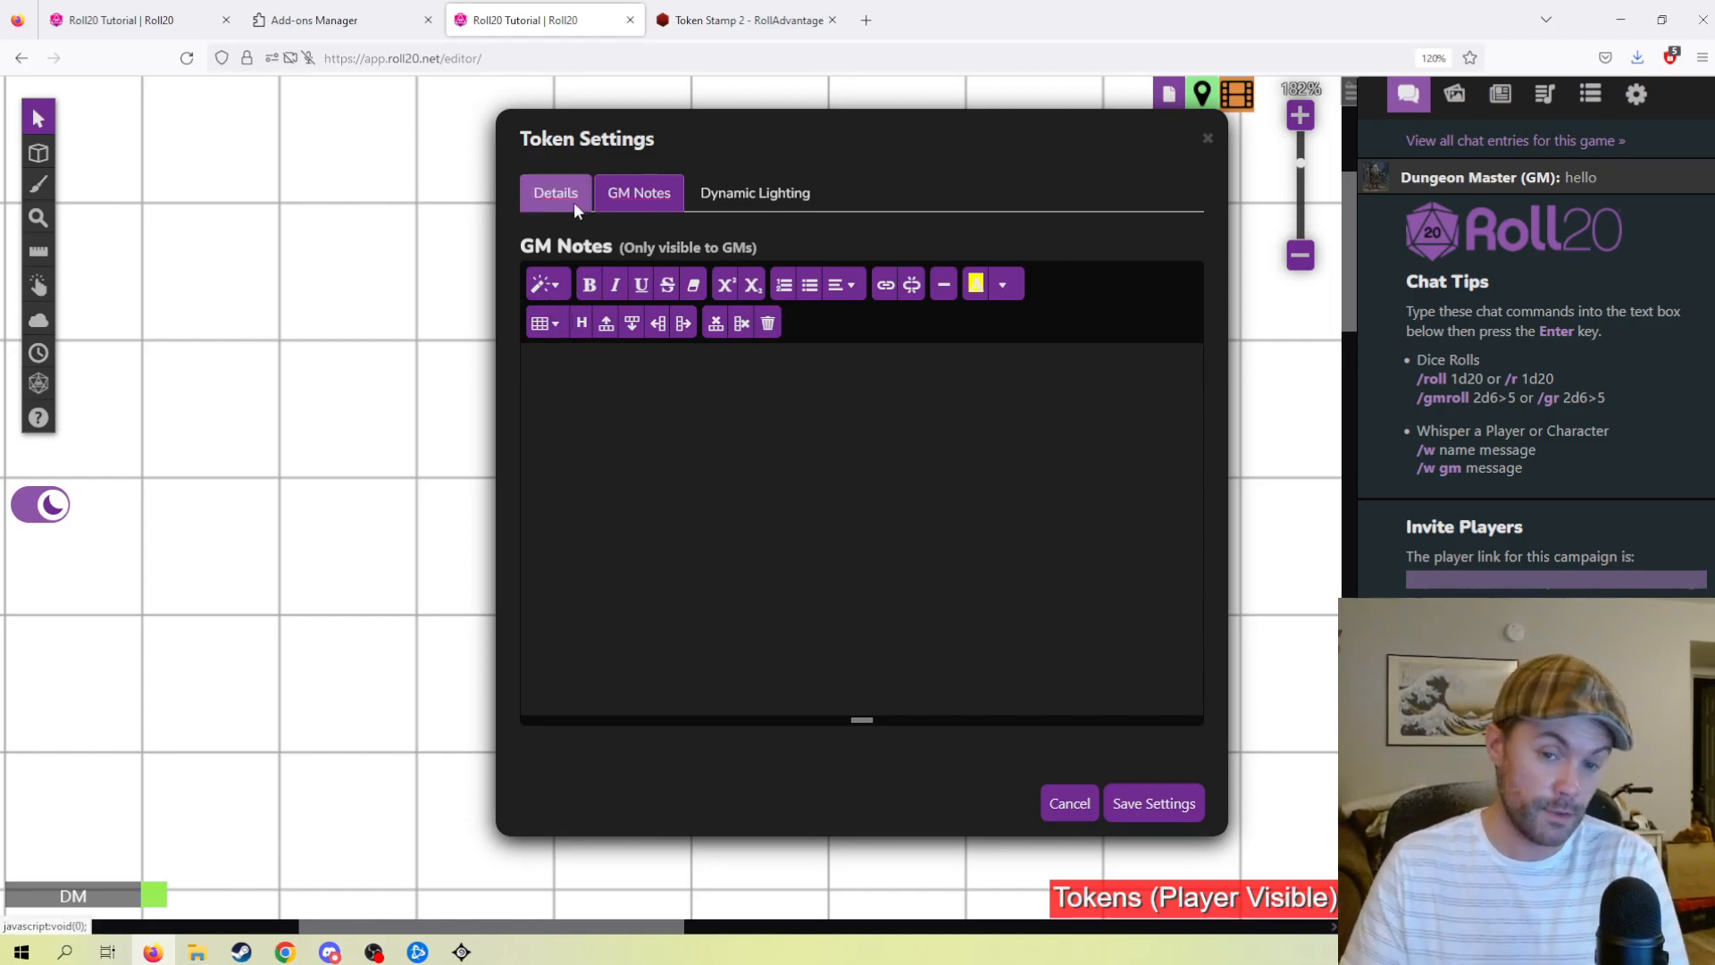
left_click(746, 195)
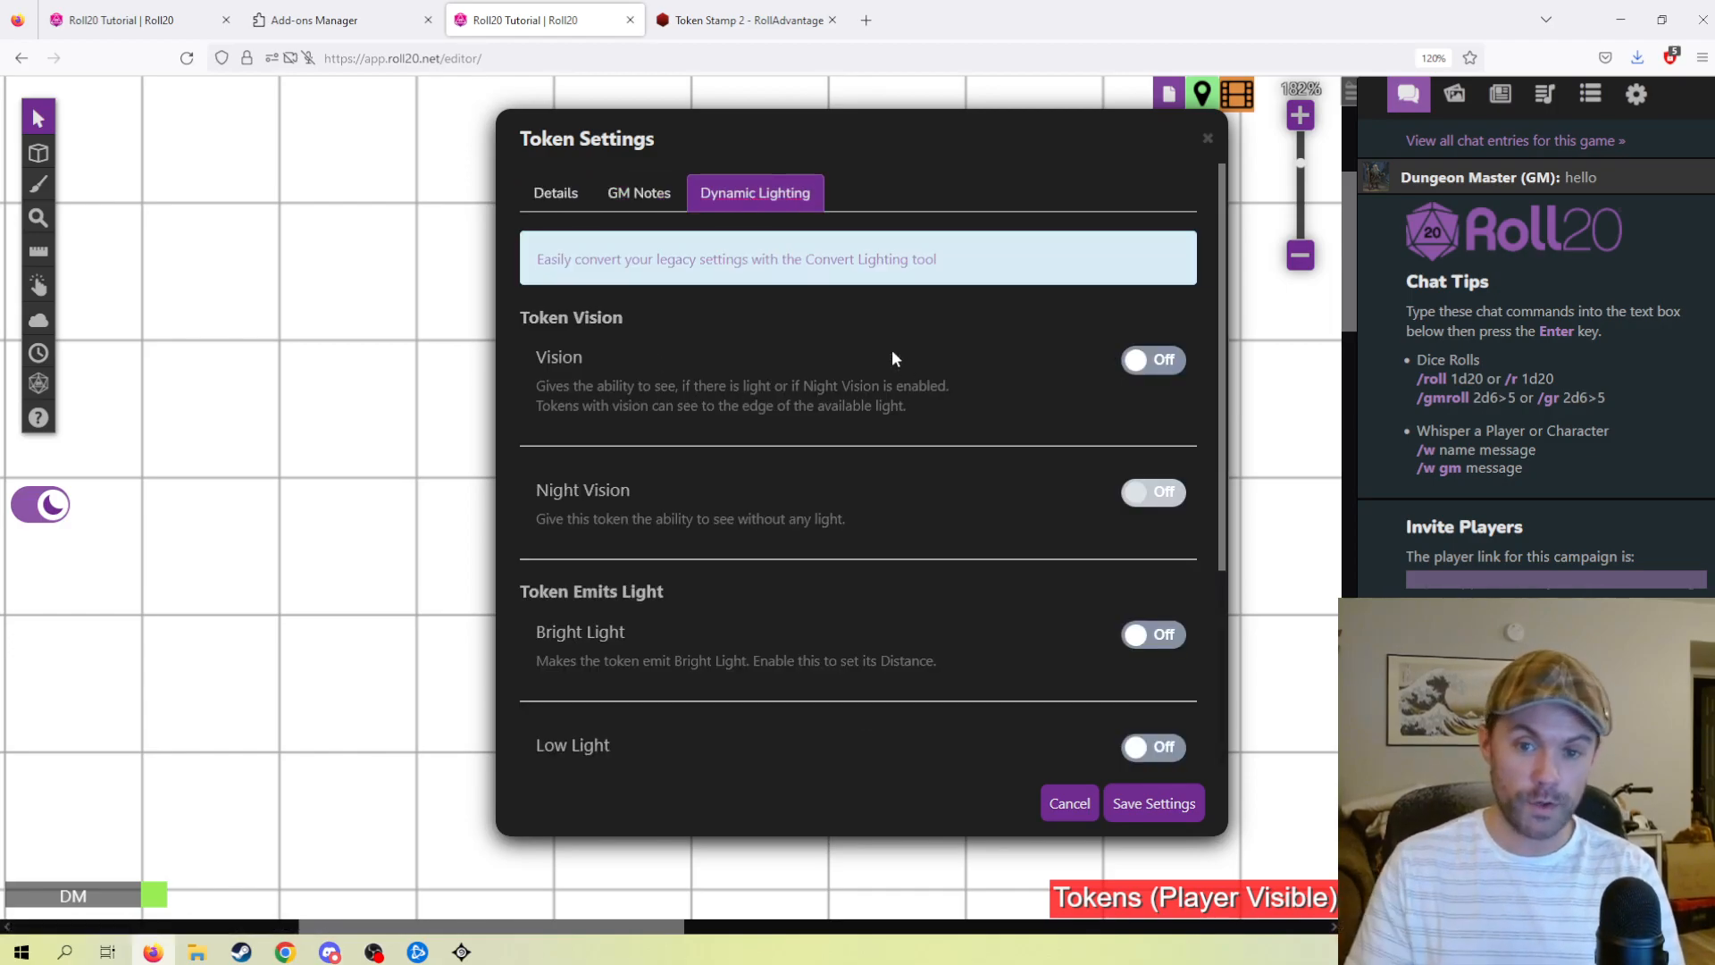
scroll(891, 393, "down", 3)
scroll(857, 456, "up", 3)
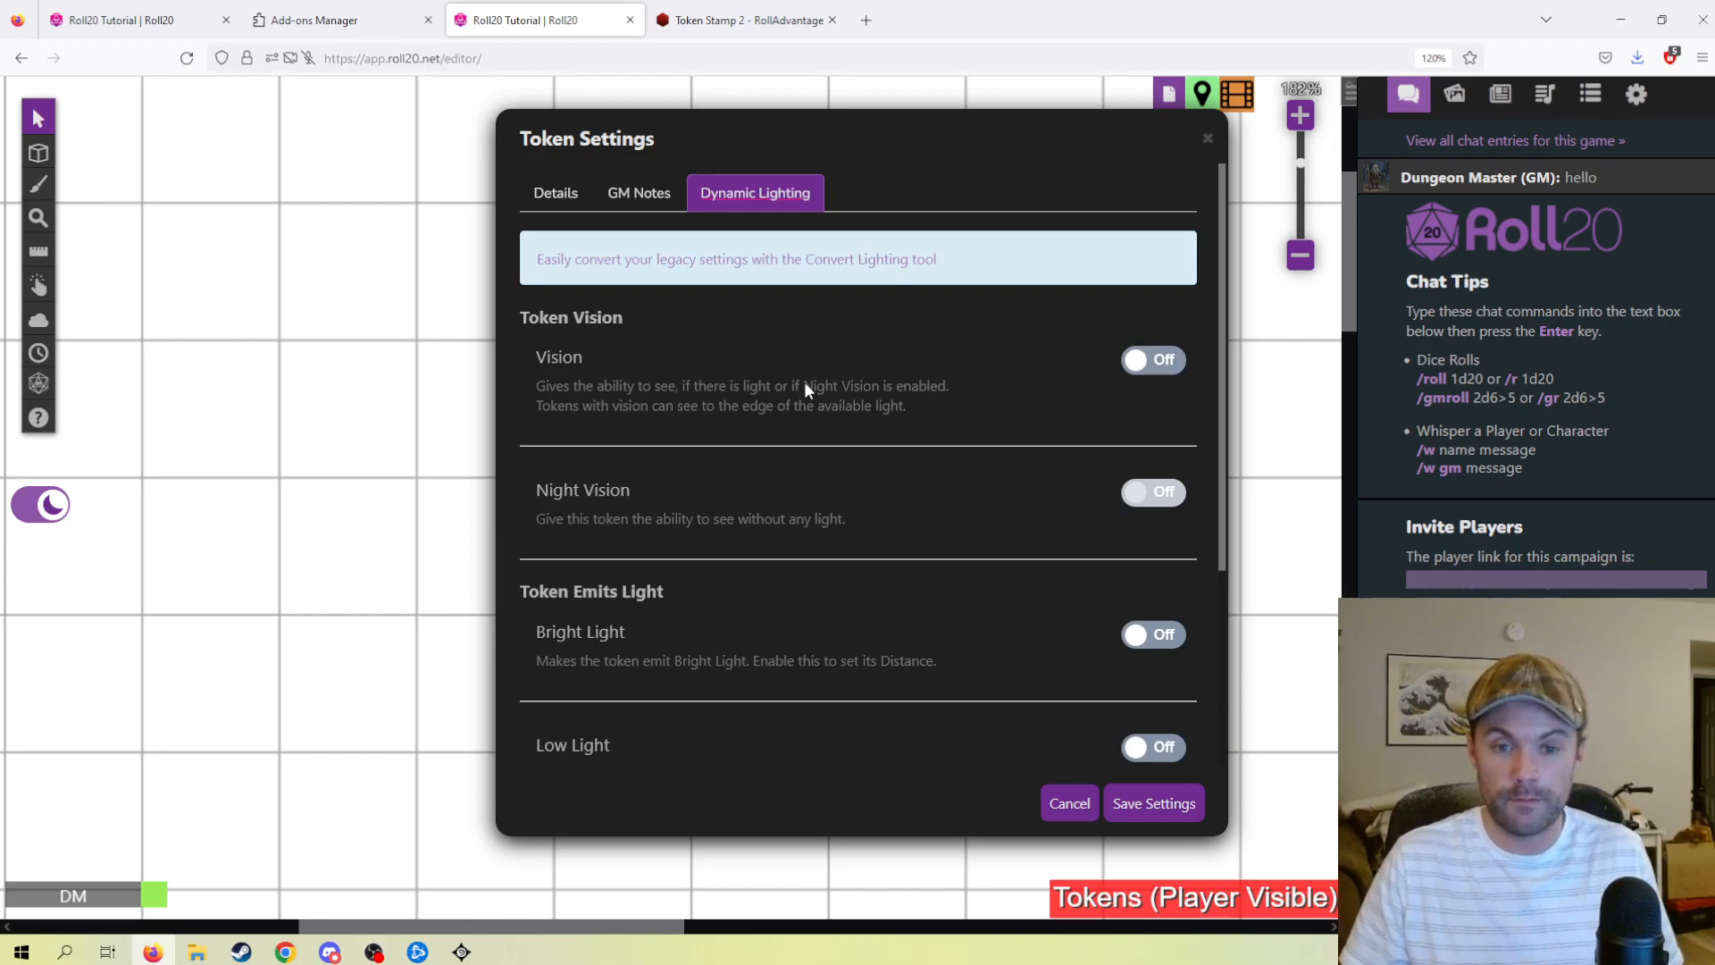
- Switch the token's Vision on and back off, and clear both the value and the maximum of Bar 1
left_click(1159, 367)
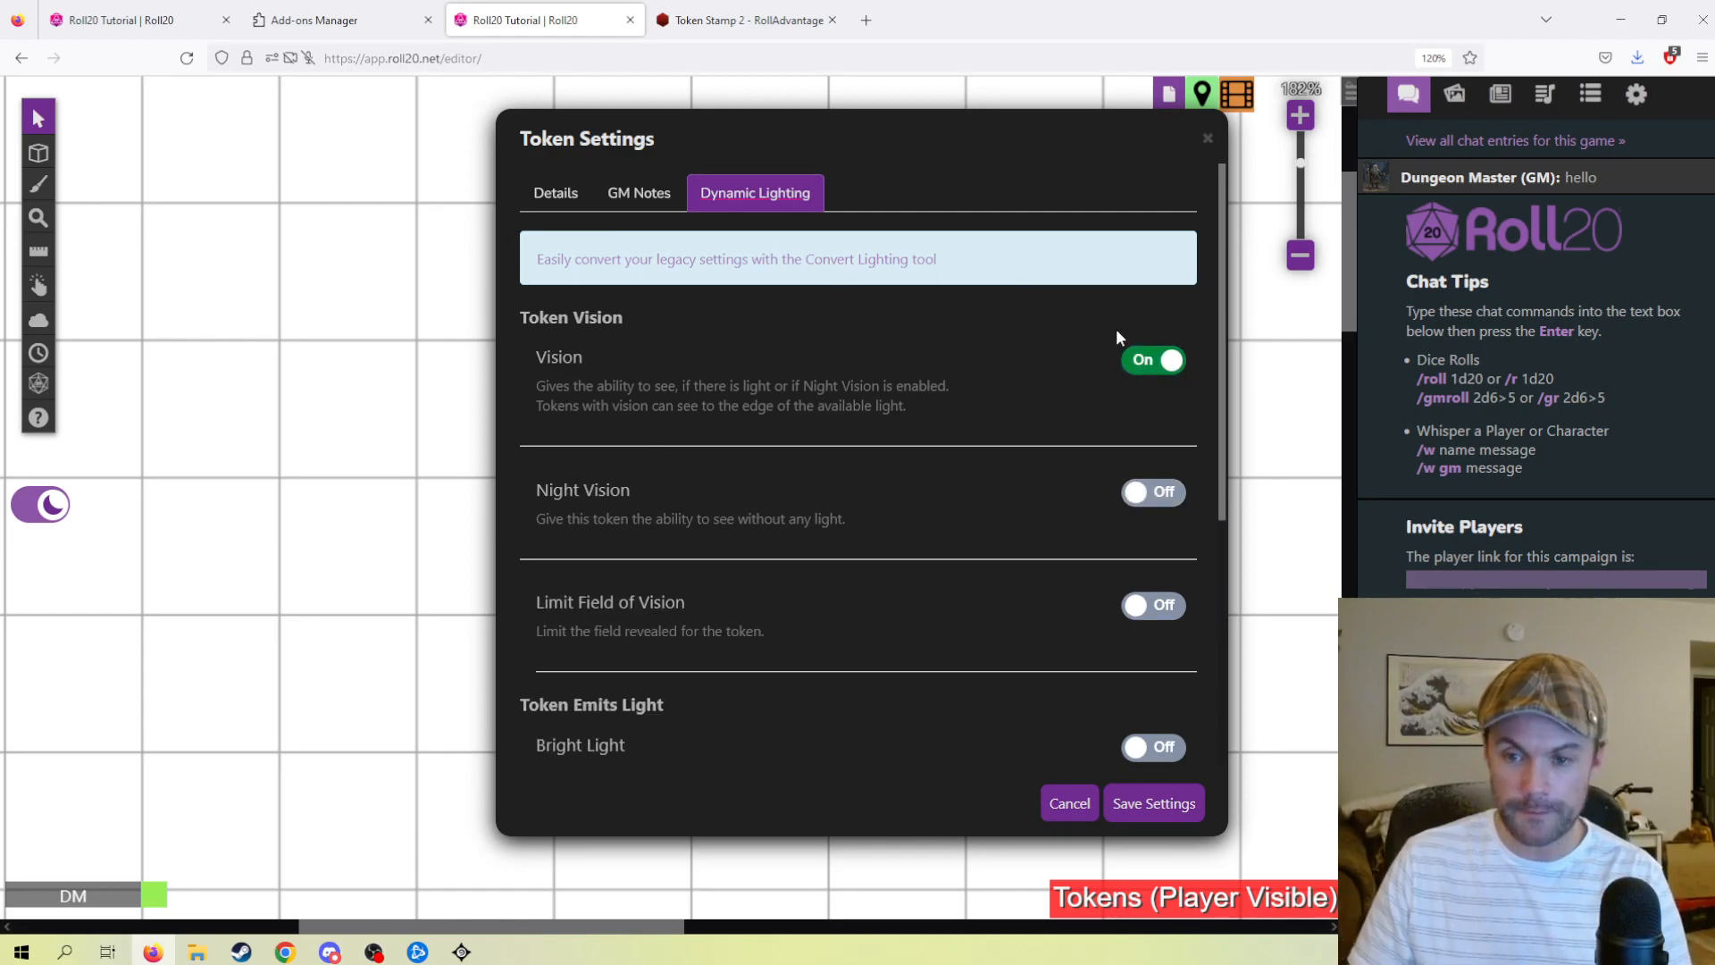
left_click(1119, 356)
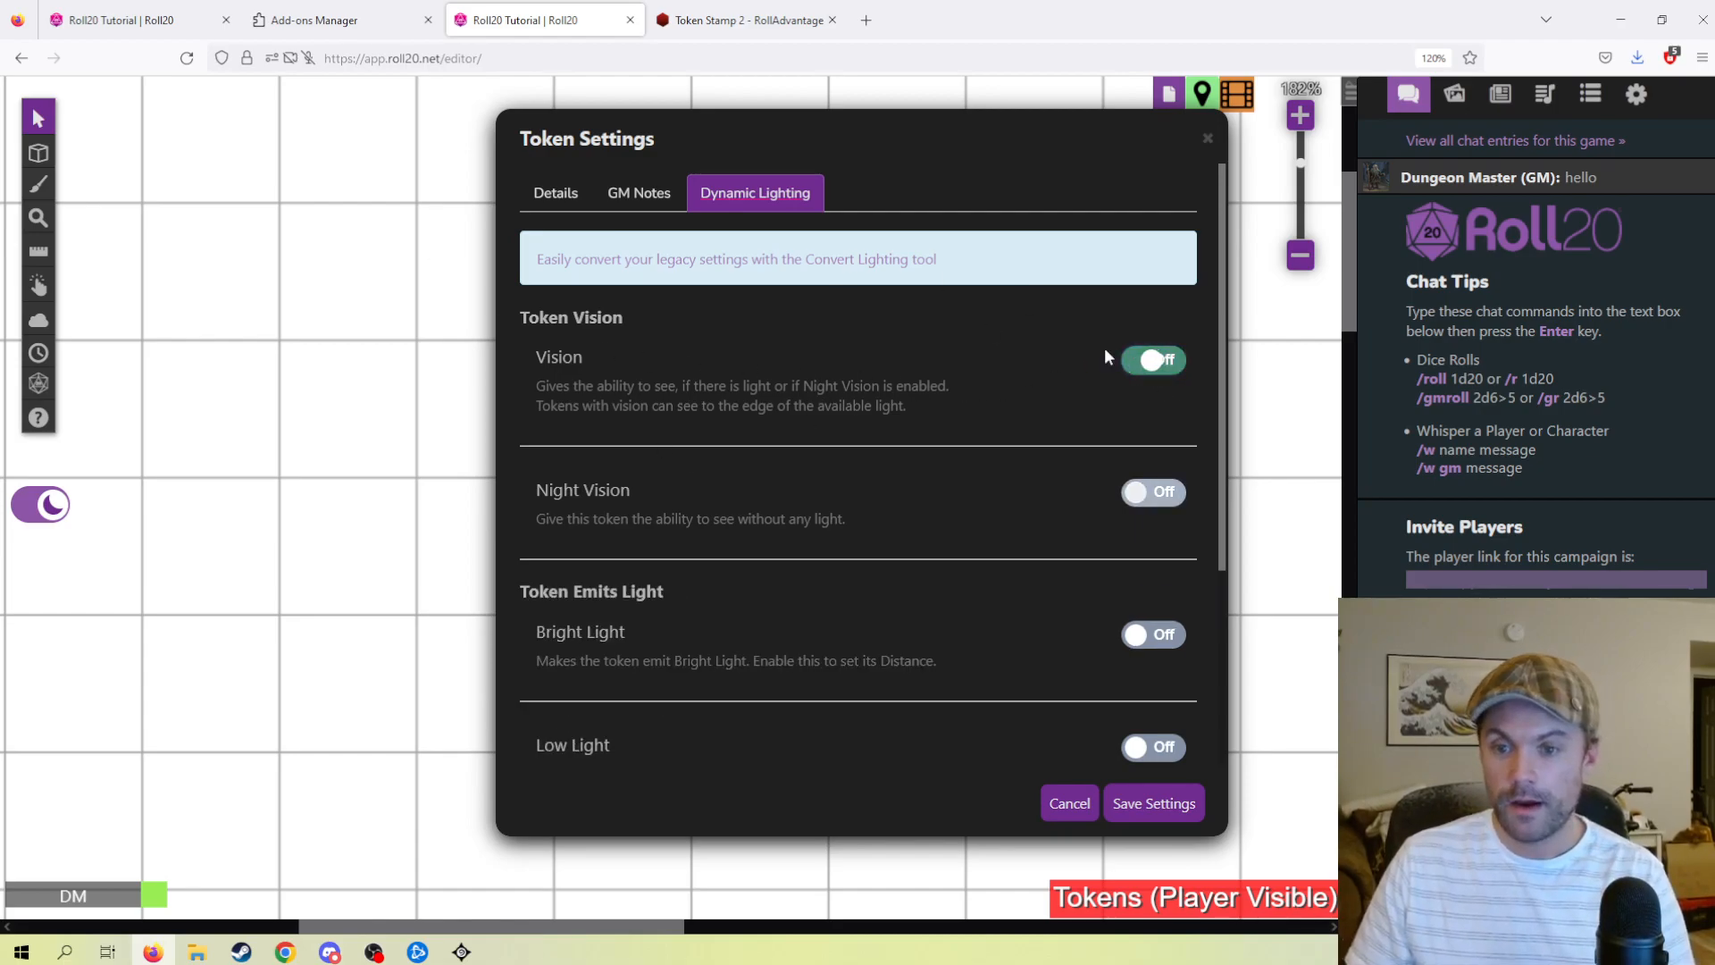
left_click(558, 193)
left_click(893, 334)
key("BackSpace")
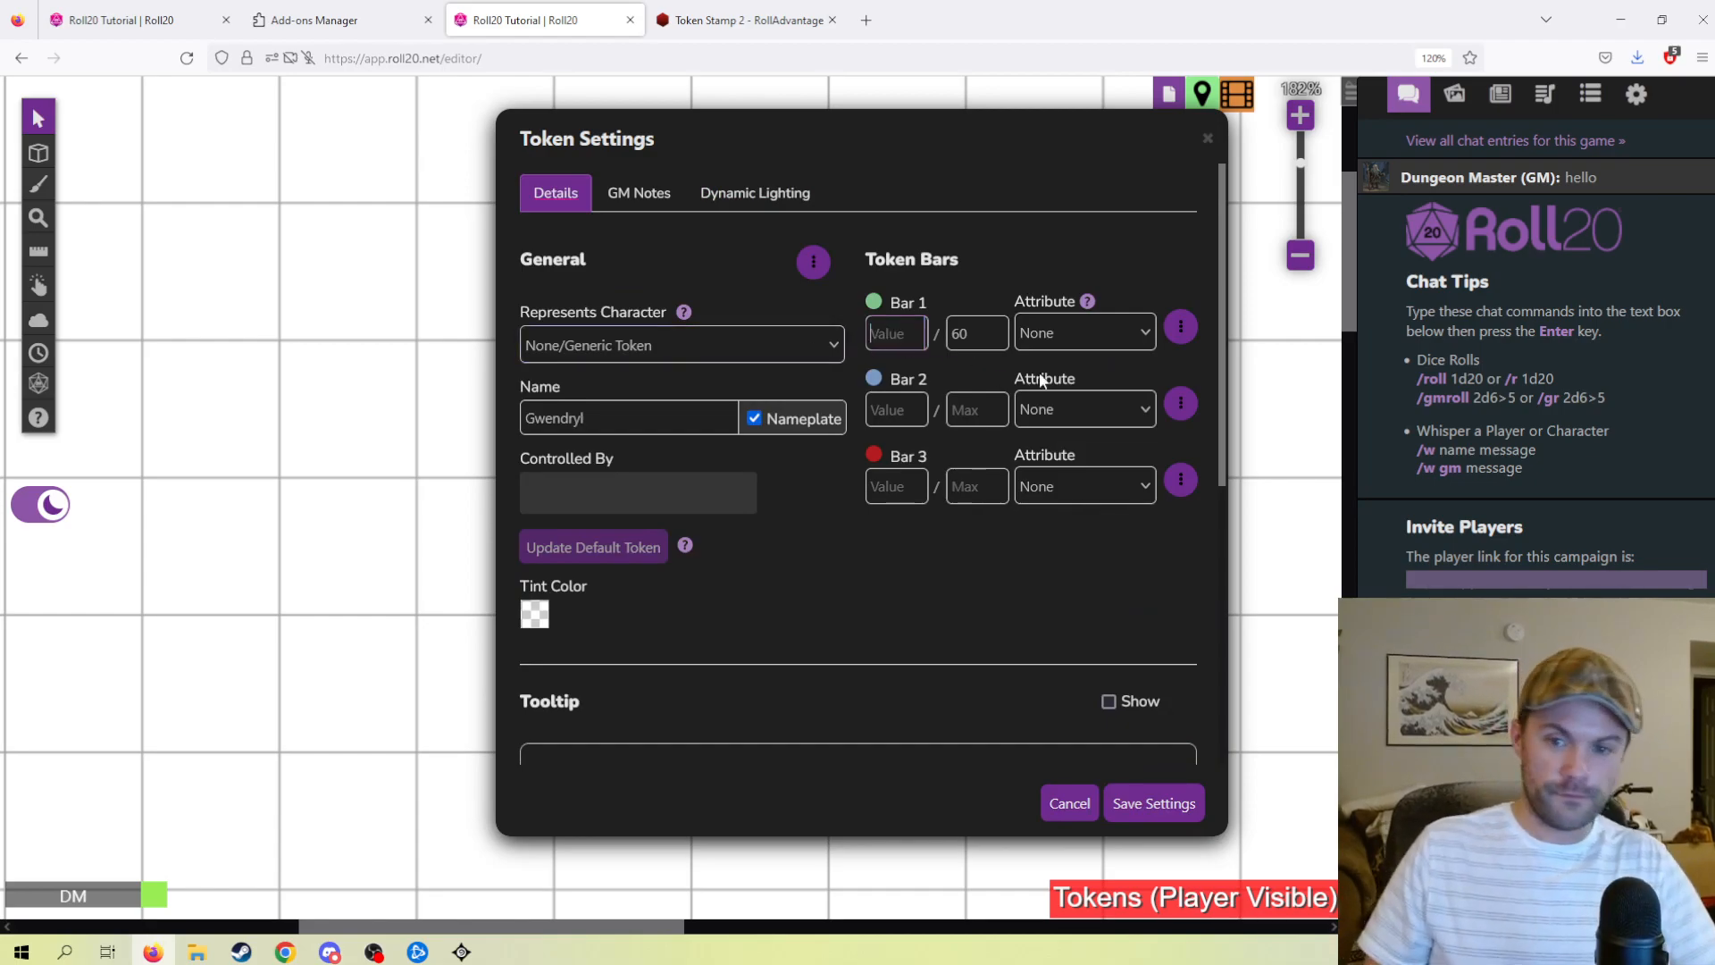
key("Tab")
key("BackSpace")
- Remove the players' Edit permission from the token's Aura 1, and discard the token settings changes
scroll(972, 606, "down", 5)
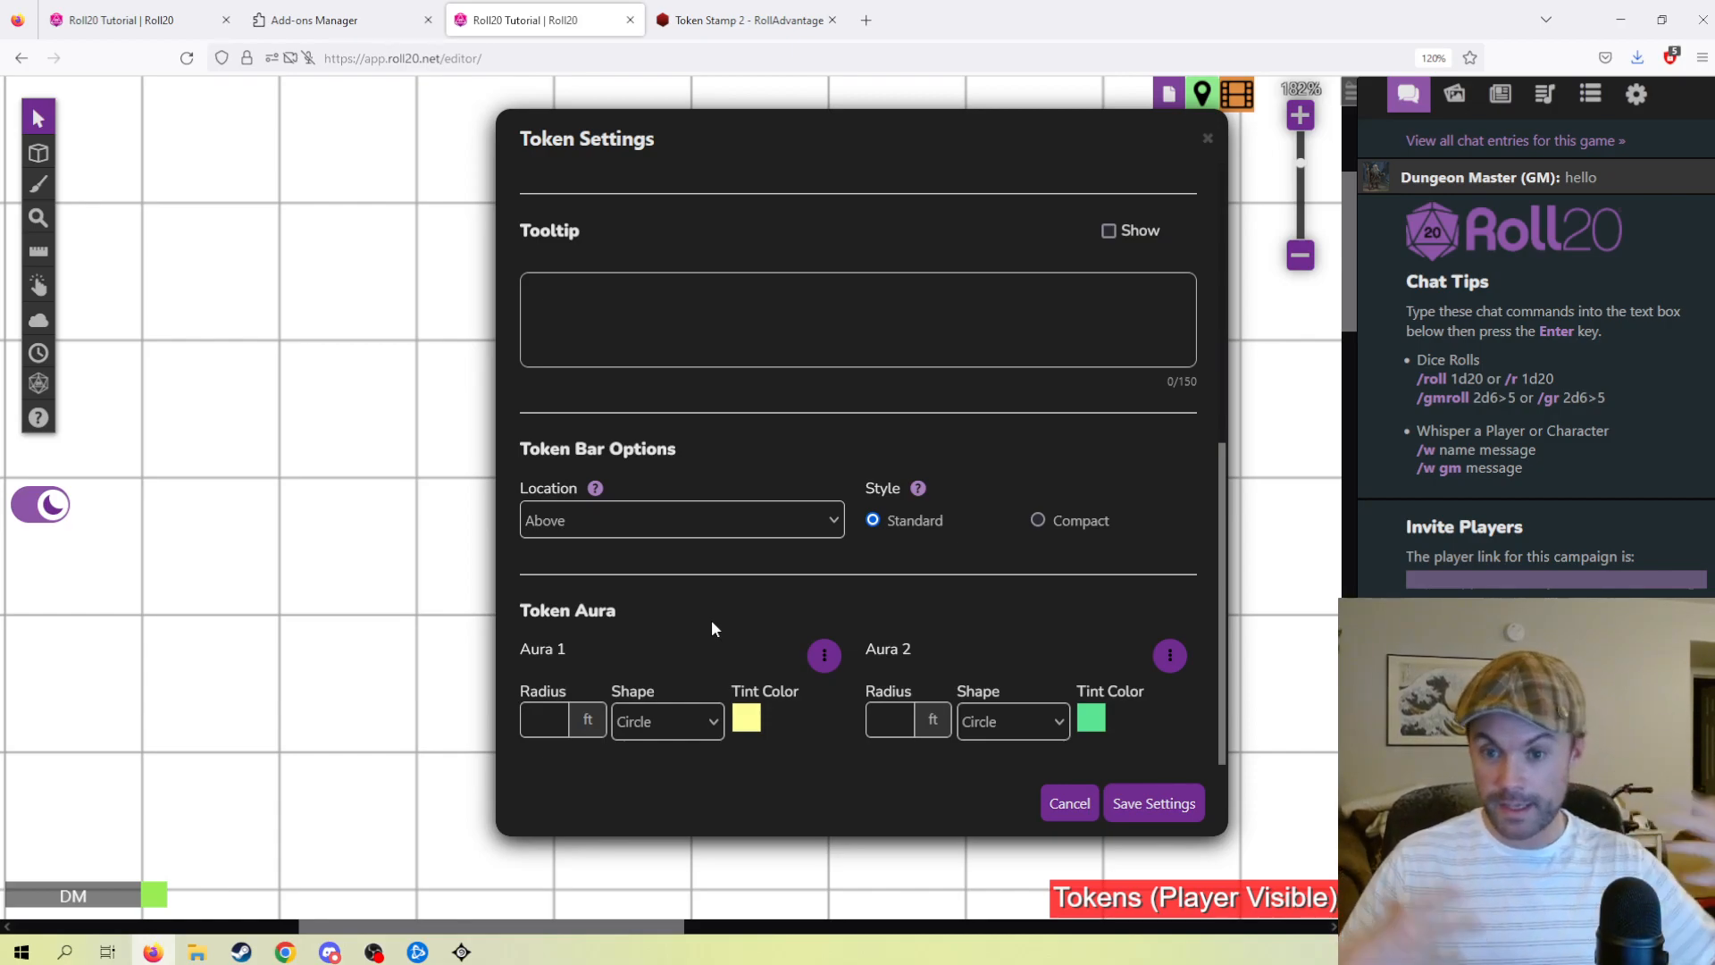
left_click(549, 720)
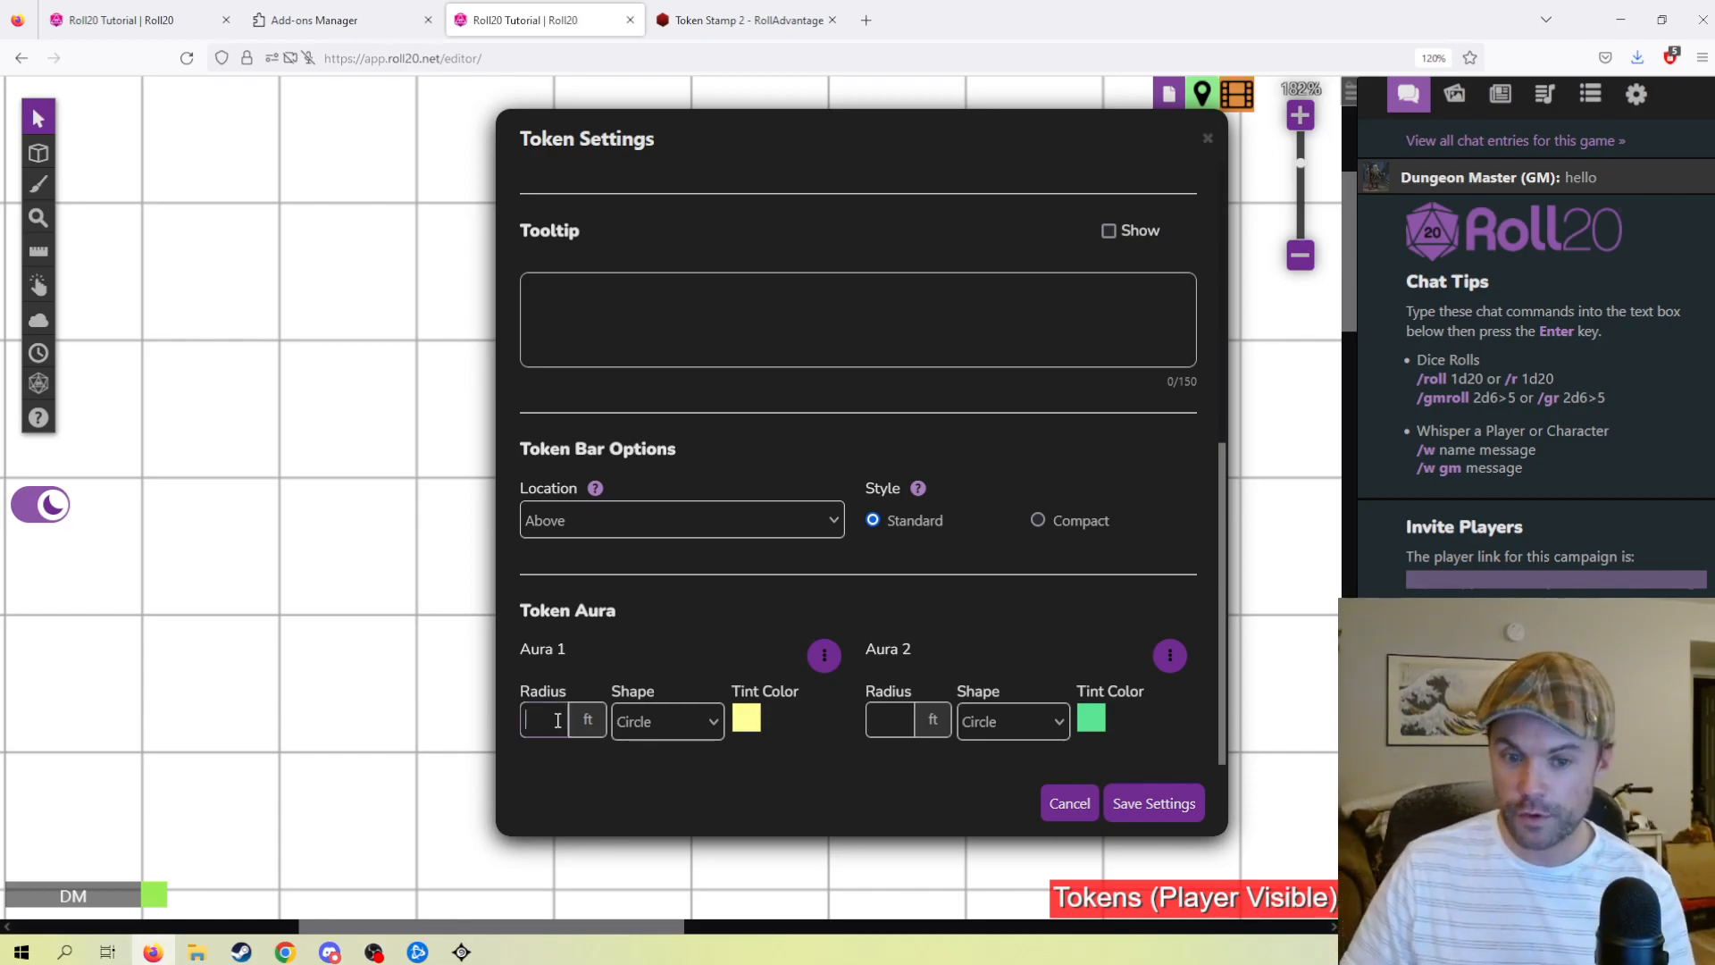
left_click(823, 654)
left_click(822, 657)
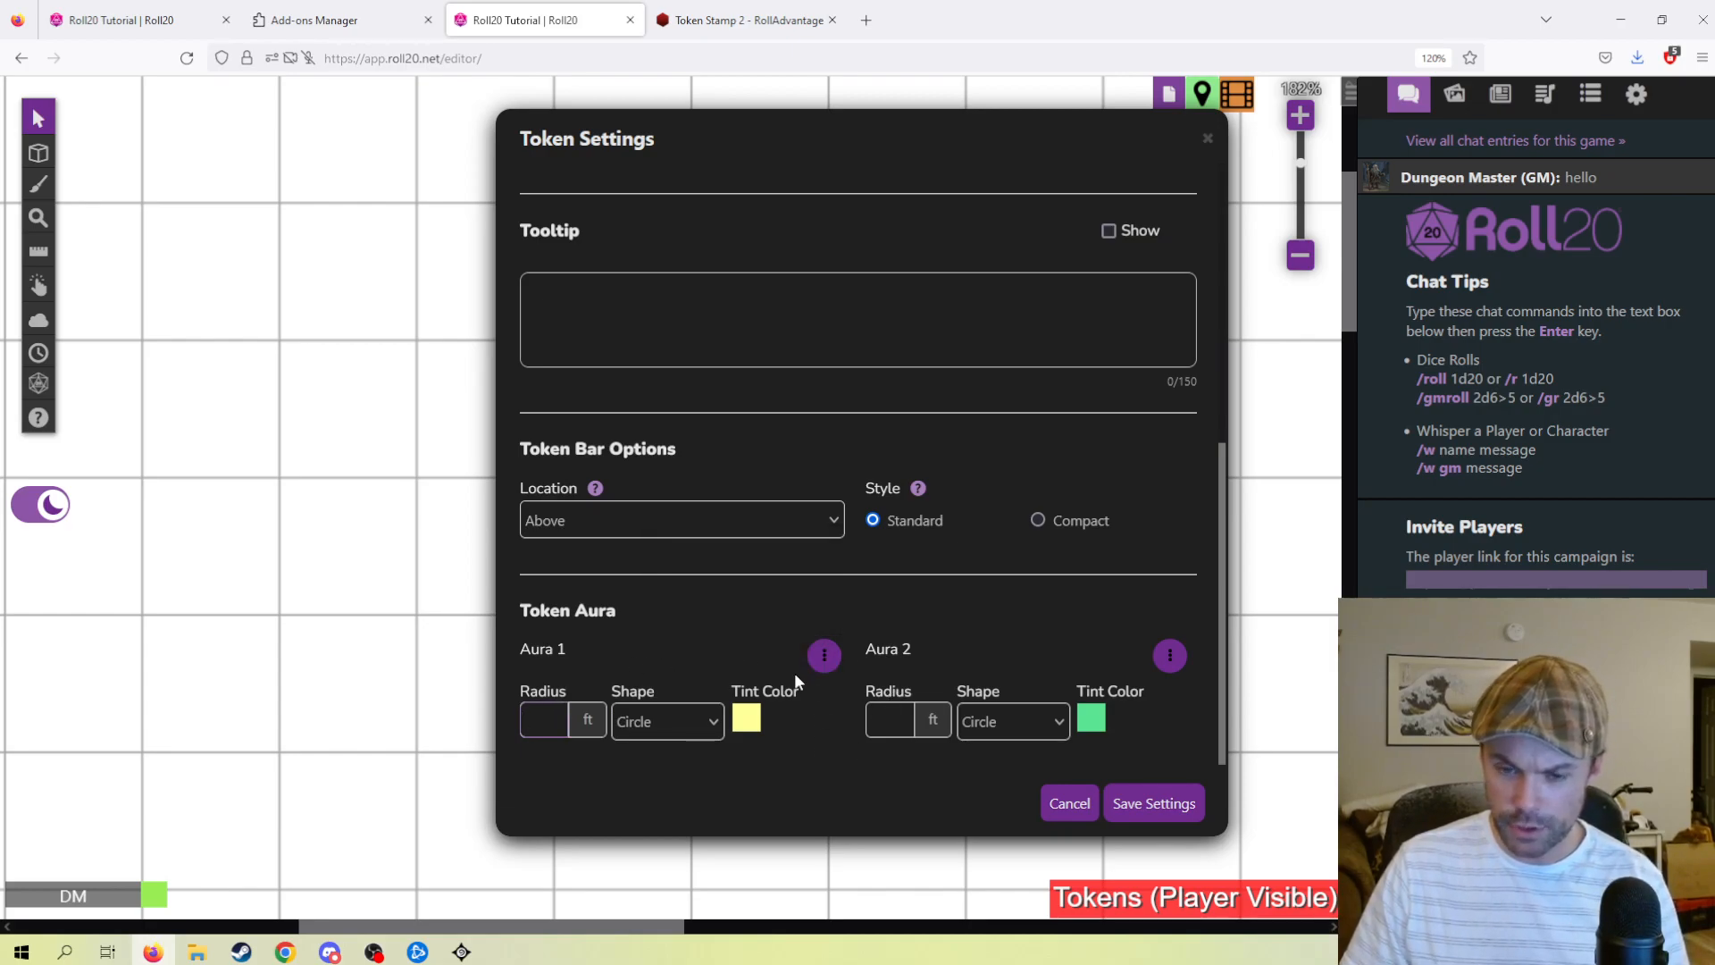
left_click(821, 657)
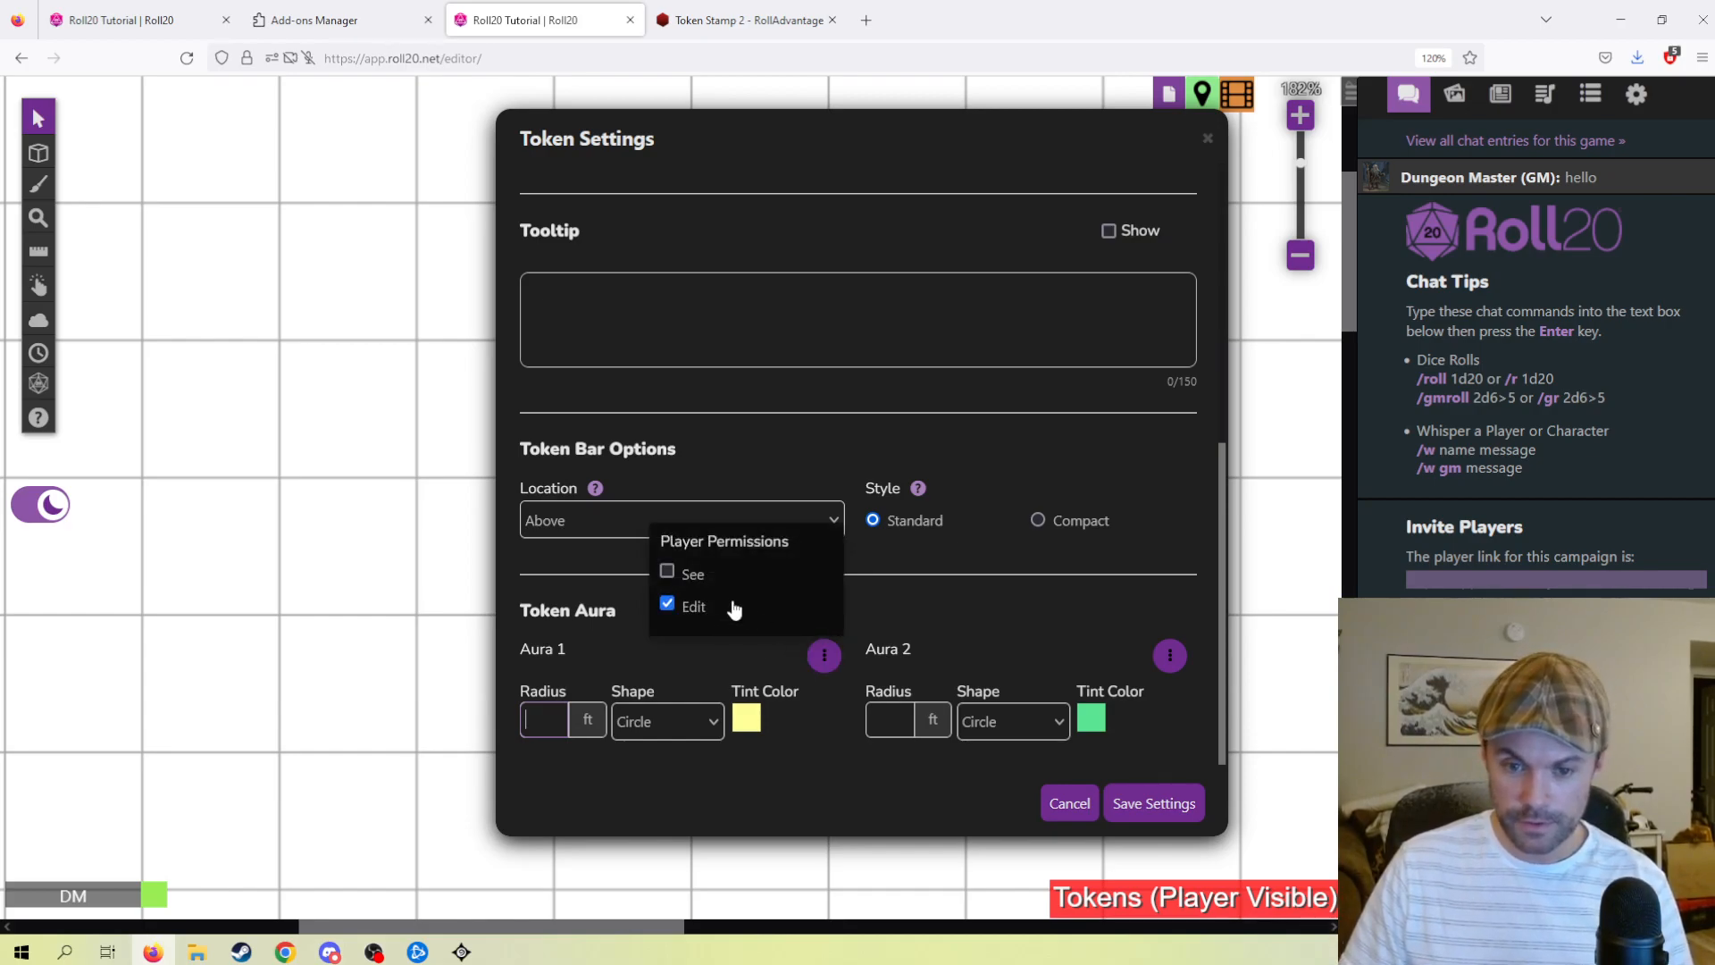
left_click(667, 603)
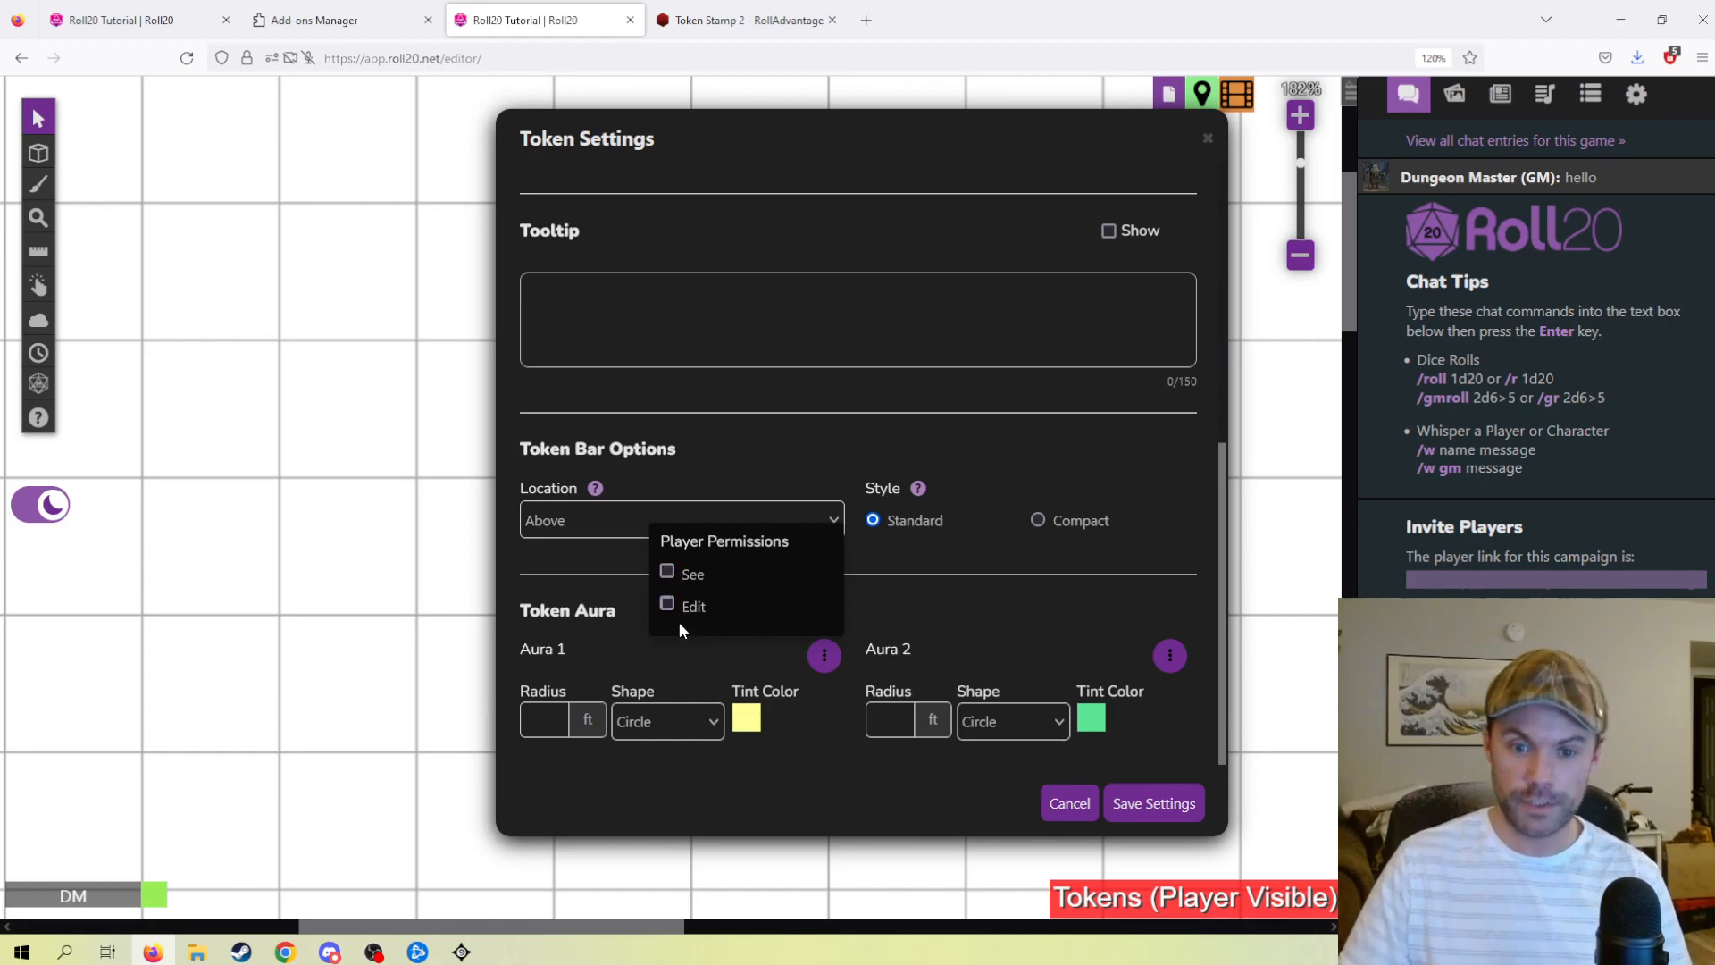
left_click(1071, 809)
- Move the Gwendryl token up into the second grid row from the page's upper edge
left_click(938, 641)
scroll(893, 580, "down", 1)
left_click_drag(616, 554, 476, 320)
scroll(781, 409, "down", 1)
scroll(679, 491, "down", 1)
left_click_drag(694, 366, 599, 366)
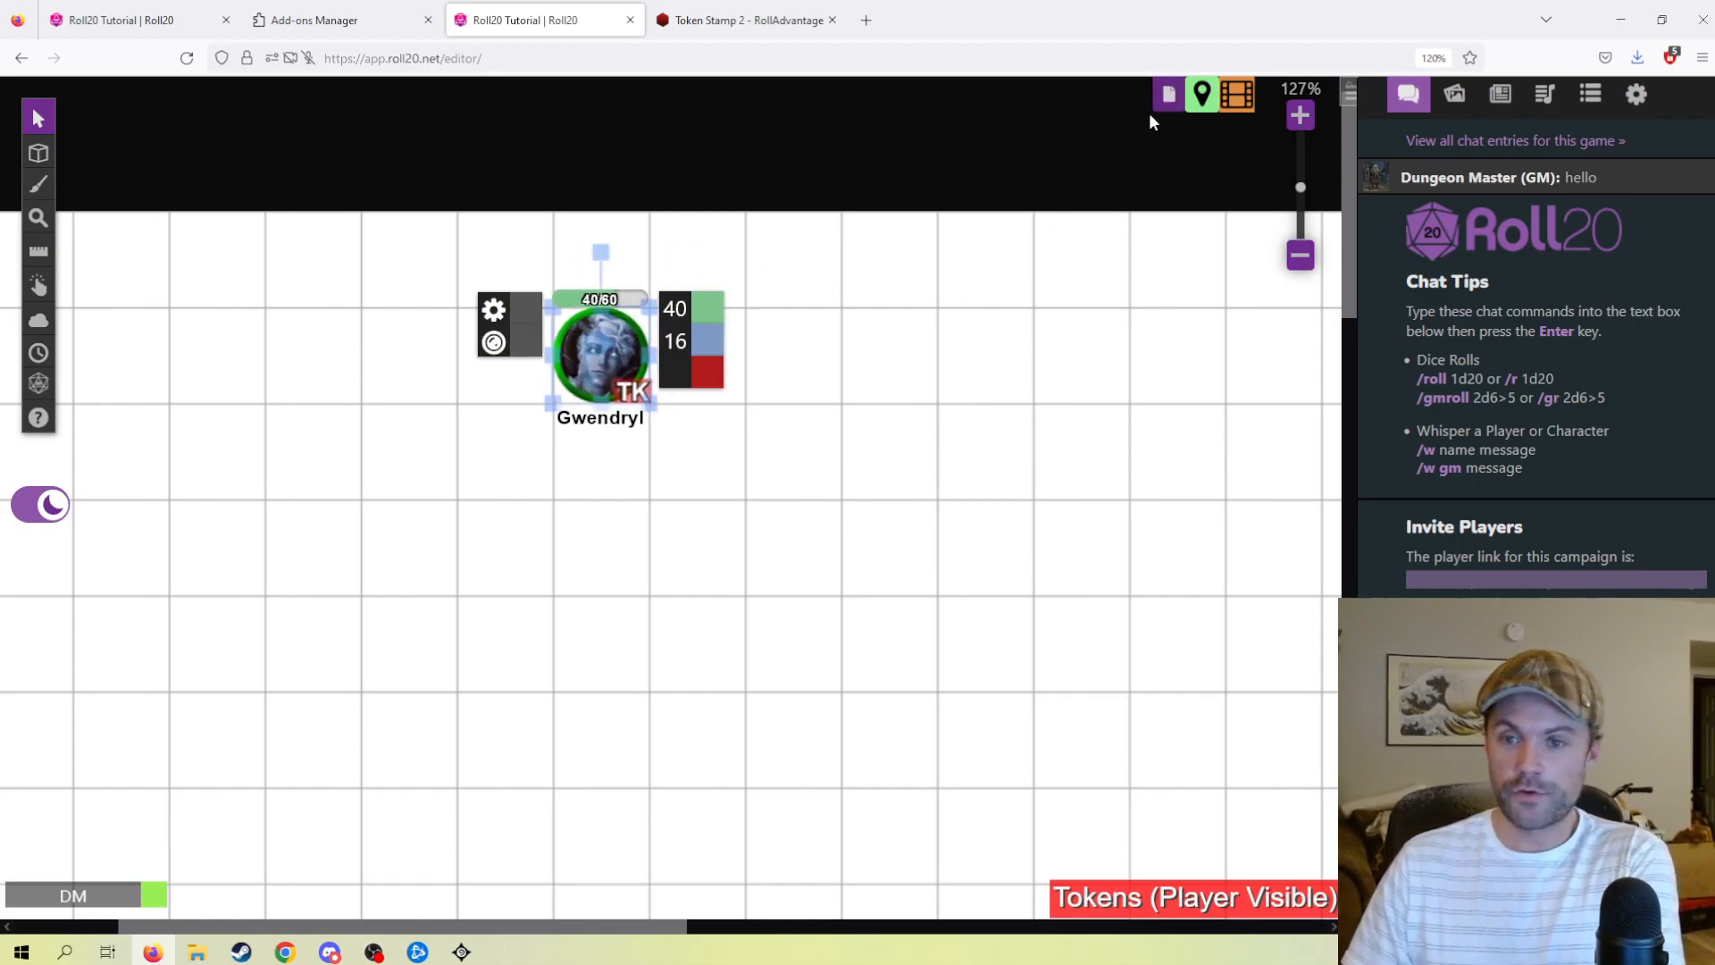
- Review the game's page list and open the Map - Gridded start page
left_click(1166, 95)
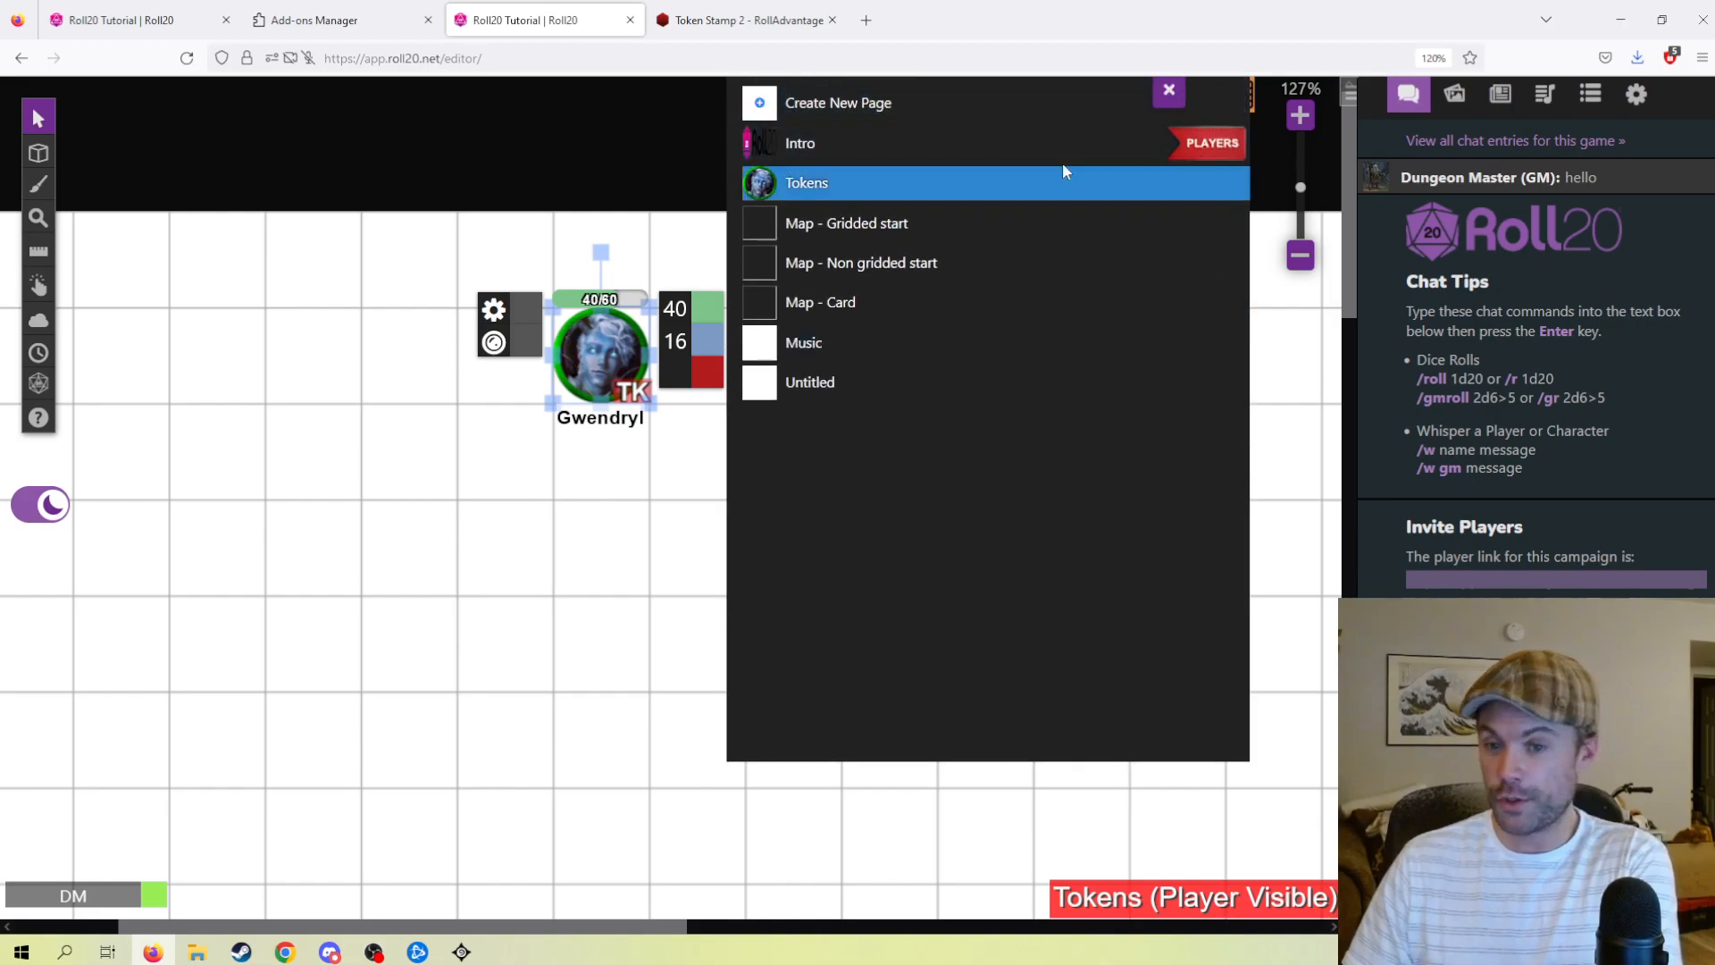
left_click(1168, 90)
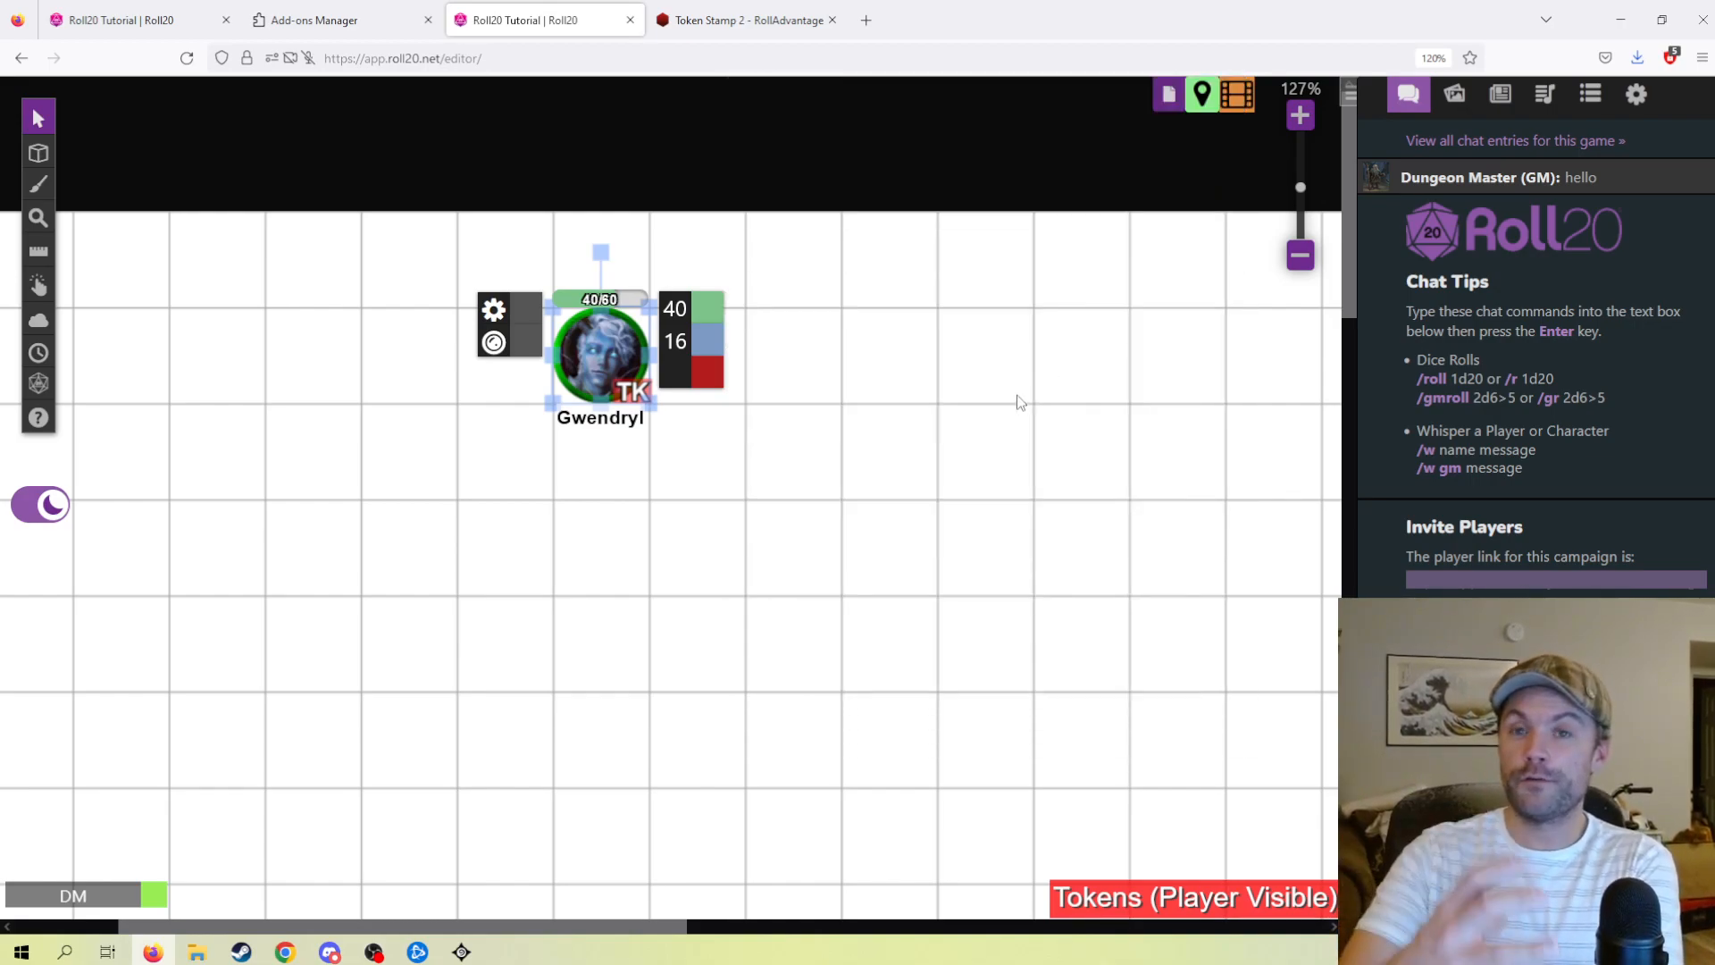
left_click(1043, 407)
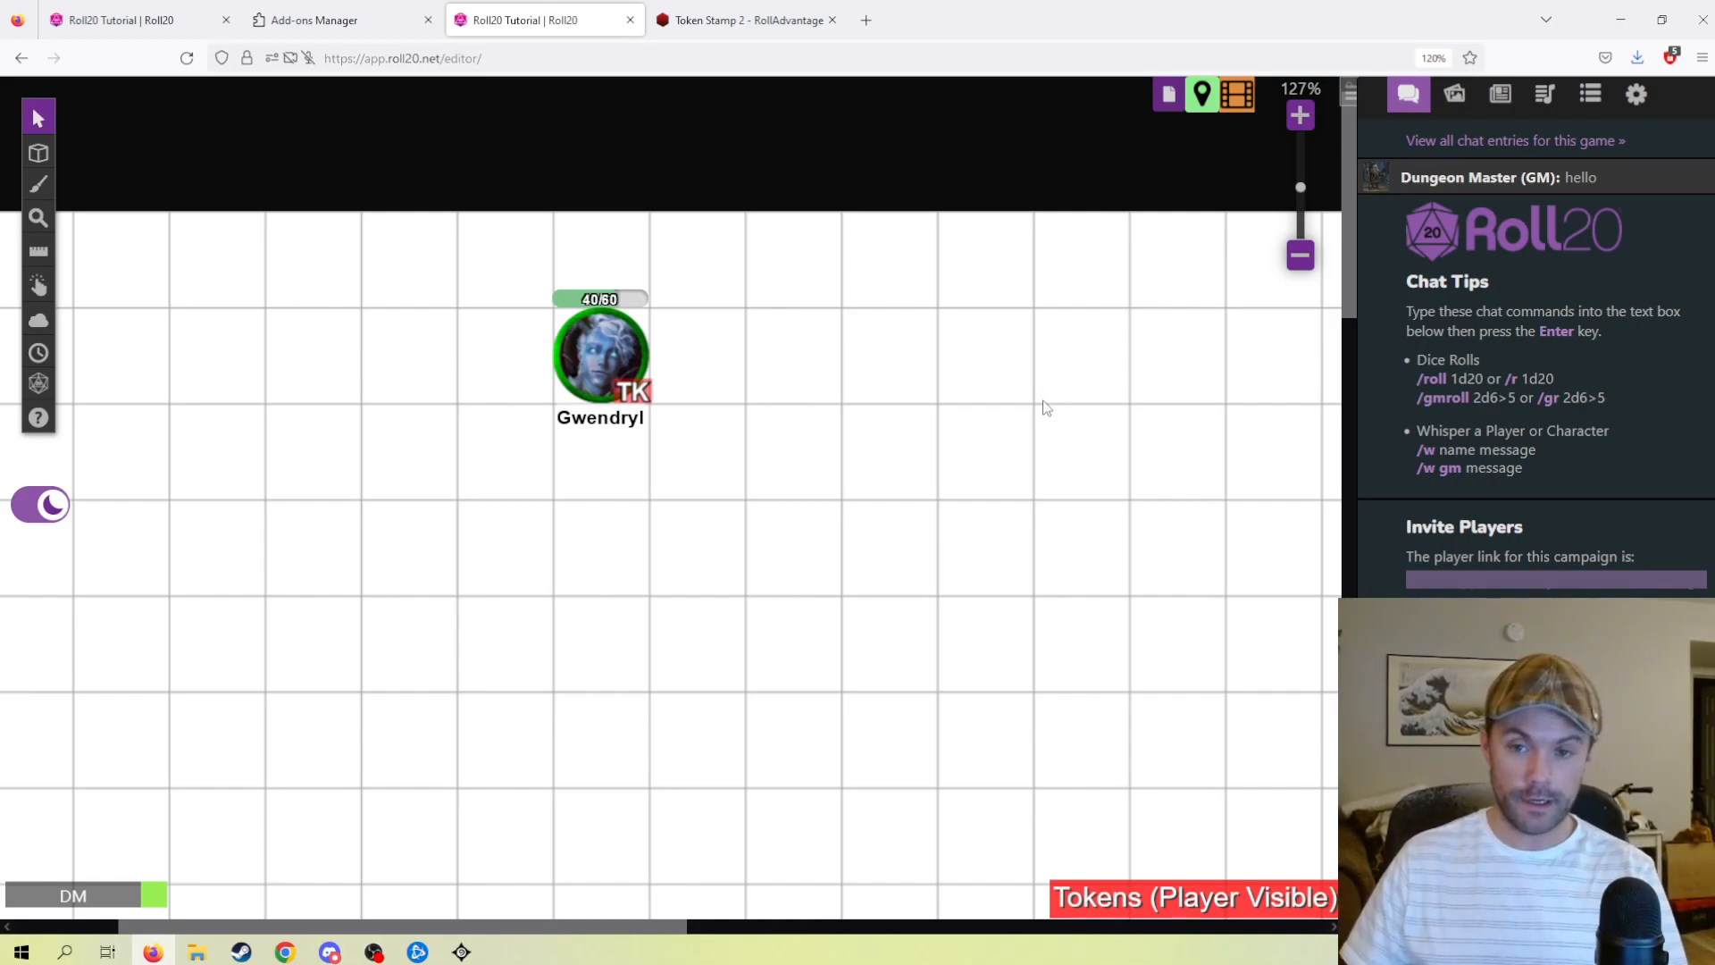
left_click(1168, 95)
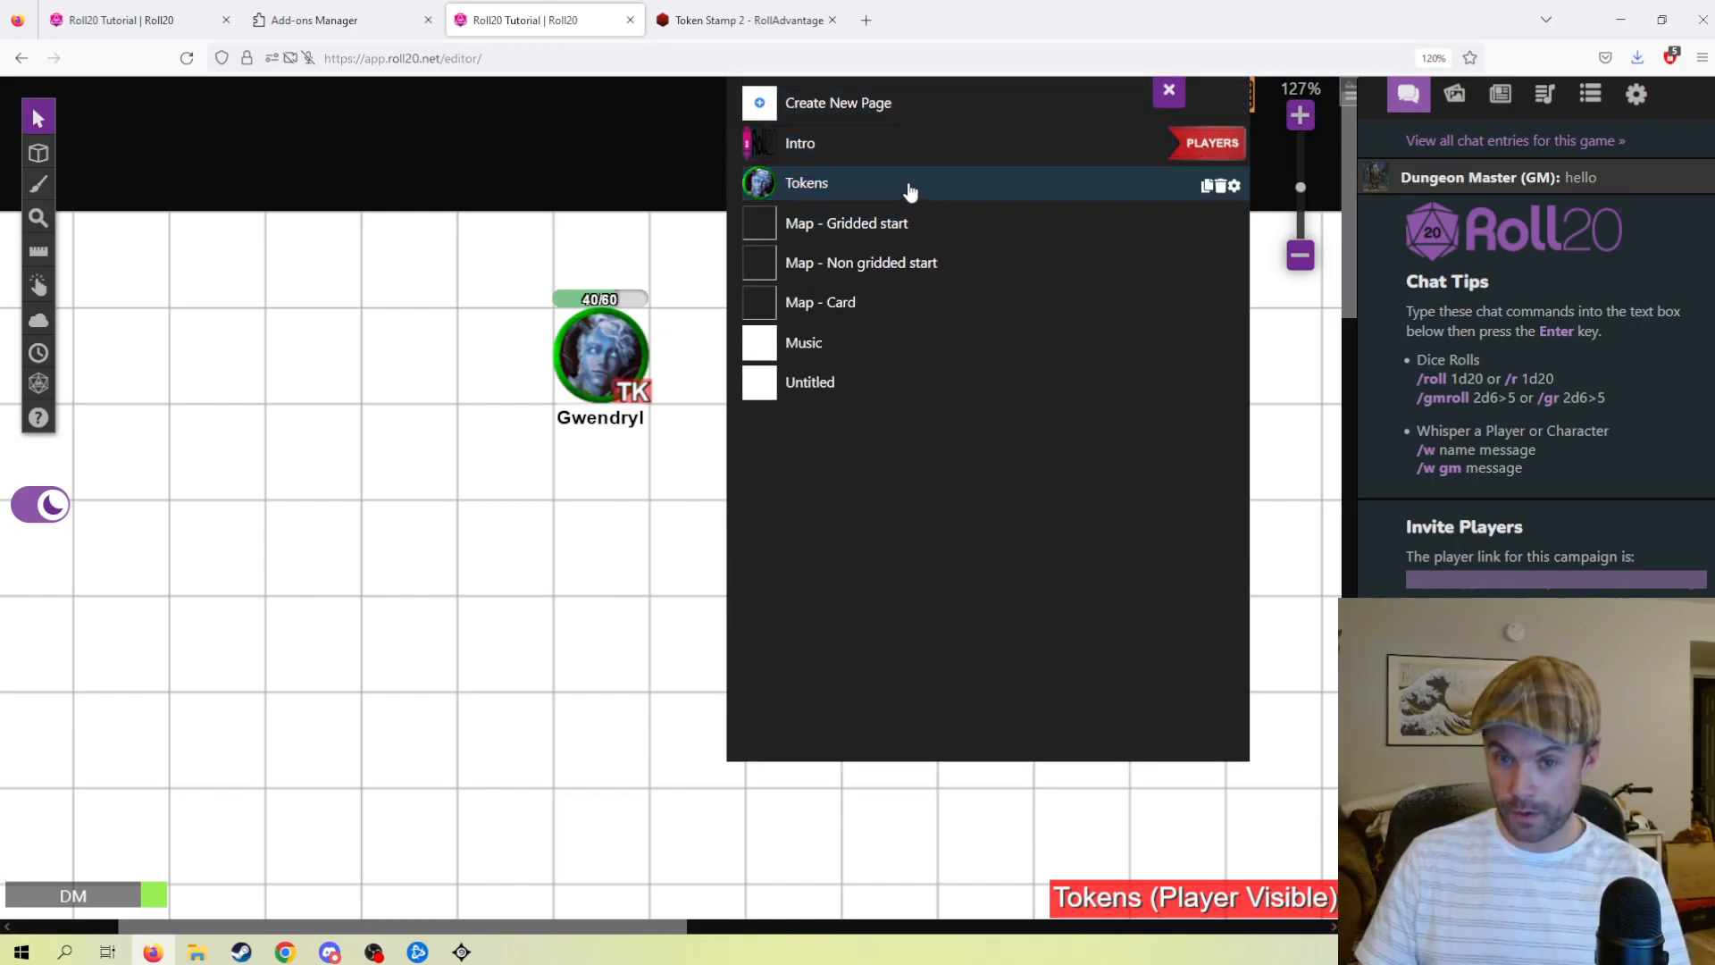
left_click(1174, 103)
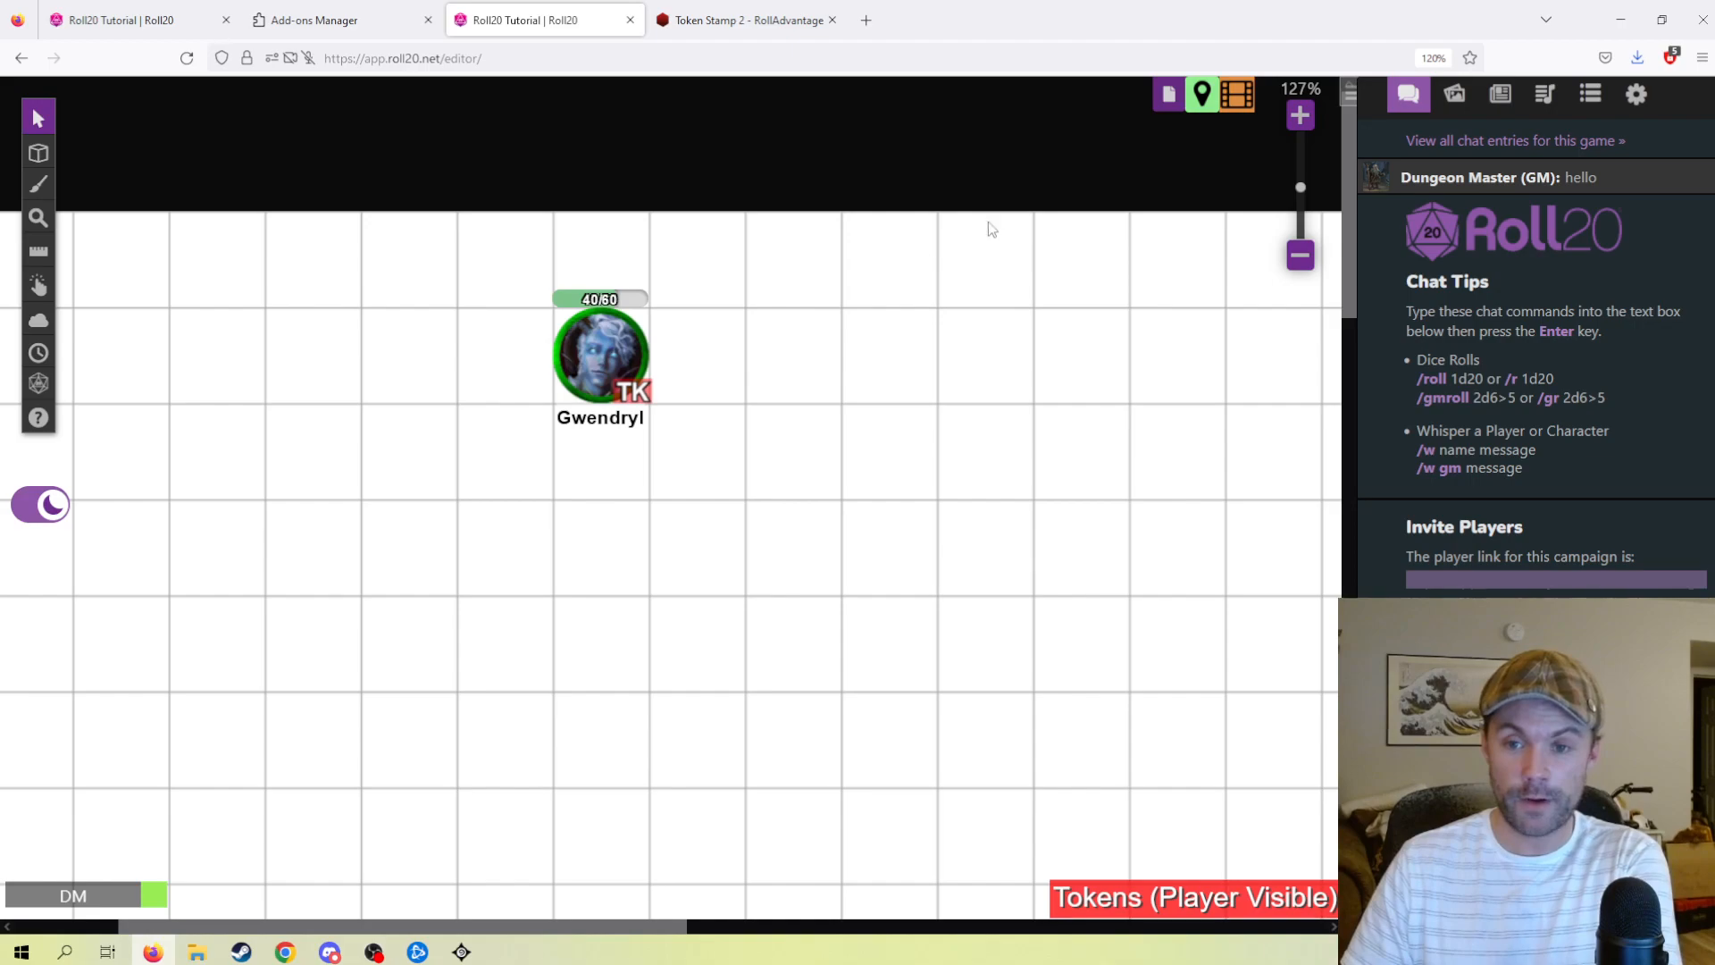
left_click(1163, 98)
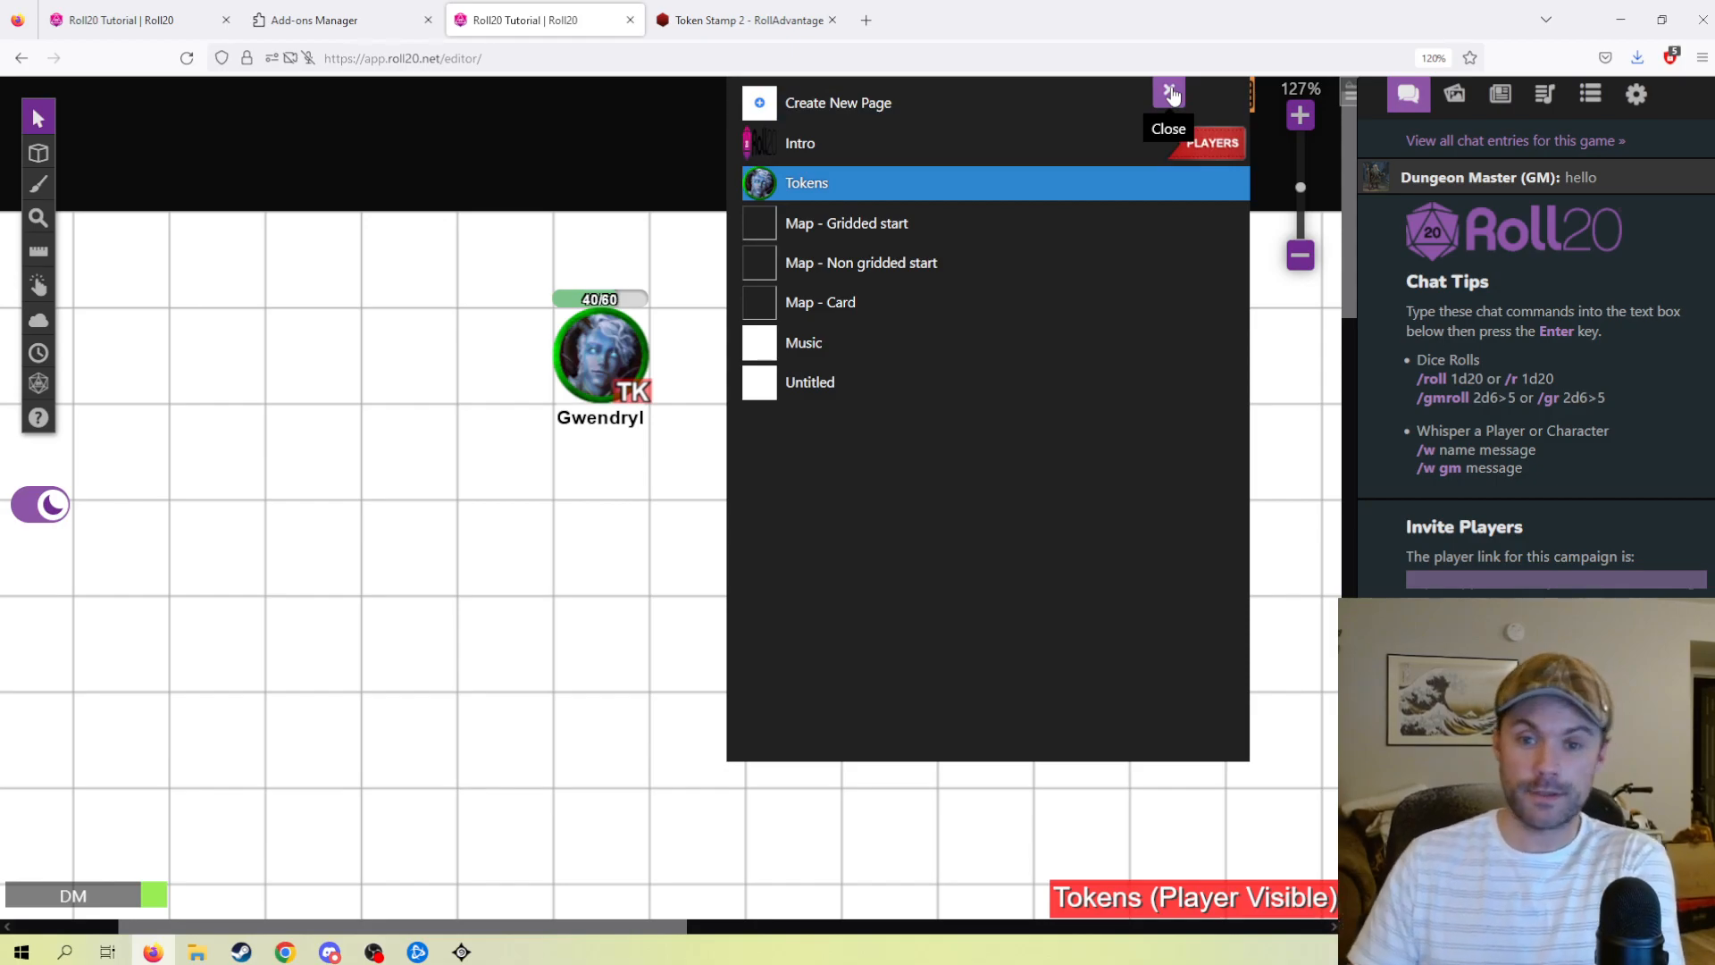
left_click(982, 229)
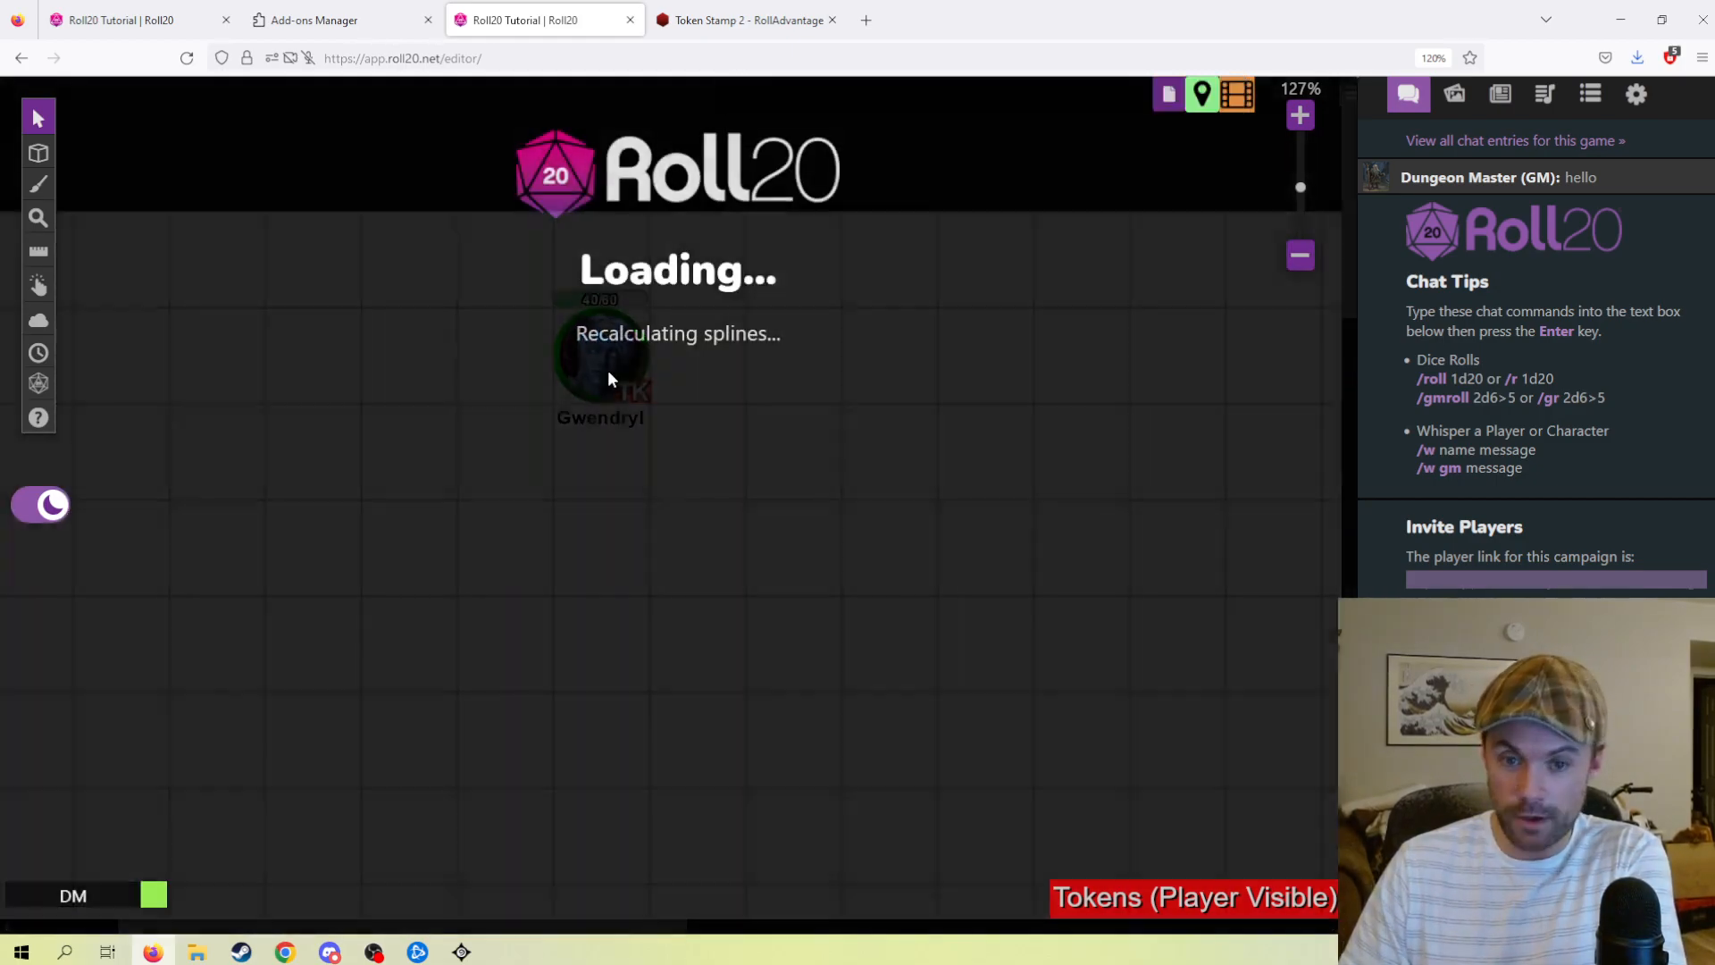
scroll(678, 476, "down", 2)
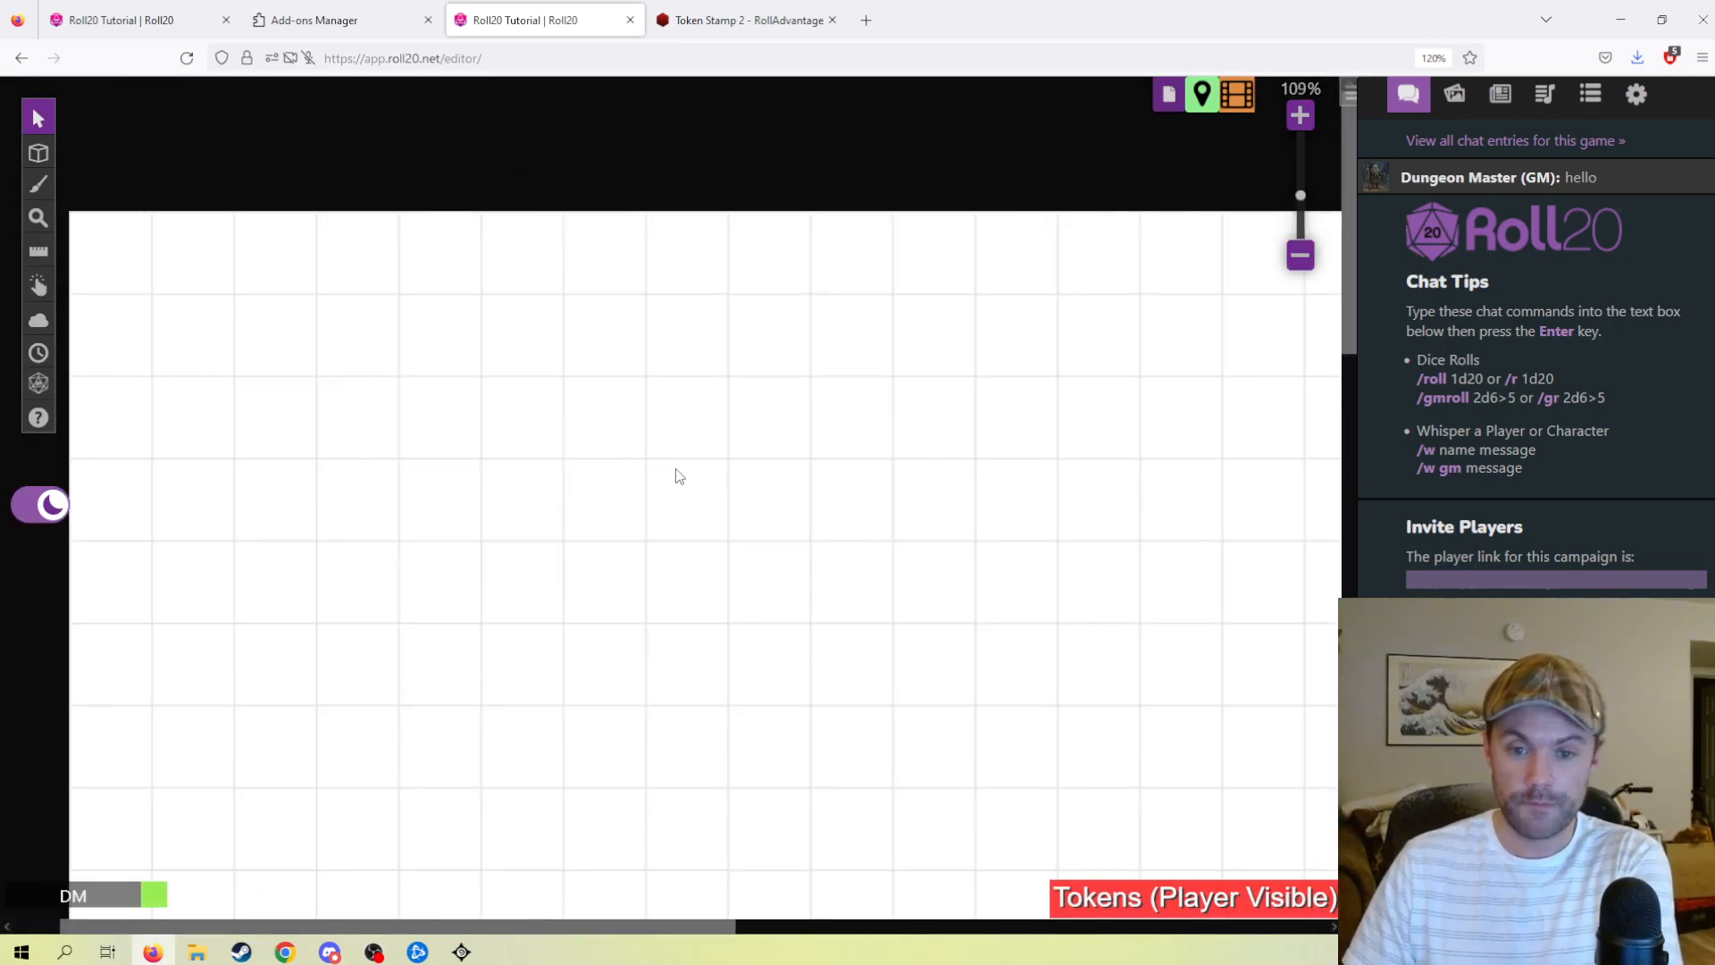
scroll(639, 464, "down", 3)
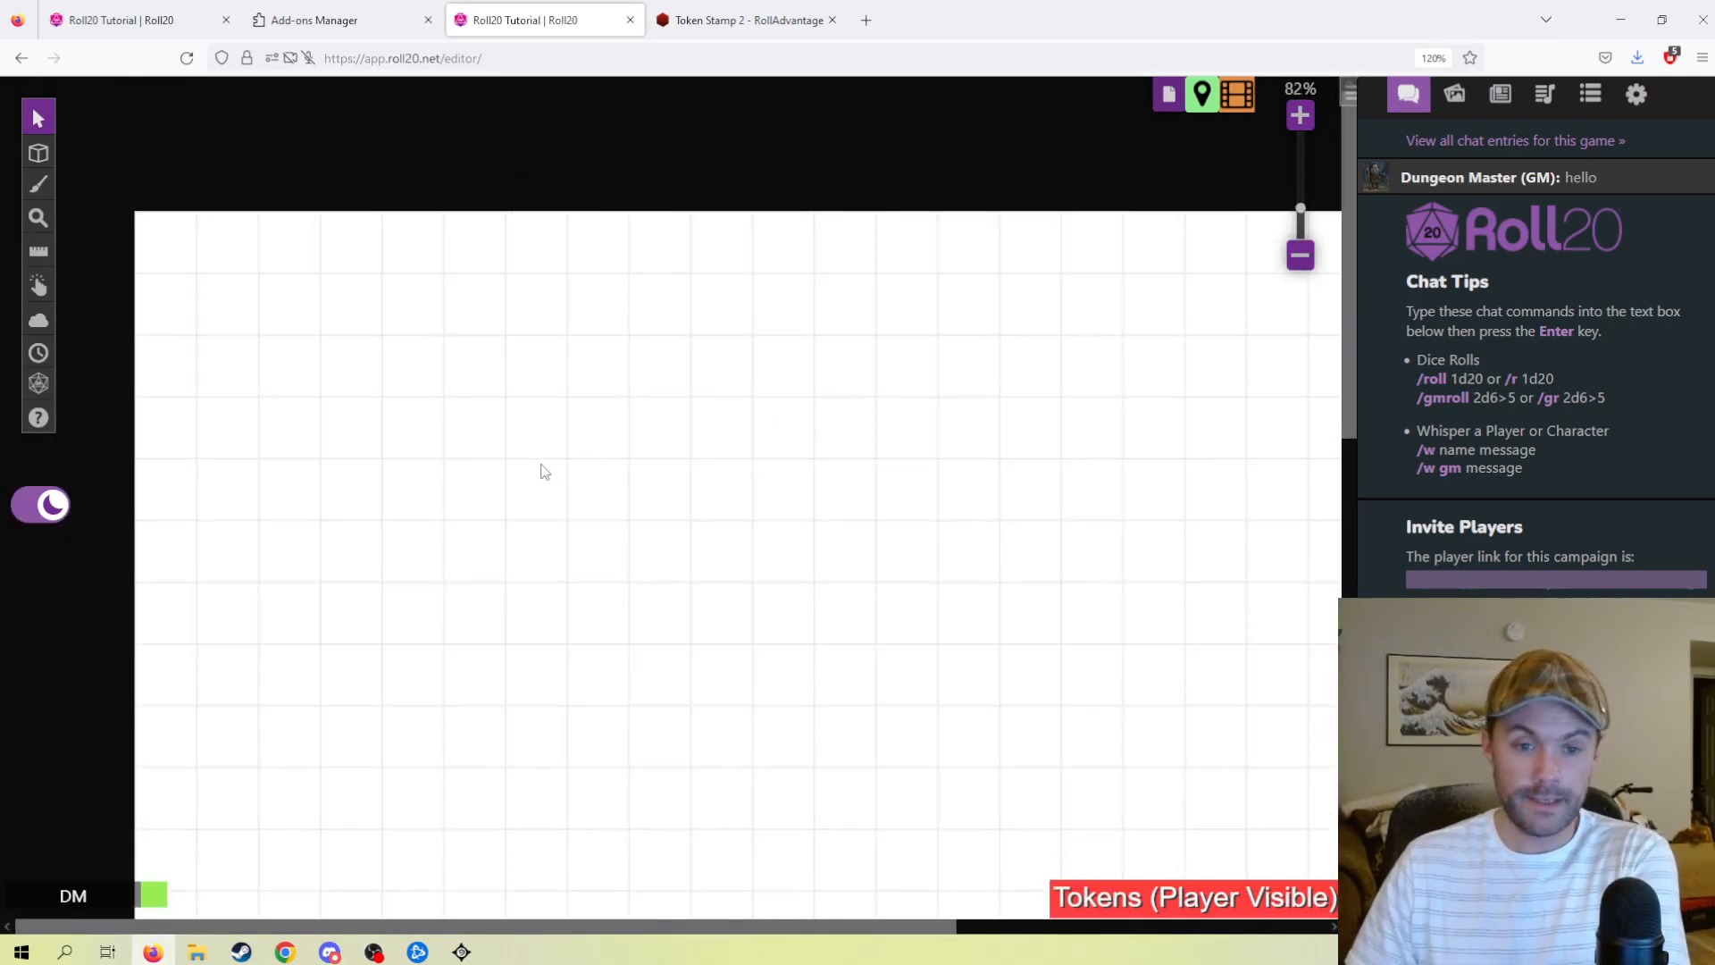
scroll(570, 398, "down", 1)
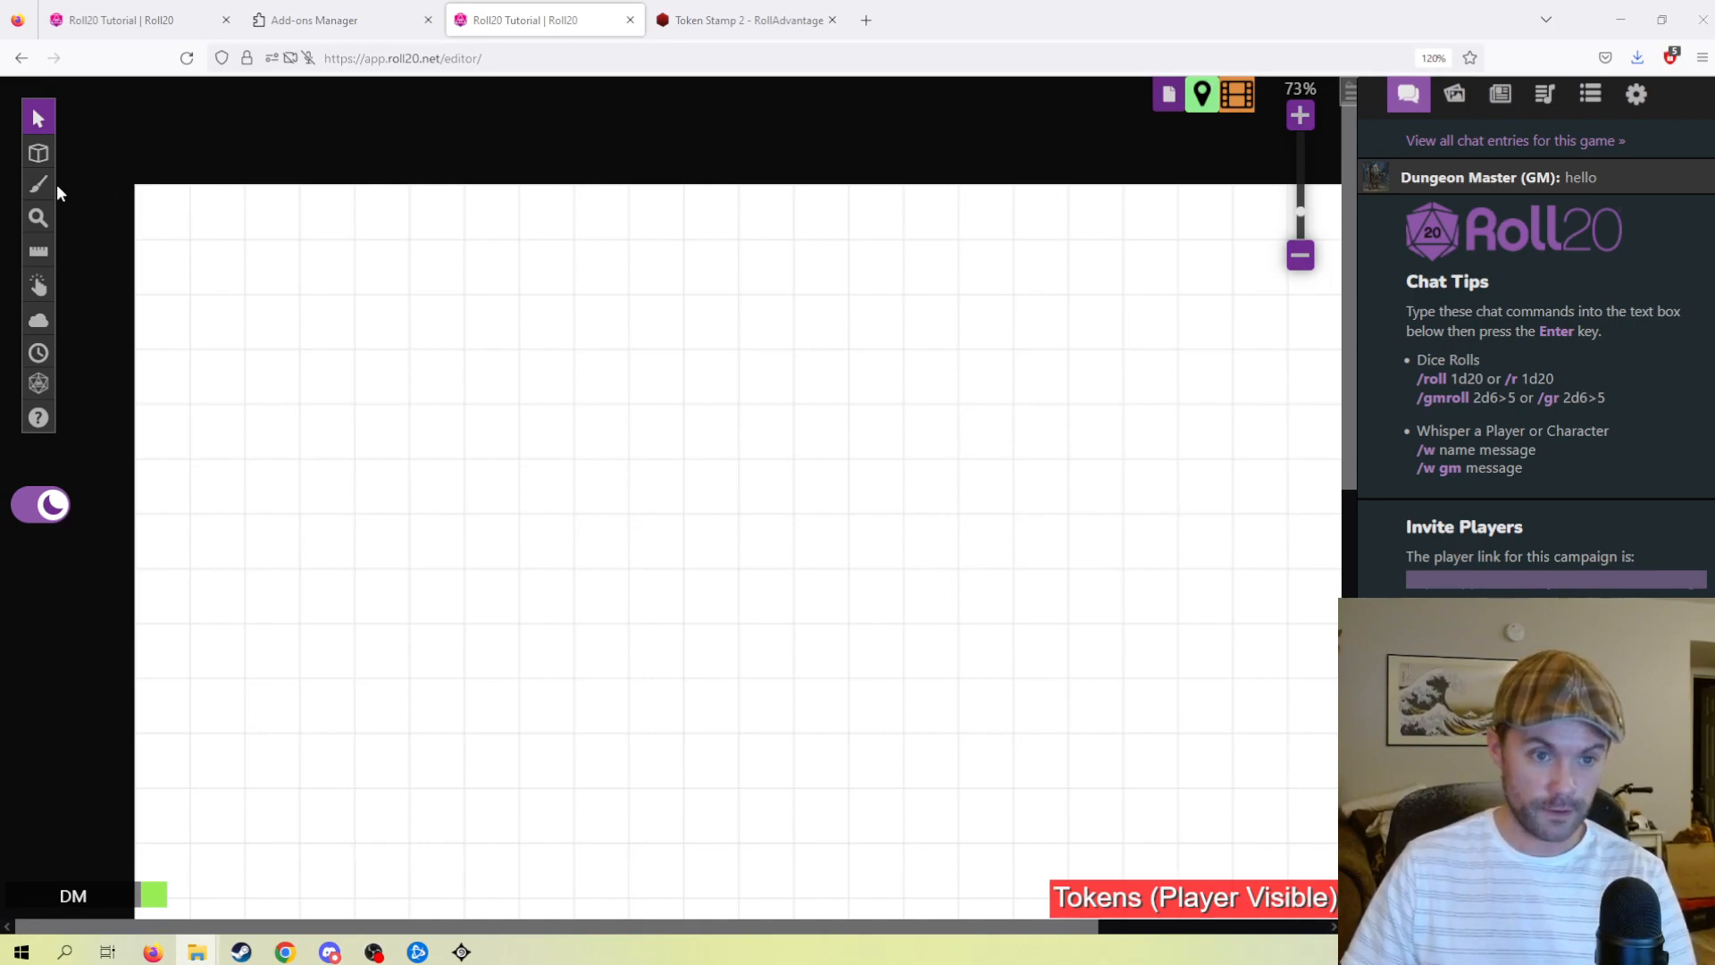
- Draw an open, seven-segment black outline around the middle of the page with the Polygon/Line tool
mouse_move(54, 191)
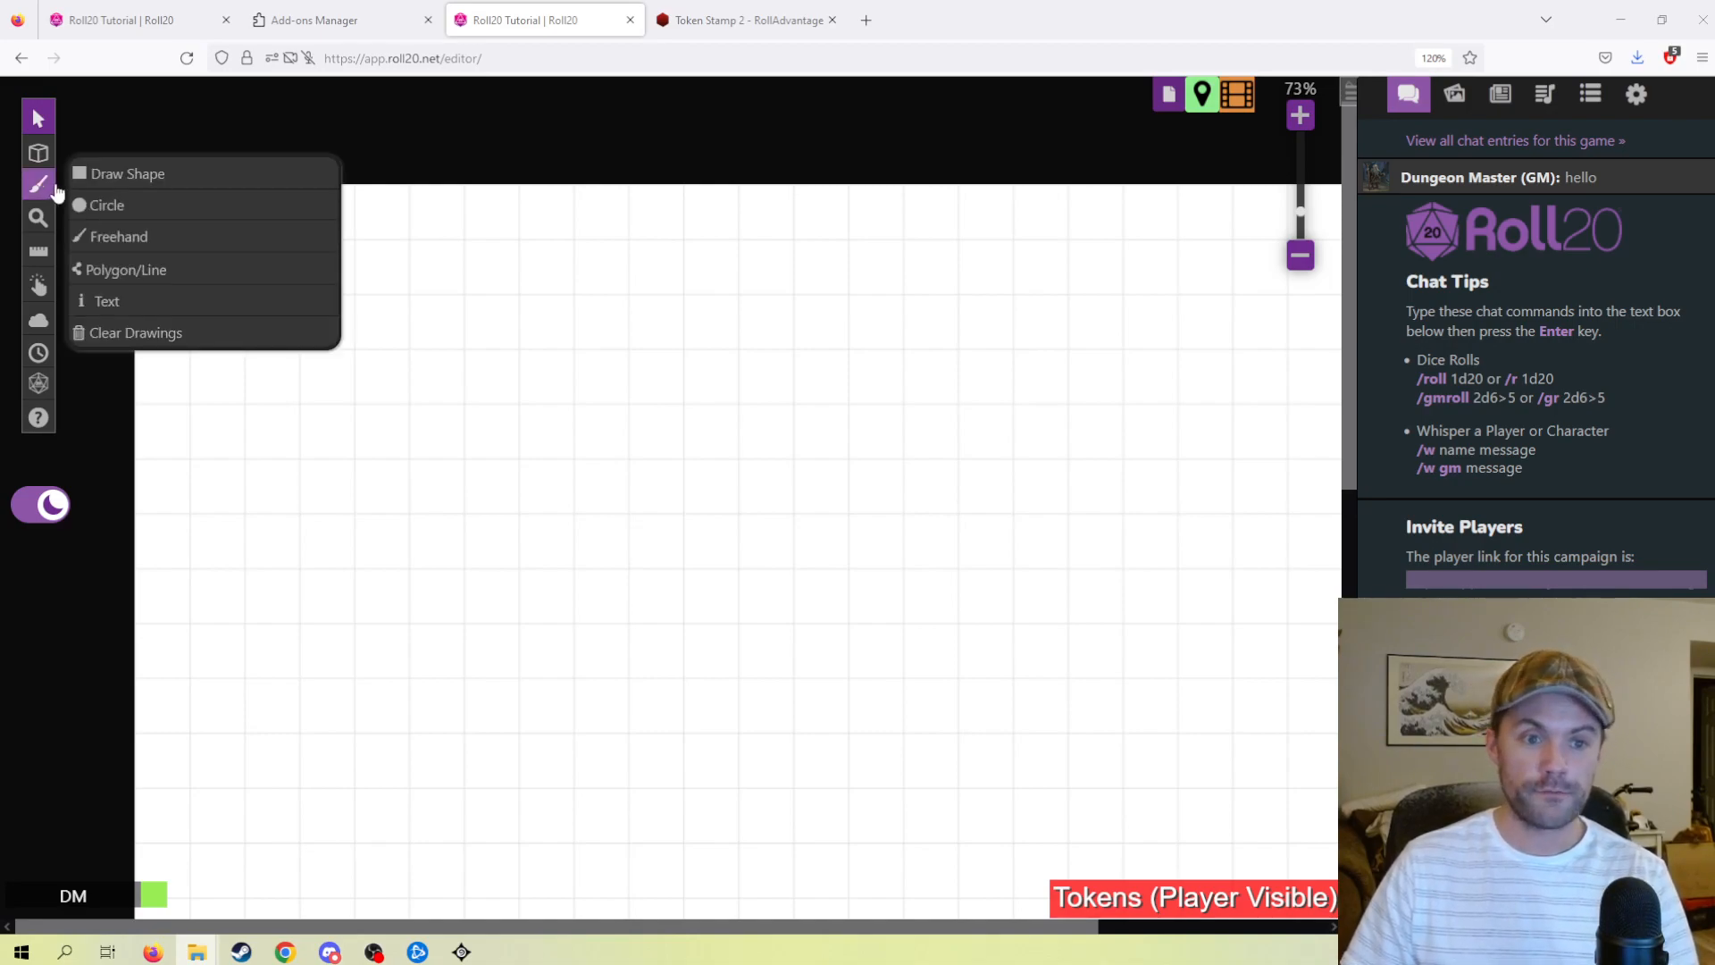
left_click(159, 275)
mouse_move(50, 146)
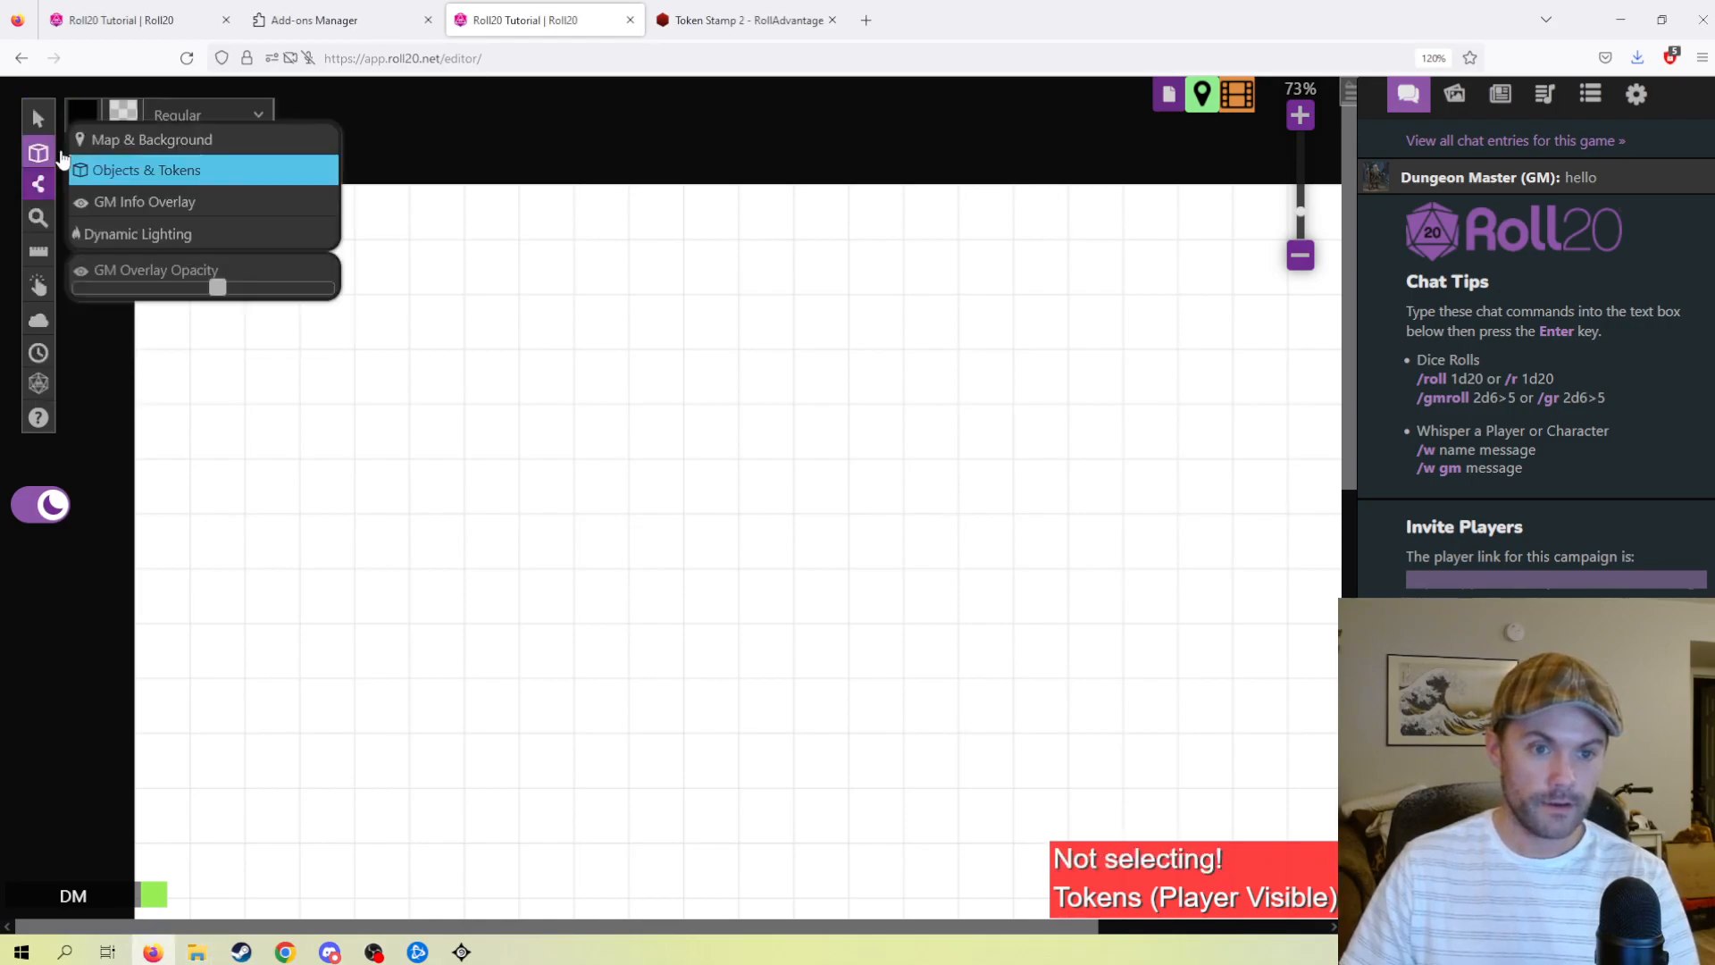
left_click(536, 709)
left_click(866, 702)
left_click(1081, 564)
left_click(1071, 368)
left_click(945, 288)
left_click(812, 275)
left_click(653, 310)
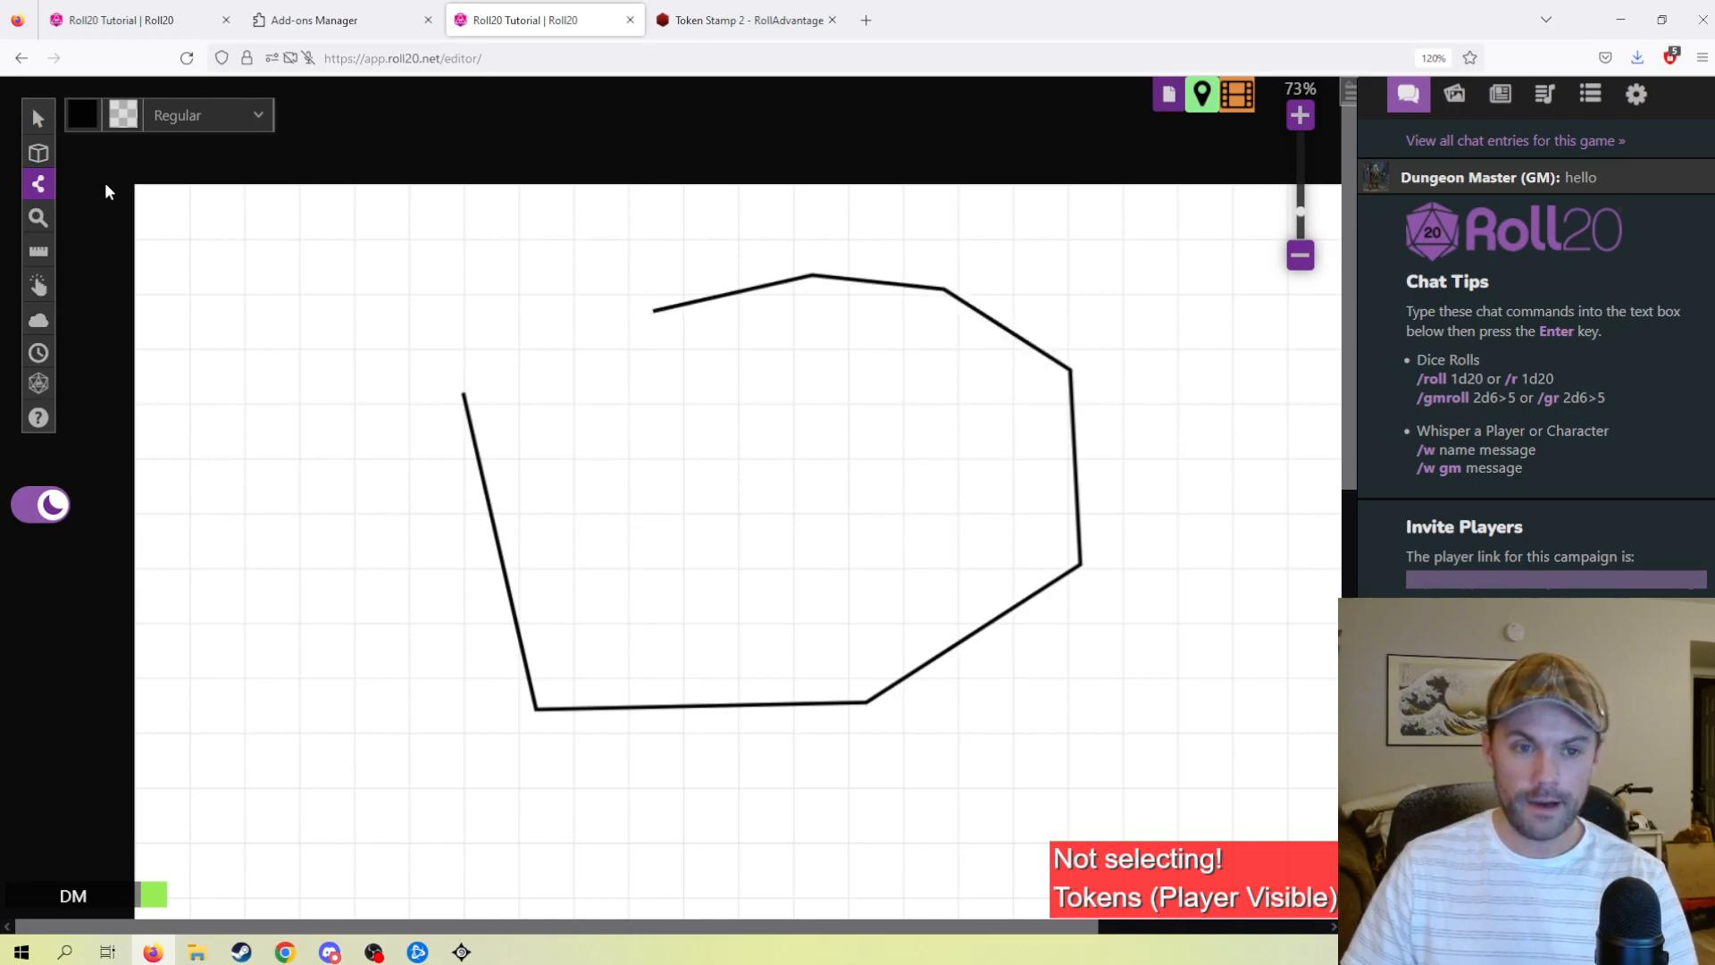
- Select the whole polygon outline on the page and delete it
left_click(38, 117)
mouse_move(307, 201)
left_mouse_down()
mouse_move(1130, 882)
mouse_move(1131, 854)
left_mouse_up()
key("Delete")
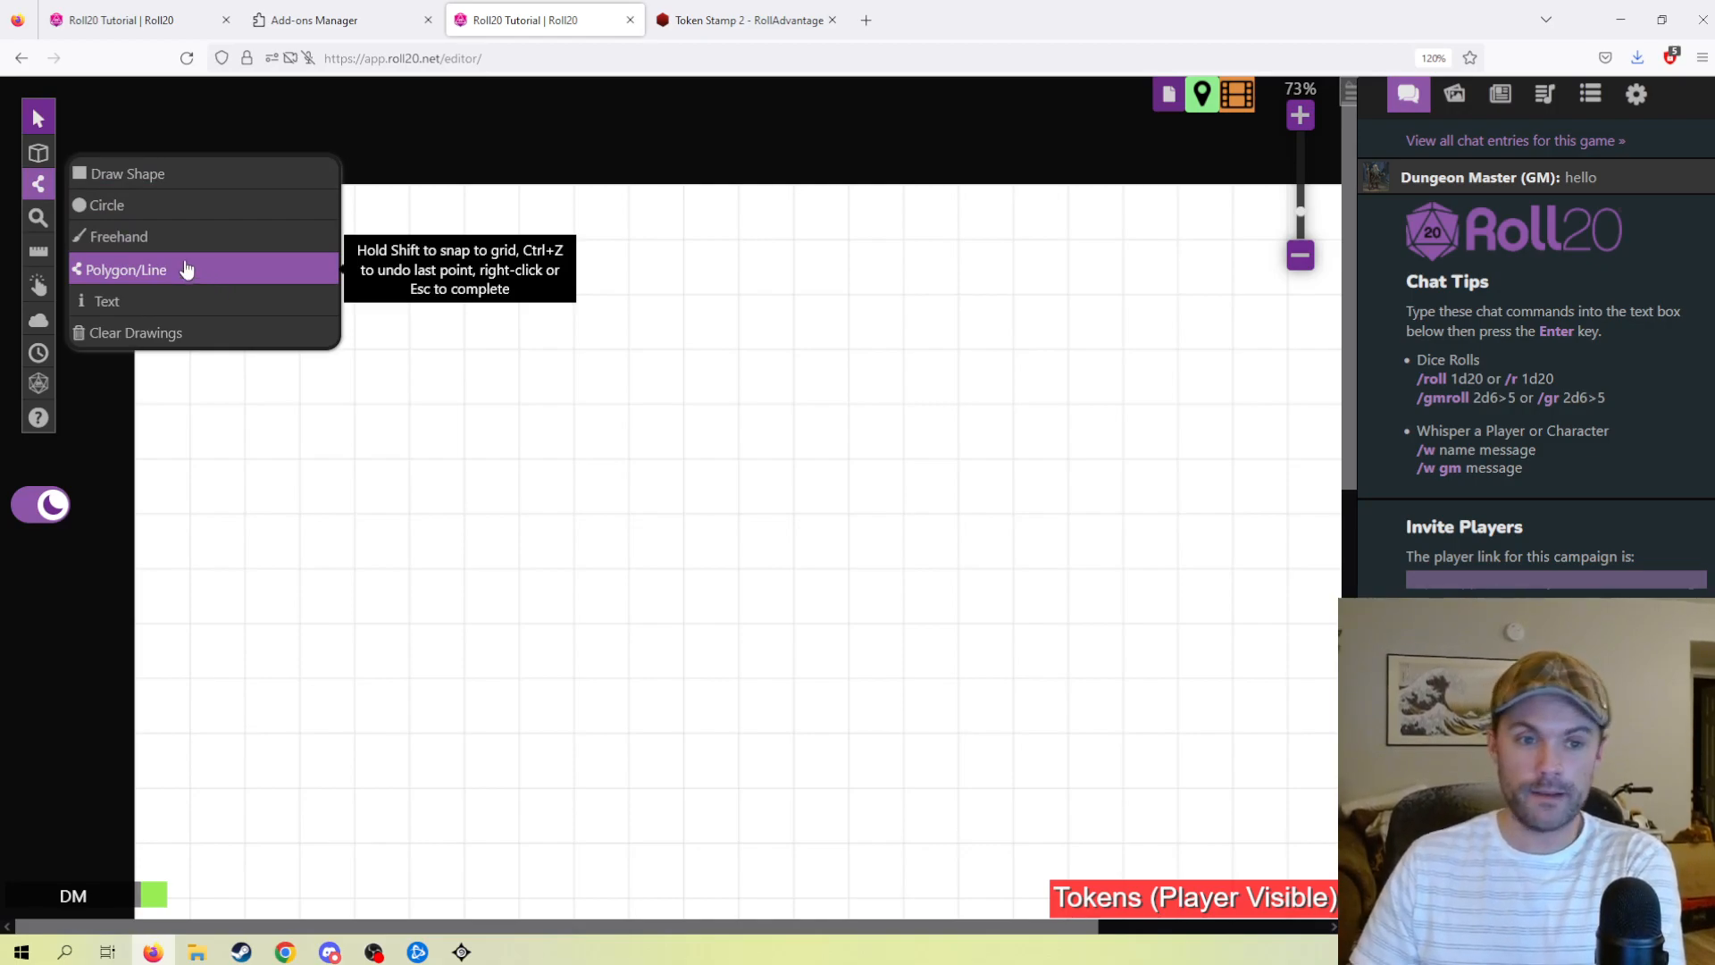
left_click(188, 271)
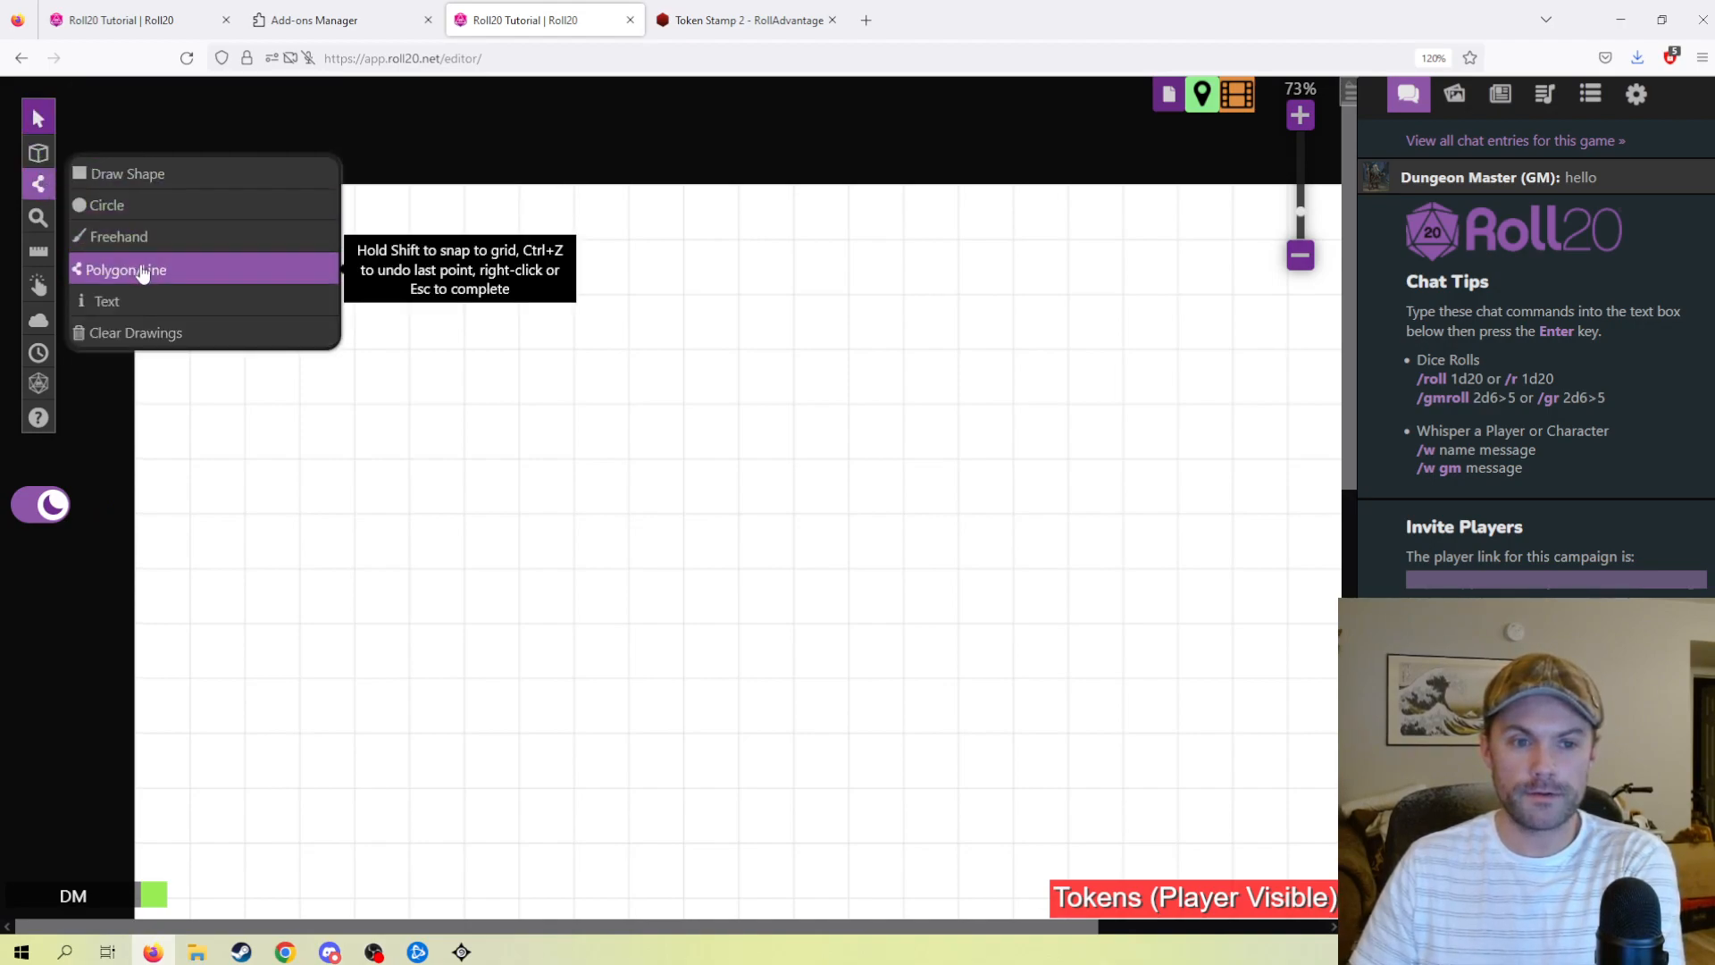
left_click(119, 236)
mouse_move(39, 153)
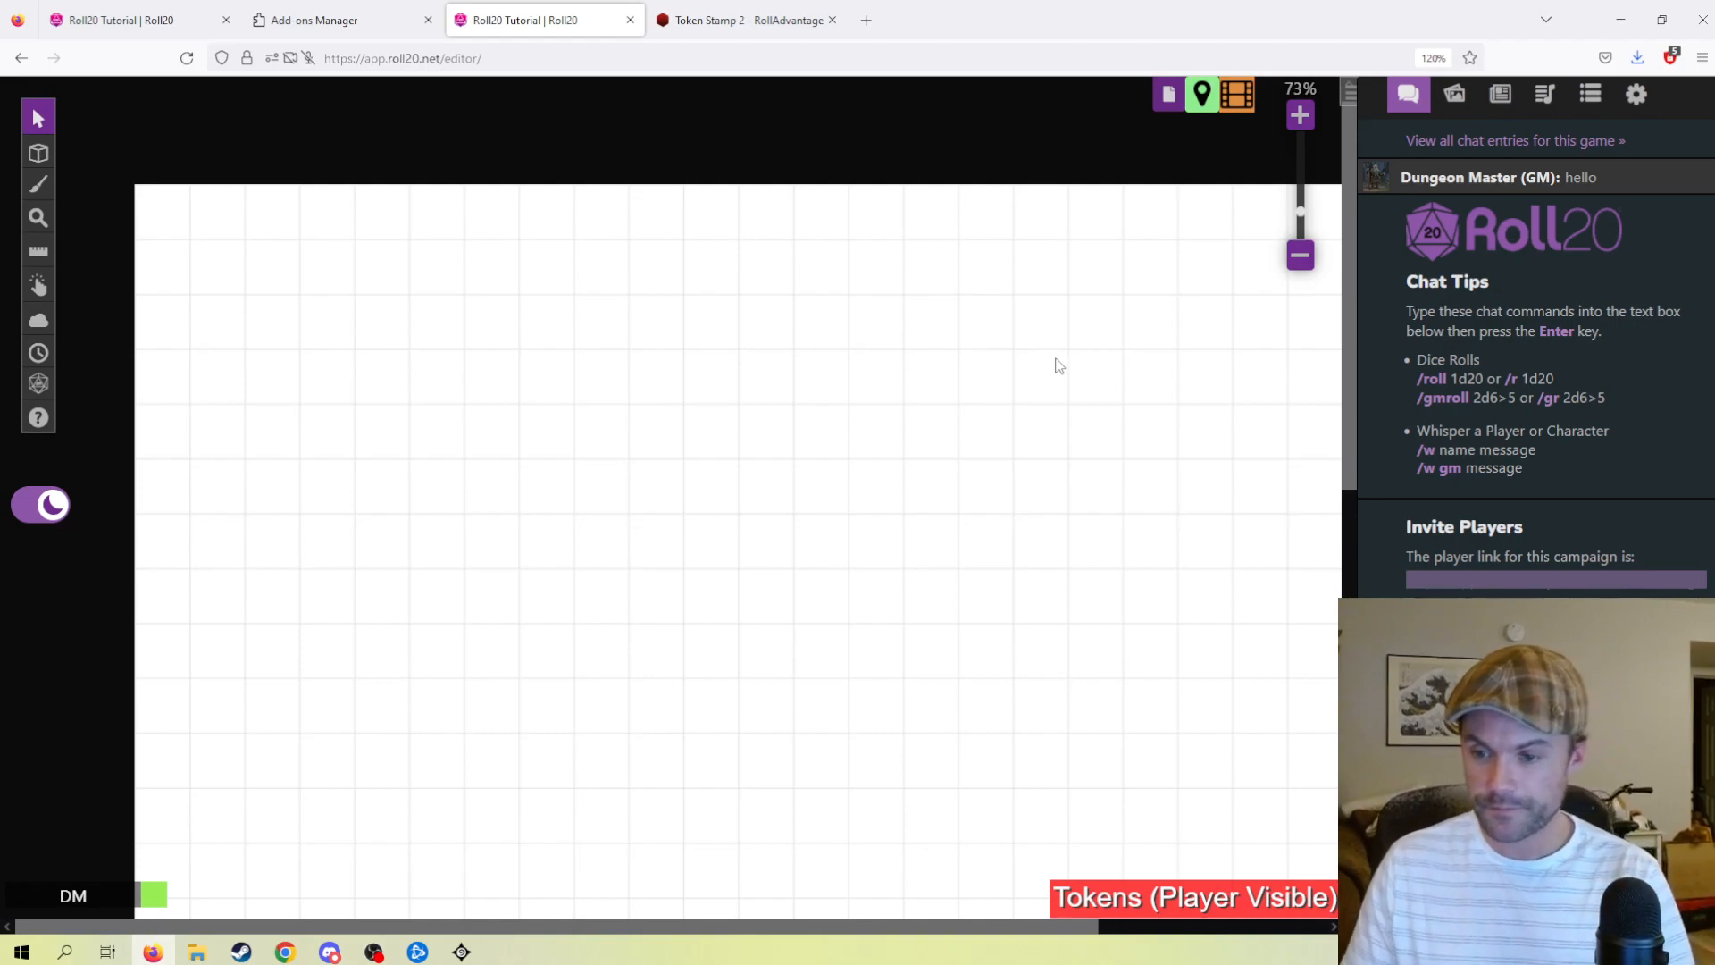
- Examine the folders and recent uploads in My Library of the art library
left_click(1467, 106)
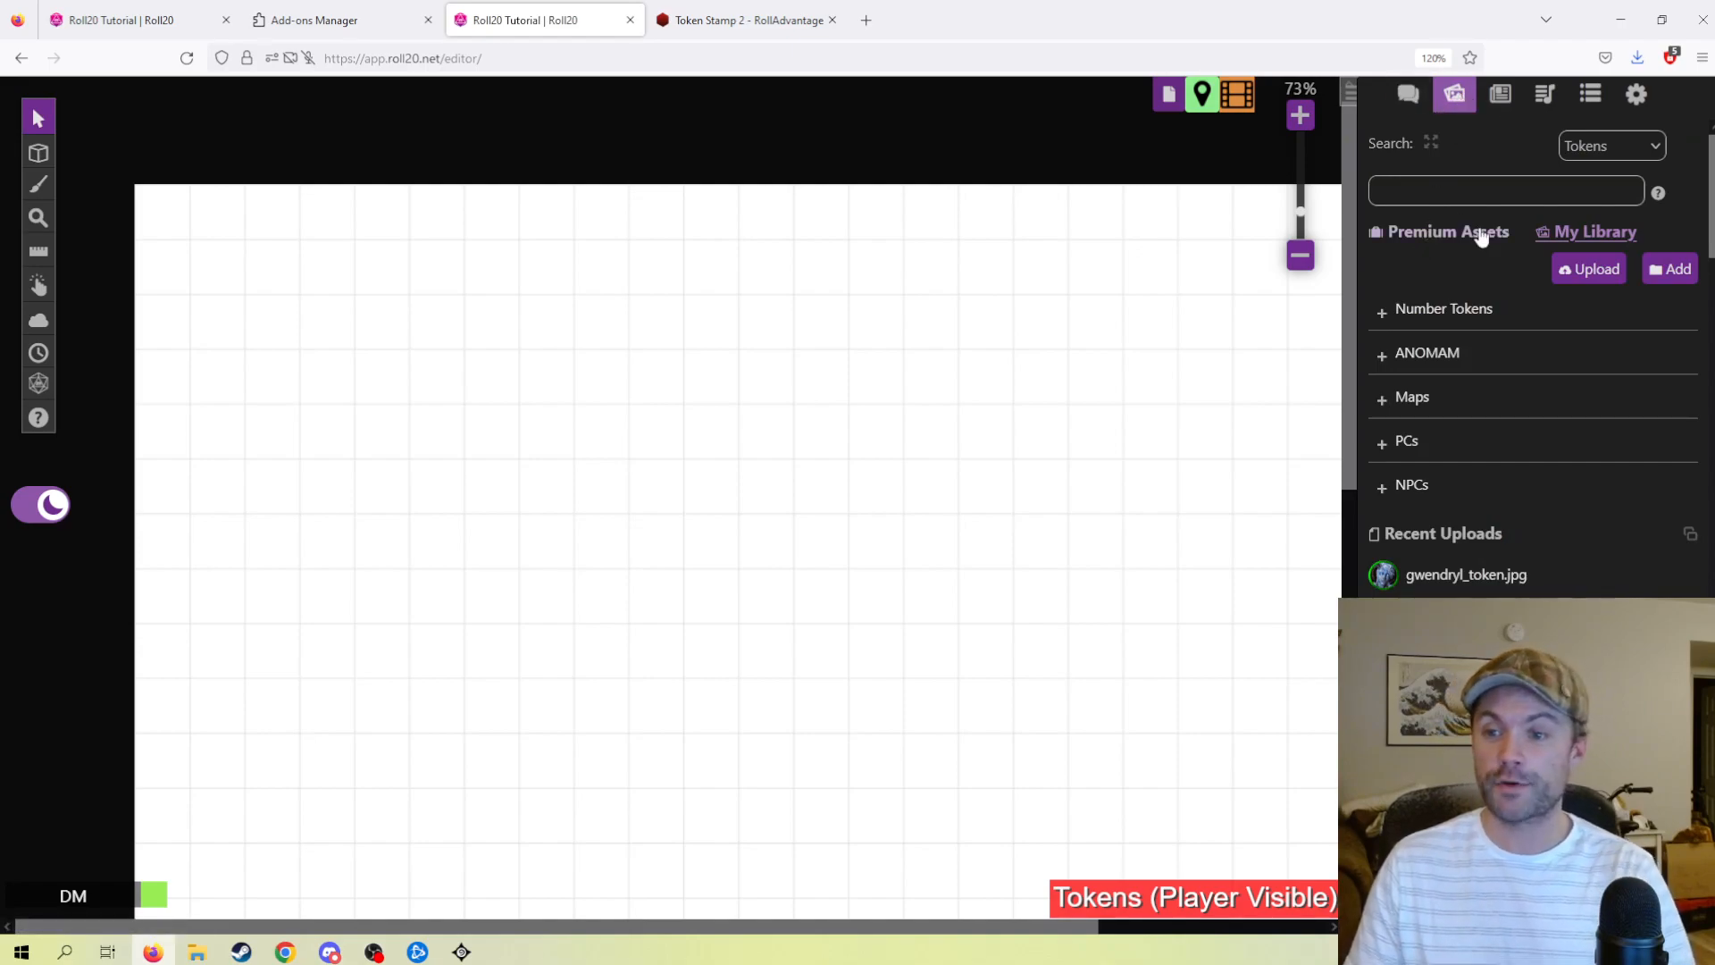
scroll(1555, 491, "down", 2)
scroll(1572, 527, "down", 4)
scroll(1568, 508, "up", 5)
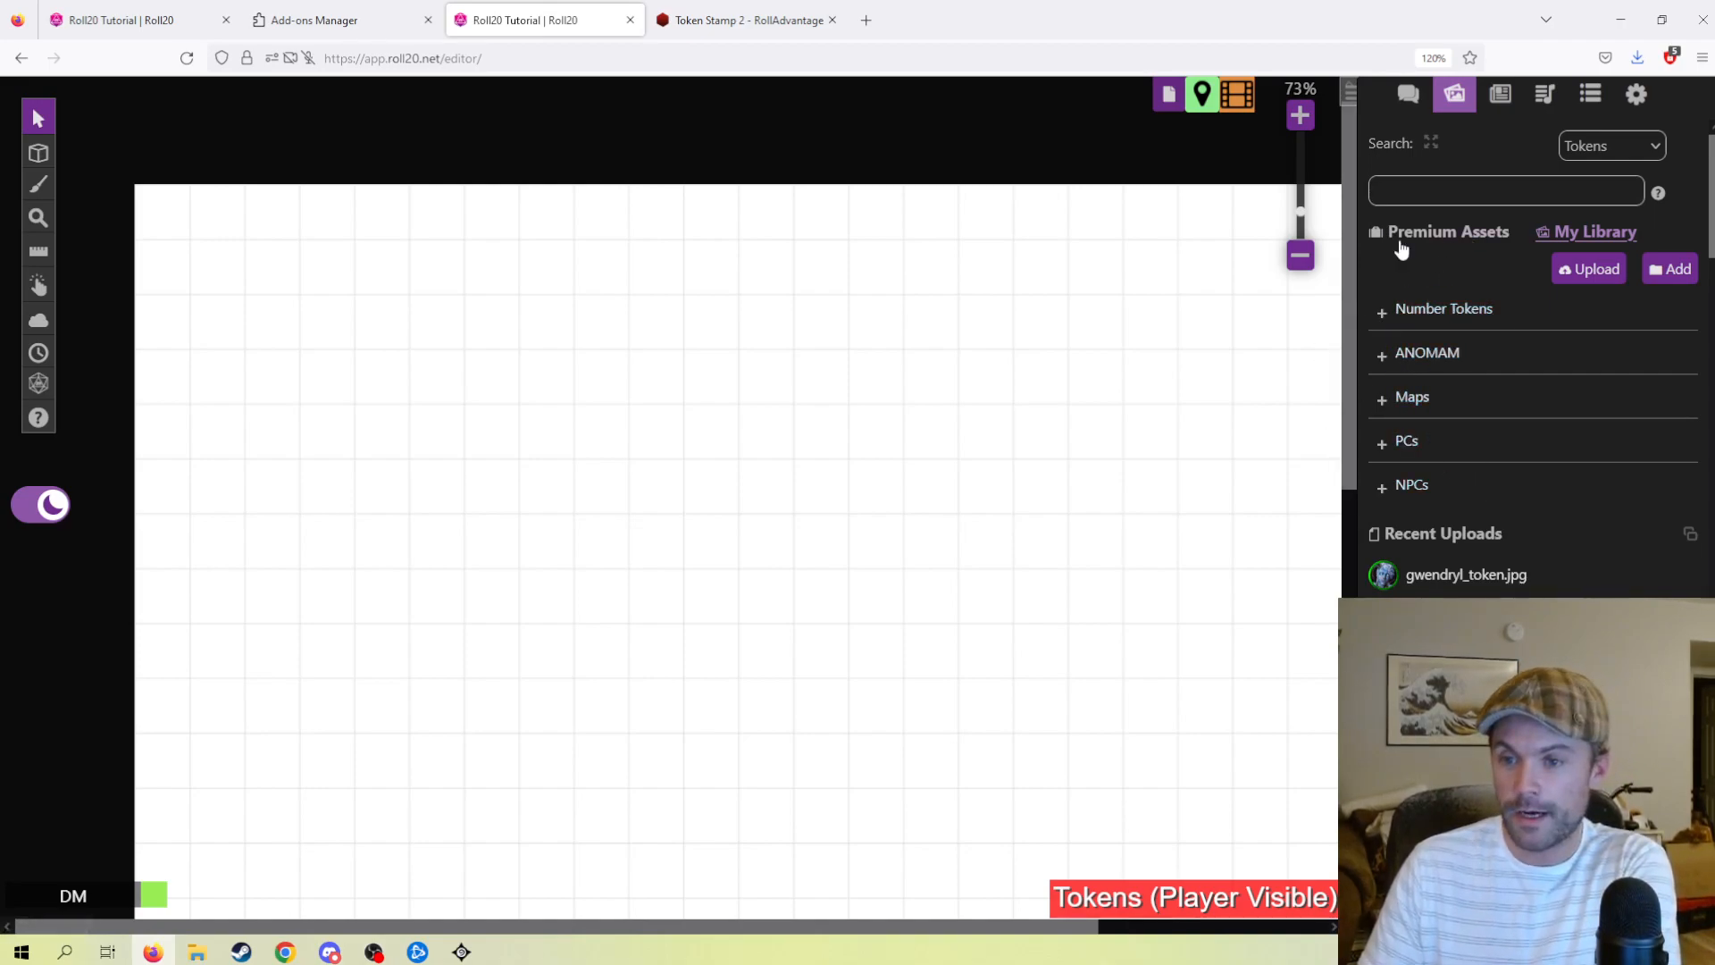
- Examine the Spell Tokens and Spelljammer art pack sets among the Marketplace Purchases in Premium Assets
left_click(1429, 240)
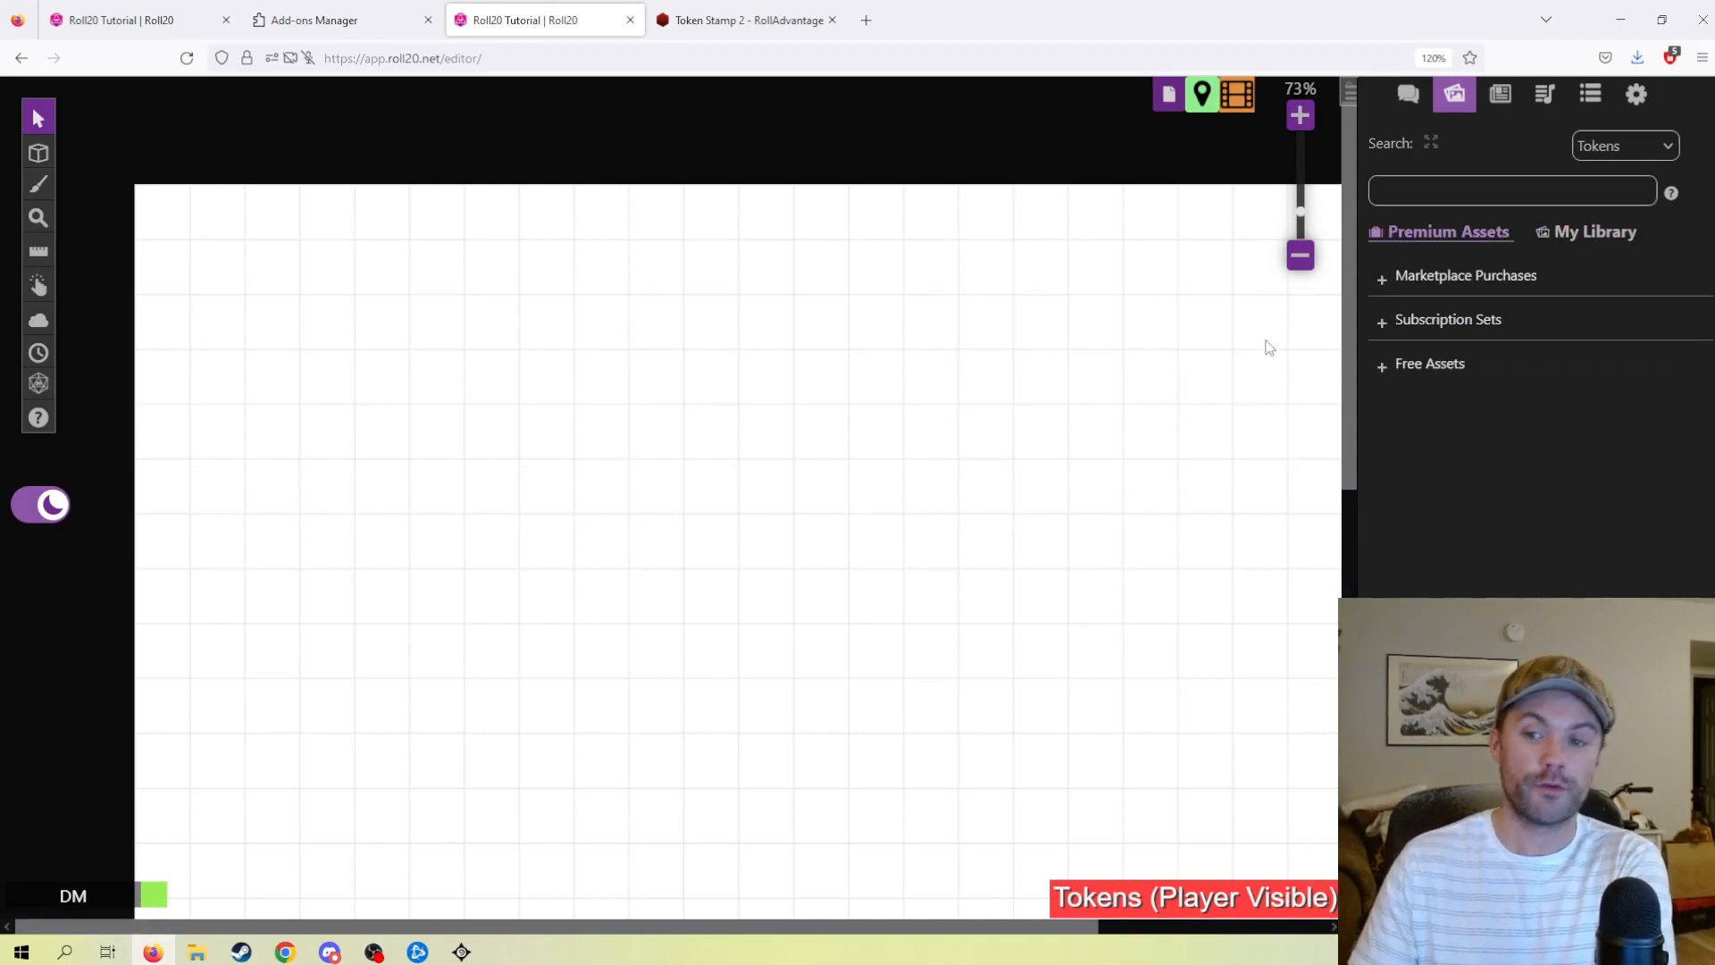
left_click(1384, 281)
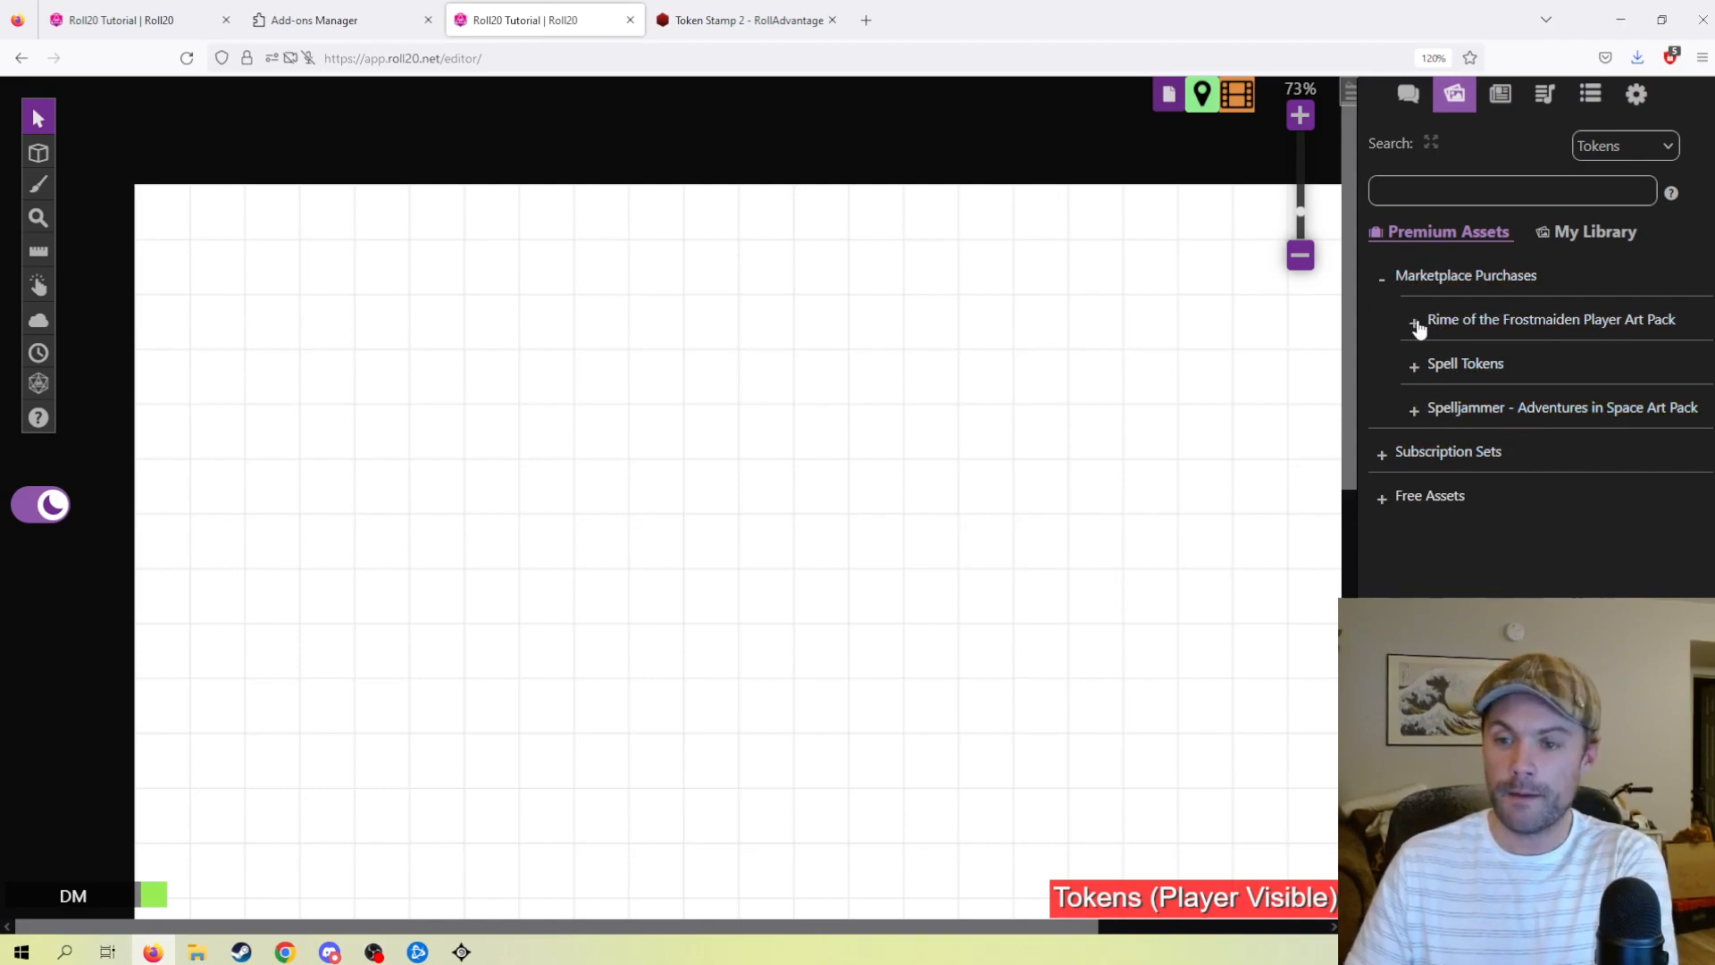
left_click(1414, 415)
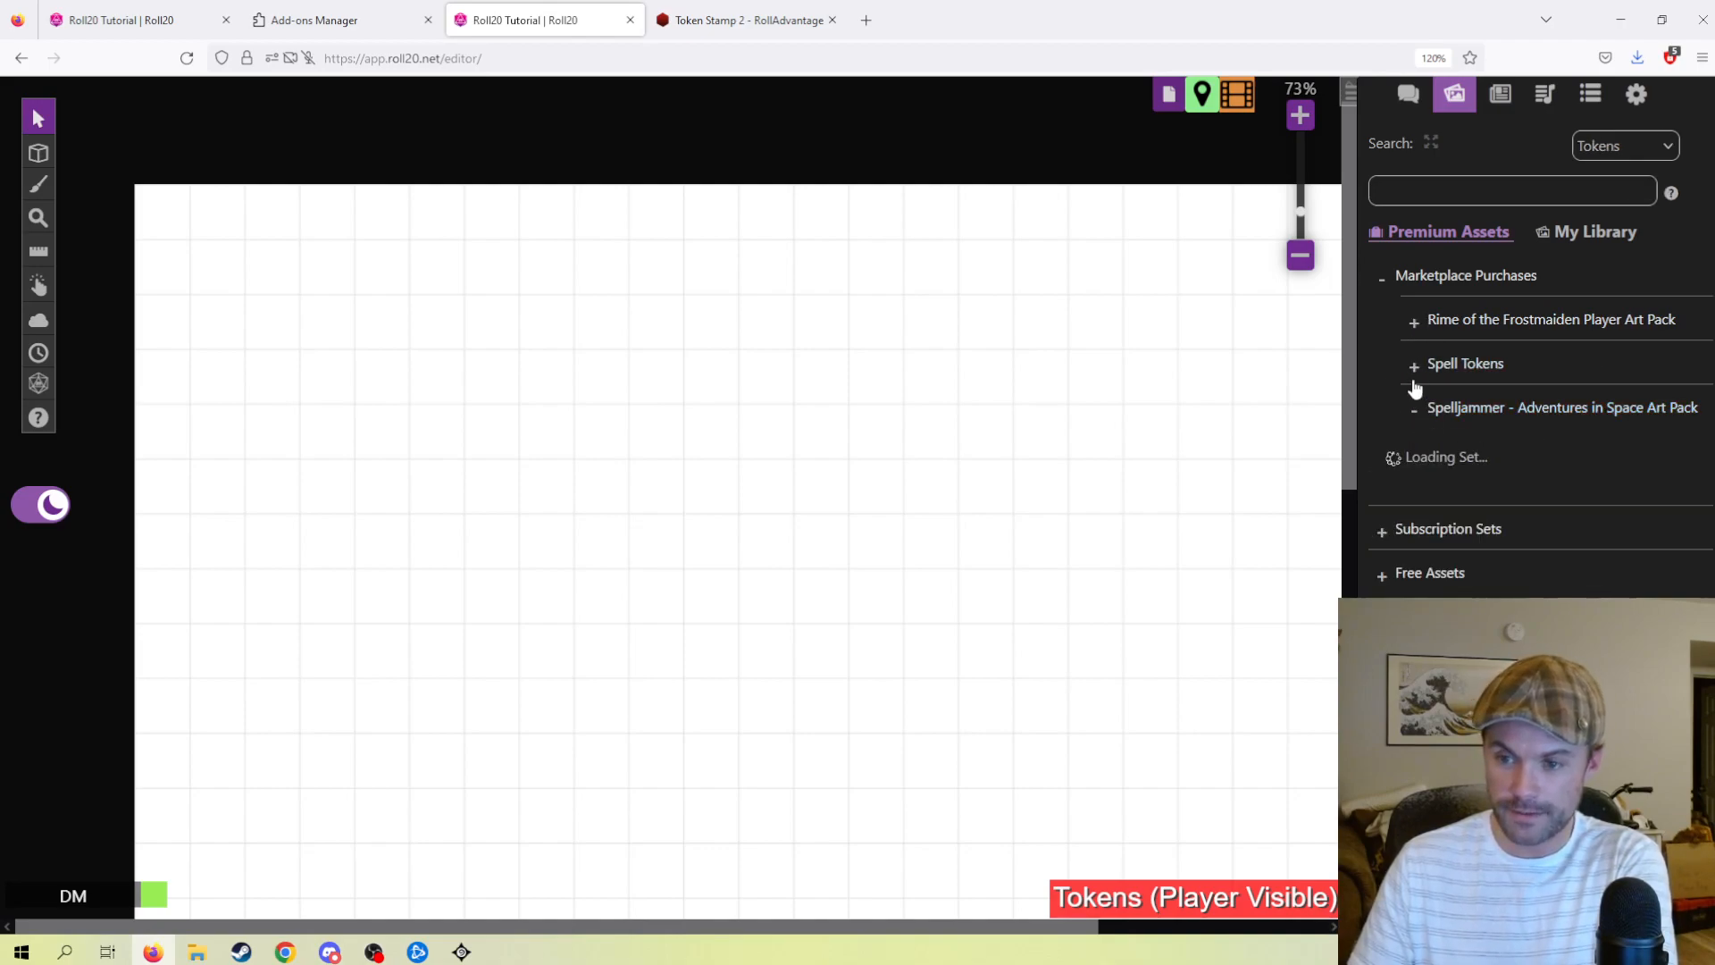
left_click(1414, 382)
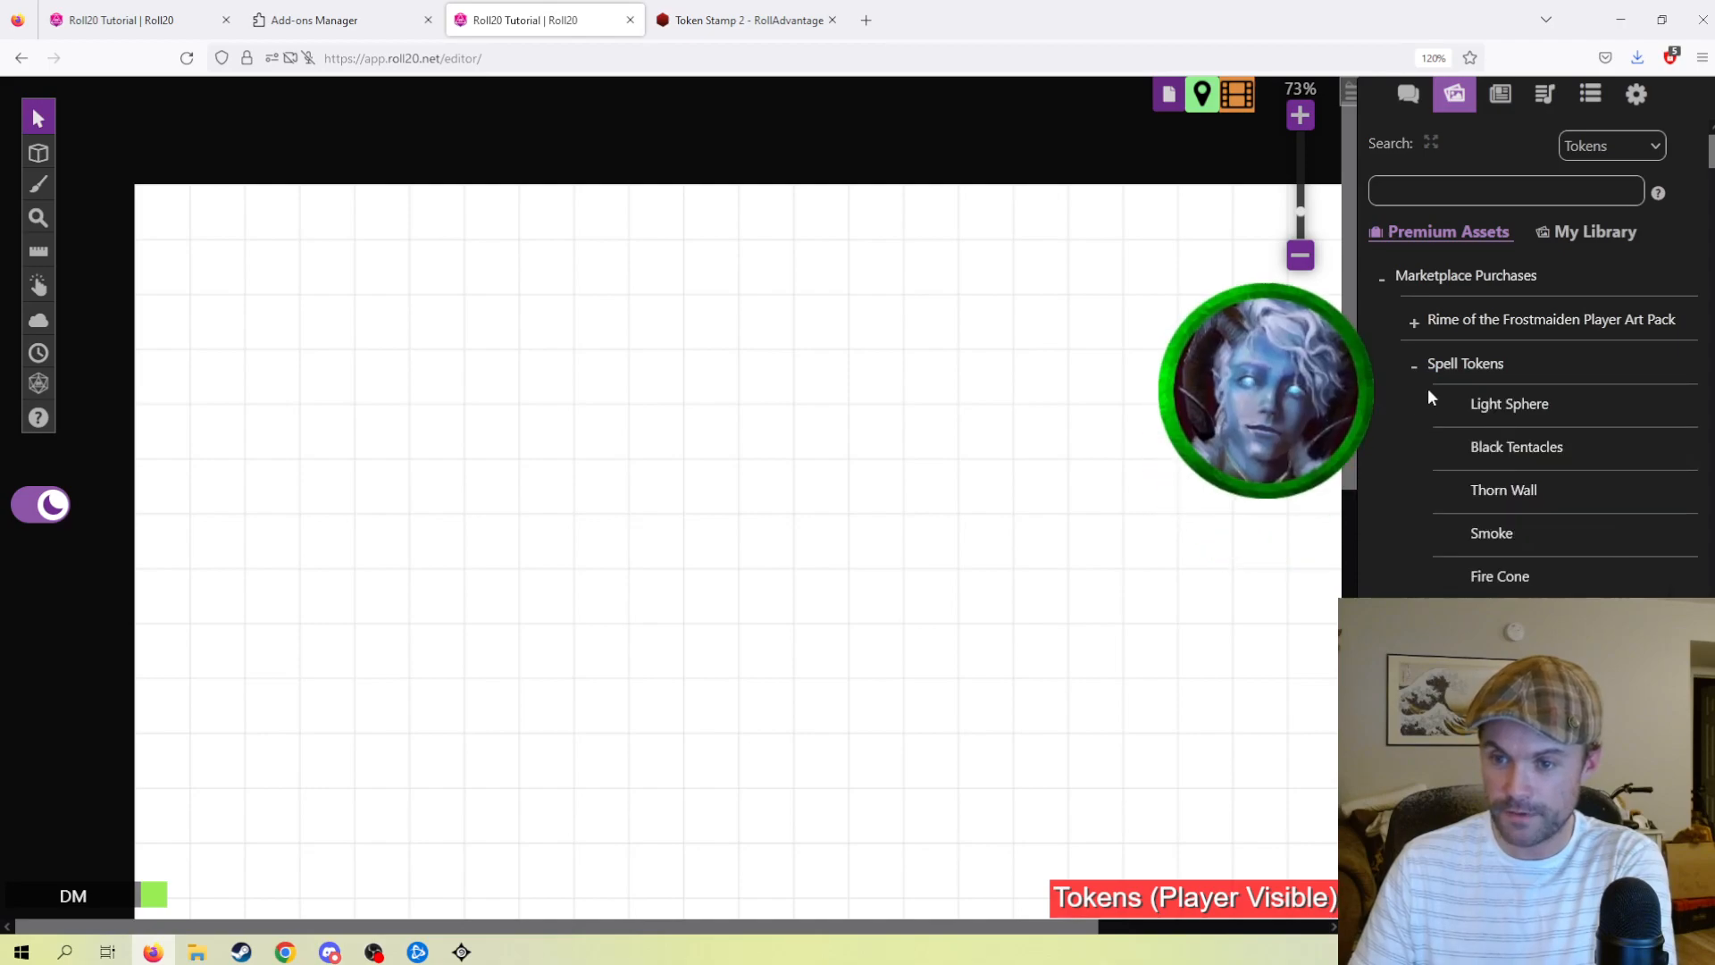
left_click(1414, 372)
left_click(1411, 415)
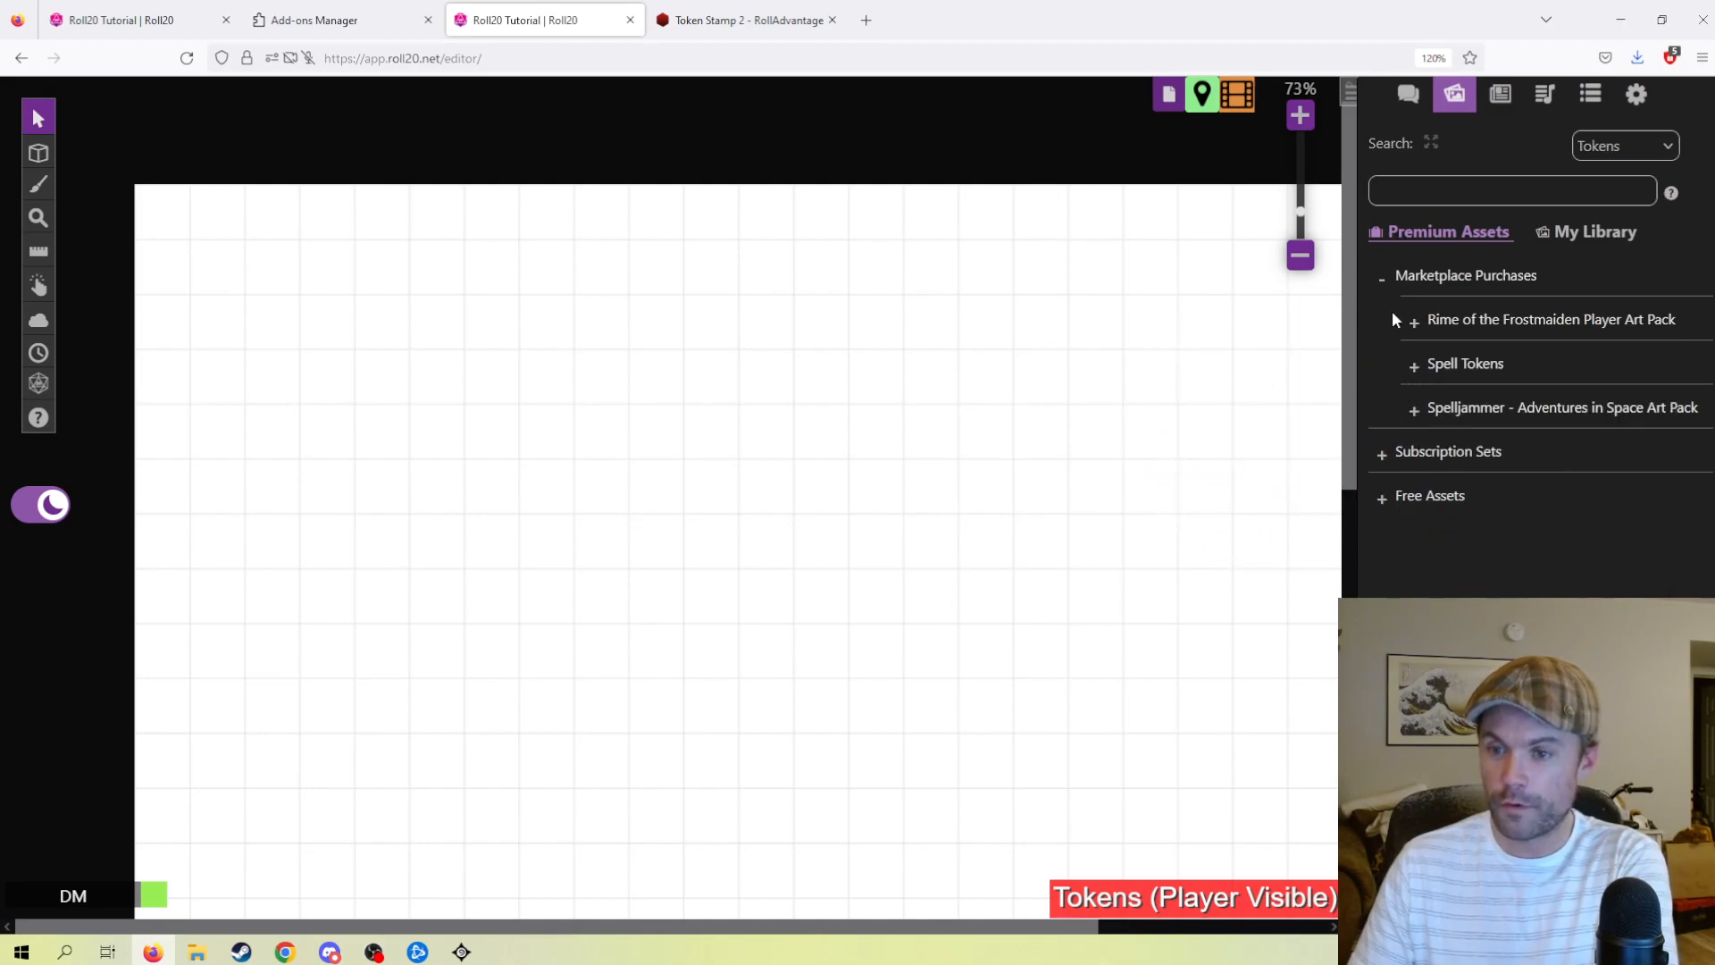
left_click(1383, 279)
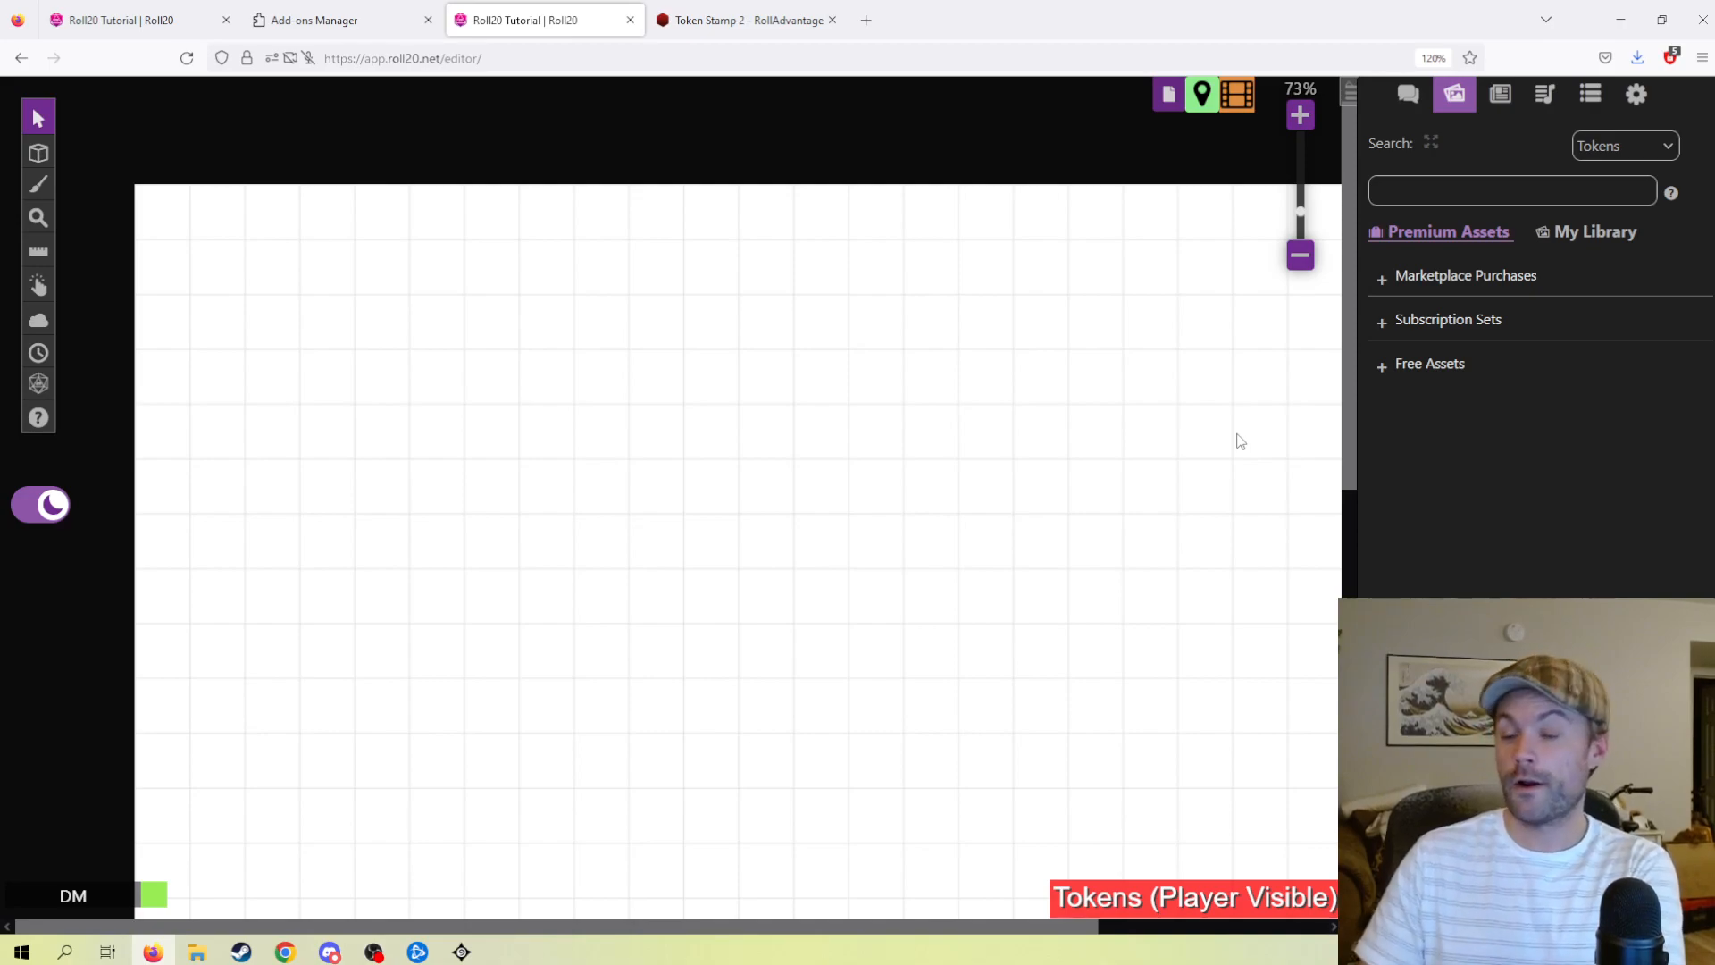
- Expand the 09 - The Camp set within the Free Assets of the art library
left_click(1382, 368)
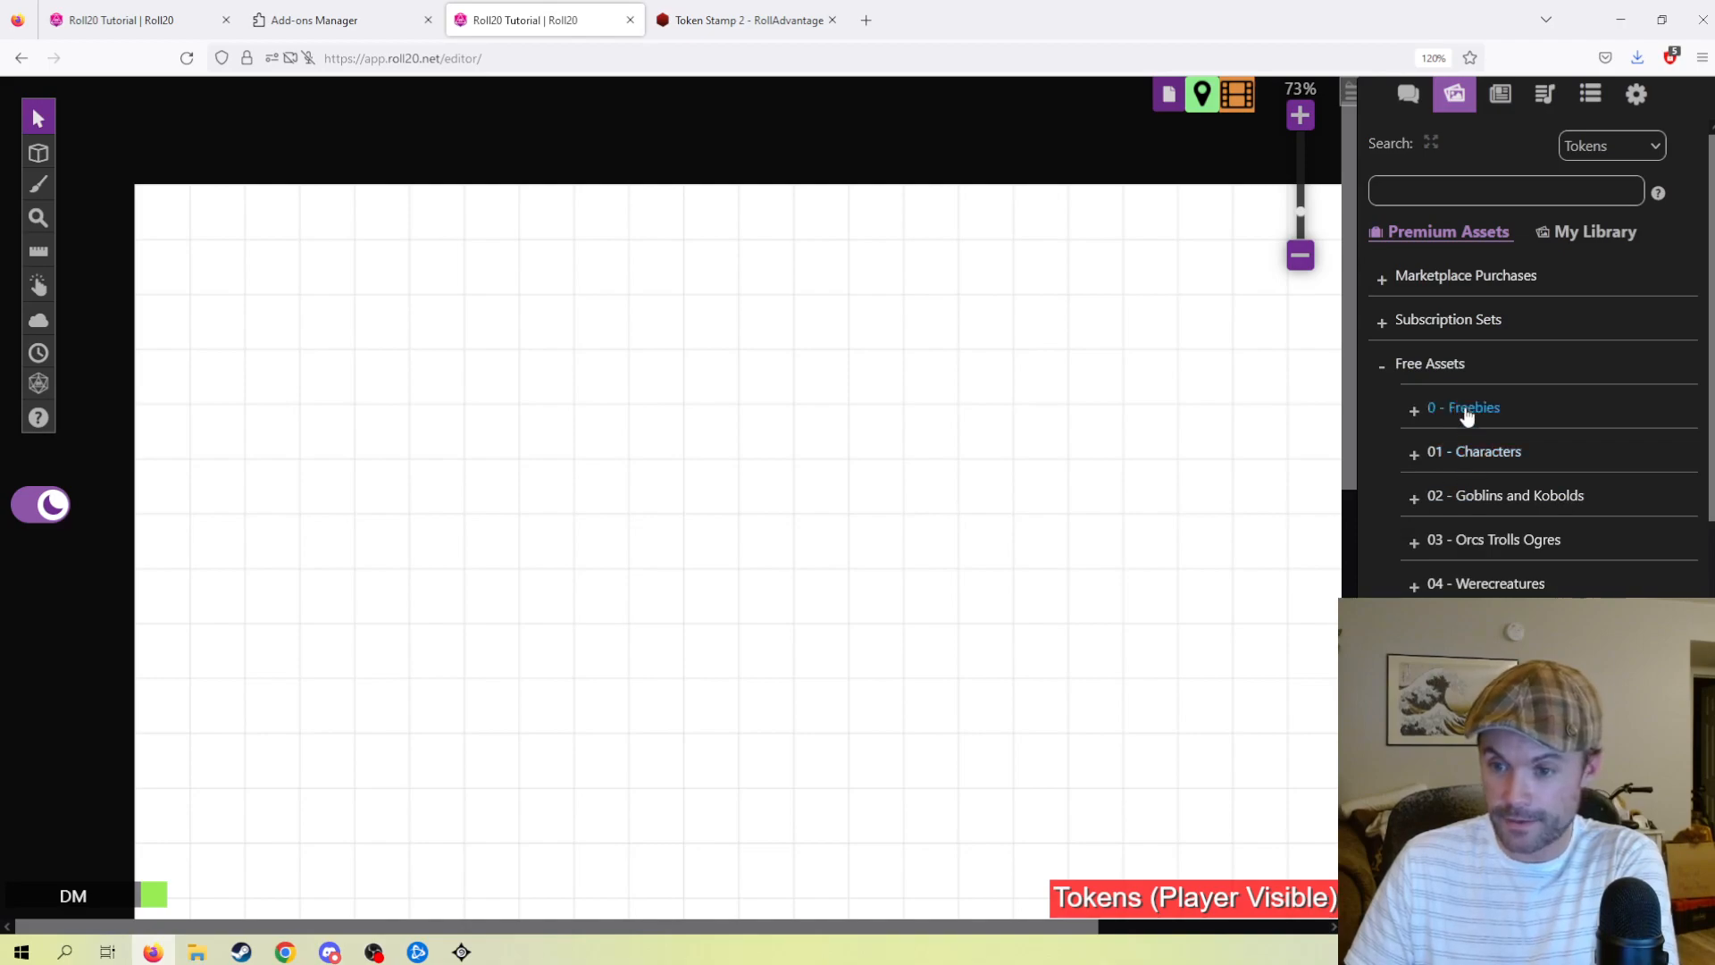
scroll(1508, 478, "down", 5)
left_click(1413, 468)
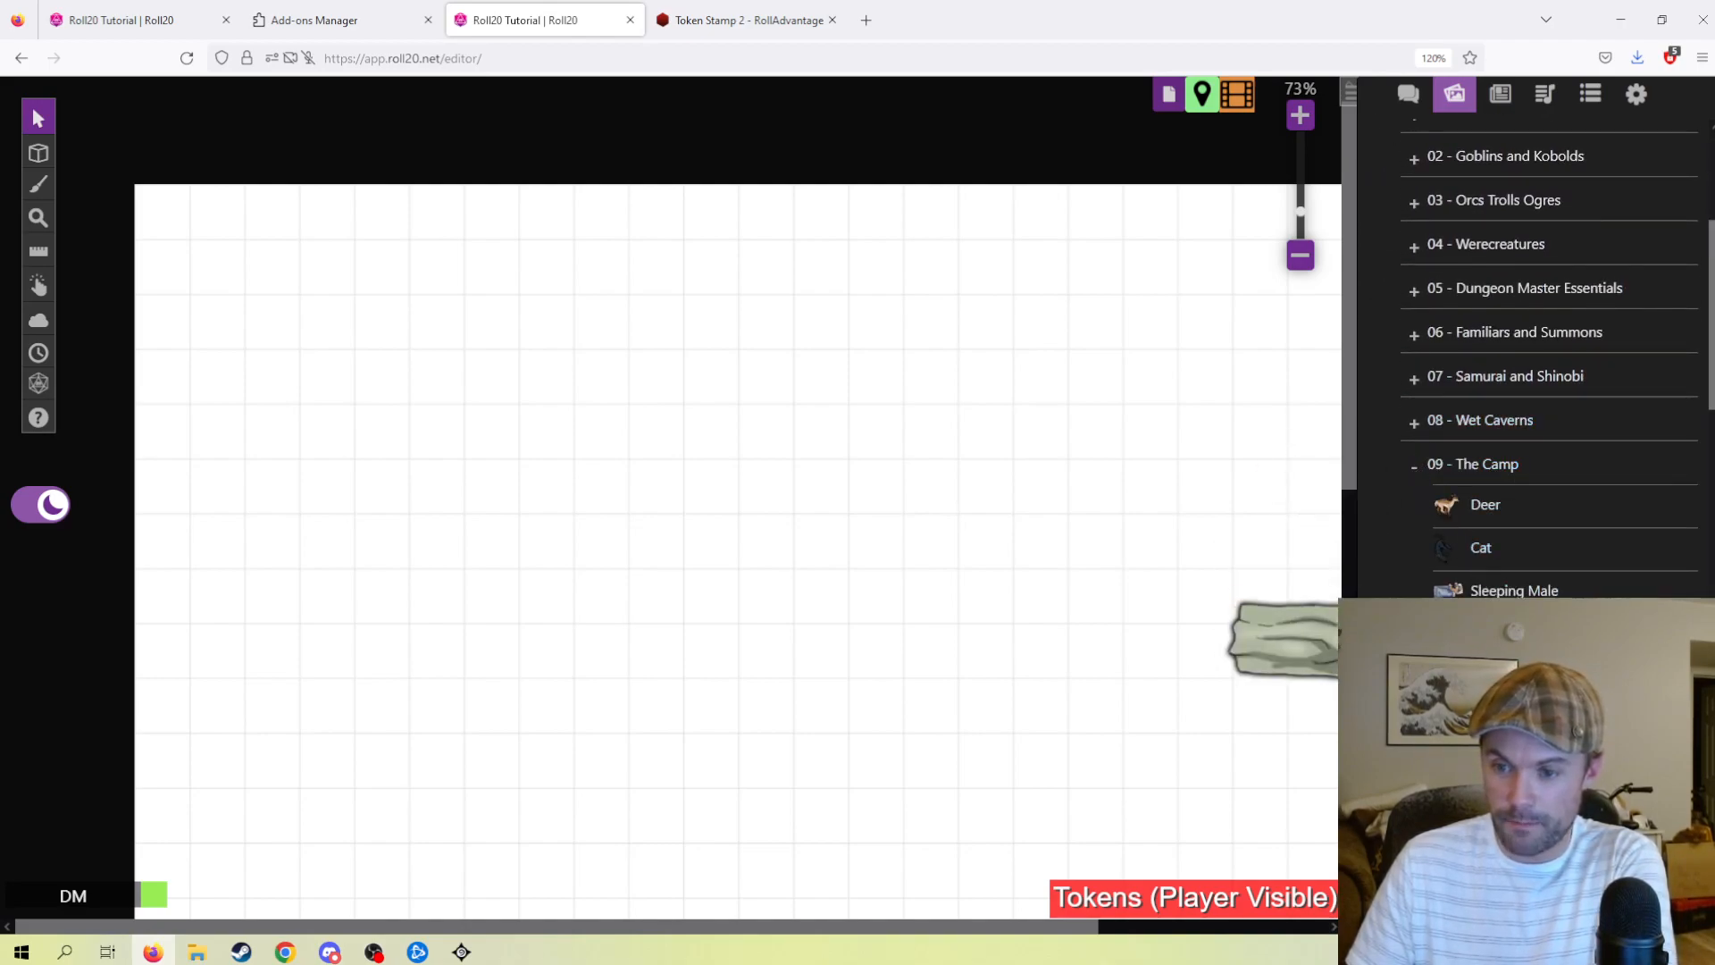
- Place the black animal token from the 09 - The Camp set, stretched to two squares tall, on the page and delete it
scroll(1518, 500, "down", 2)
scroll(1549, 358, "down", 2)
left_click_drag(1500, 665, 714, 482)
left_click(720, 504)
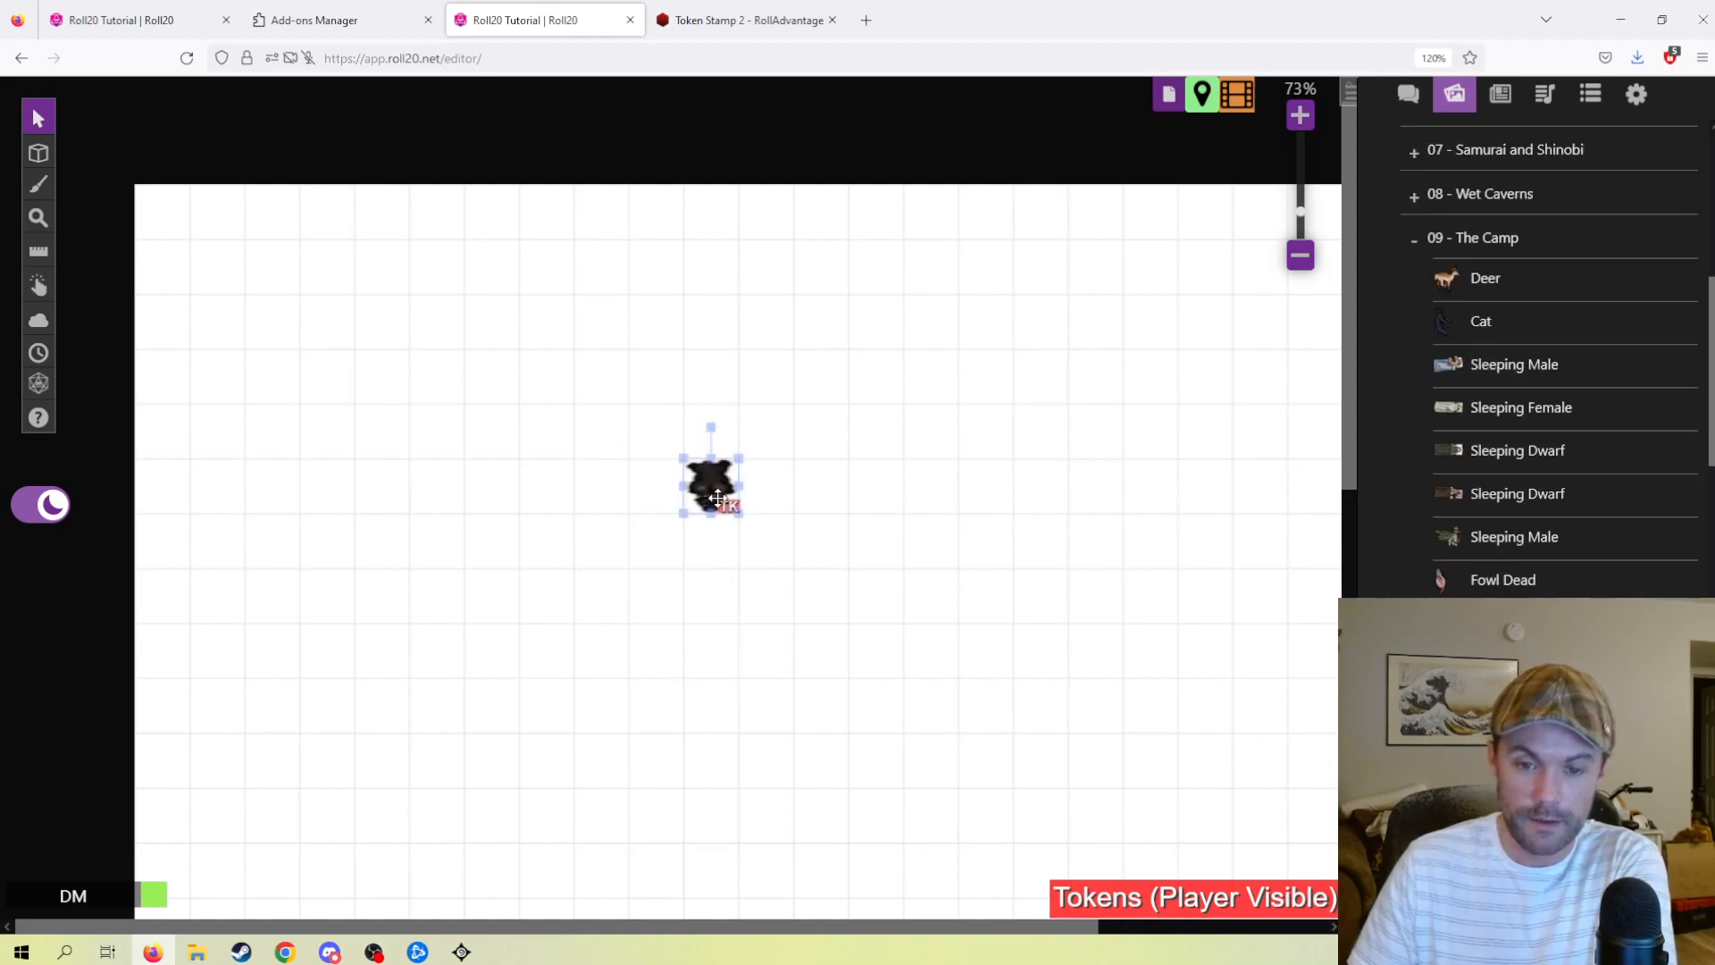
left_click_drag(711, 513, 711, 568)
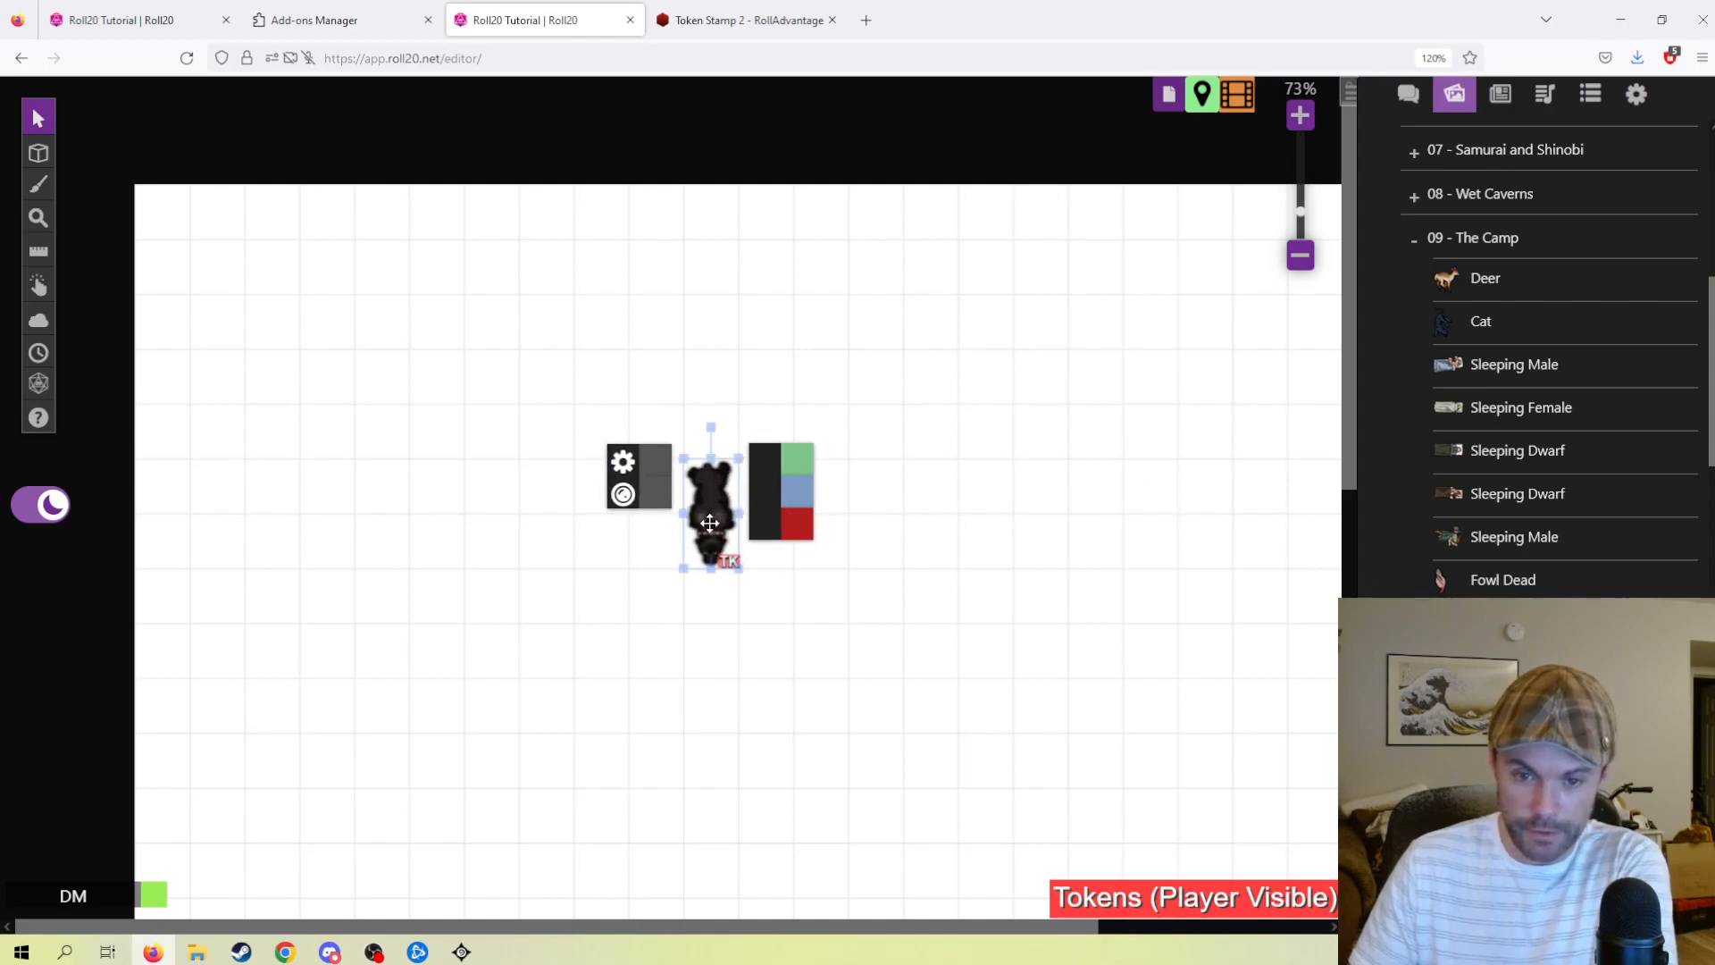
key("Delete")
- Collapse the 09 - The Camp set and the Free Assets list in the art library
scroll(1430, 437, "up", 3)
left_click(1427, 466)
scroll(1438, 456, "up", 4)
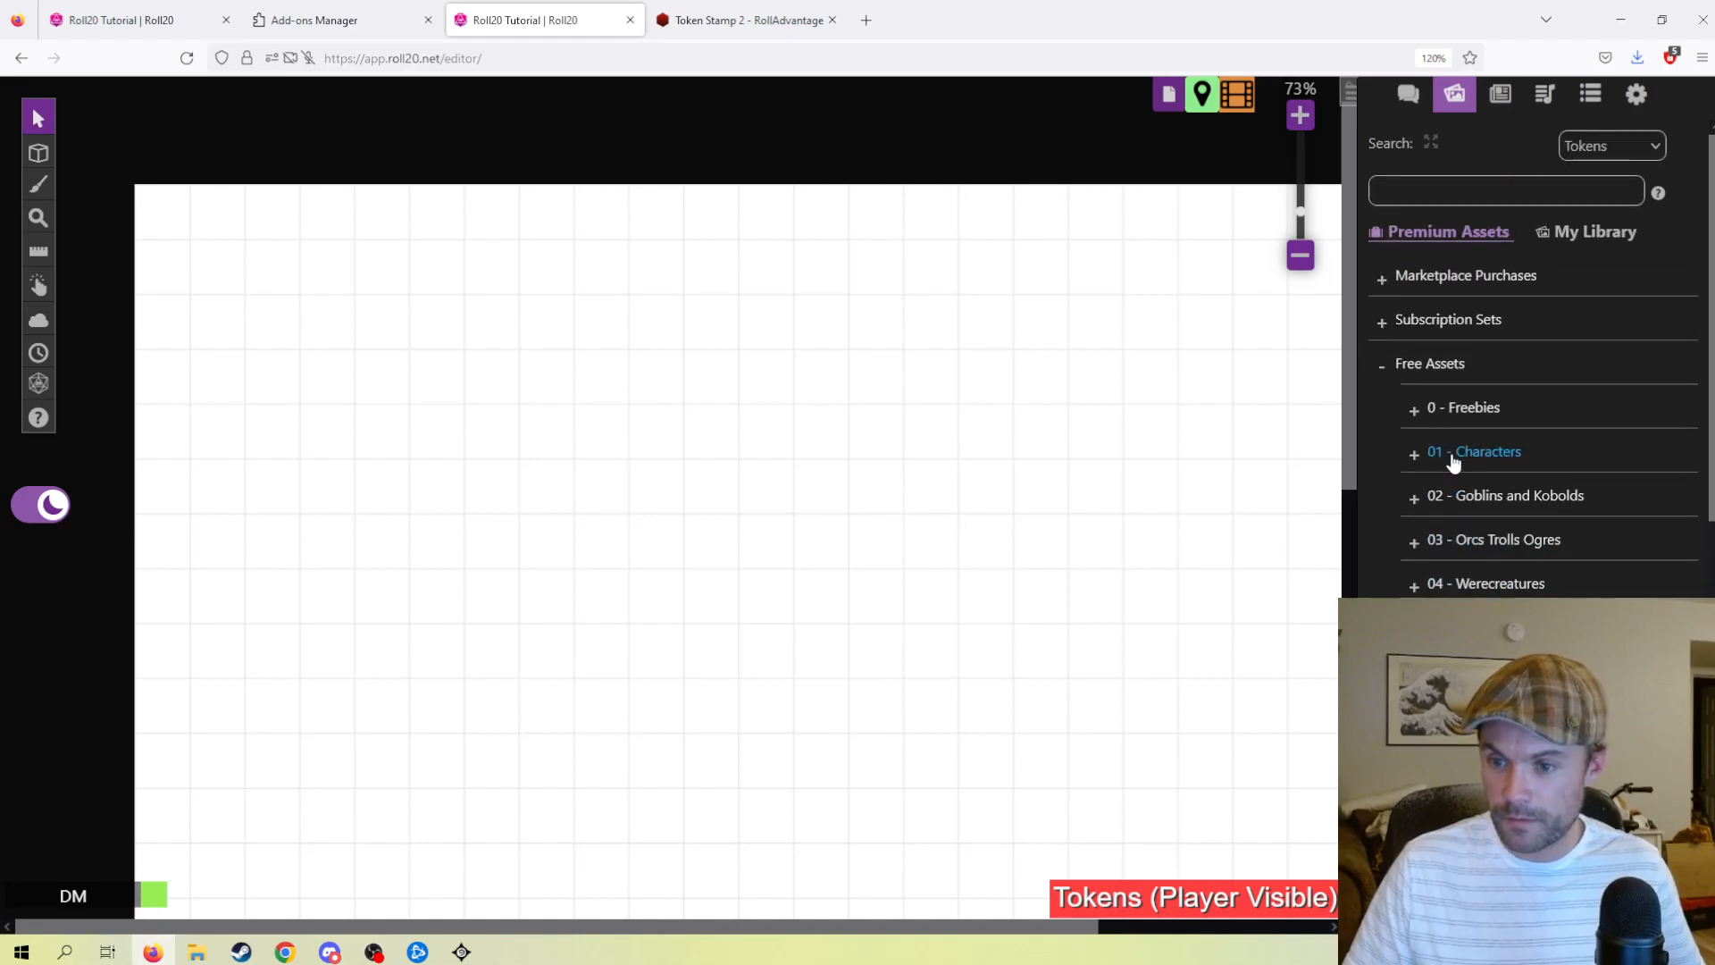
left_click(1376, 380)
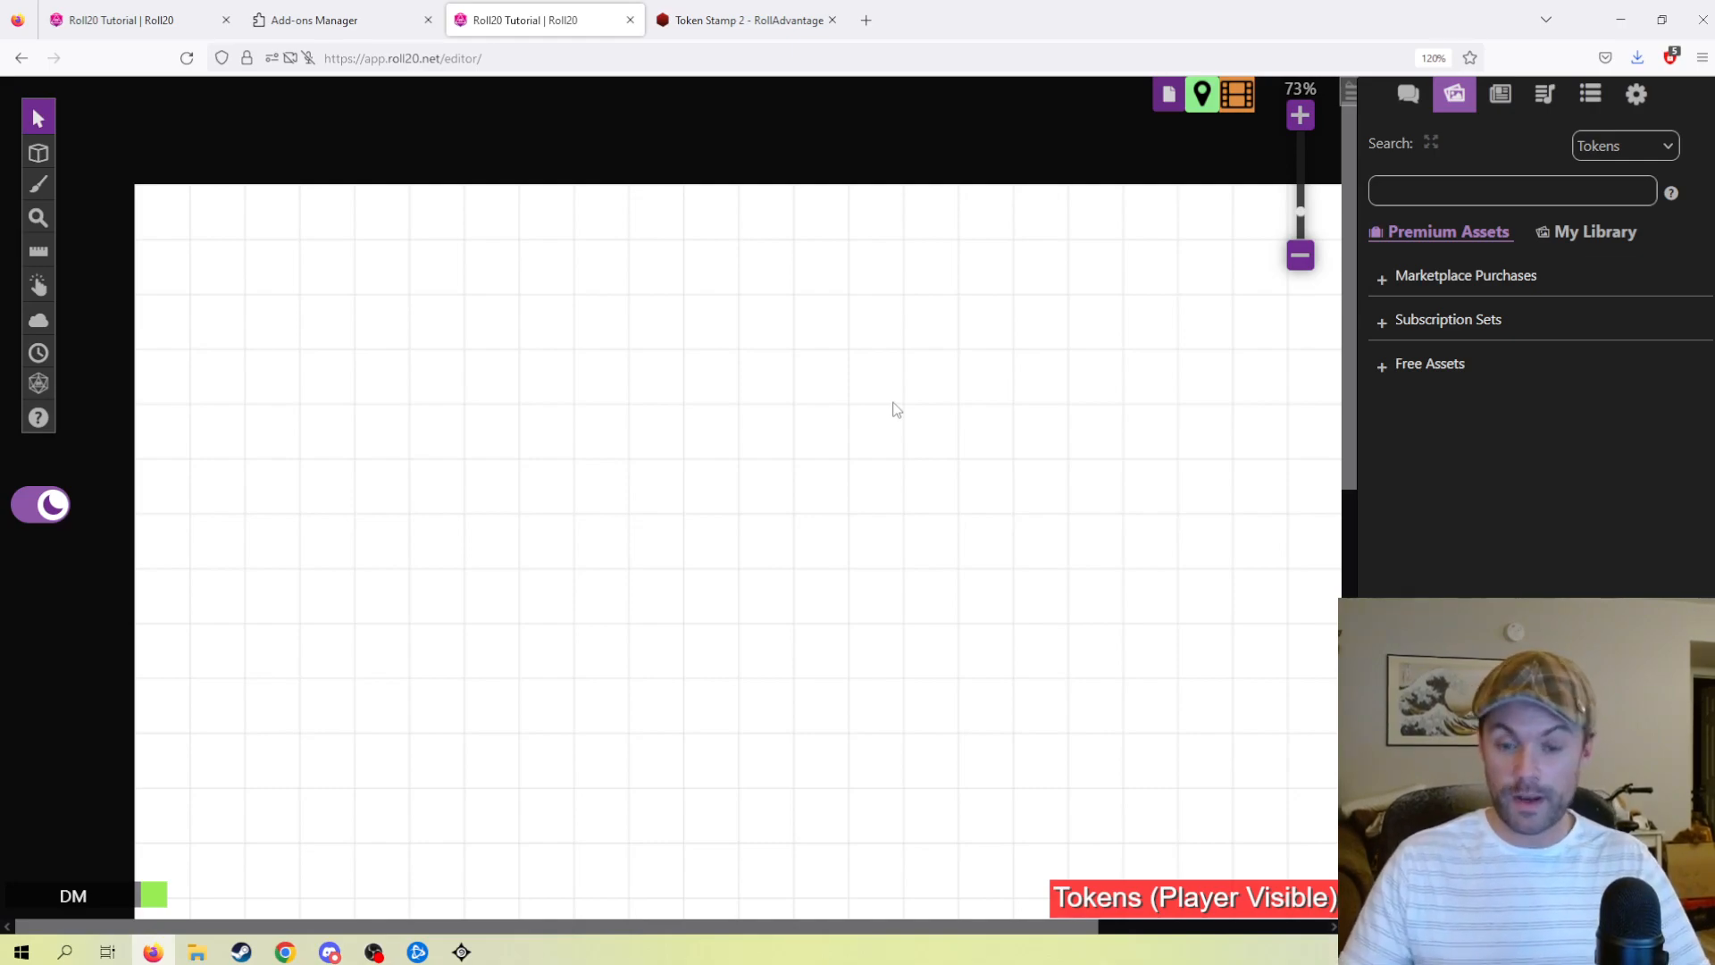
- Search the art library for "tree" and examine the library, premium and web image results
left_click(1402, 186)
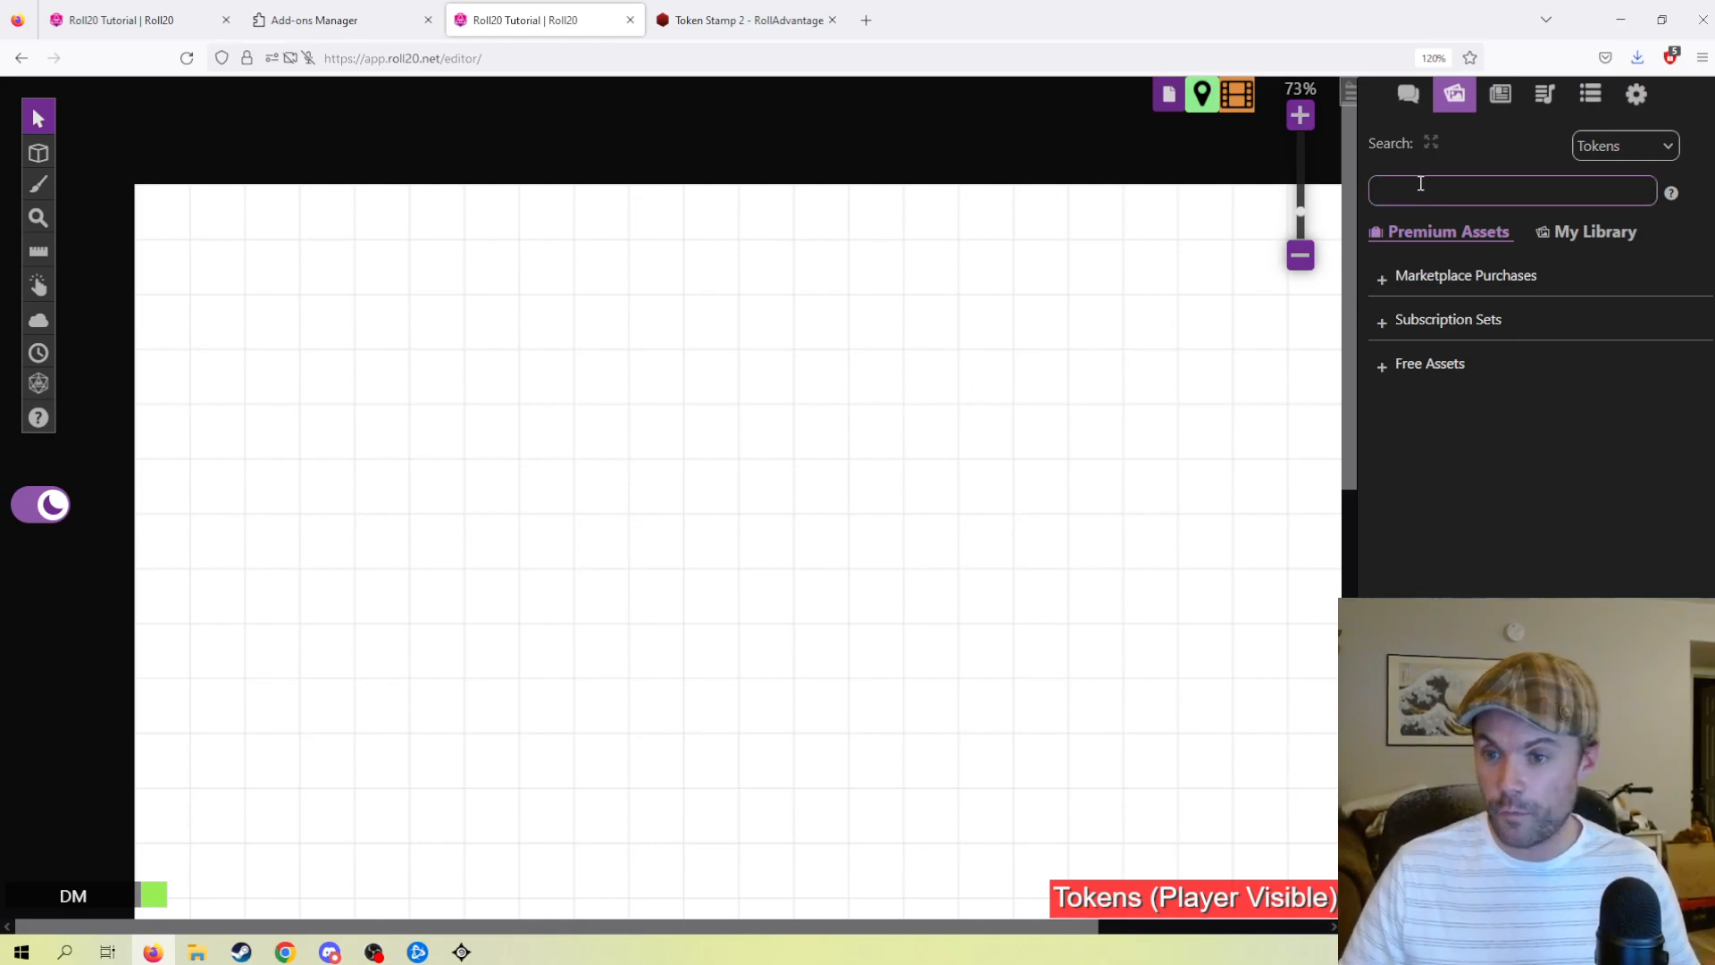
type("tree")
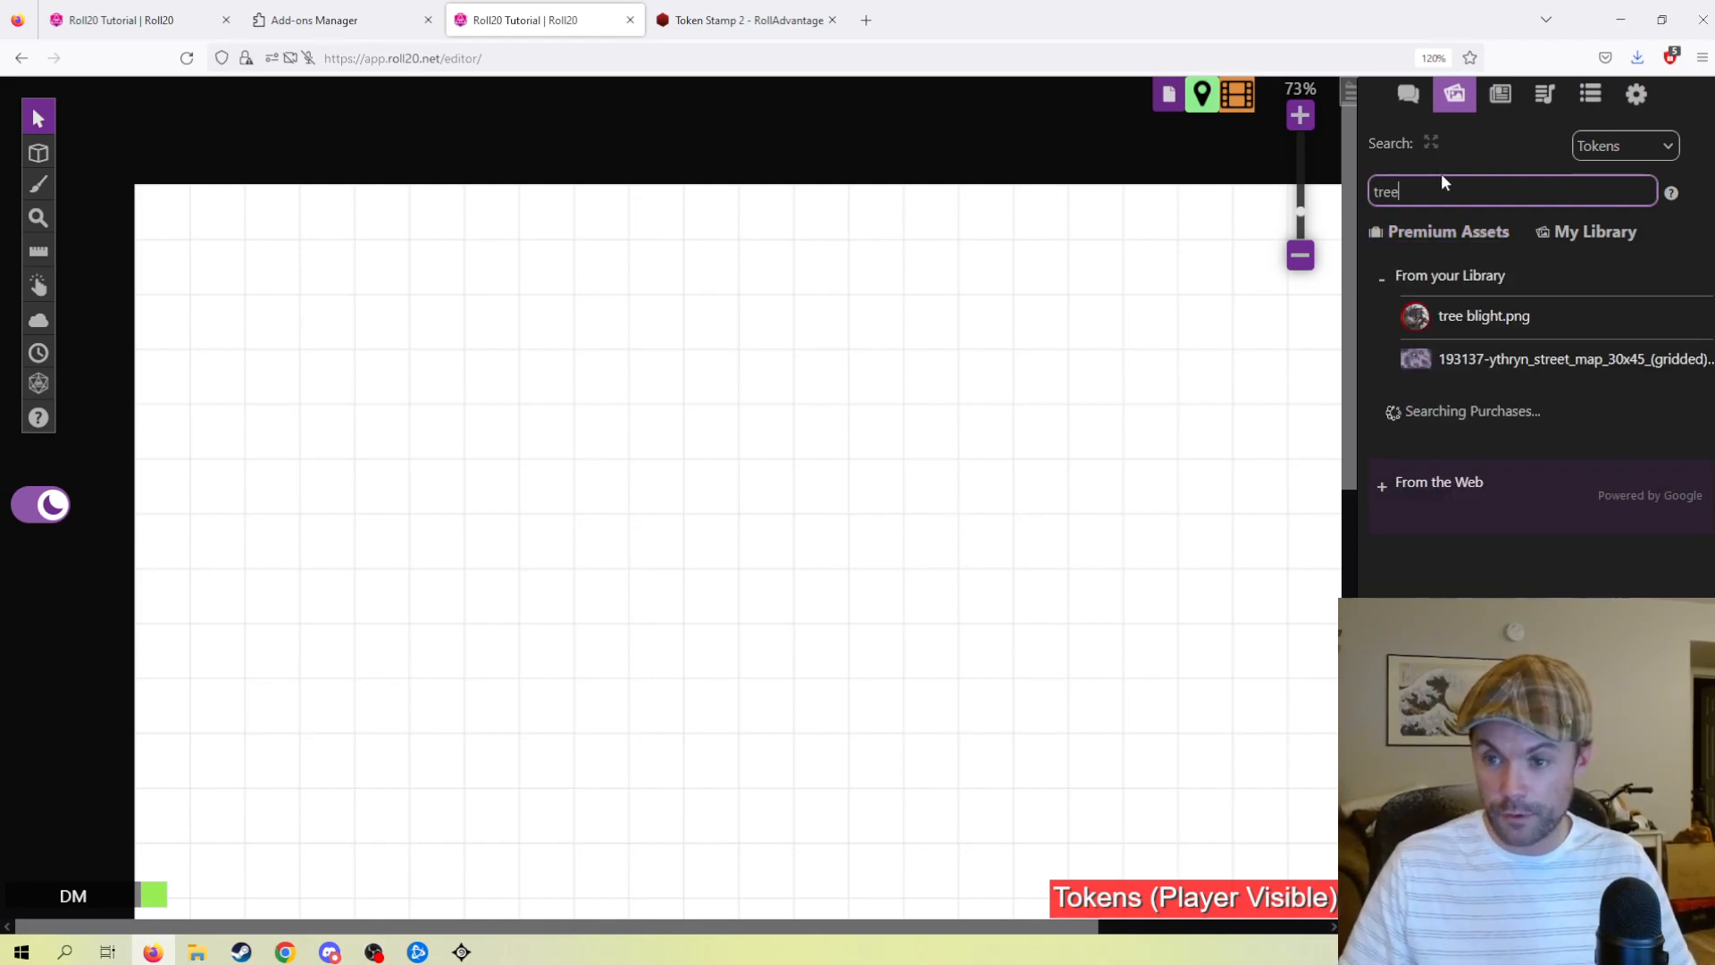
mouse_move(1458, 354)
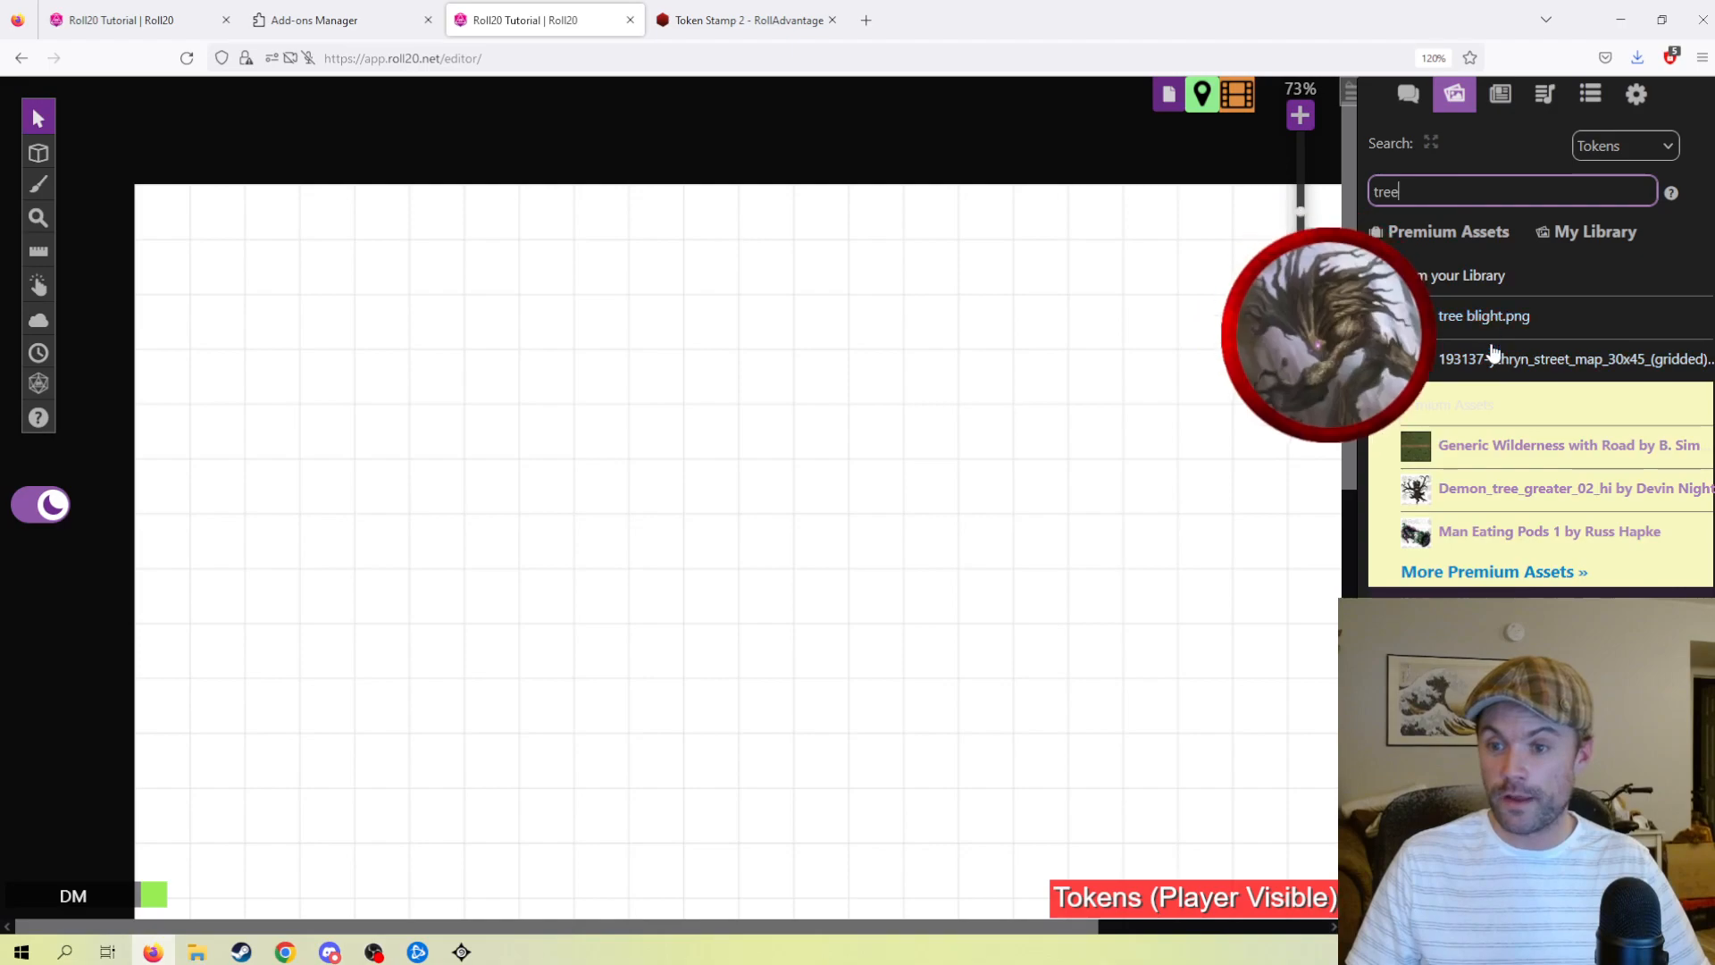
mouse_move(1494, 305)
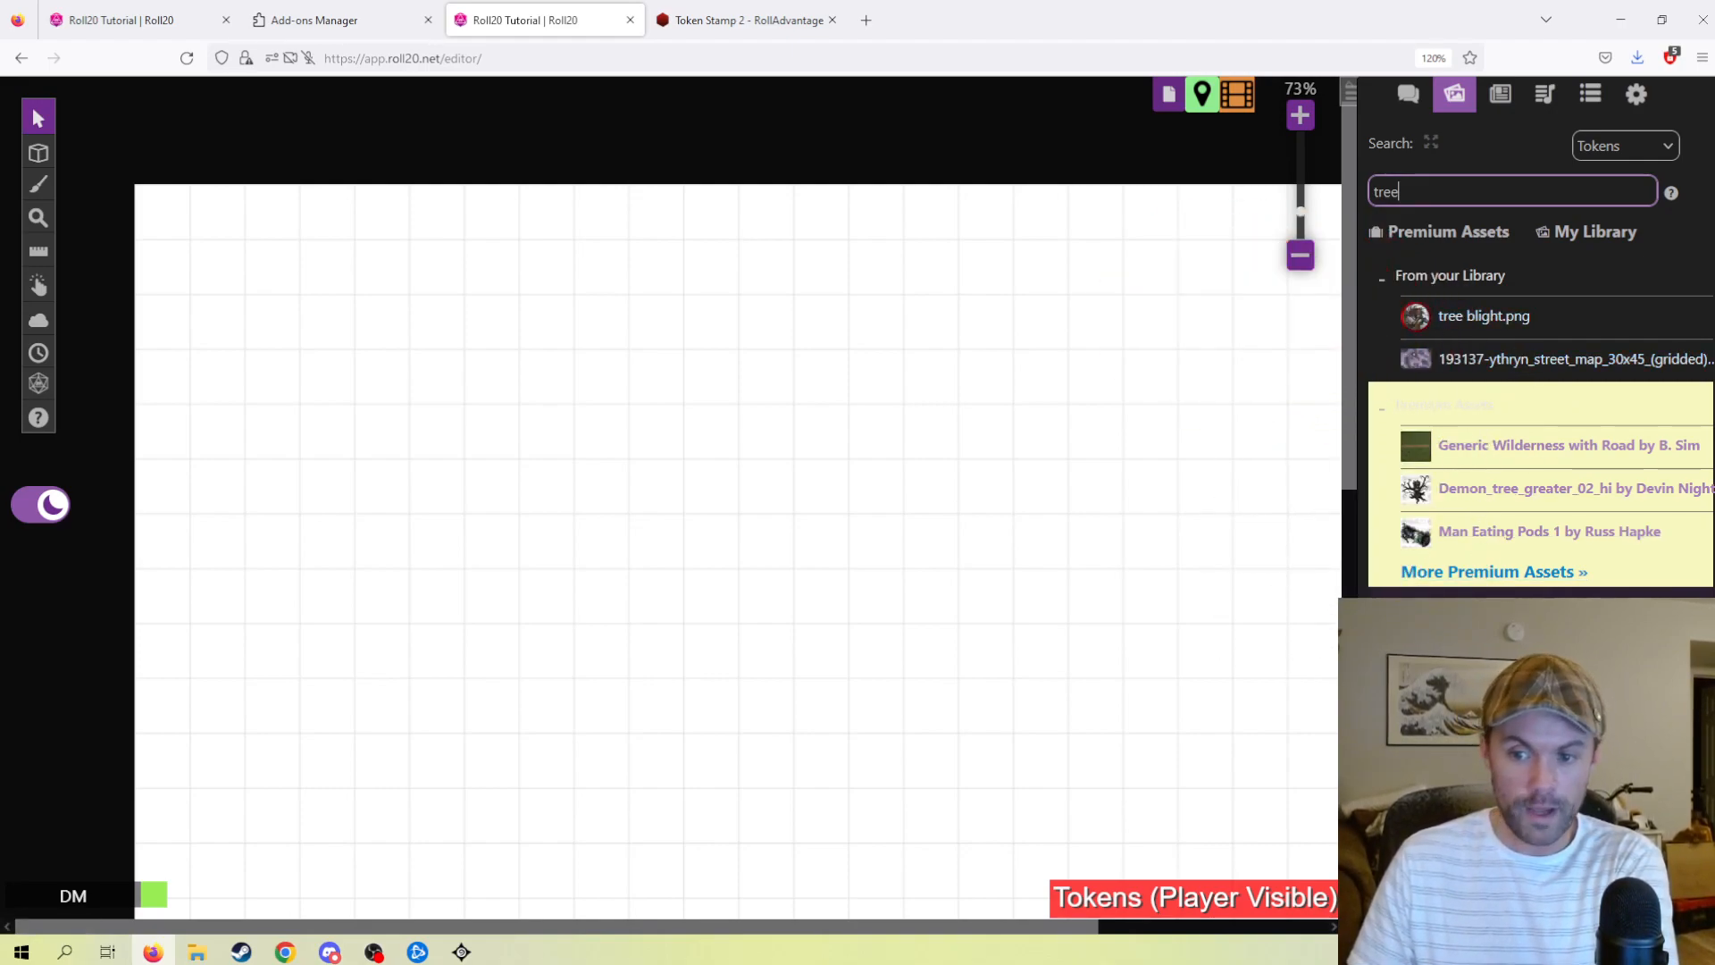
scroll(1537, 429, "down", 5)
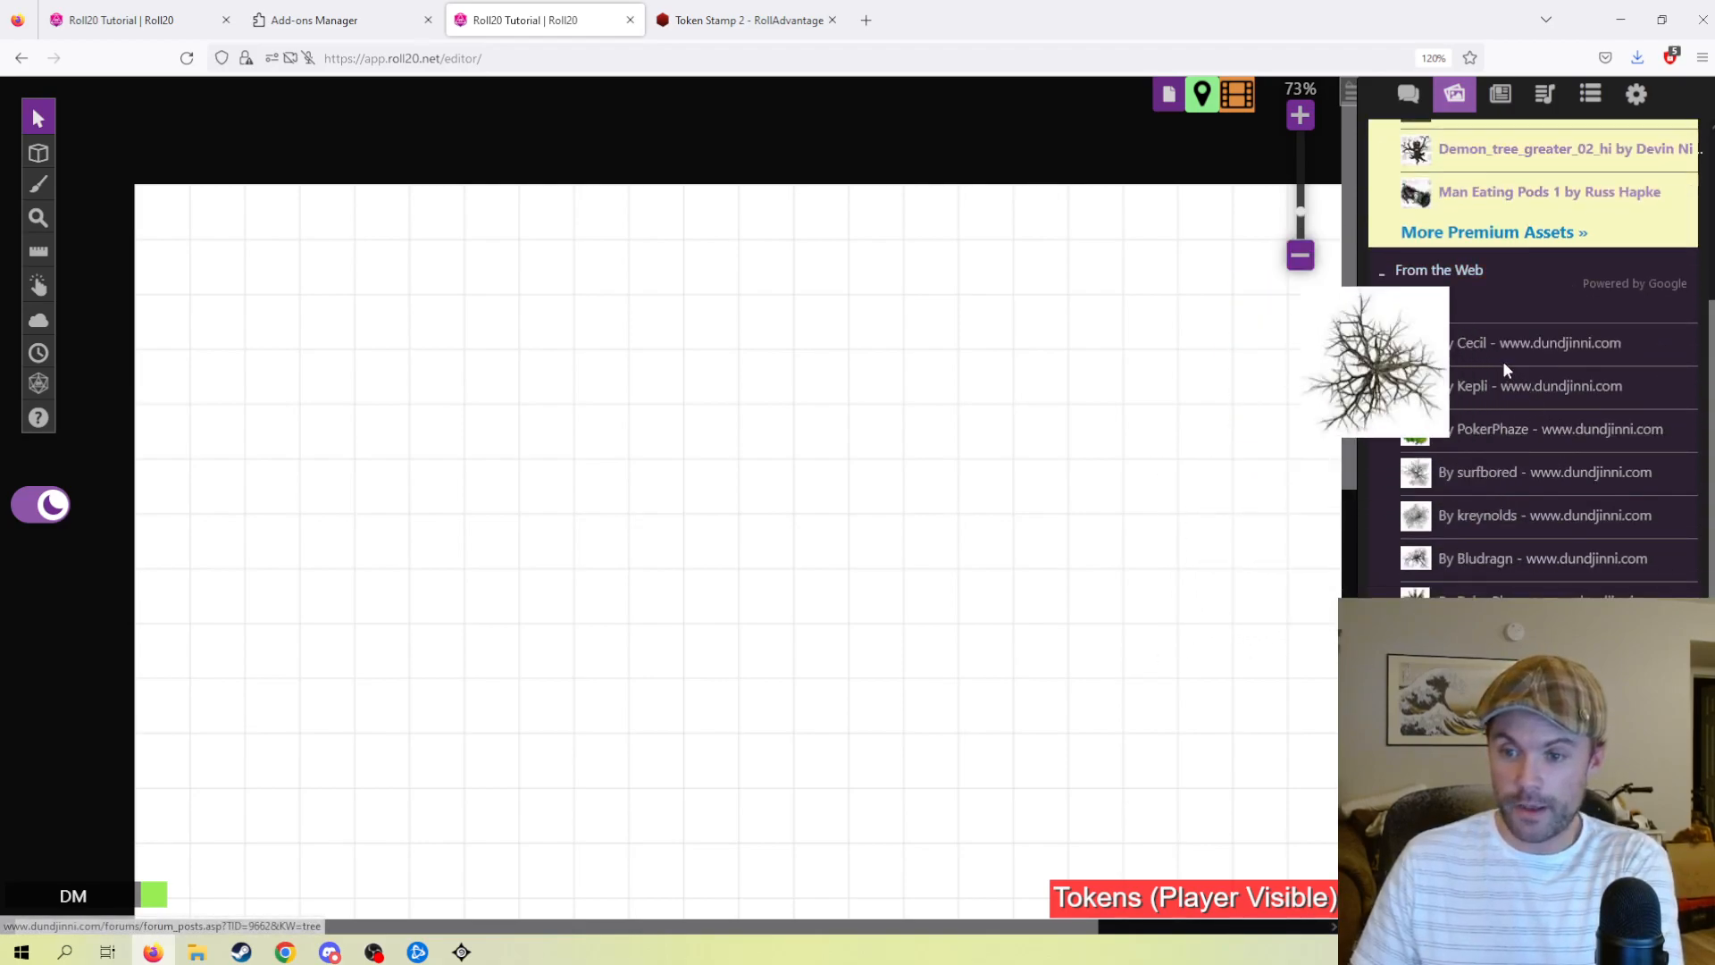
scroll(1505, 366, "down", 3)
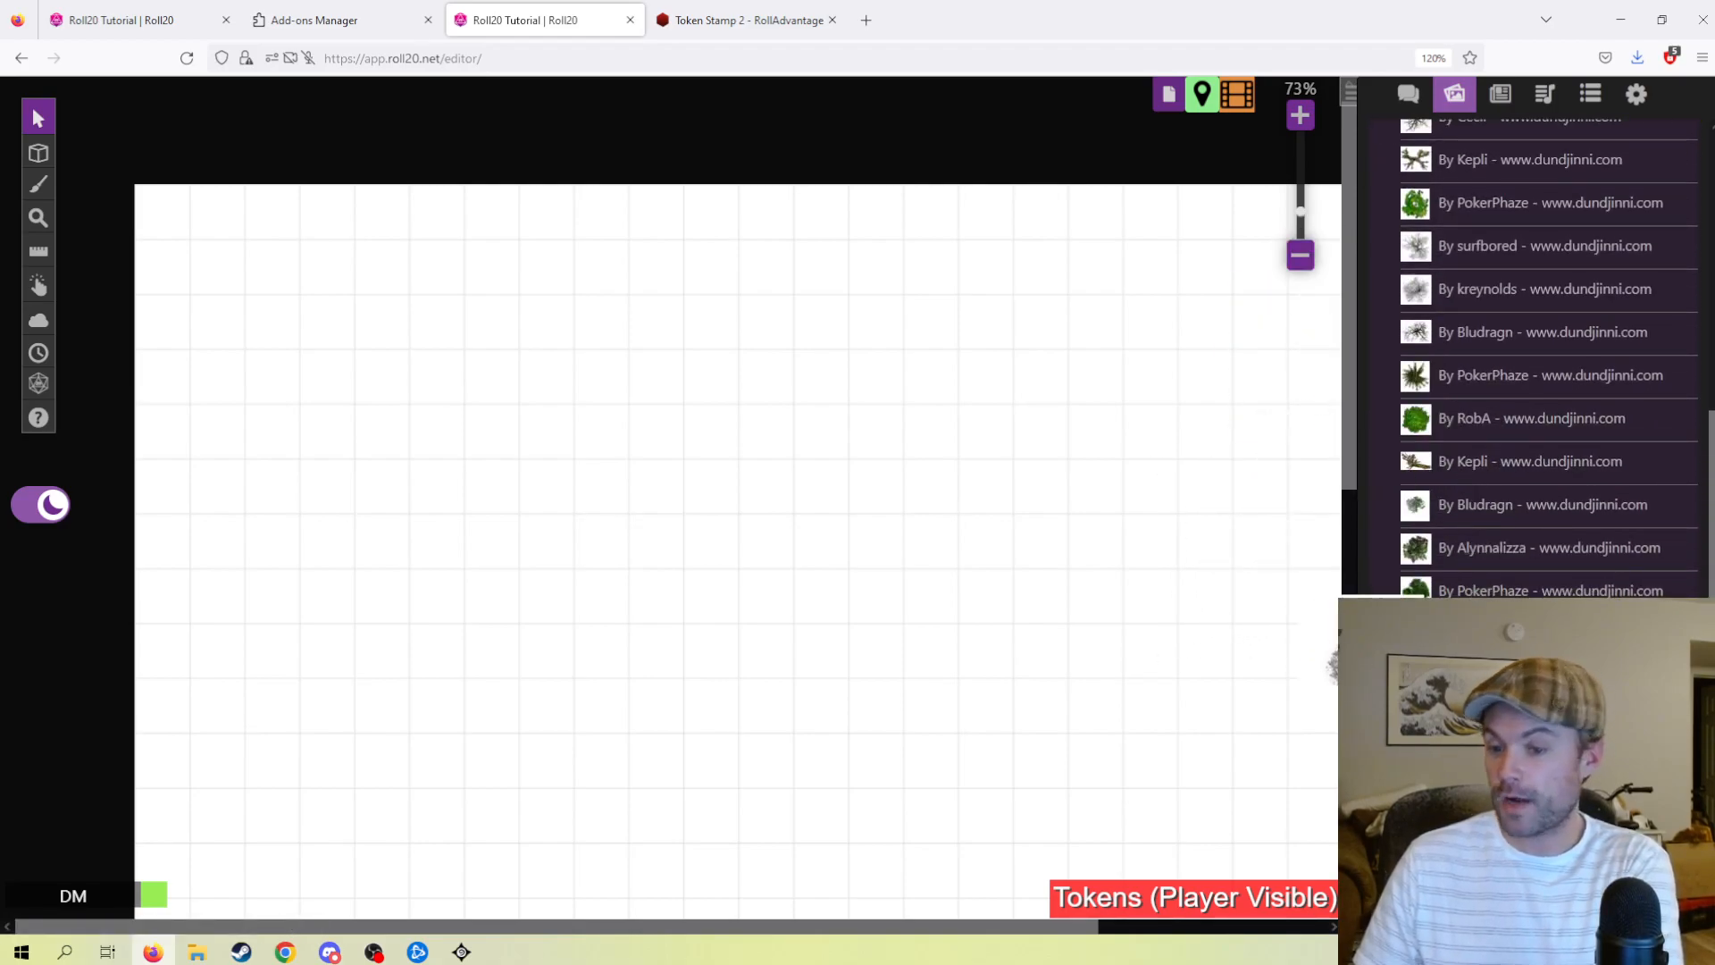
scroll(1519, 375, "down", 3)
scroll(1519, 376, "down", 6)
scroll(1509, 572, "down", 3)
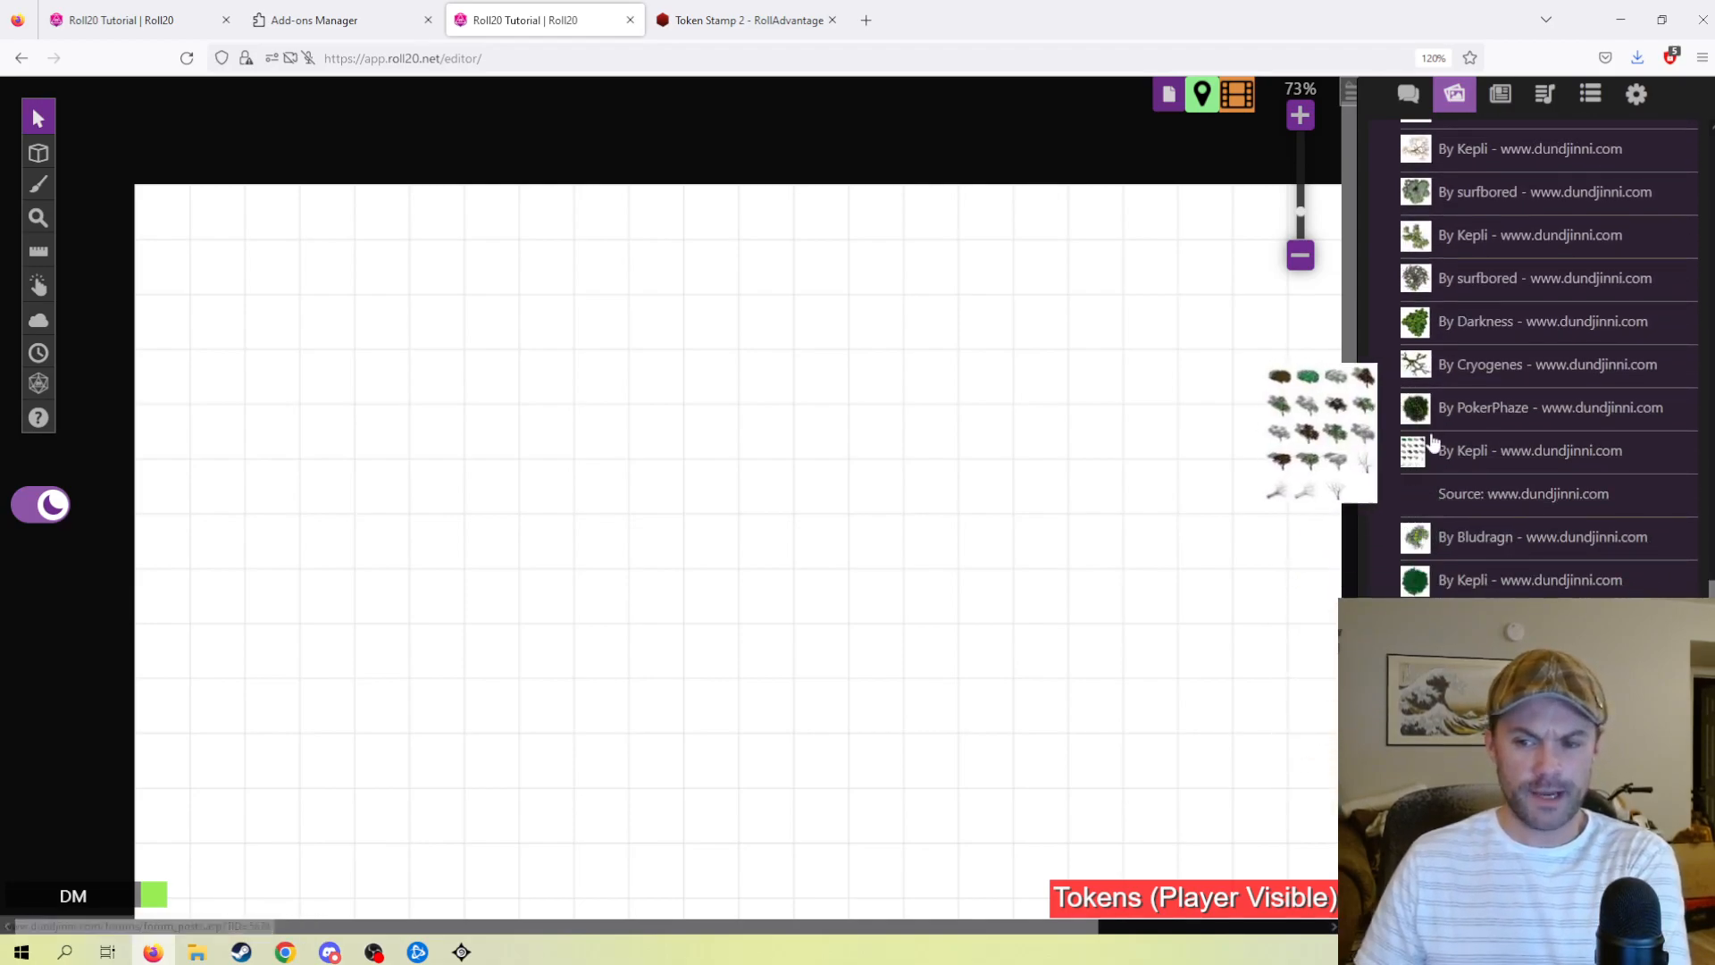
- Place the sheet of assorted trees from the web results, enlarged to 8 by 8 squares, on the page and delete it
scroll(1432, 441, "up", 2)
left_click_drag(1459, 565, 549, 379)
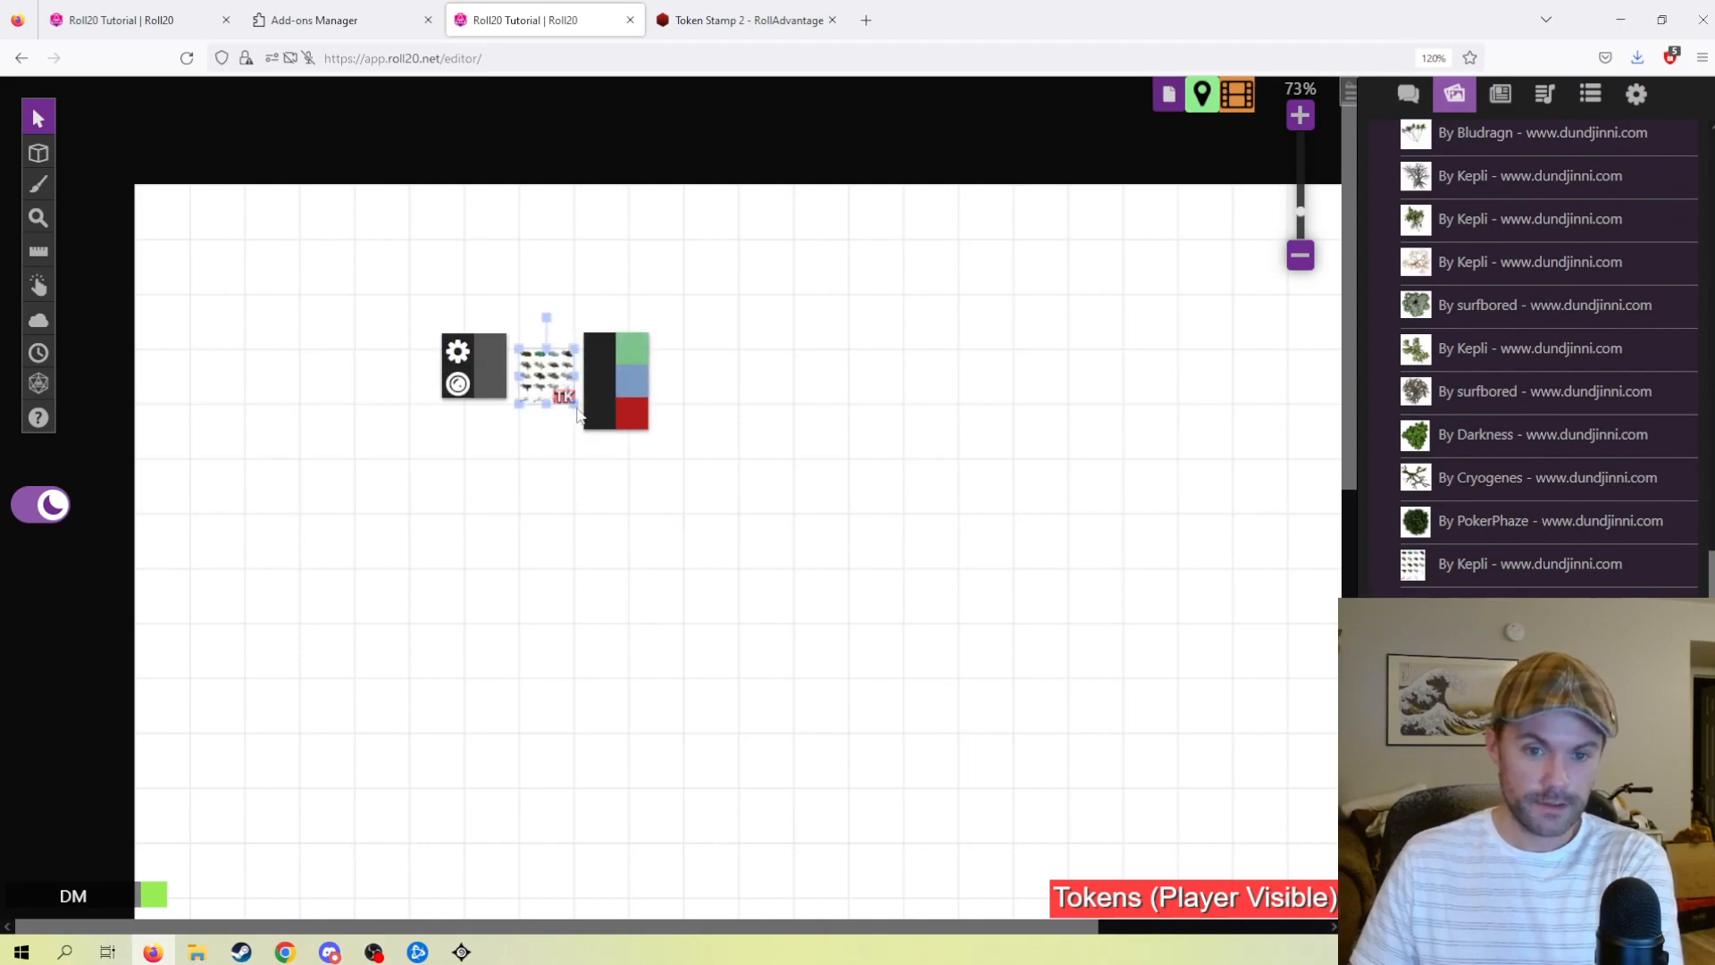
left_click(578, 416)
left_click(544, 383)
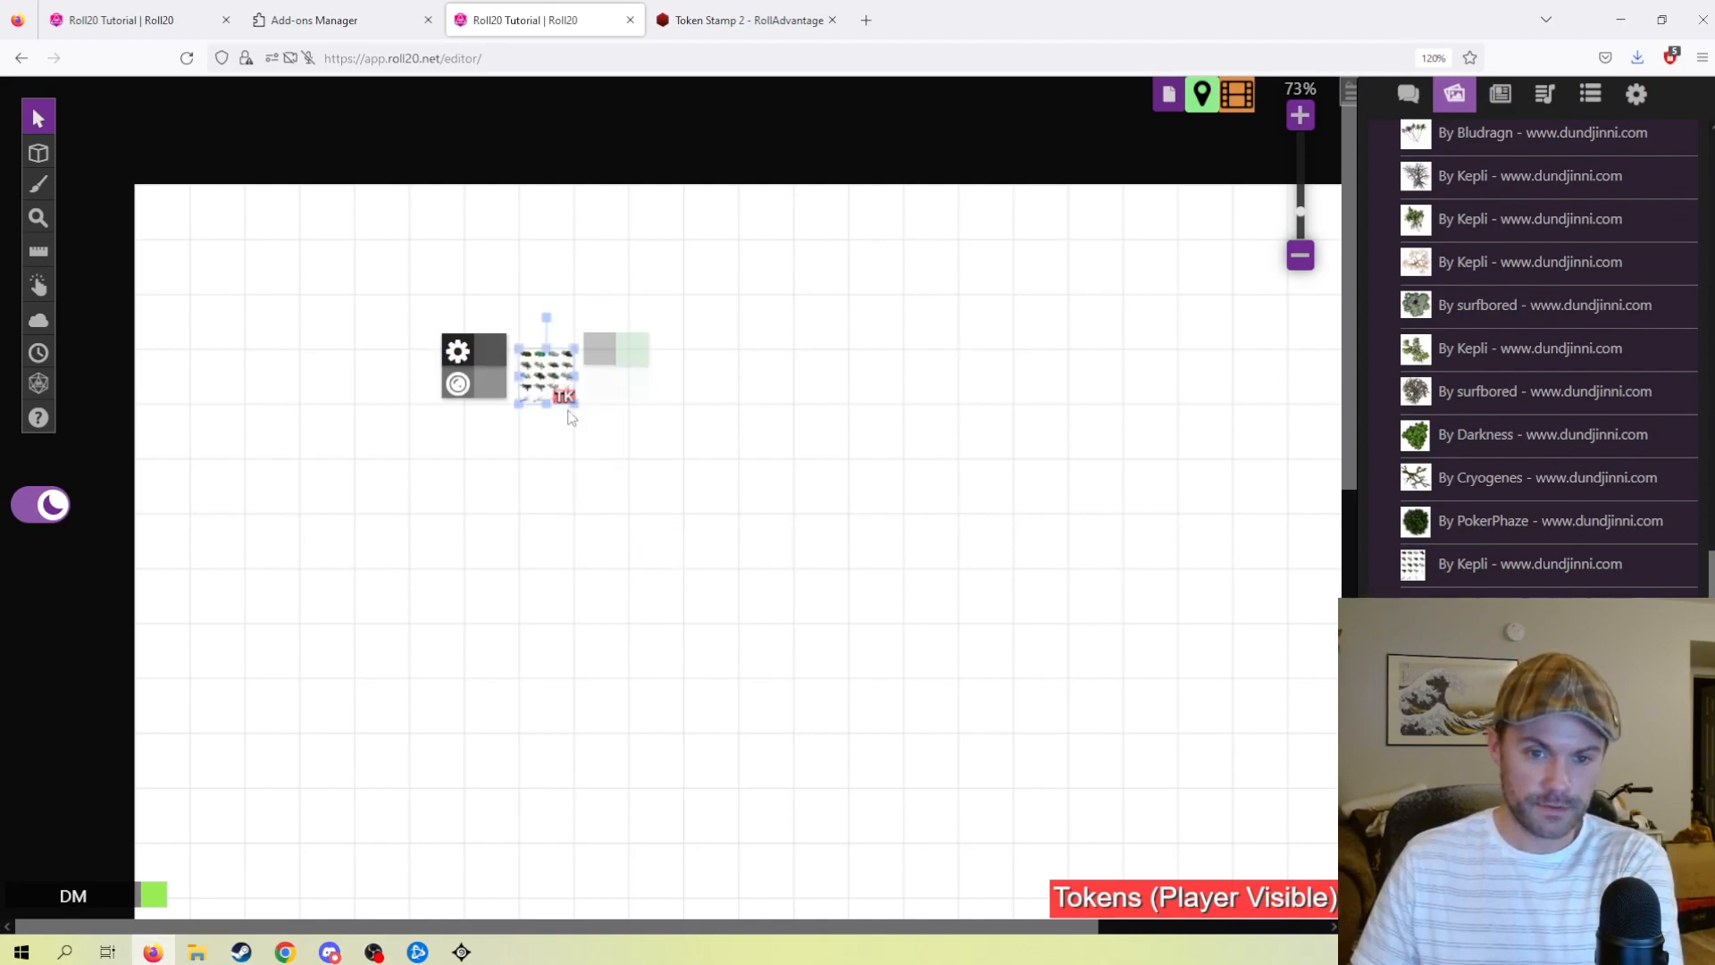
left_click_drag(578, 415, 1019, 769)
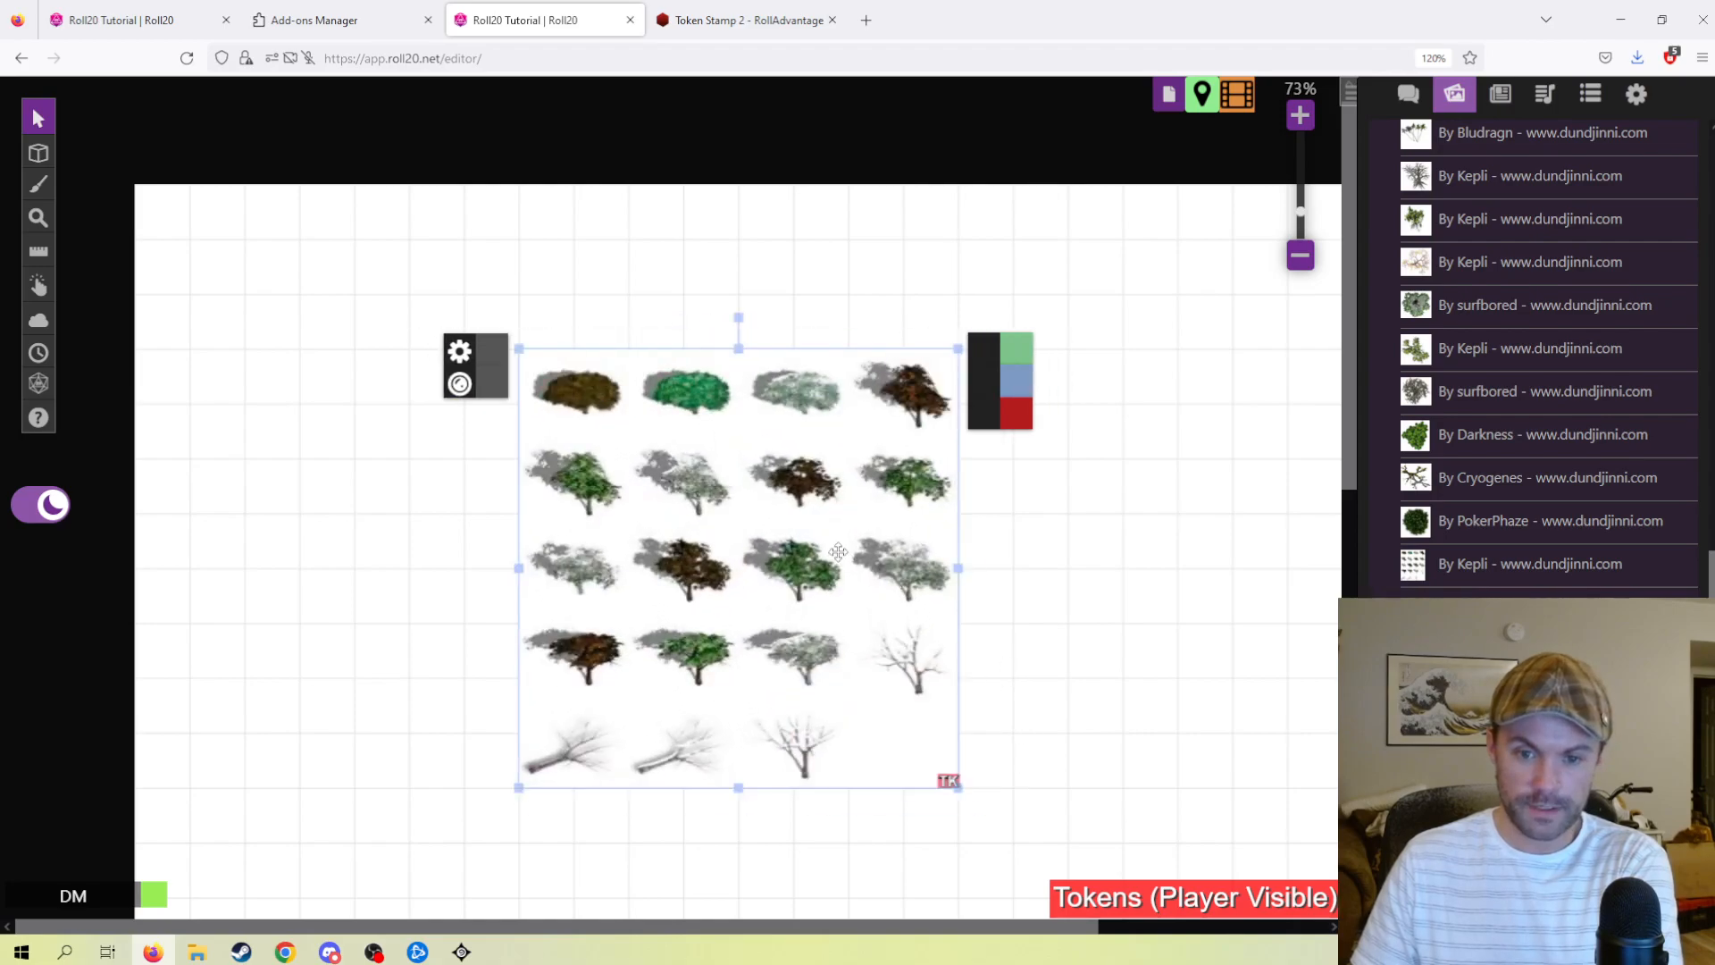
key("Delete")
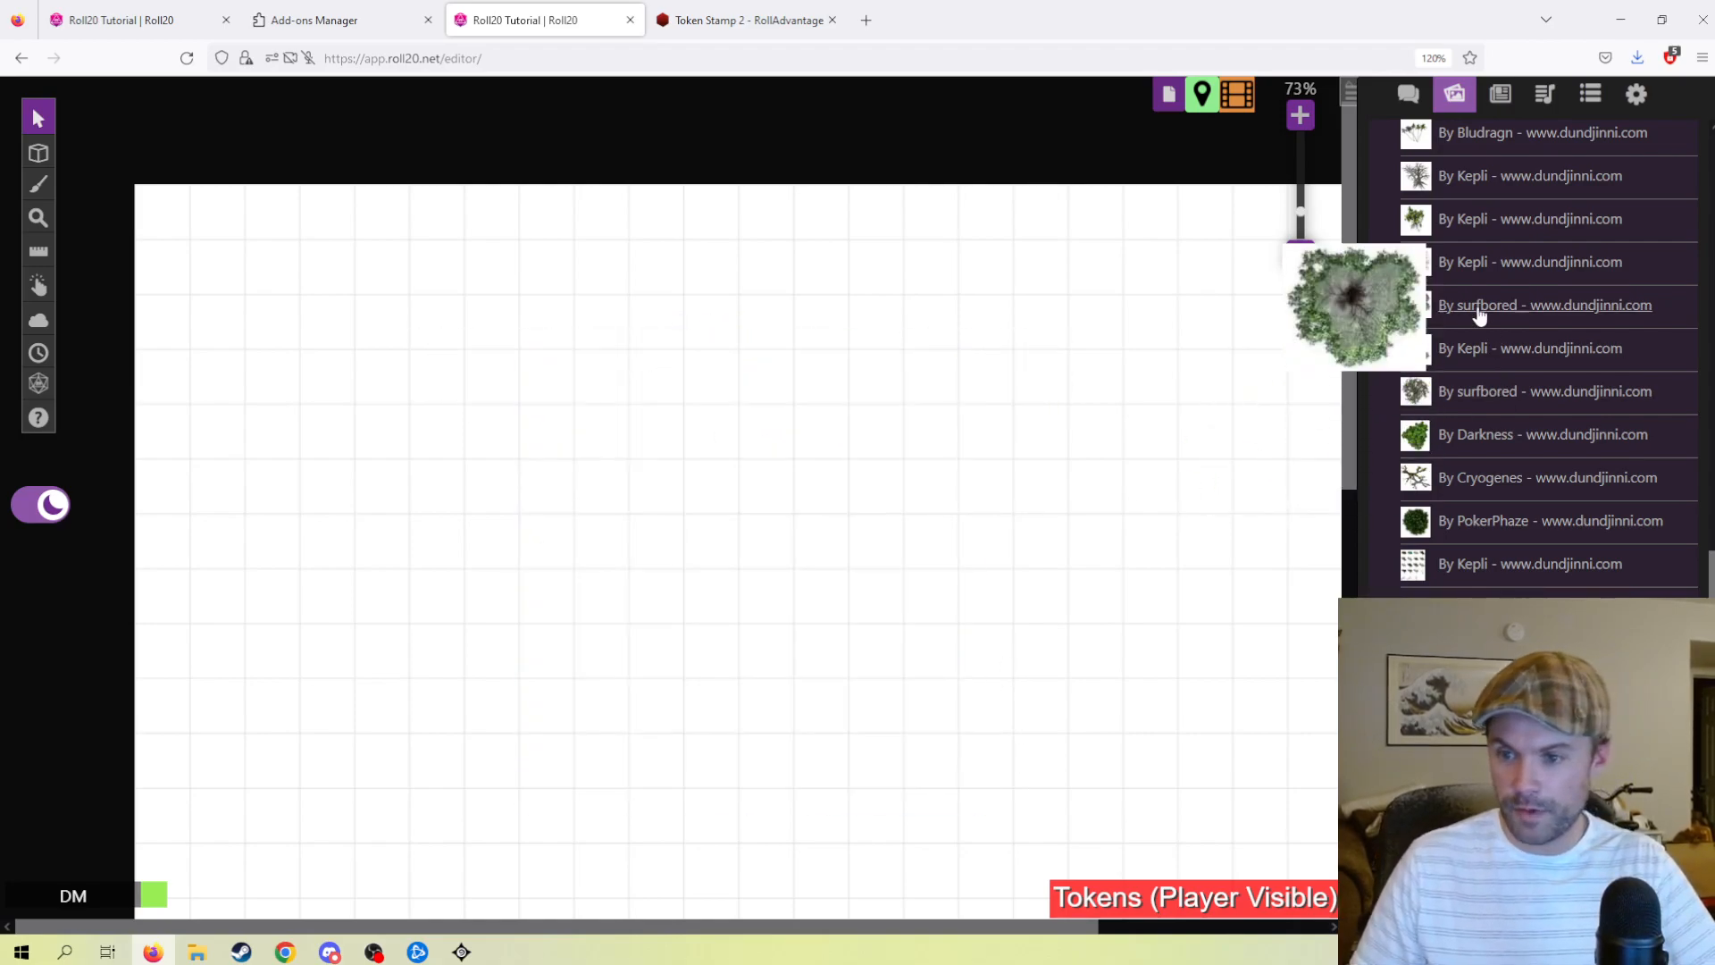
- Place a single leafy green tree from the web results, enlarged to 5 by 5 squares, on the page and delete it
scroll(1442, 330, "down", 5)
left_click_drag(1439, 330, 676, 351)
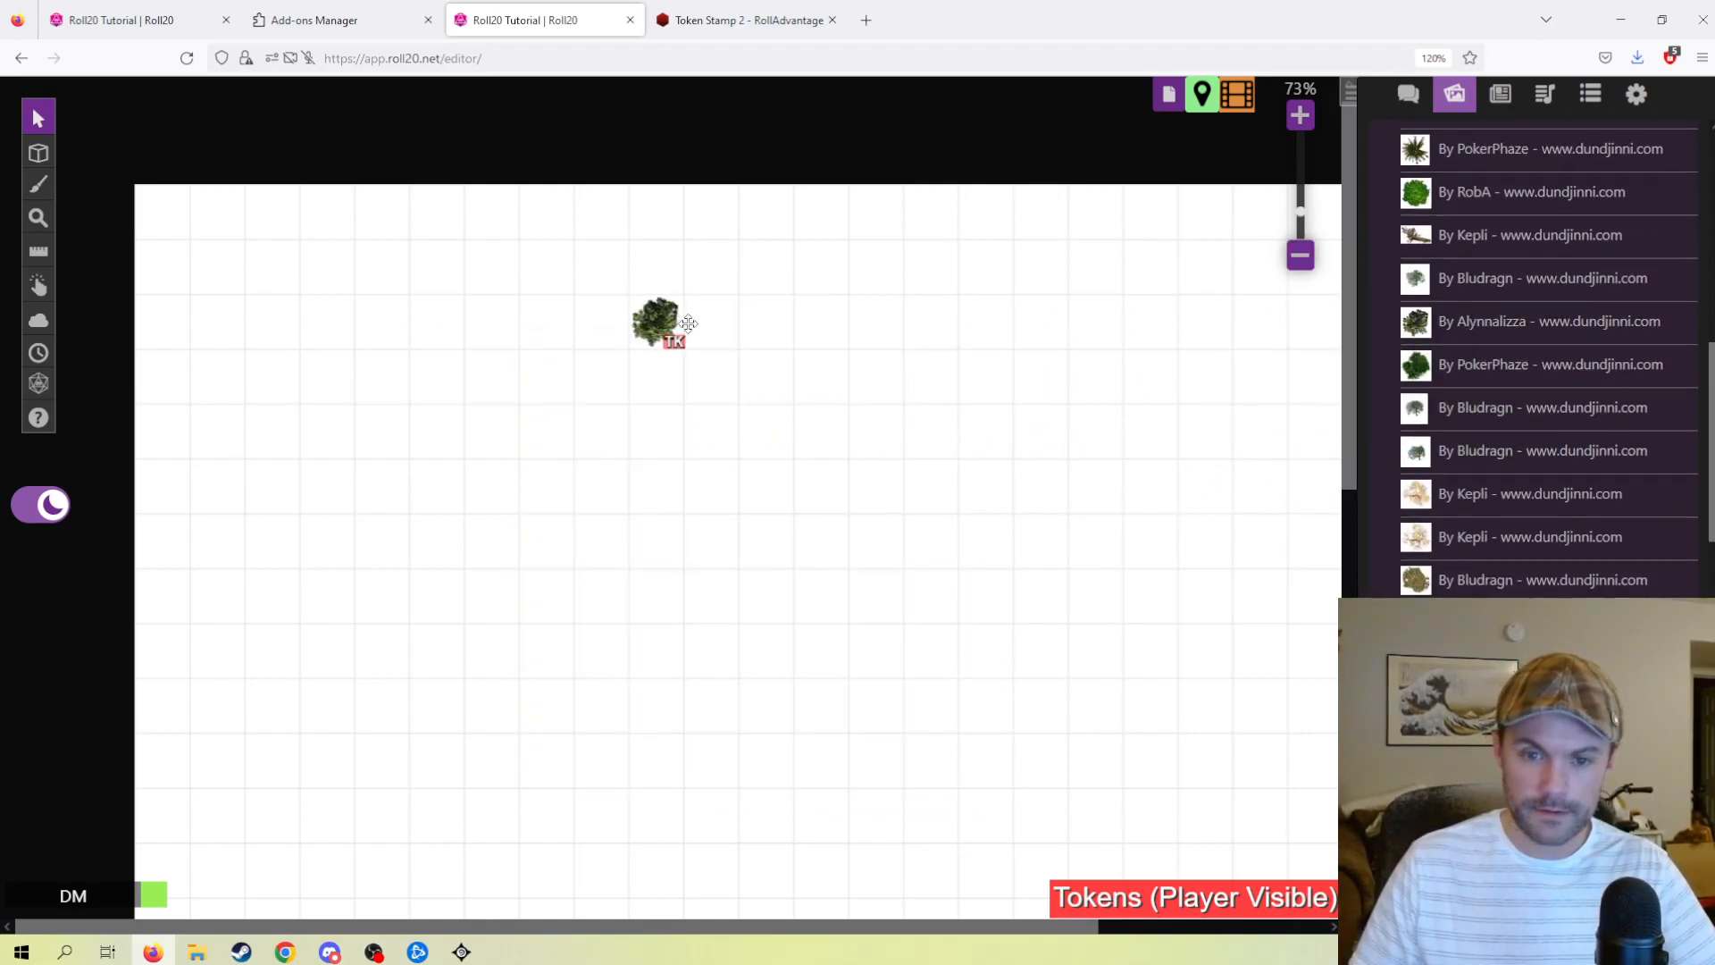
left_click(680, 352)
left_click(669, 327)
left_click_drag(685, 350, 929, 589)
scroll(732, 361, "up", 3)
left_click_drag(806, 382, 594, 435)
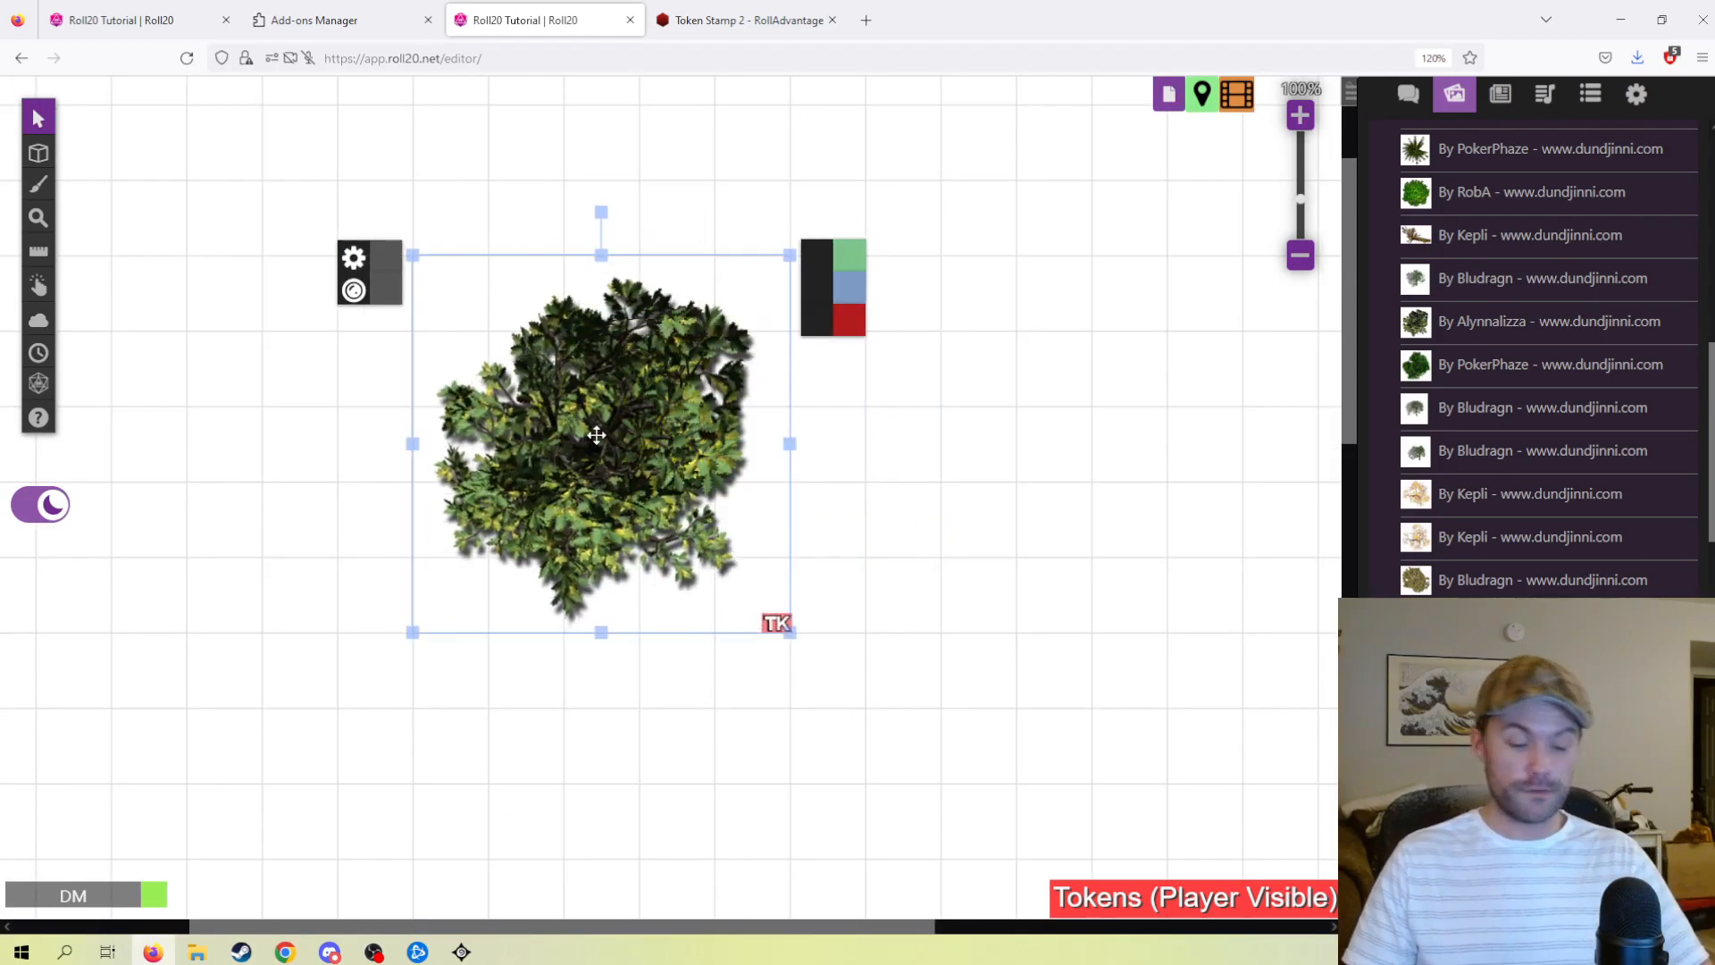
key("Delete")
- Collapse the From your Library and From the Web groups of the tree search results
scroll(1639, 490, "up", 5)
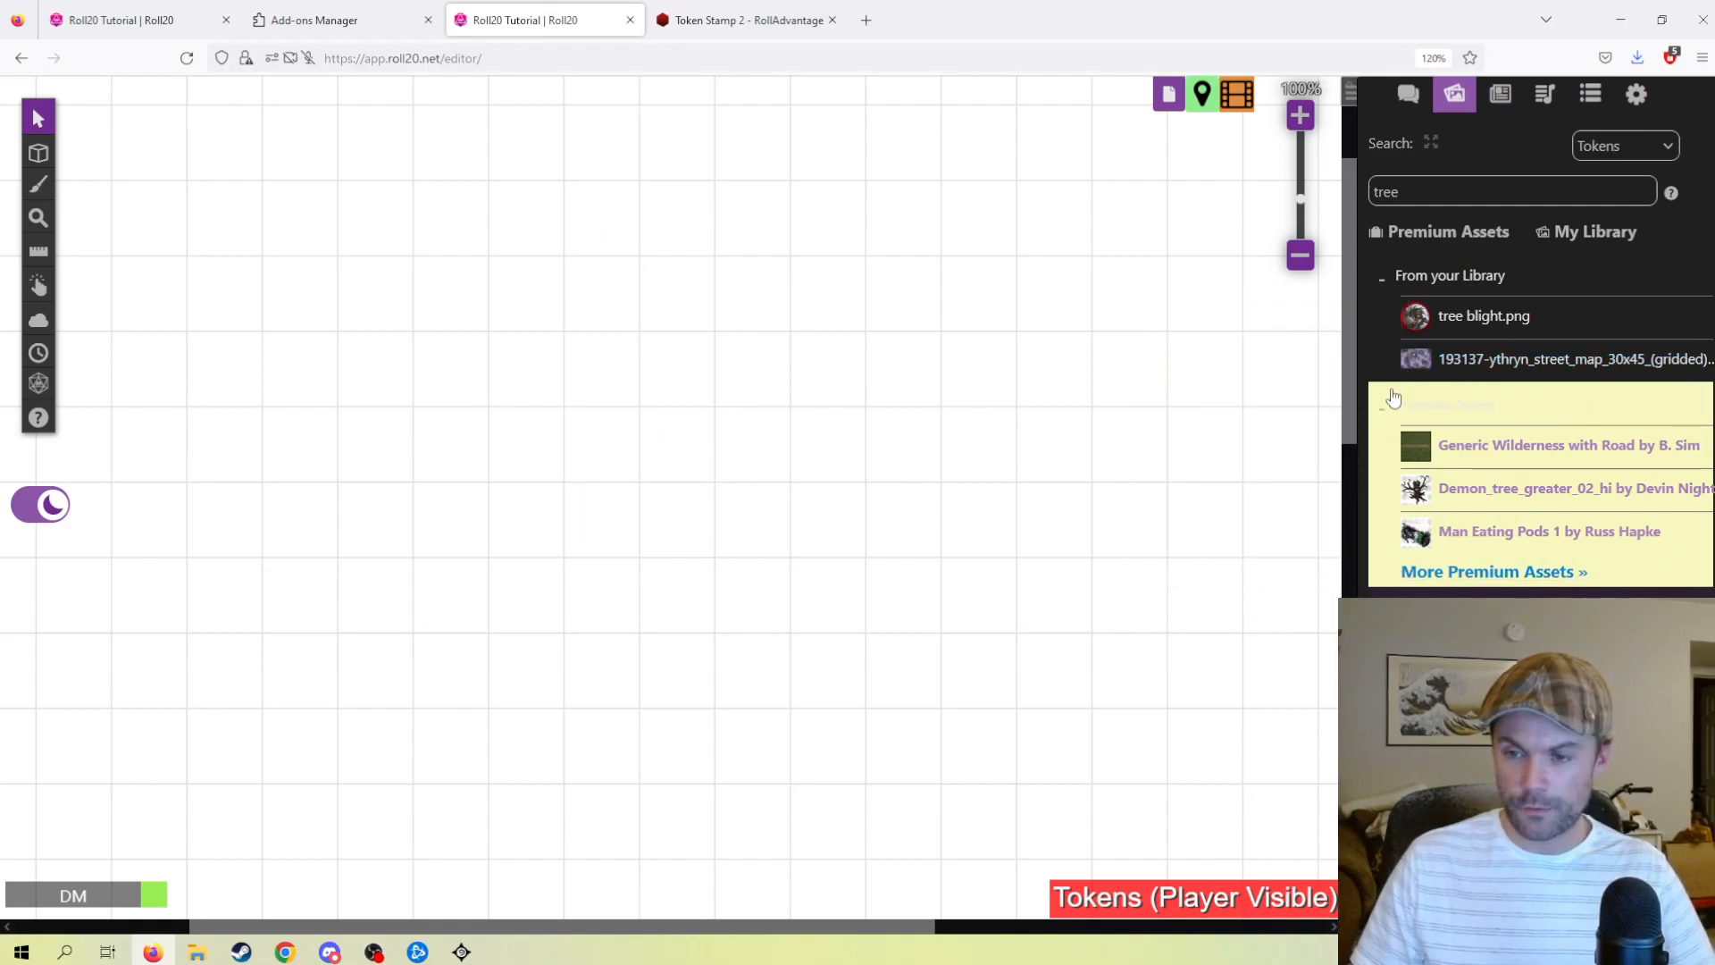
left_click(1381, 278)
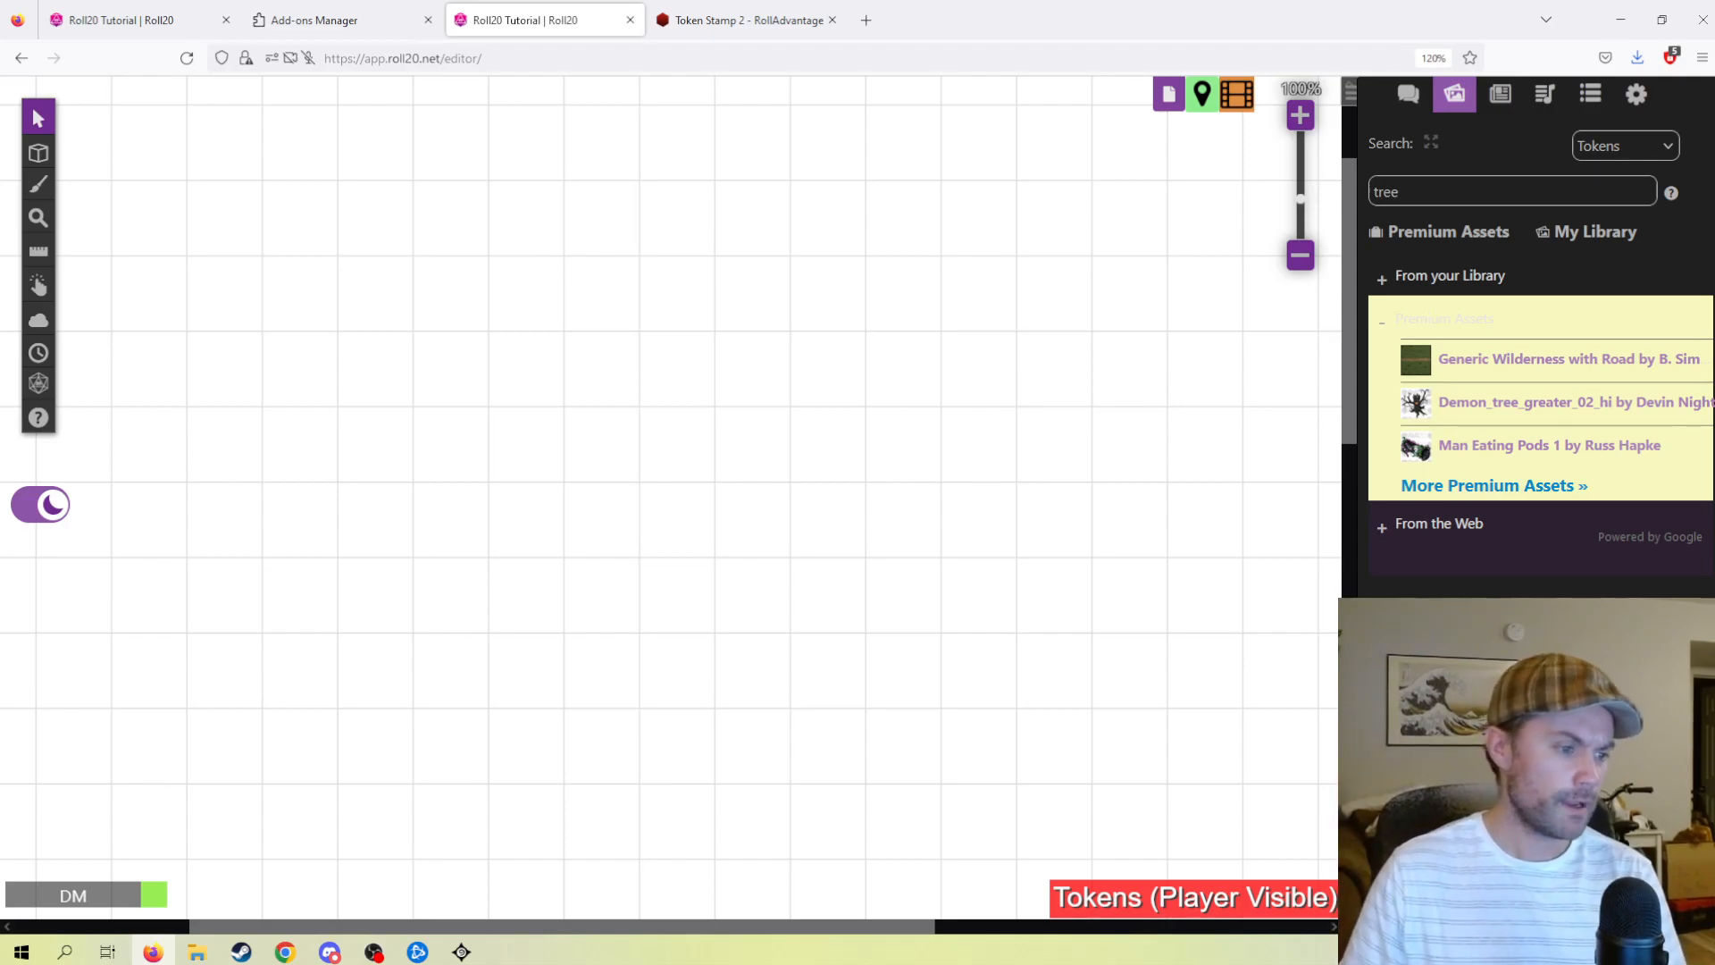
- Bring the snowy village map image file onto the page and align it with the page's upper-left corner
left_click_drag(0, 465, 527, 451)
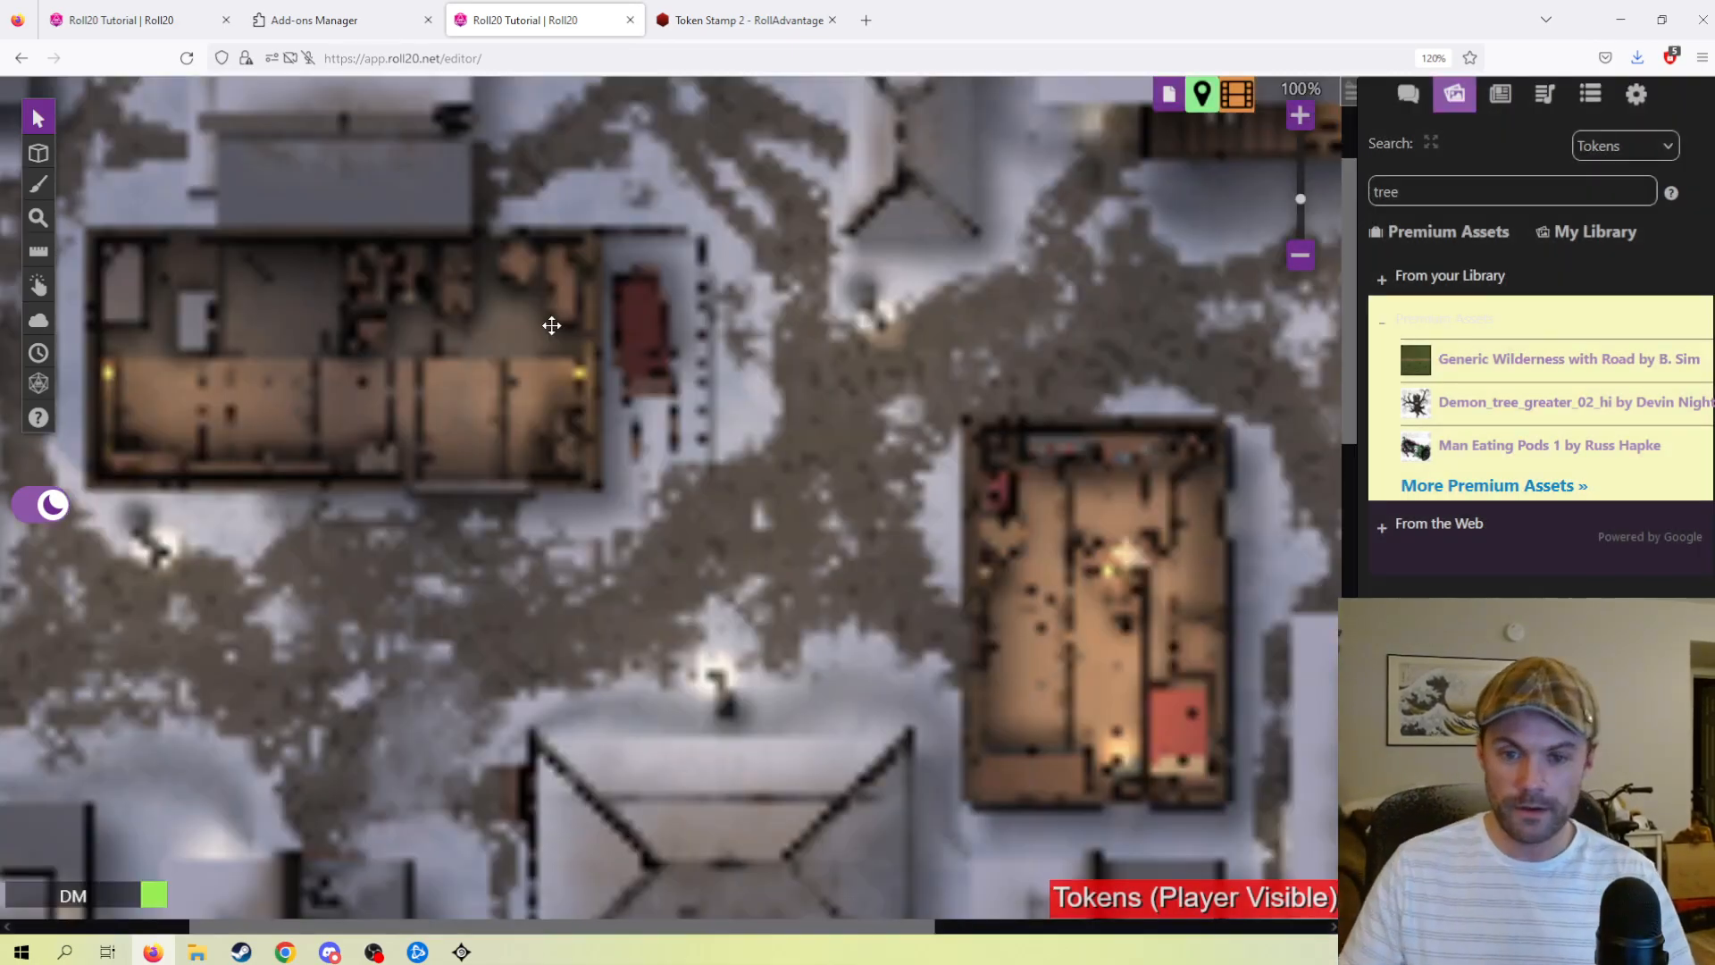
scroll(616, 290, "down", 5)
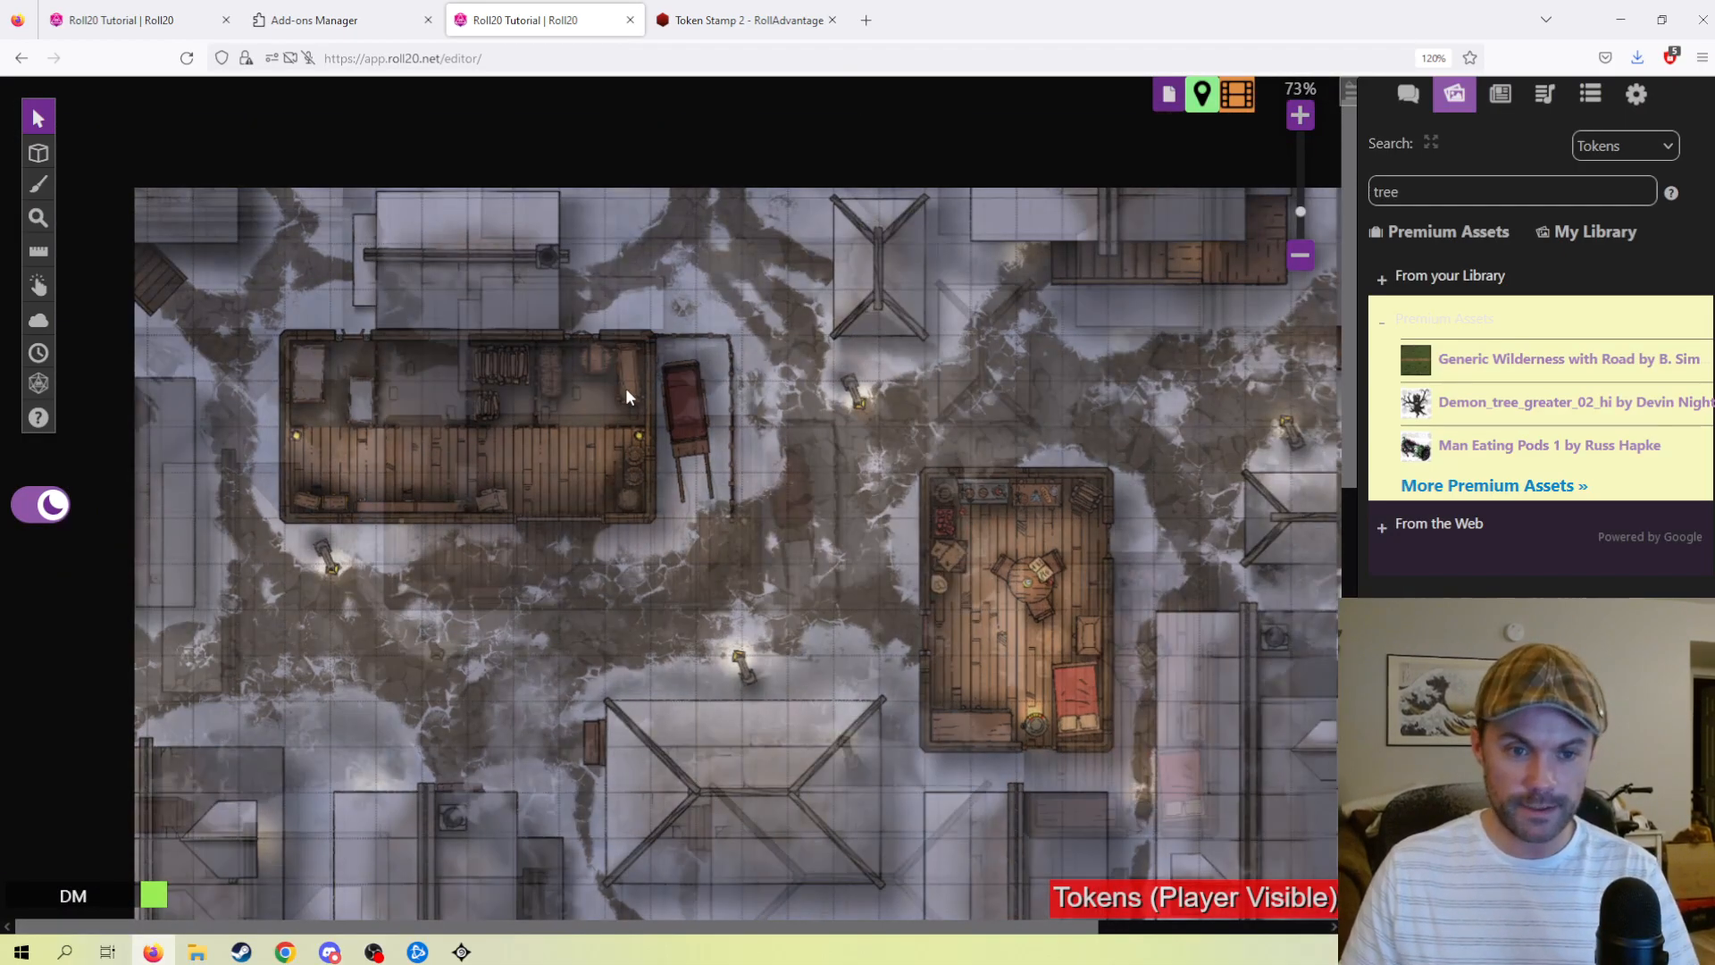
scroll(606, 467, "down", 2)
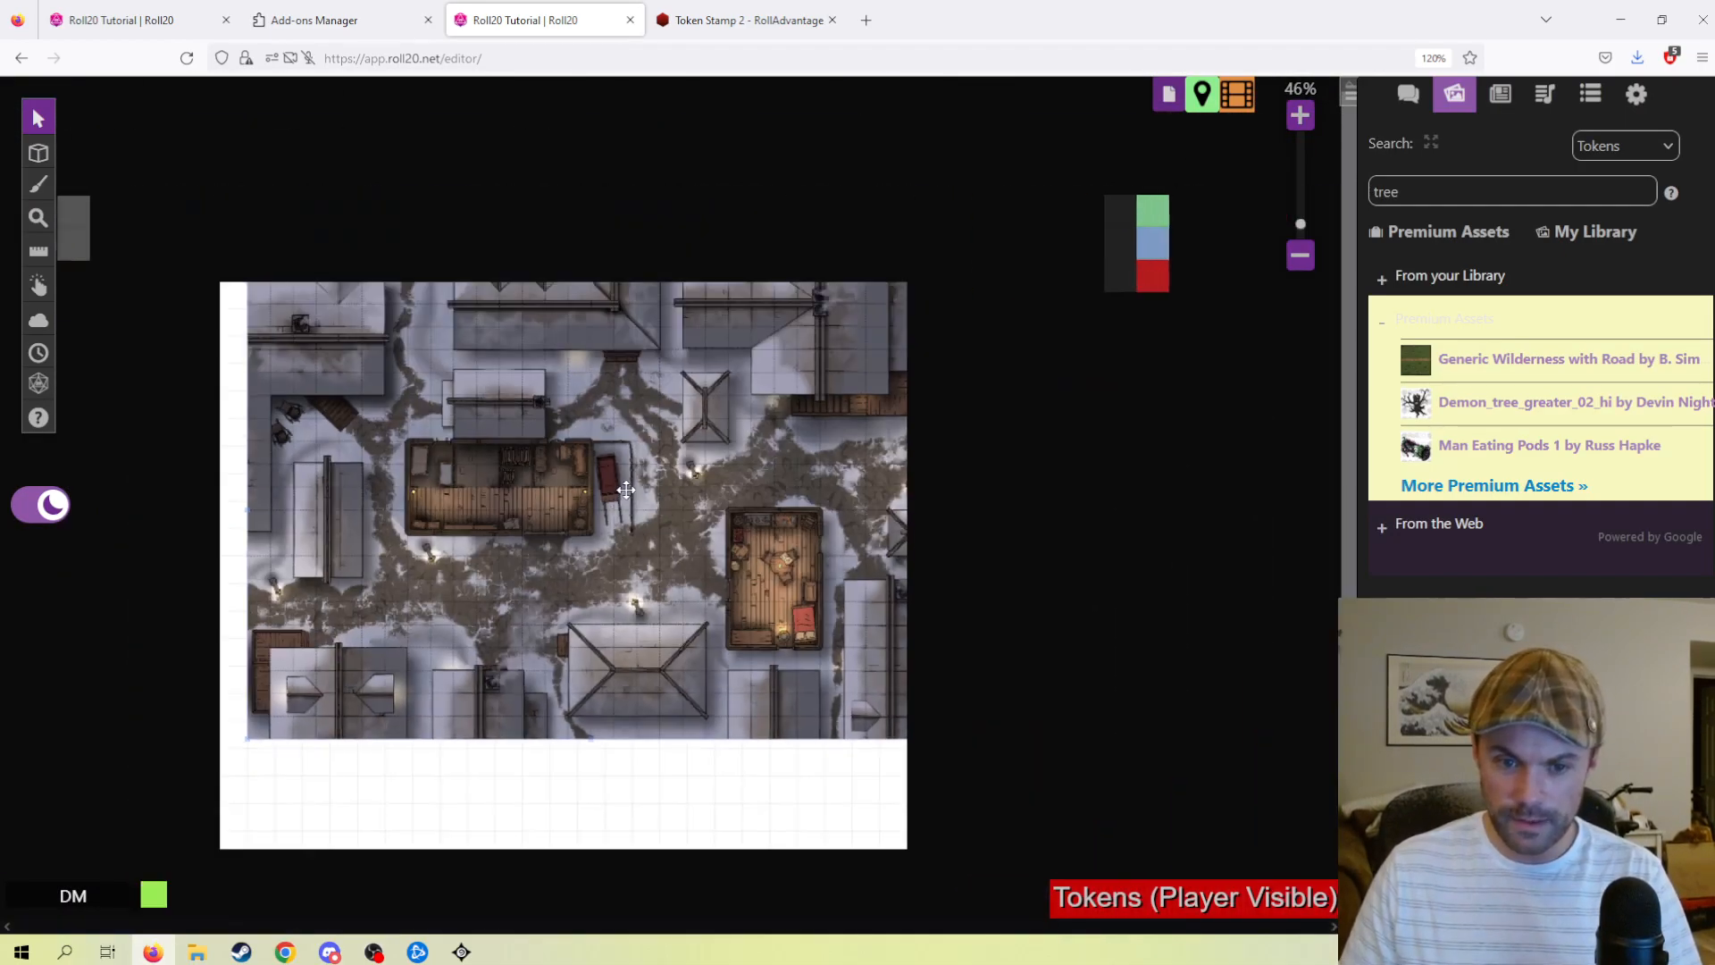
left_click_drag(509, 486, 412, 535)
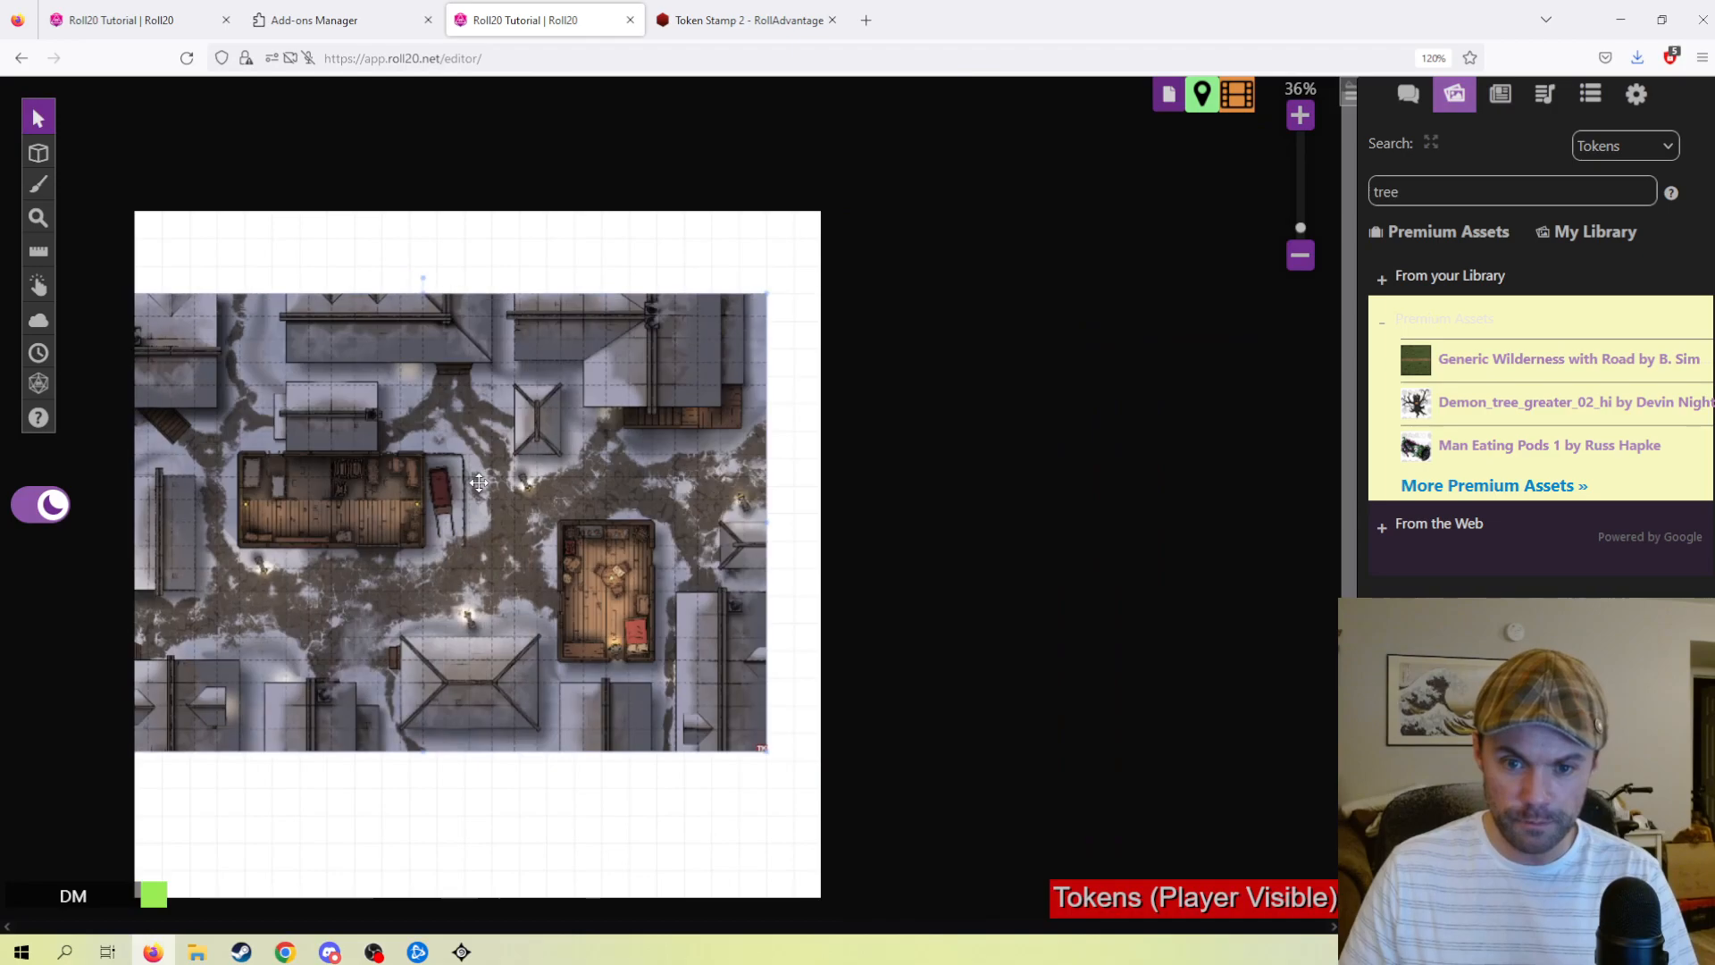
left_click_drag(610, 493, 616, 565)
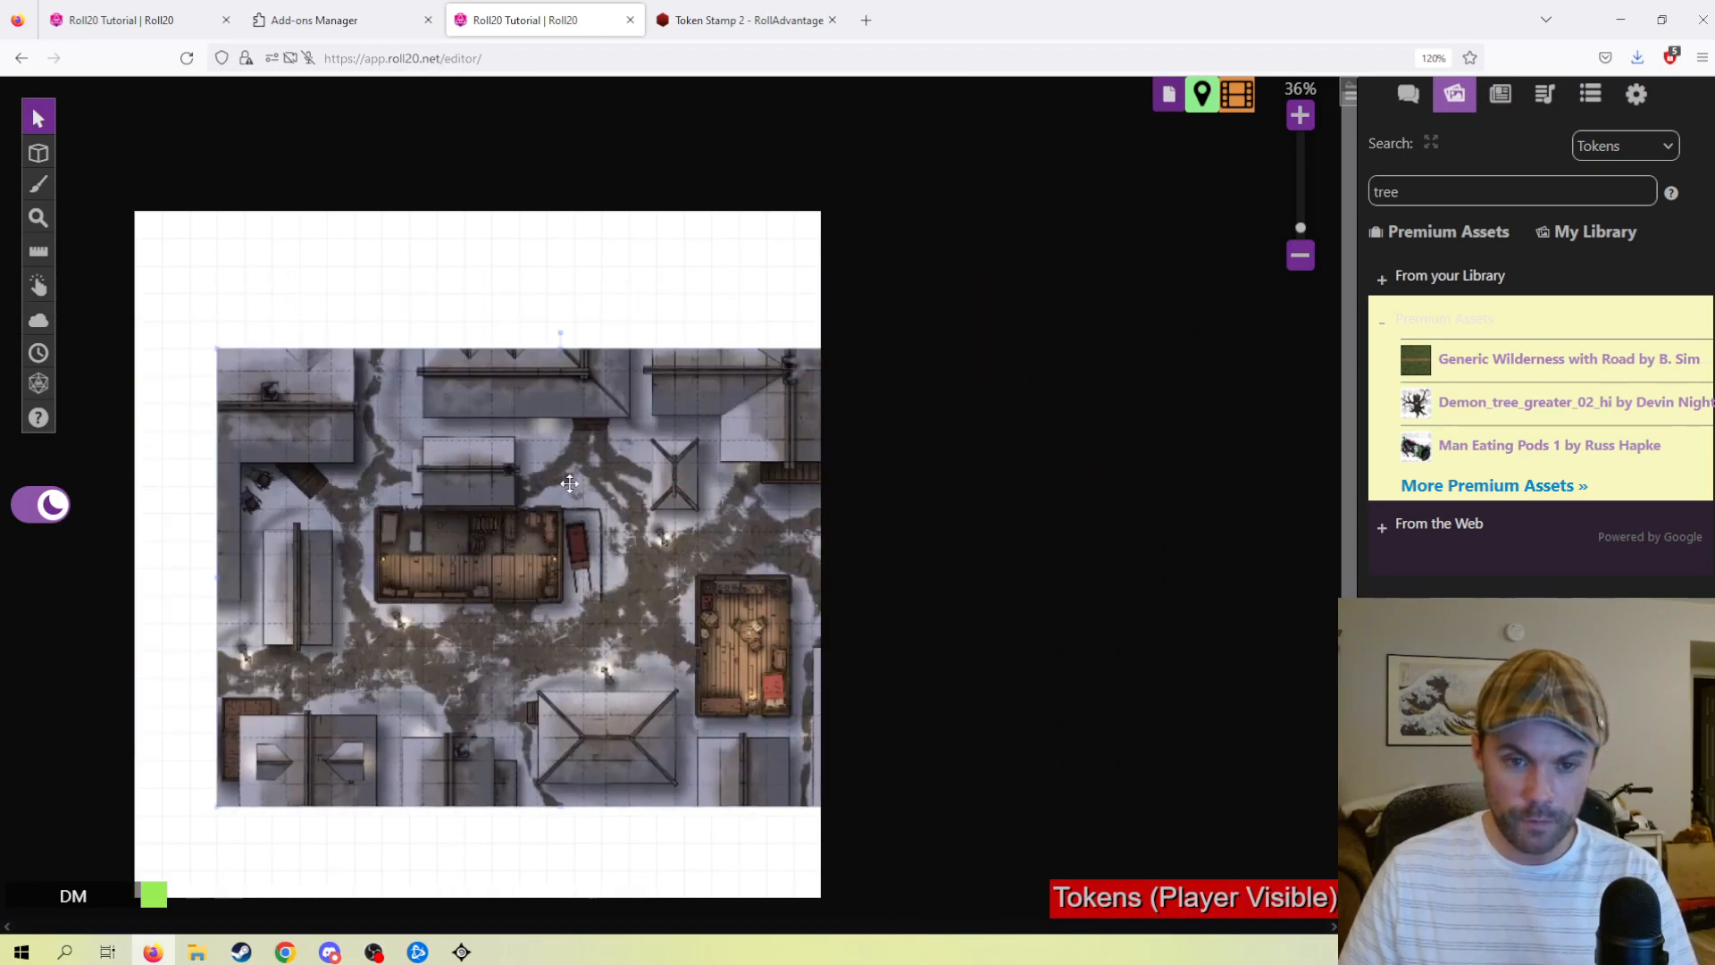
left_click_drag(490, 430, 427, 305)
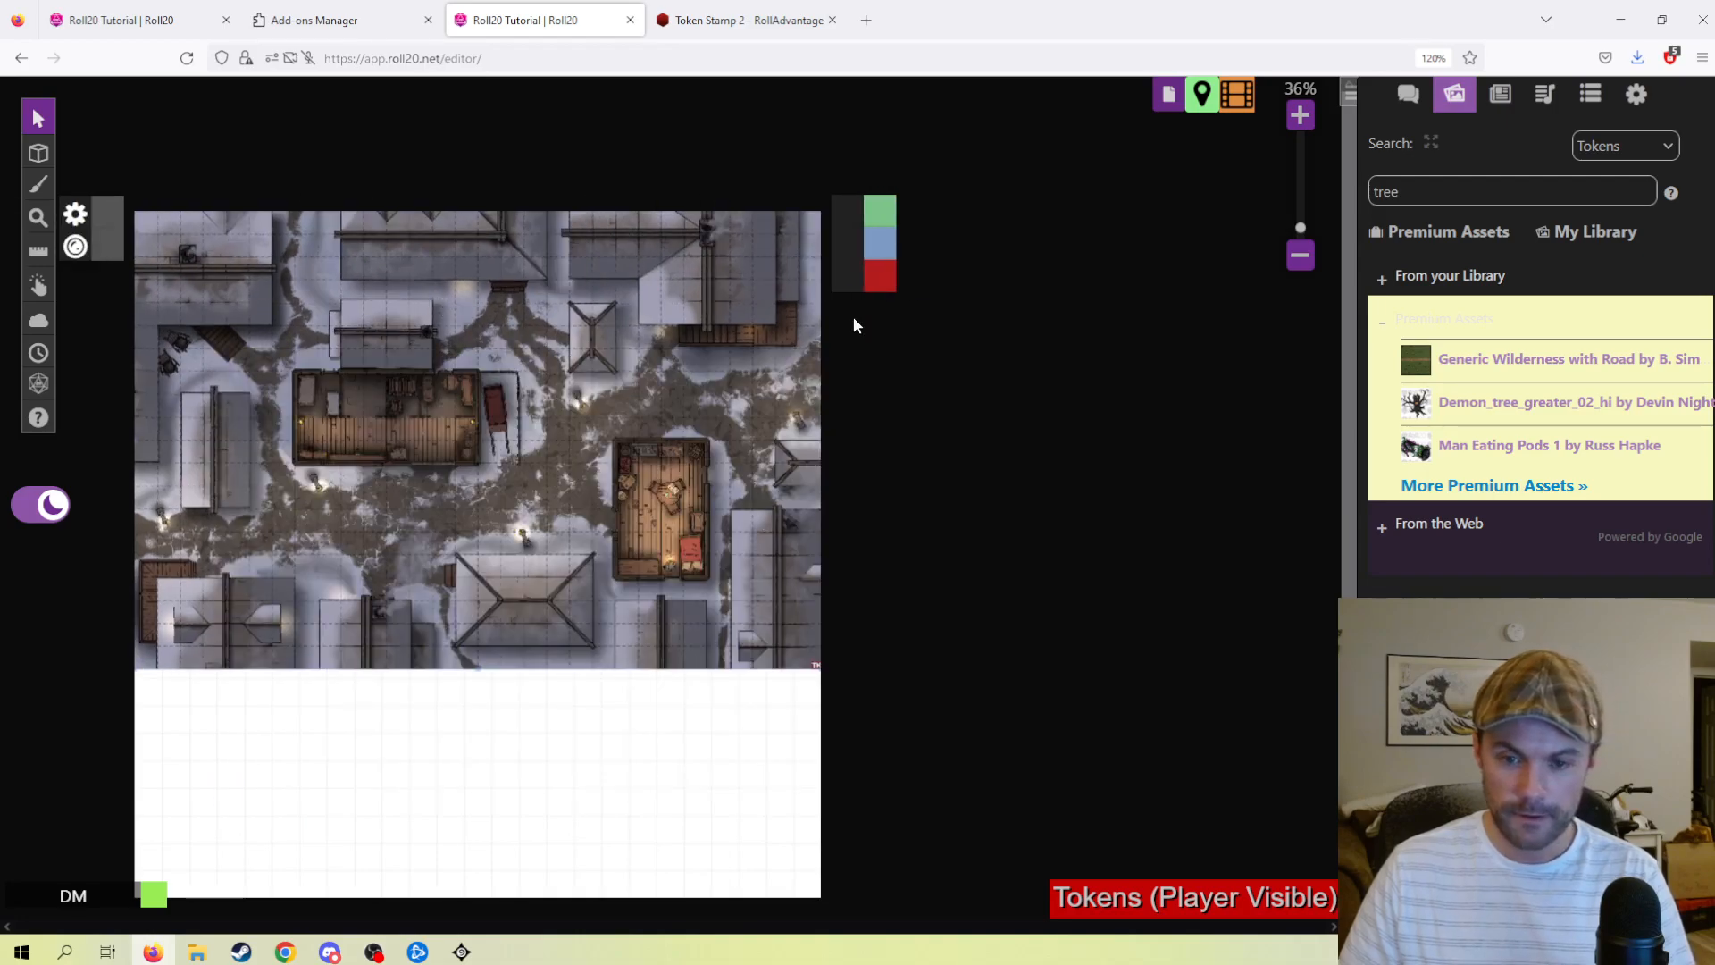
scroll(723, 474, "up", 5)
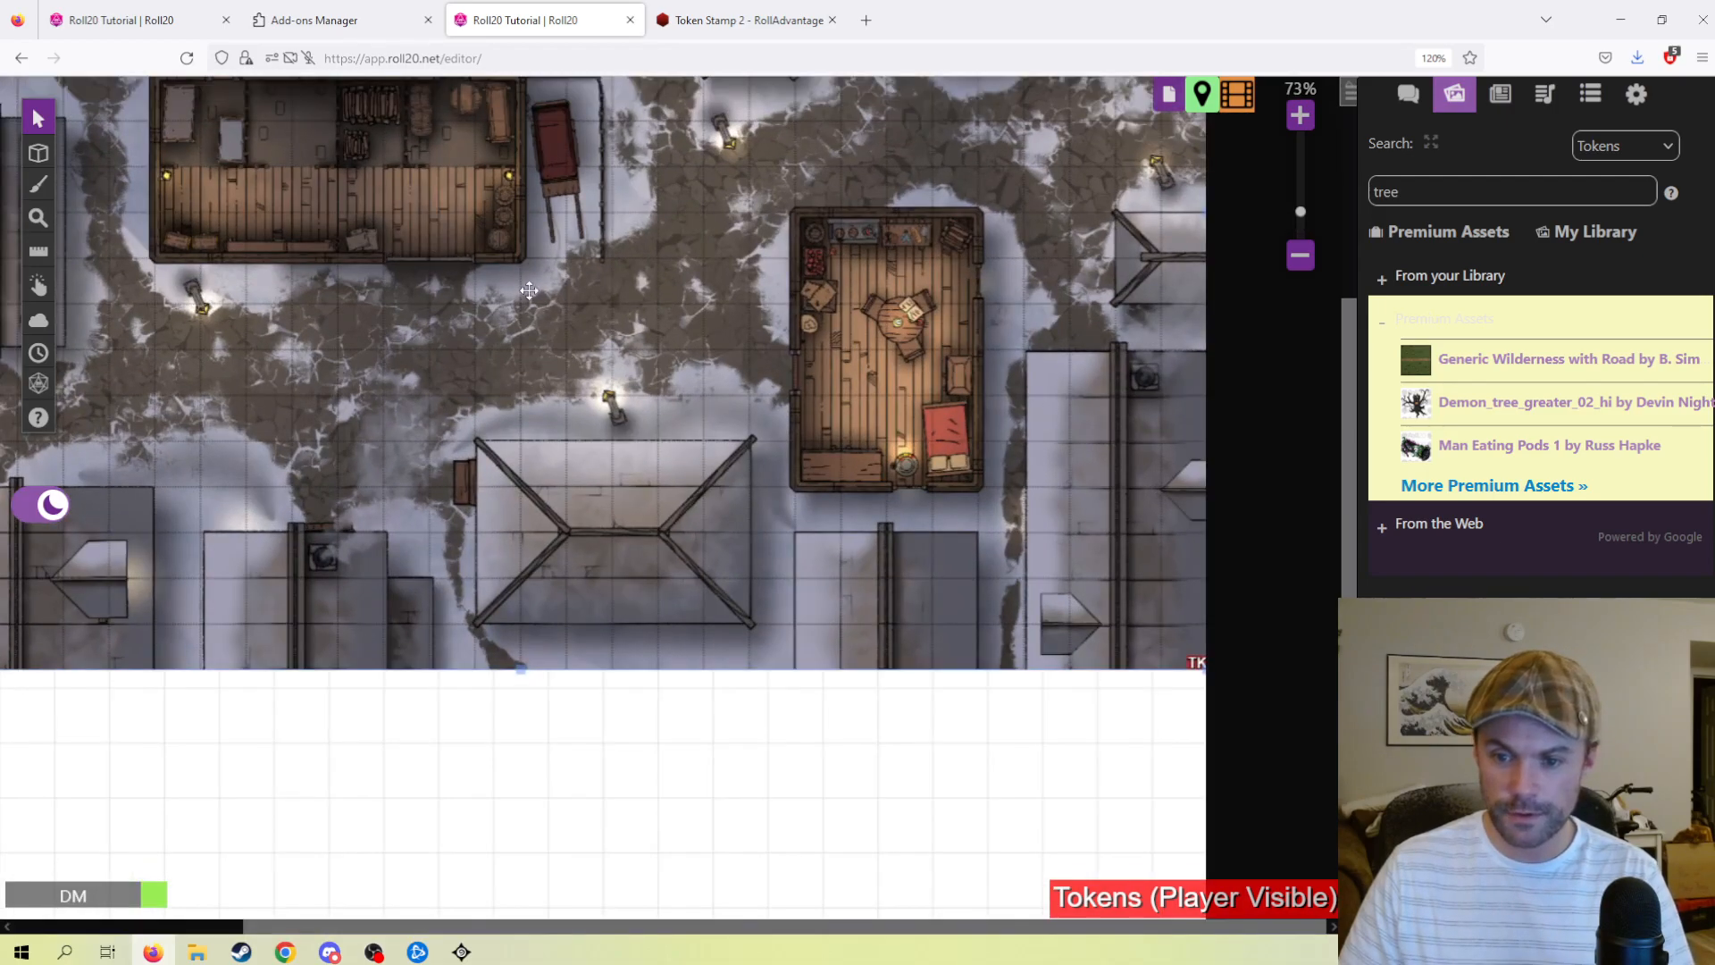
scroll(752, 387, "up", 3)
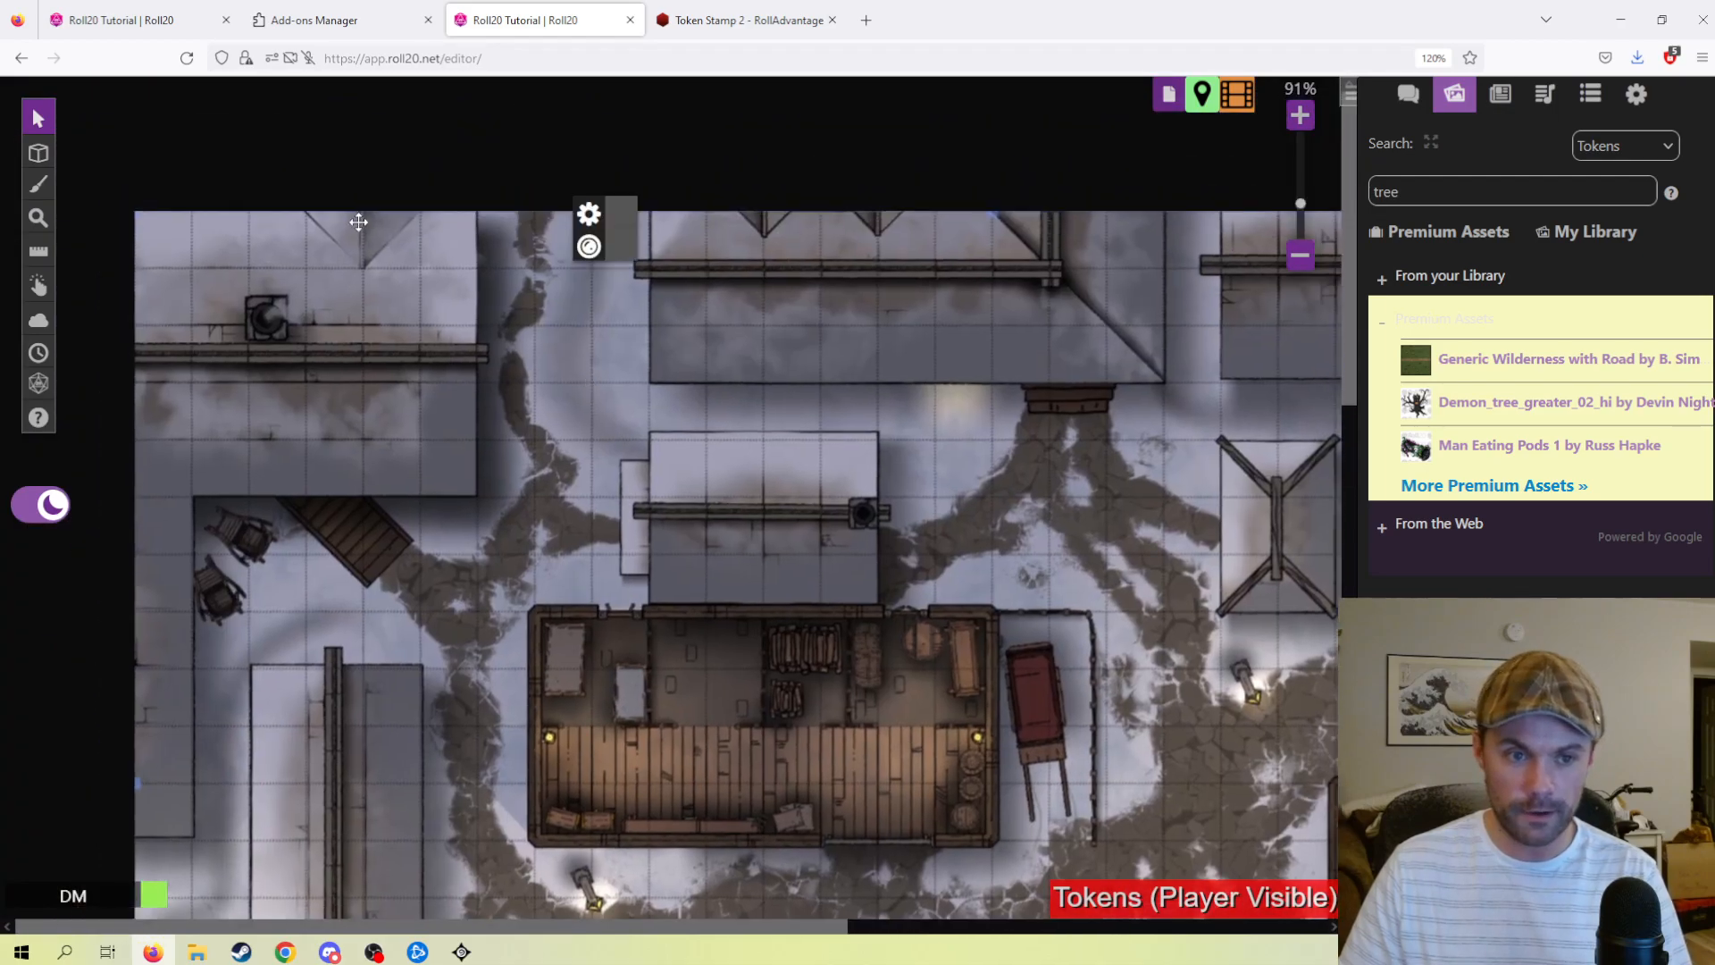
- Move the village map image from the token layer to the Map Layer
mouse_move(42, 156)
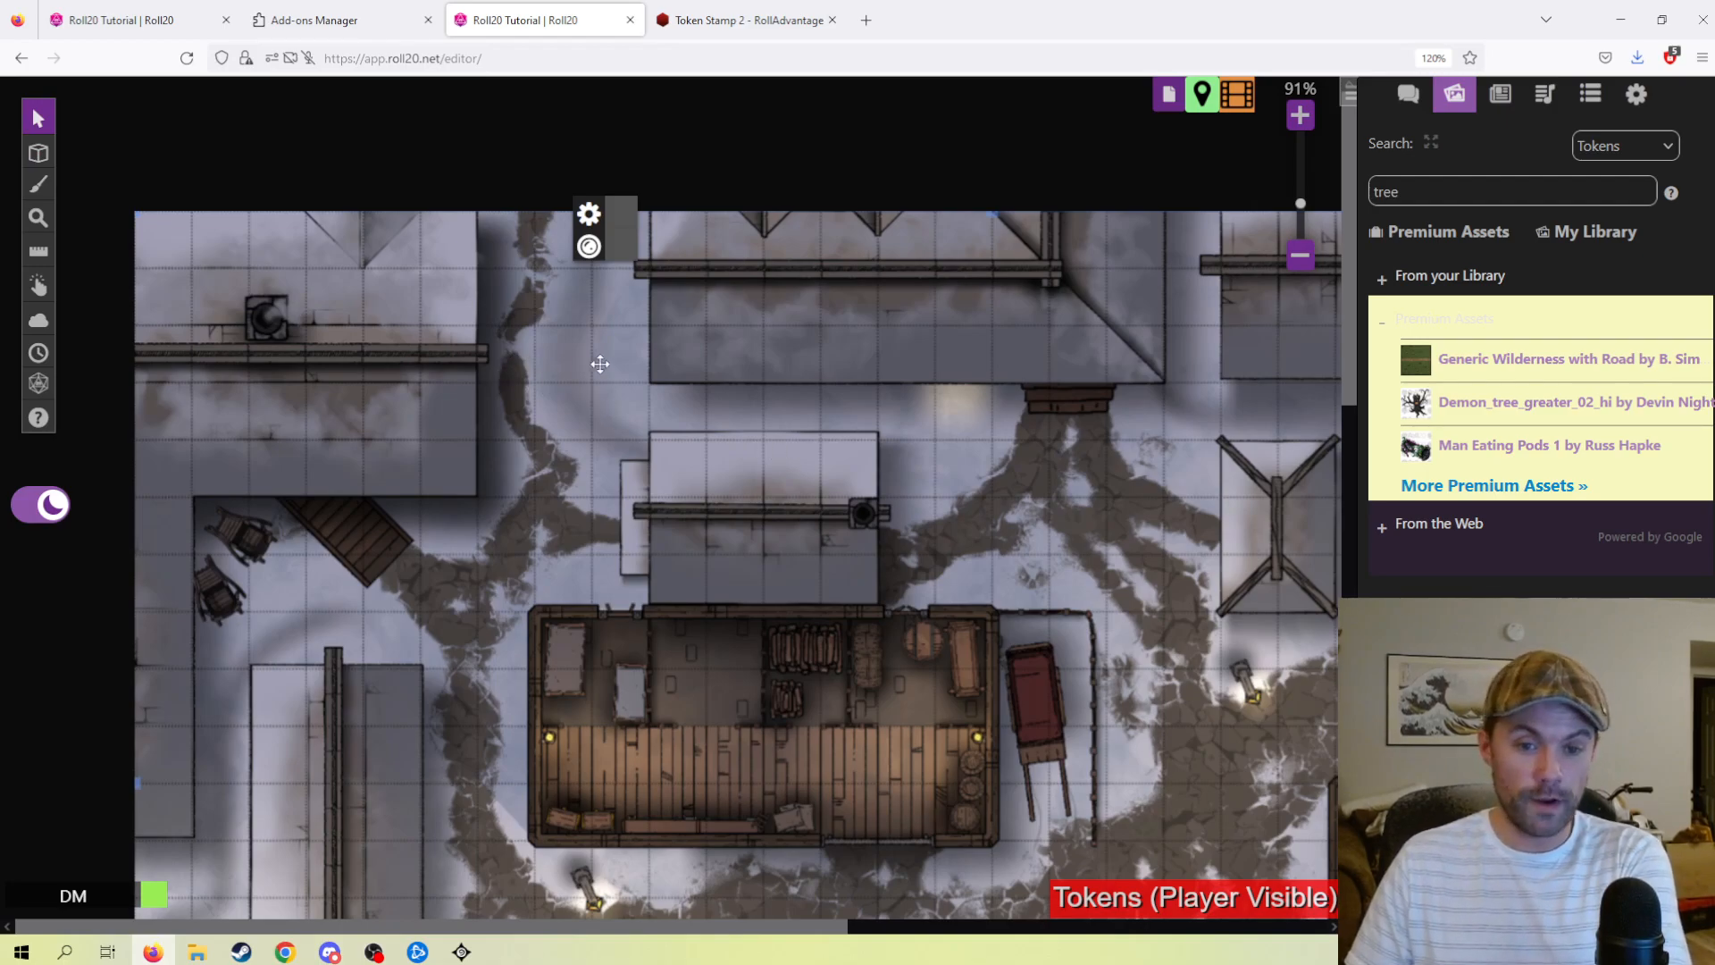
scroll(699, 479, "down", 2)
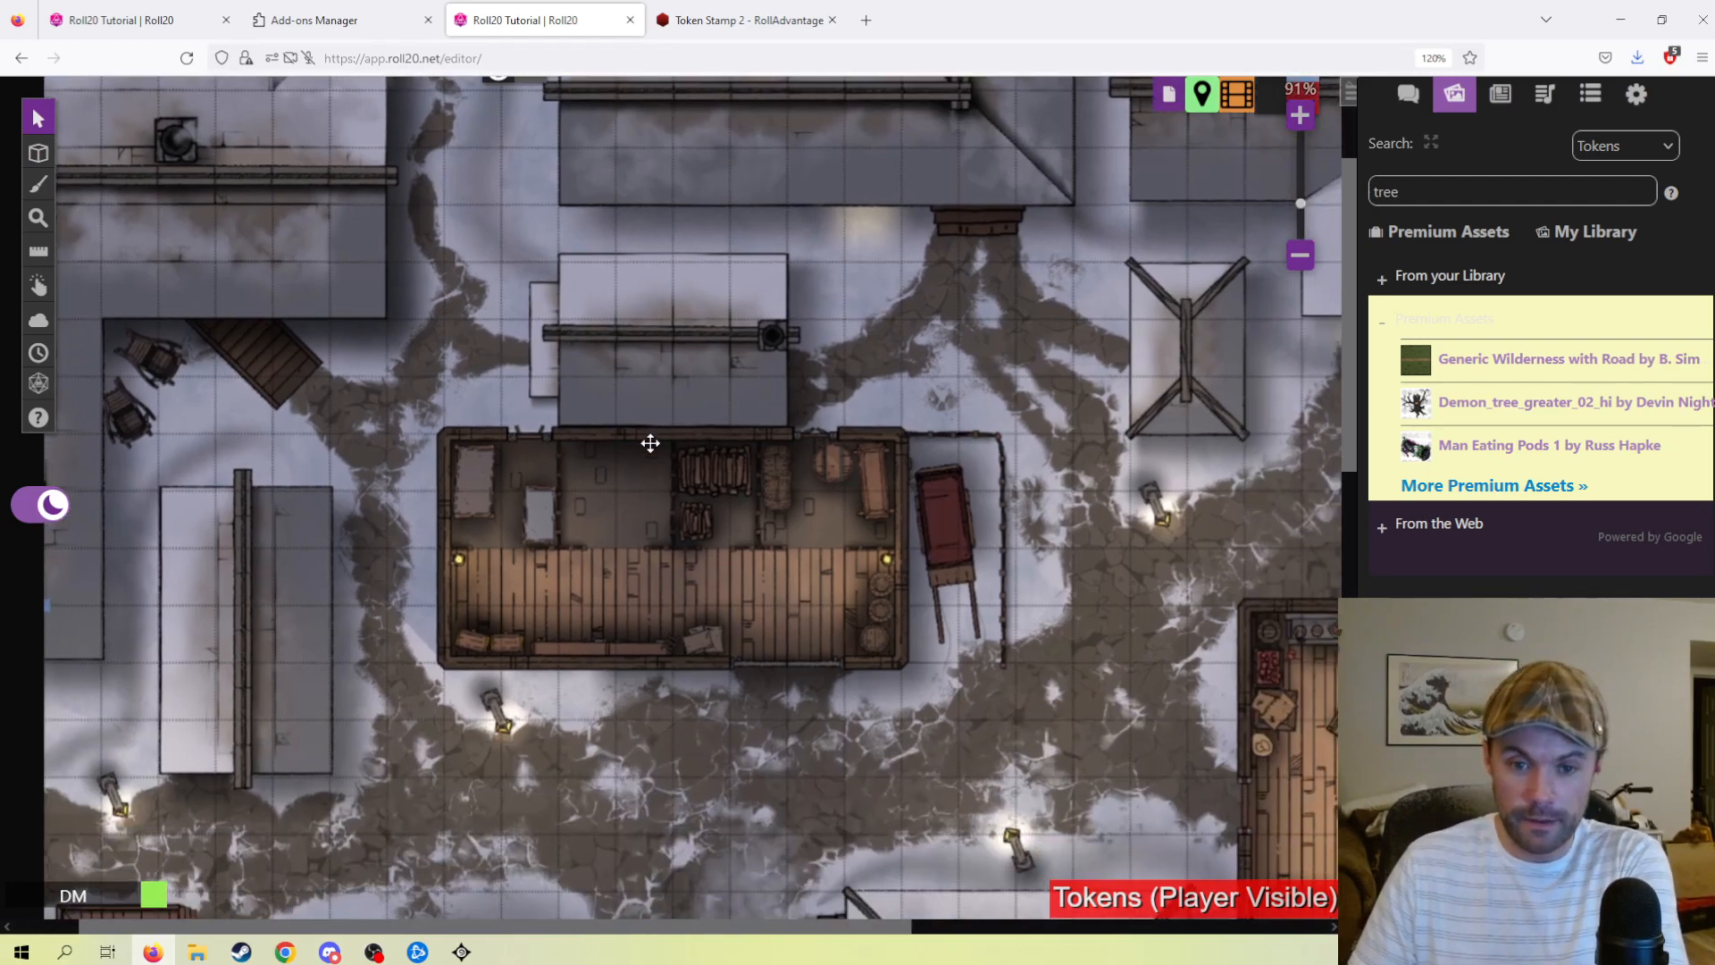
right_click(688, 319)
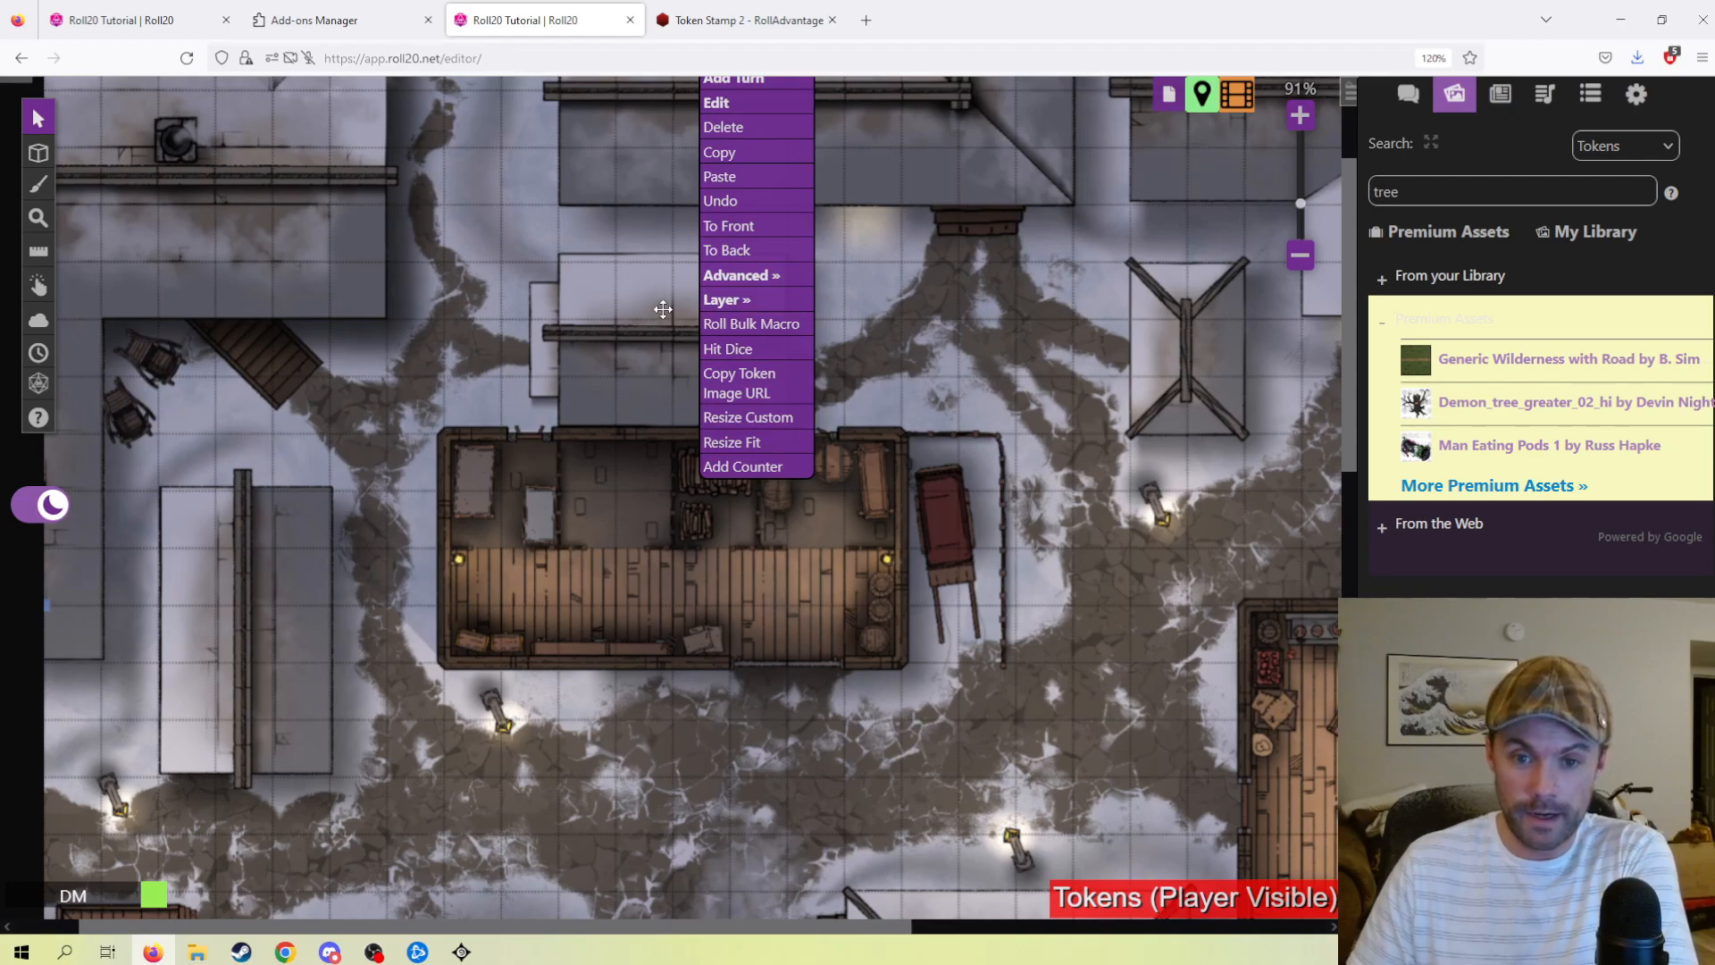
mouse_move(741, 308)
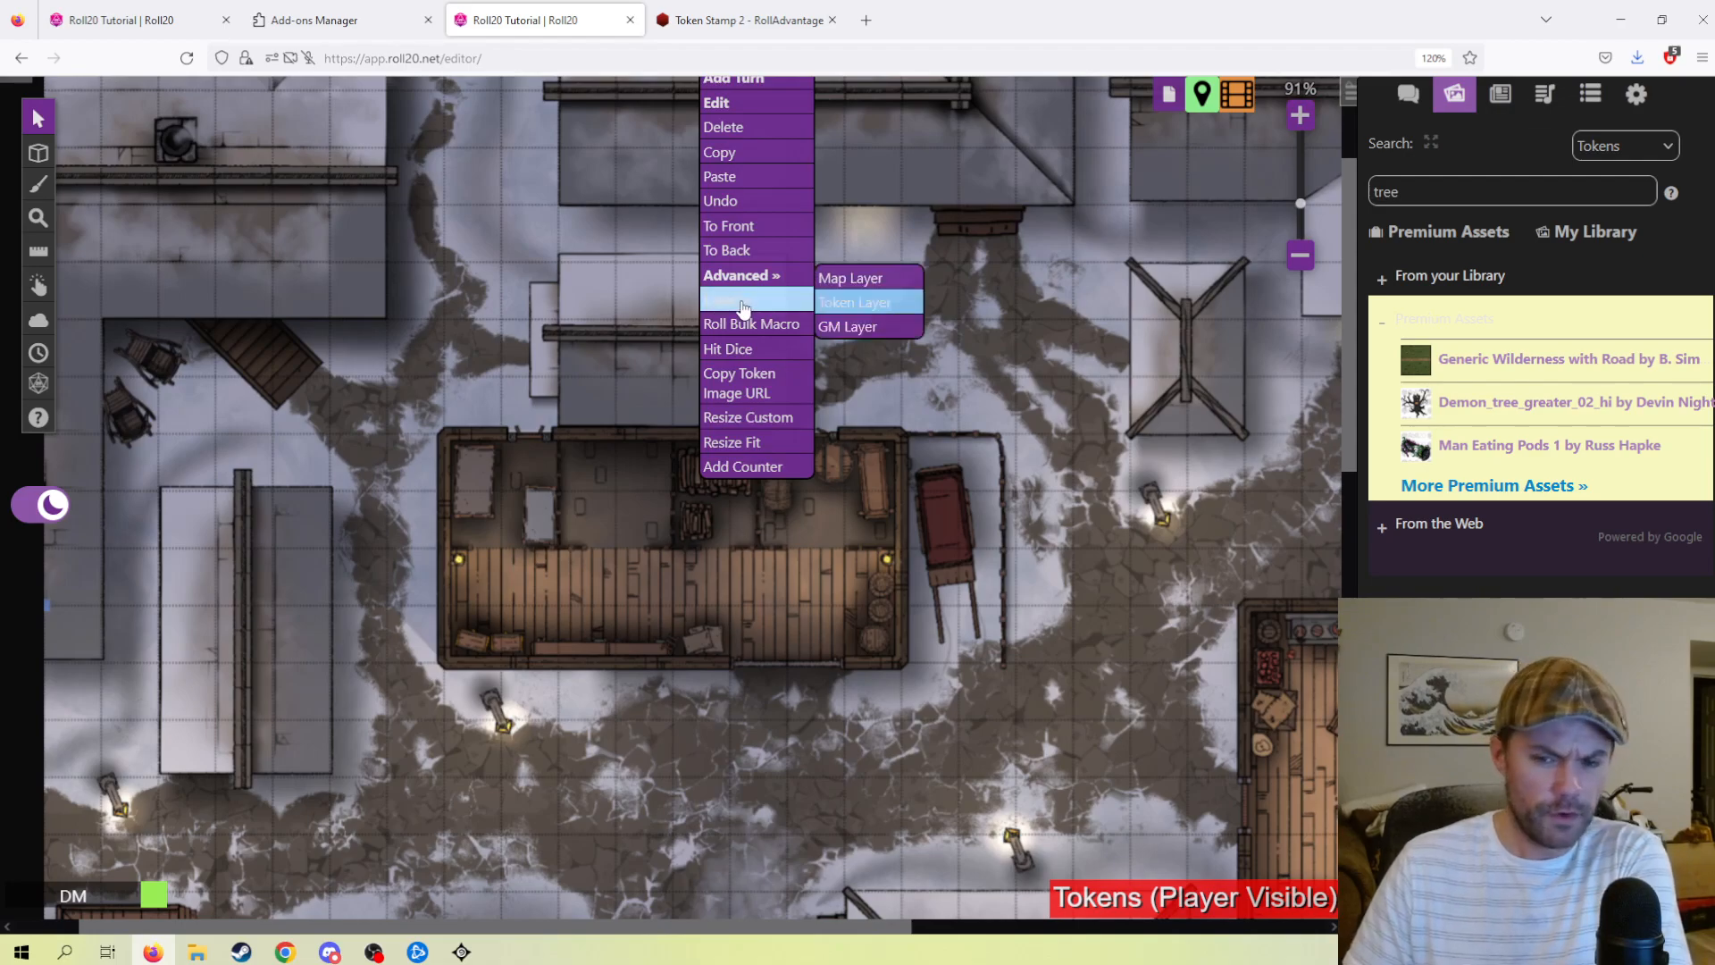
left_click(857, 281)
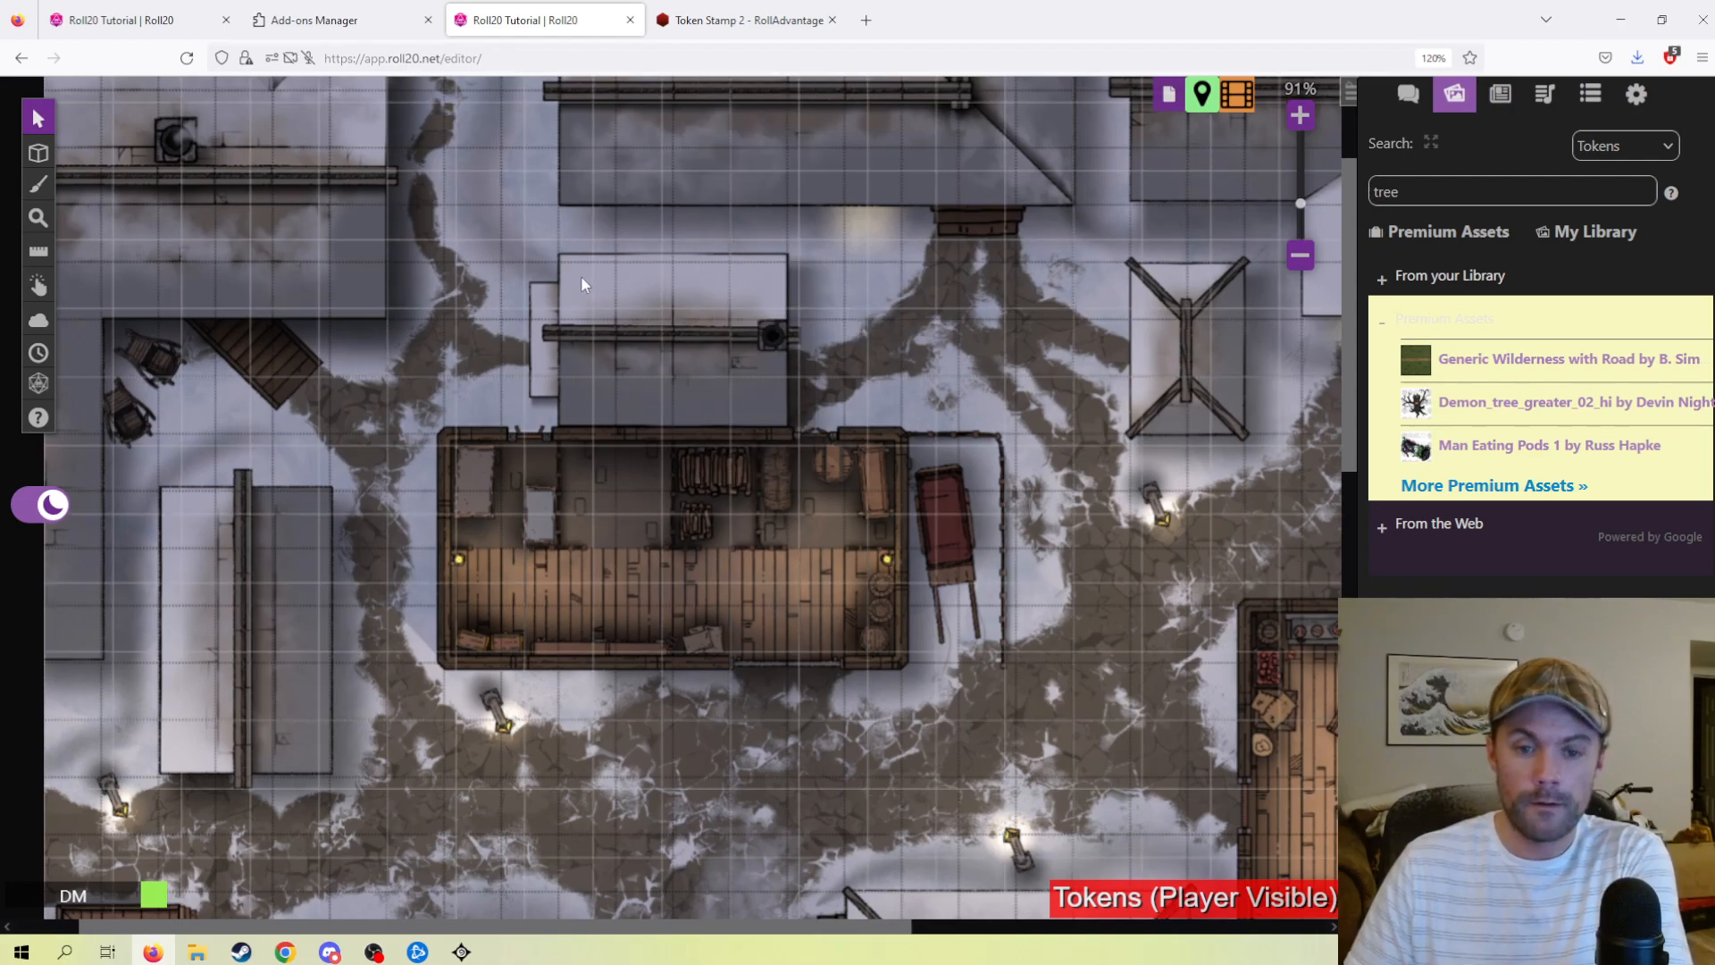
- Switch the active layer to Map & Background to work on the village map
scroll(585, 281, "up", 3)
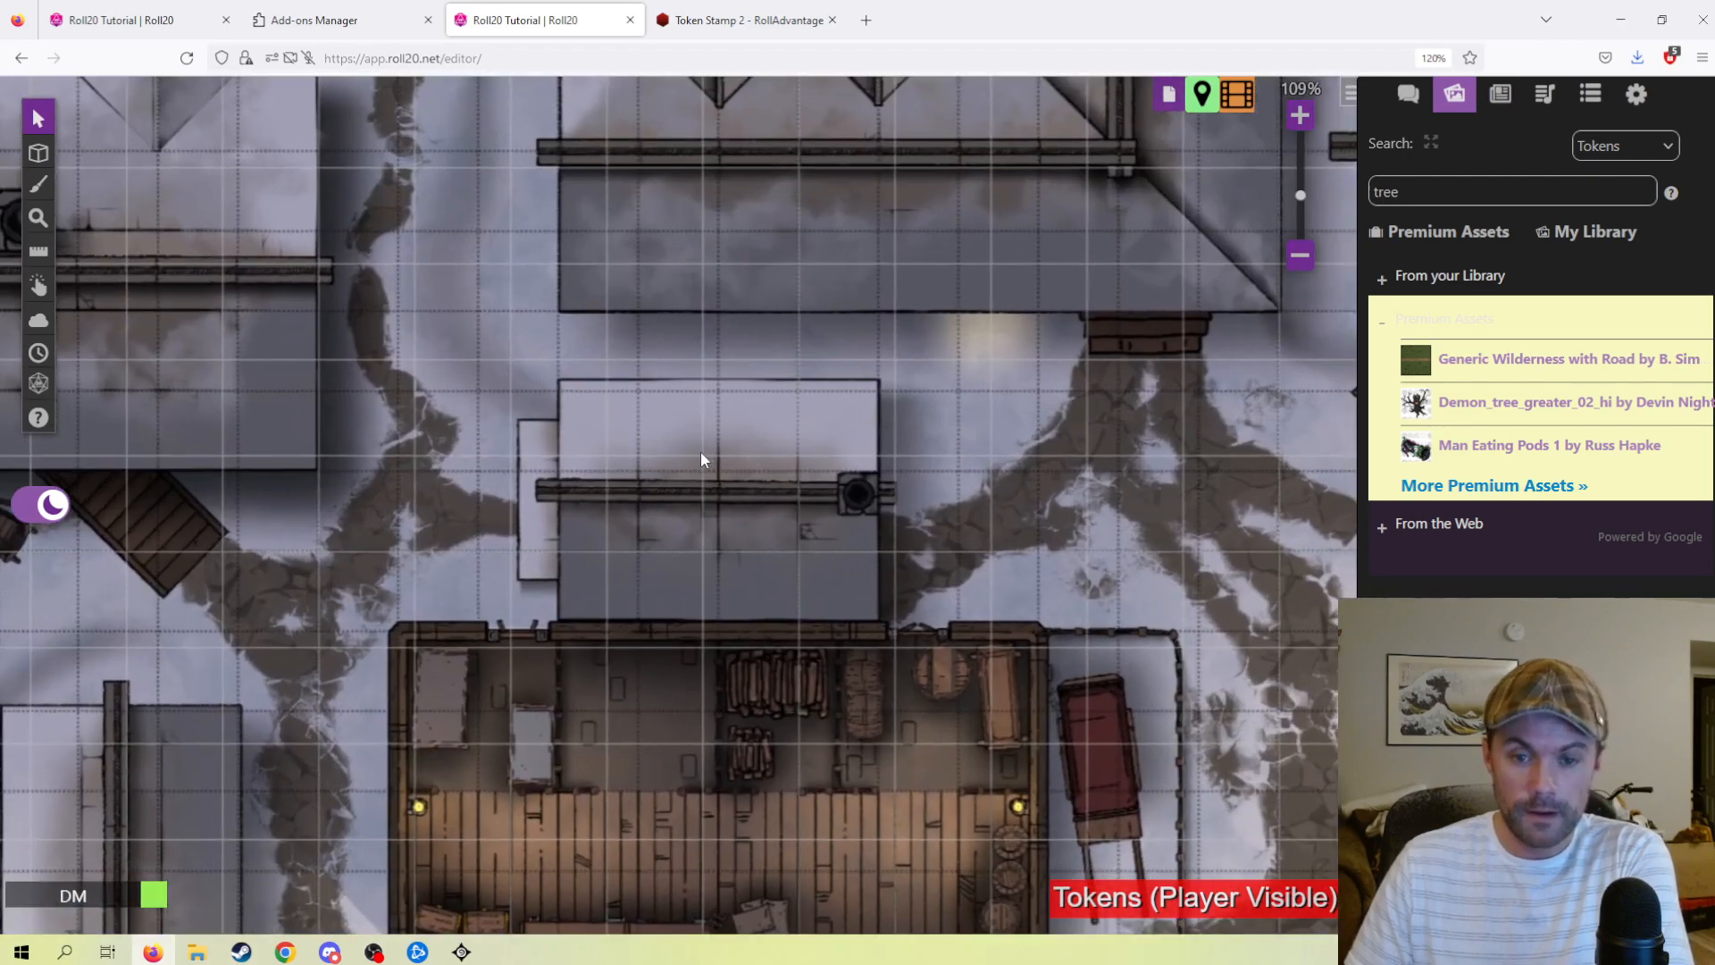
scroll(702, 459, "up", 1)
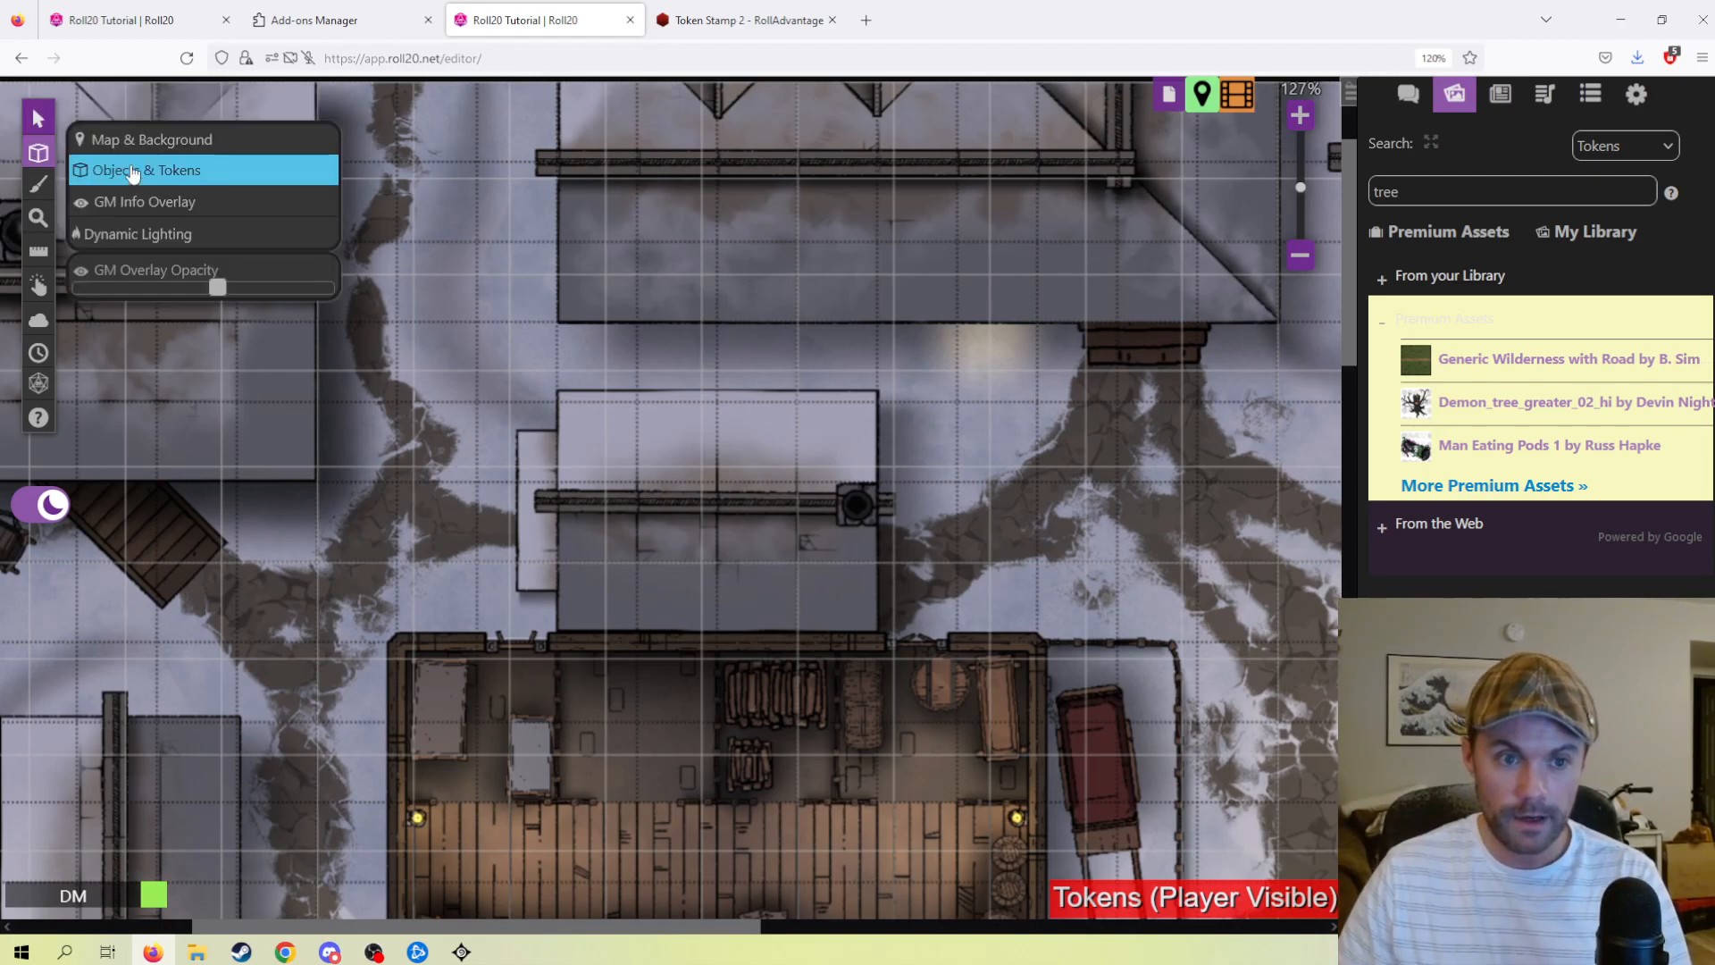
left_click(134, 138)
left_click_drag(764, 368, 763, 378)
scroll(763, 378, "left", 5)
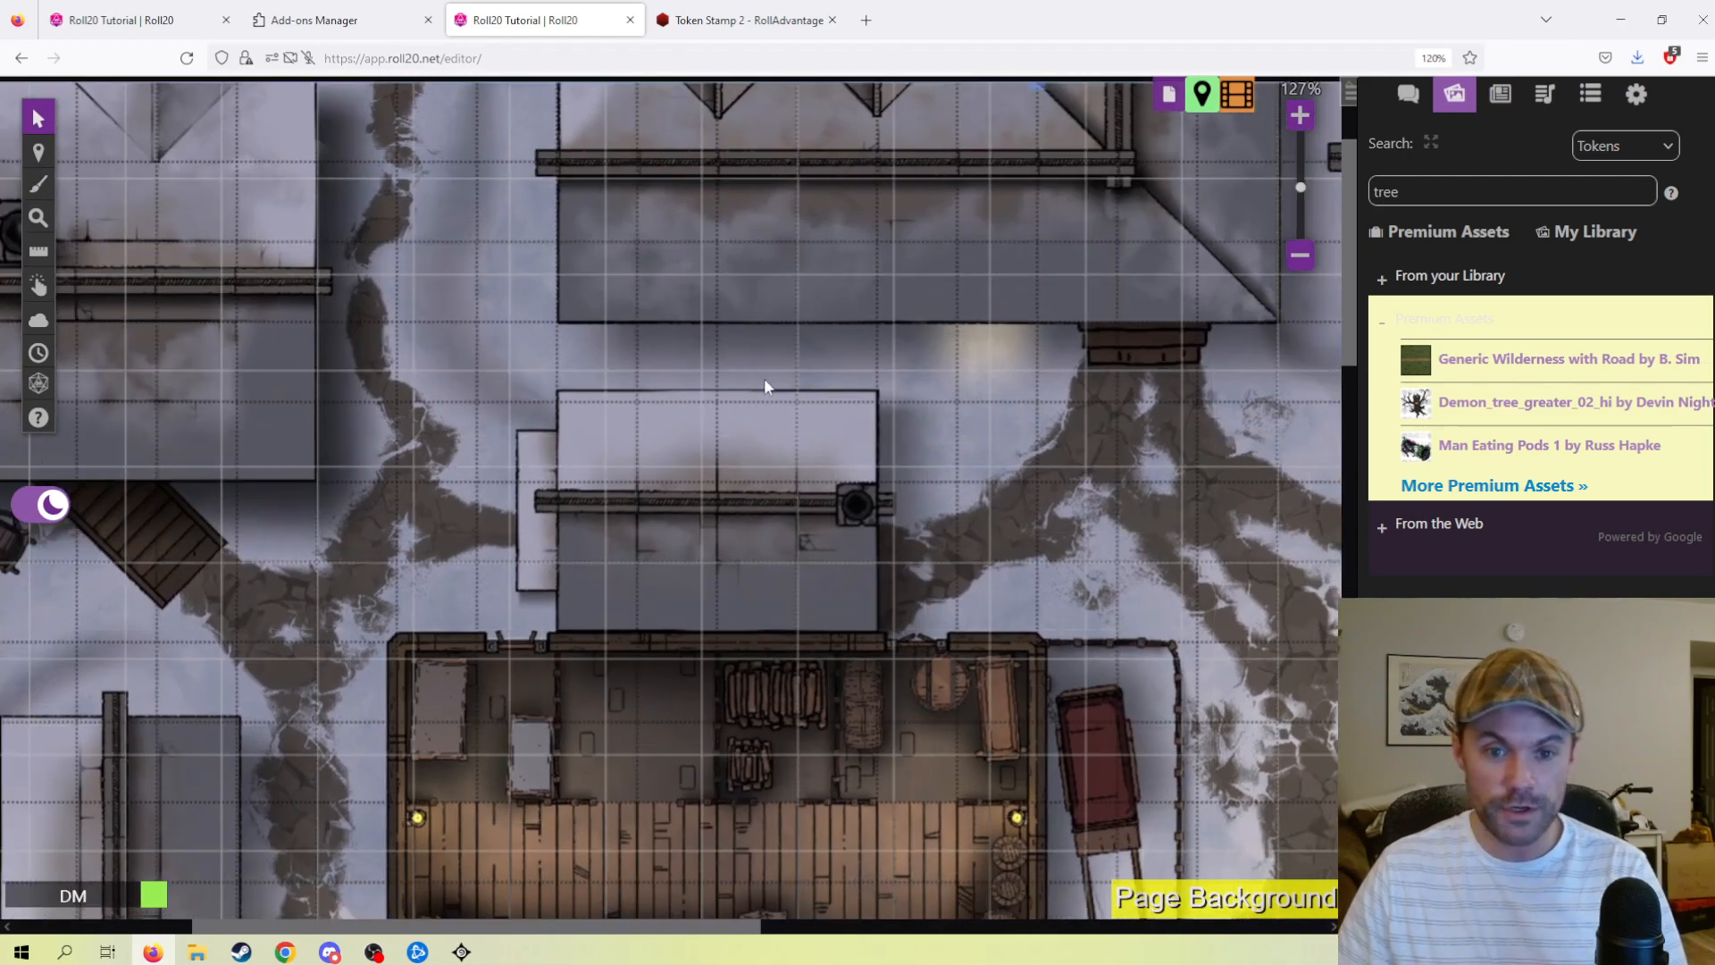
- Examine how the grid printed on the village map image lines up with the page's own grid across the map
scroll(720, 511, "up", 2)
mouse_move(529, 406)
left_mouse_down()
mouse_move(565, 438)
mouse_move(529, 404)
left_mouse_up()
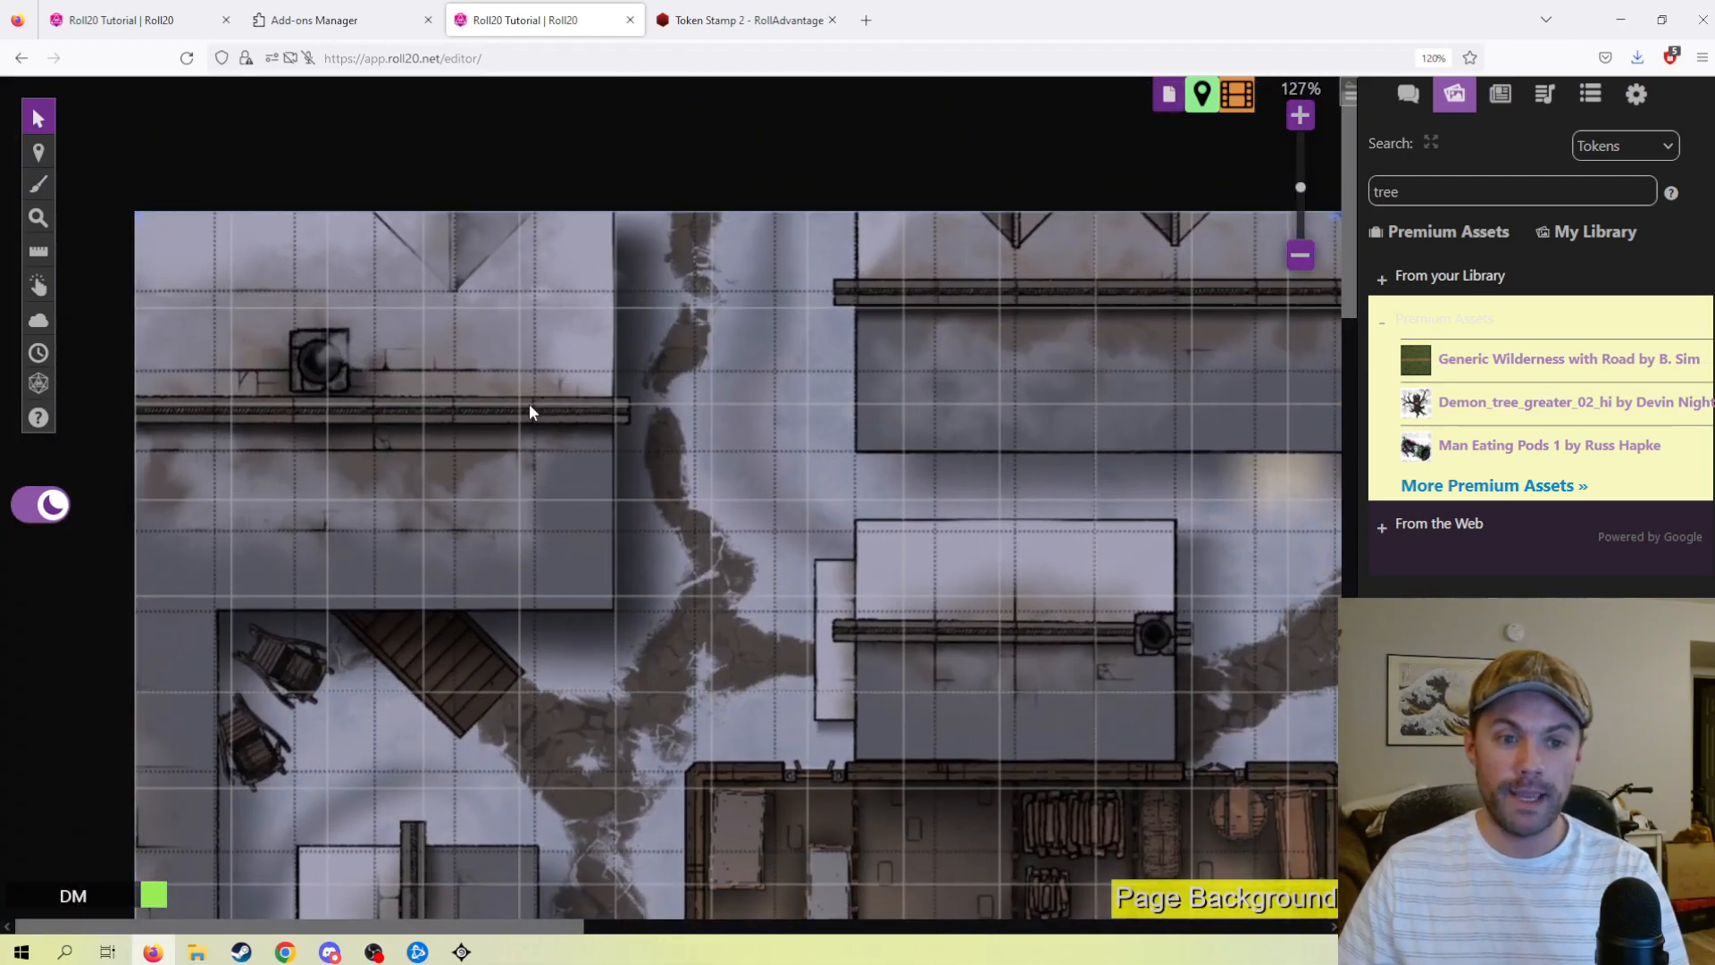
scroll(860, 394, "down", 2)
scroll(892, 425, "right", 2)
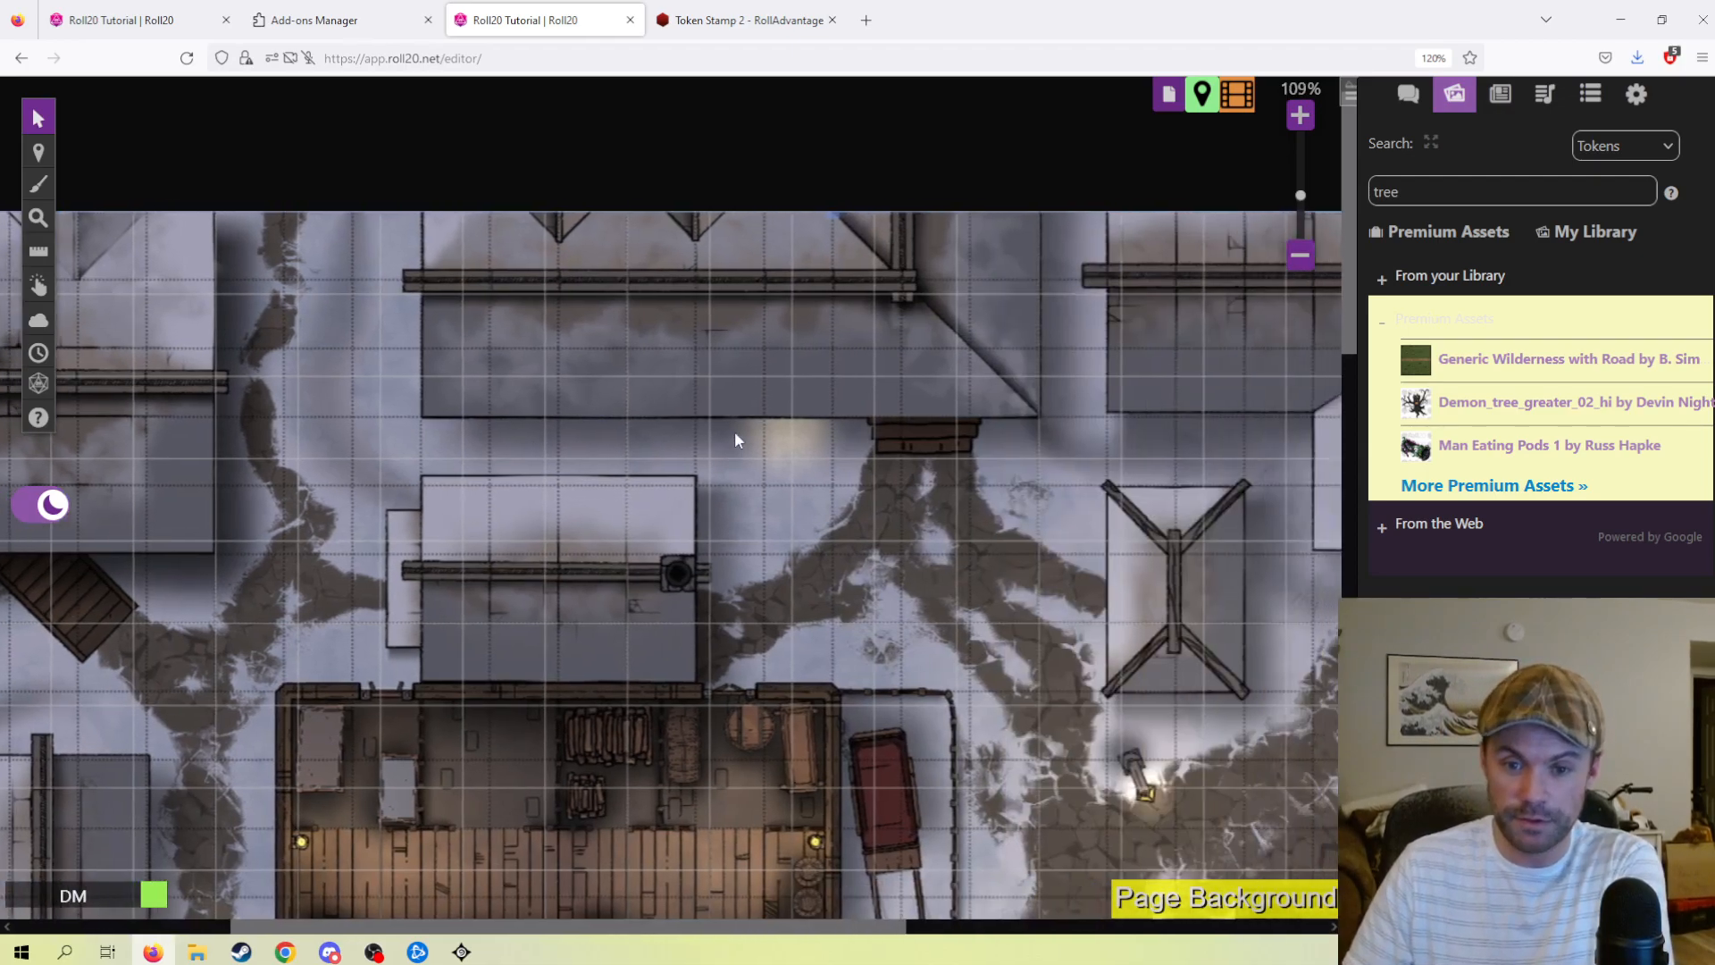
scroll(732, 430, "down", 2)
scroll(908, 458, "up", 2)
scroll(702, 510, "right", 6)
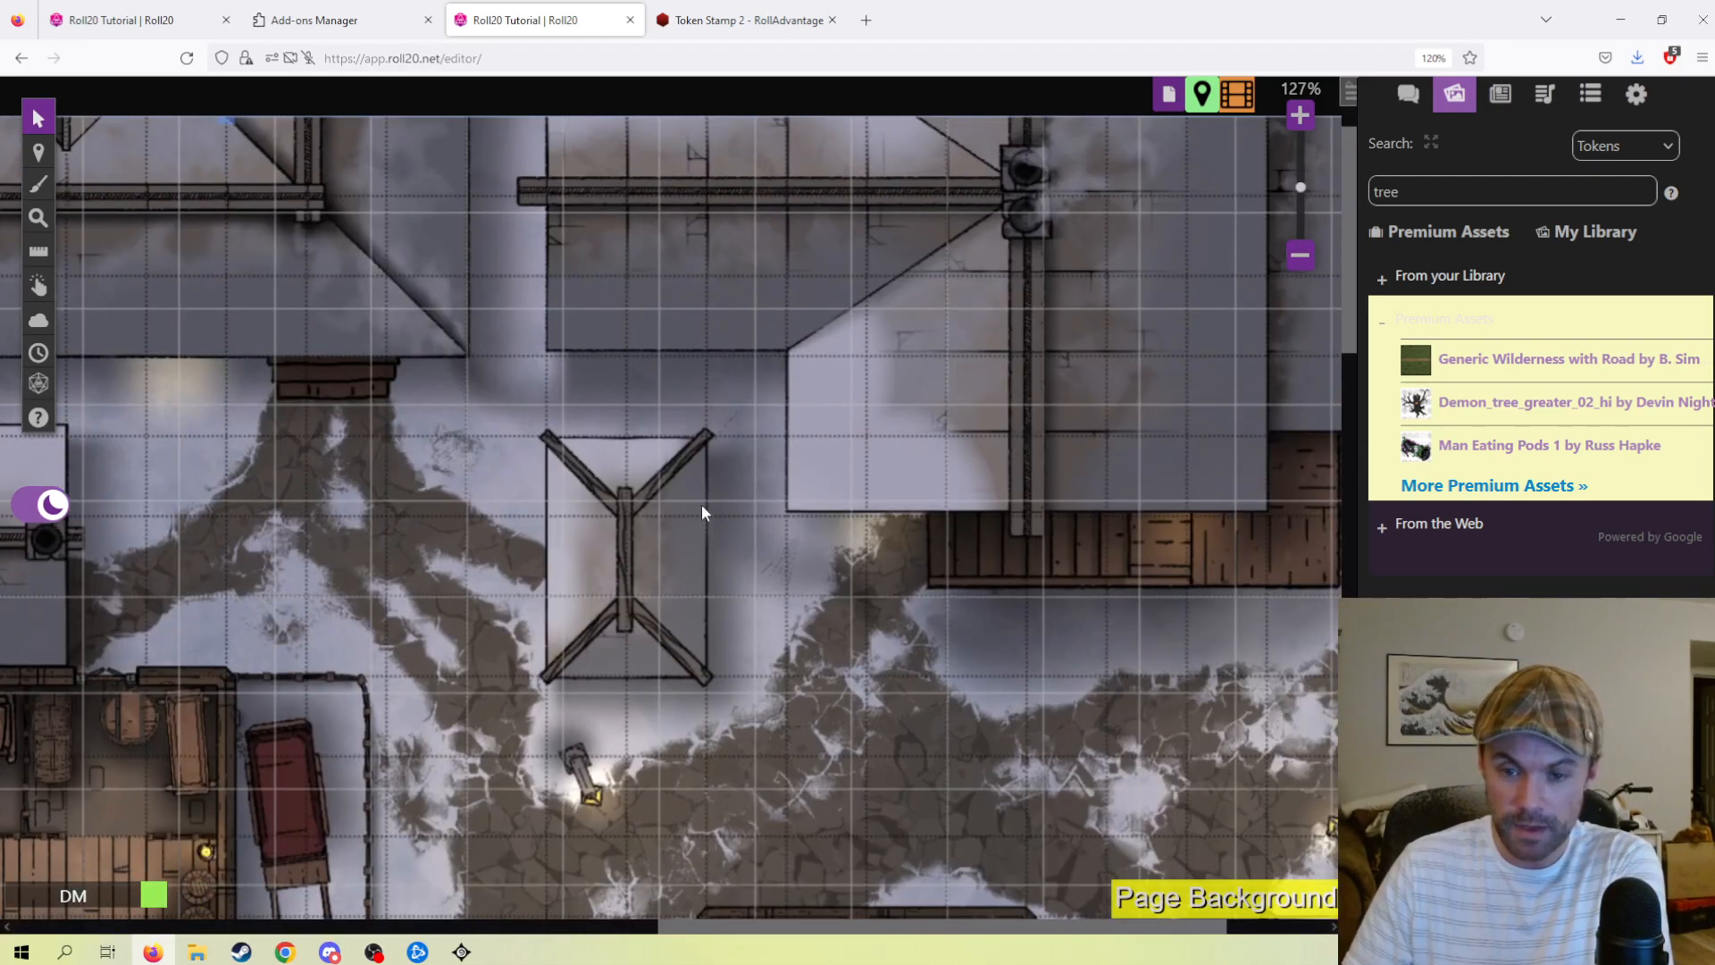
scroll(581, 505, "up", 2)
scroll(536, 554, "down", 5)
scroll(554, 558, "left", 4)
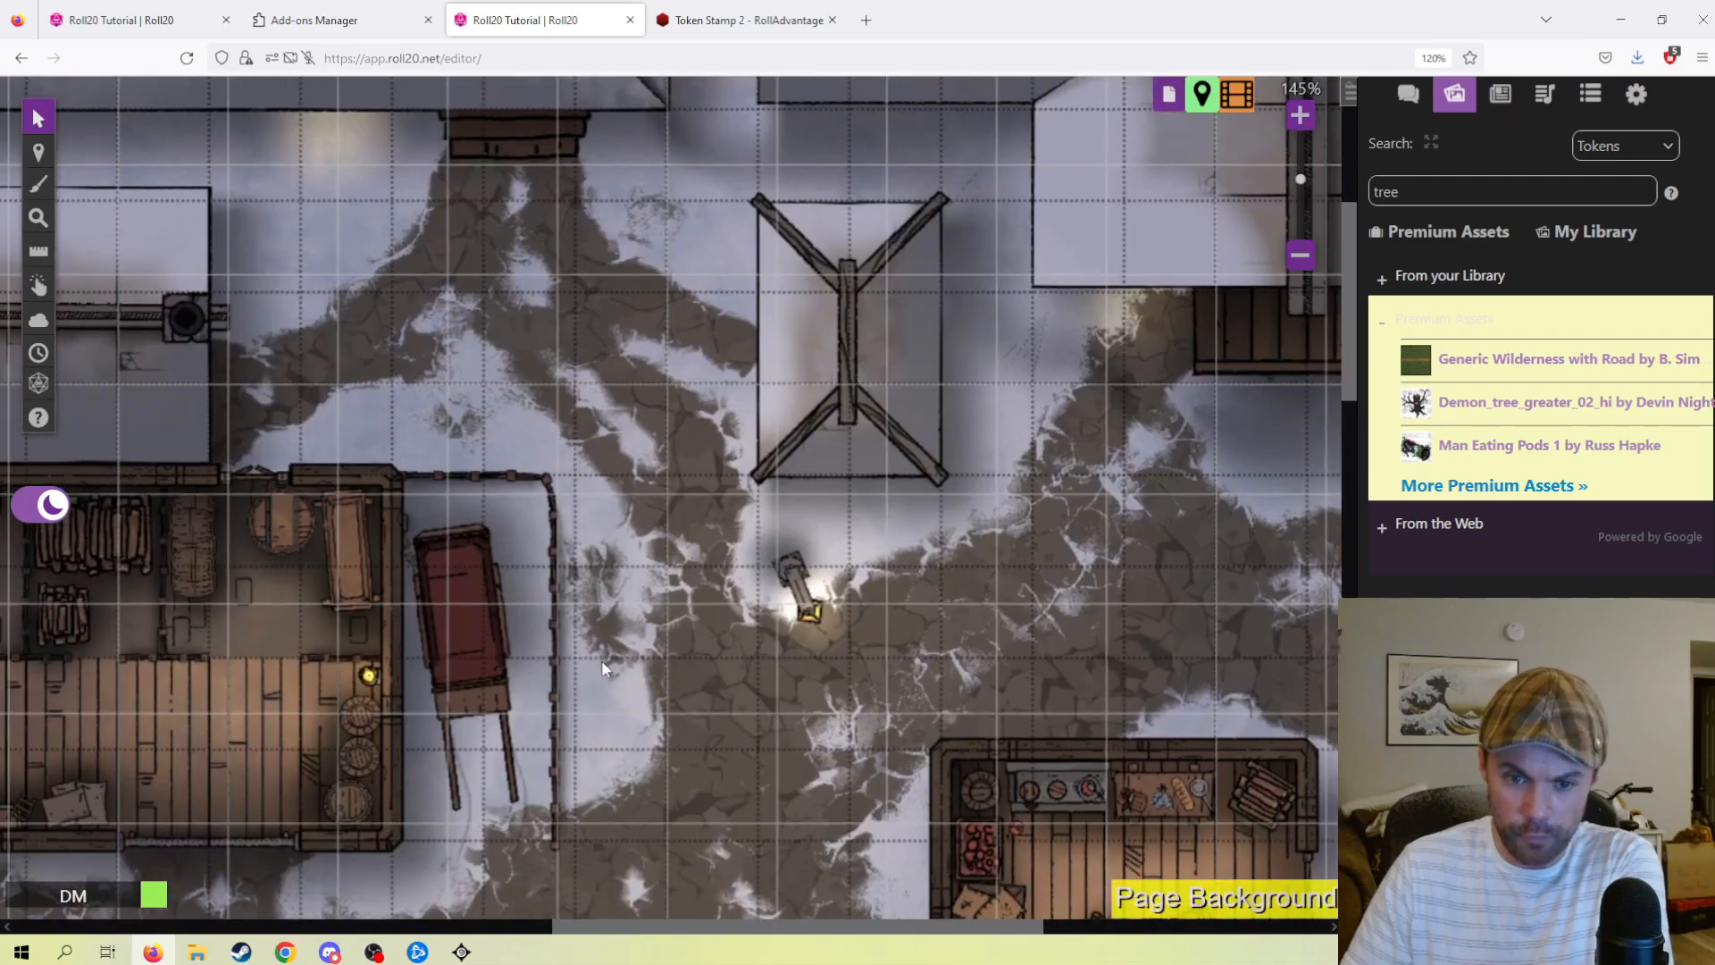
scroll(628, 586, "down", 5)
scroll(641, 445, "right", 4)
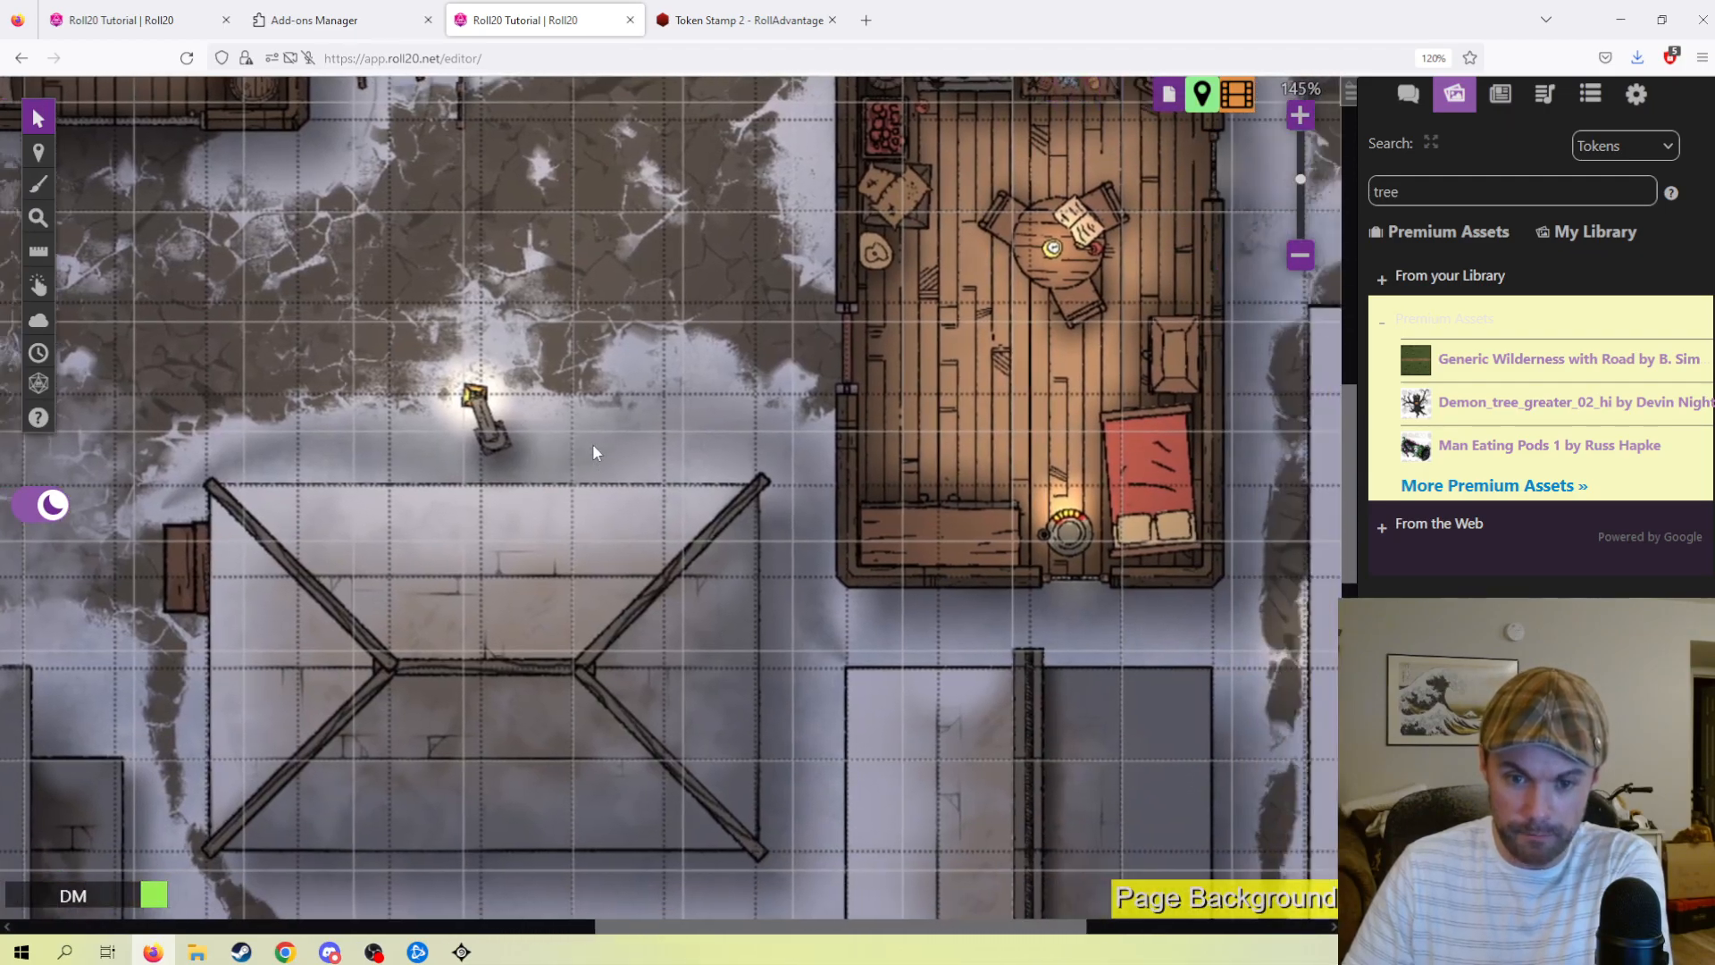
scroll(640, 457, "up", 5)
scroll(597, 417, "down", 5)
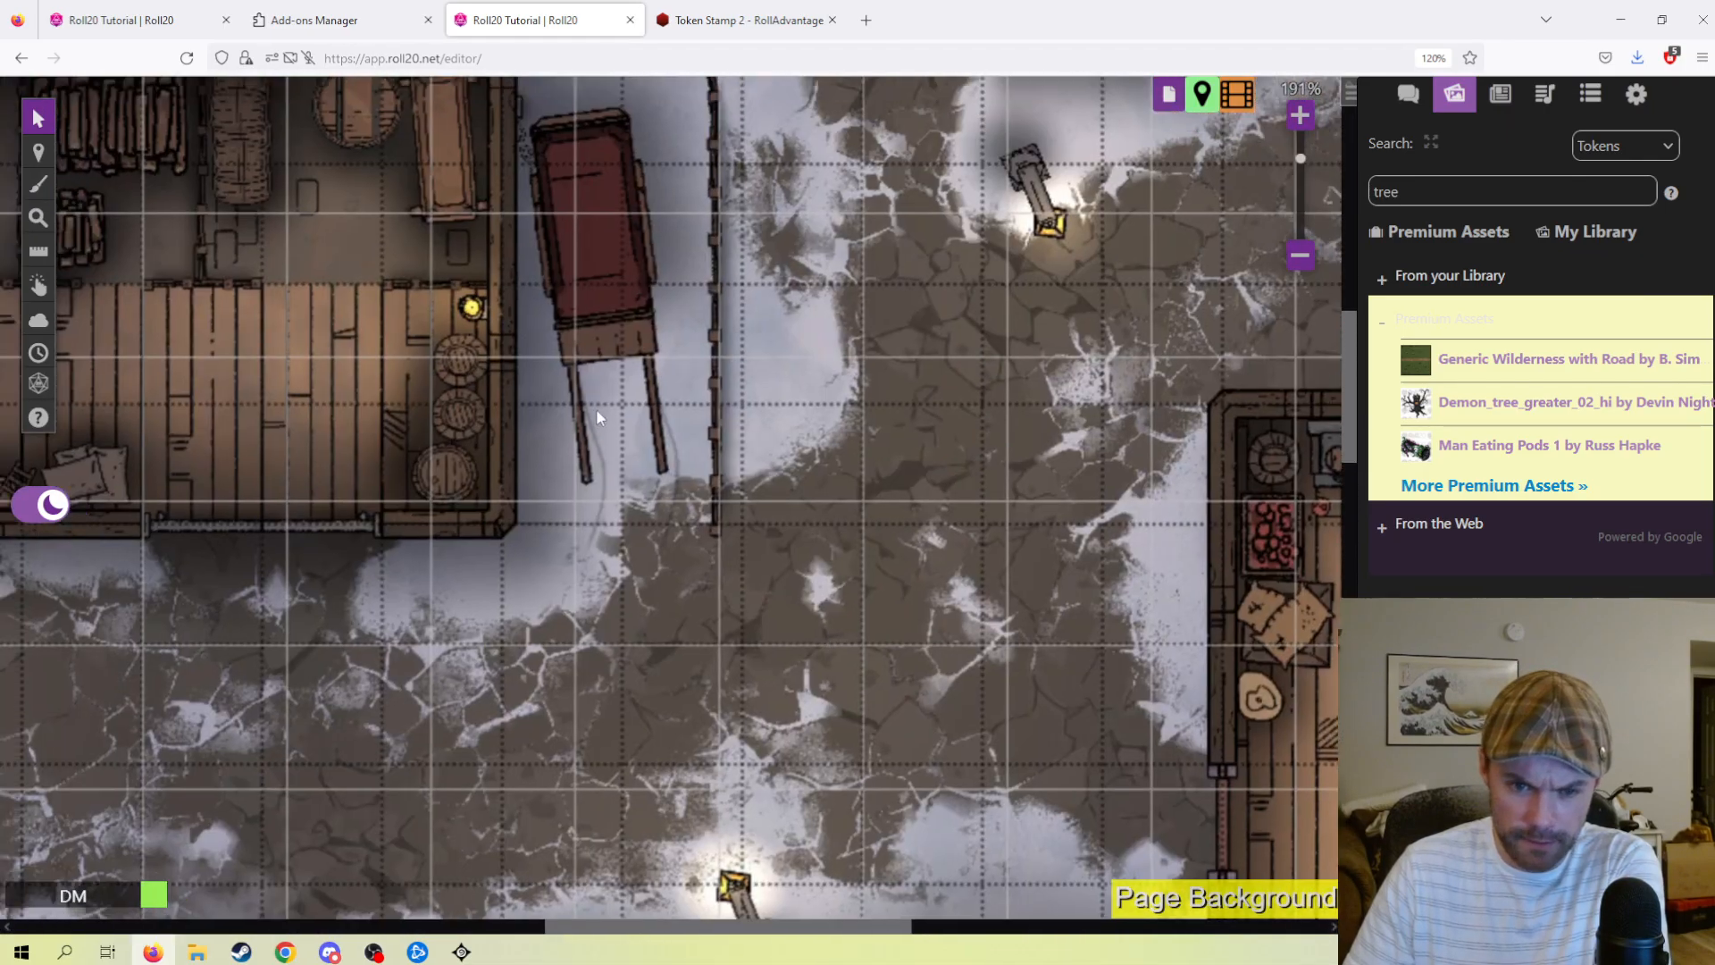
scroll(690, 371, "up", 5)
scroll(690, 366, "up", 4)
scroll(661, 437, "right", 2)
scroll(720, 430, "up", 1)
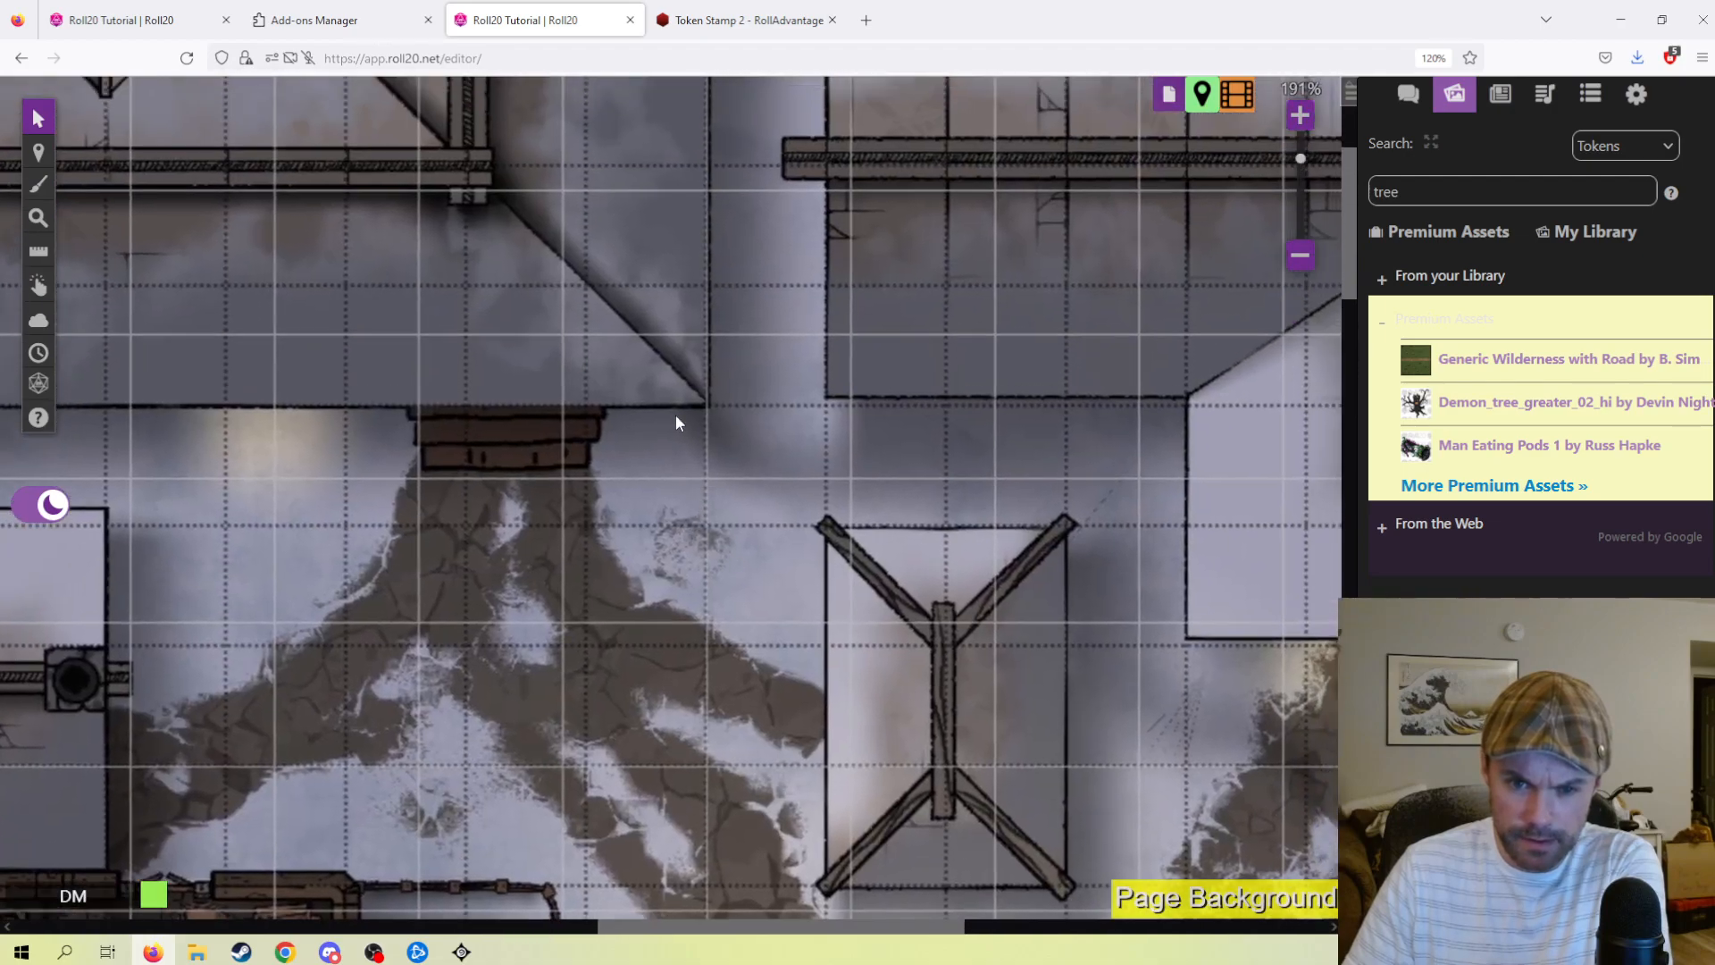
scroll(792, 336, "up", 2)
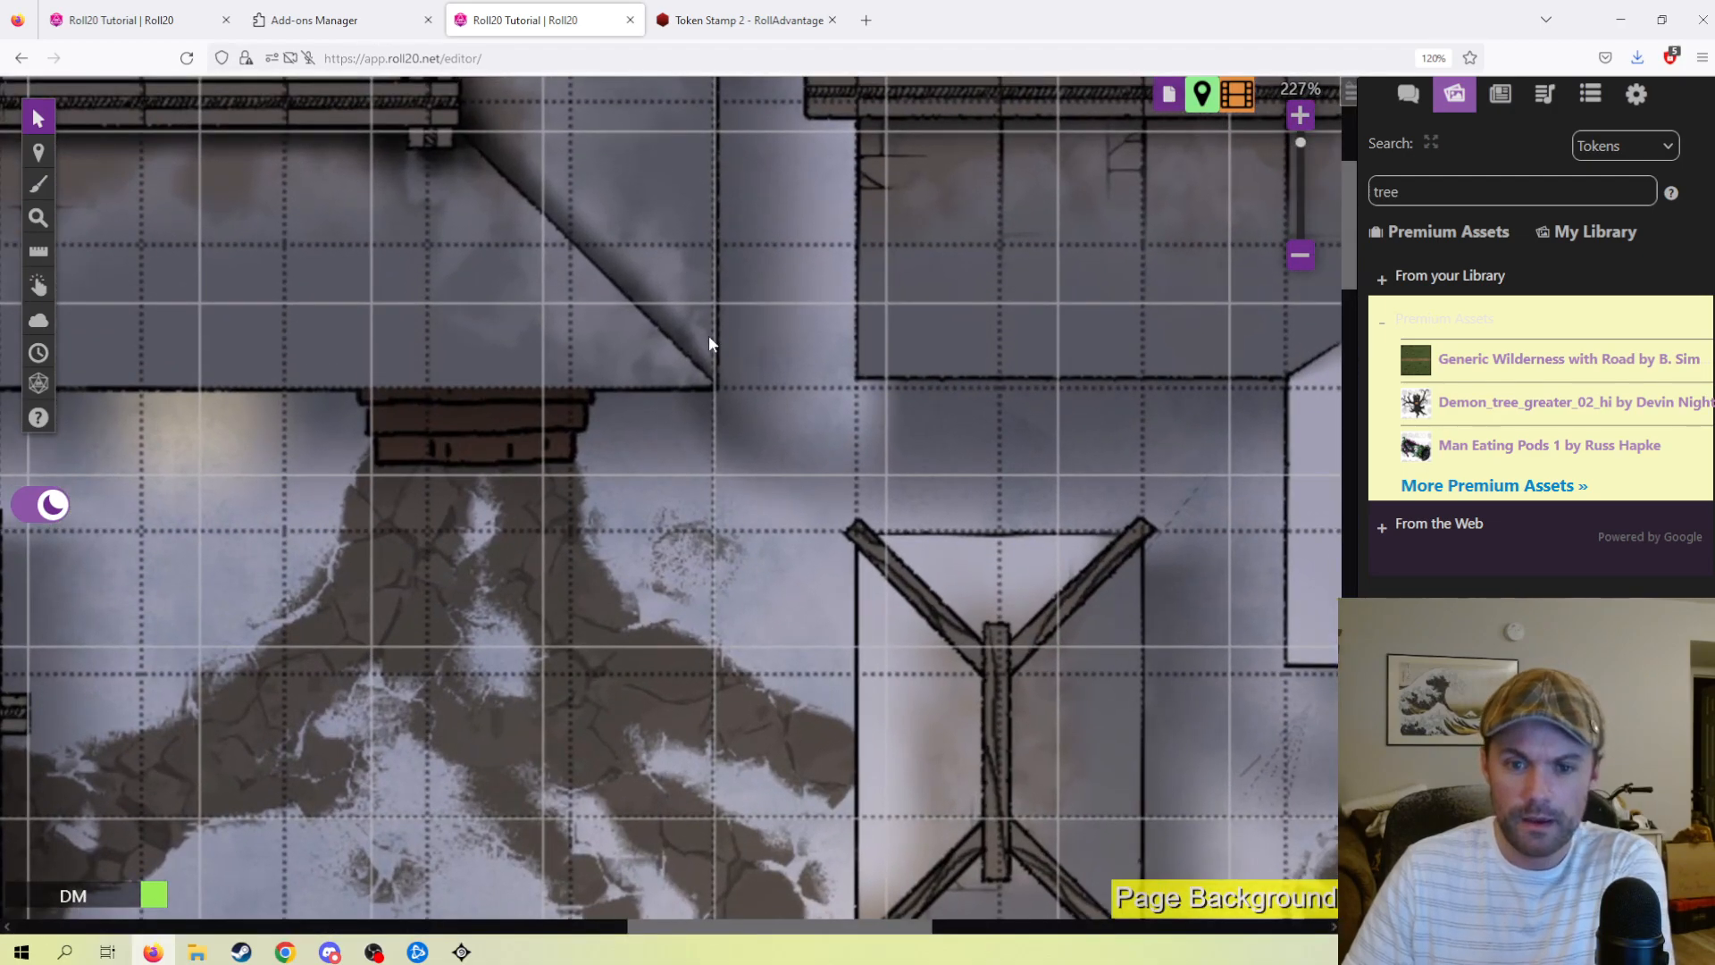
right_click(625, 351)
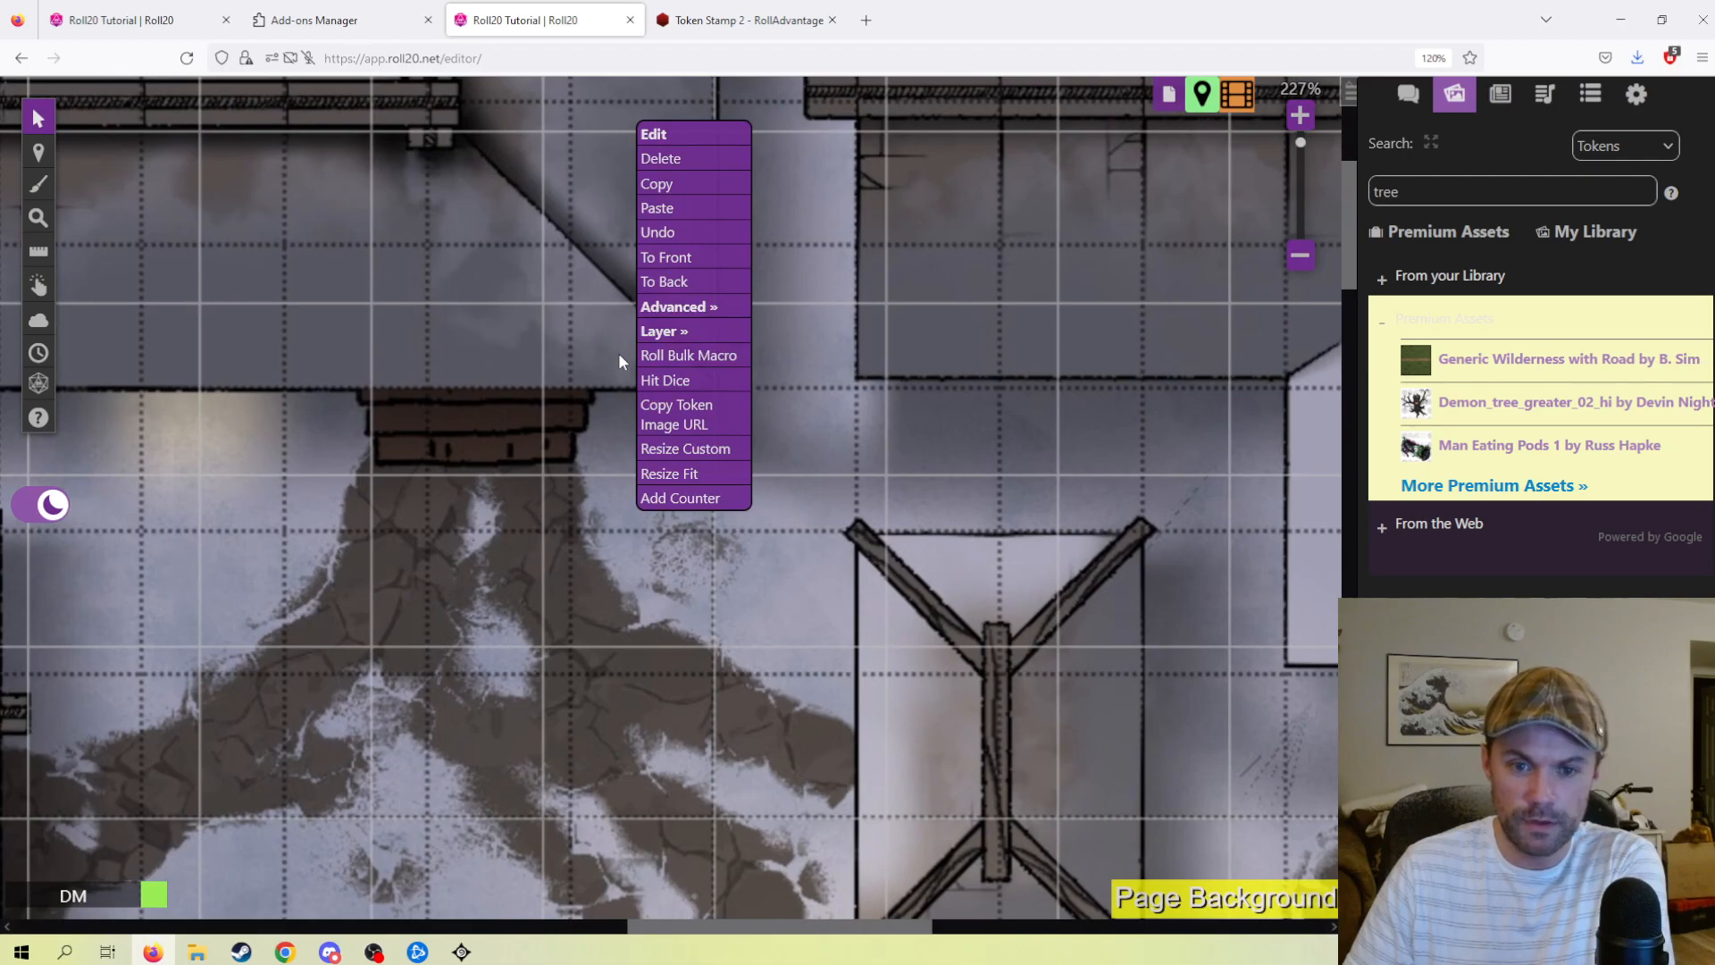
mouse_move(692, 306)
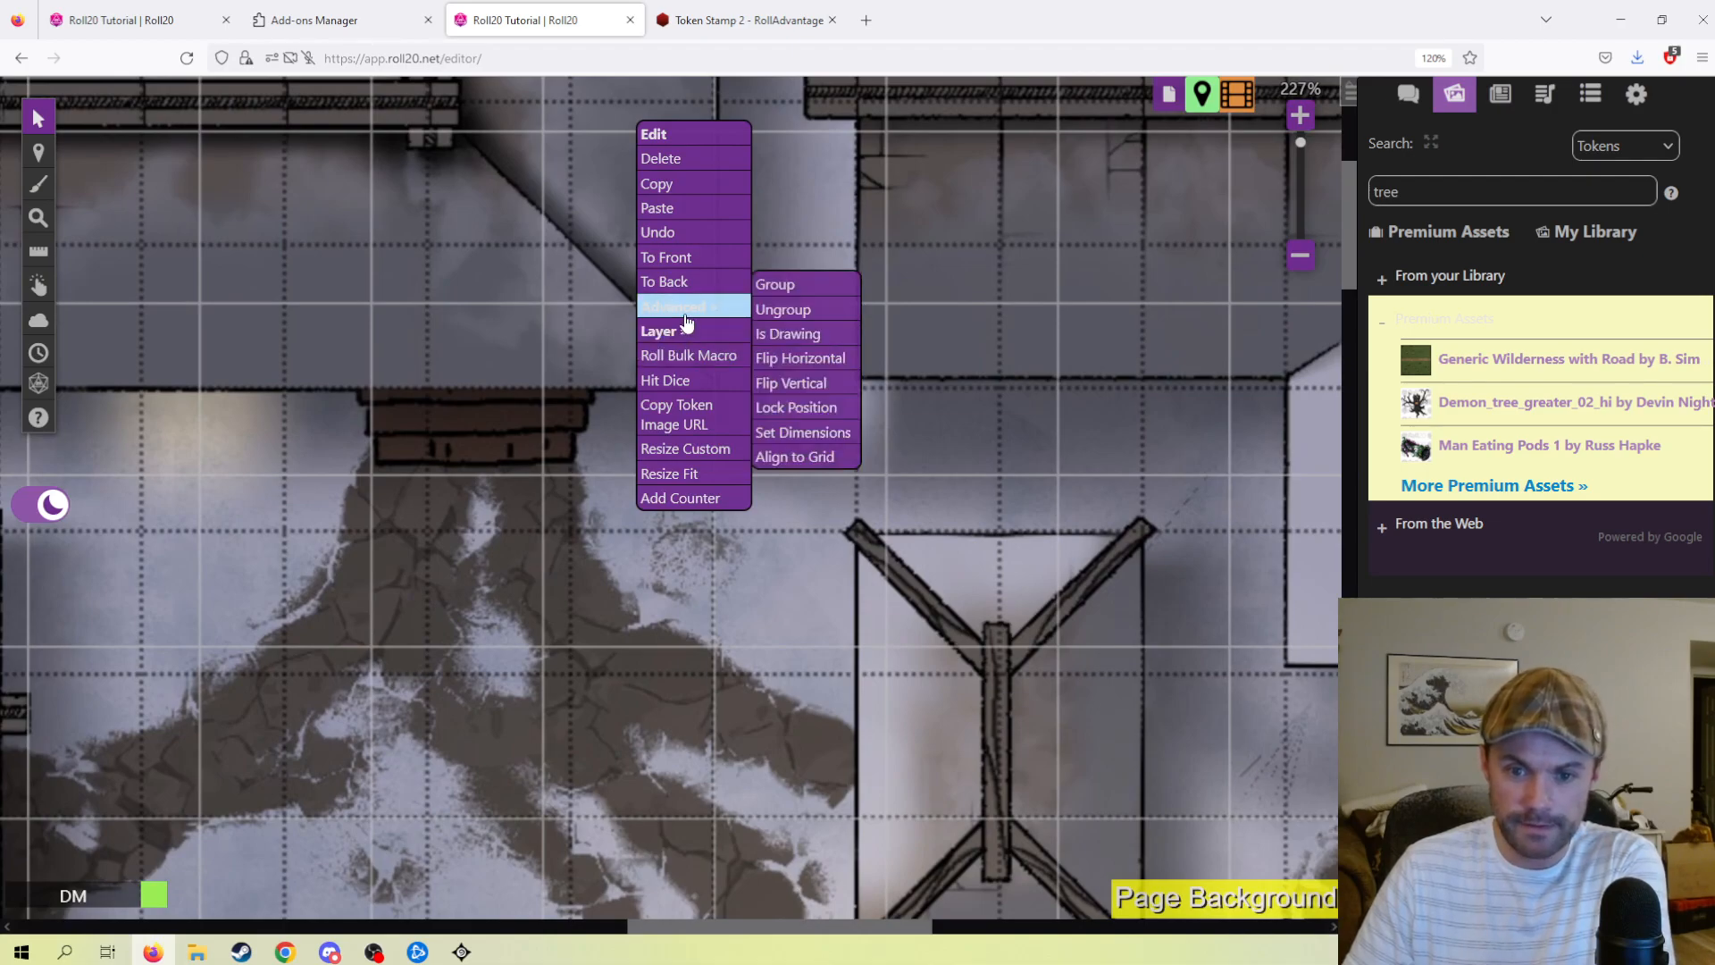
left_click(796, 457)
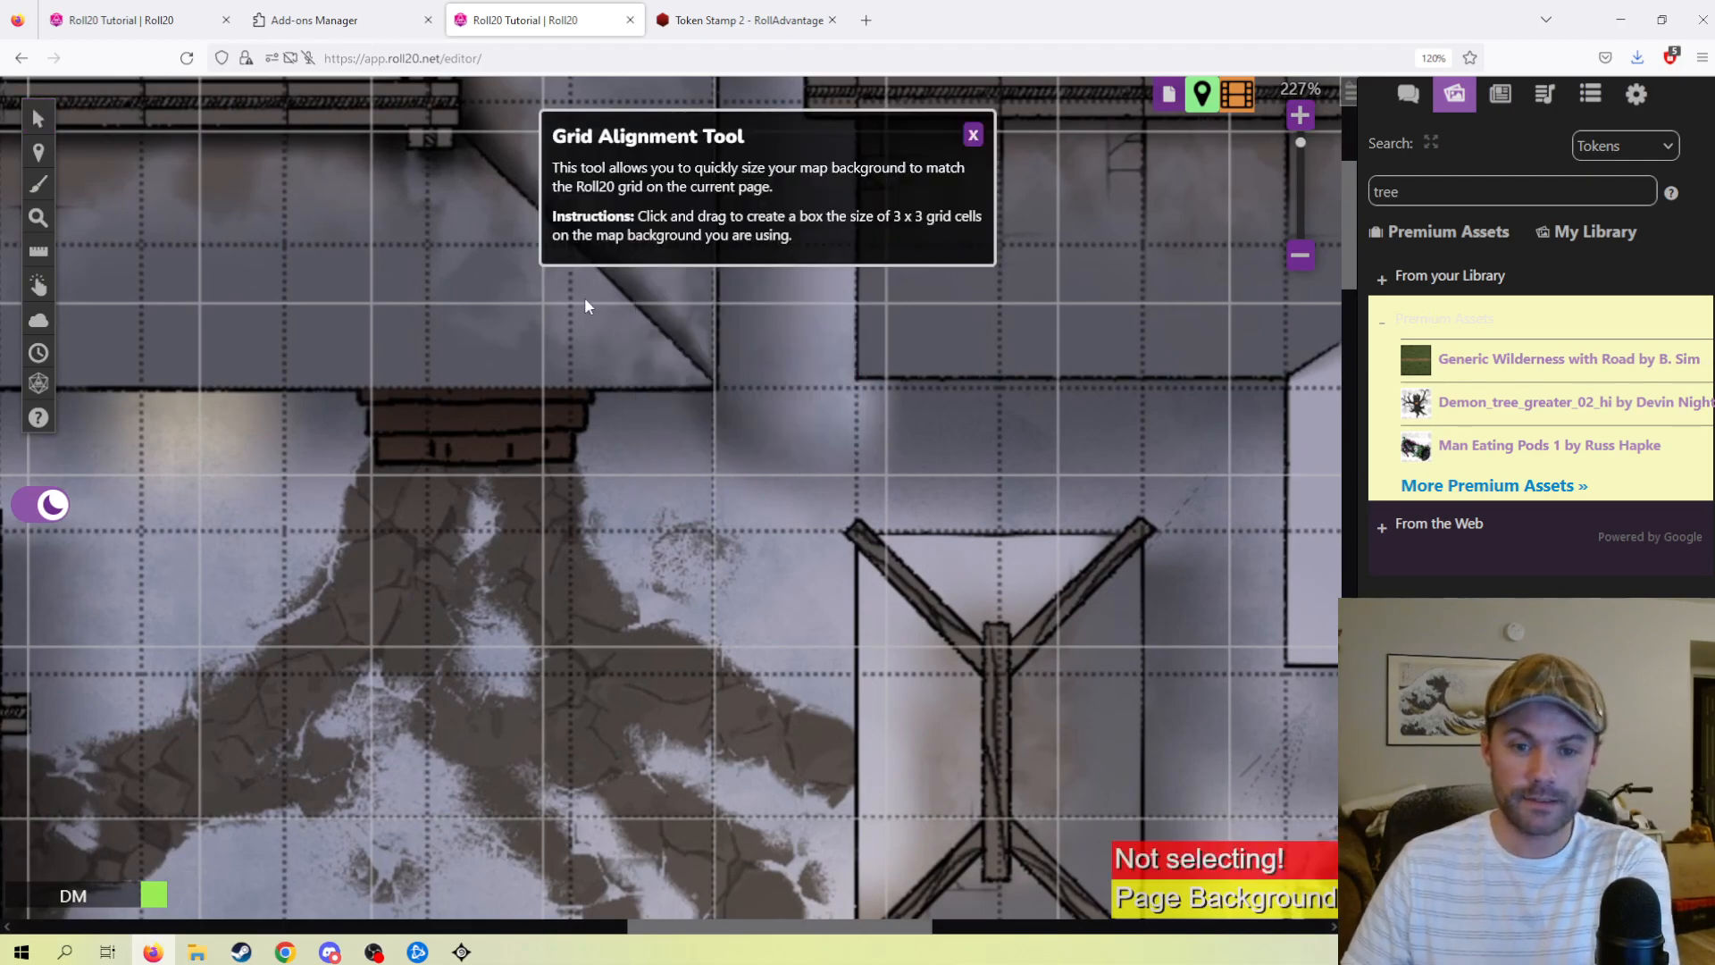
left_click(973, 141)
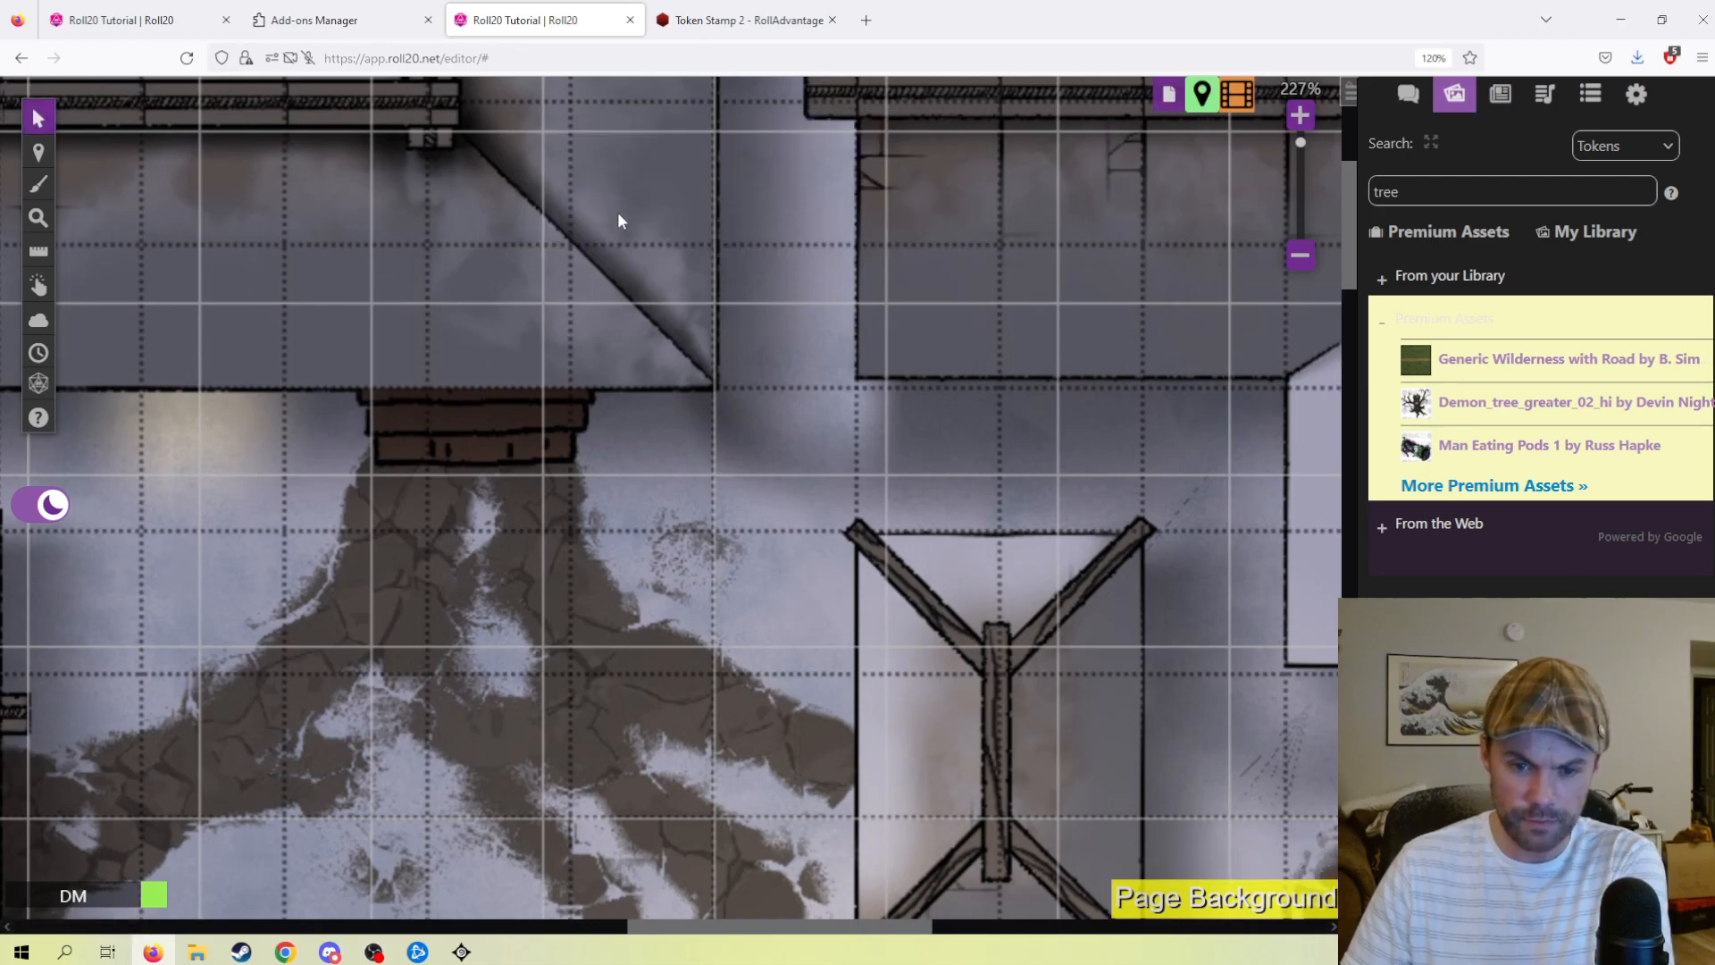
- Resize the village map to the page grid with Align to Grid, marking a 3 x 3 block of its printed cells
scroll(730, 247, "up", 2)
right_click(664, 358)
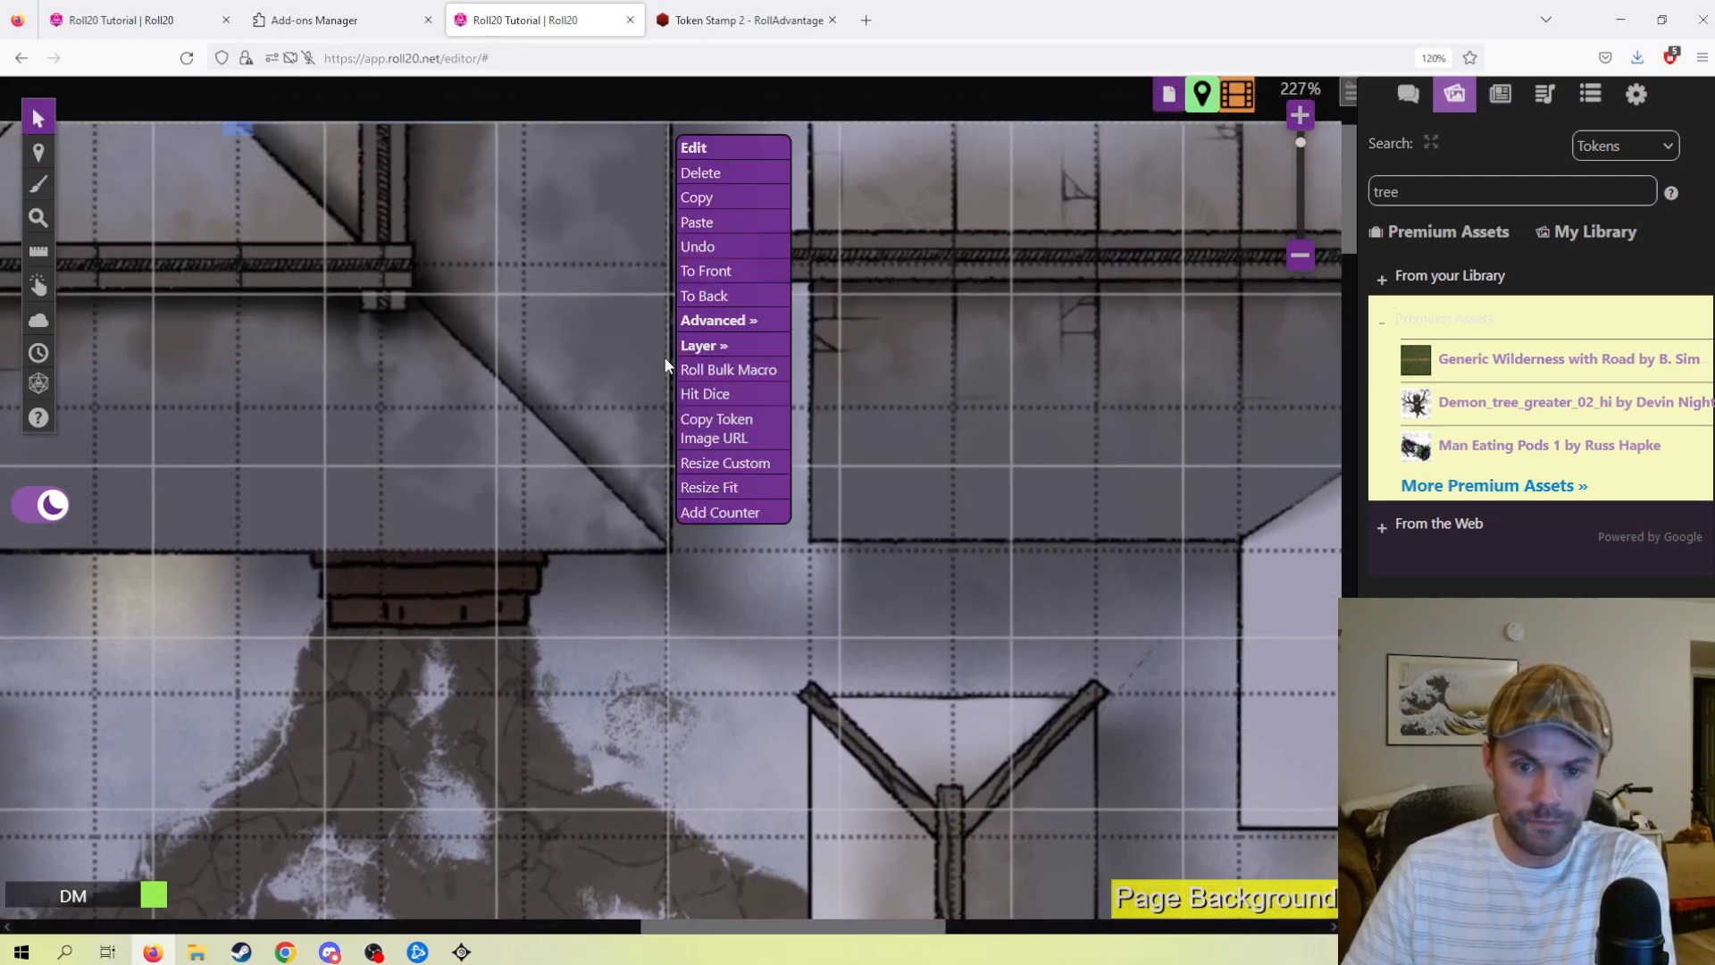
mouse_move(747, 320)
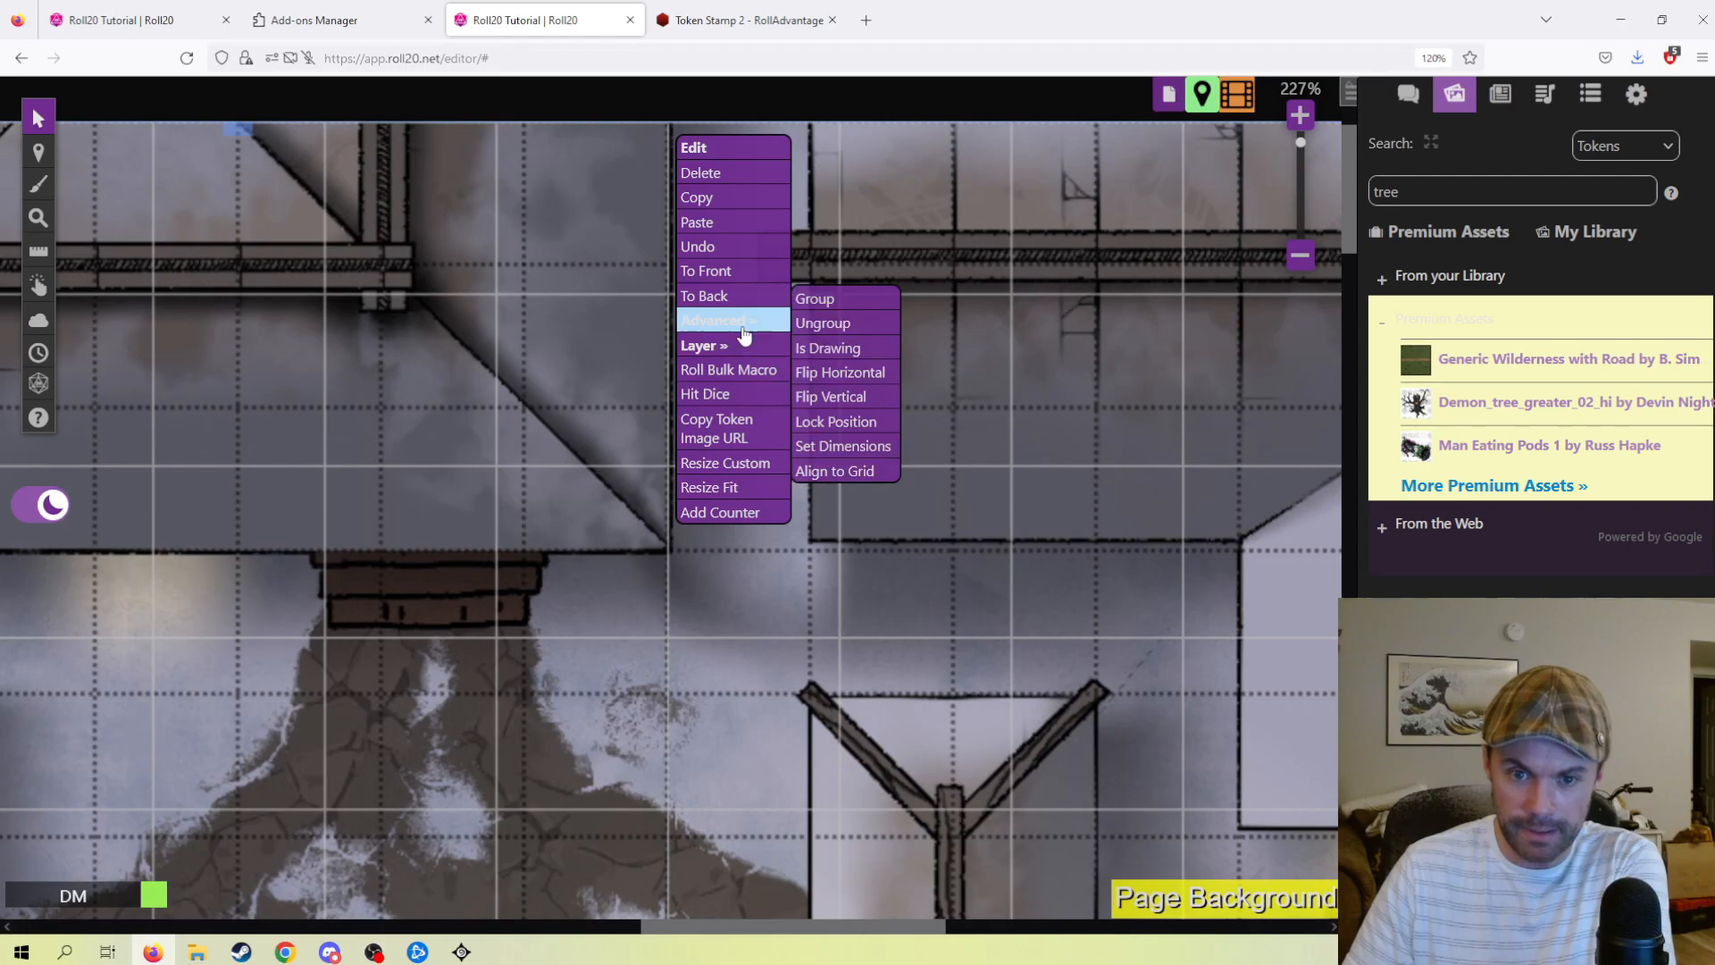
left_click(838, 470)
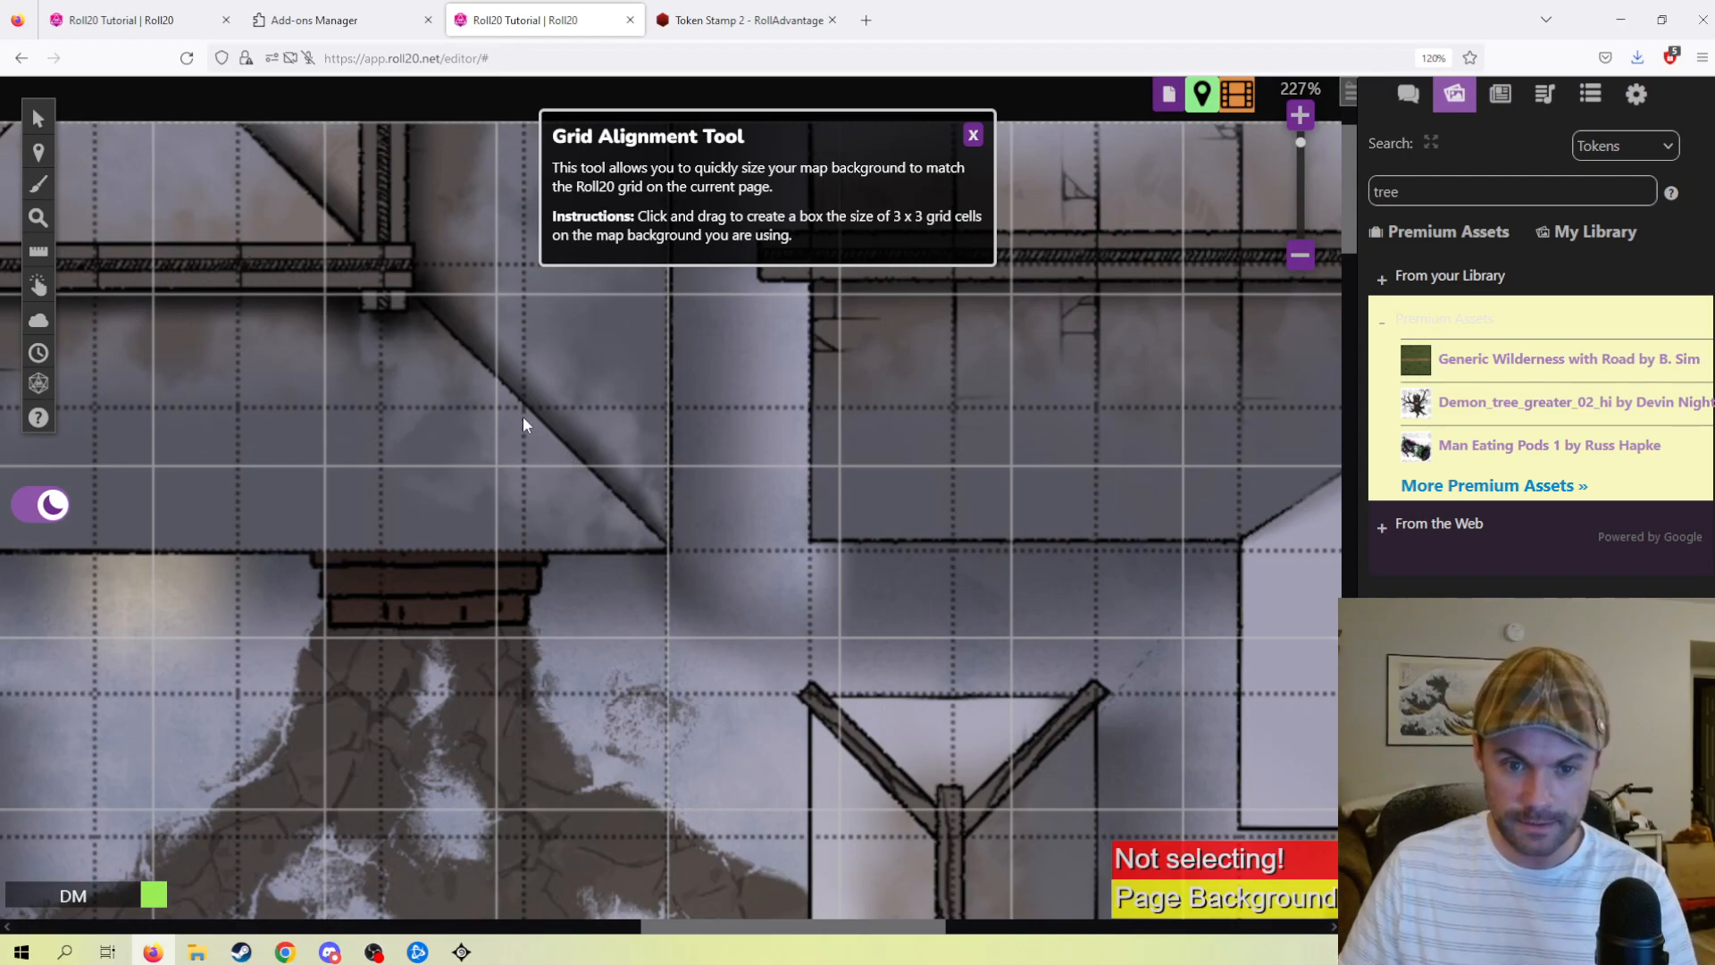
scroll(525, 413, "up", 2)
scroll(519, 393, "up", 1)
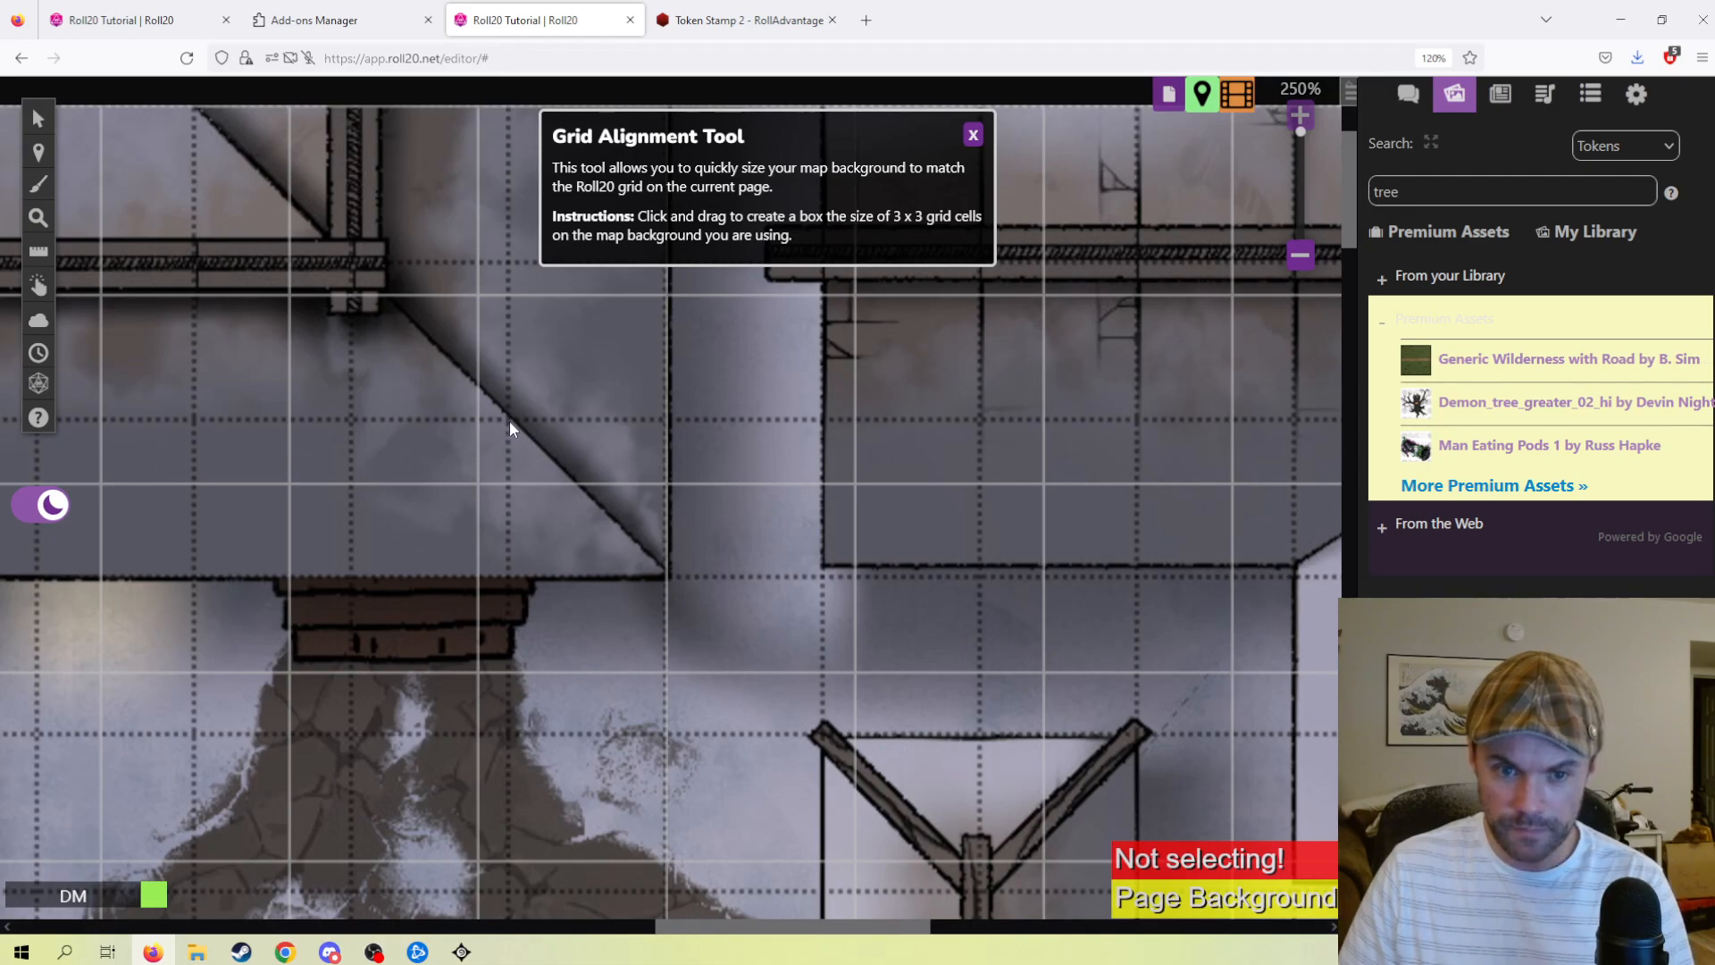
left_click_drag(510, 428, 978, 892)
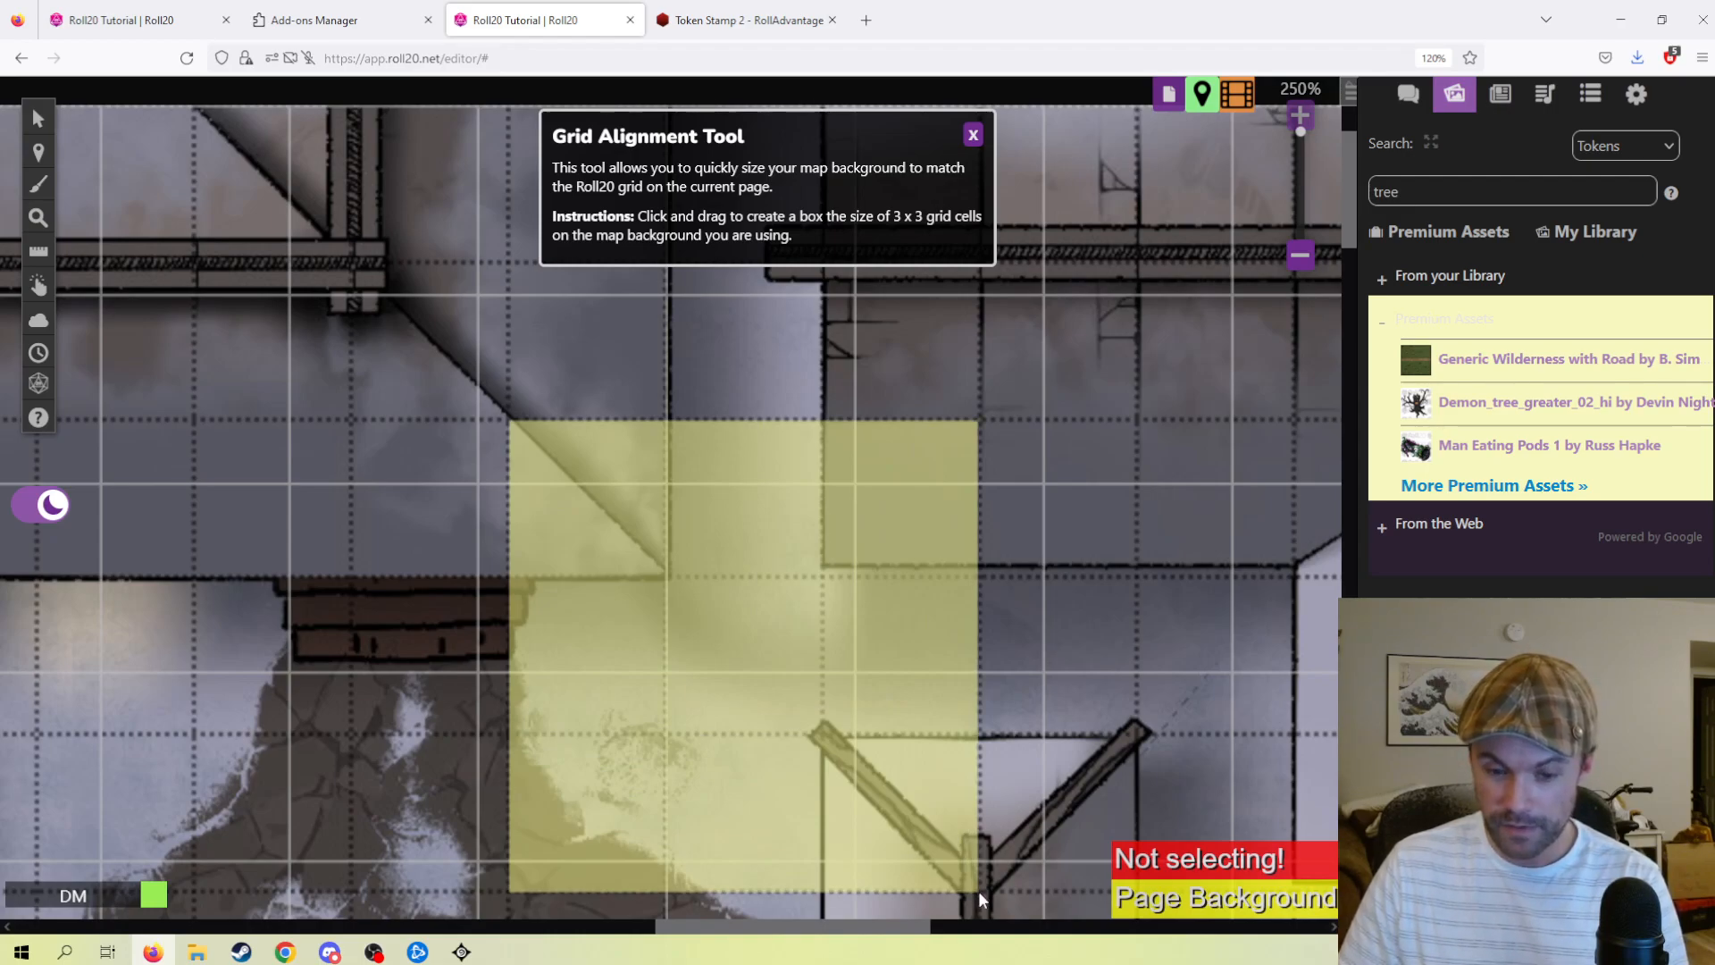
left_click_drag(978, 892, 977, 891)
left_click(867, 591)
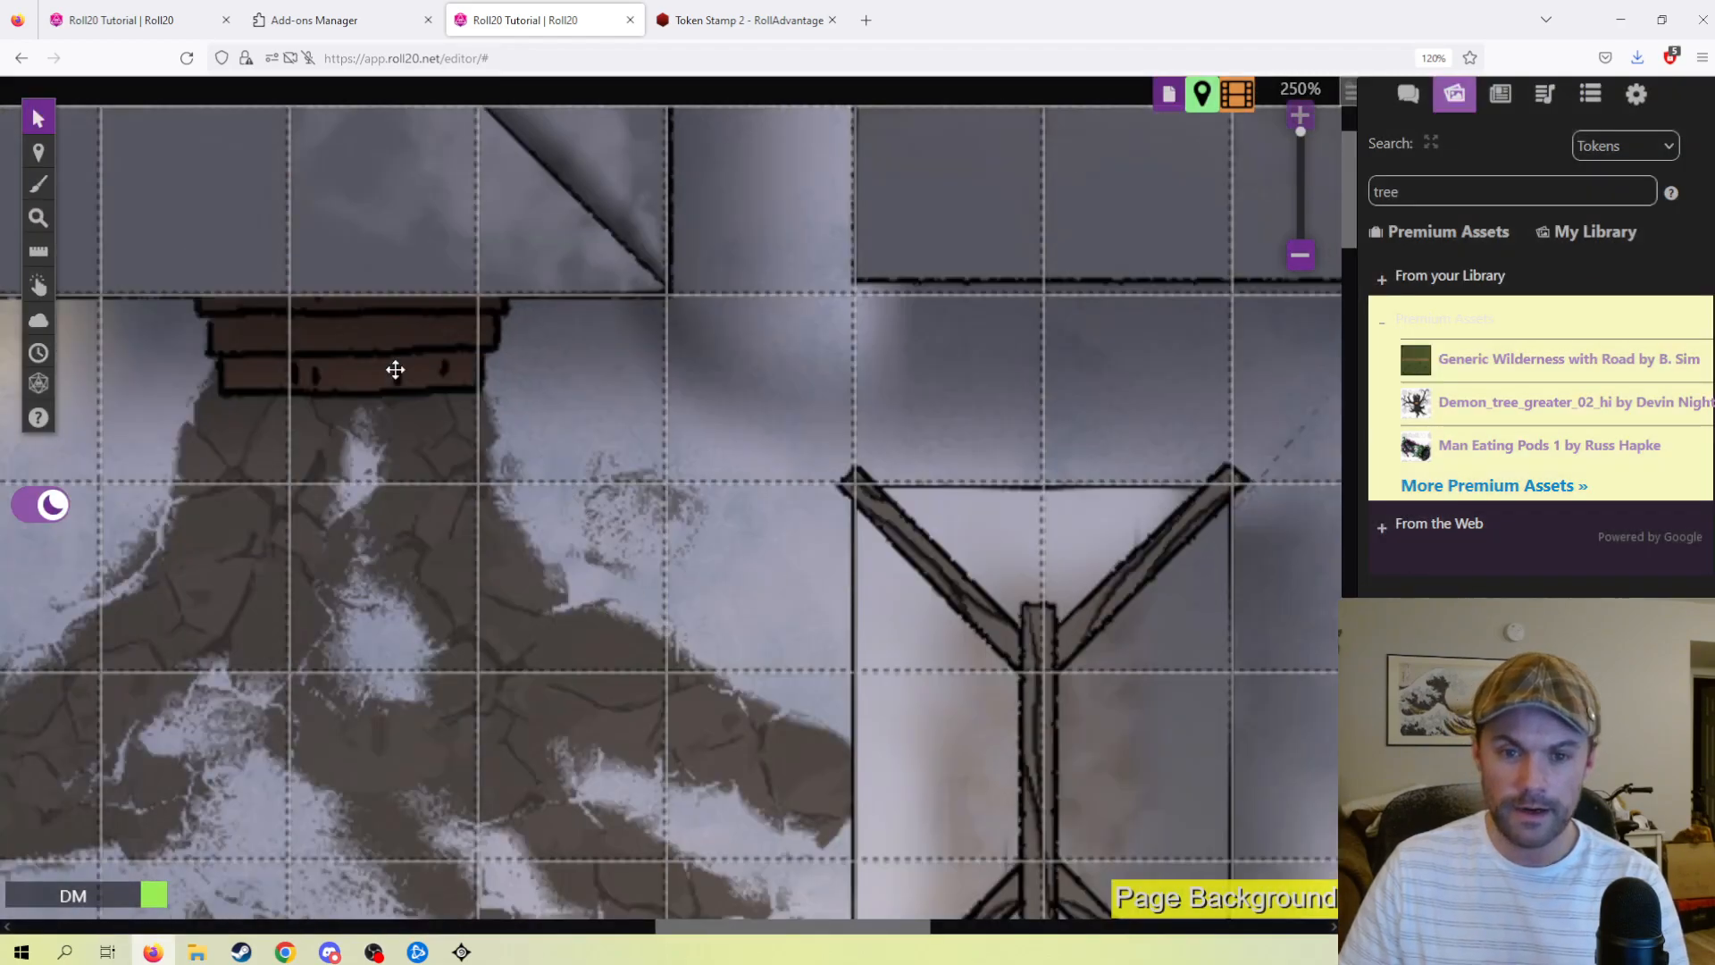
- Set the size of the Map - Gridded start page to 31 cells wide by 21 cells high and save it
mouse_move(43, 150)
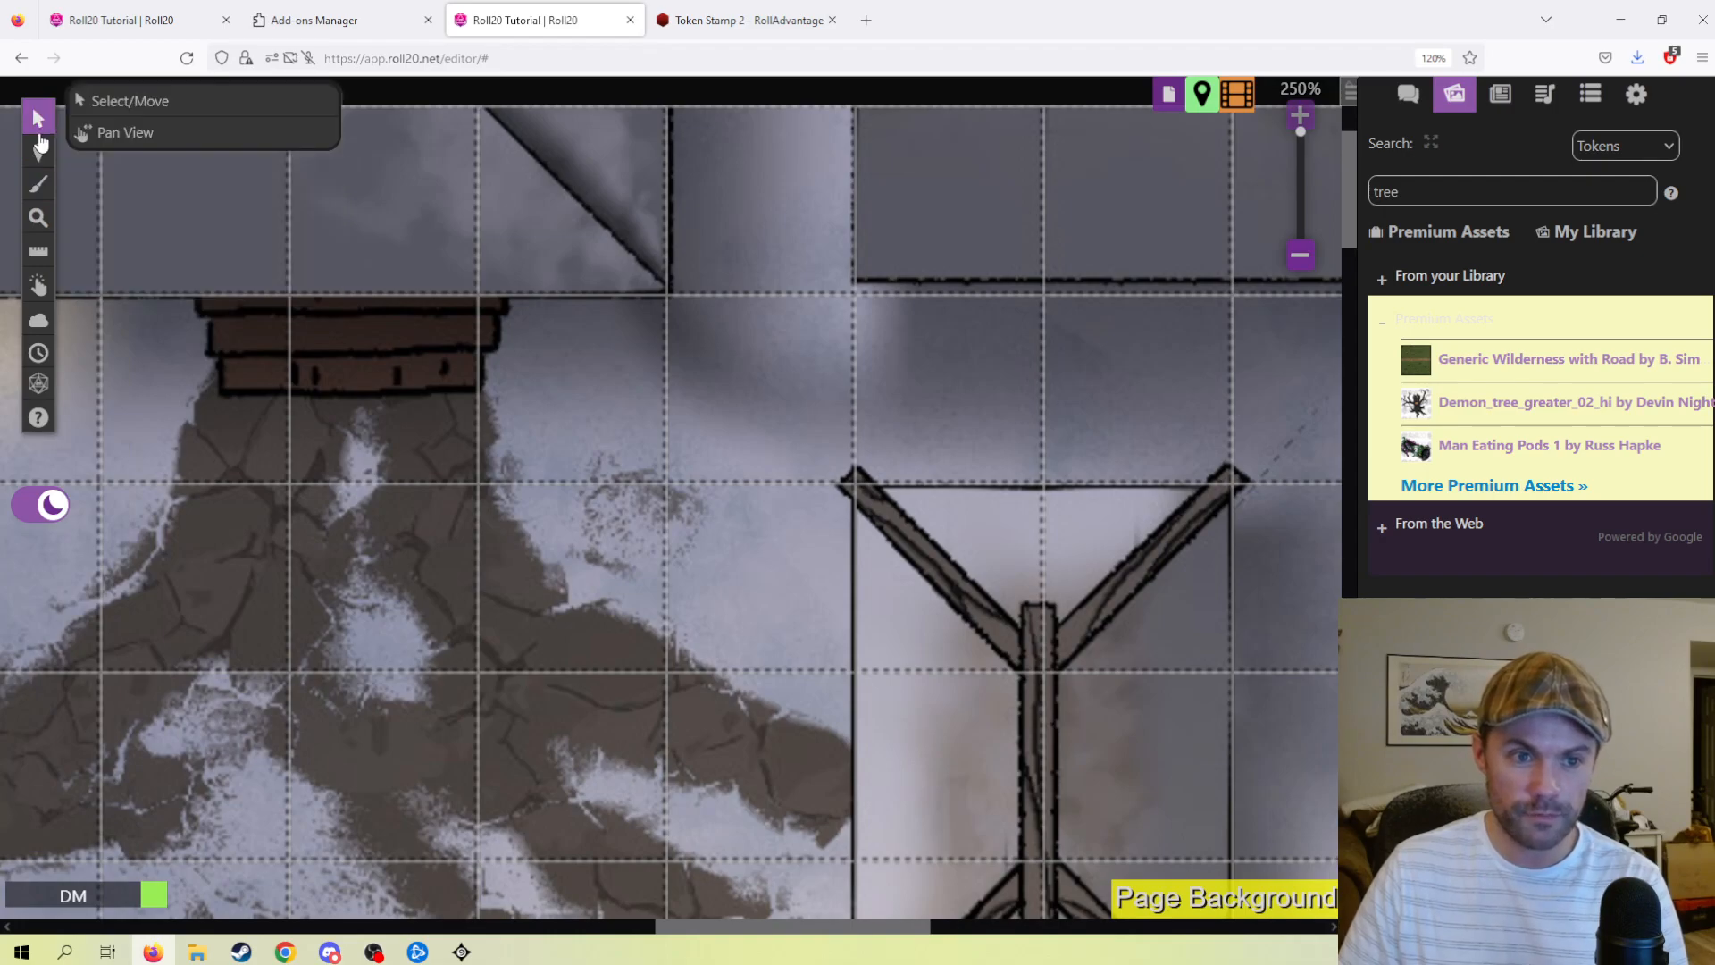
scroll(651, 518, "down", 5)
scroll(725, 515, "down", 5)
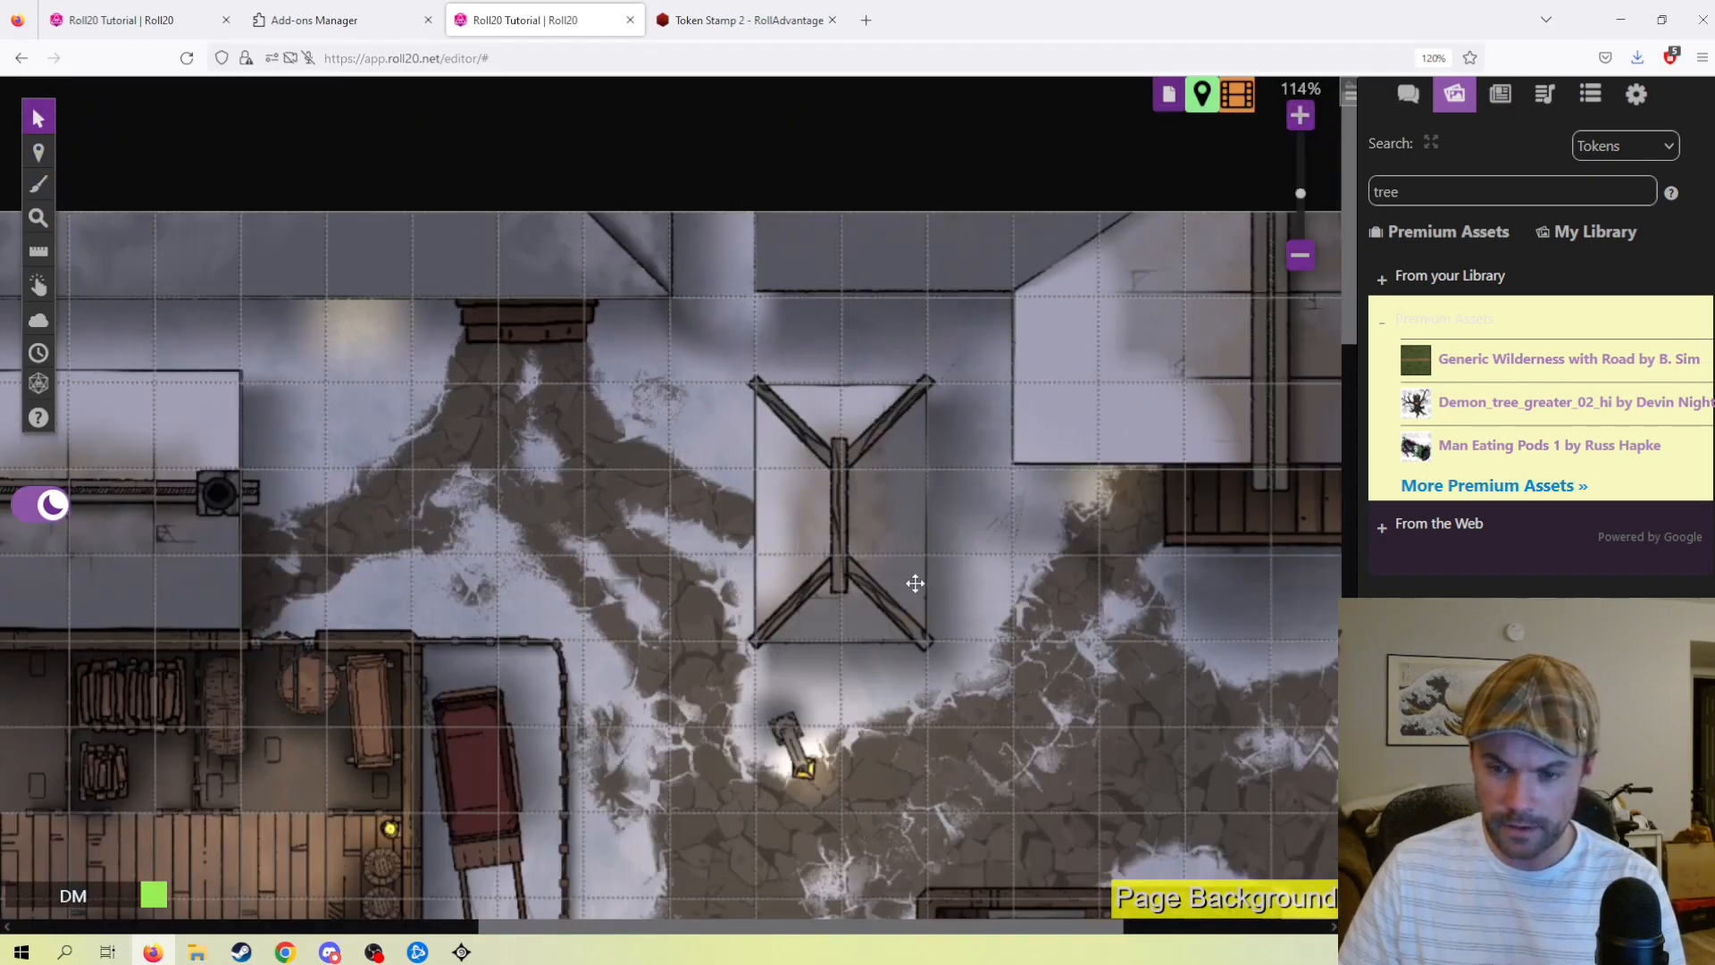
scroll(847, 569, "down", 4)
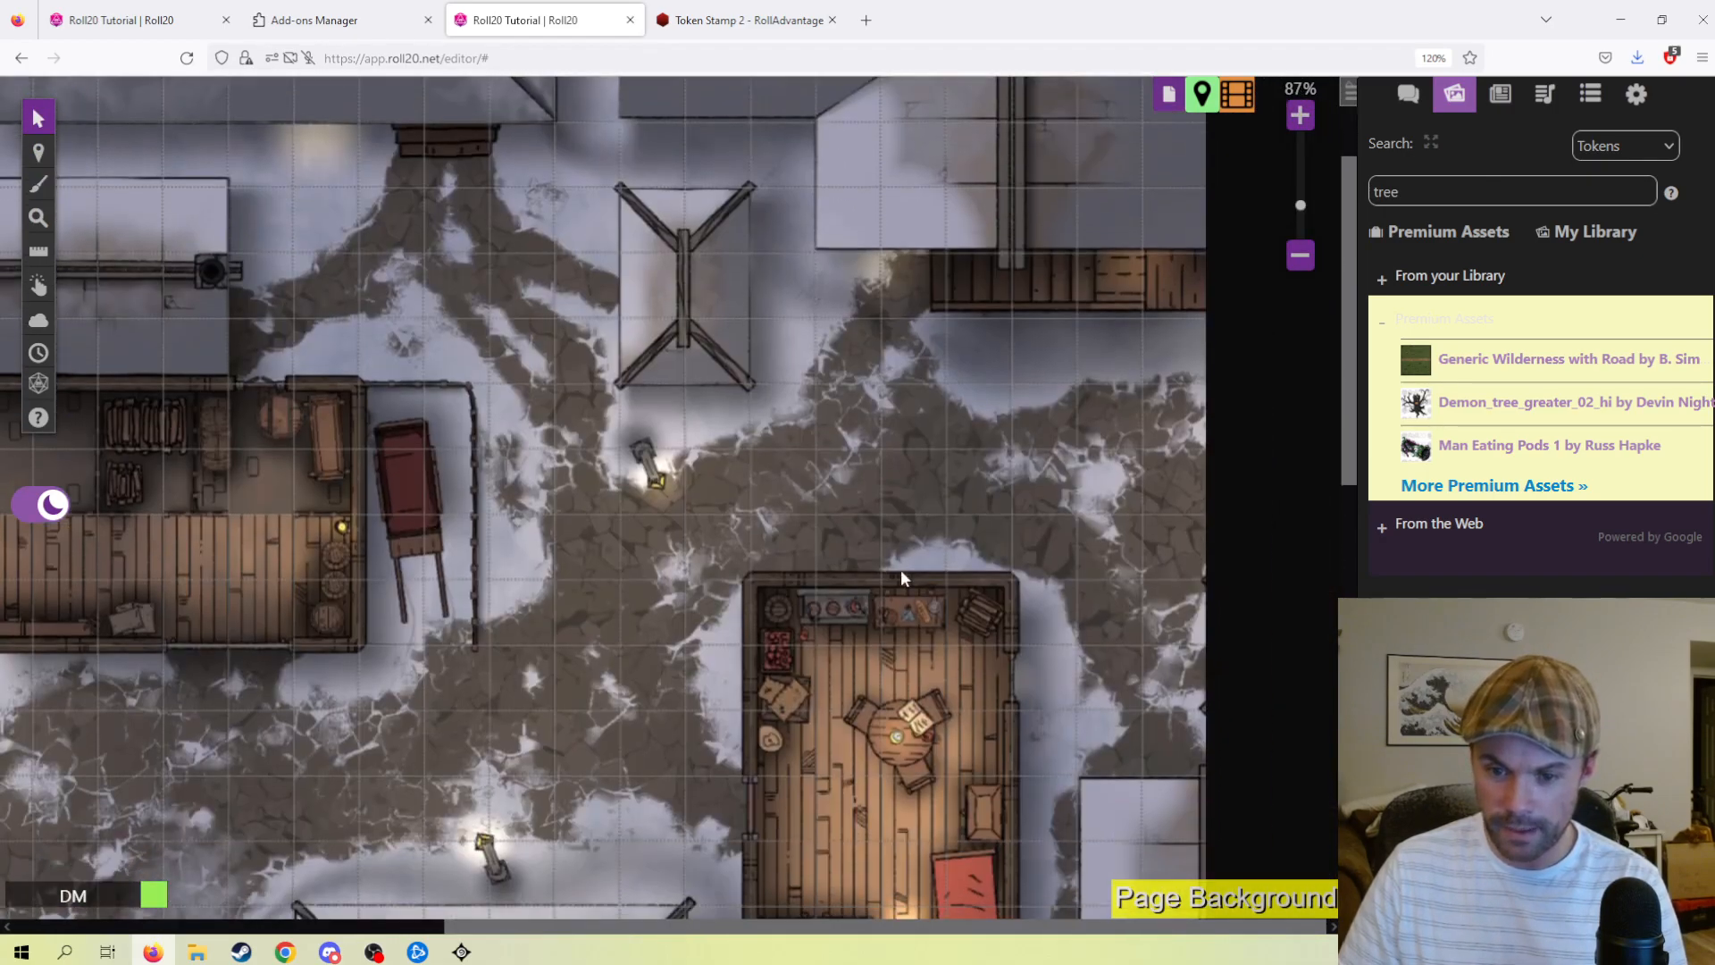
scroll(720, 494, "down", 4)
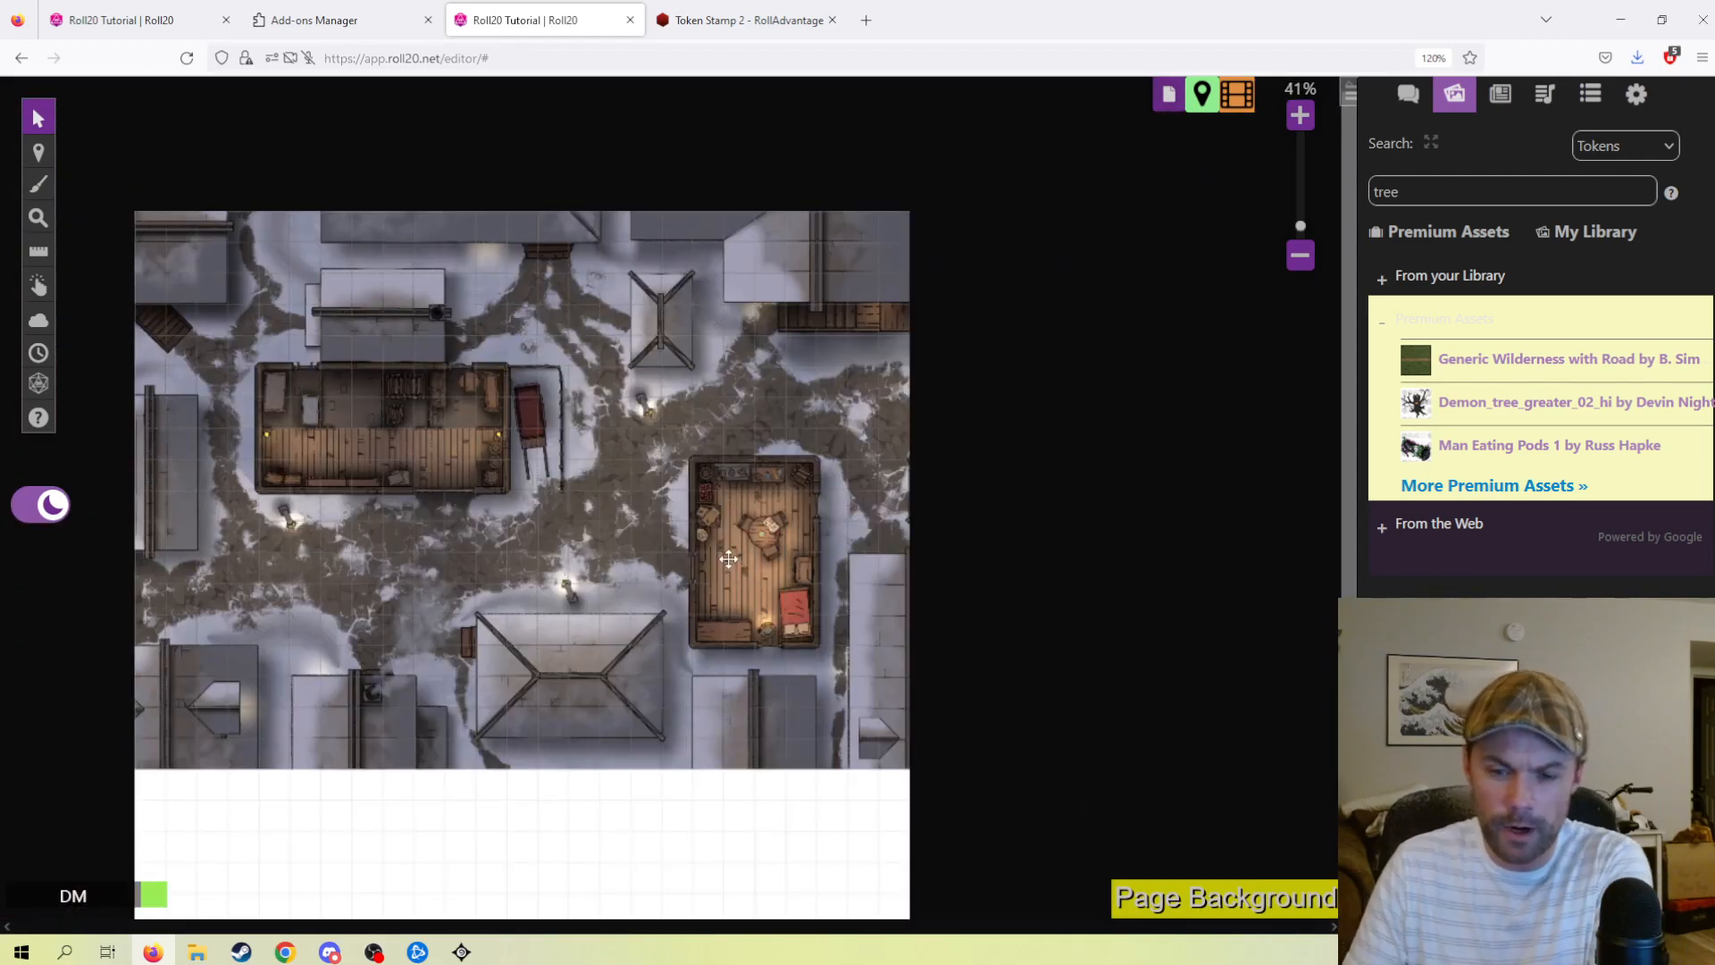
scroll(745, 666, "down", 2)
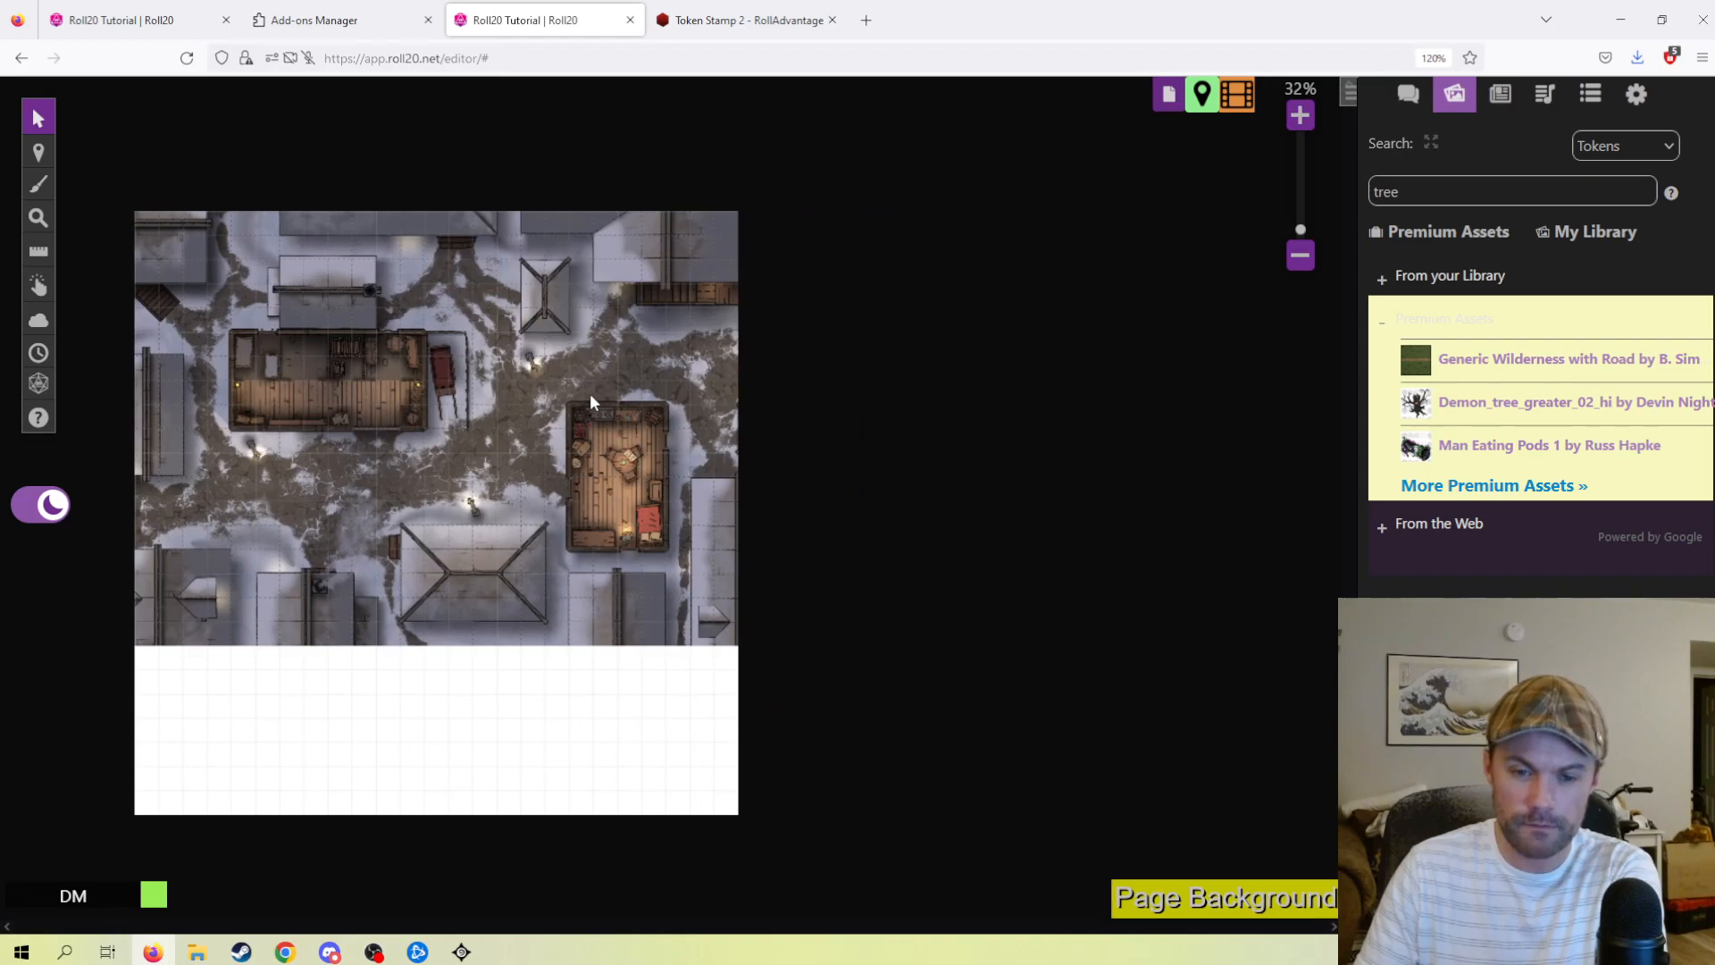
left_click(1168, 94)
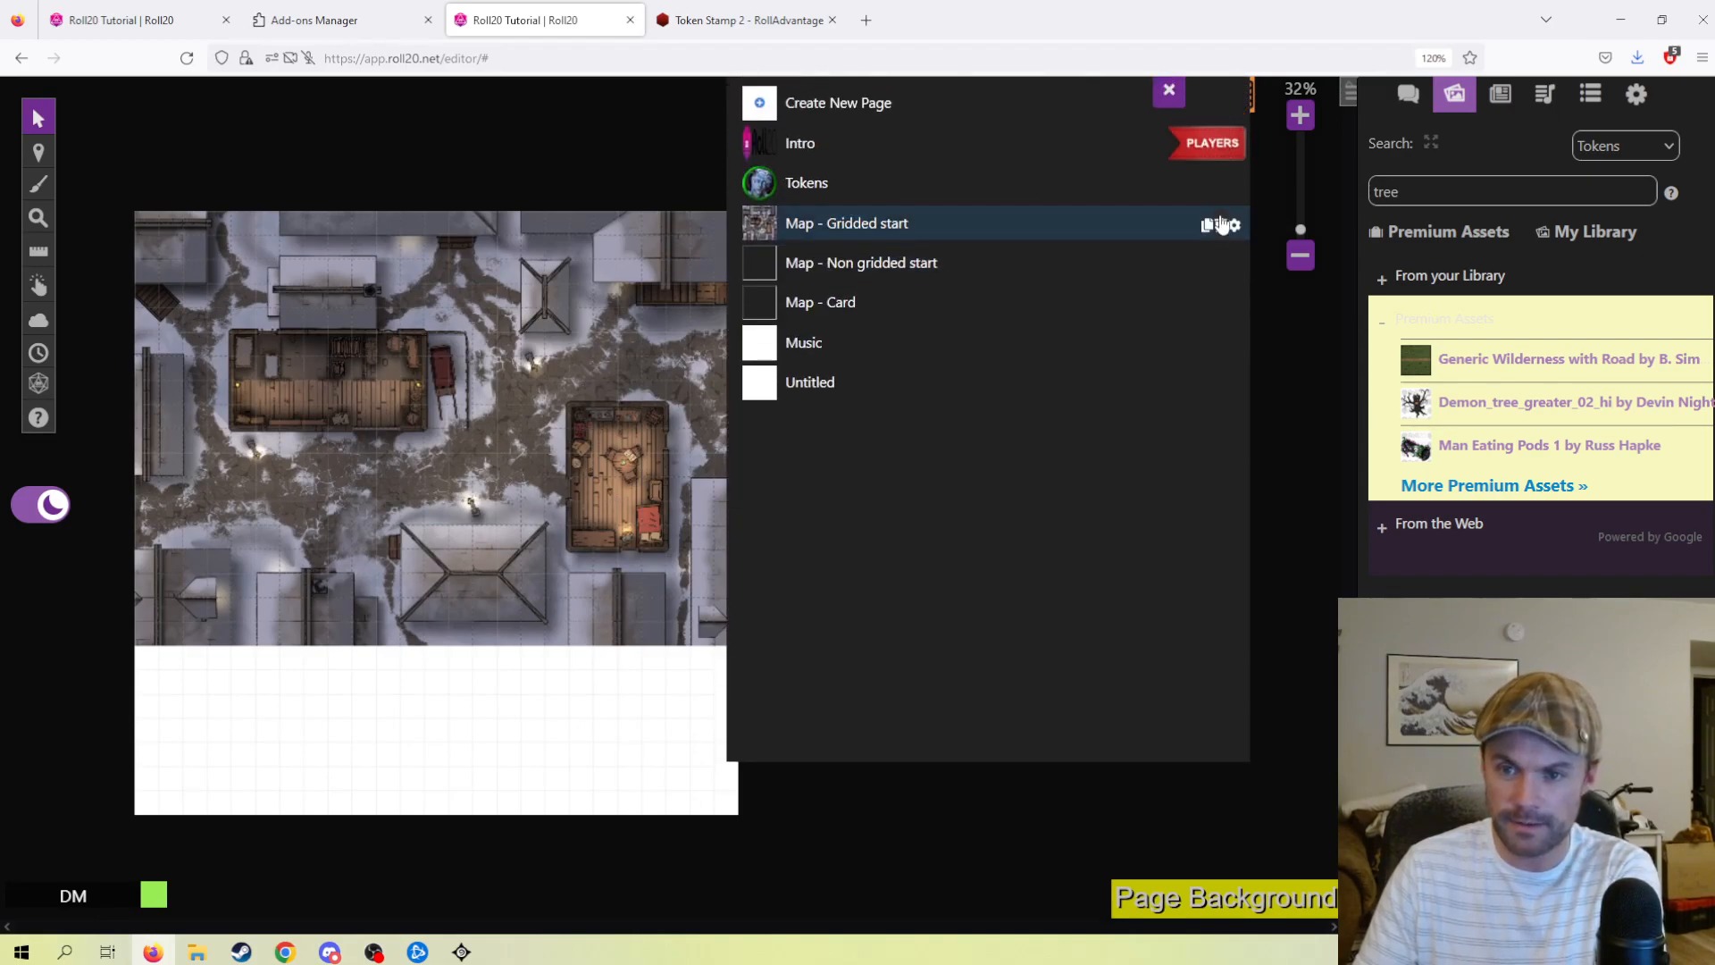
left_click(1234, 226)
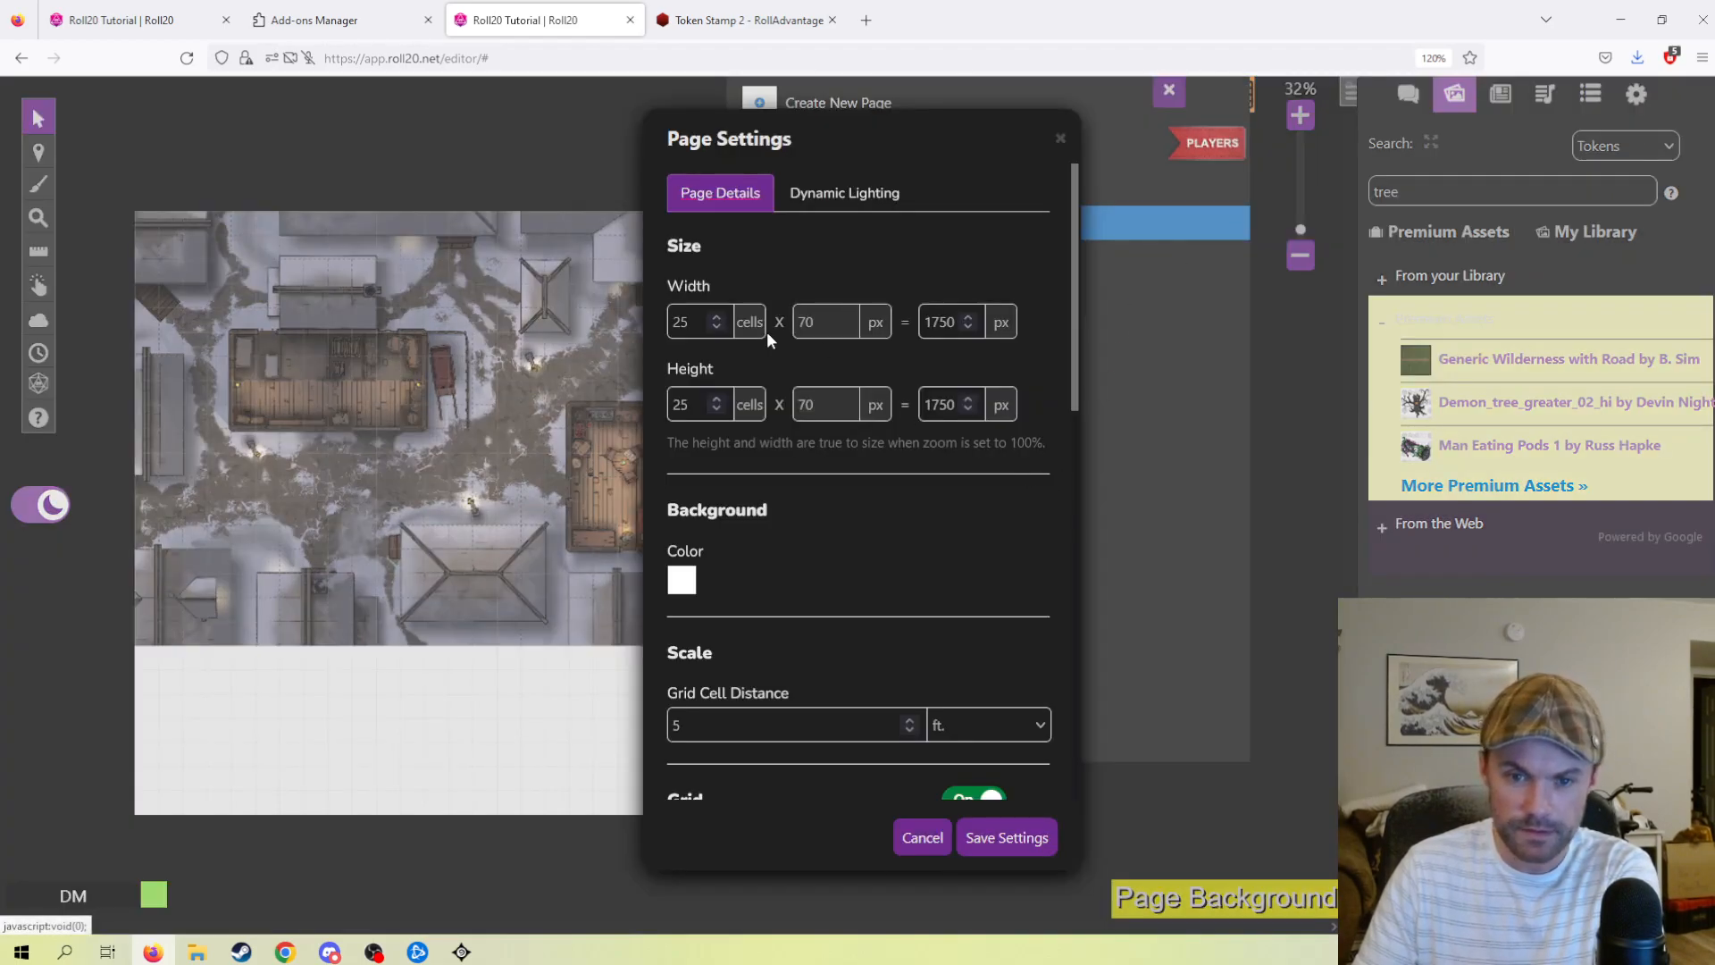
left_click(714, 316)
left_click(714, 316)
left_click(715, 316)
left_click(714, 316)
left_click(715, 316)
left_click(715, 316)
left_click(718, 408)
left_click(719, 408)
left_click(719, 408)
left_click(718, 408)
left_click(1005, 827)
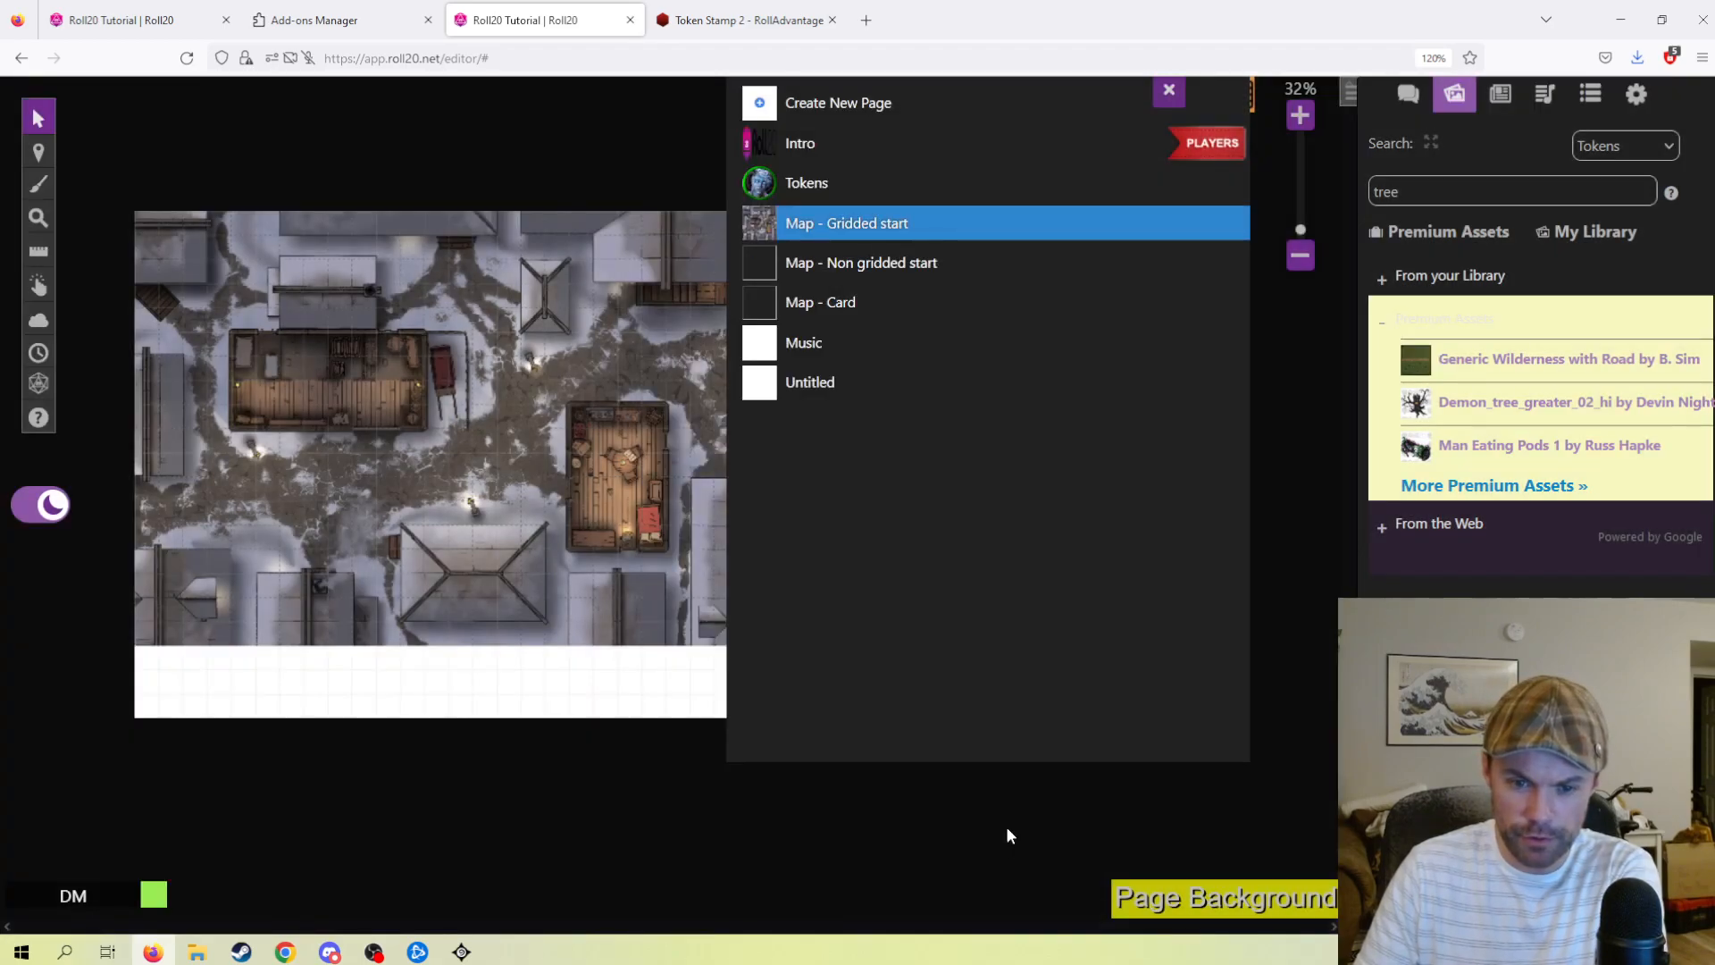
left_click(1168, 90)
- Set the size of the Map - Gridded start page to 27 cells wide by 18 cells high and save it
scroll(983, 260, "up", 4)
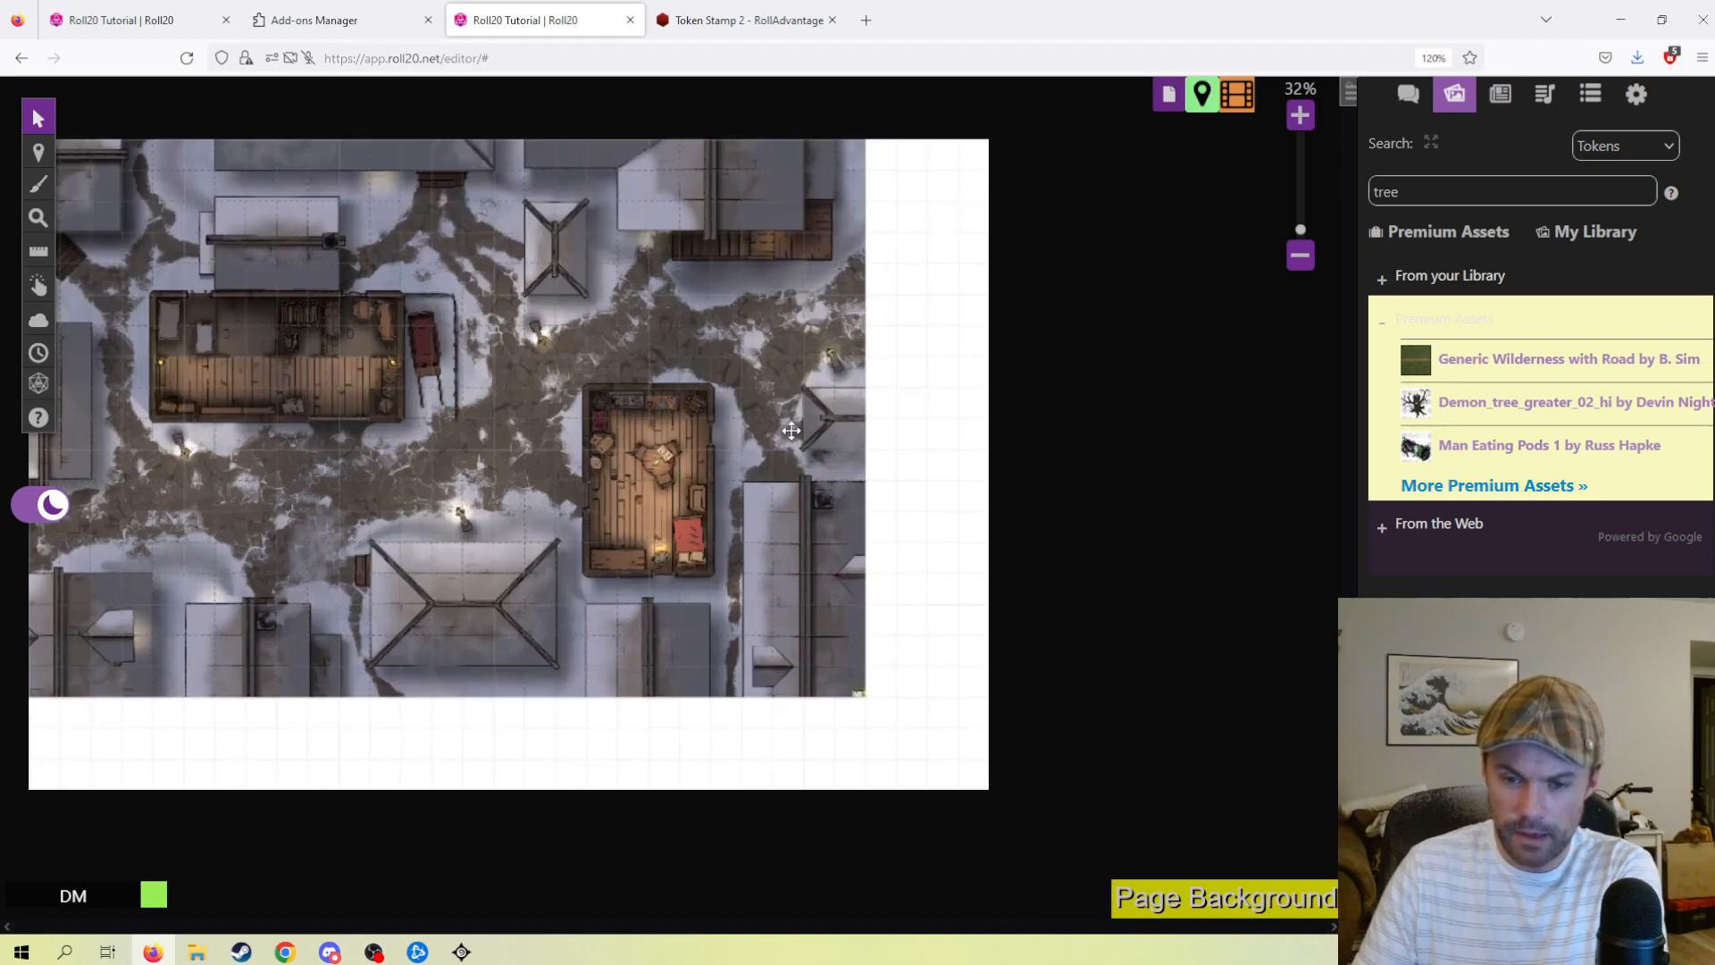
scroll(938, 398, "up", 3)
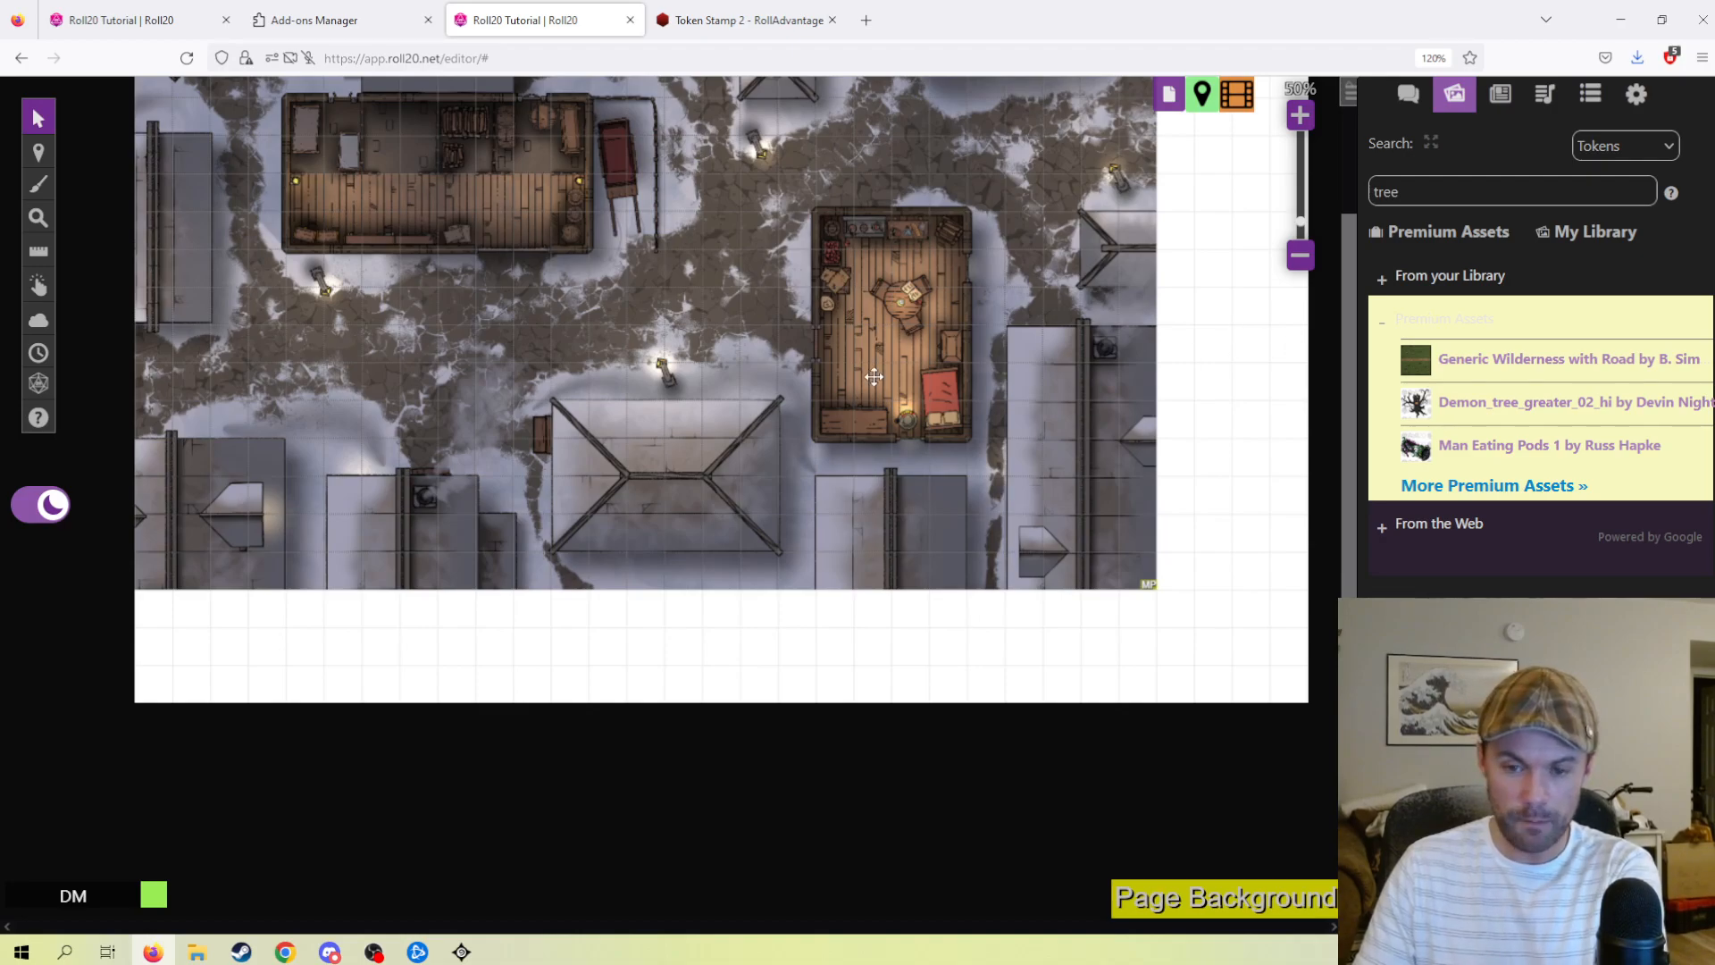
scroll(535, 296, "up", 6)
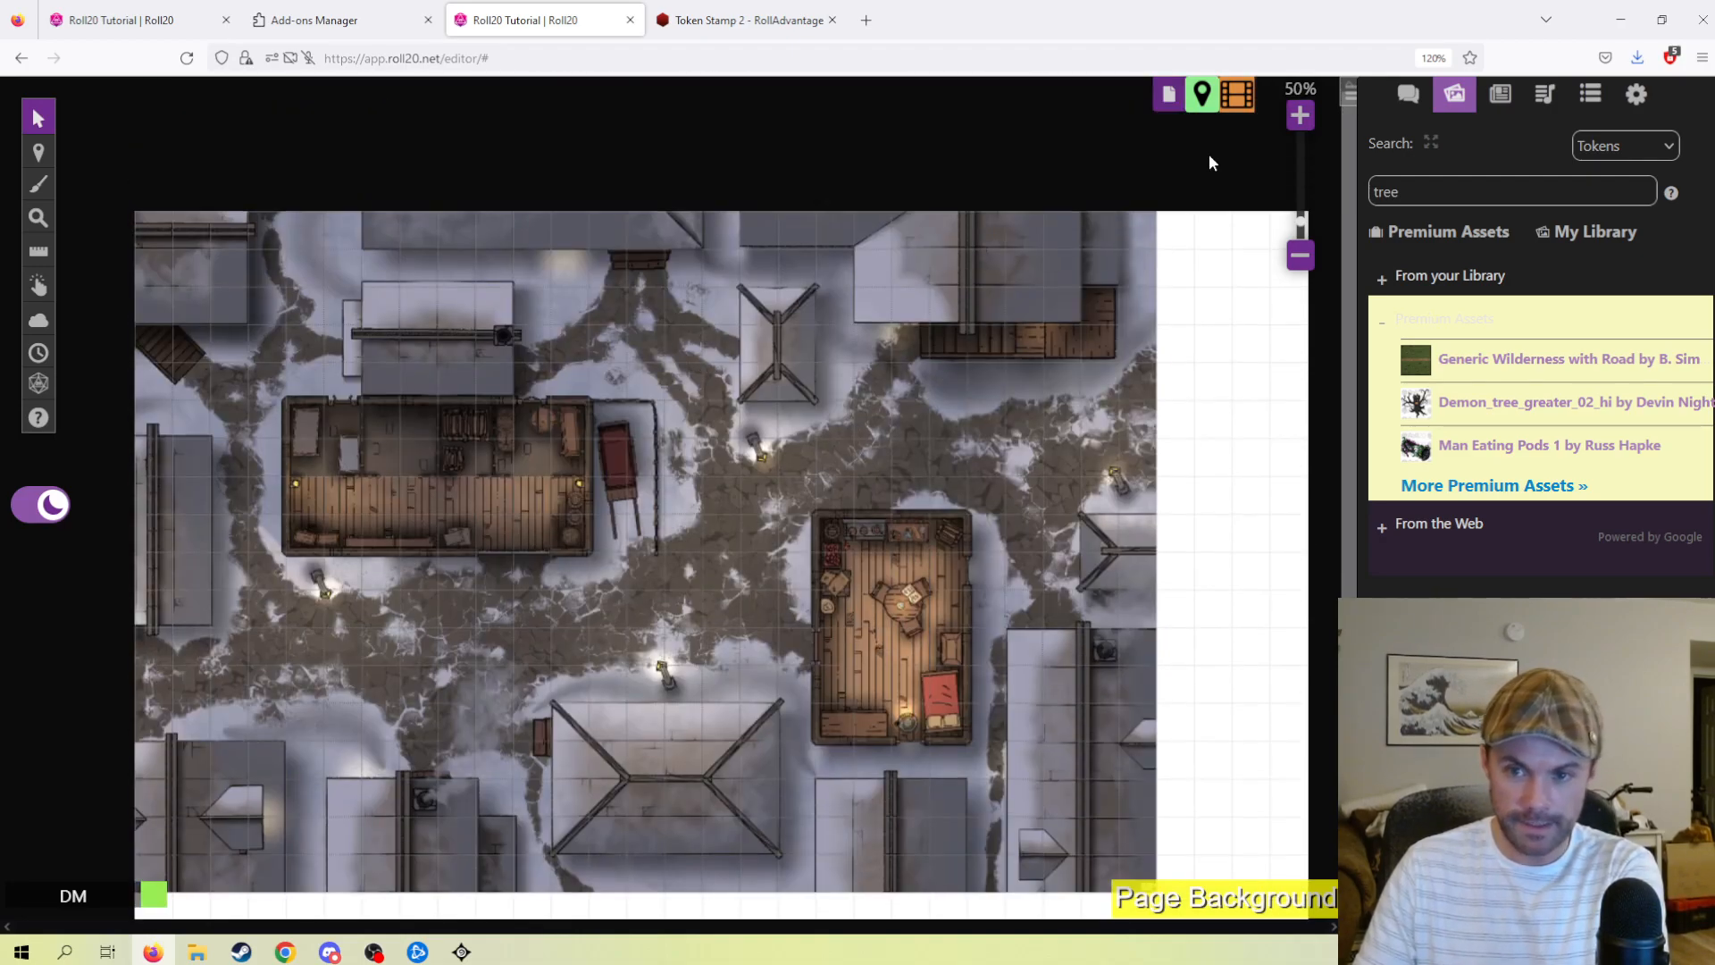
left_click(1169, 94)
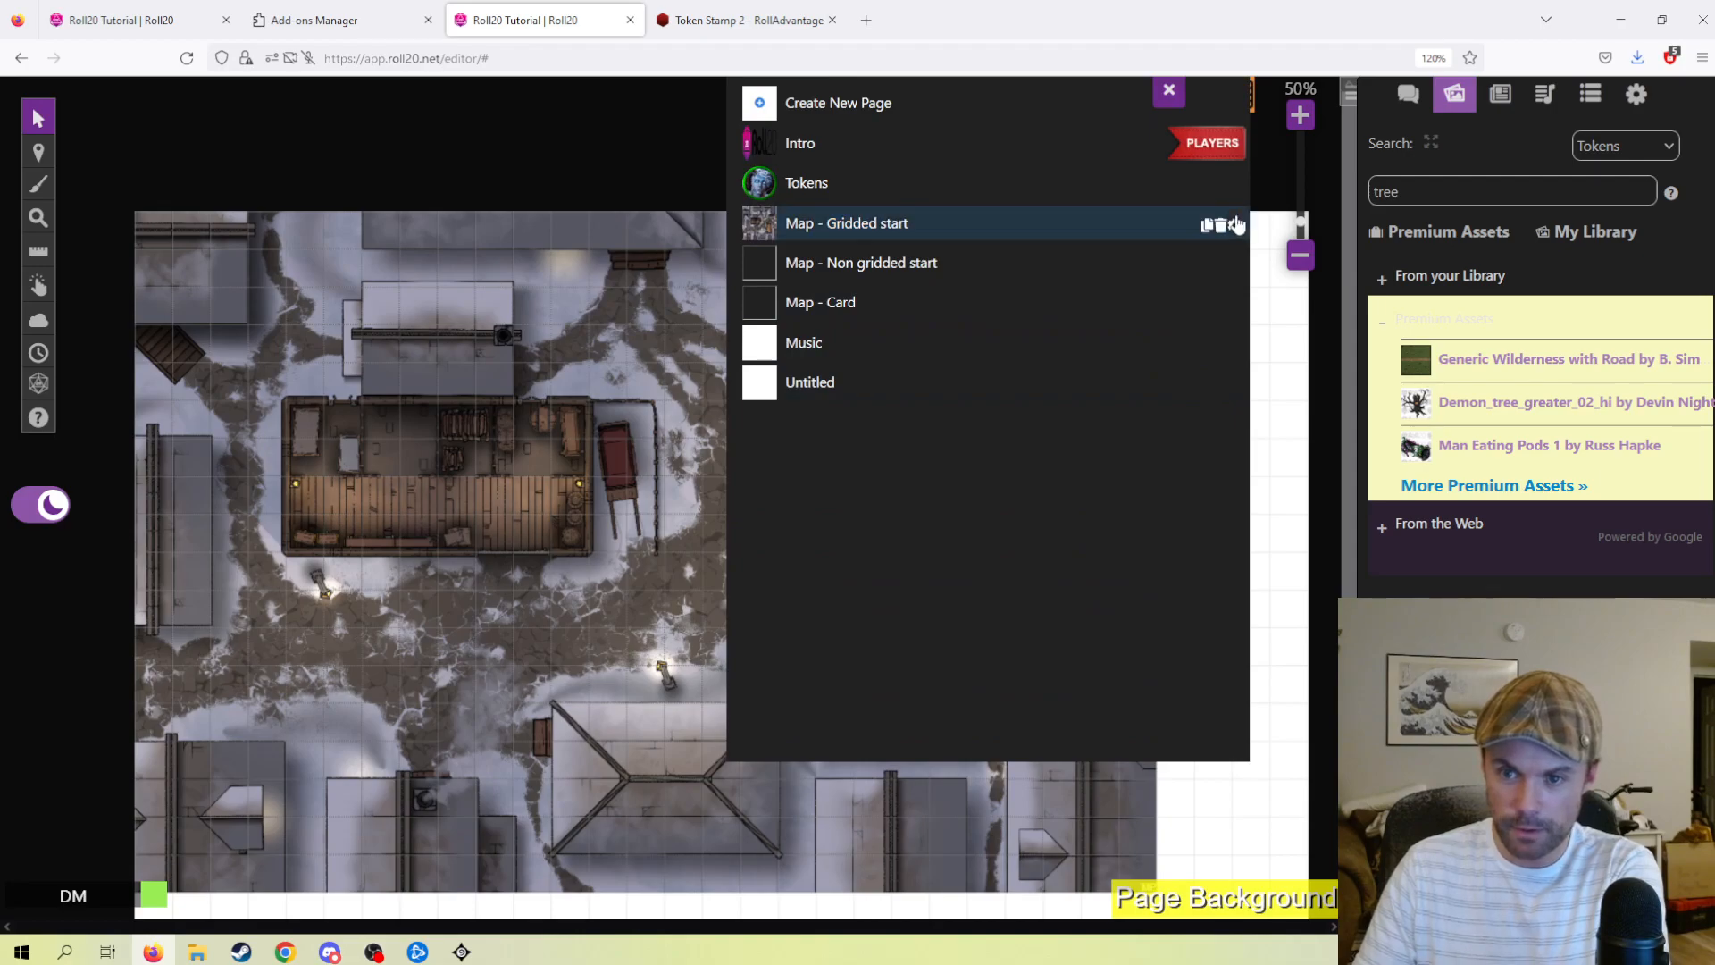
left_click(1234, 224)
left_click(717, 326)
left_click(716, 325)
left_click(716, 325)
left_click(716, 325)
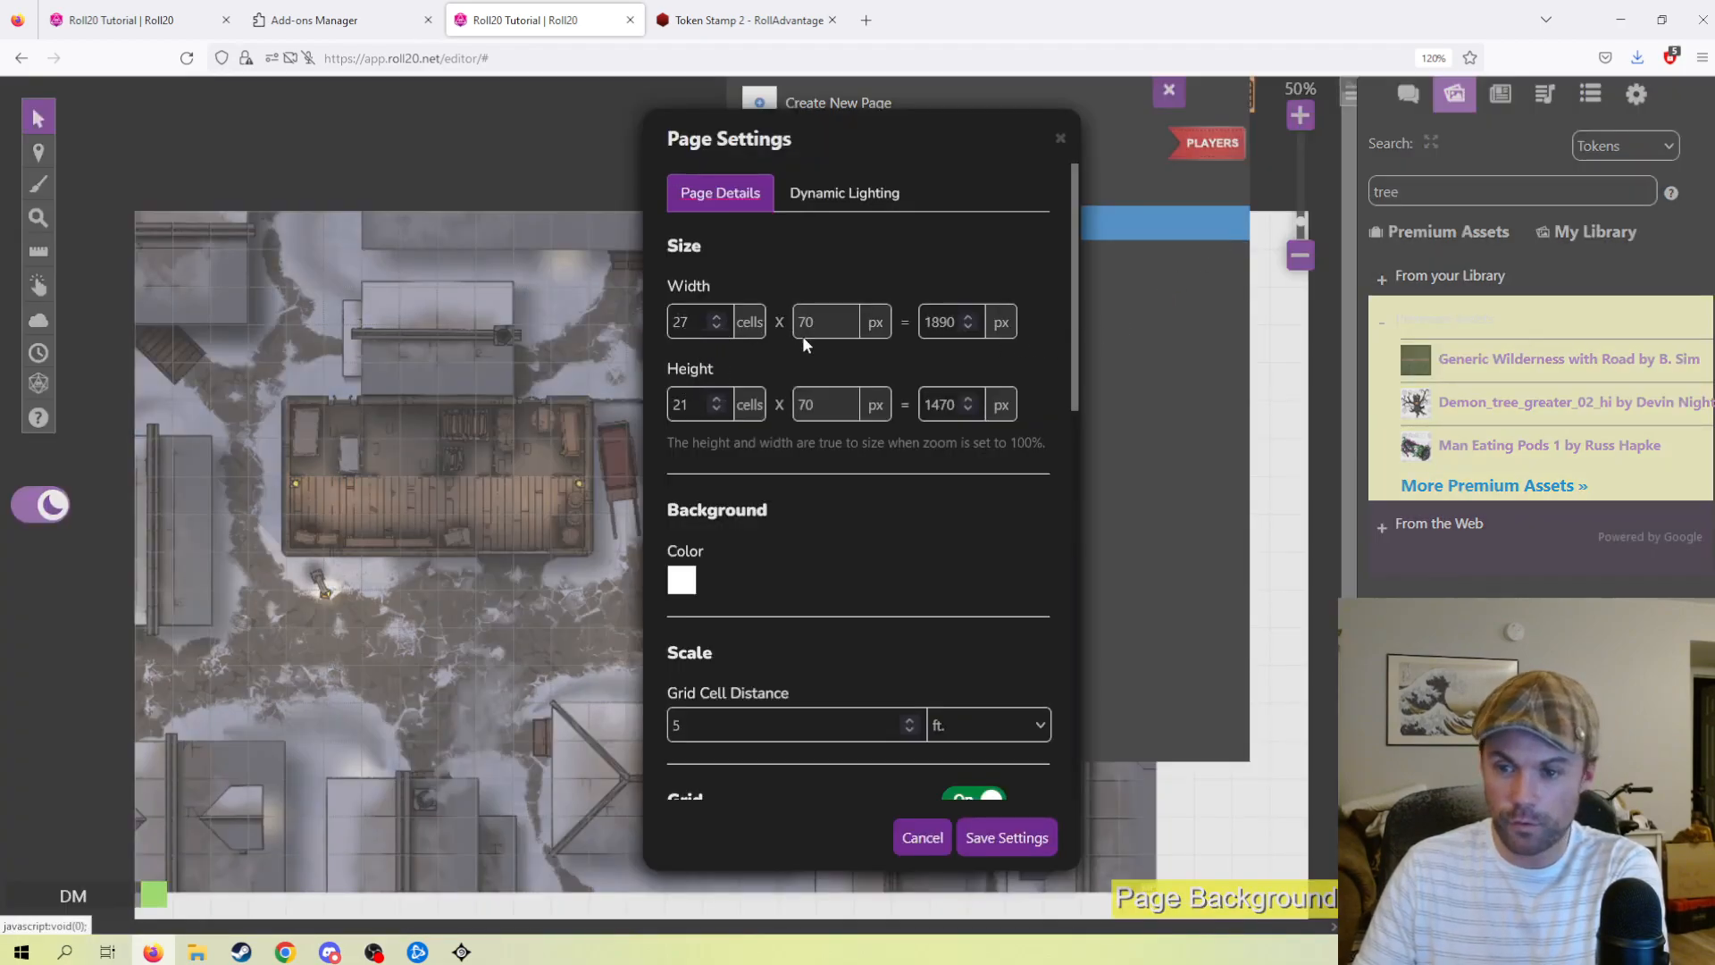
left_click(717, 409)
left_click(717, 409)
left_click(717, 409)
left_click(1006, 837)
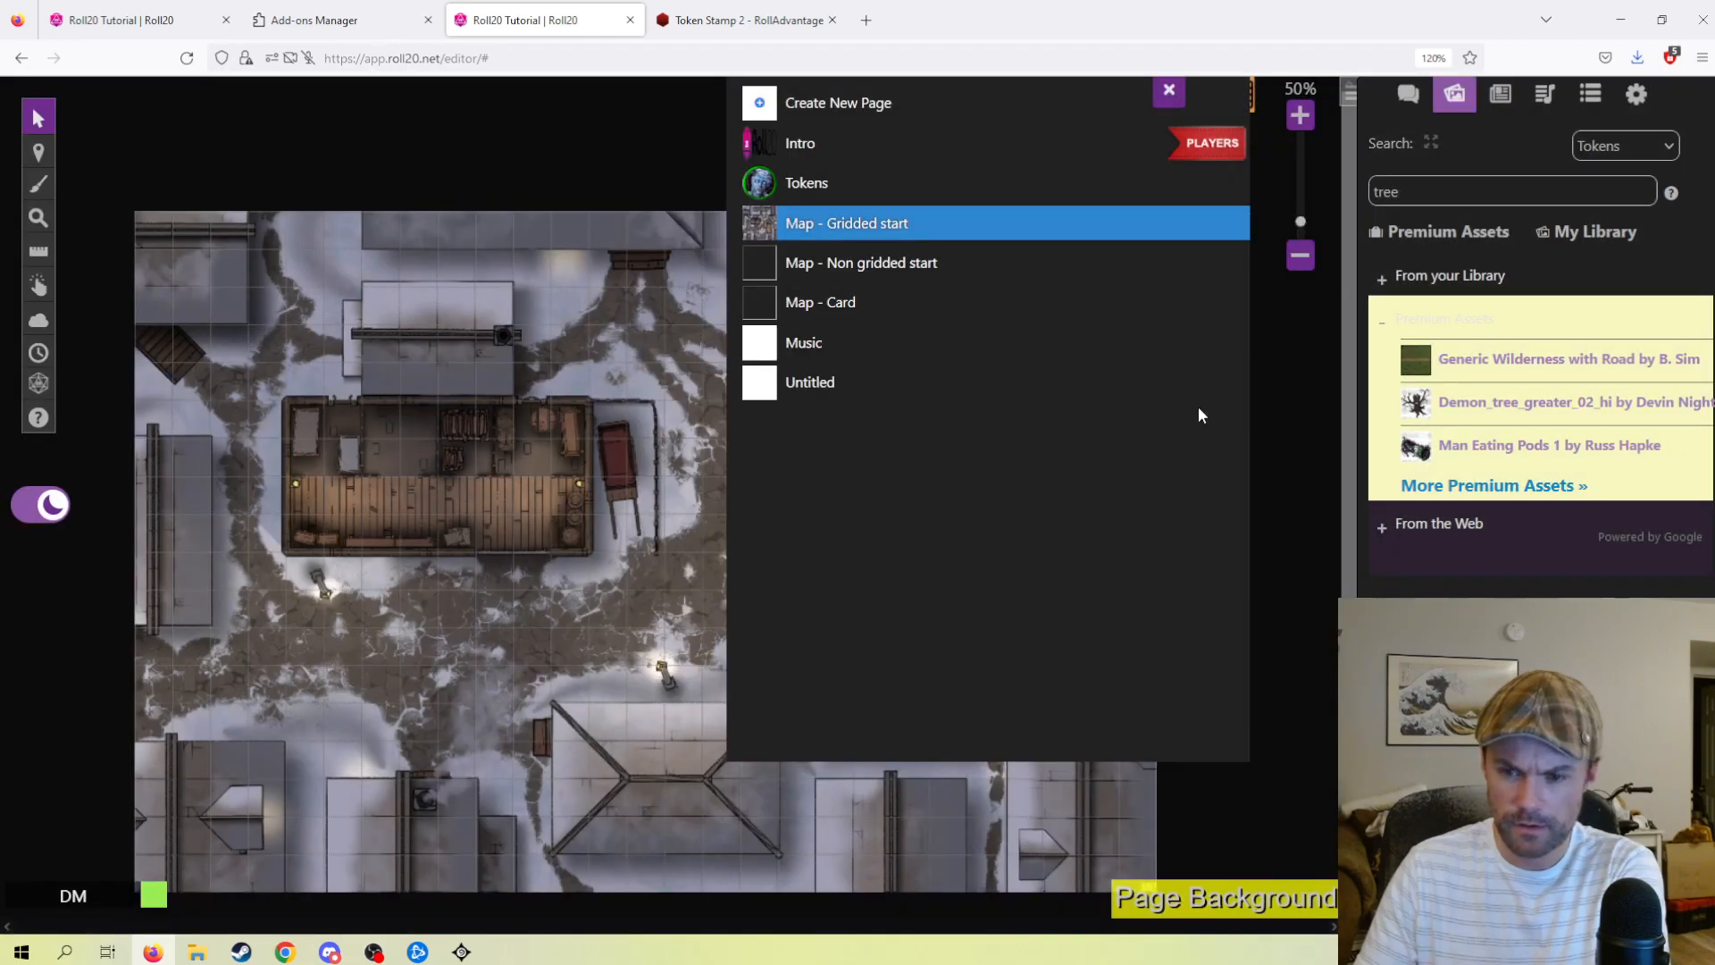
left_click(1169, 91)
scroll(682, 461, "down", 1)
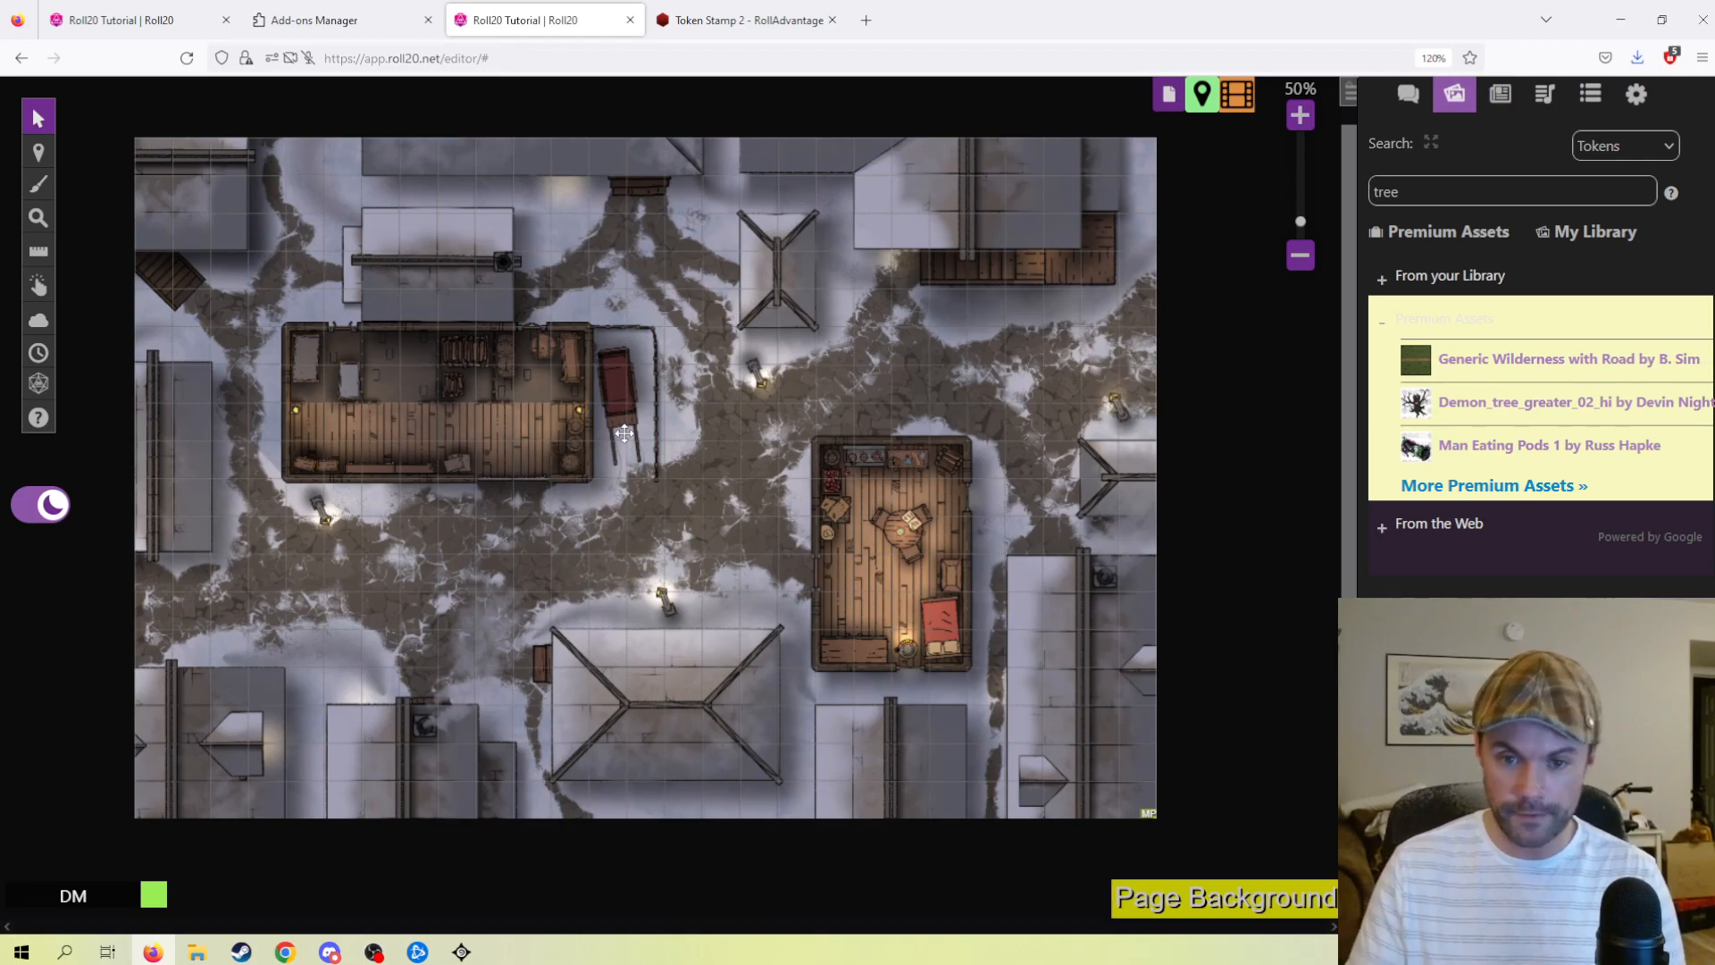
scroll(625, 433, "up", 3)
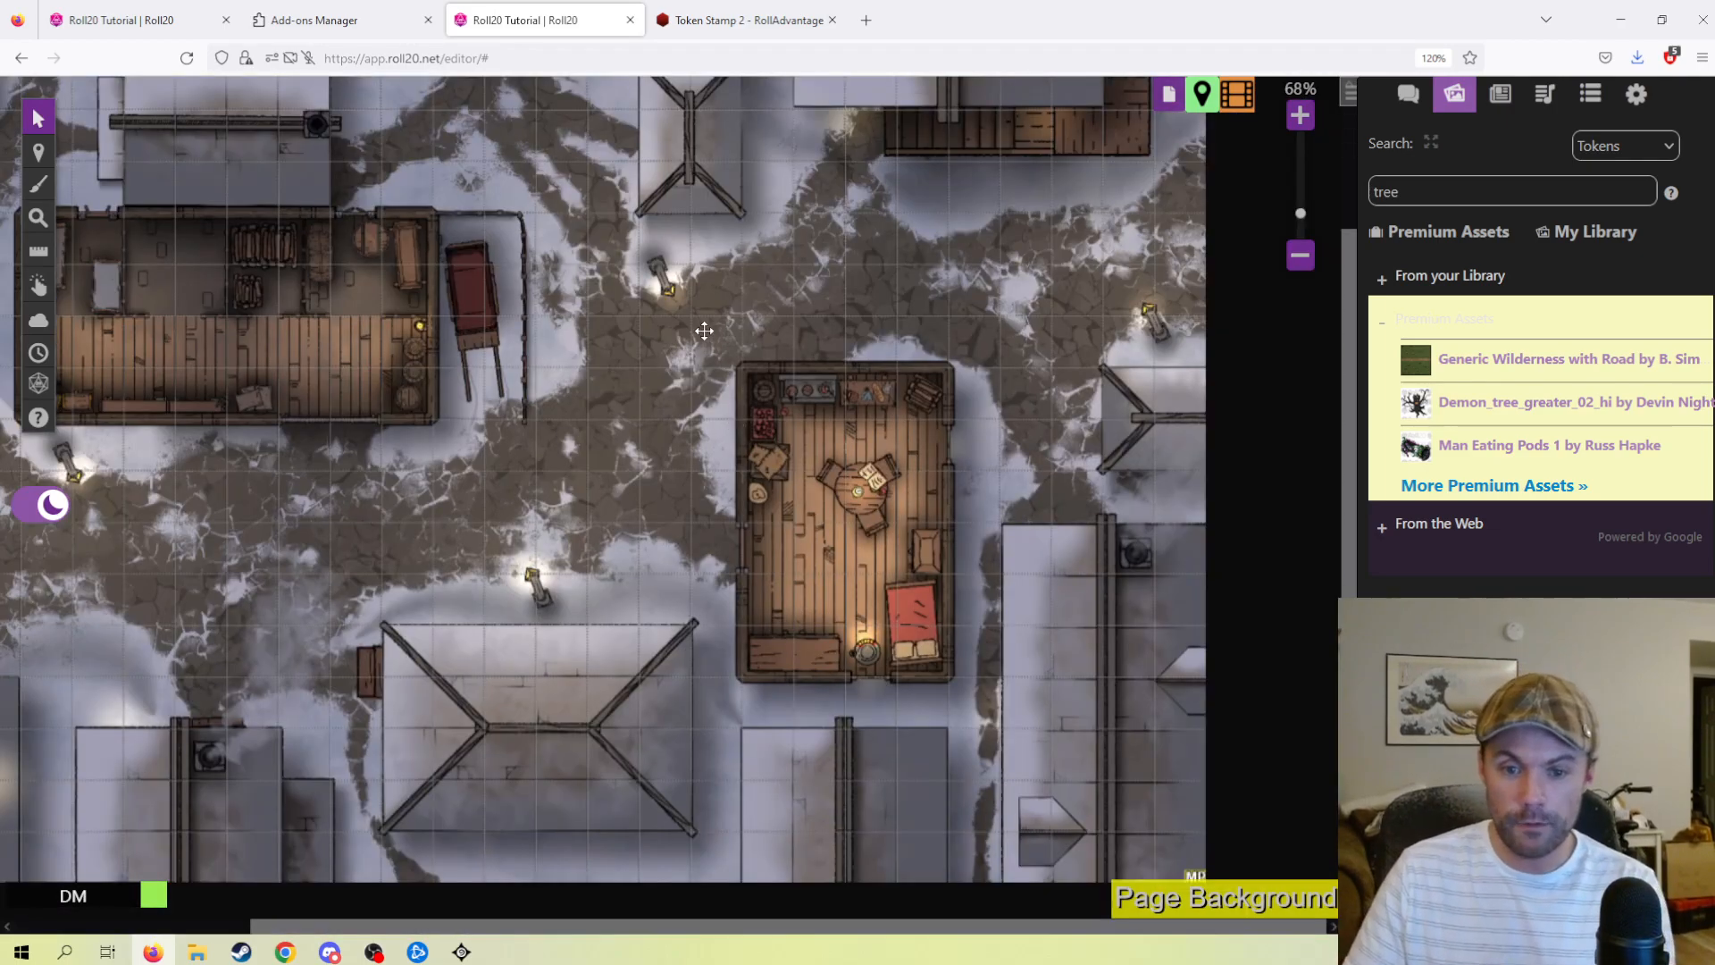
scroll(715, 340, "up", 2)
scroll(715, 341, "up", 3)
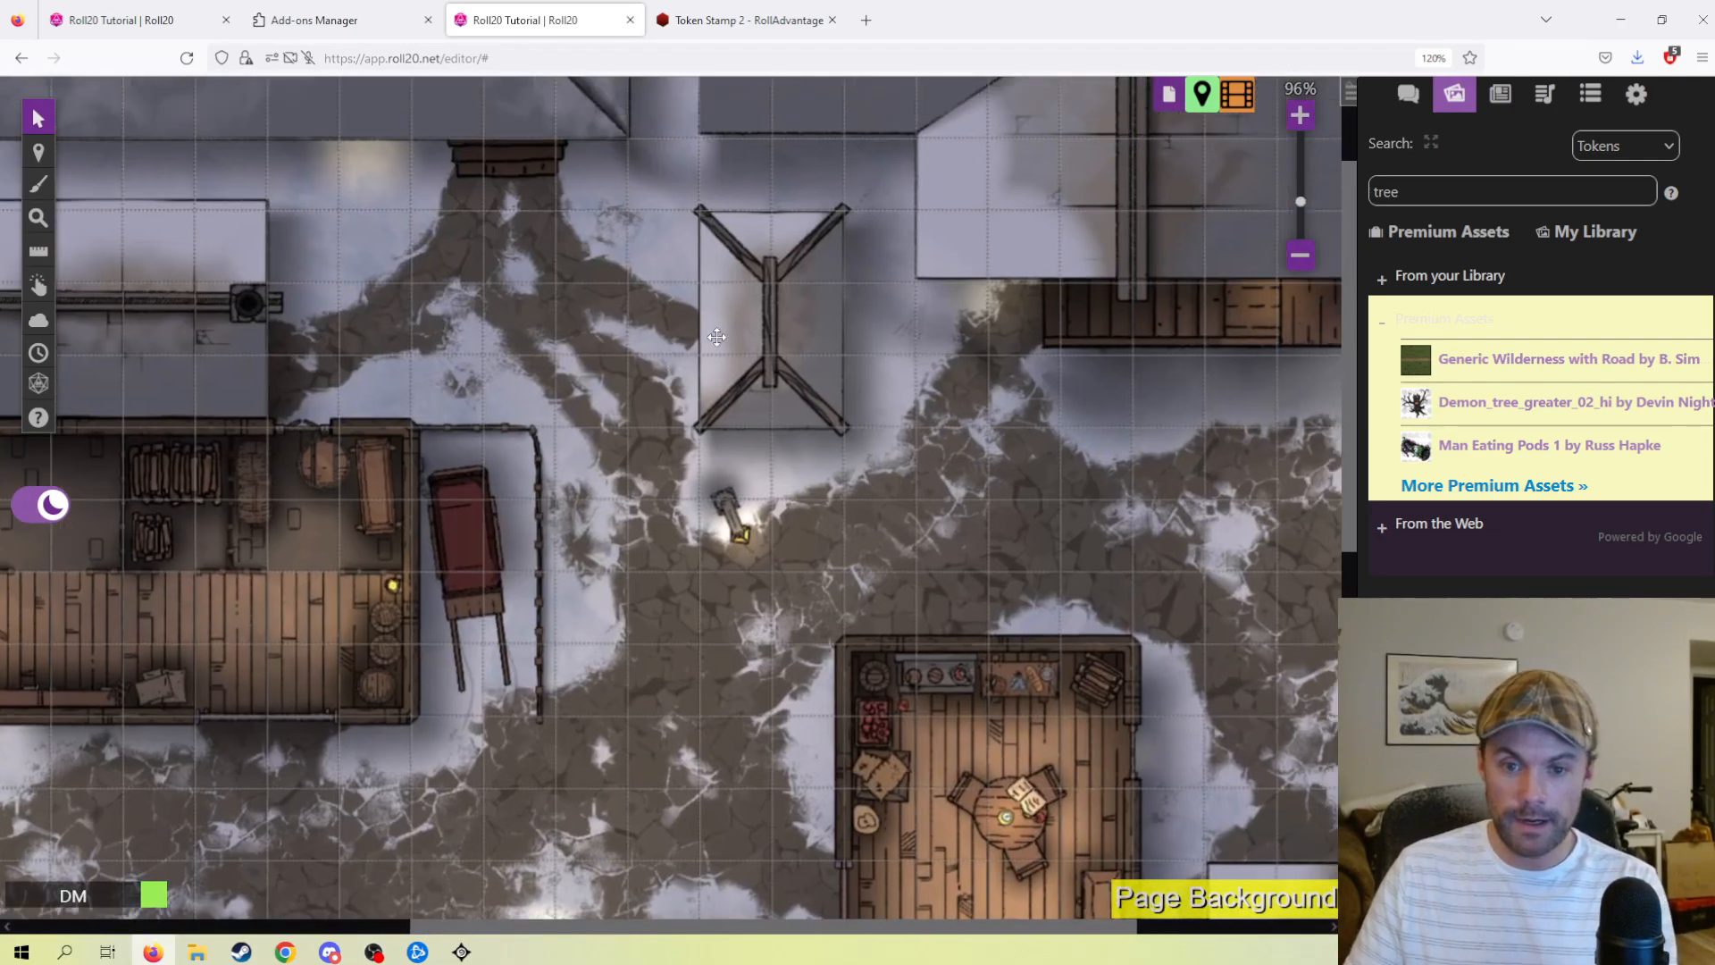
- Examine how the building edges of the village map line up with the page grid around the timber-framed roof
scroll(785, 343, "up", 2)
scroll(716, 309, "up", 3)
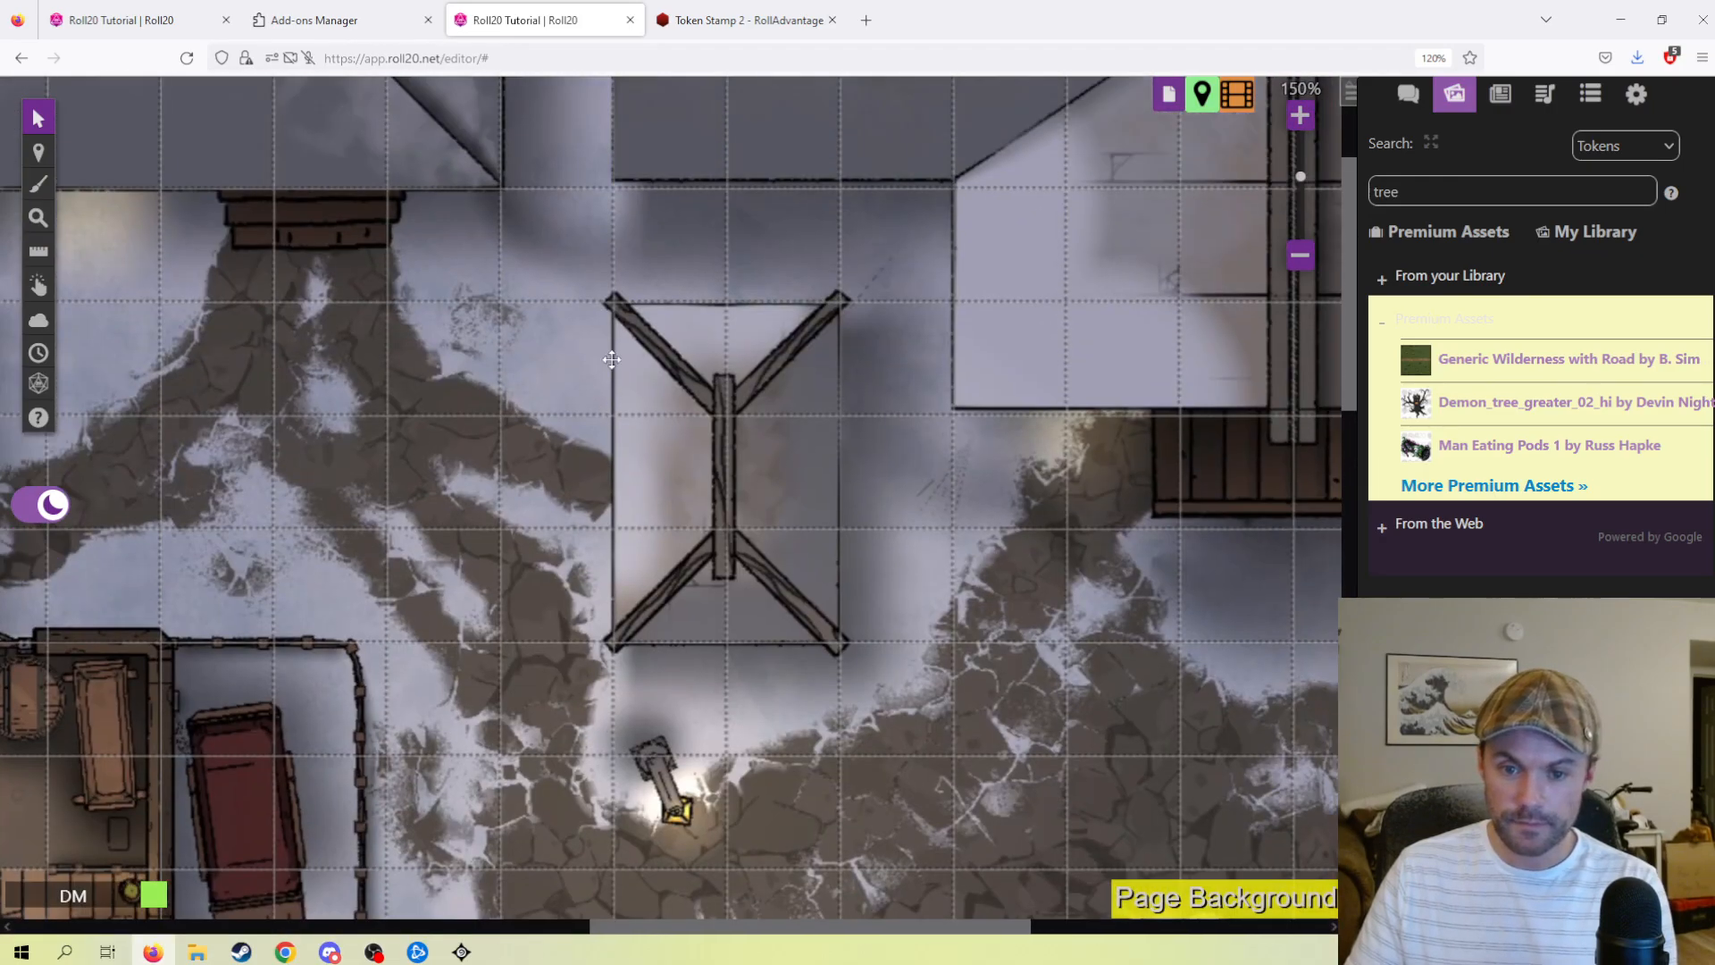
scroll(715, 309, "up", 2)
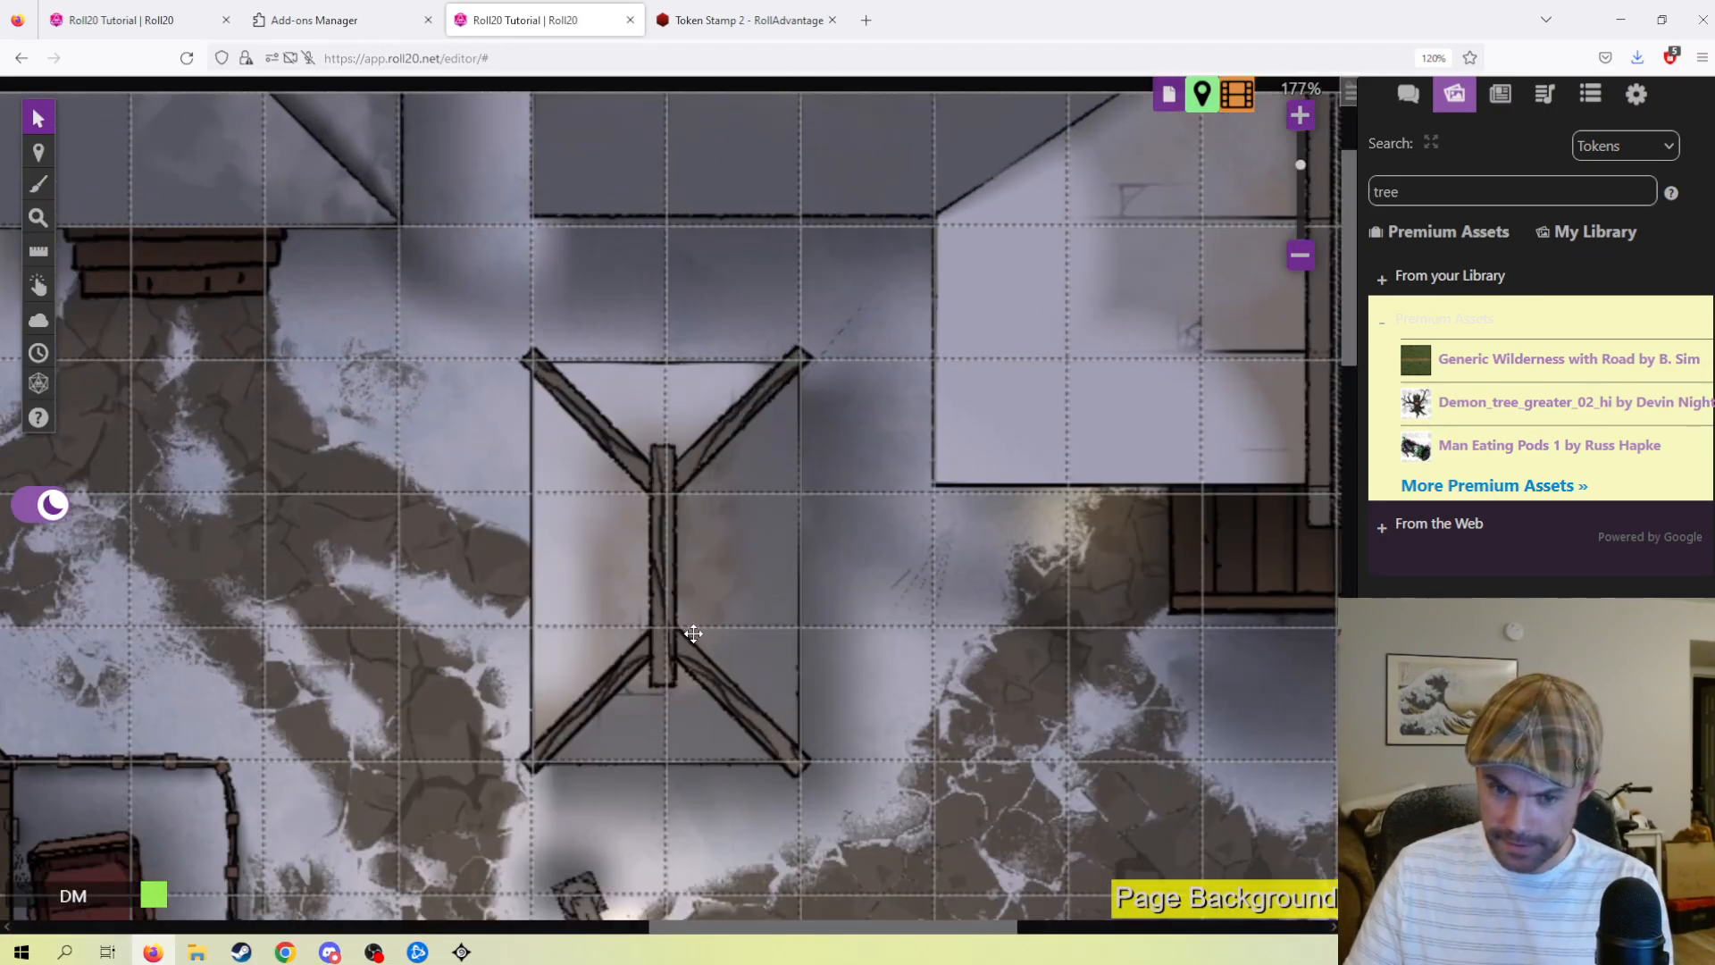
scroll(716, 630, "up", 1)
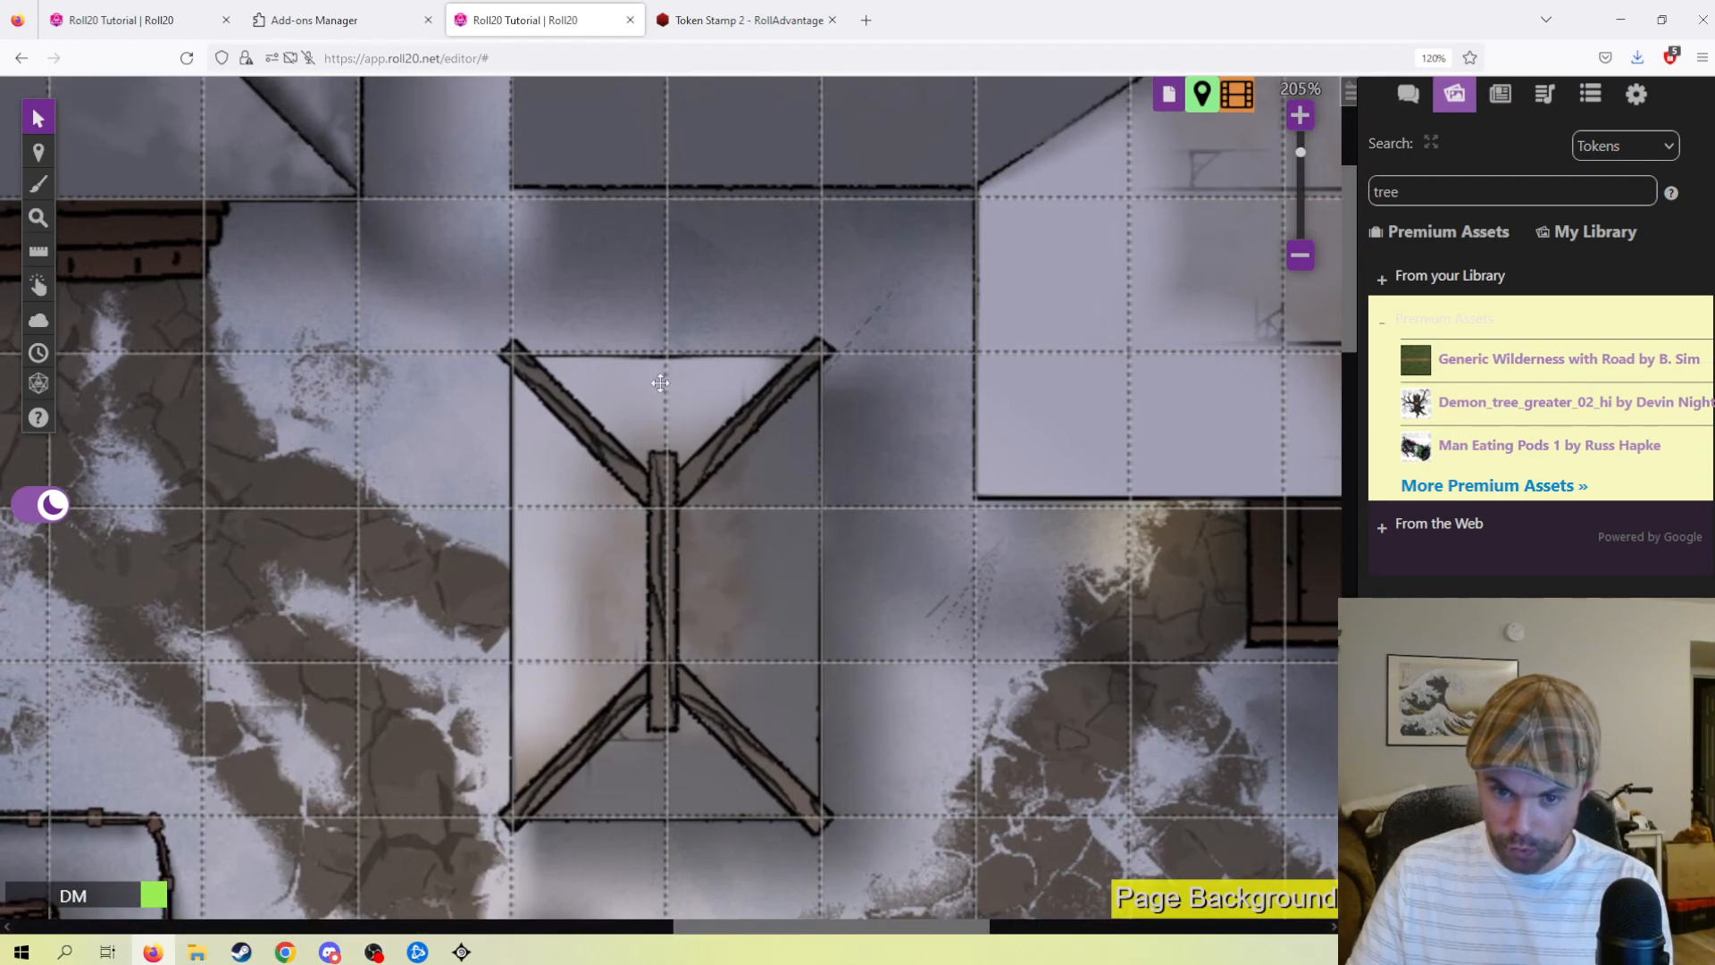
left_click(1169, 93)
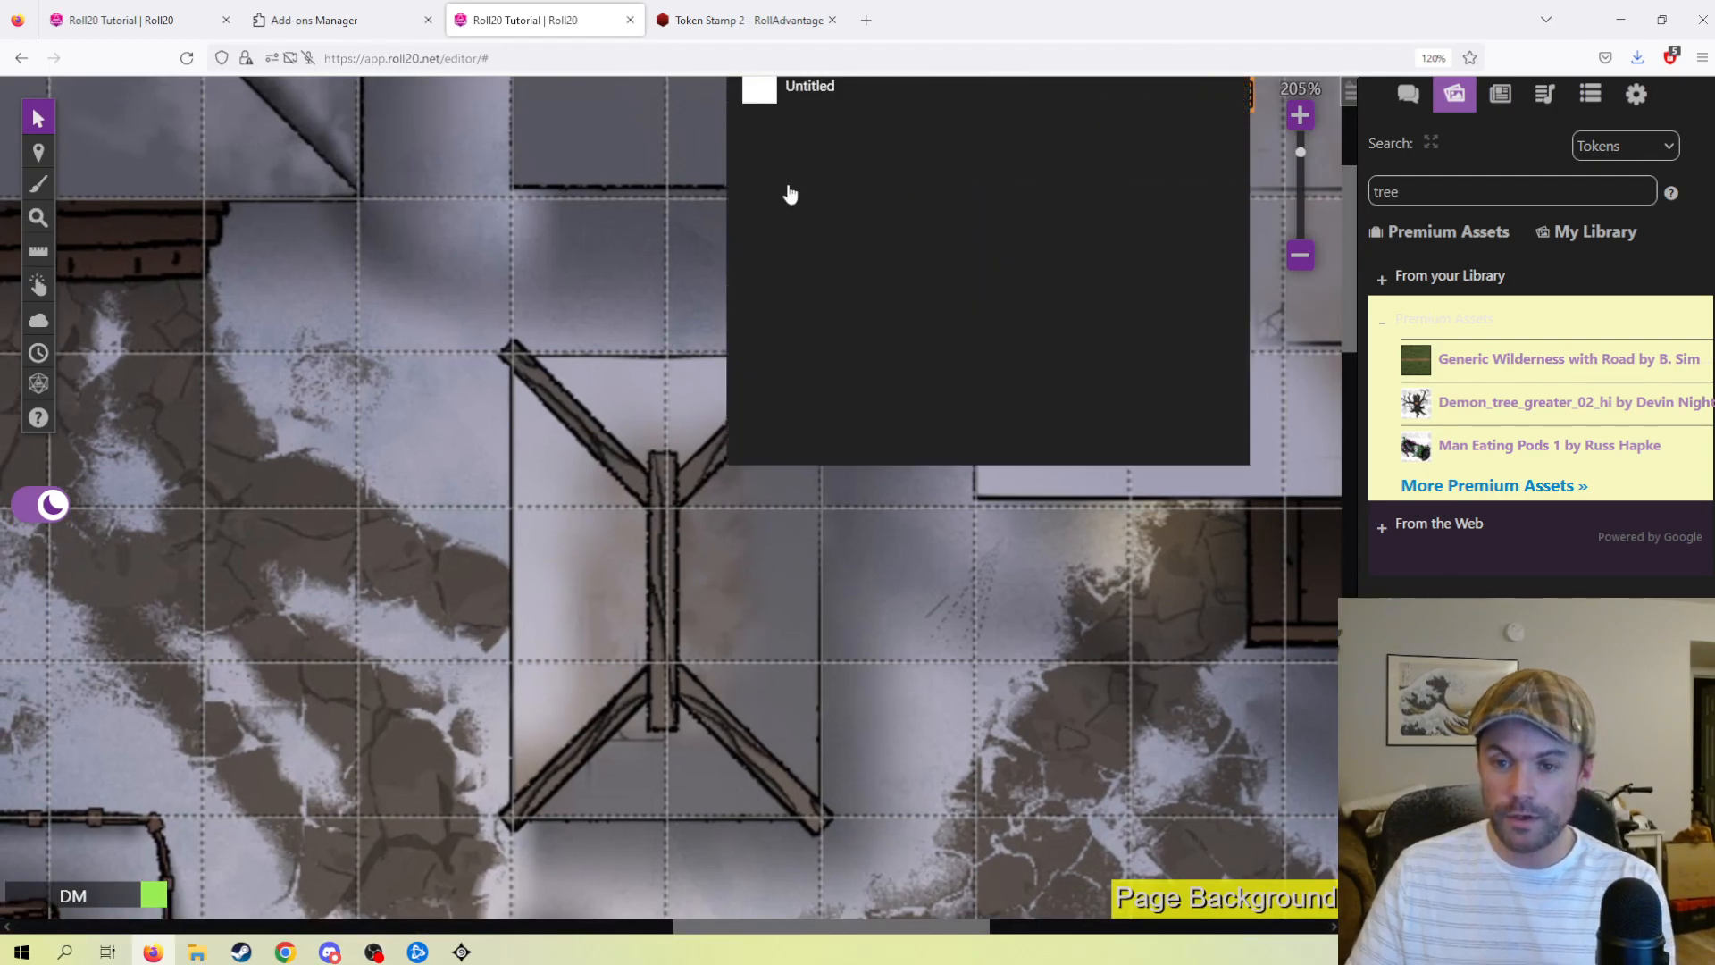
left_click(1234, 222)
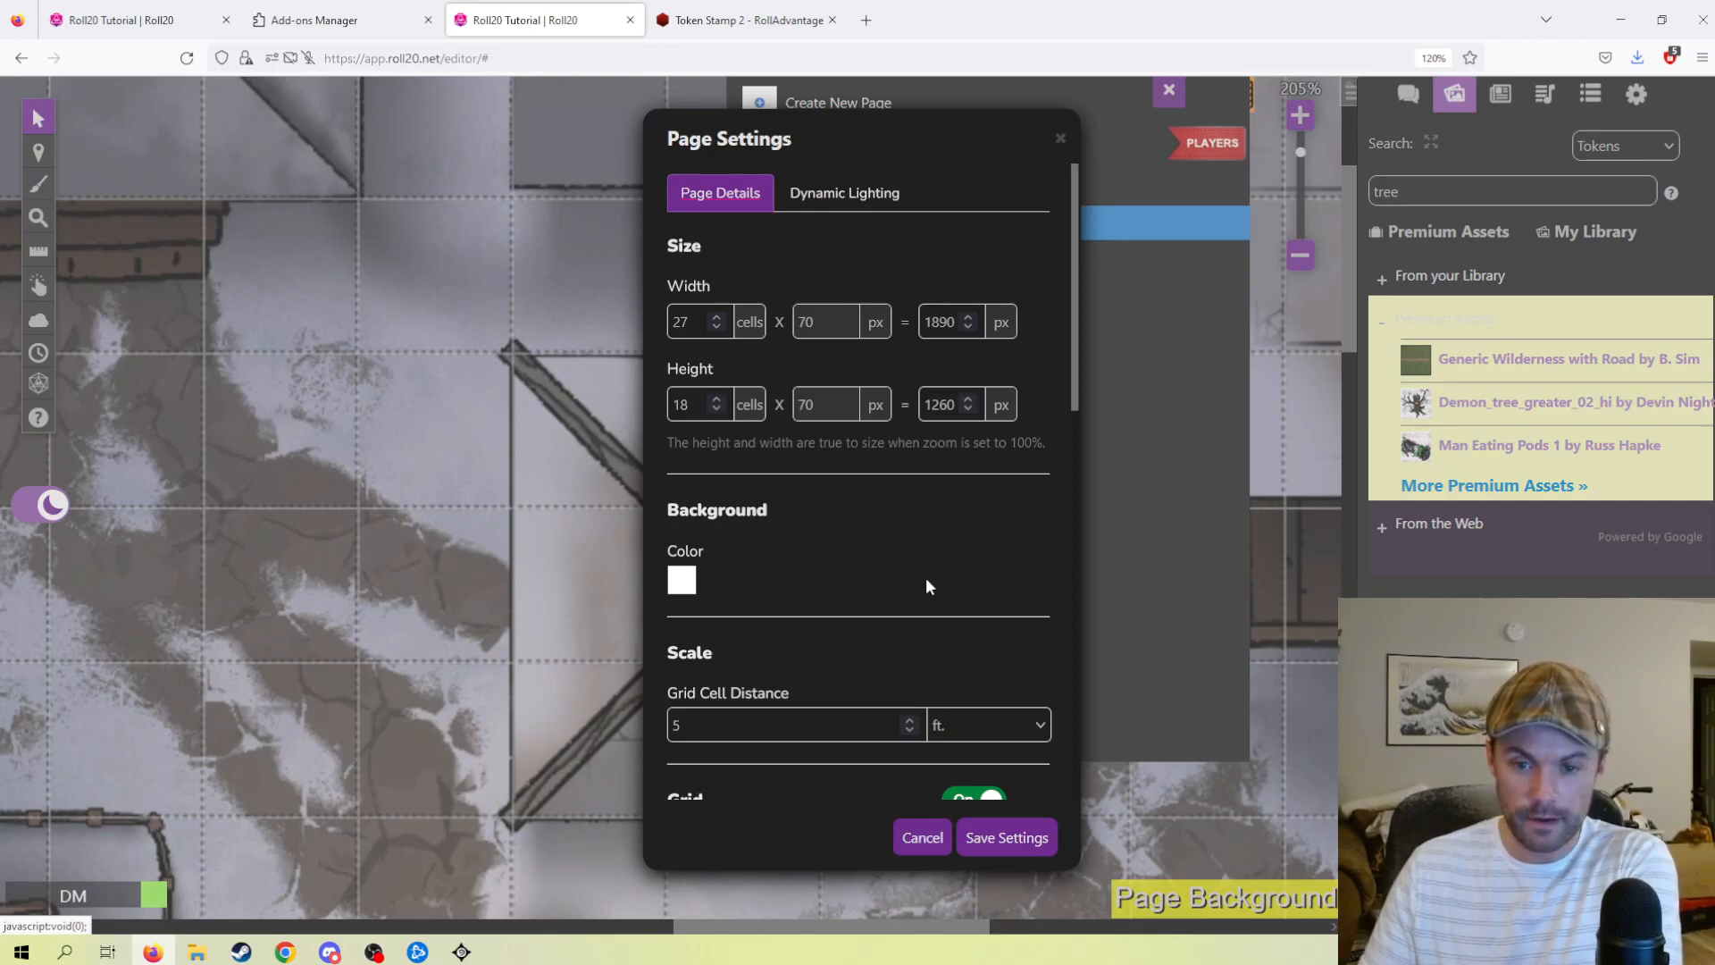
left_click(929, 839)
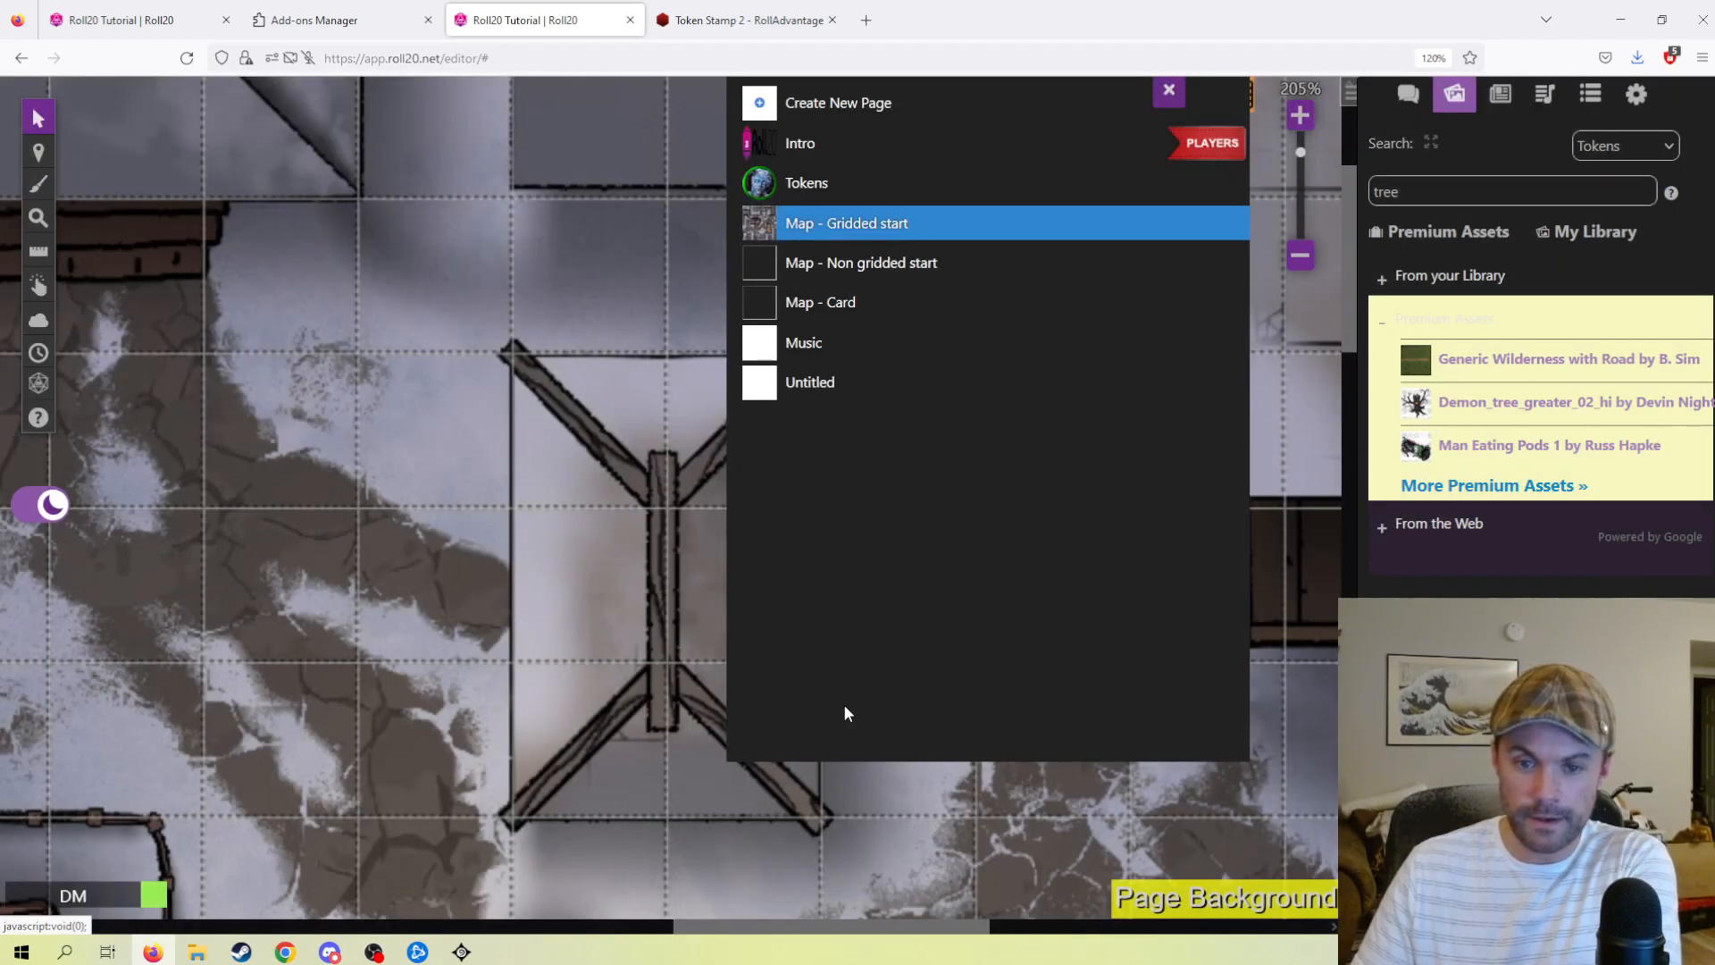
left_click(1102, 104)
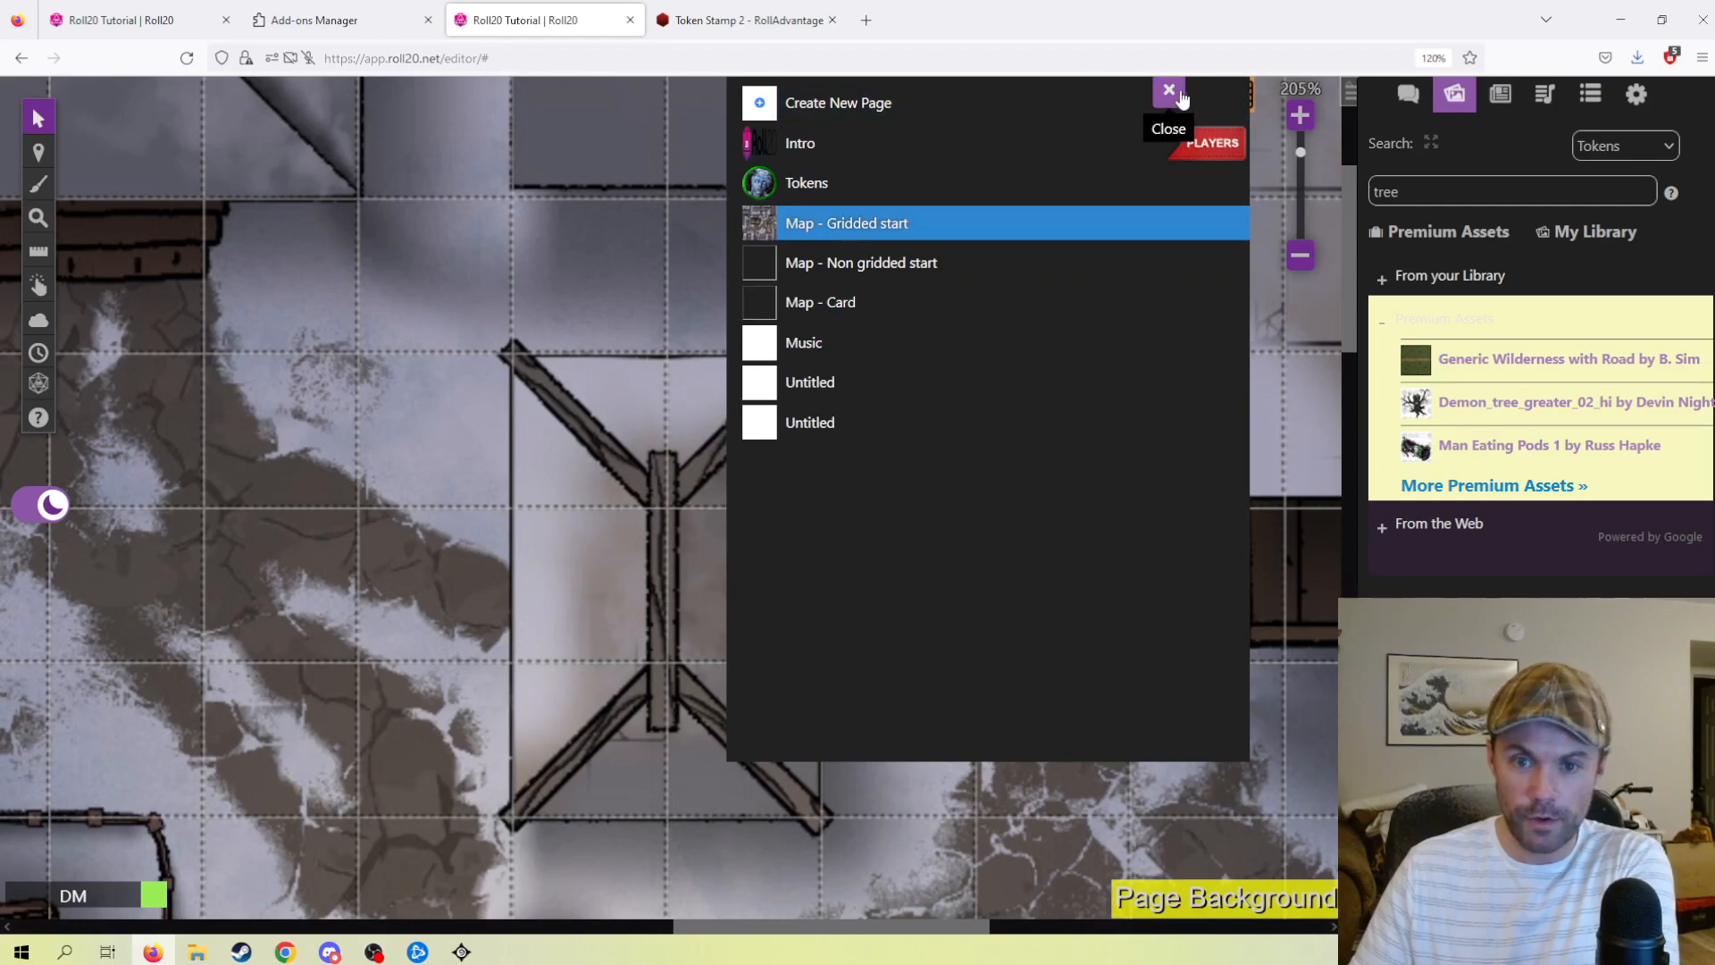
- Copy the Gwendryl token from the Tokens page's token layer to the Map - Gridded start page, placing it on the snow near the stairs
left_click(931, 194)
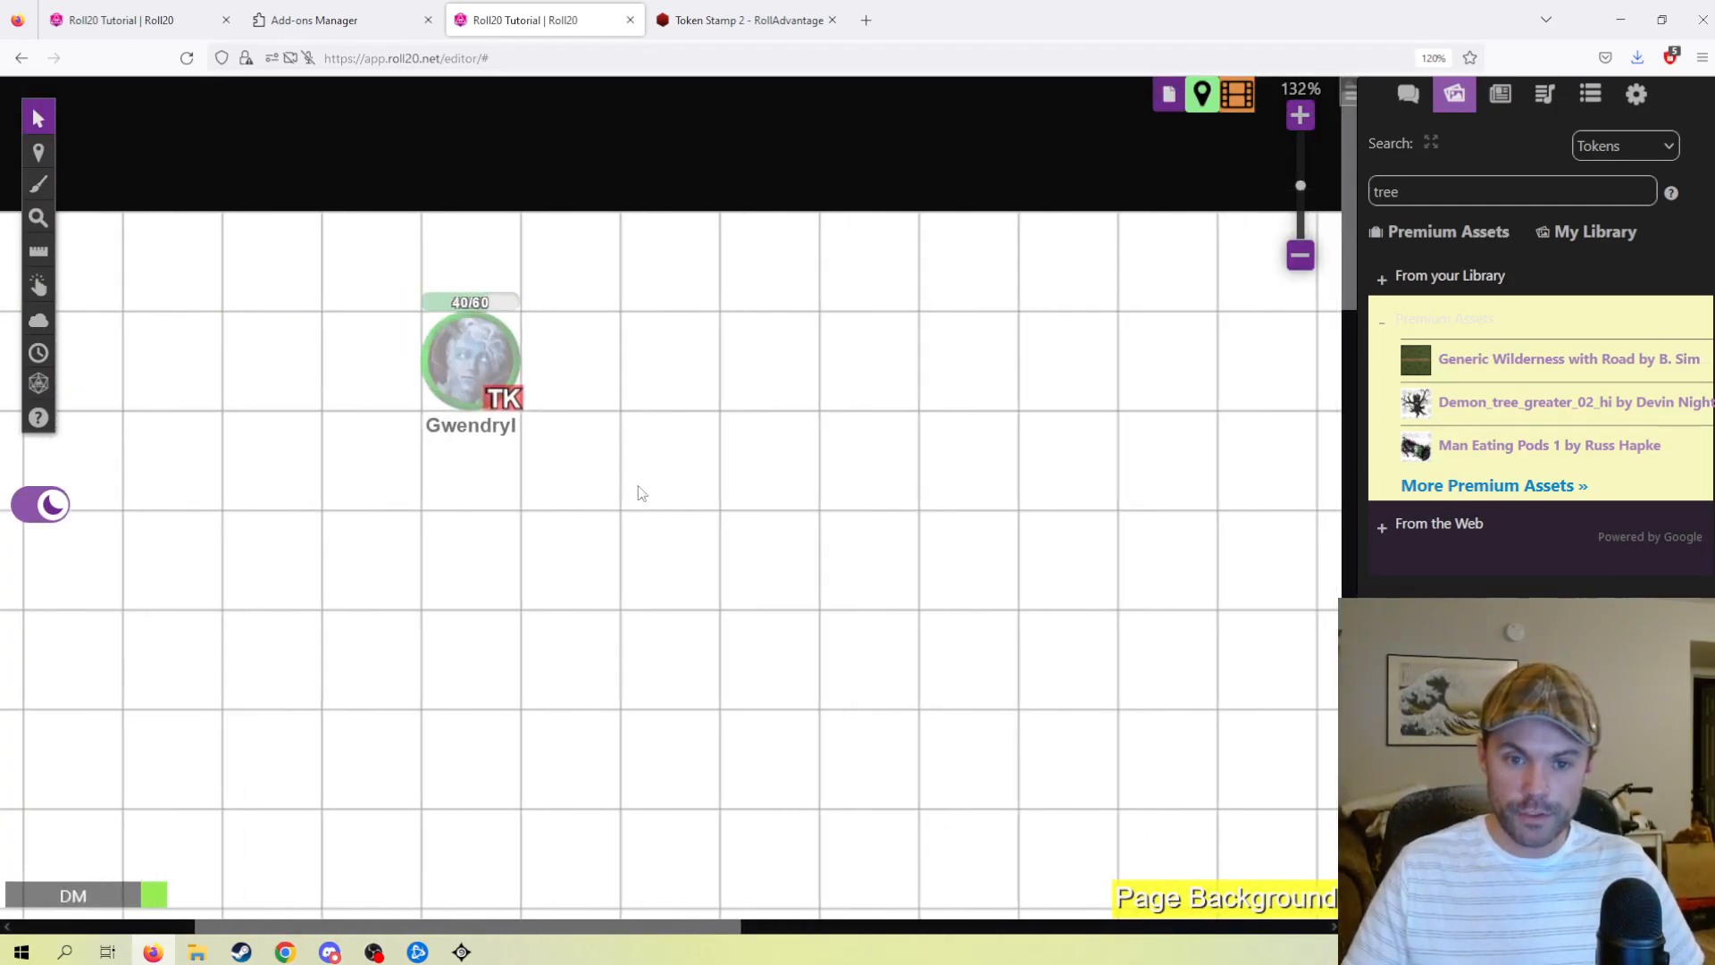
mouse_move(38, 152)
left_click(125, 169)
left_click(462, 350)
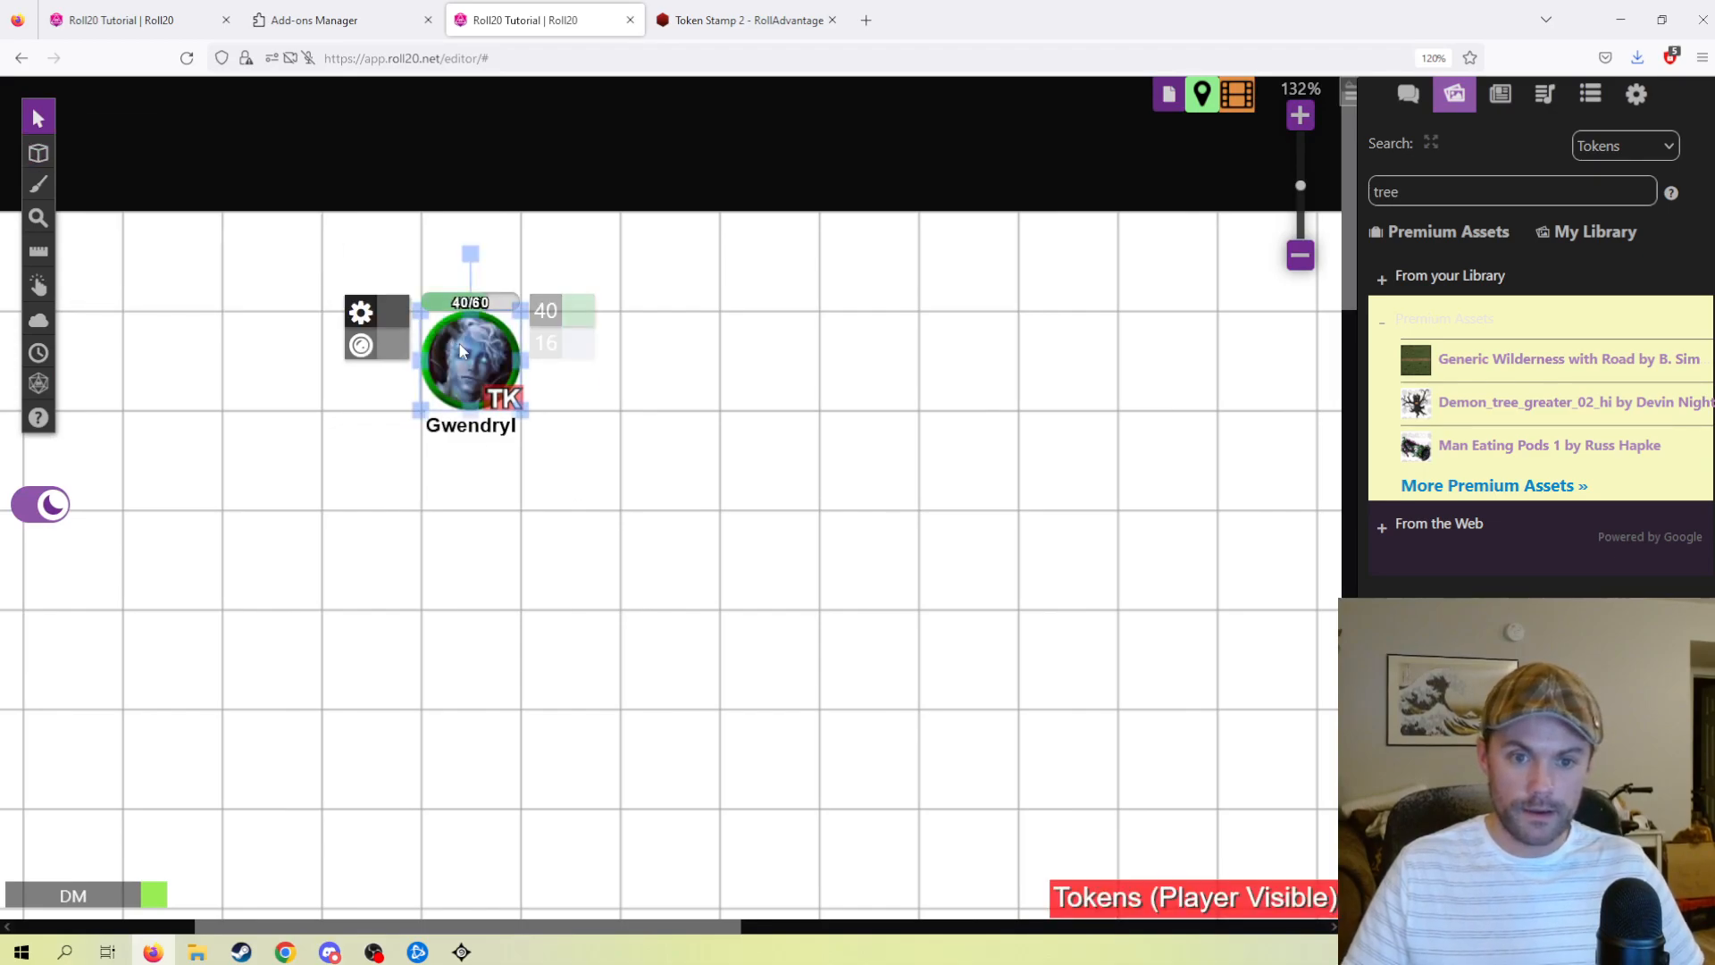
left_click(1169, 93)
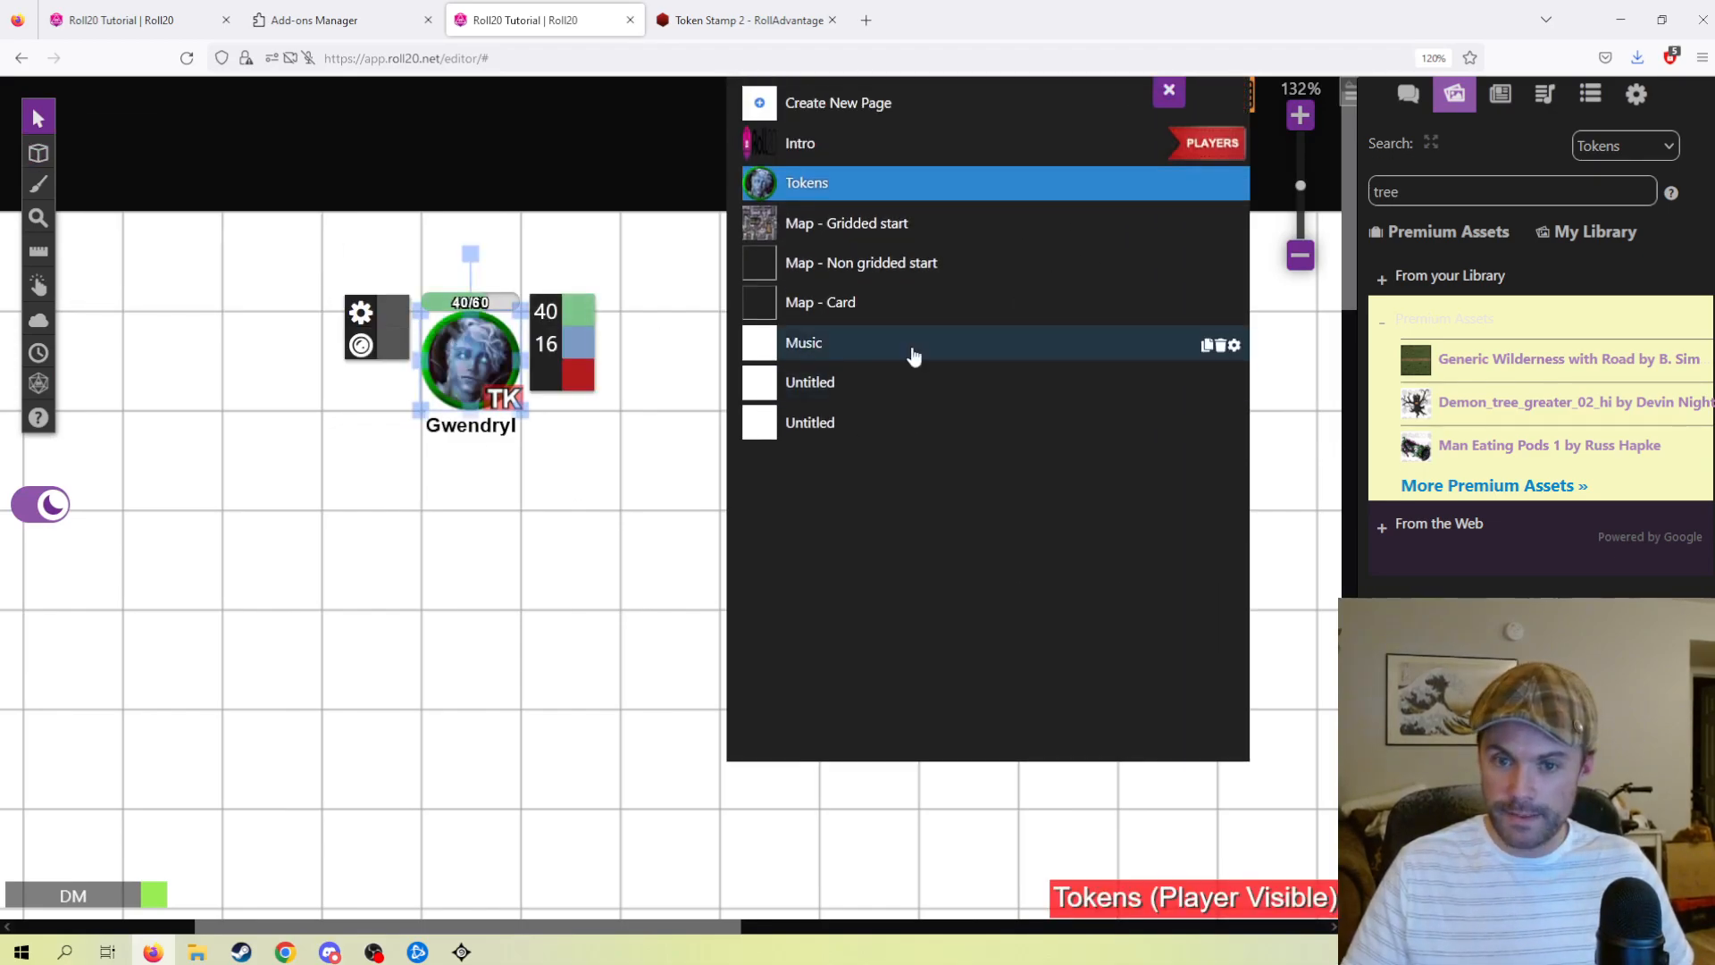
left_click(864, 223)
left_click_drag(911, 612, 609, 577)
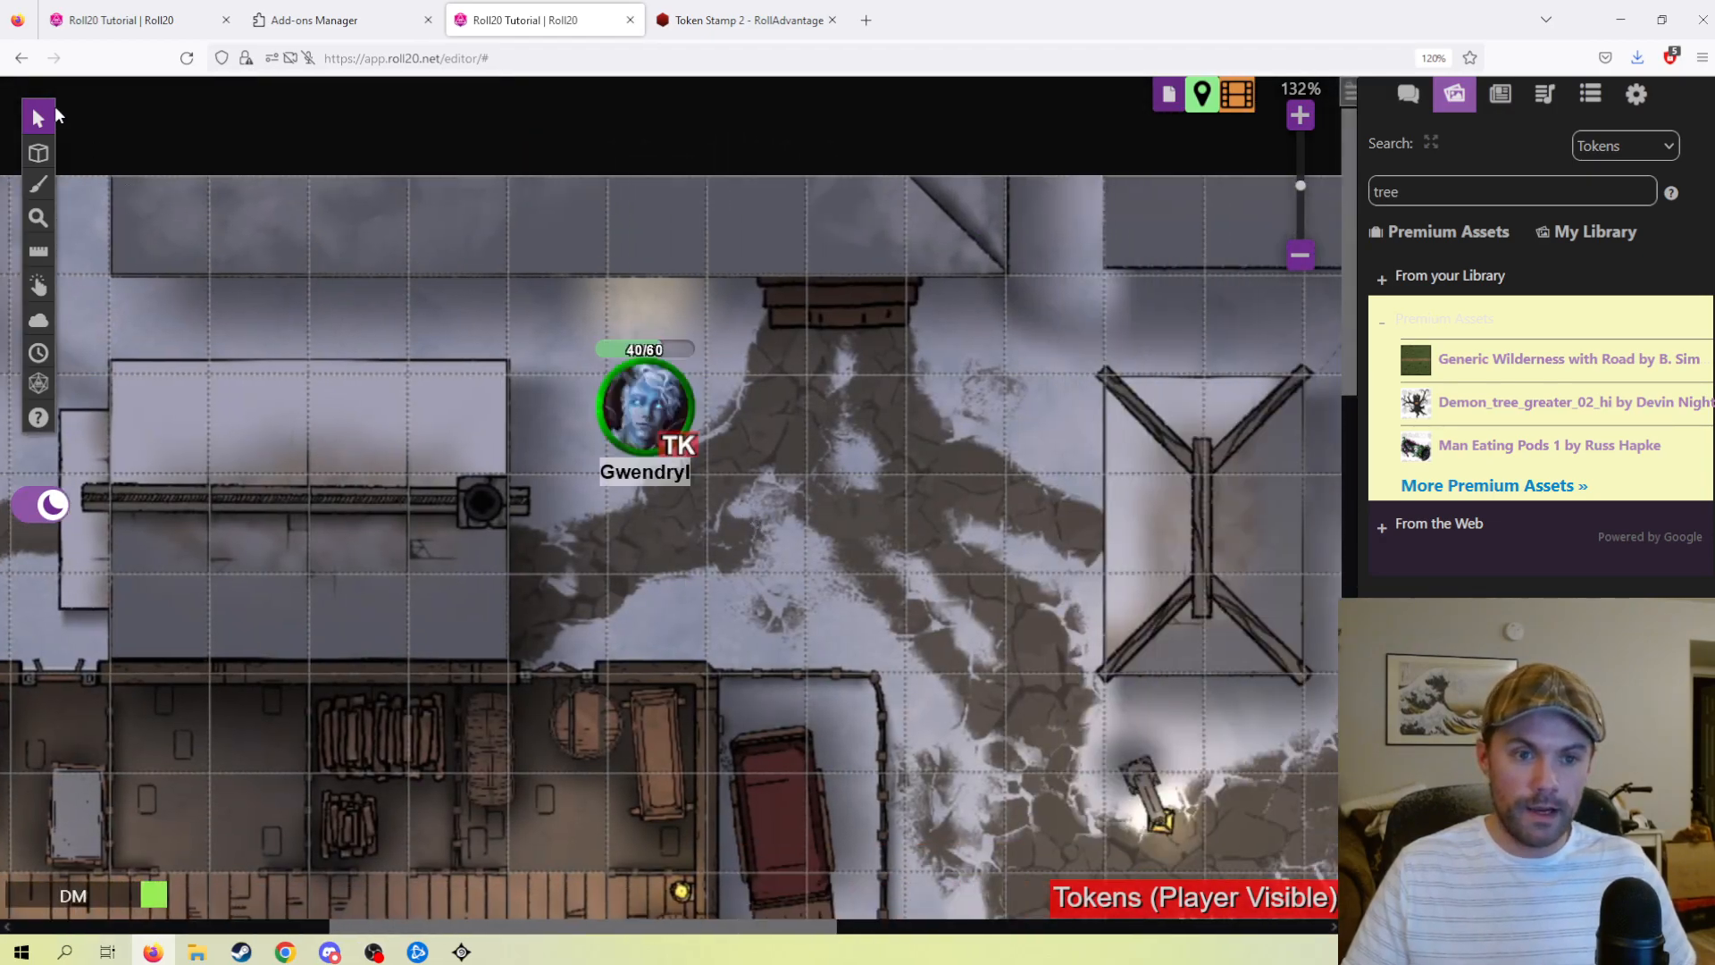
mouse_move(639, 437)
left_mouse_down()
mouse_move(731, 471)
mouse_move(751, 444)
mouse_move(699, 516)
mouse_move(656, 518)
mouse_move(555, 442)
mouse_move(559, 536)
mouse_move(706, 446)
mouse_move(757, 487)
mouse_move(688, 536)
mouse_move(610, 442)
left_mouse_up()
scroll(610, 442, "up", 3)
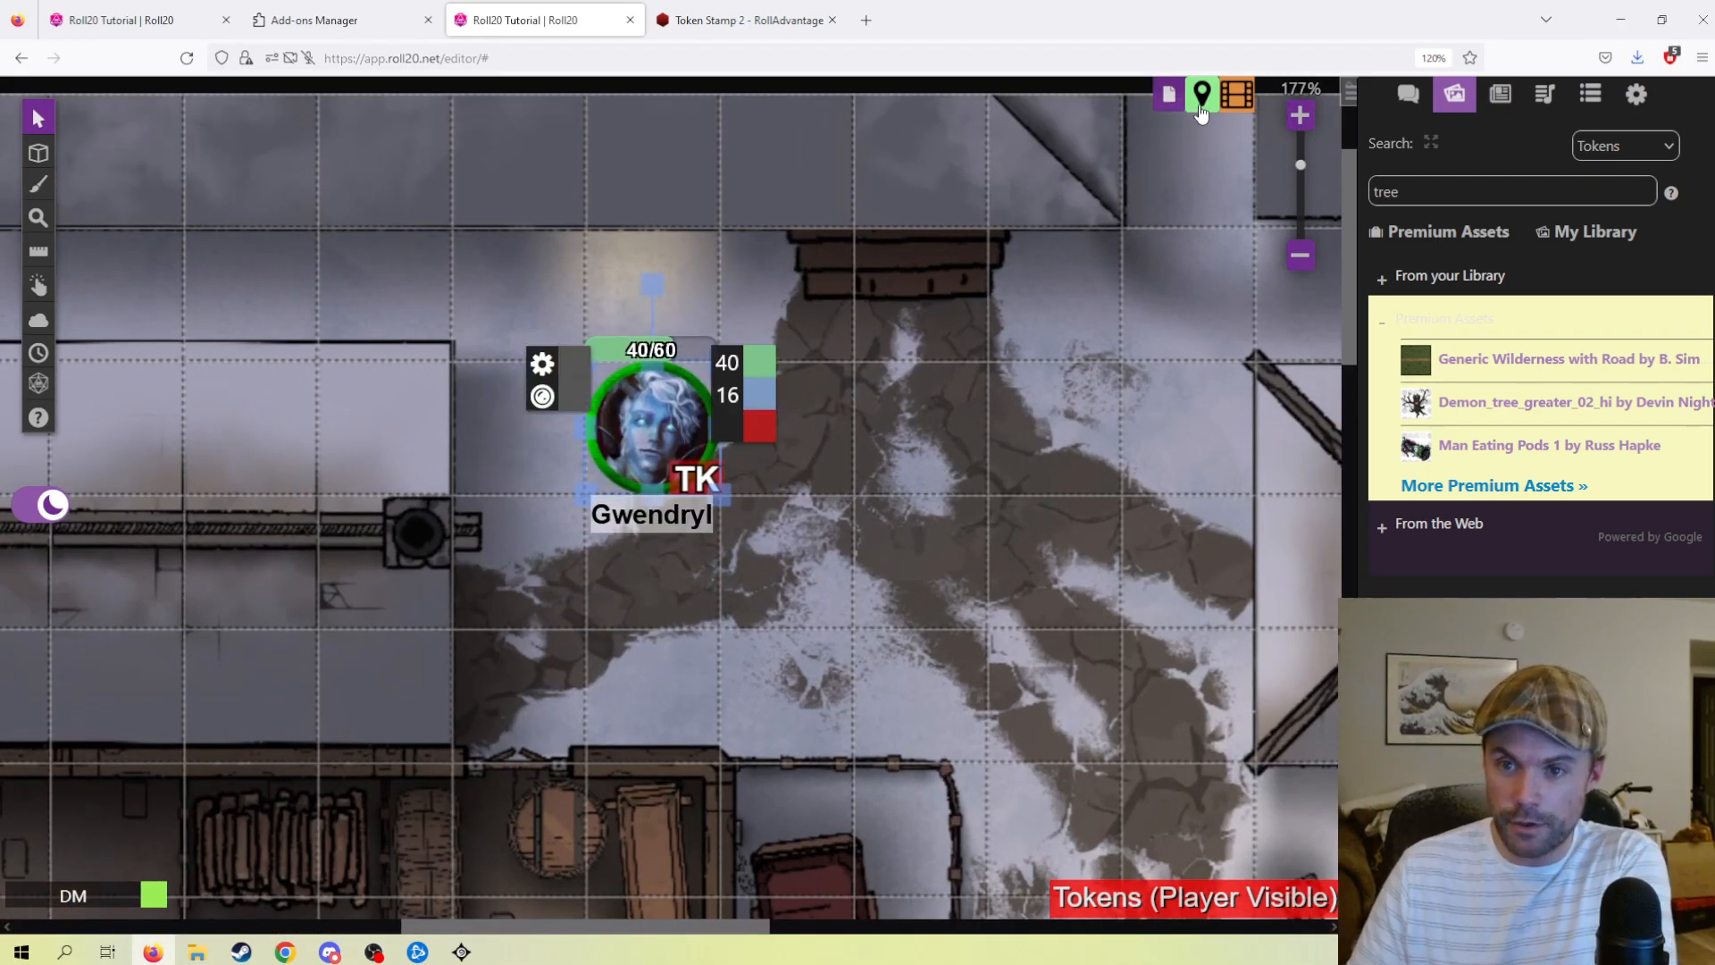
- Turn off the grid of the Map - Gridded start page, save it, and shift the Gwendryl token slightly without snapping
left_click(1170, 95)
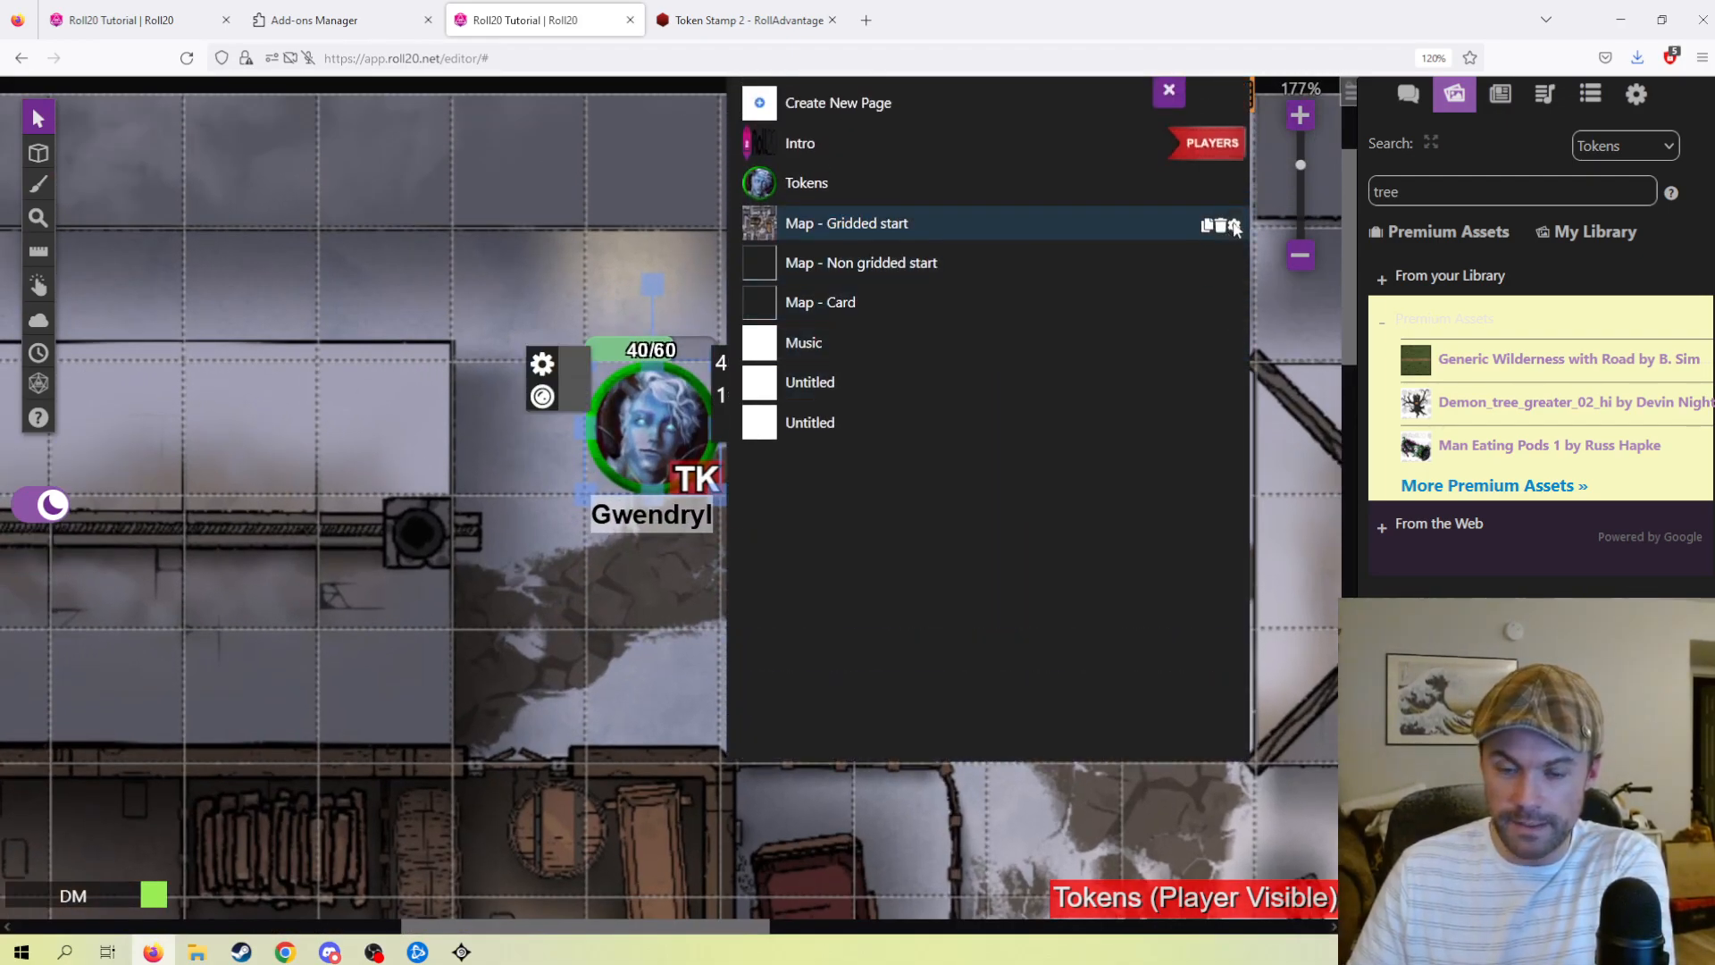
left_click(1235, 226)
scroll(894, 402, "down", 5)
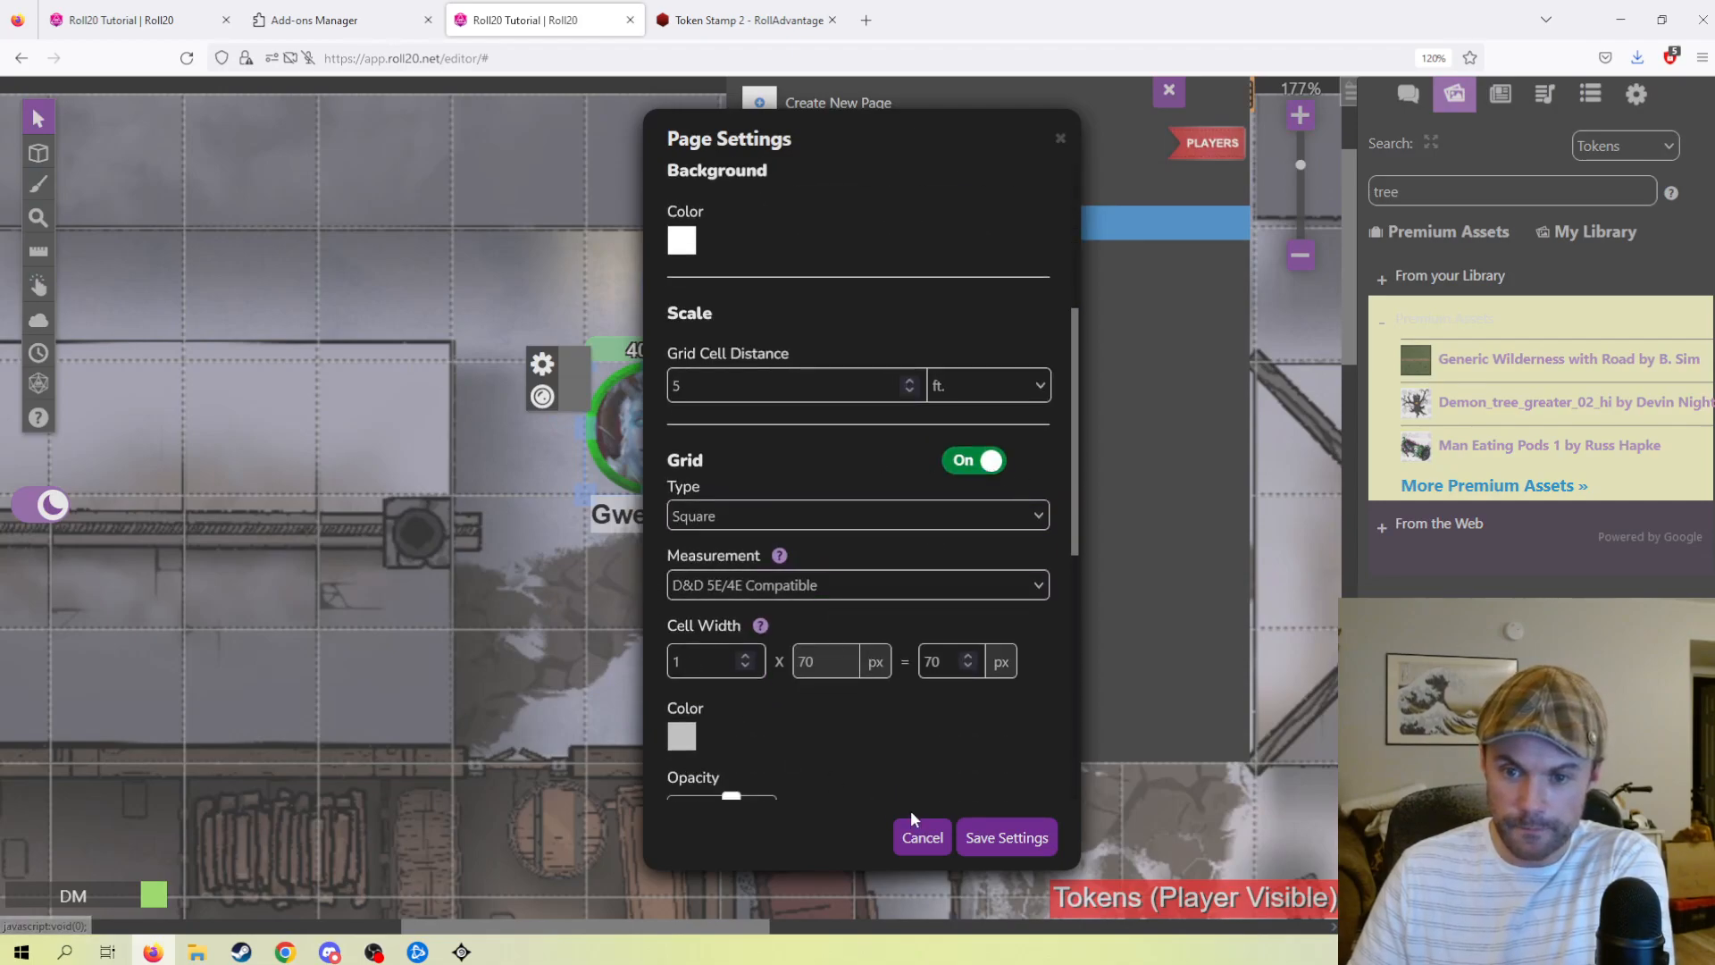
left_click(969, 463)
left_click(1006, 837)
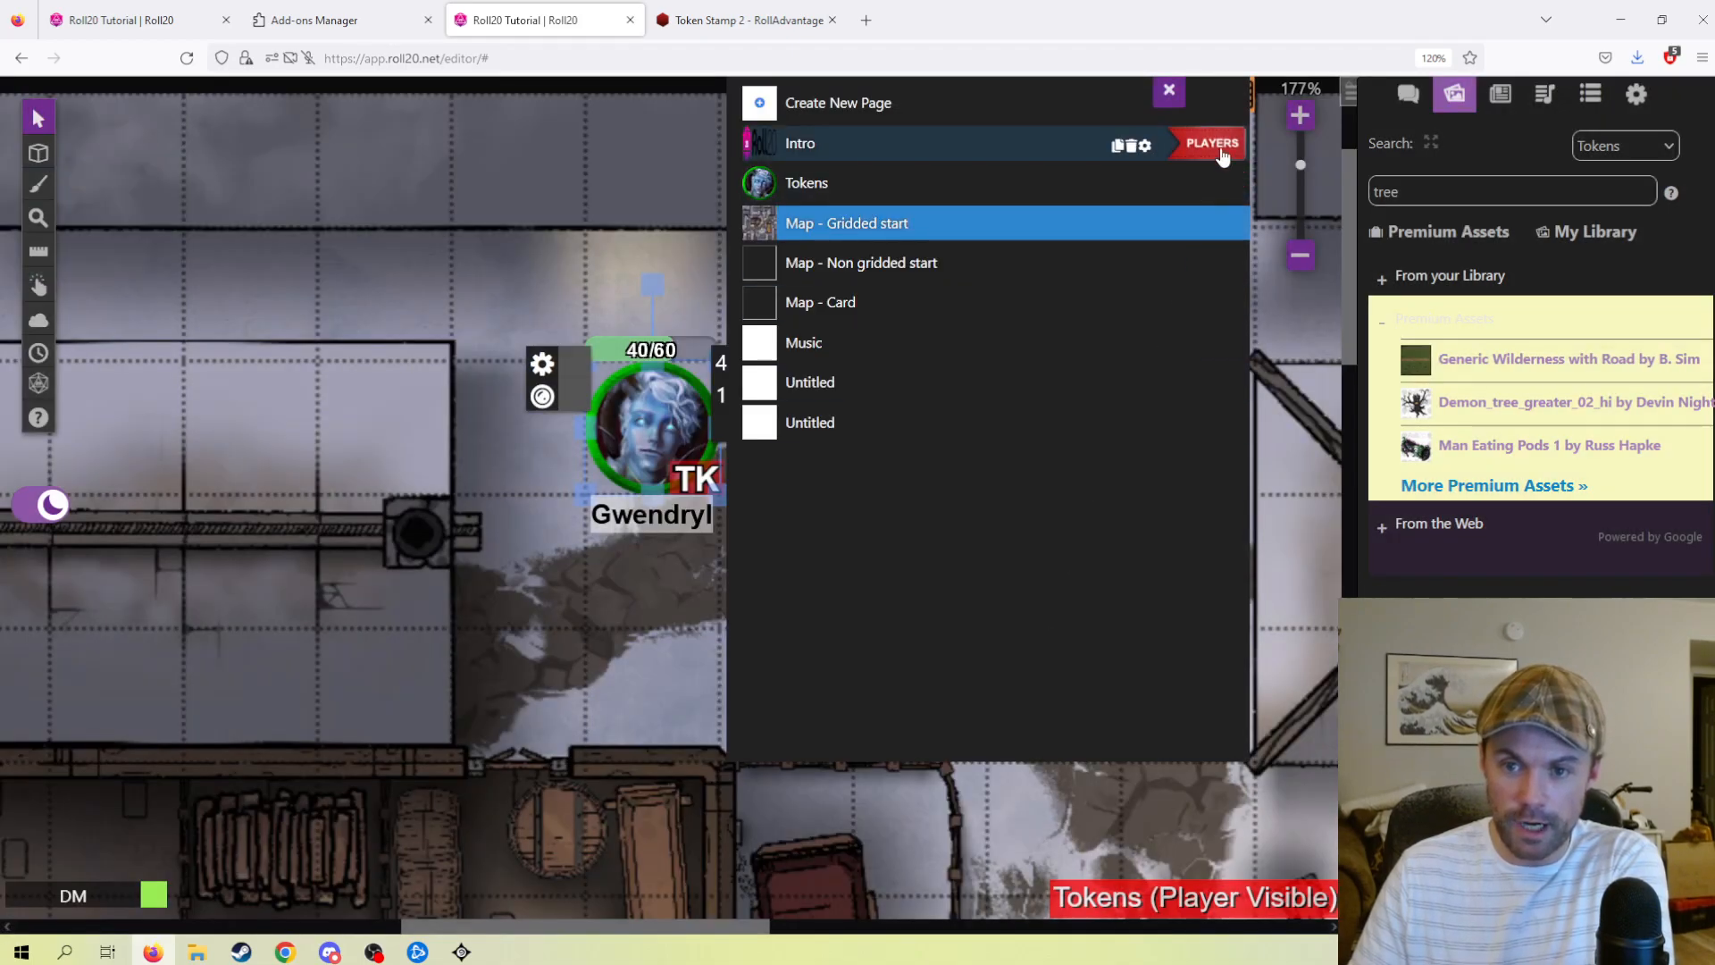
left_click(1169, 90)
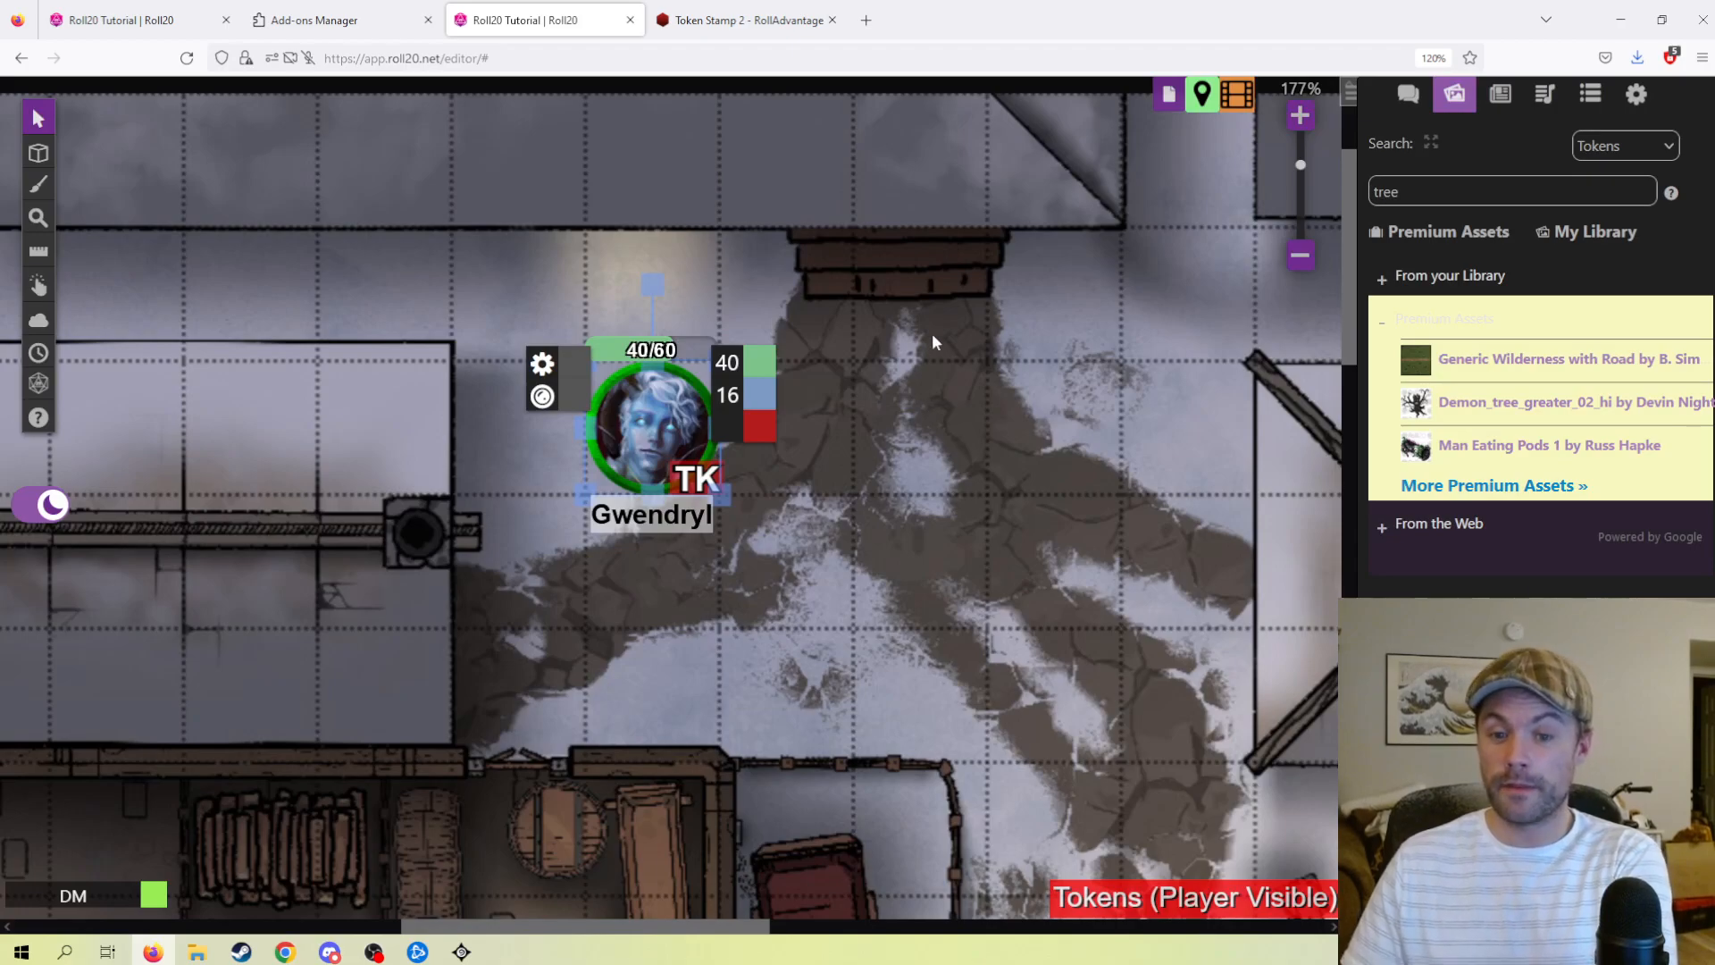
mouse_move(648, 437)
left_mouse_down()
mouse_move(797, 462)
mouse_move(770, 539)
mouse_move(692, 466)
left_mouse_up()
- Turn on the grid of the Map - Gridded start page, reduce its opacity to the minimum, and save the settings
left_click(1168, 93)
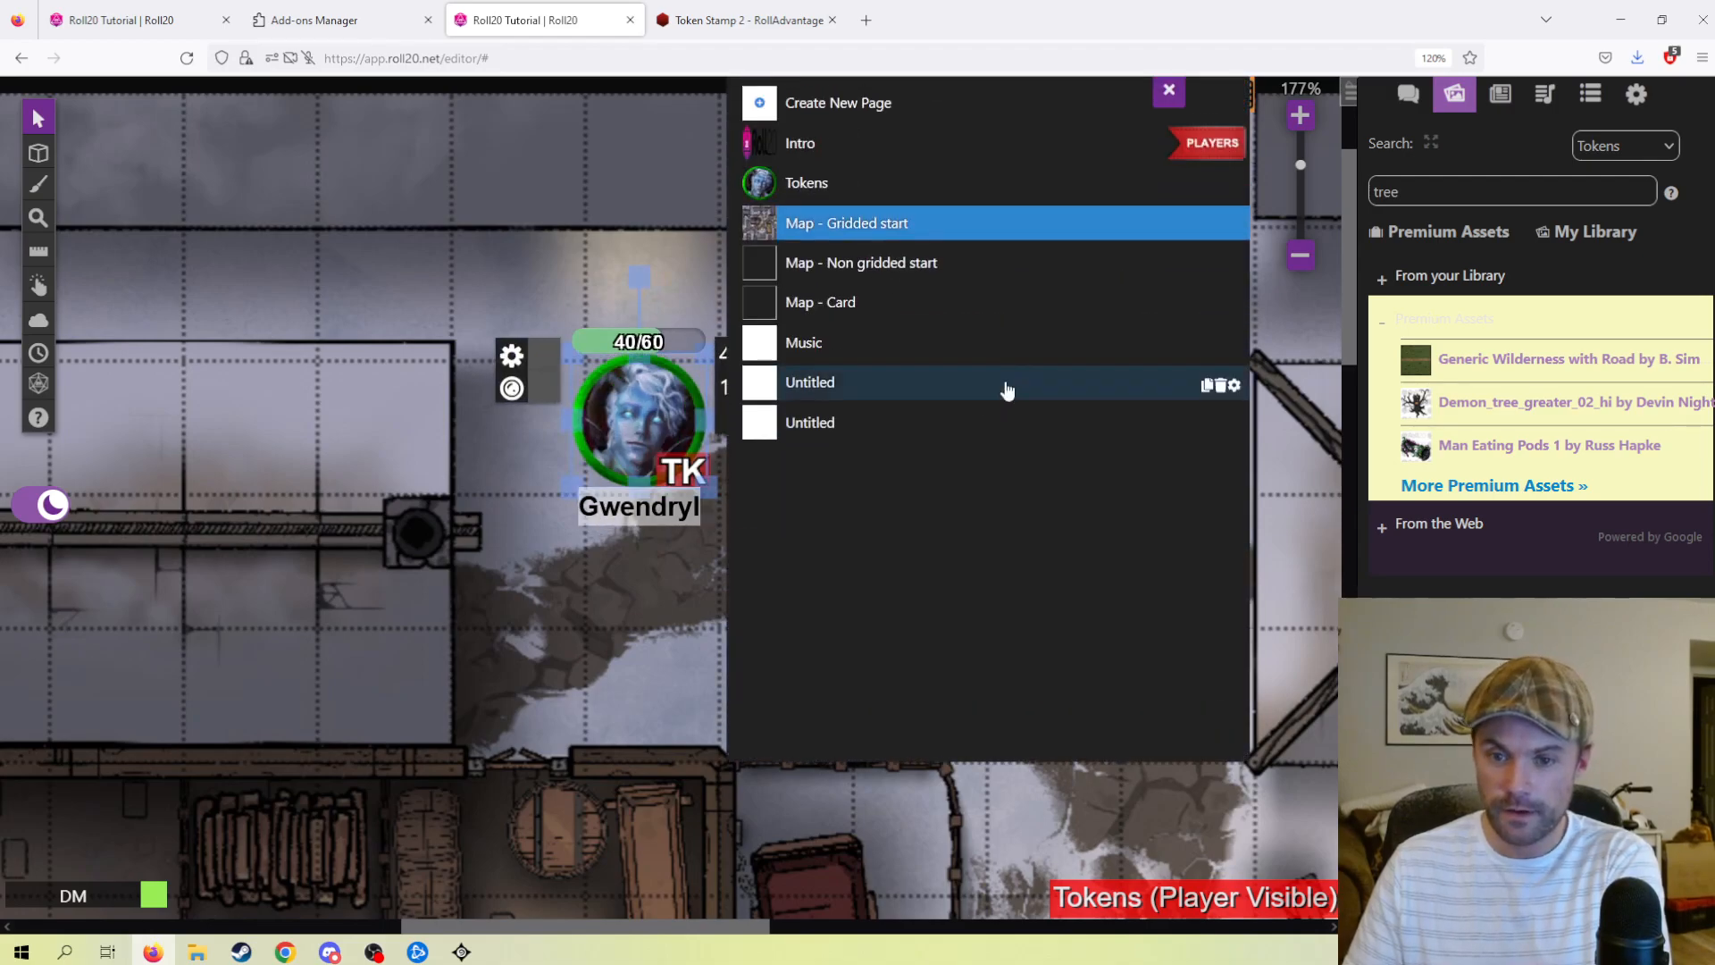
left_click(1233, 223)
scroll(775, 590, "down", 3)
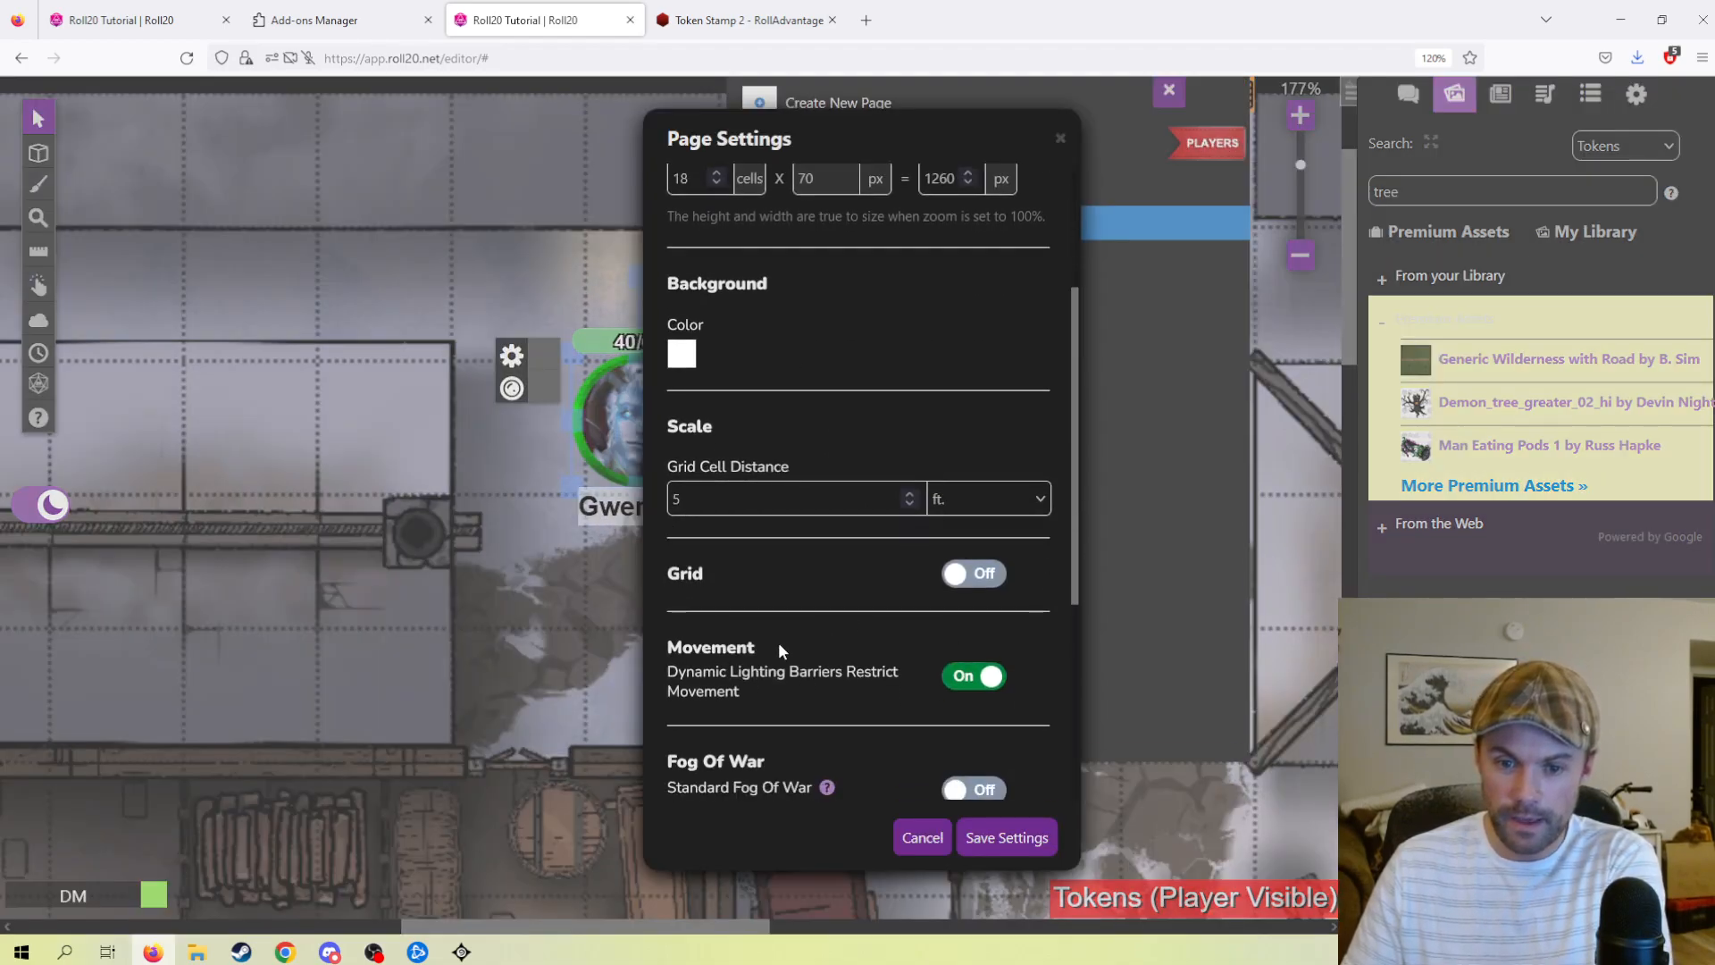
left_click(971, 573)
scroll(918, 554, "down", 3)
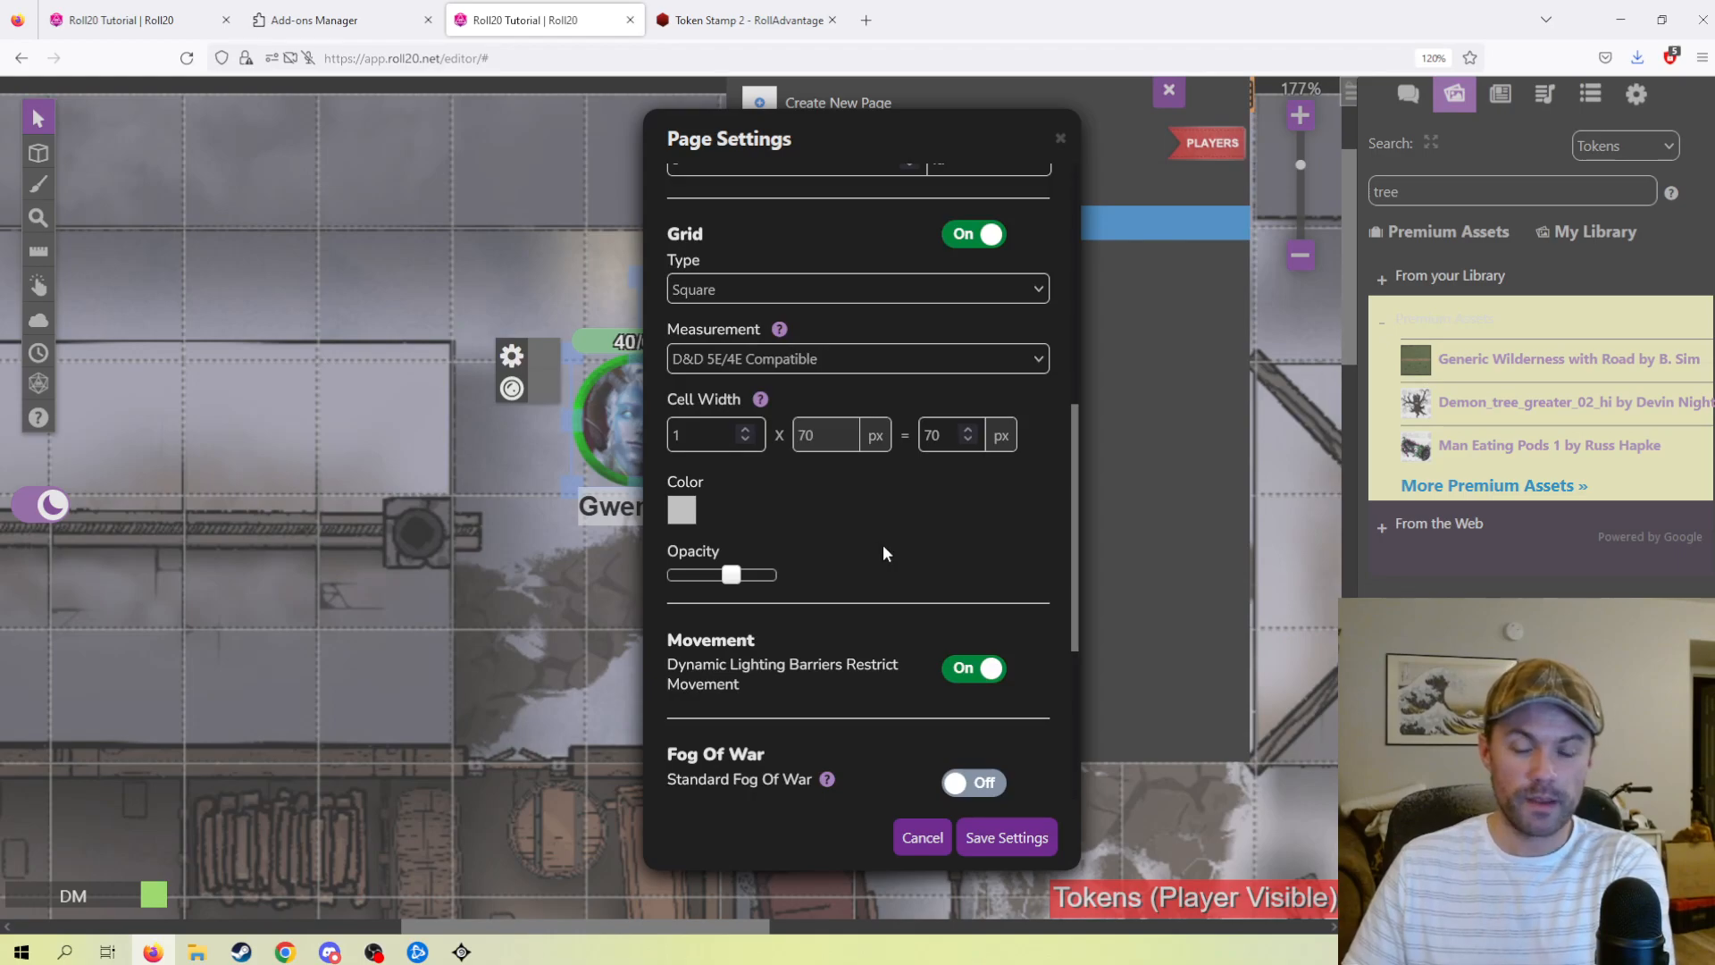
scroll(781, 552, "down", 3)
left_click_drag(733, 461, 668, 461)
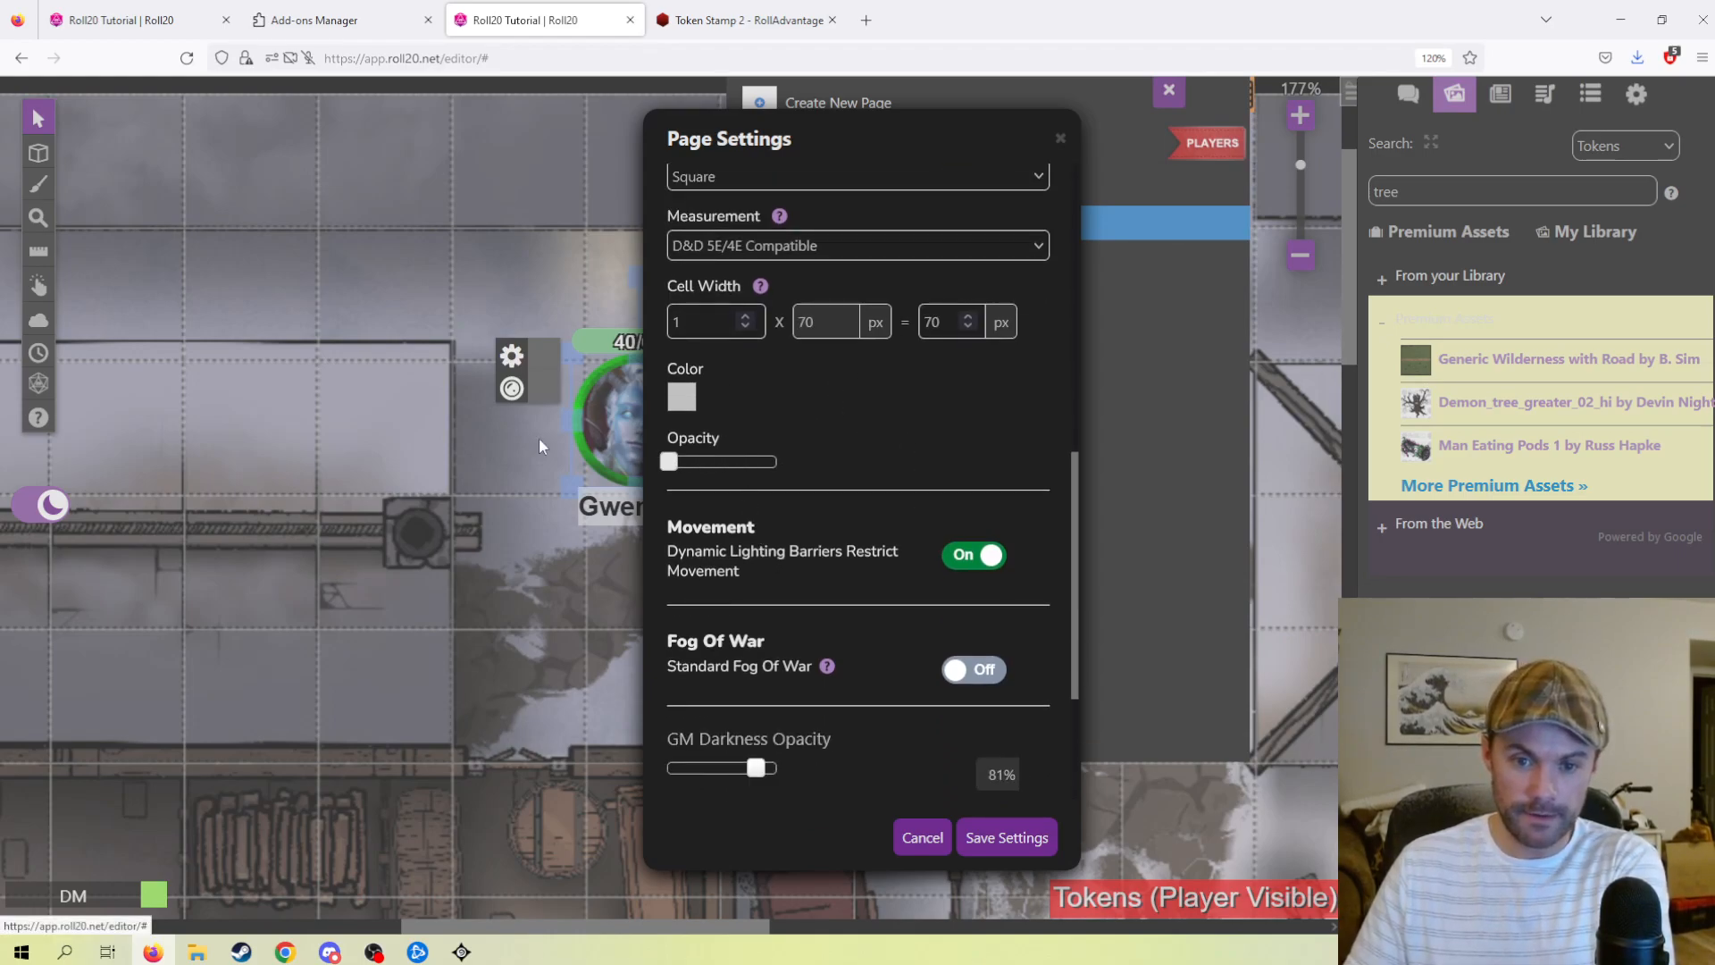
left_click(1007, 837)
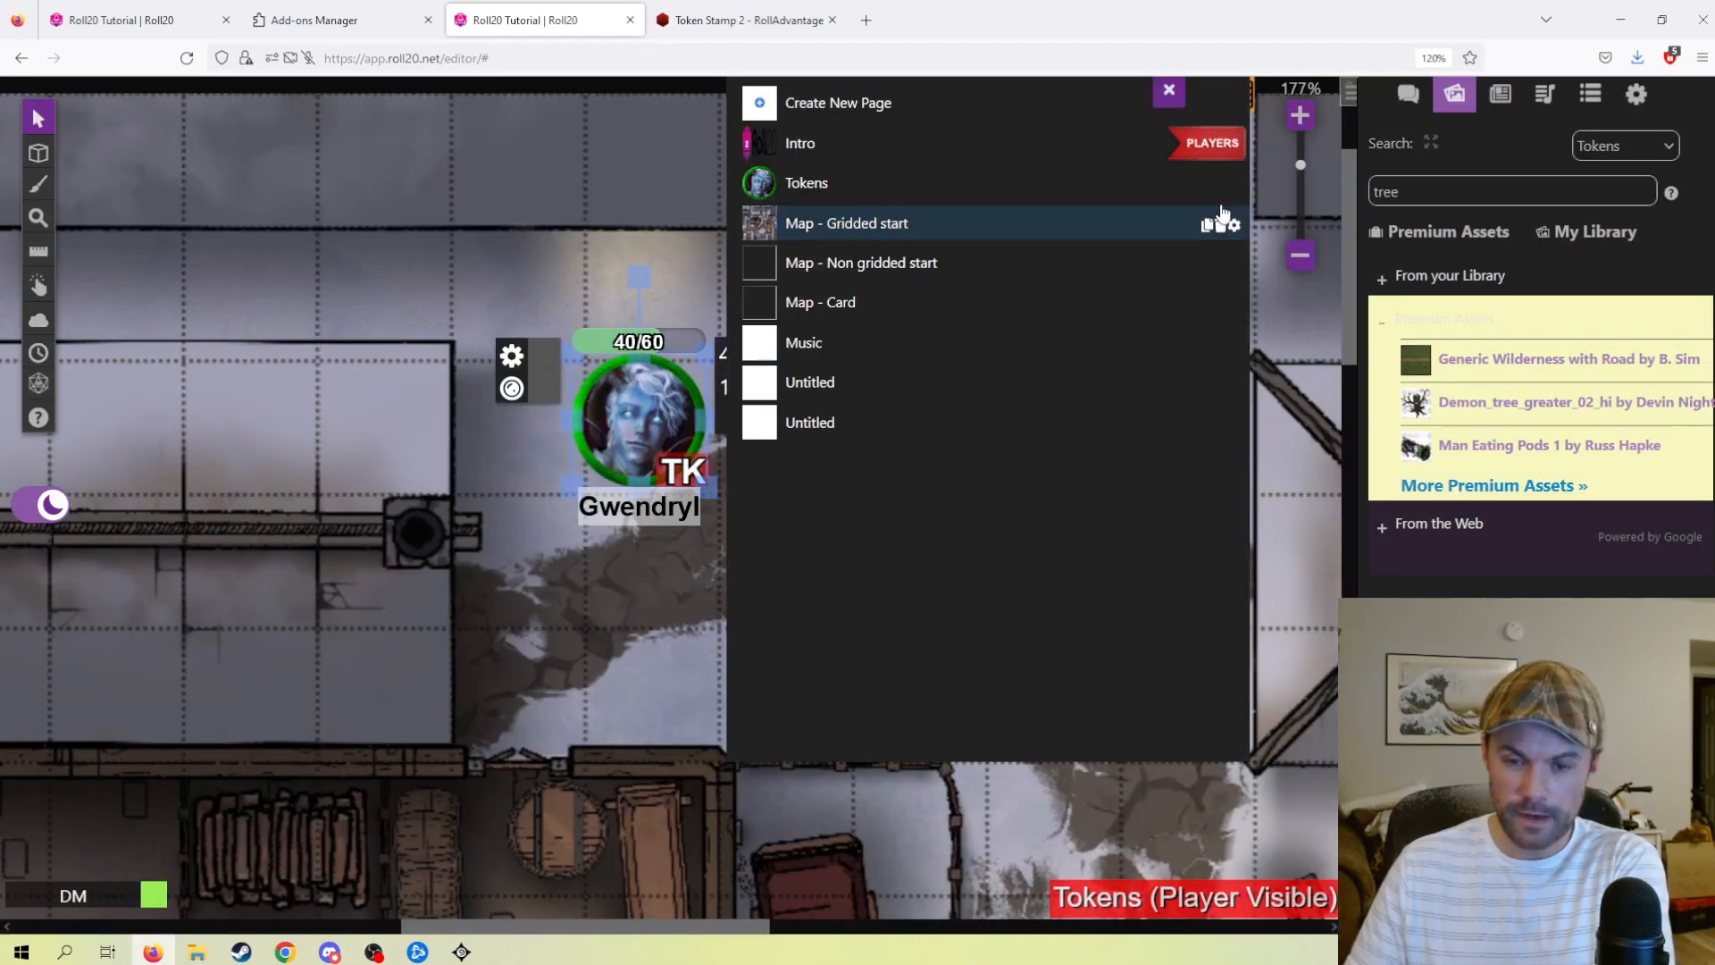
left_click(1168, 92)
- Move the Gwendryl token so it snaps into the invisible grid's cell beside the stone path
left_click_drag(666, 464, 686, 476)
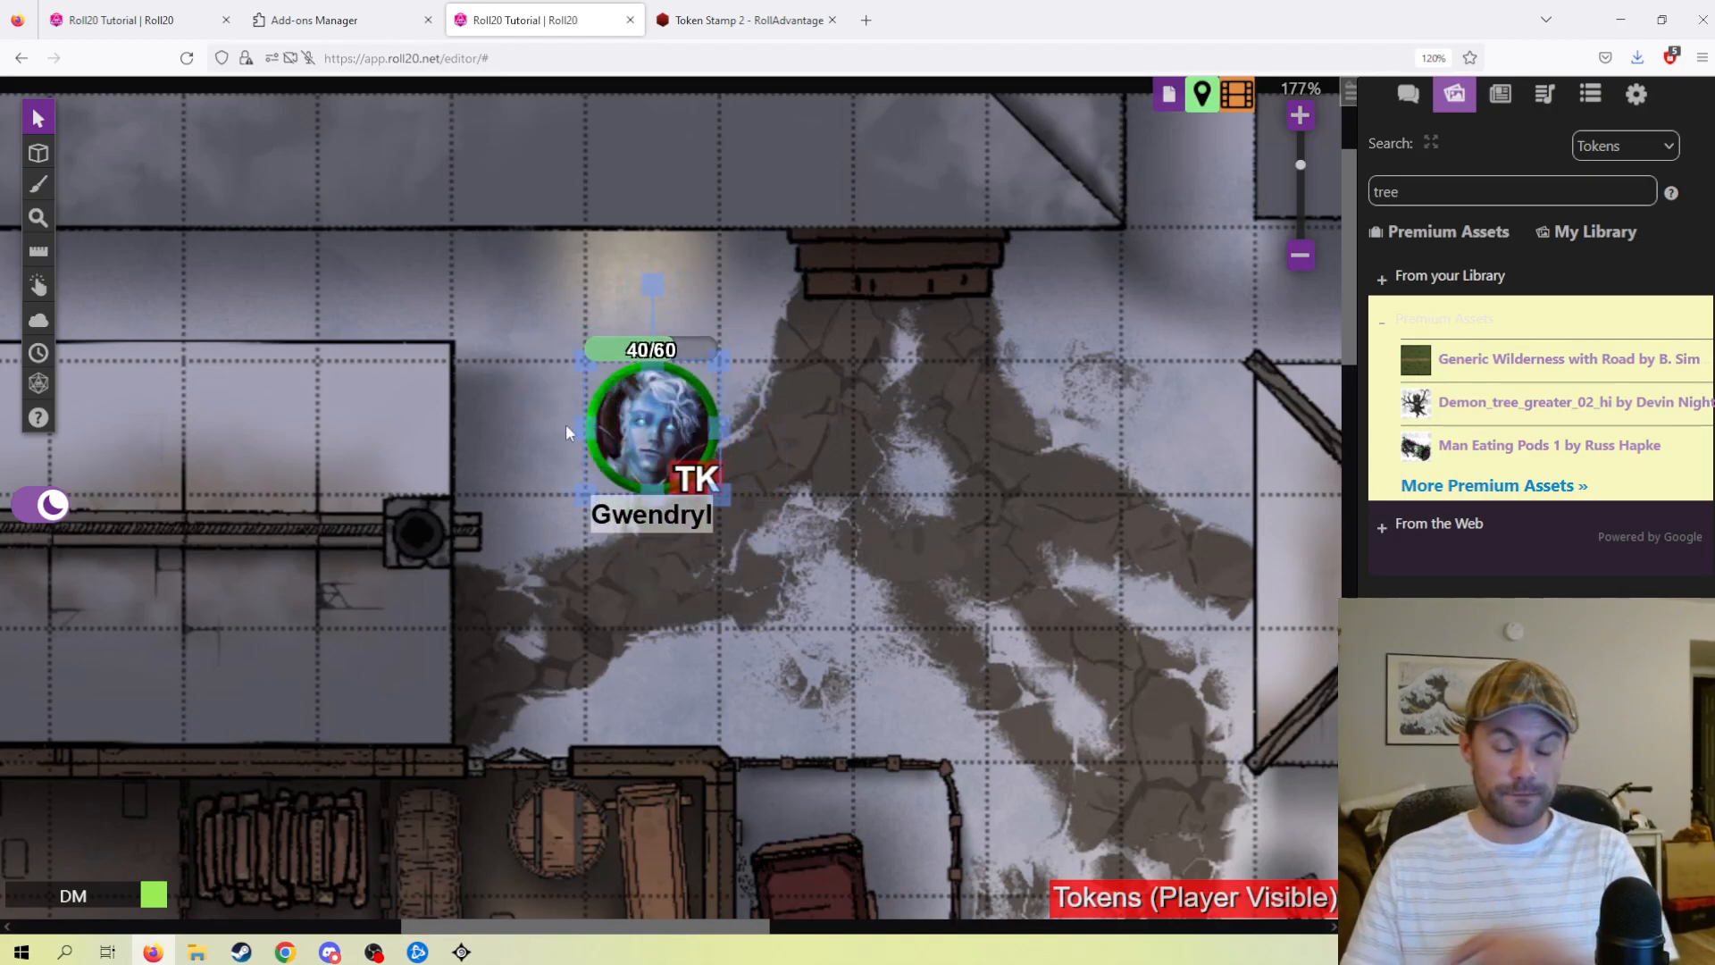
scroll(840, 490, "up", 1)
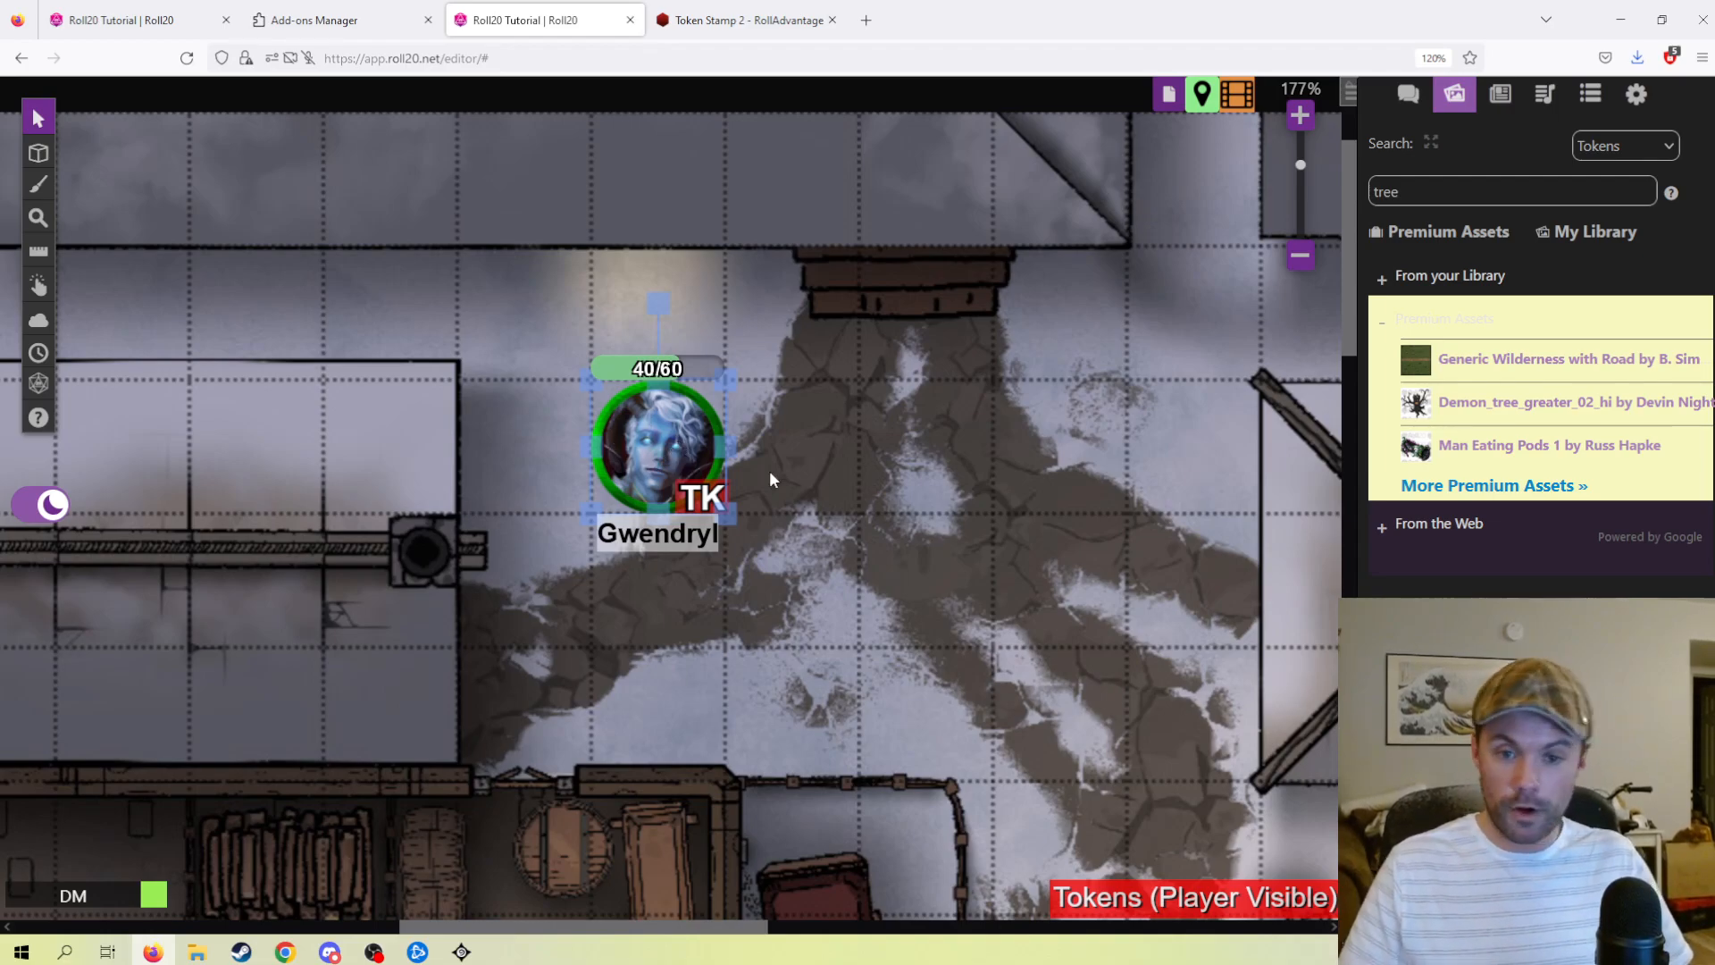
mouse_move(681, 460)
left_mouse_down()
mouse_move(747, 491)
mouse_move(813, 473)
mouse_move(754, 507)
mouse_move(617, 531)
mouse_move(440, 529)
mouse_move(643, 421)
mouse_move(641, 351)
mouse_move(670, 331)
mouse_move(665, 437)
left_mouse_up()
scroll(879, 543, "down", 2)
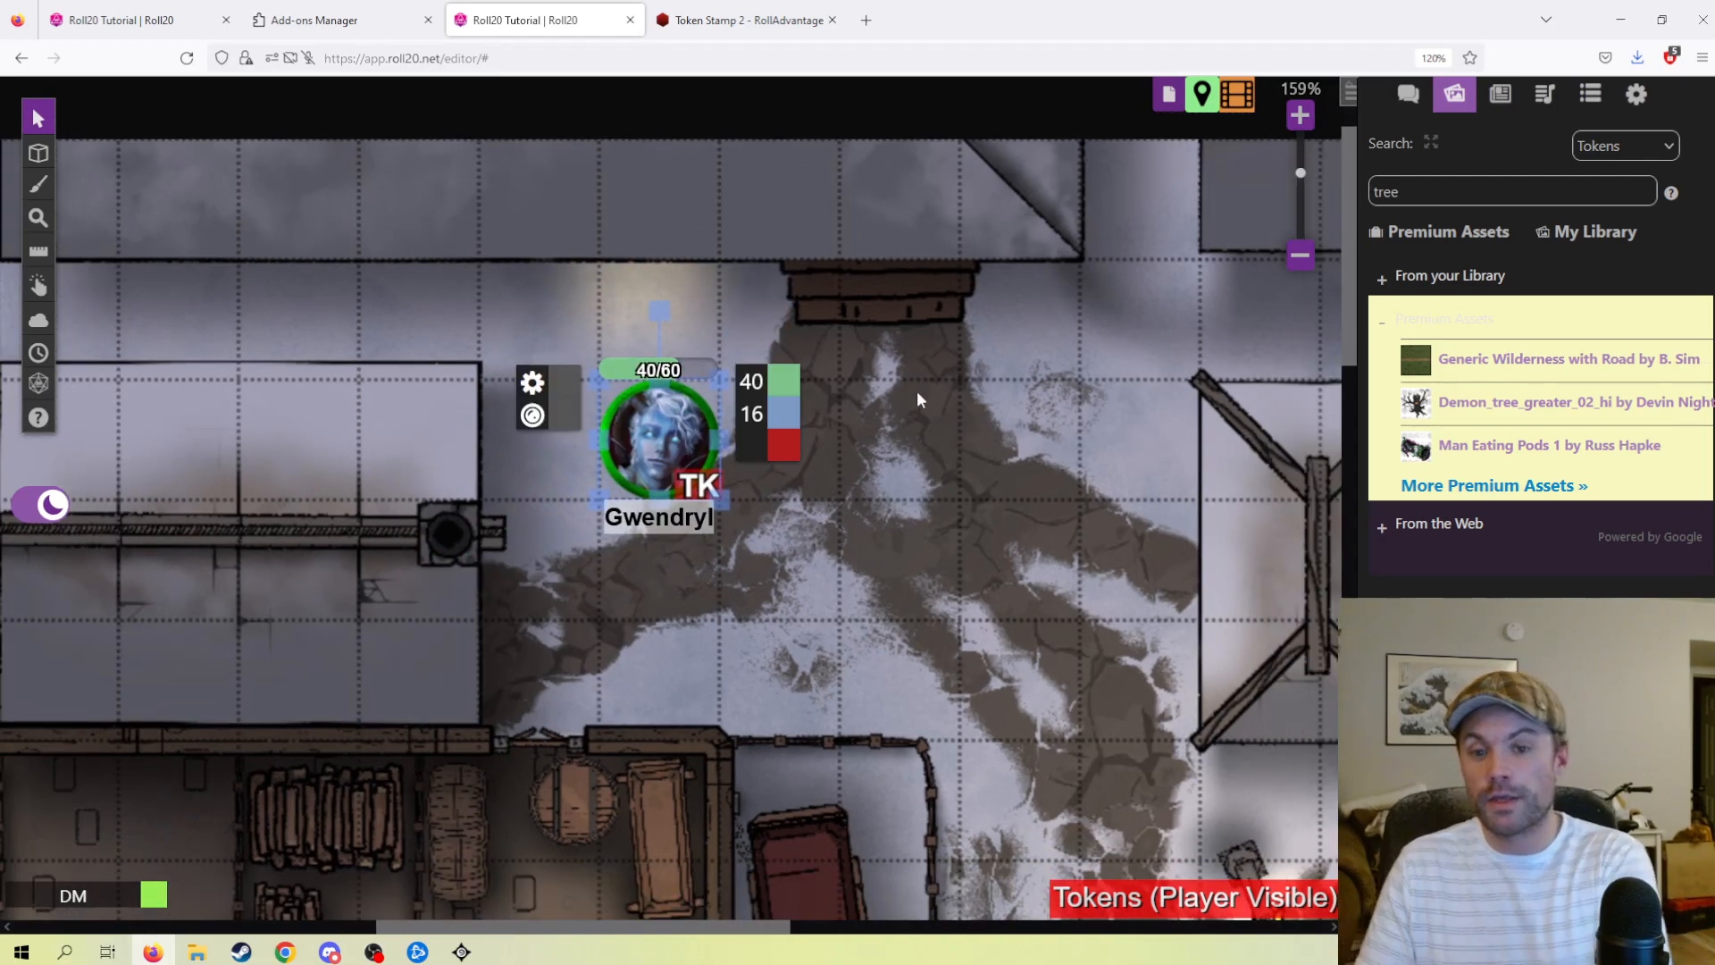
- Deselect the token and measure about one cell vertically on the stone path with the Ruler set to snap to center
left_click(908, 399)
left_click_drag(947, 340, 806, 361)
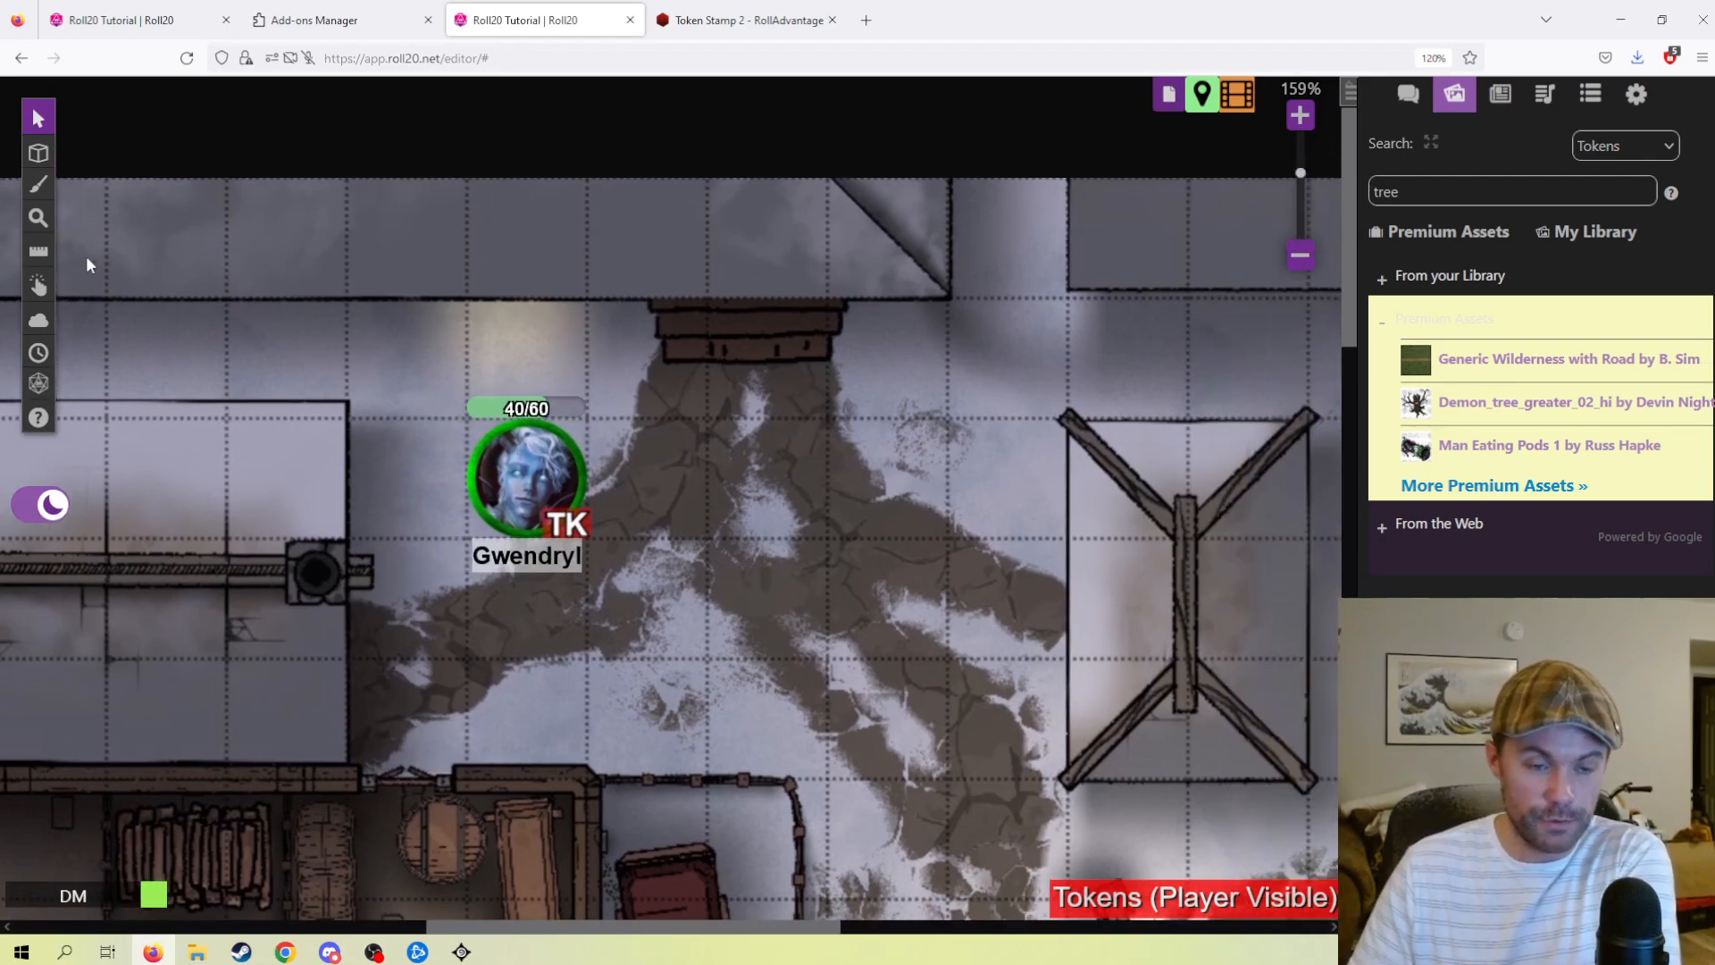
mouse_move(43, 257)
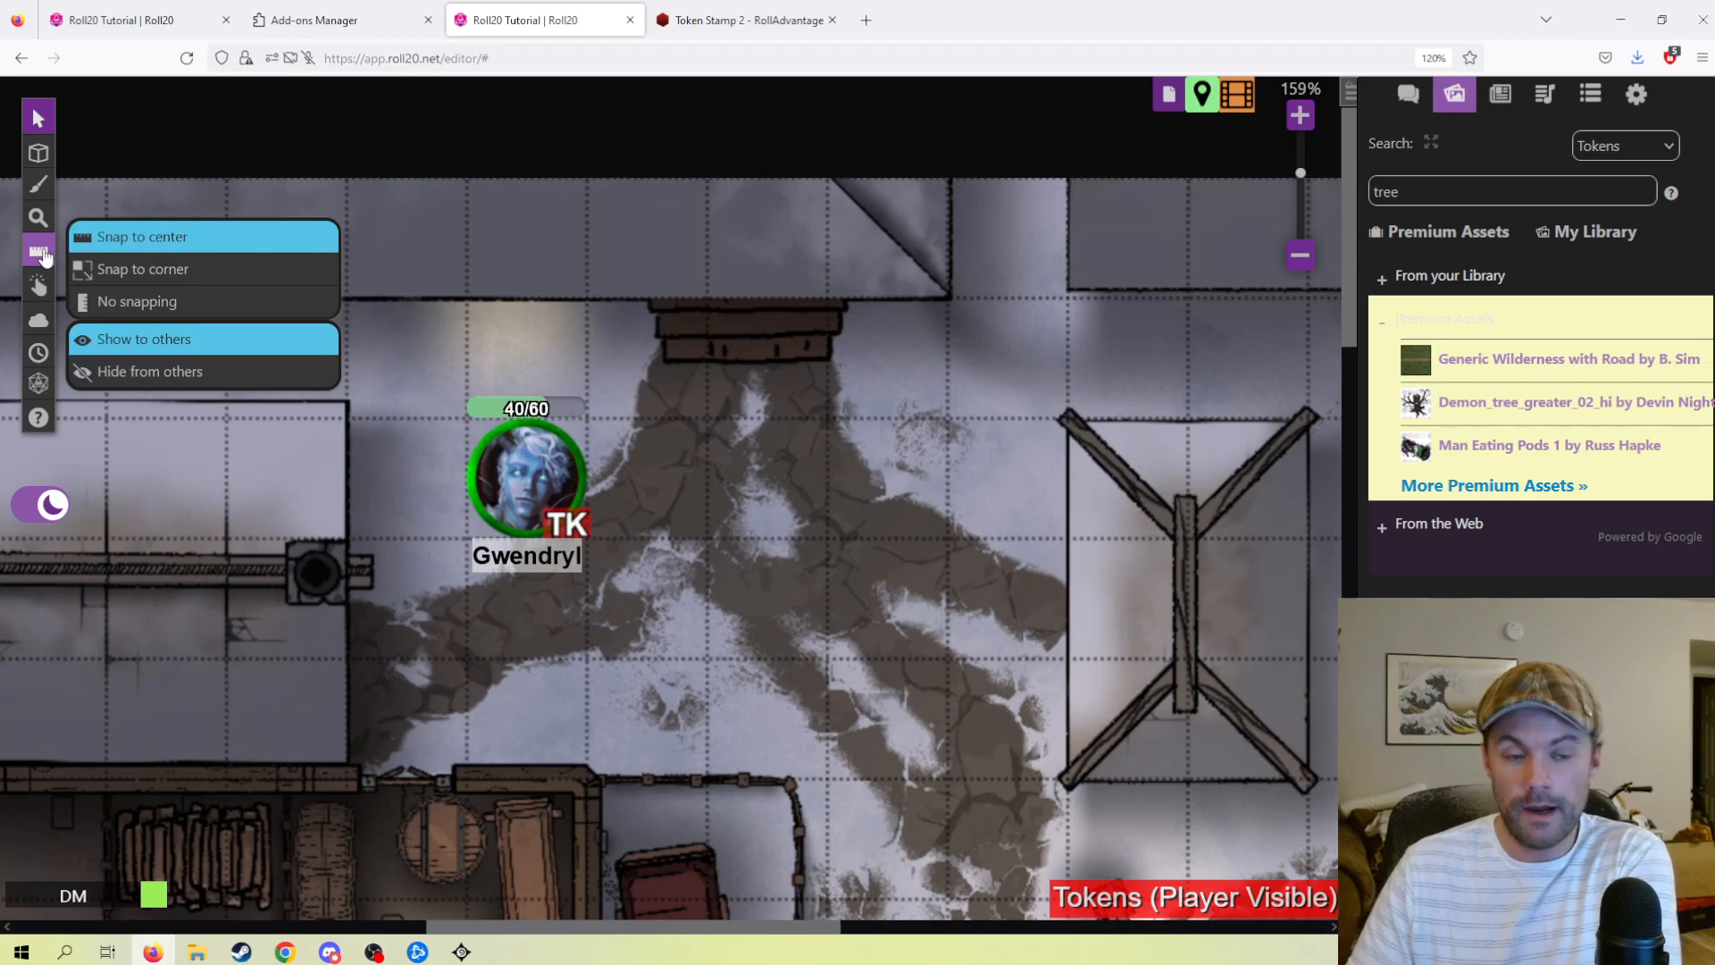
left_click(39, 256)
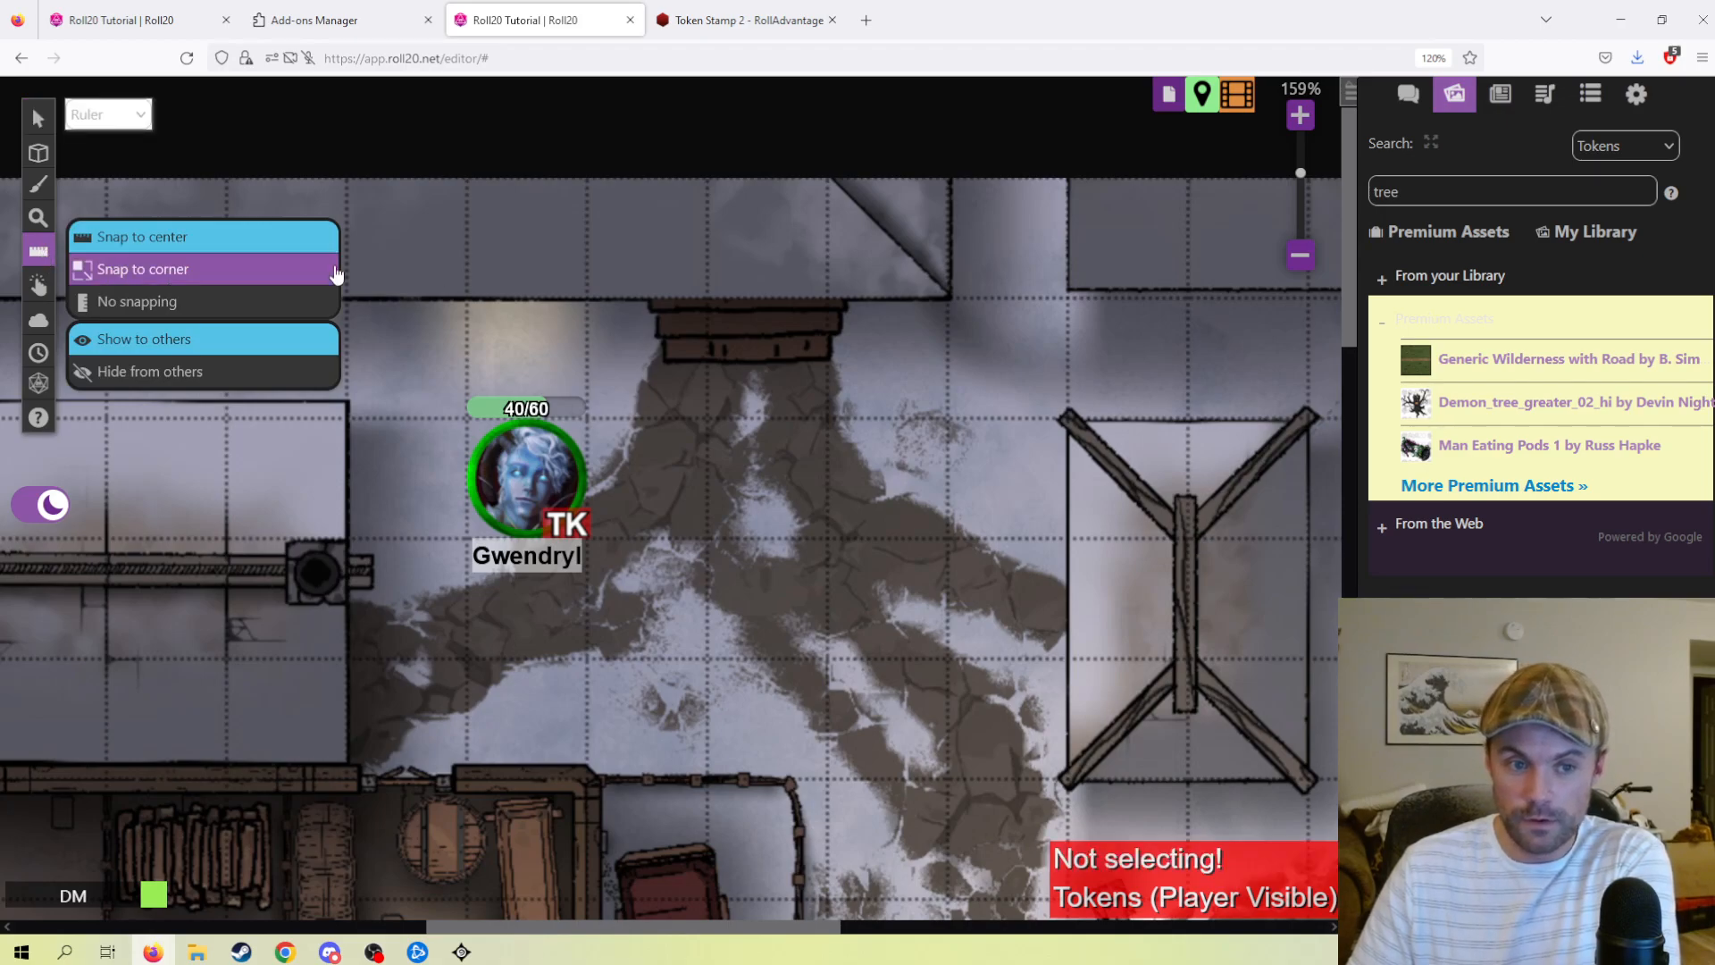
left_click_drag(753, 488, 761, 593)
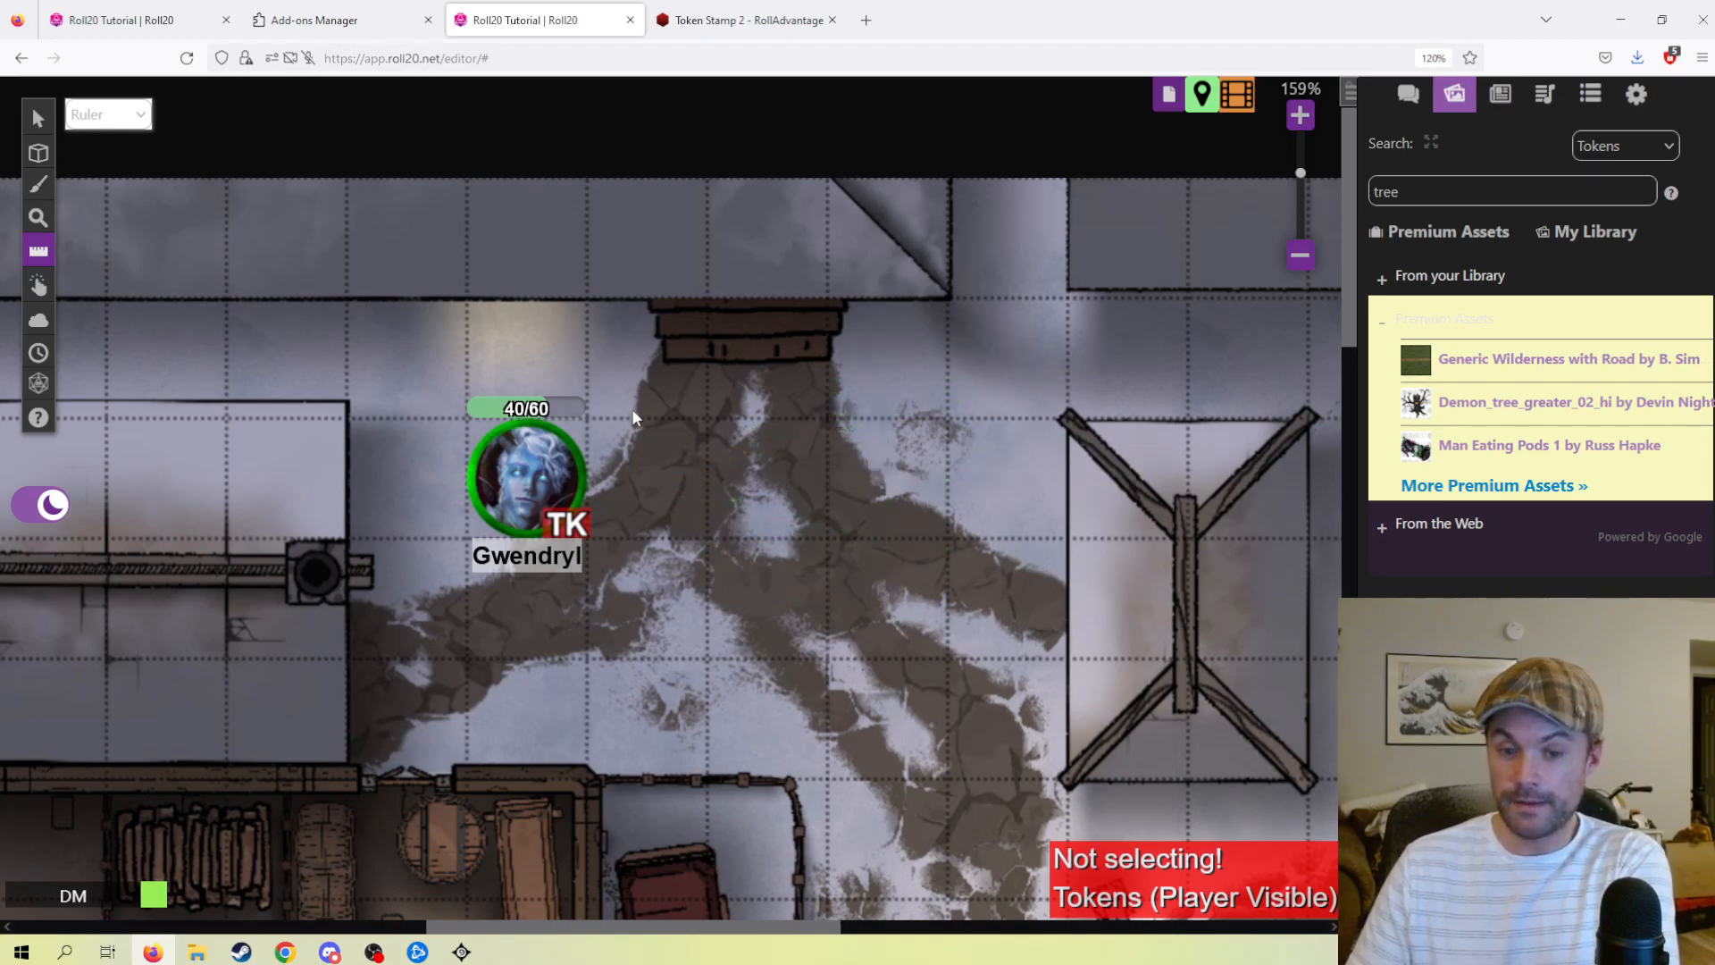
- Return to selecting objects and move the Gwendryl token one cell down on the village map
left_click(47, 124)
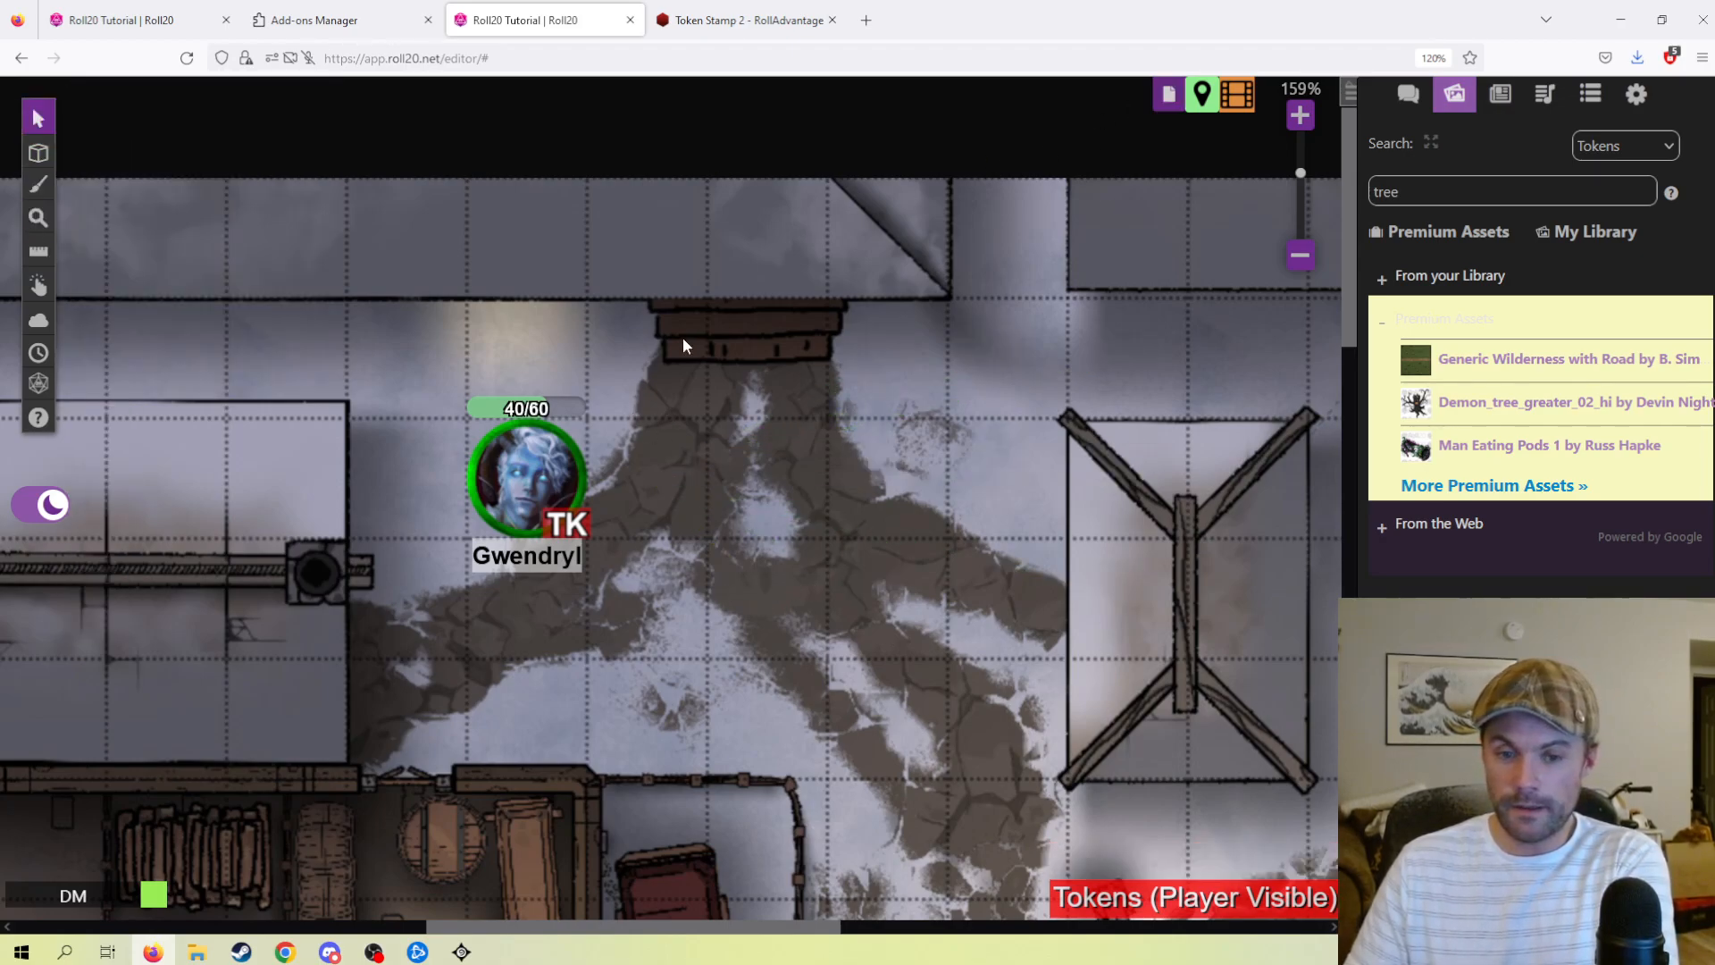
left_click_drag(635, 525, 871, 491)
left_click_drag(788, 451, 785, 556)
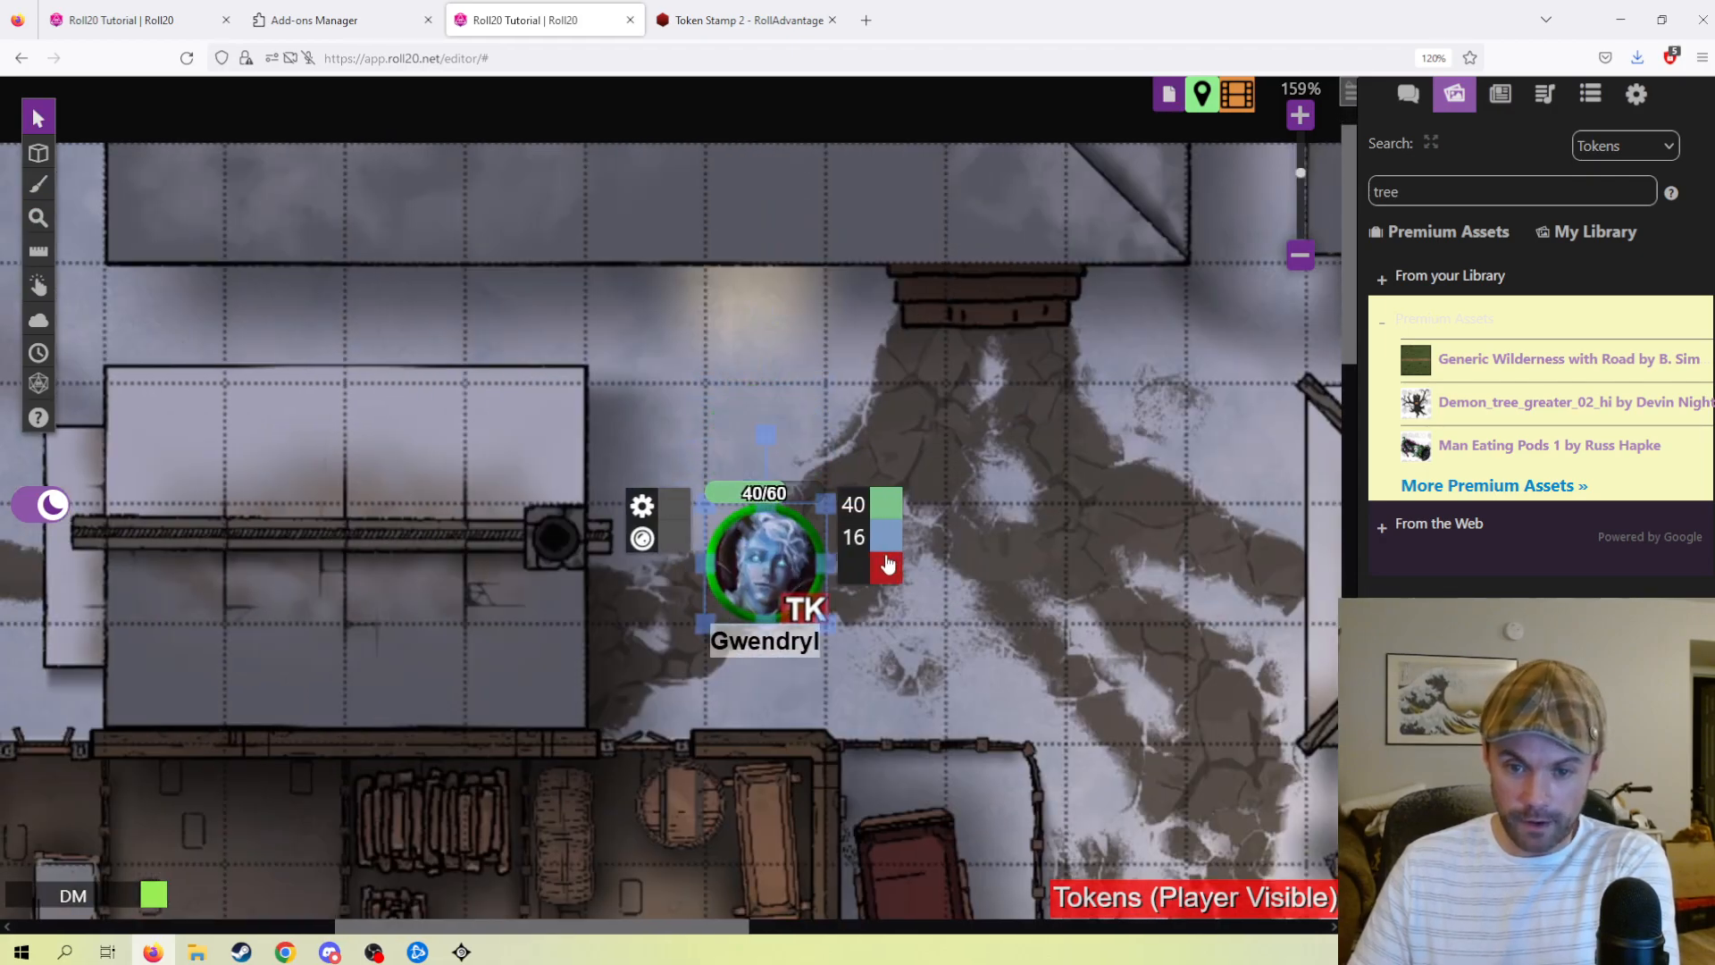
scroll(1047, 636, "down", 3)
scroll(1047, 635, "down", 5)
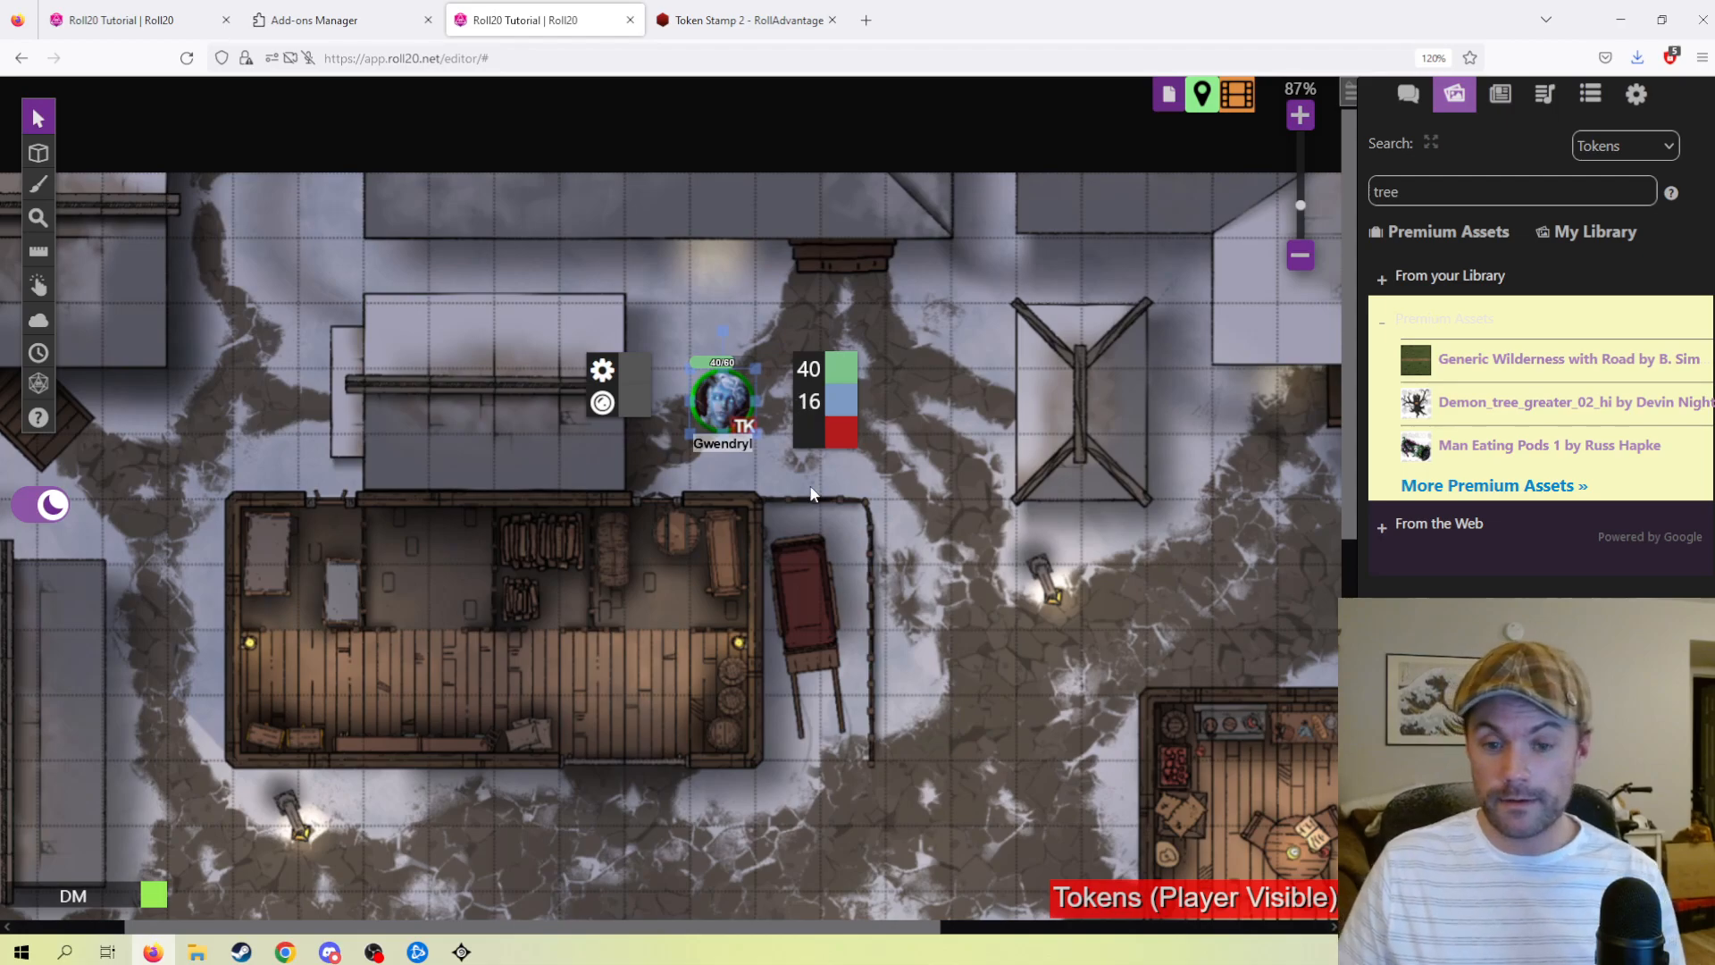
scroll(925, 597, "down", 1)
scroll(757, 468, "down", 1)
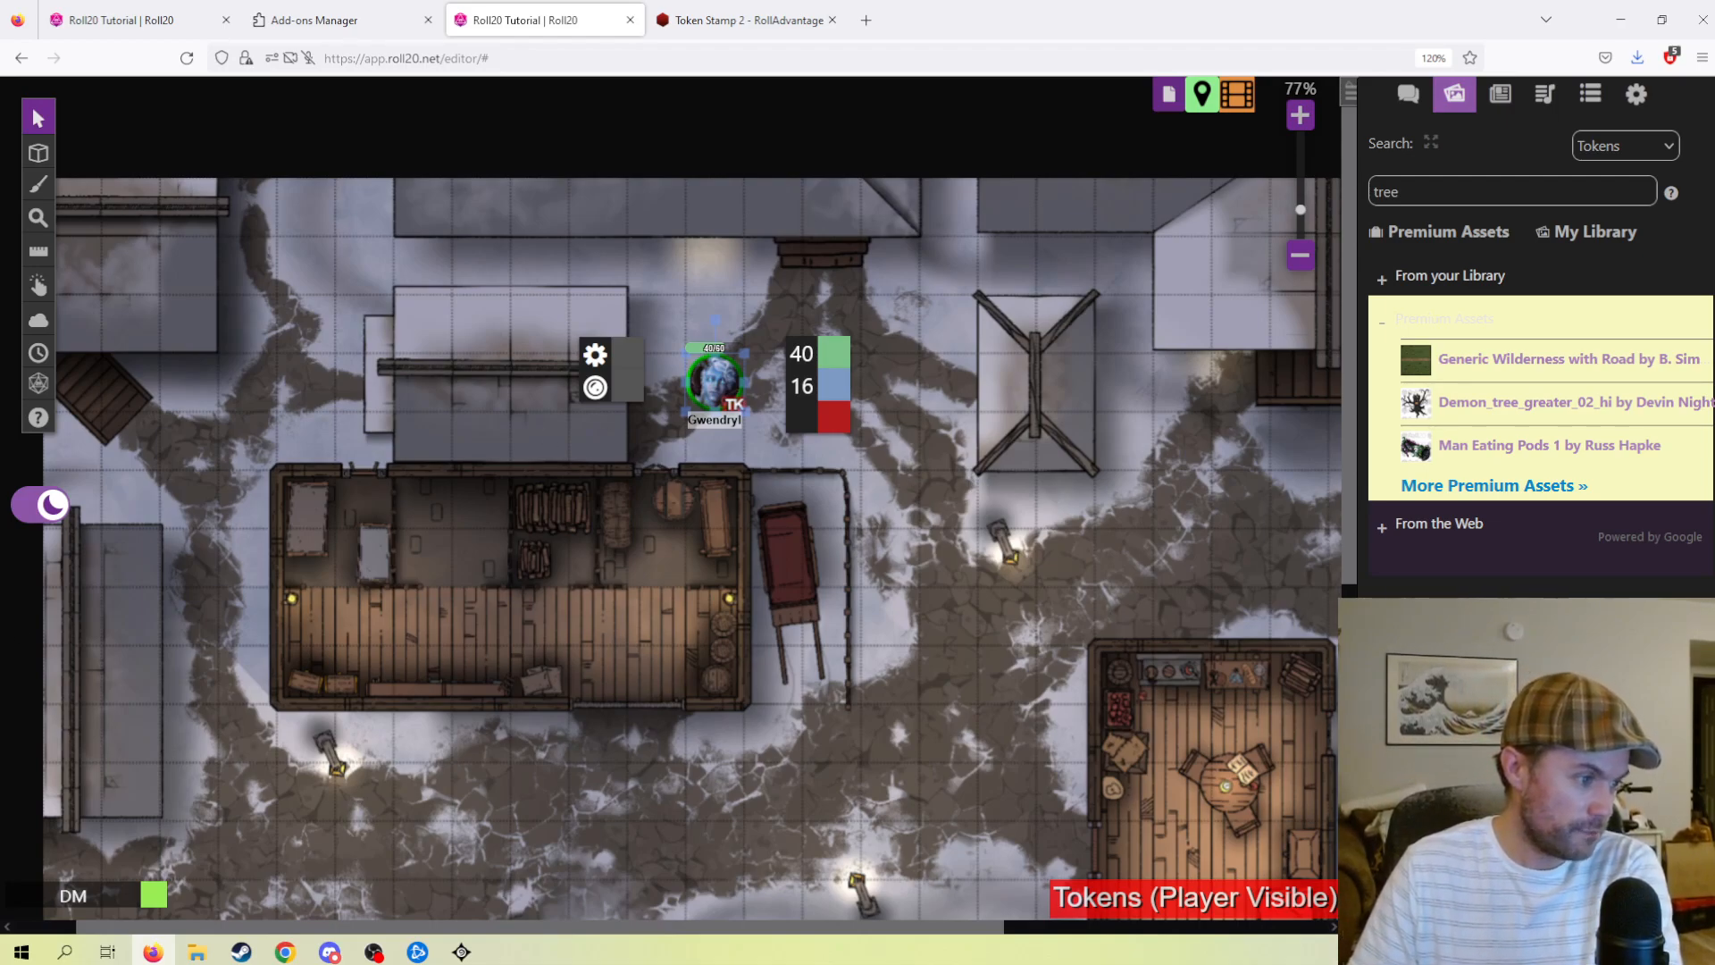
- Open the Map - Non gridded start page and place the snowy road map image in its upper-left corner
left_click(1169, 95)
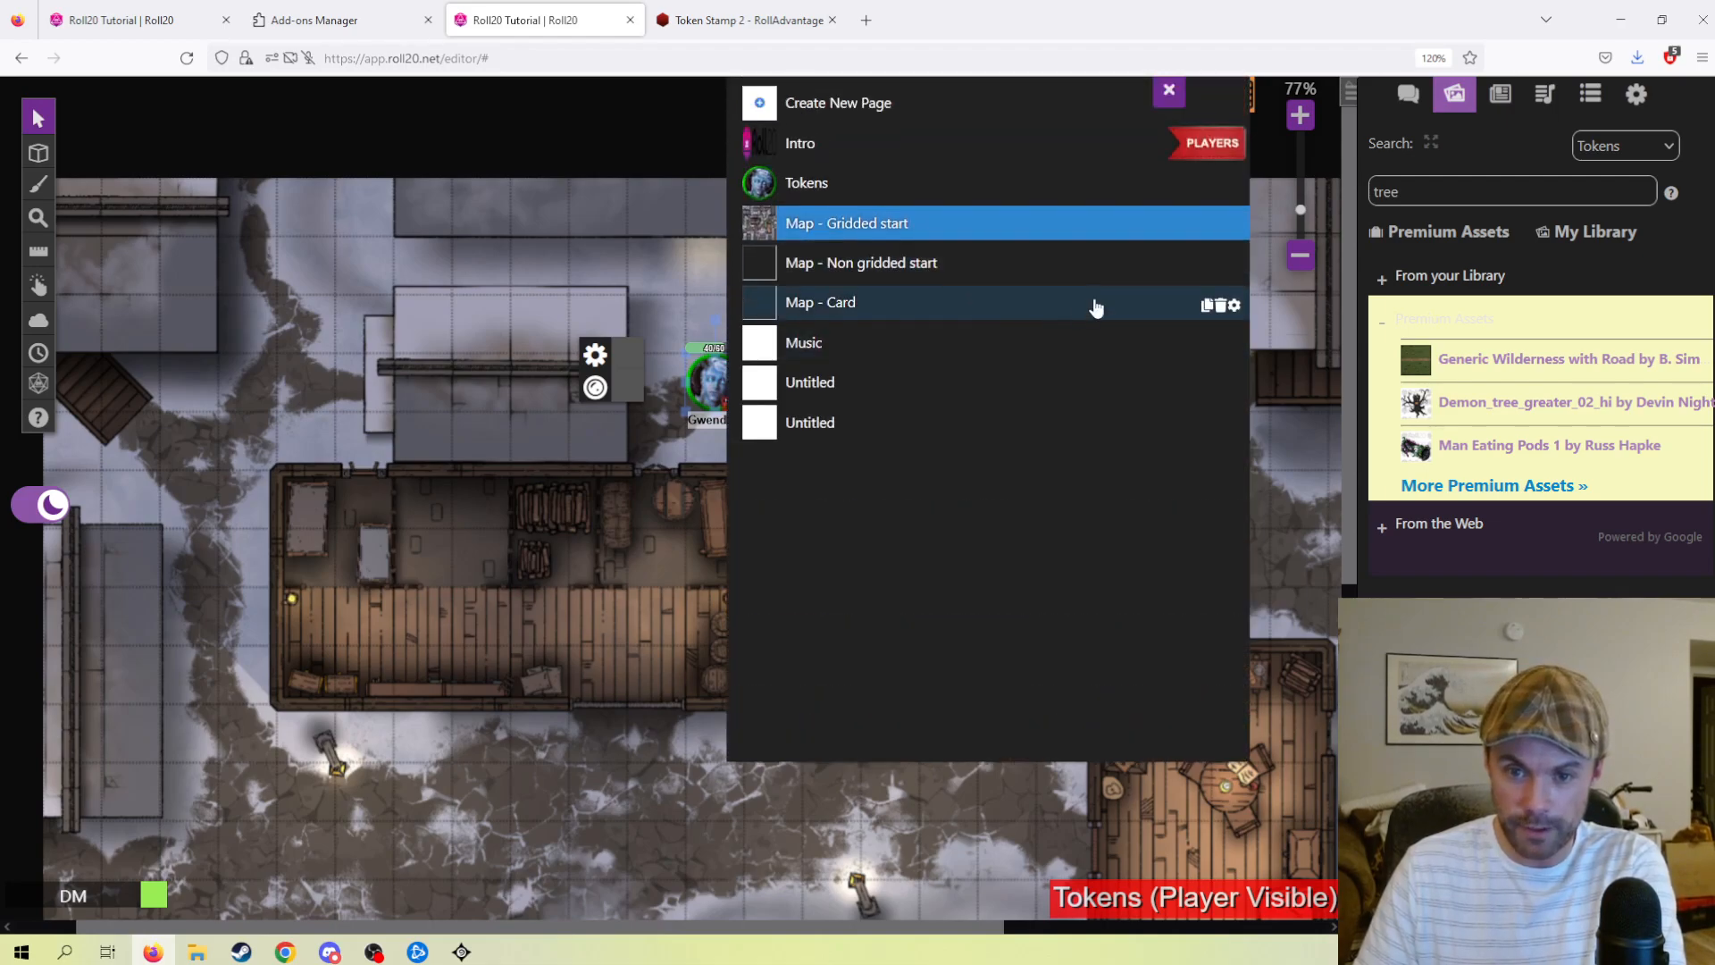
left_click(1080, 266)
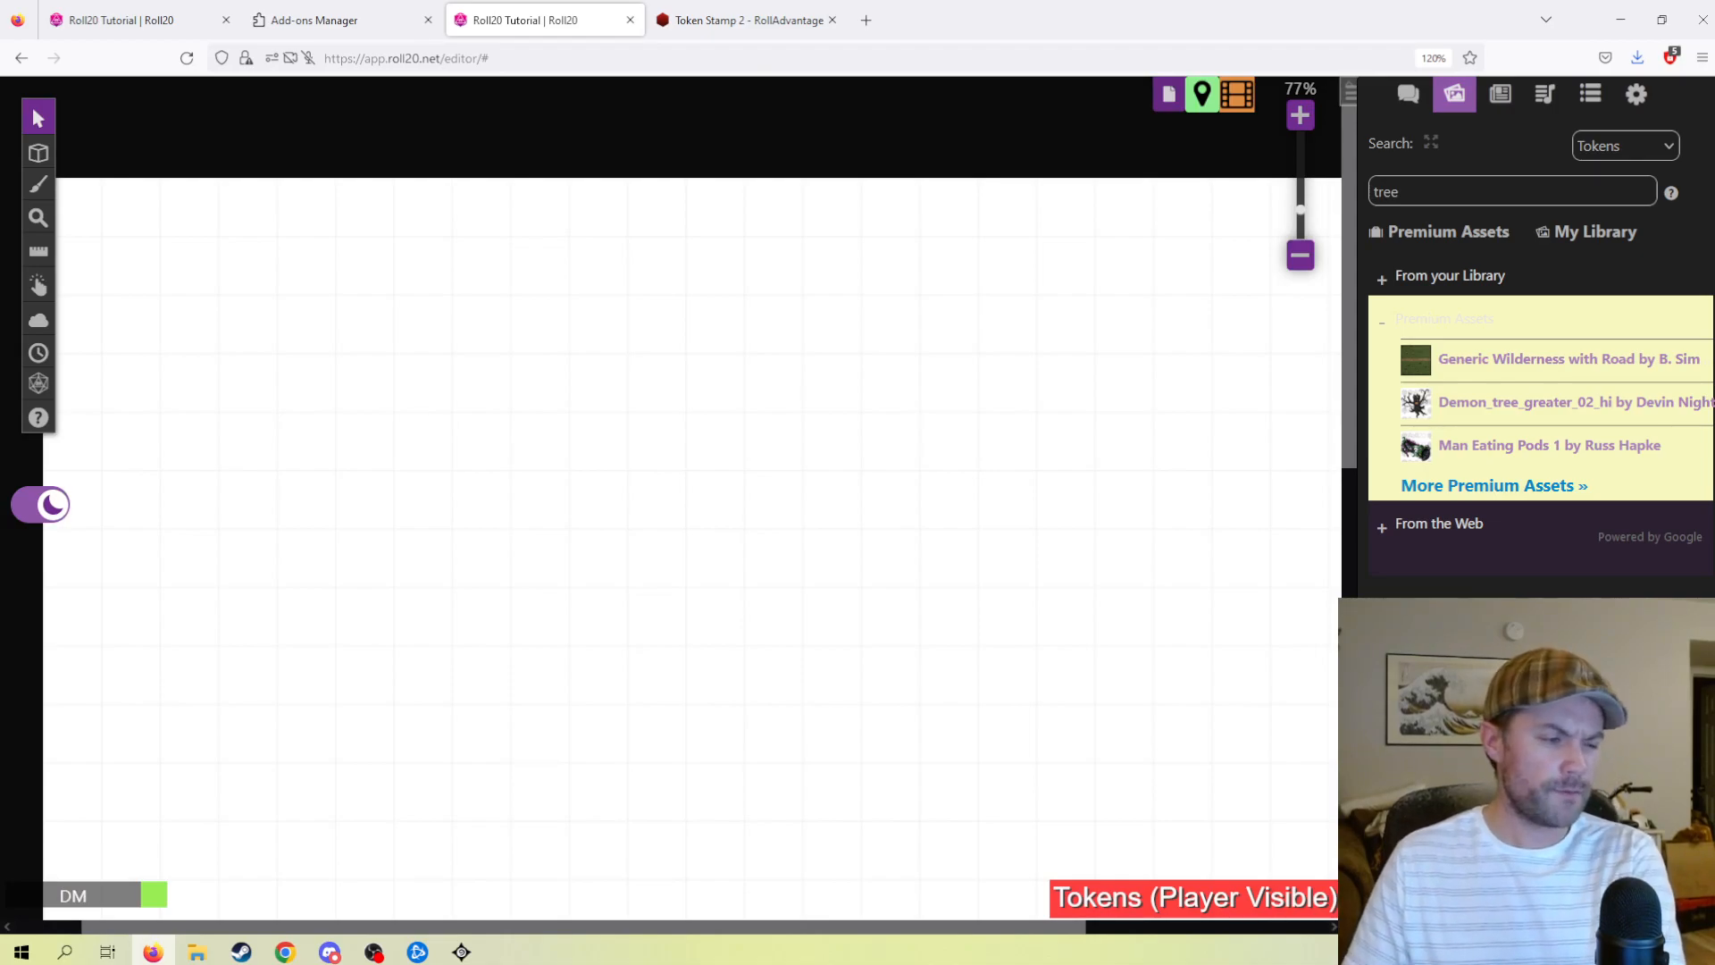
left_click_drag(214, 536, 449, 543)
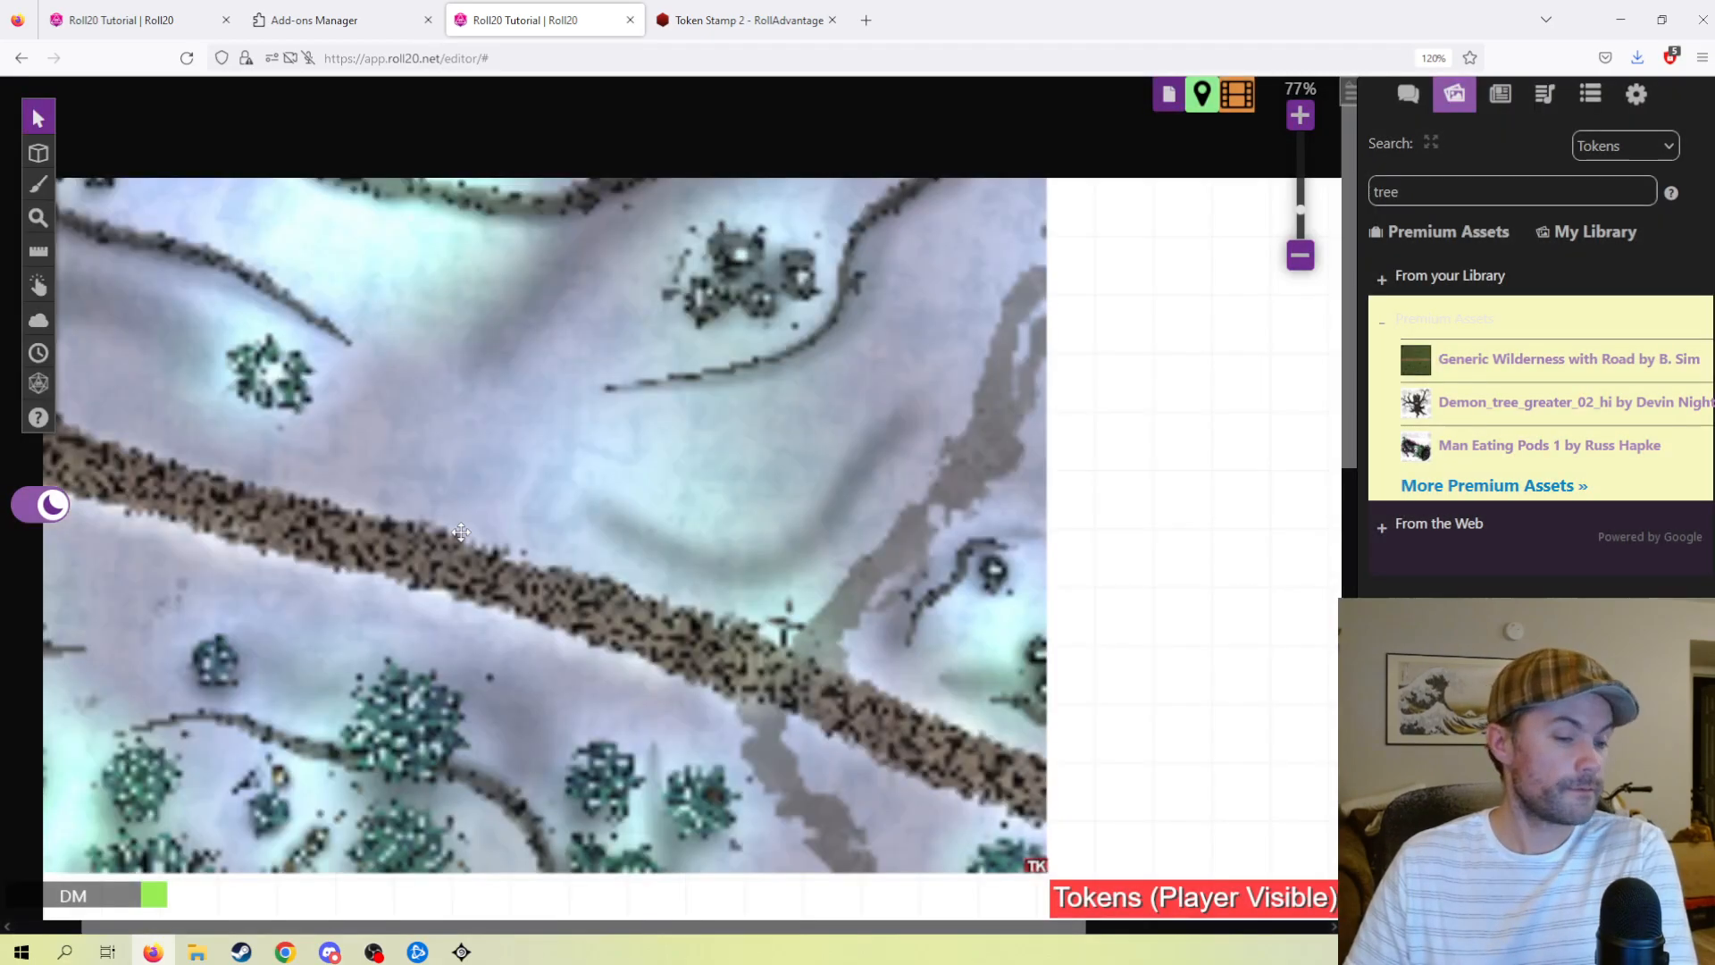
- Reposition the snowy road map image on the page and move it to the Map Layer
scroll(860, 507, "down", 3)
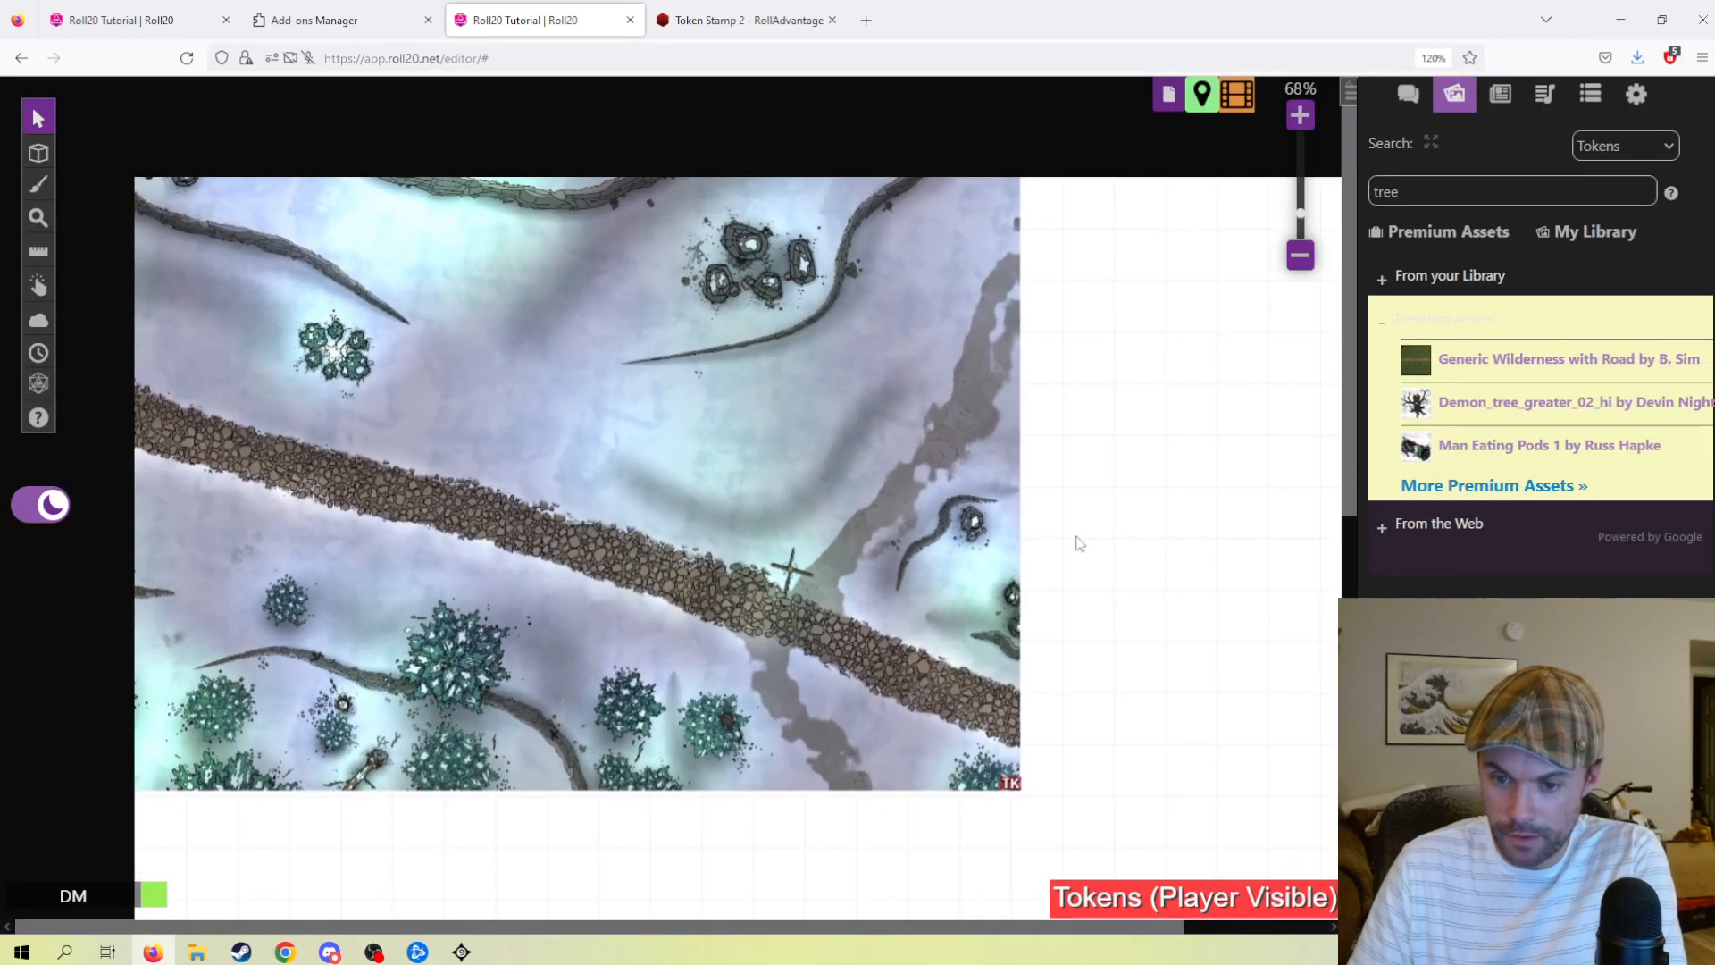
left_click_drag(1080, 544, 896, 455)
left_click_drag(737, 443, 880, 447)
left_click_drag(715, 394, 930, 547)
right_click(809, 417)
mouse_move(853, 375)
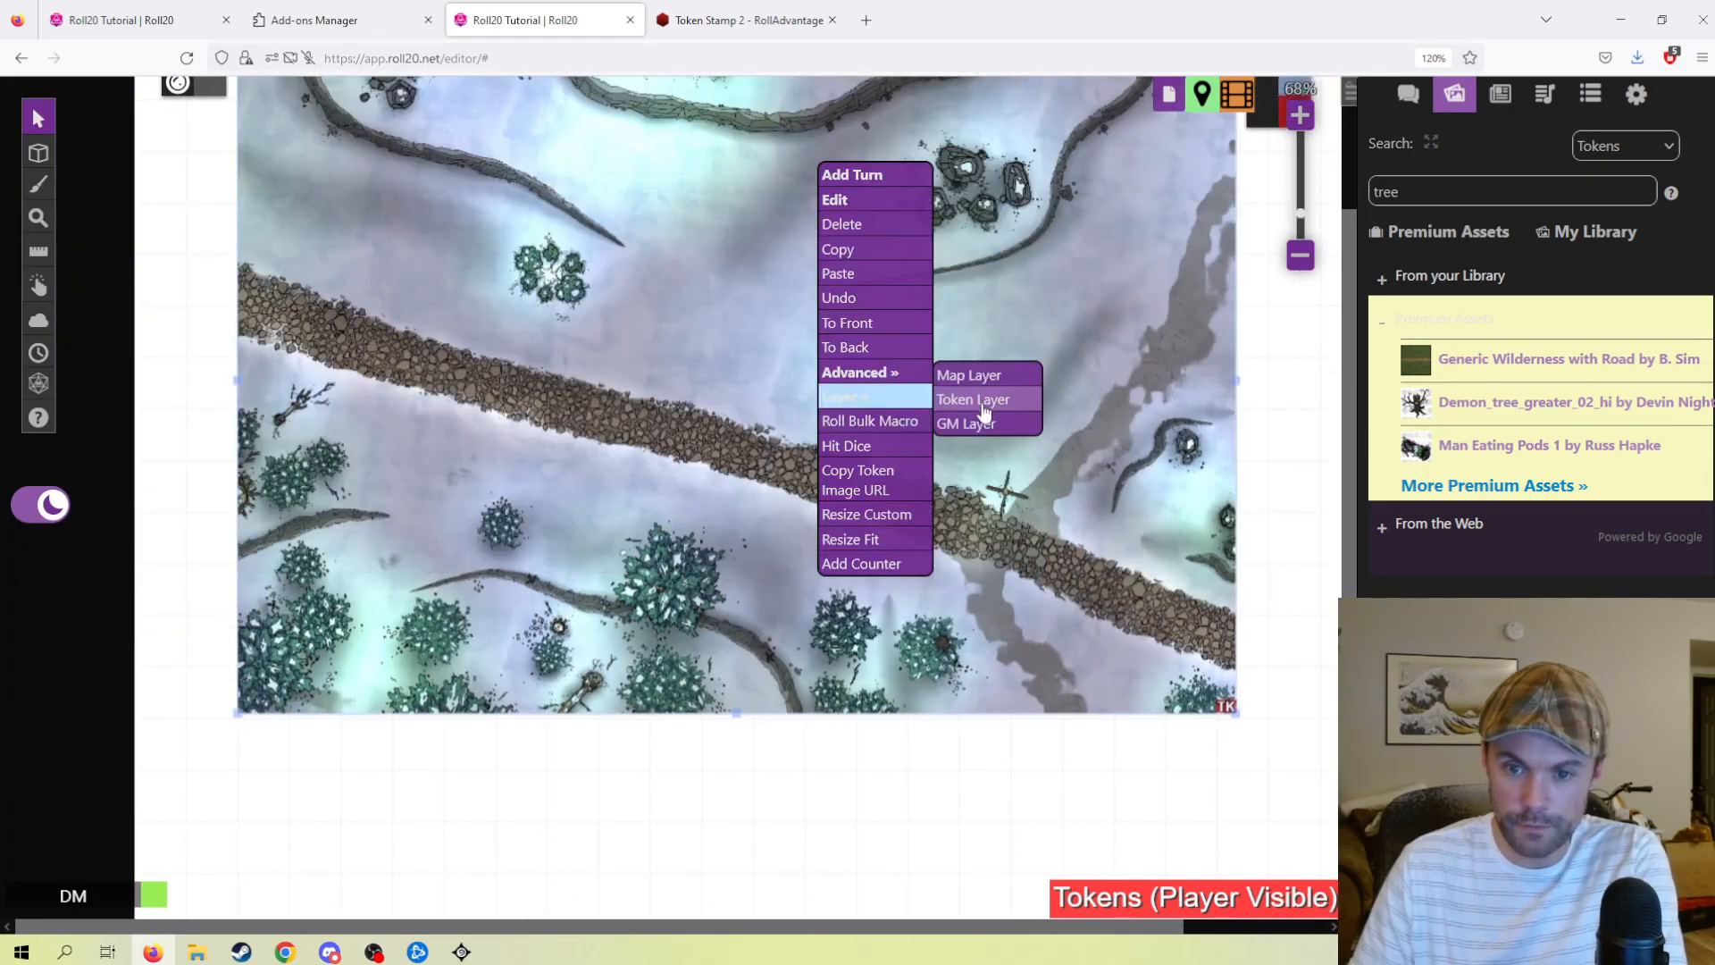
left_click(950, 371)
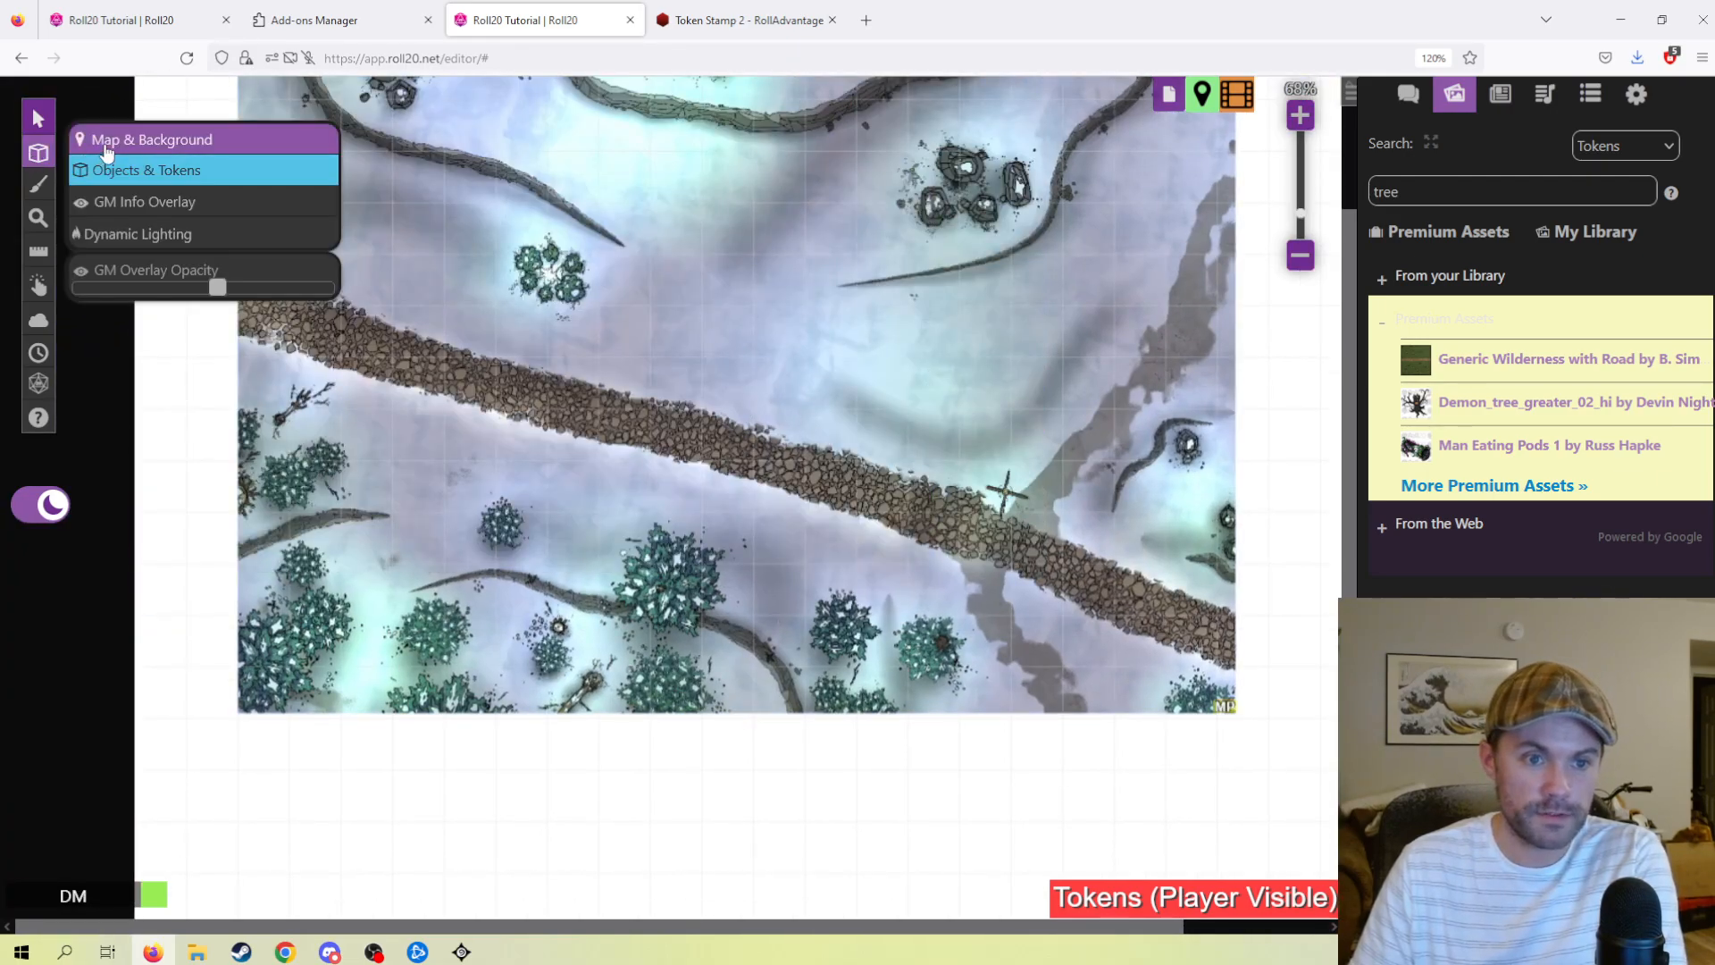
- Switch to the Map & Background layer and enlarge the snowy road map from its lower-right corner to fill the page's width
left_click(143, 140)
scroll(559, 215, "up", 3)
scroll(506, 356, "down", 5)
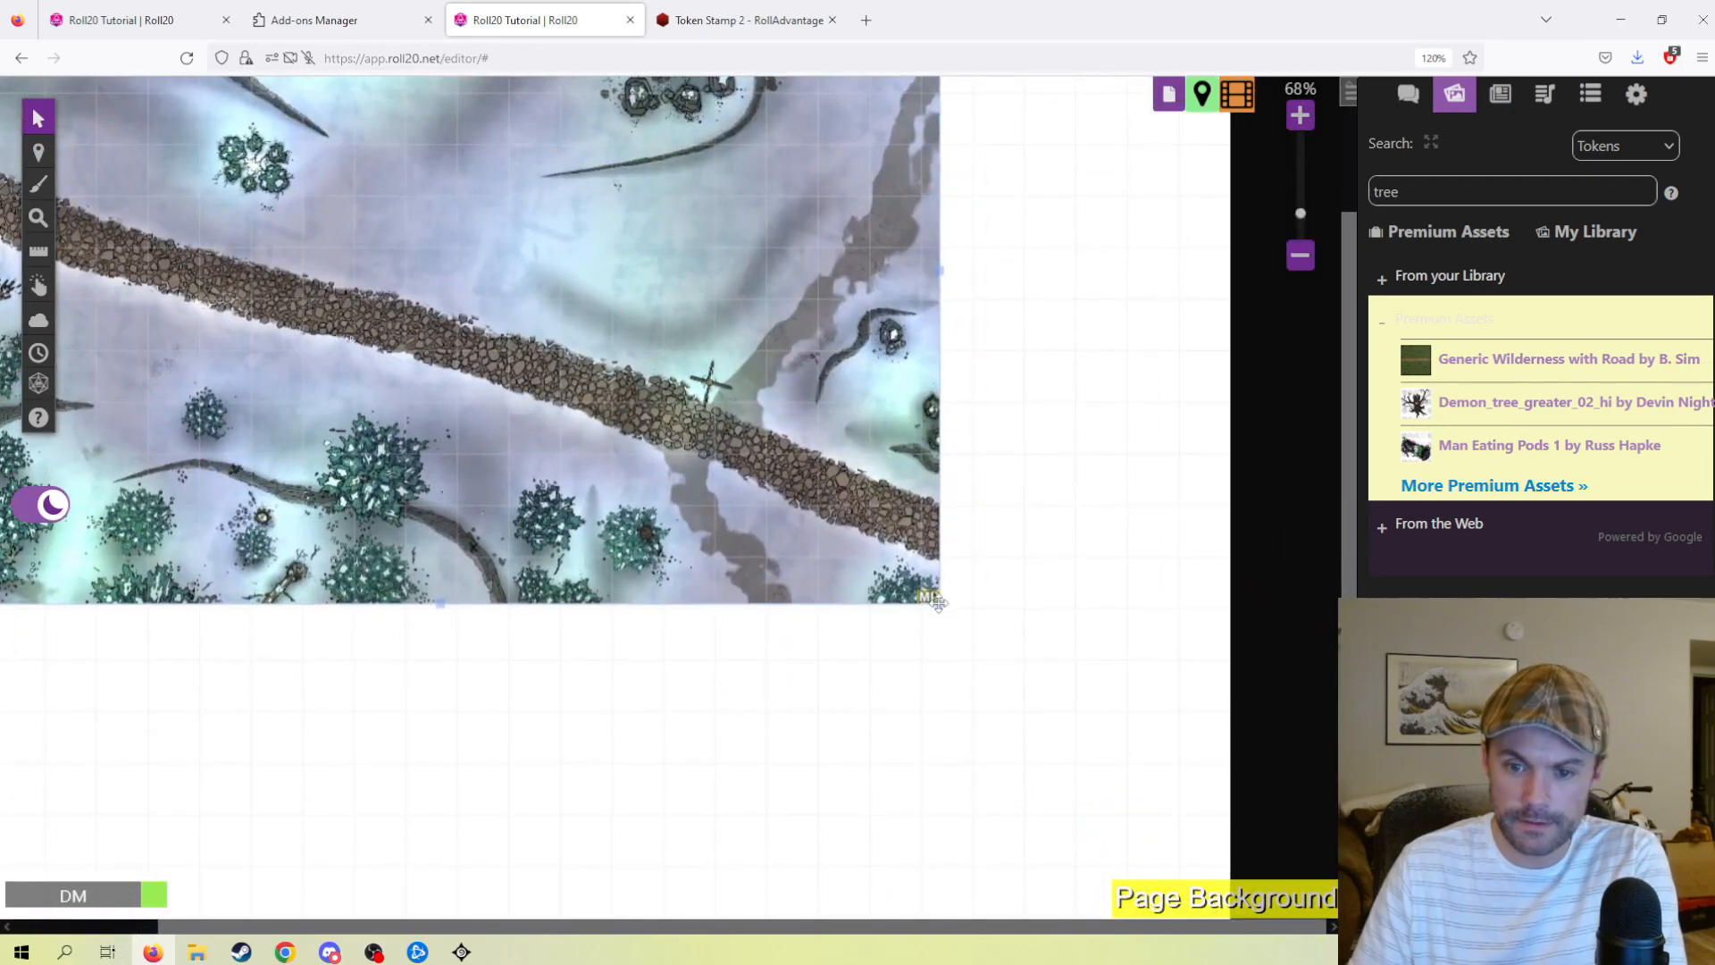
left_click_drag(945, 611, 1231, 814)
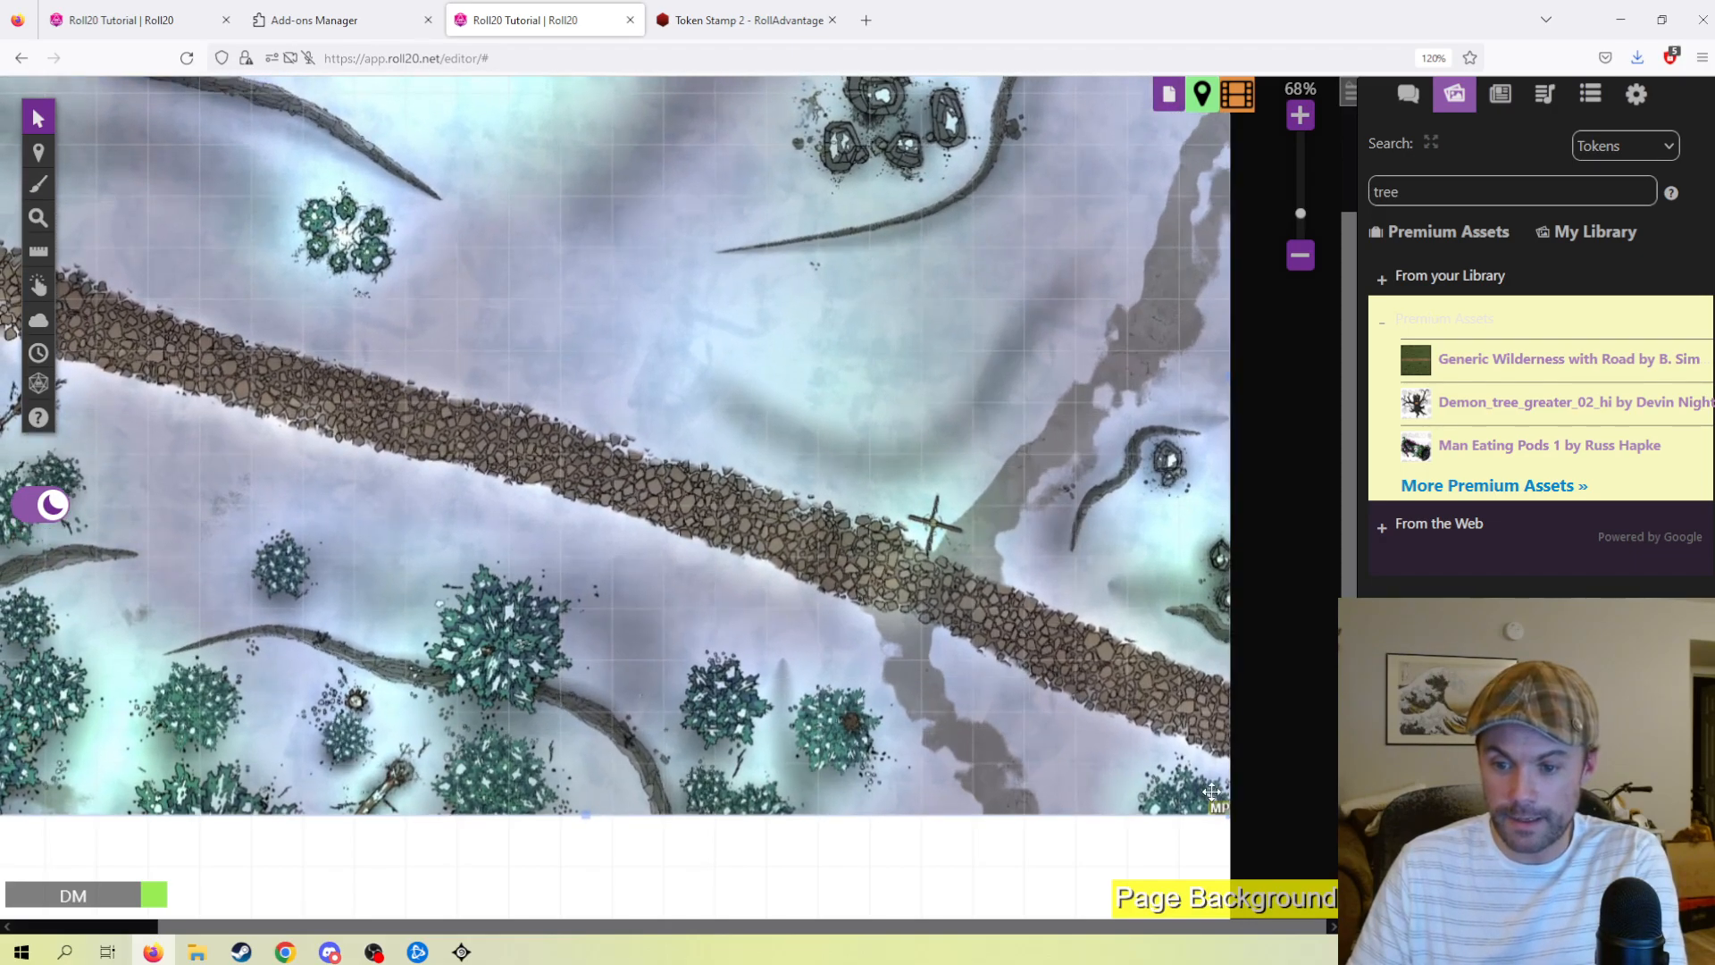
scroll(622, 453, "up", 3)
scroll(623, 454, "down", 3)
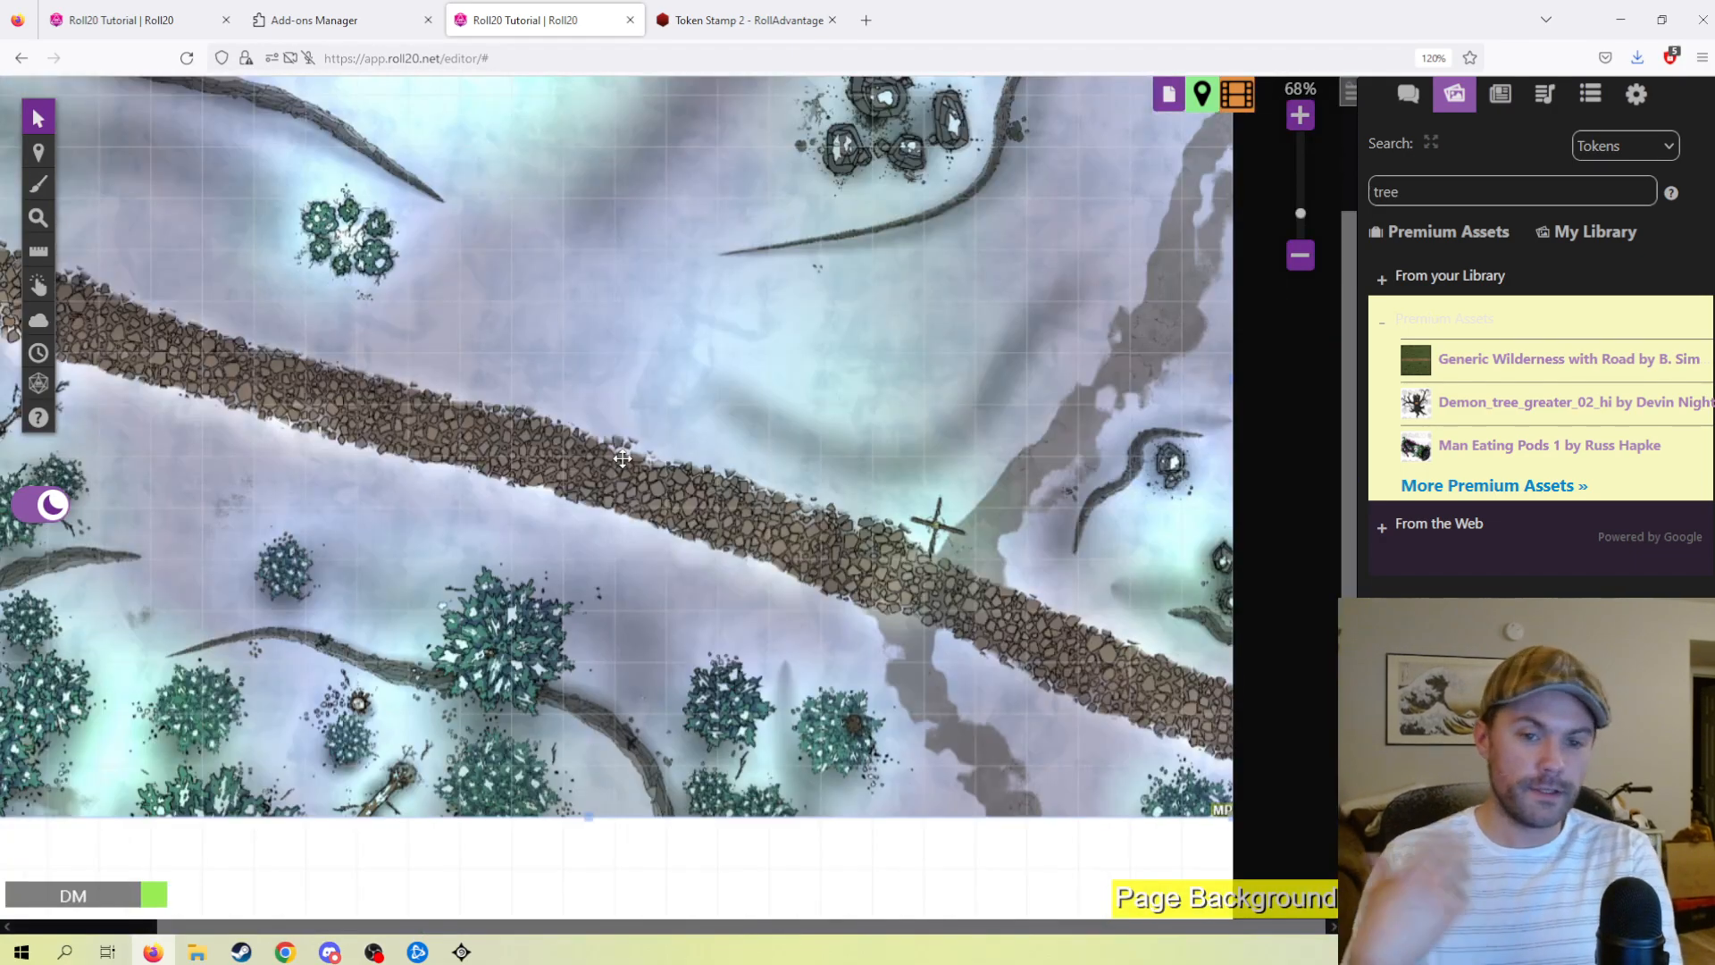
- Check the enlarged map against the page grid and measure across the stone road with the Ruler, returning to object selection
scroll(622, 457, "down", 2)
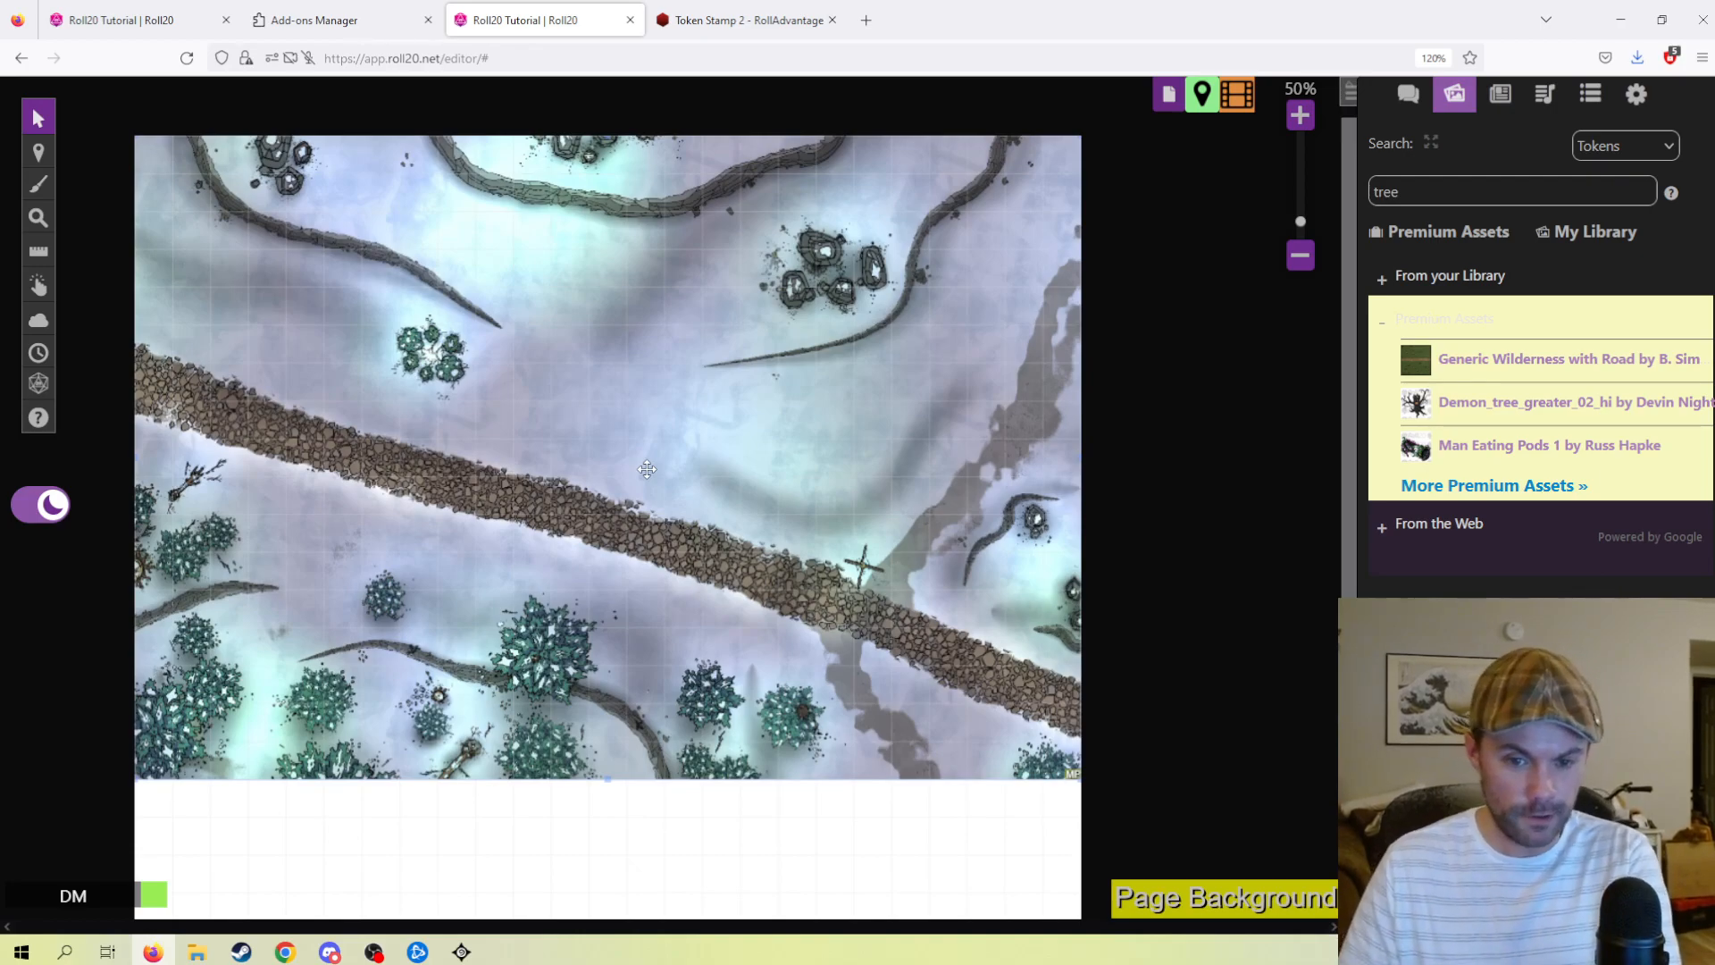
scroll(724, 535, "up", 1)
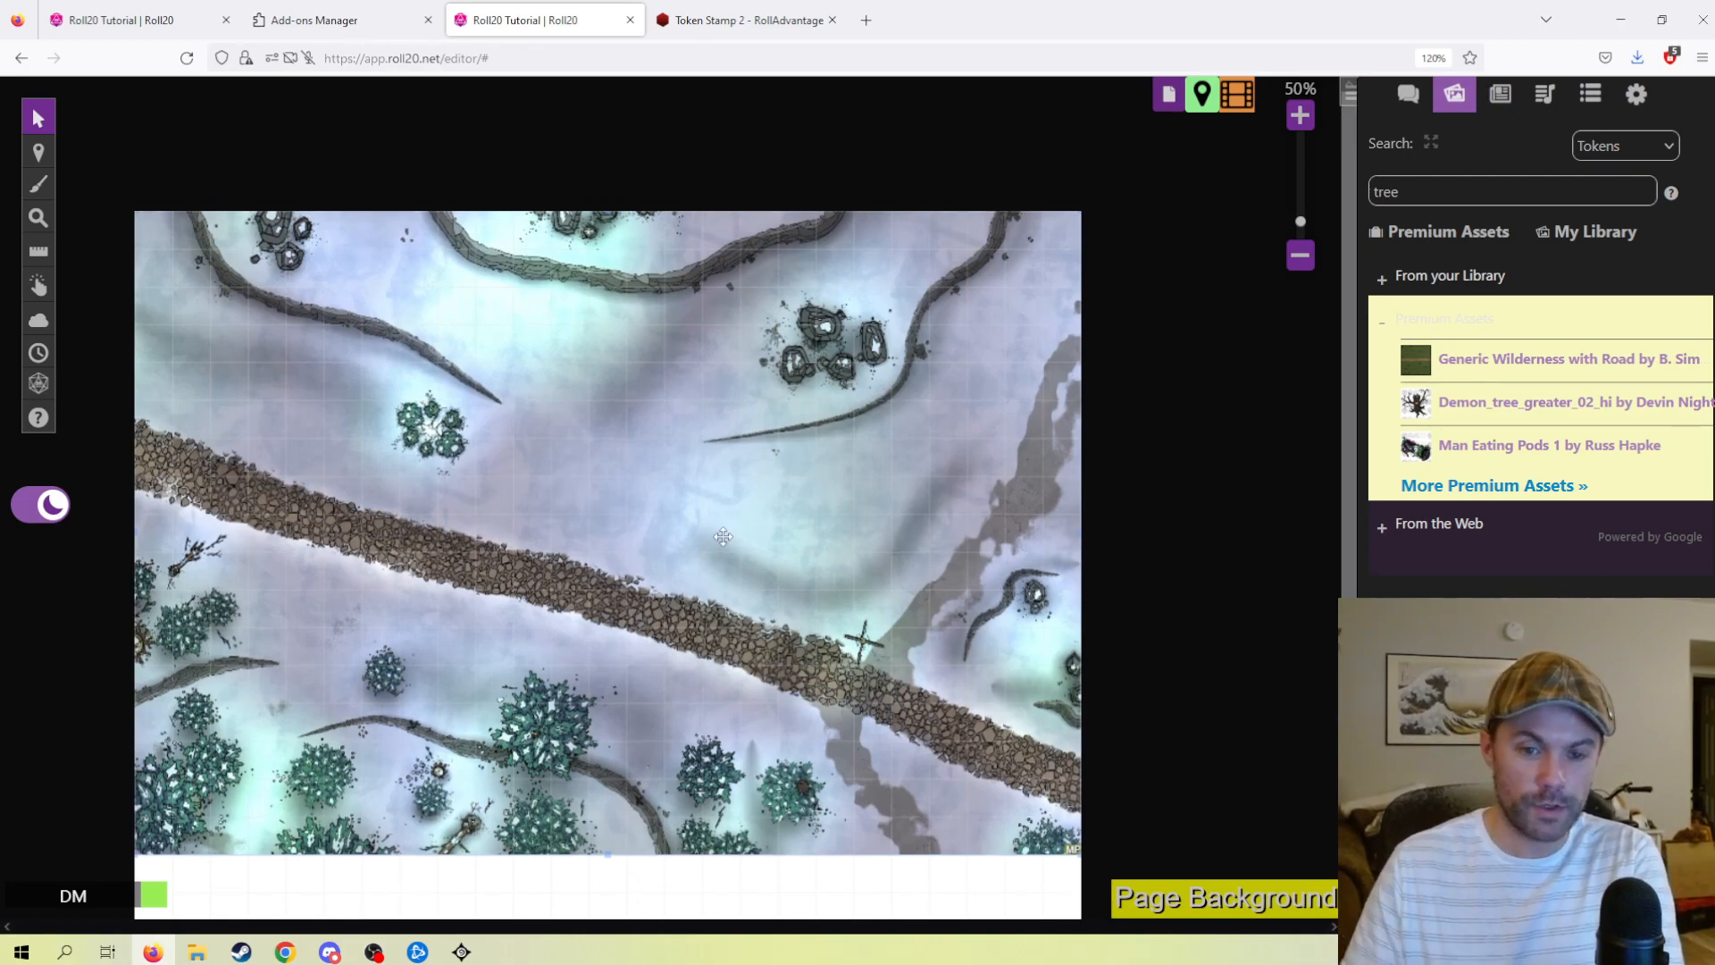
scroll(692, 536, "down", 2)
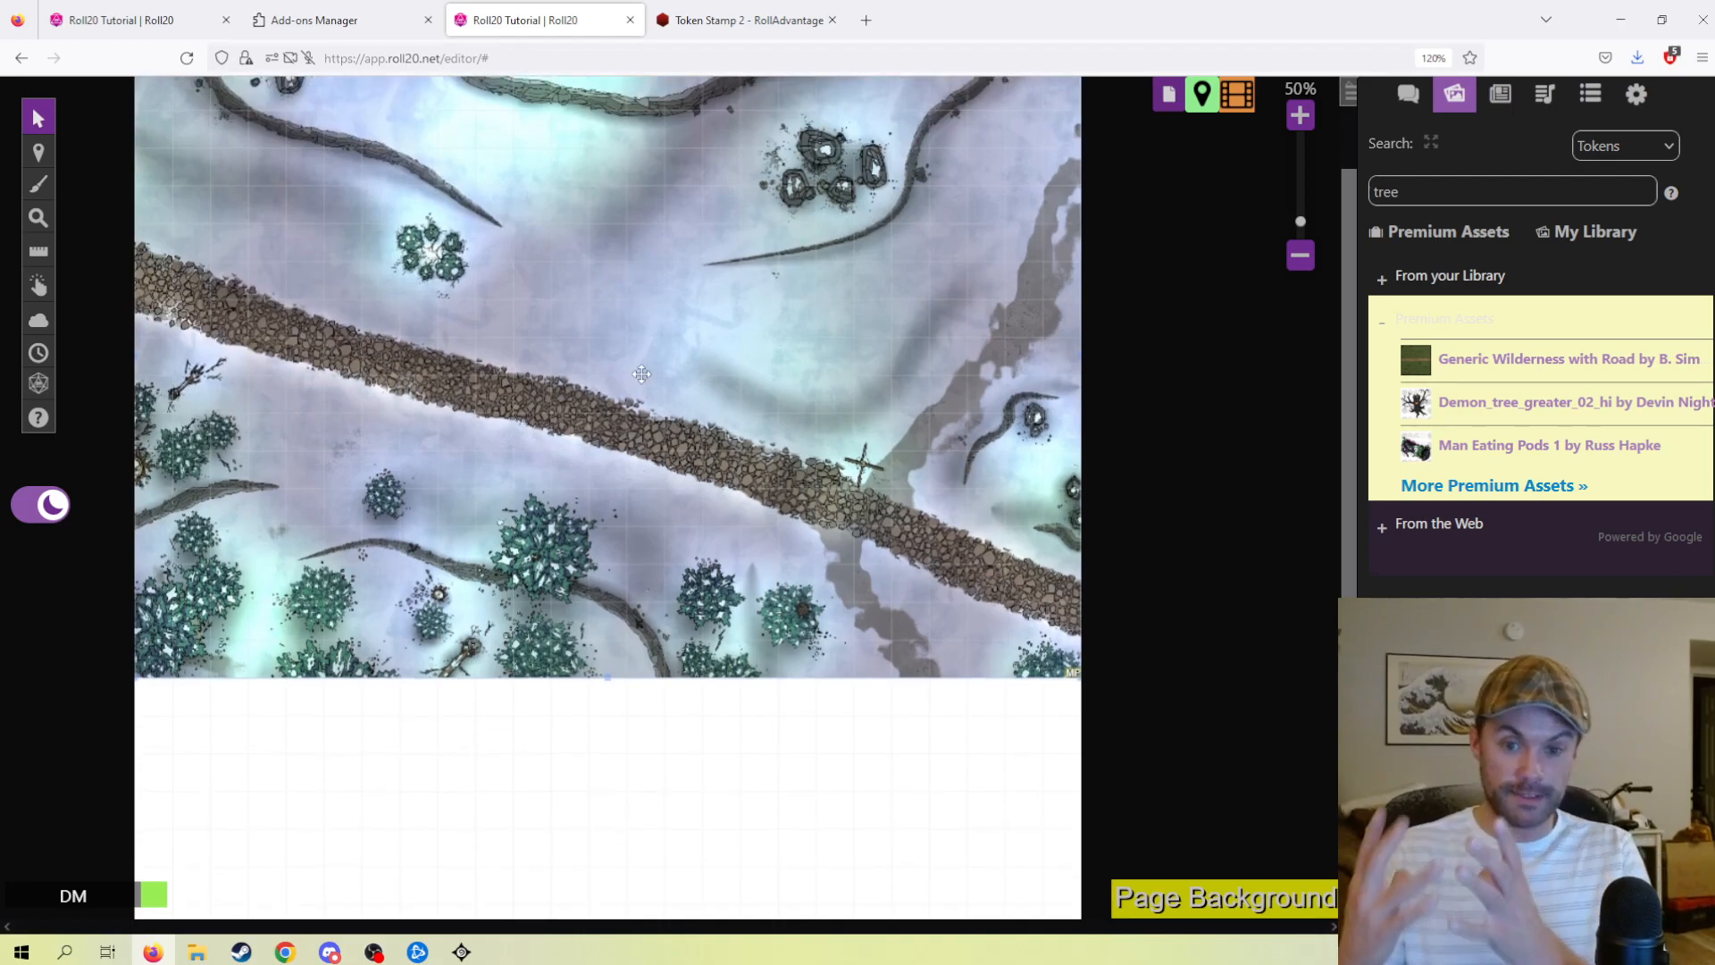
scroll(638, 491, "up", 1)
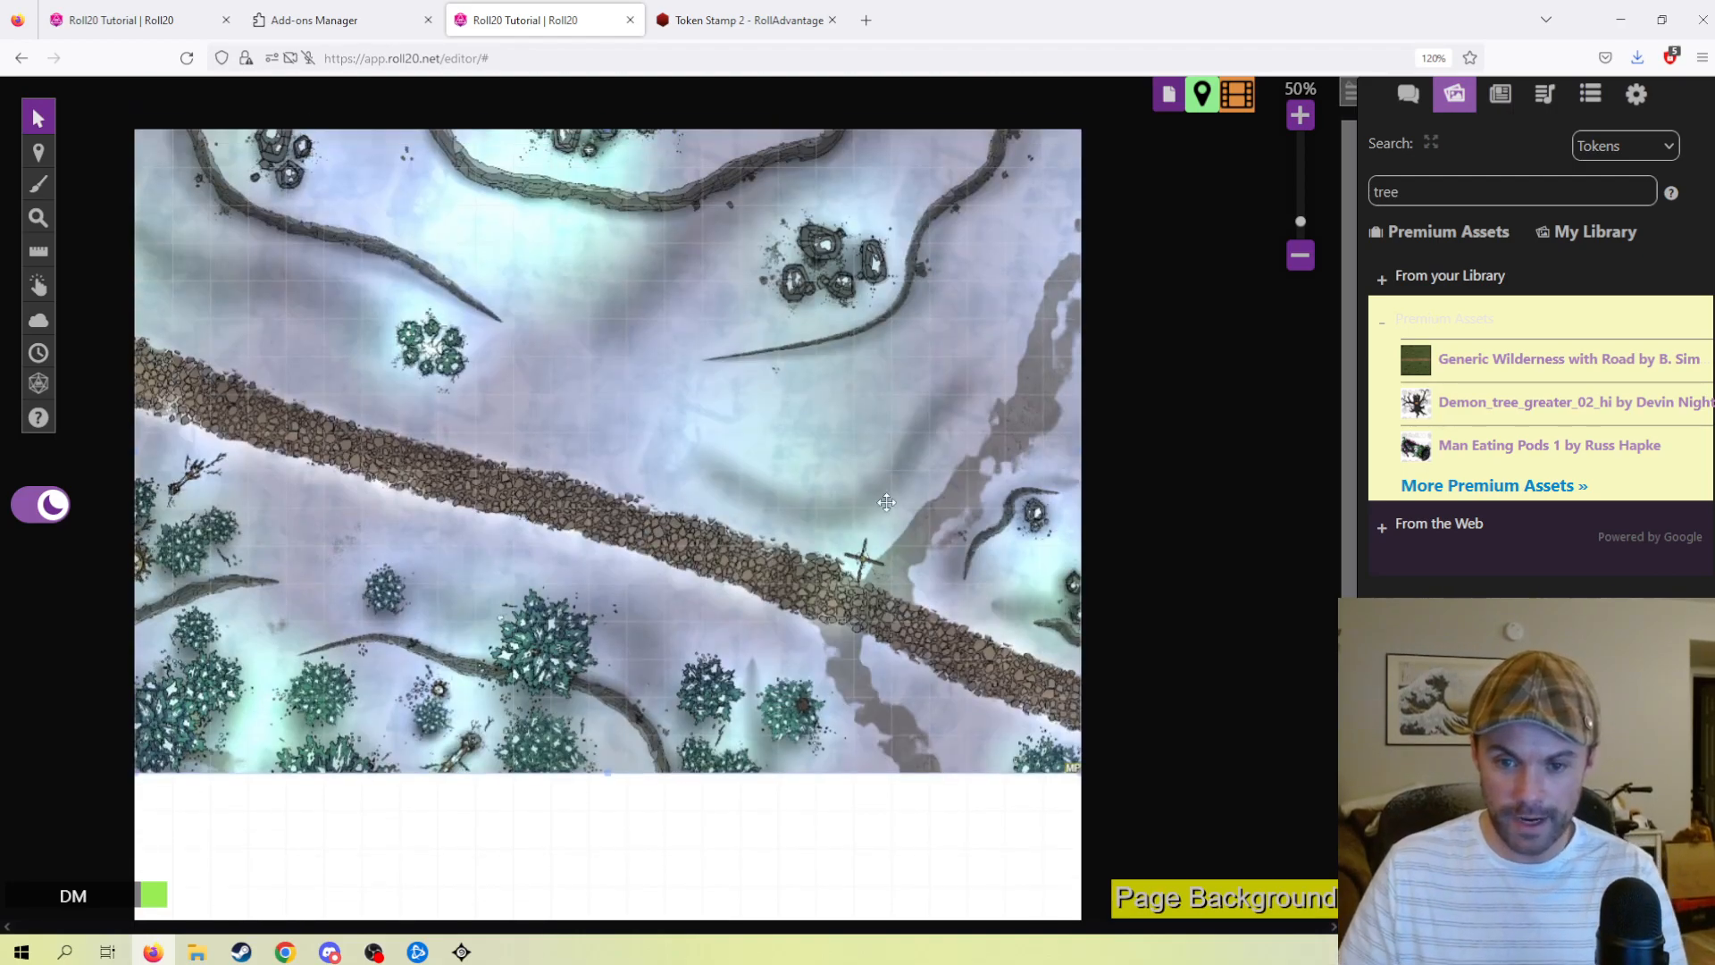
scroll(713, 481, "up", 5)
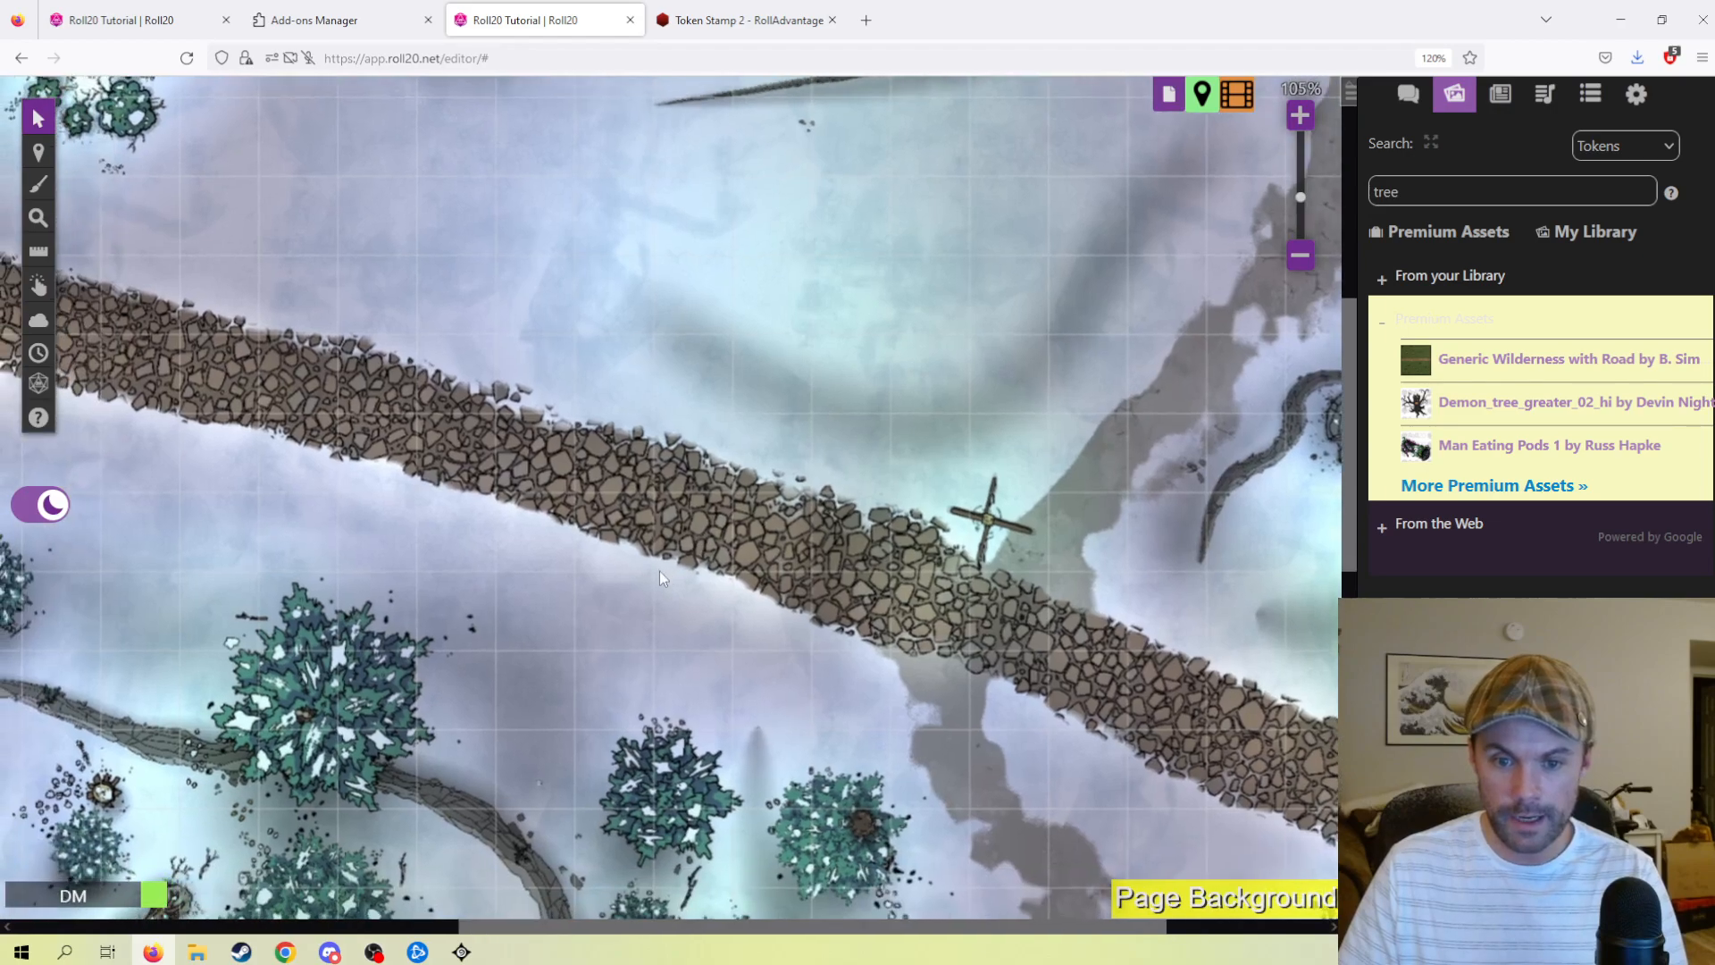
left_click(39, 251)
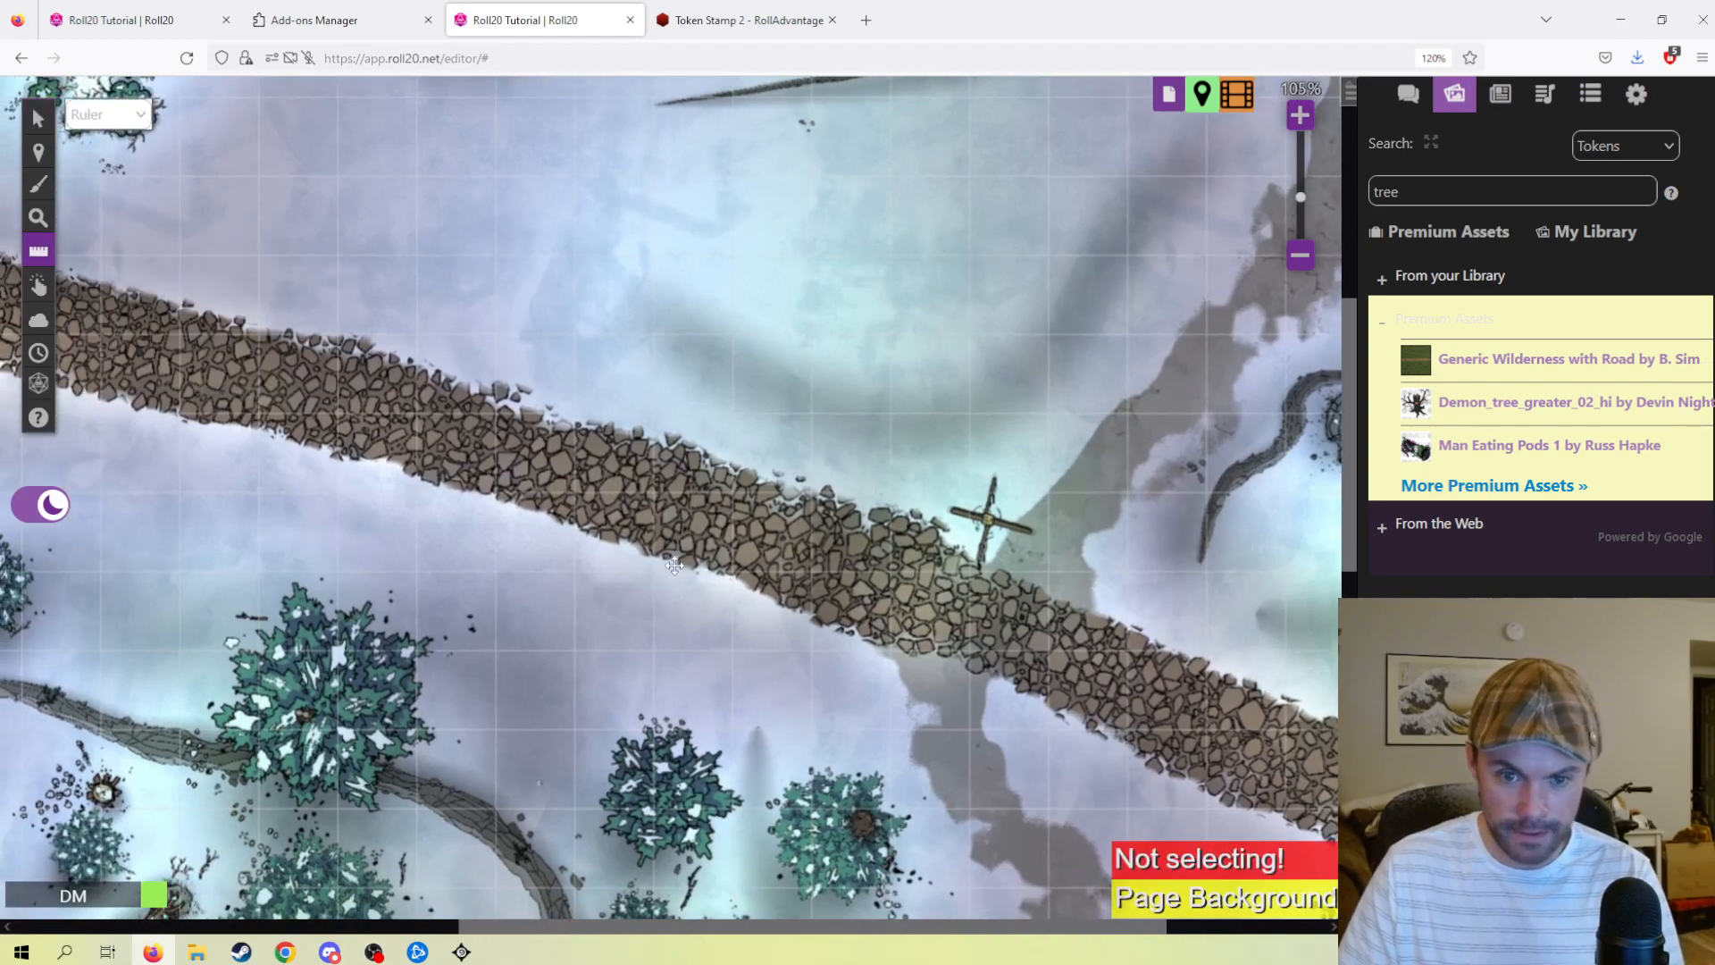
left_click_drag(658, 557, 719, 458)
left_click(39, 117)
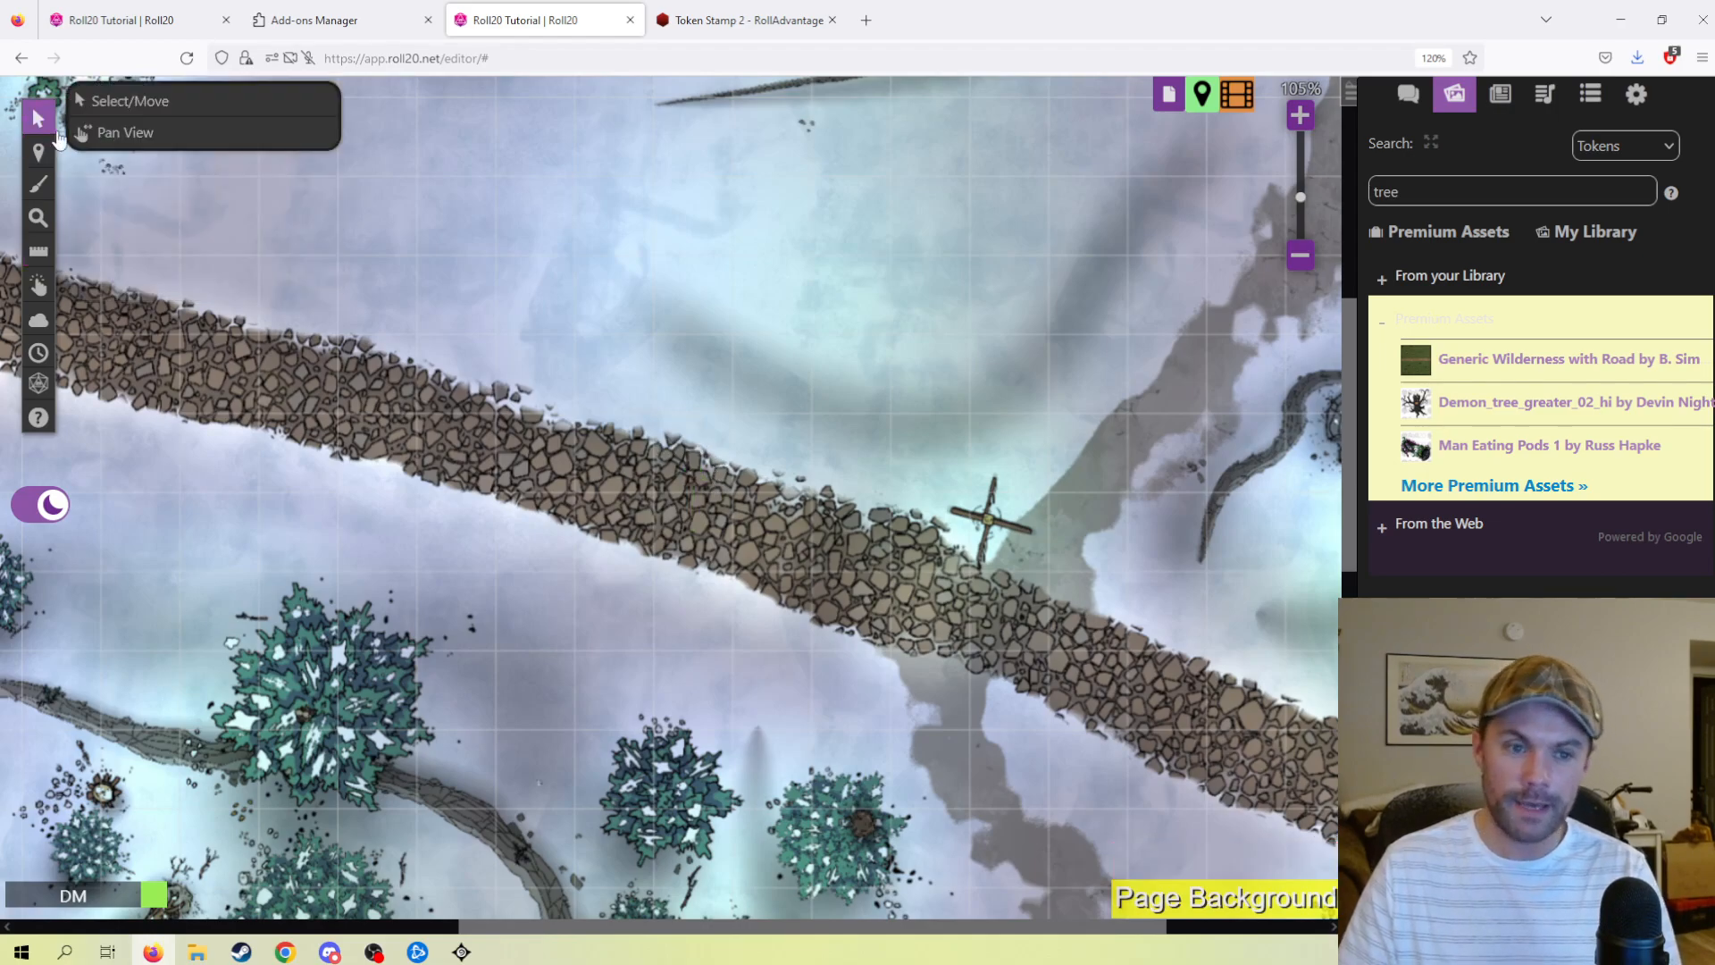
- Reduce the height of the Map - Non gridded start page to 17 cells and save its settings
scroll(933, 489, "down", 4)
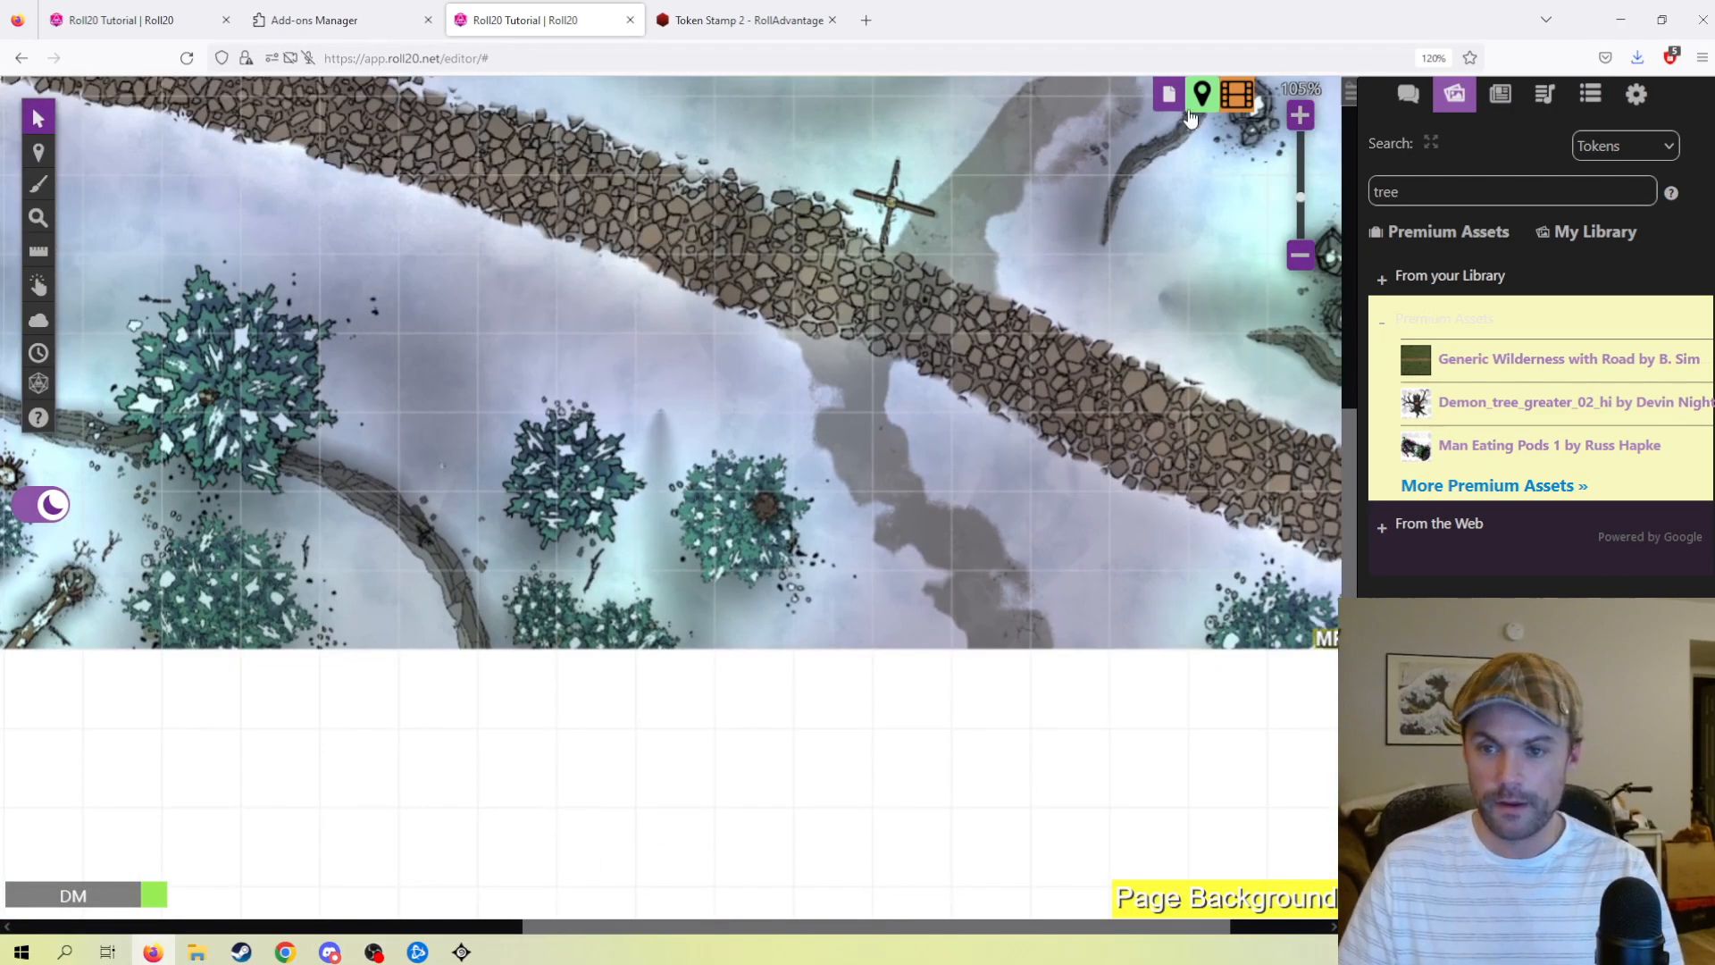
left_click(1169, 91)
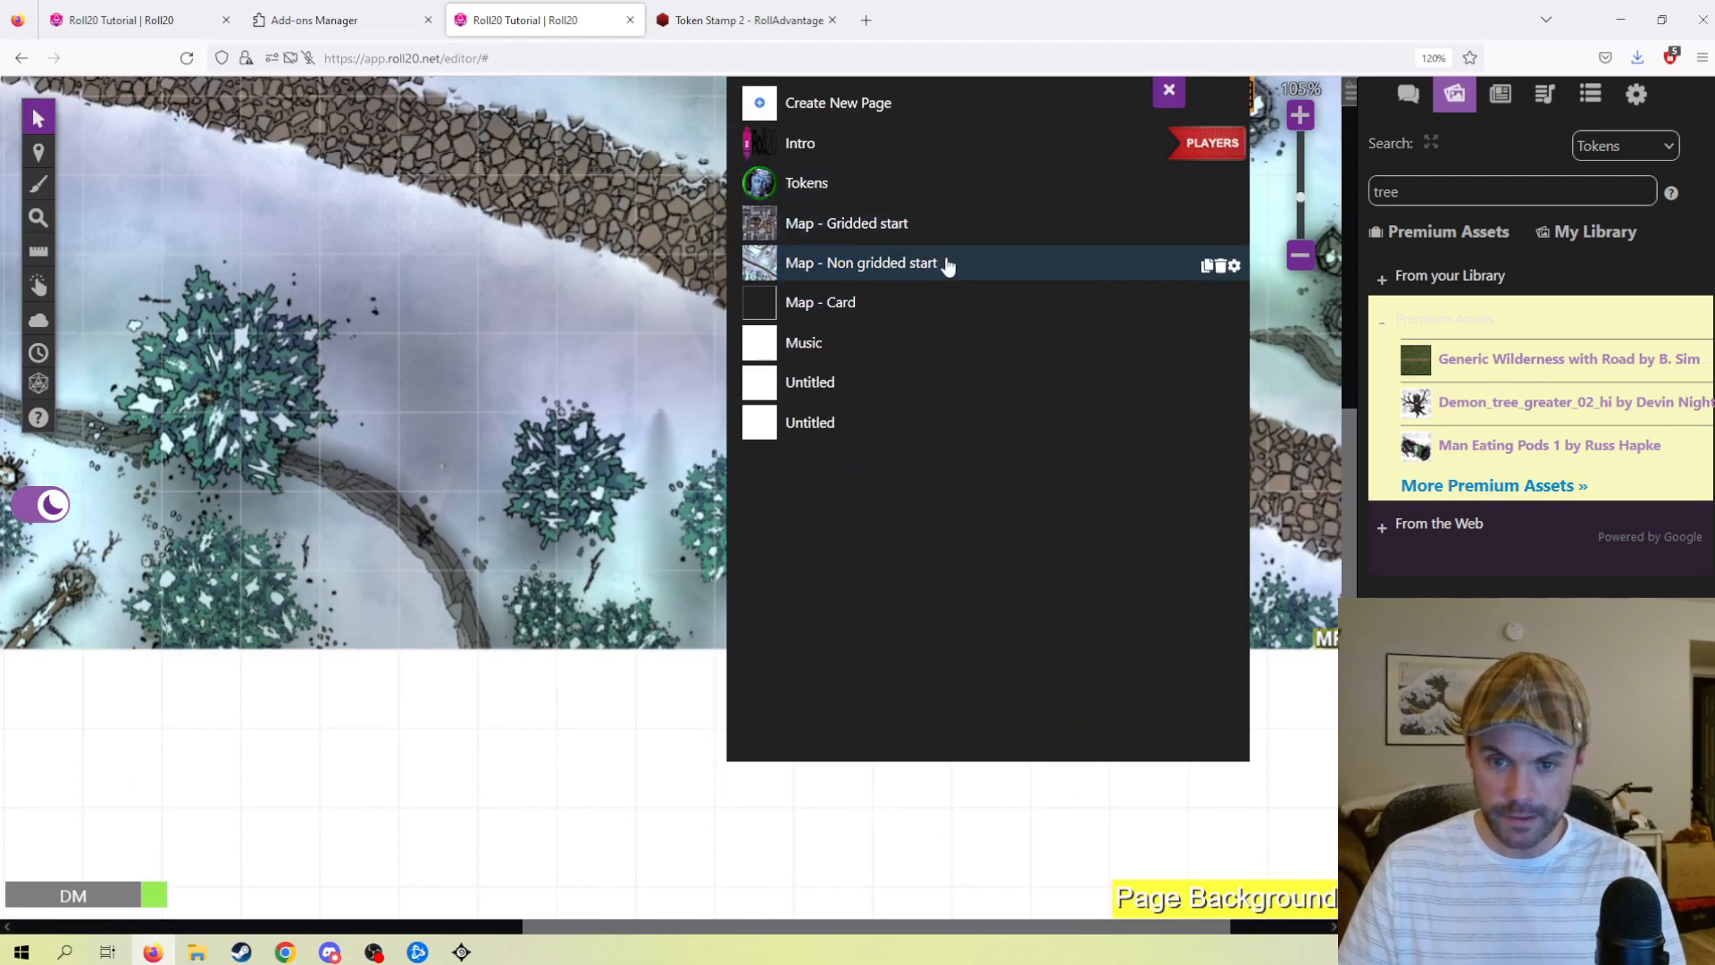
left_click(1234, 265)
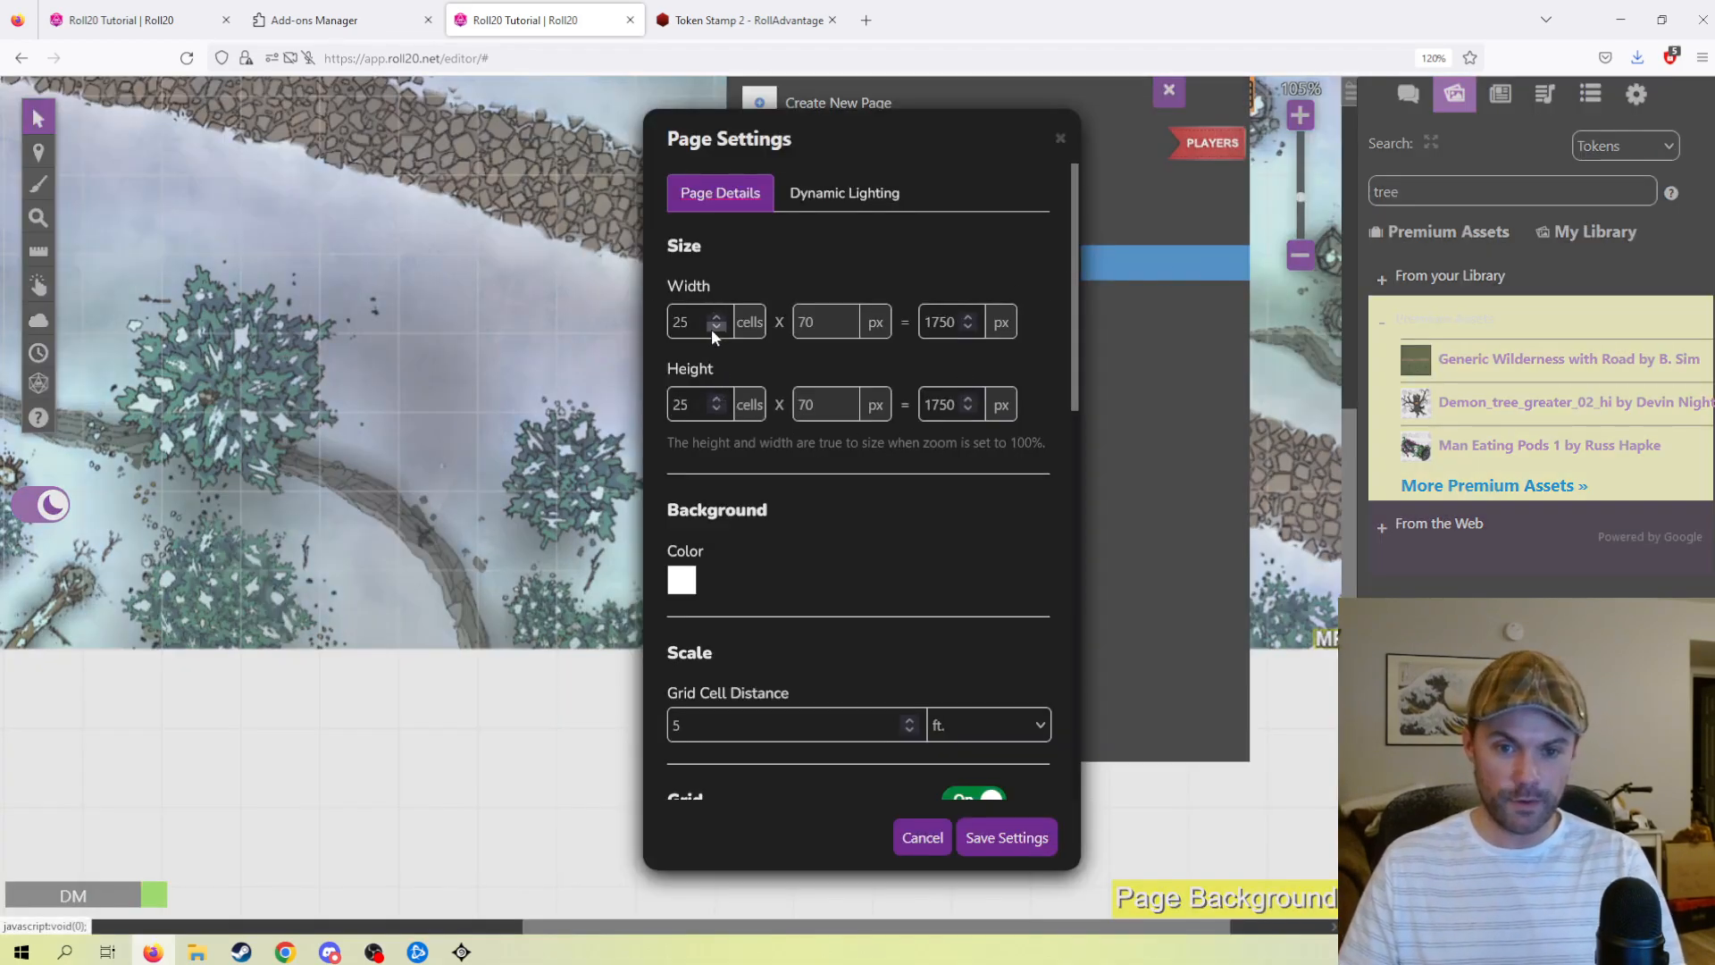
left_click(715, 409)
left_click(715, 409)
left_click(716, 409)
left_click(716, 409)
left_click(716, 409)
left_click(987, 853)
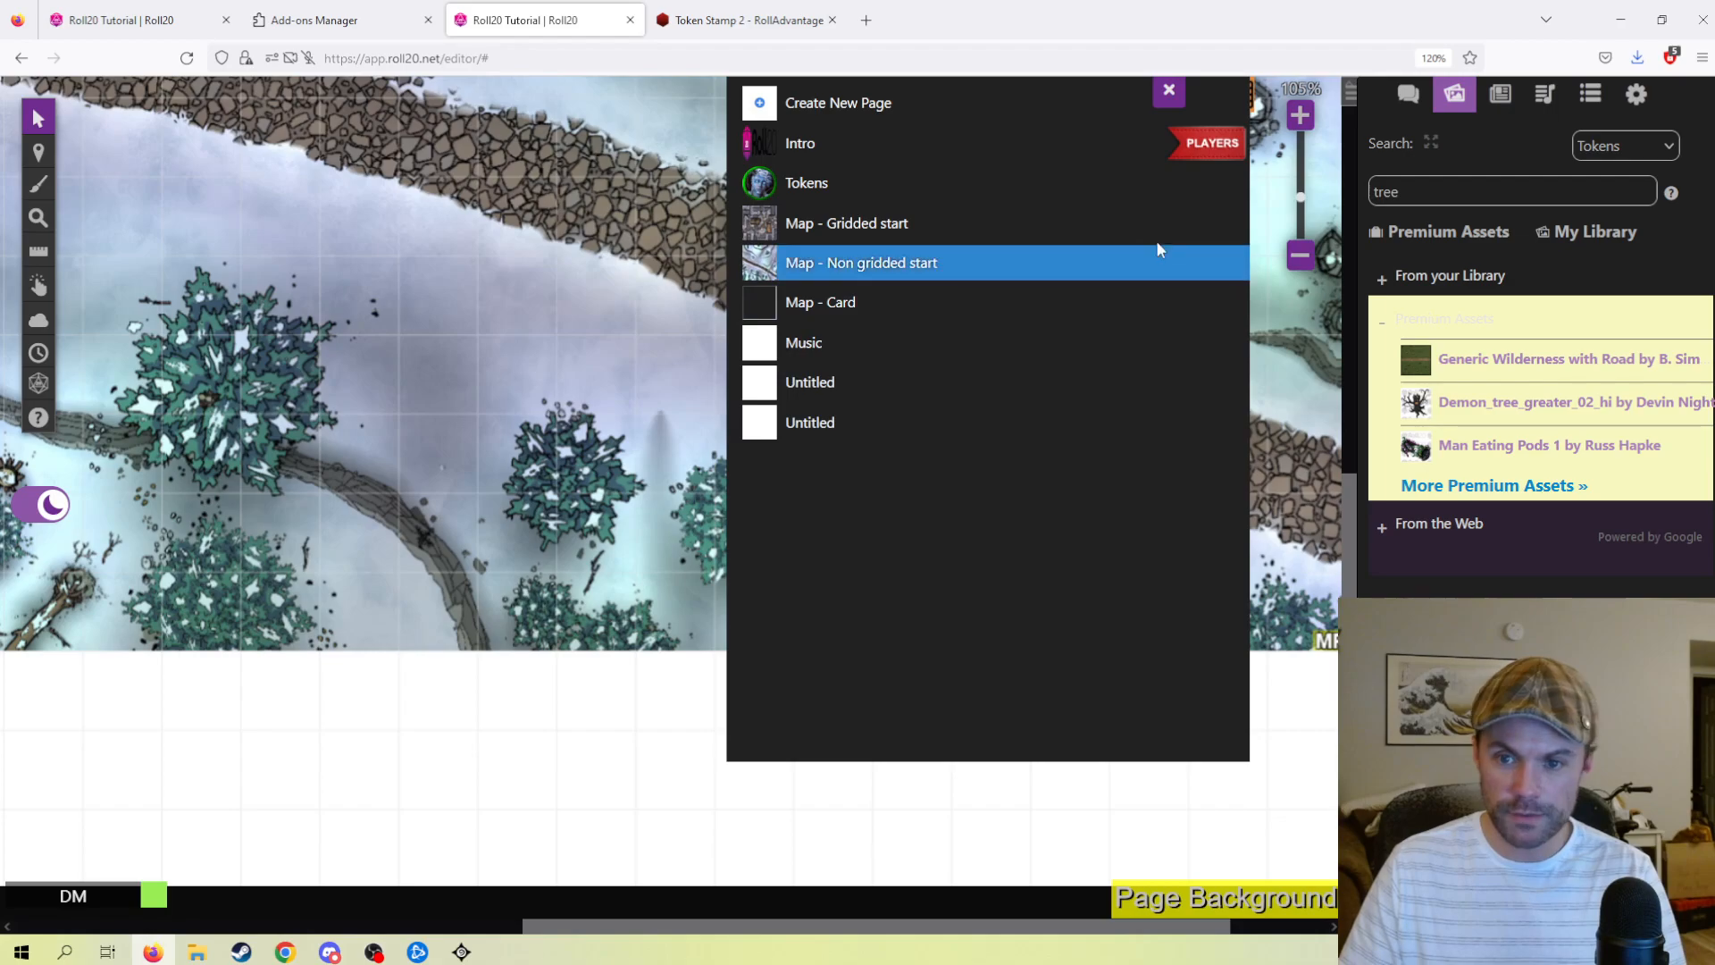
left_click(1237, 272)
left_click(720, 406)
left_click(720, 407)
left_click(720, 407)
left_click(720, 406)
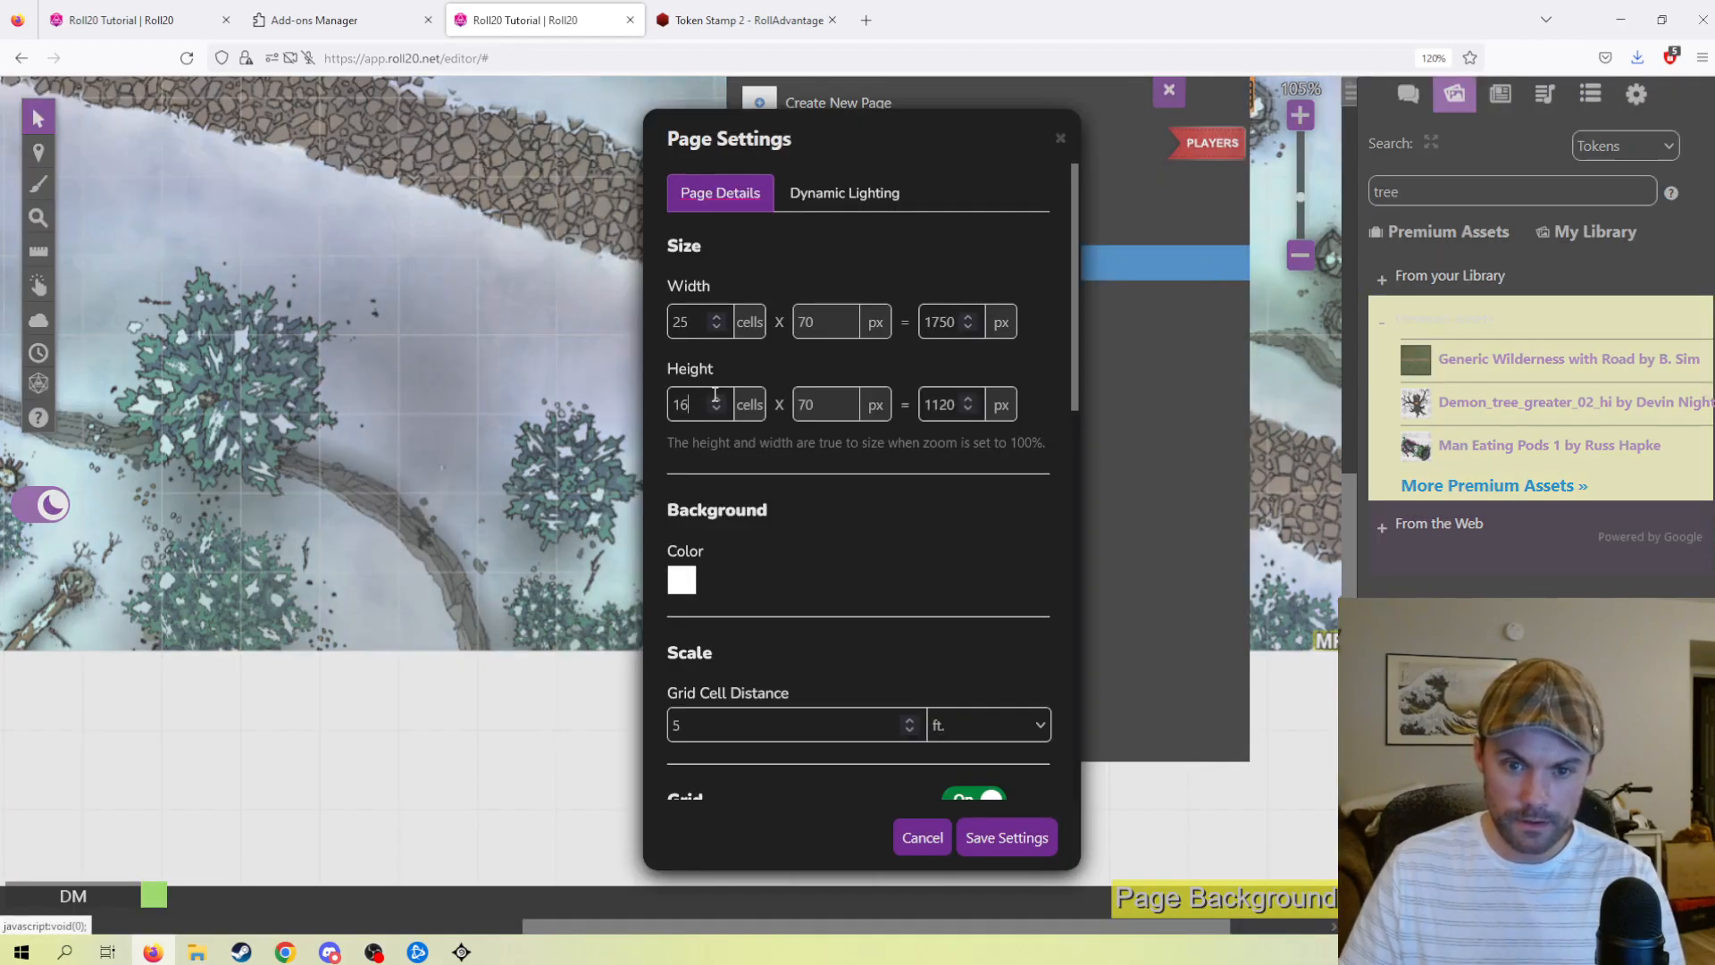
left_click(1001, 836)
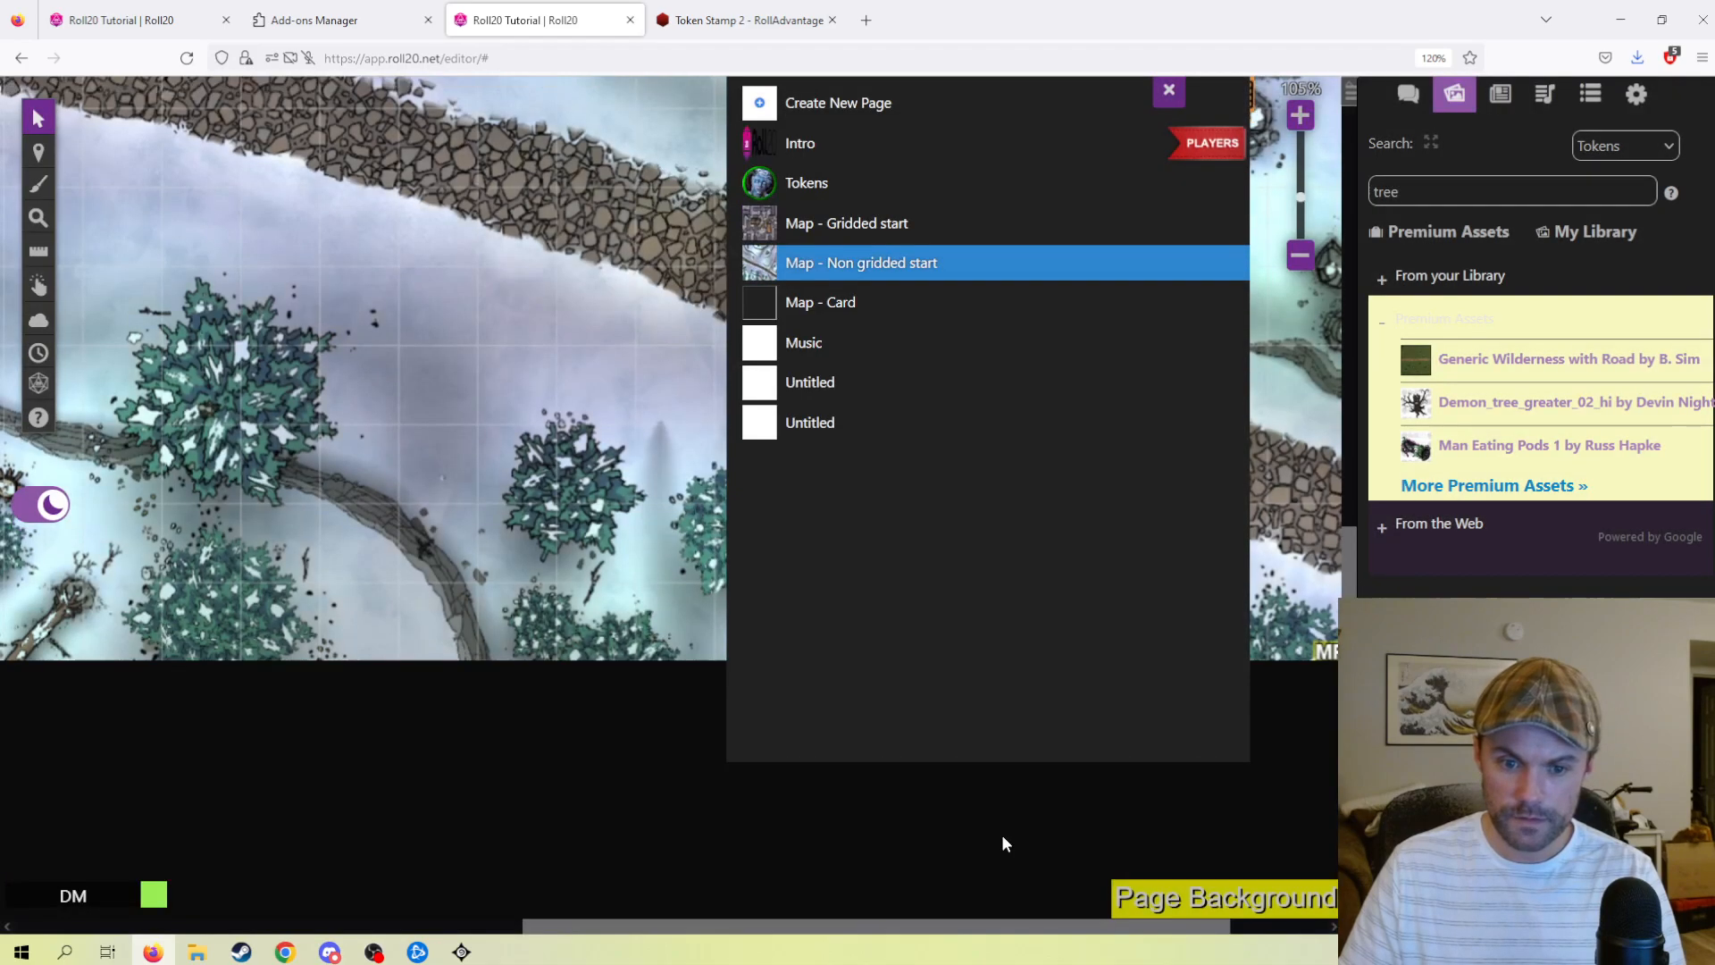
- Set the grid color of the Map - Non gridded start page to dark gray #666666, save, and review the grid over the map
left_click(1234, 265)
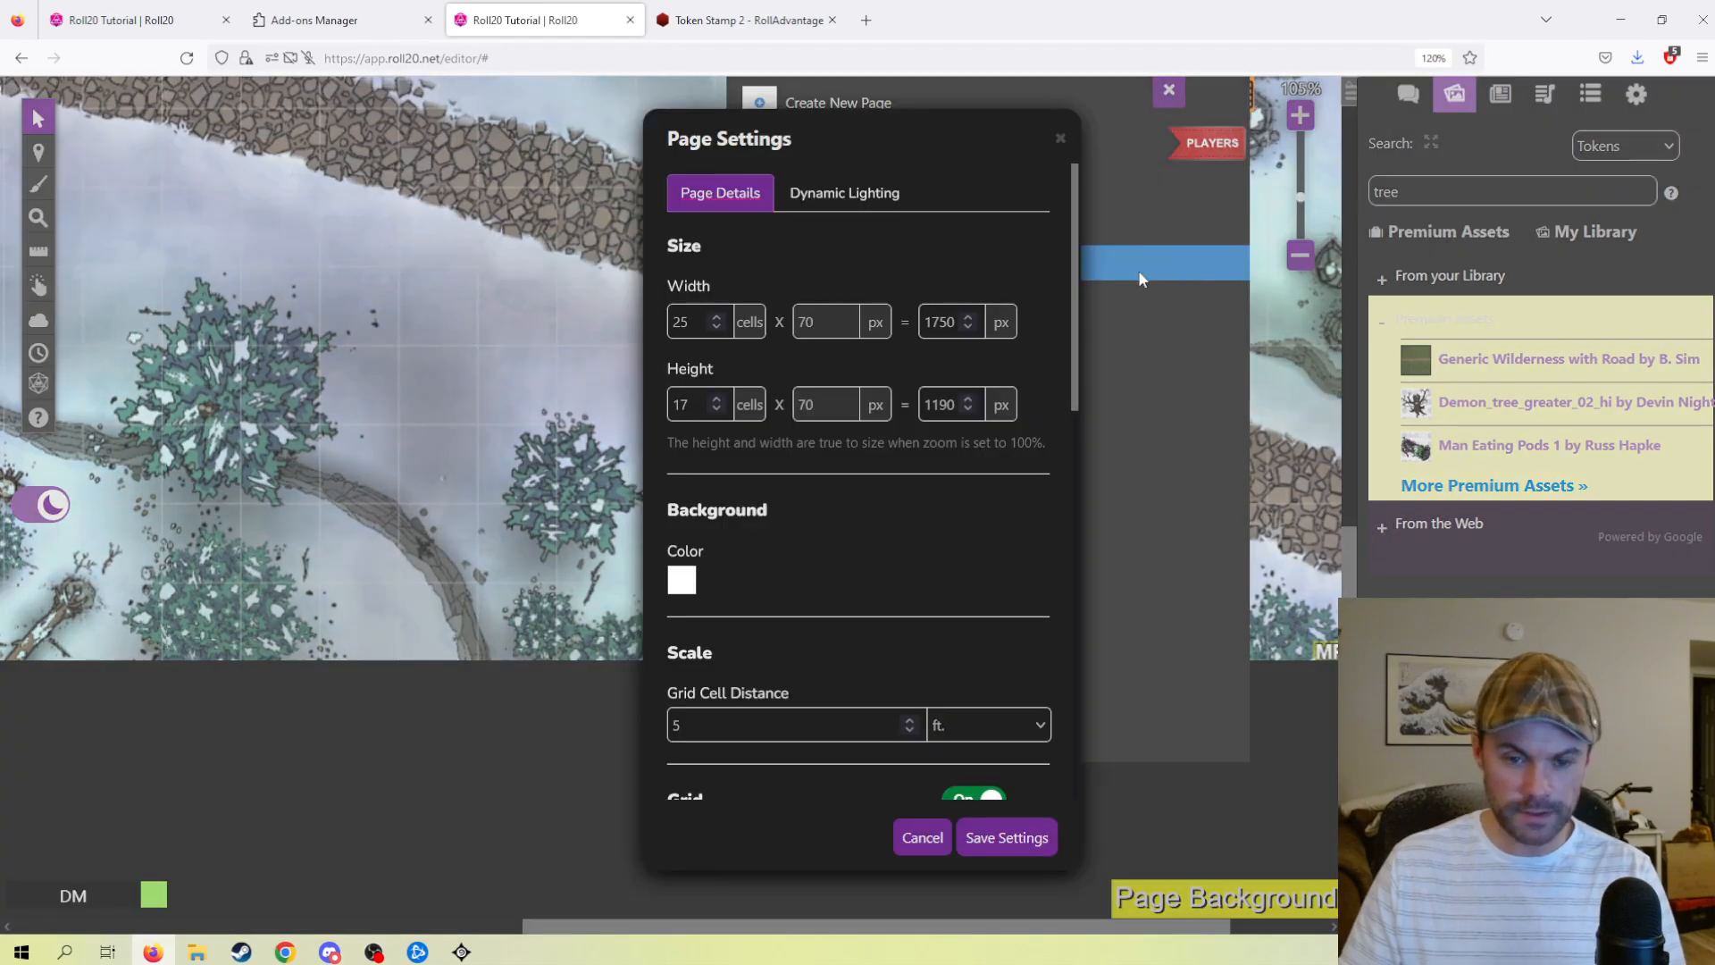
scroll(840, 552, "down", 8)
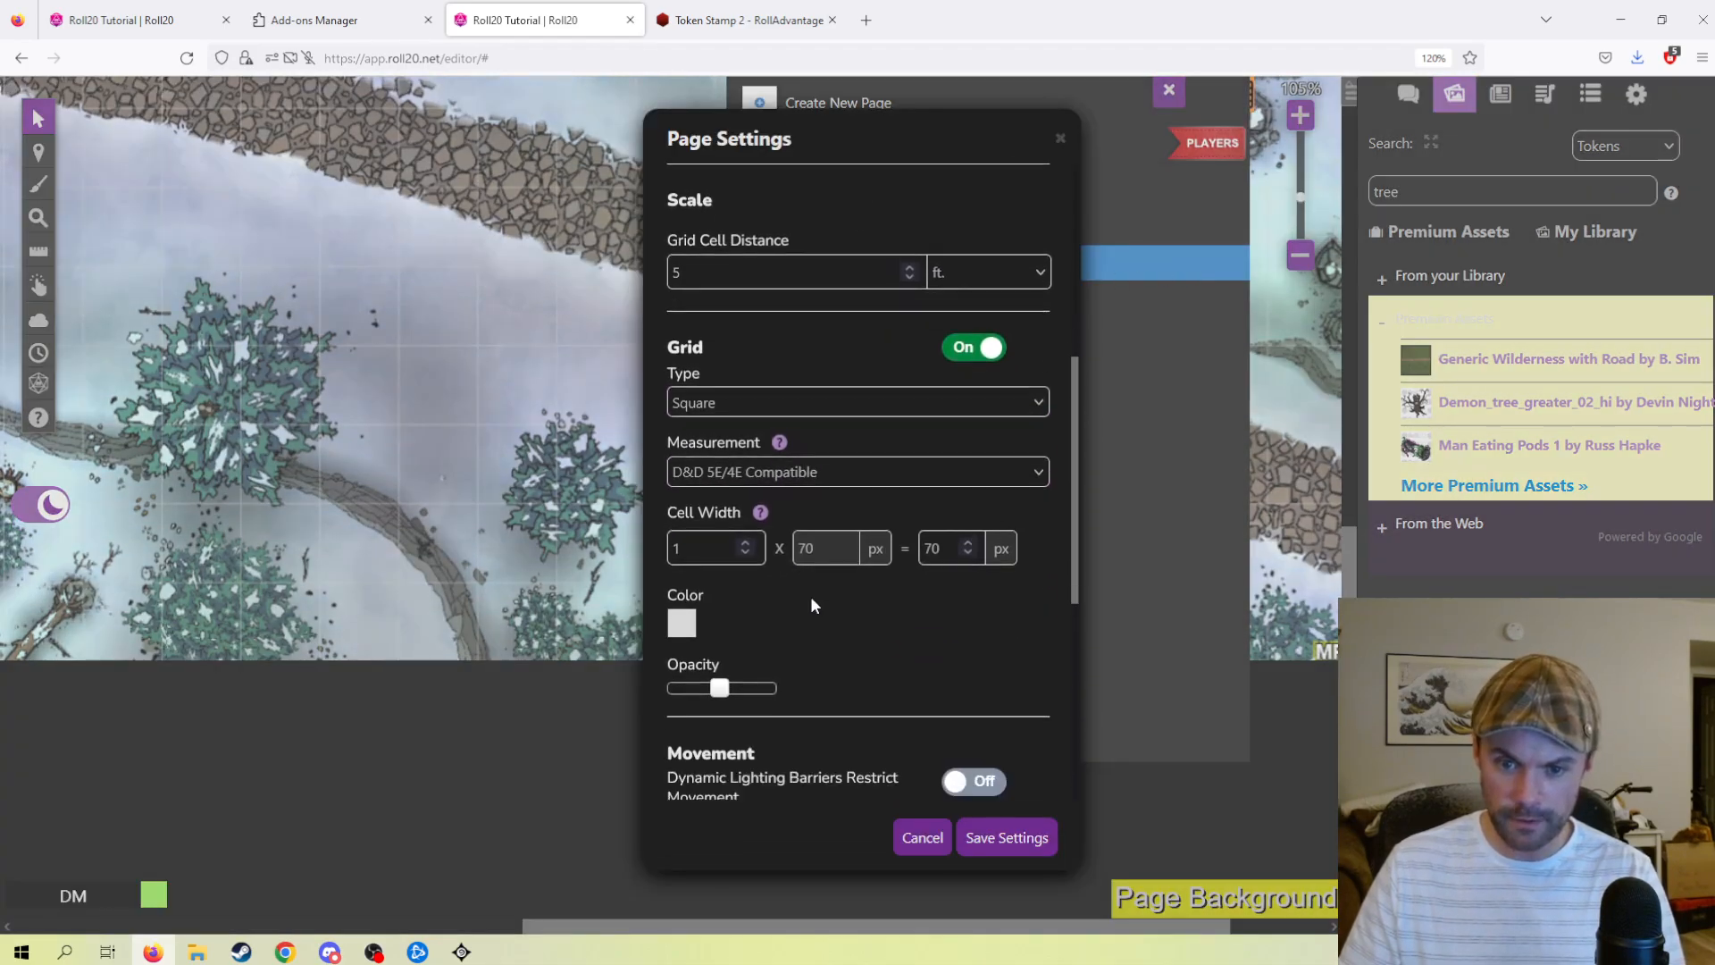
left_click(683, 400)
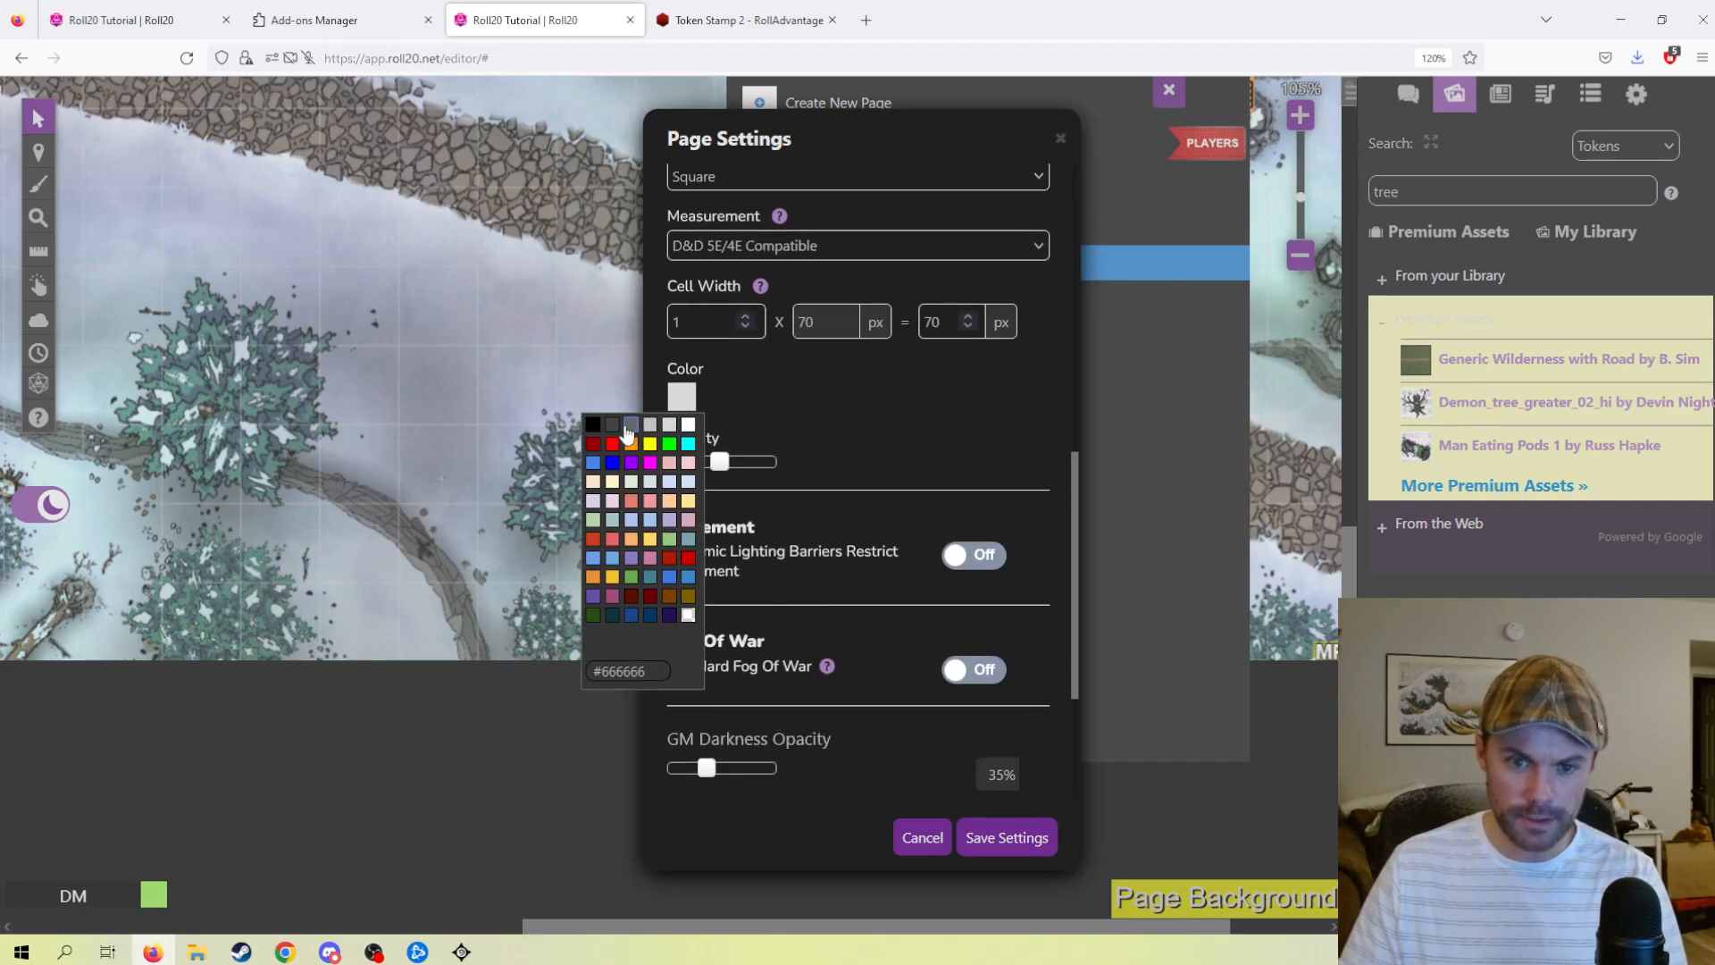
left_click(629, 426)
left_click(1023, 838)
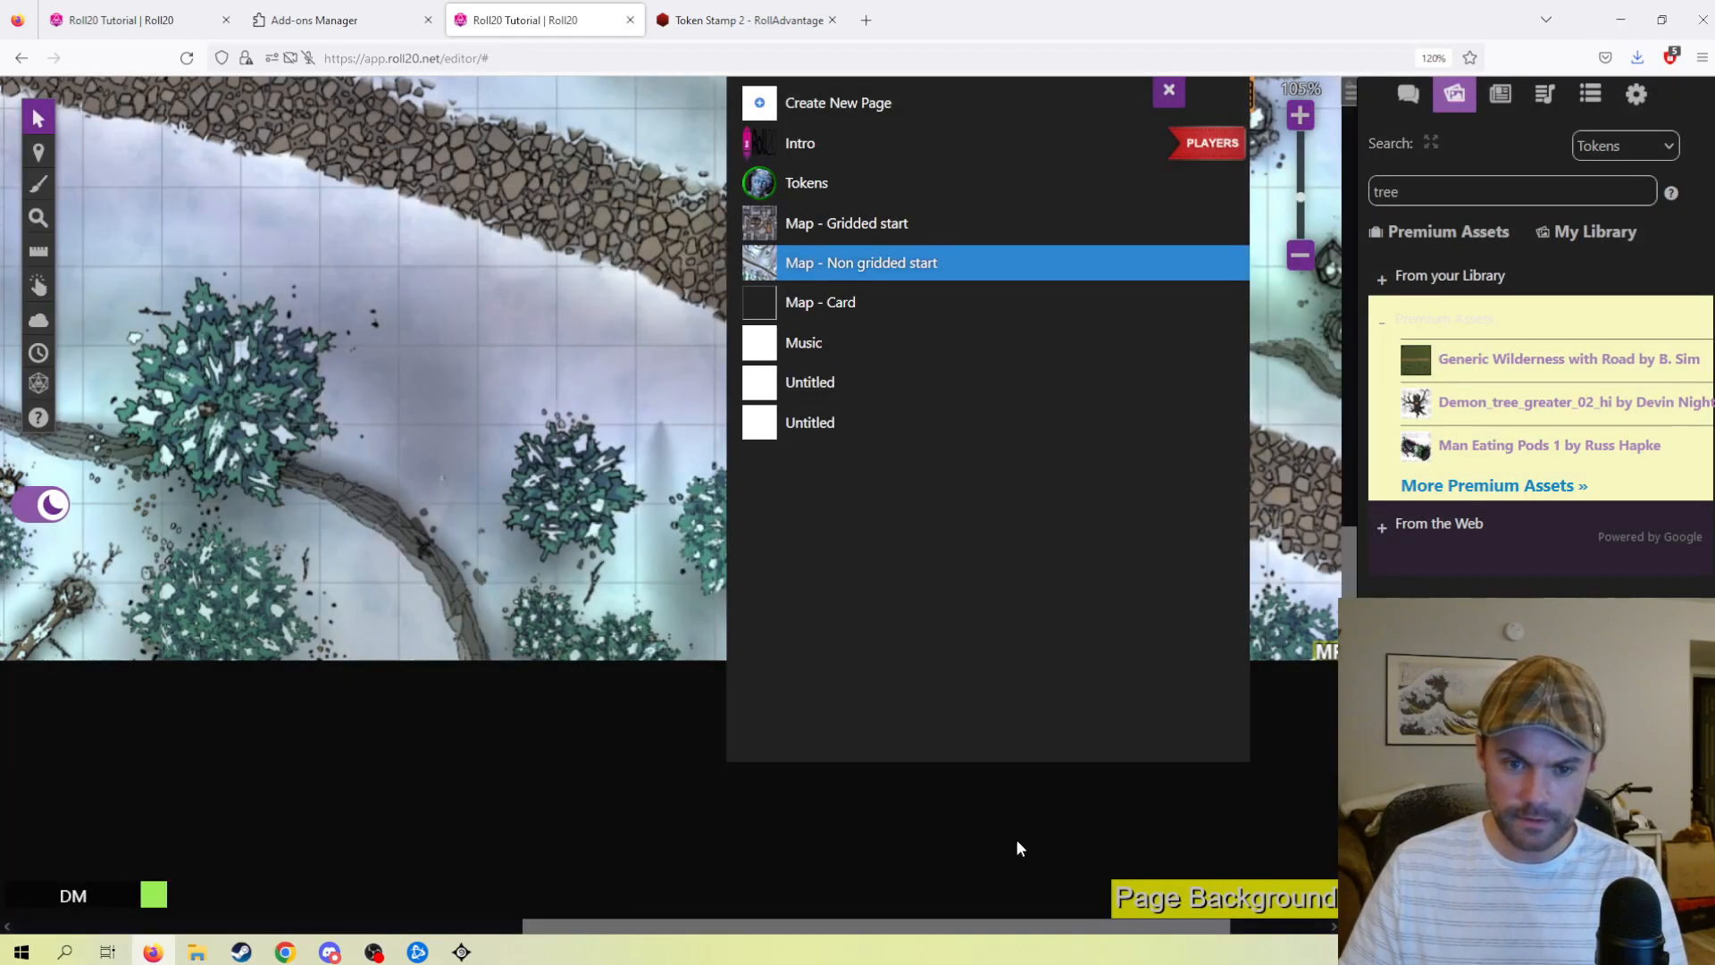
left_click(1169, 89)
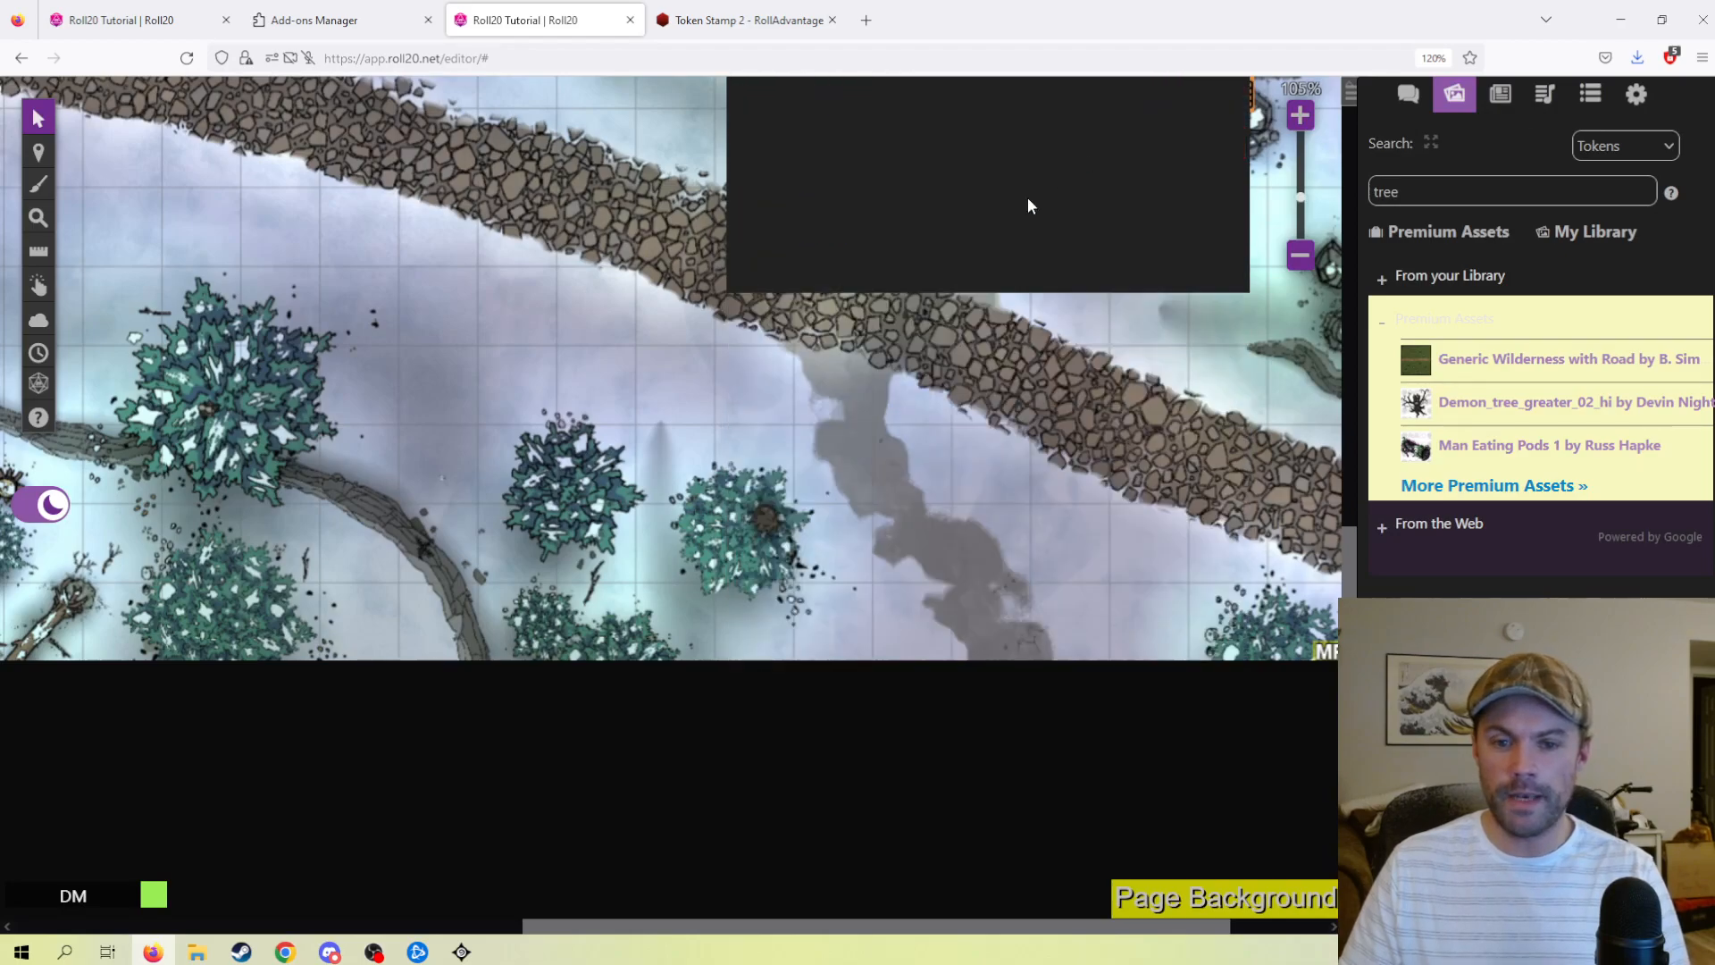
scroll(727, 485, "up", 5)
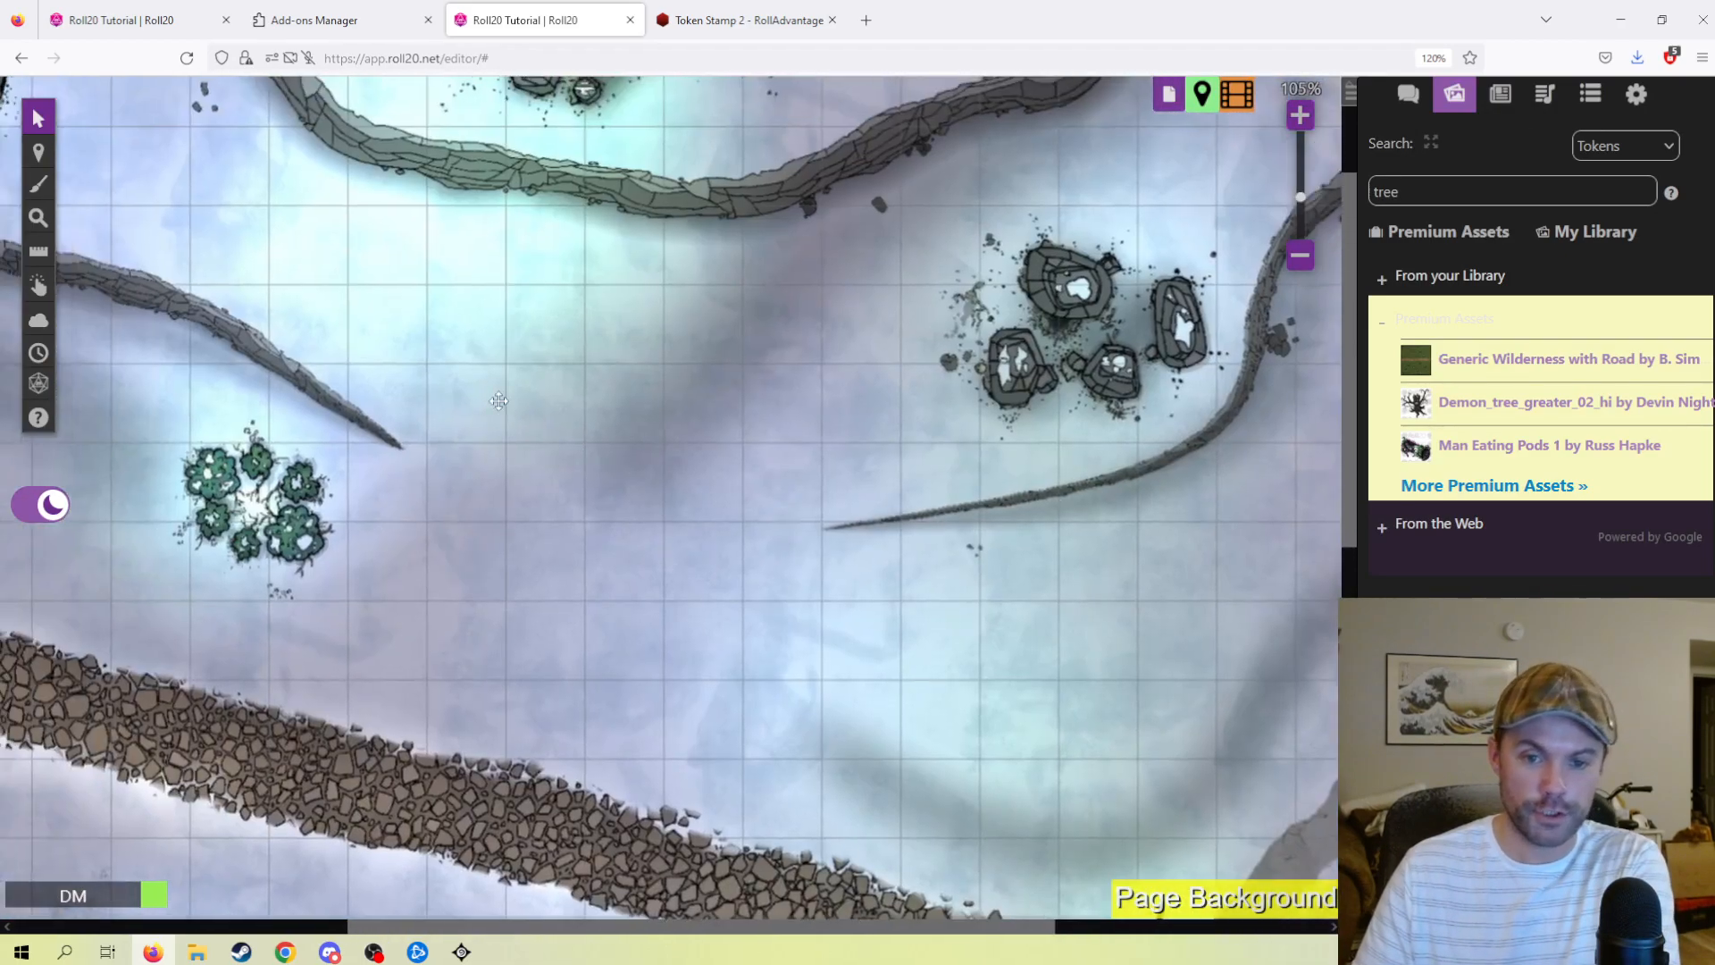
scroll(727, 415, "down", 5)
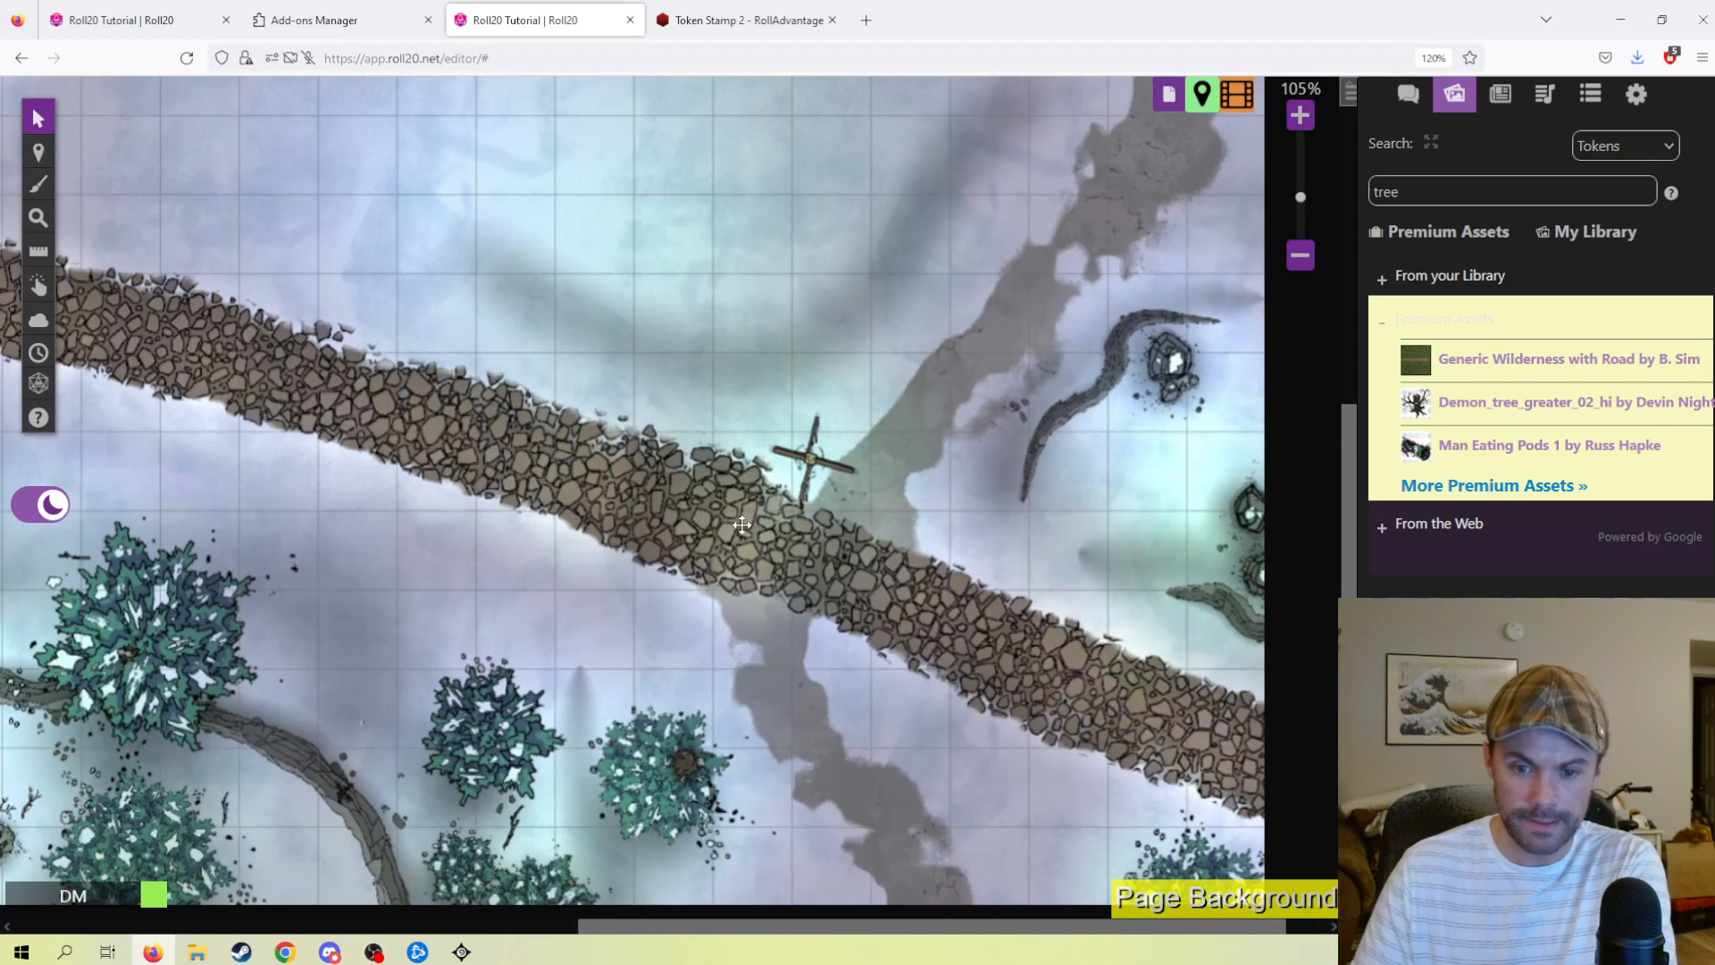
scroll(843, 483, "up", 5)
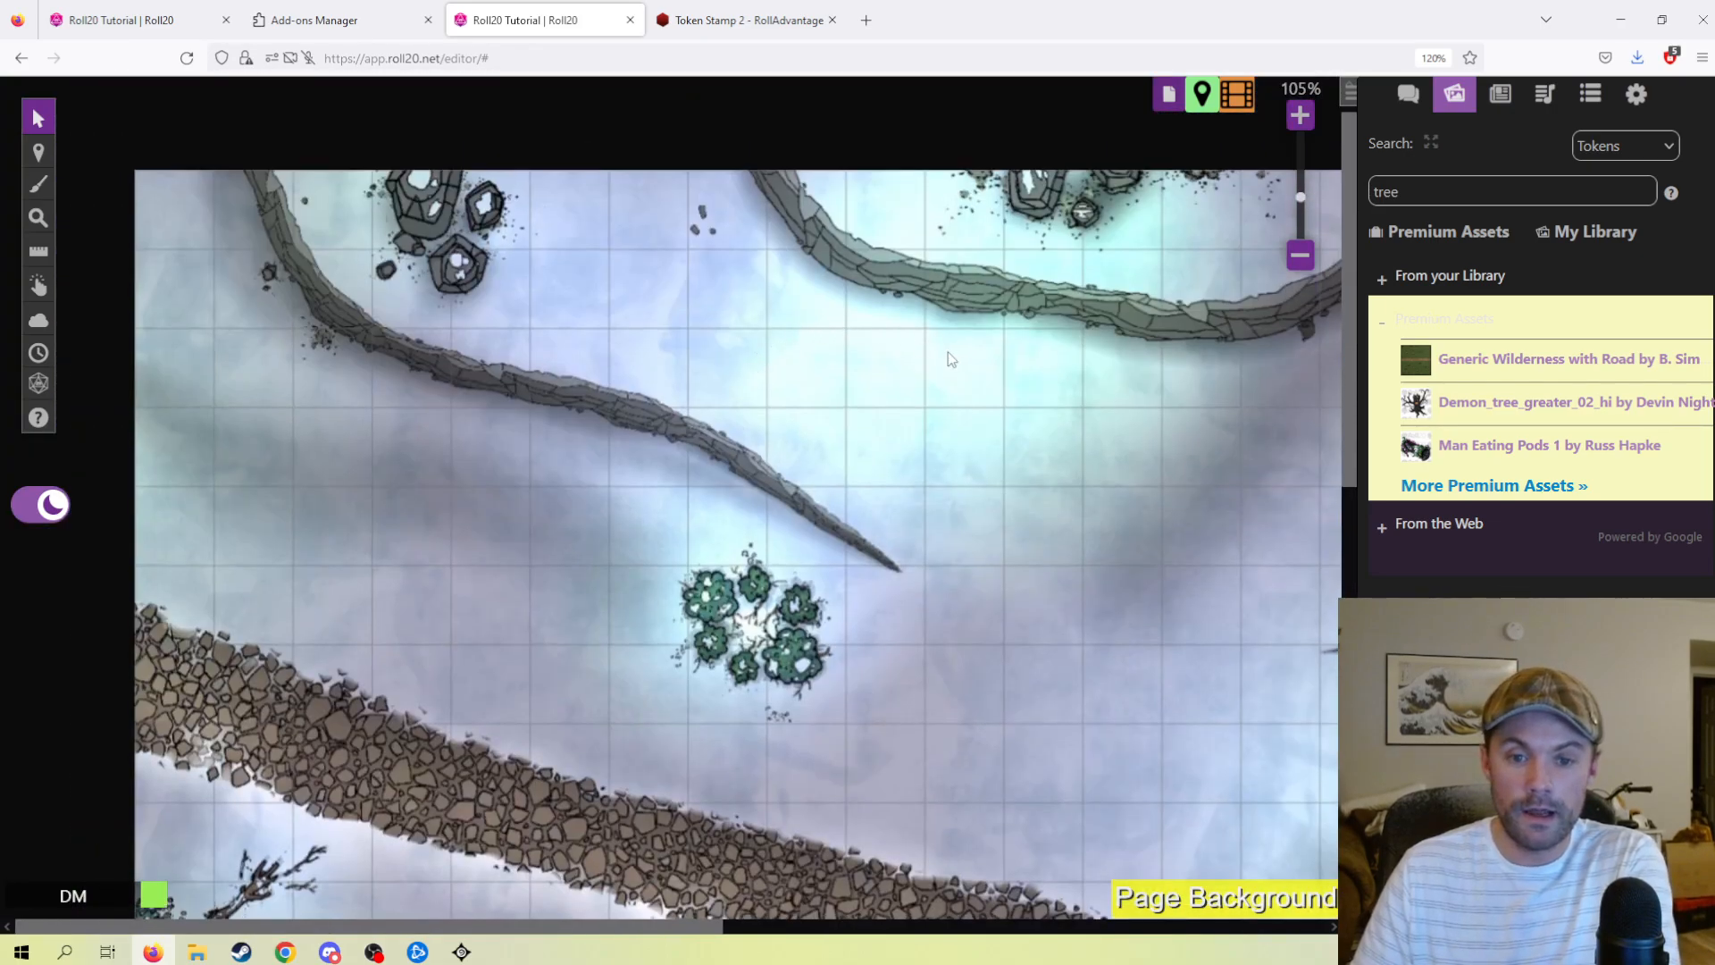
scroll(821, 329, "down", 2)
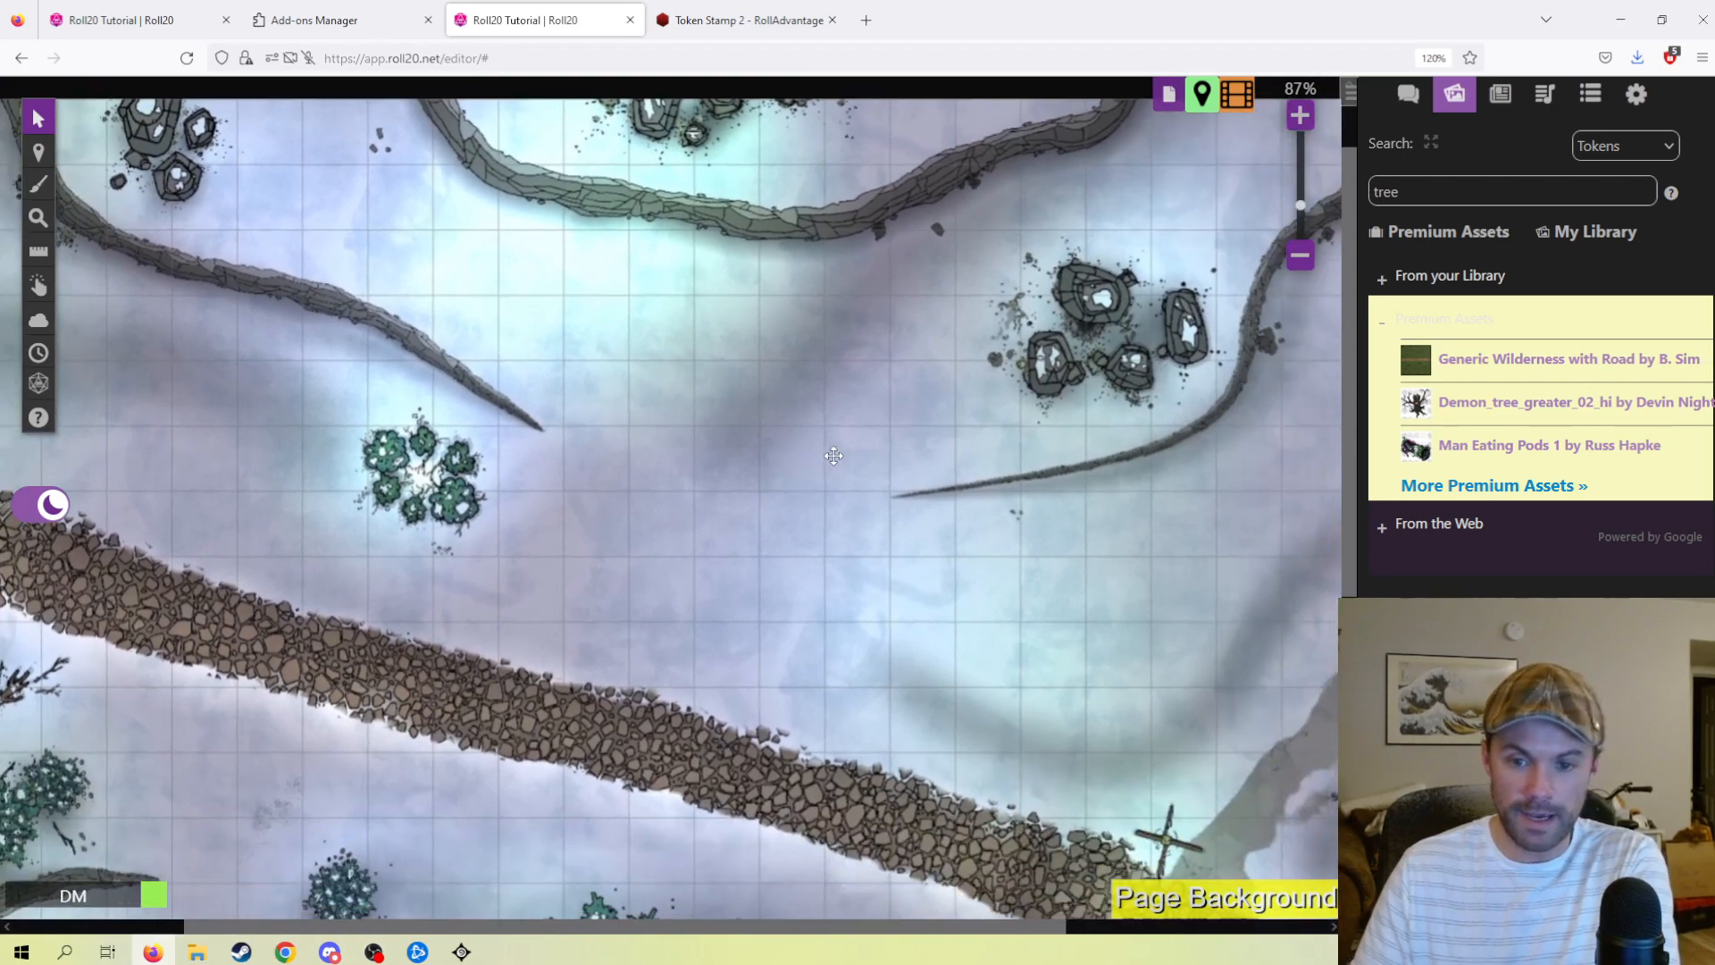
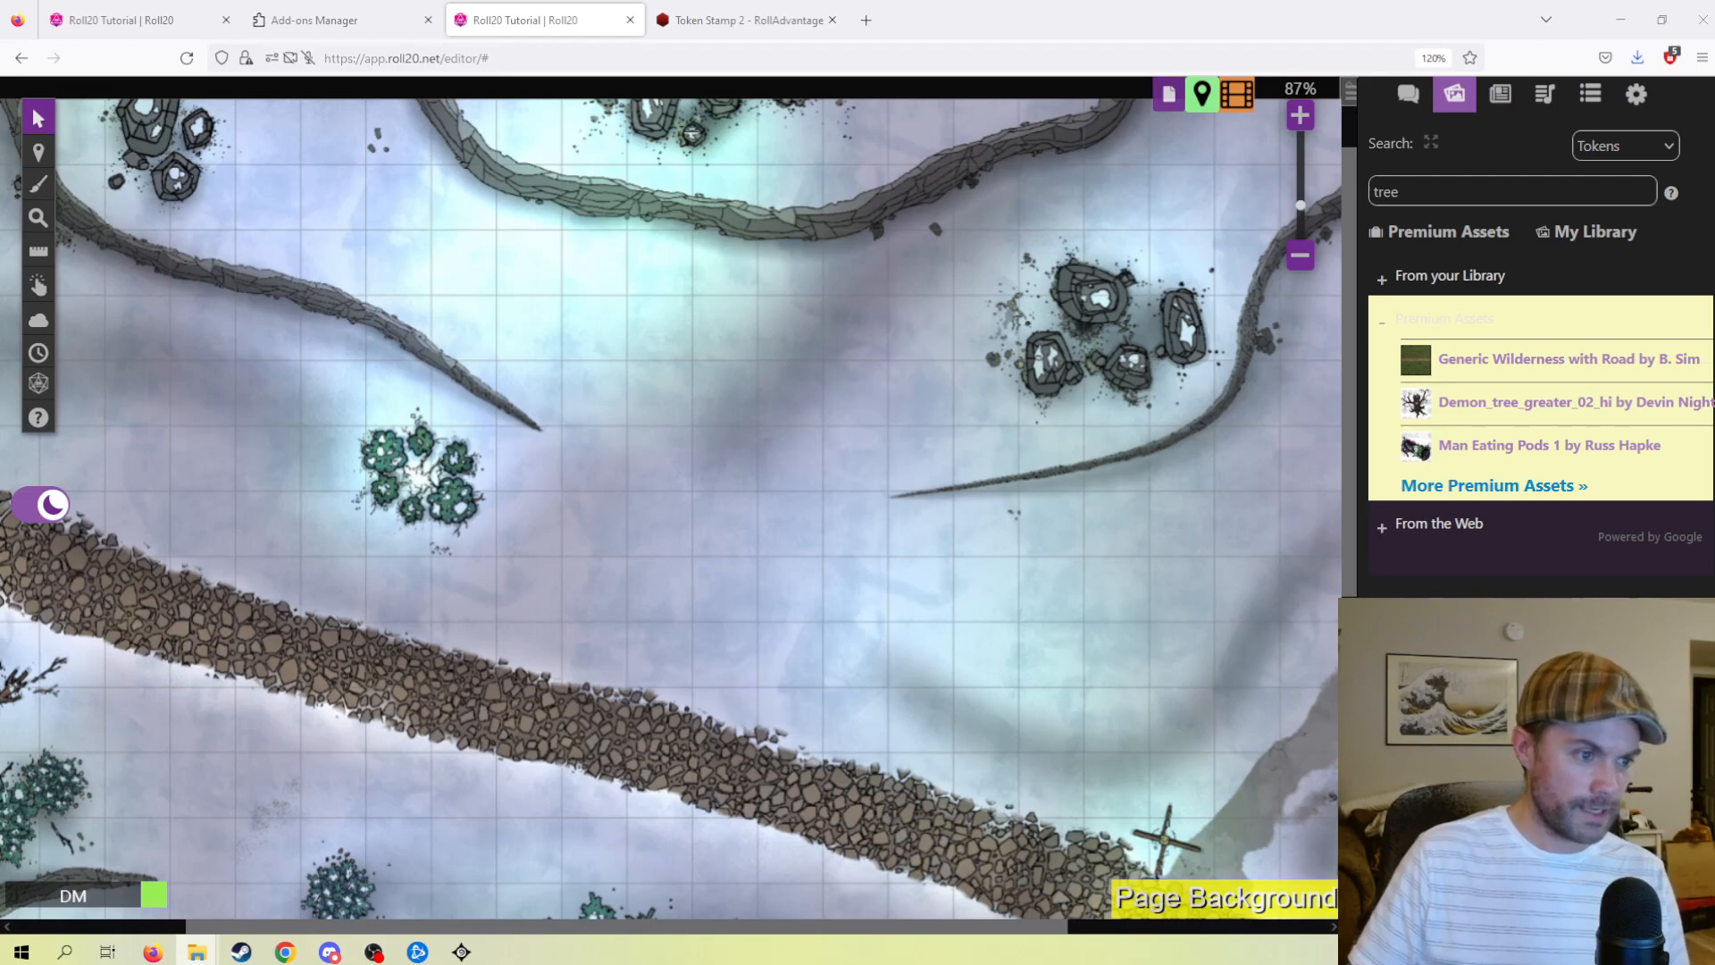
- Open the Map - Card page and place the snowy sunrise landscape image on it
left_click(1168, 93)
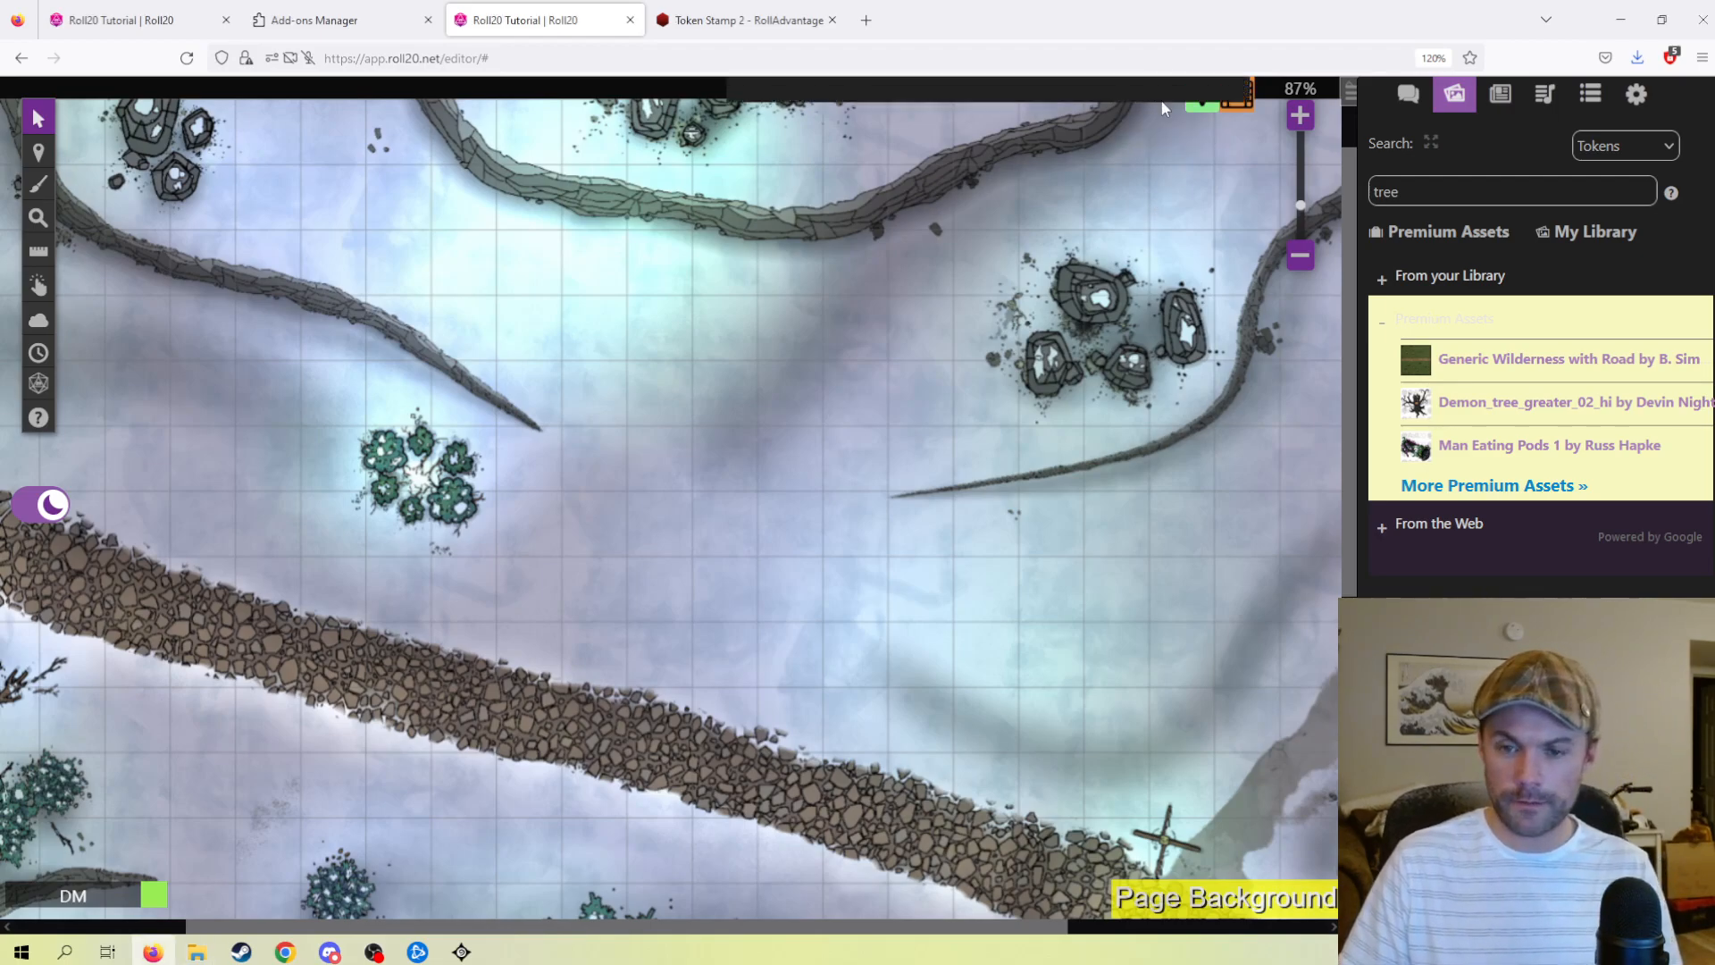
left_click(831, 306)
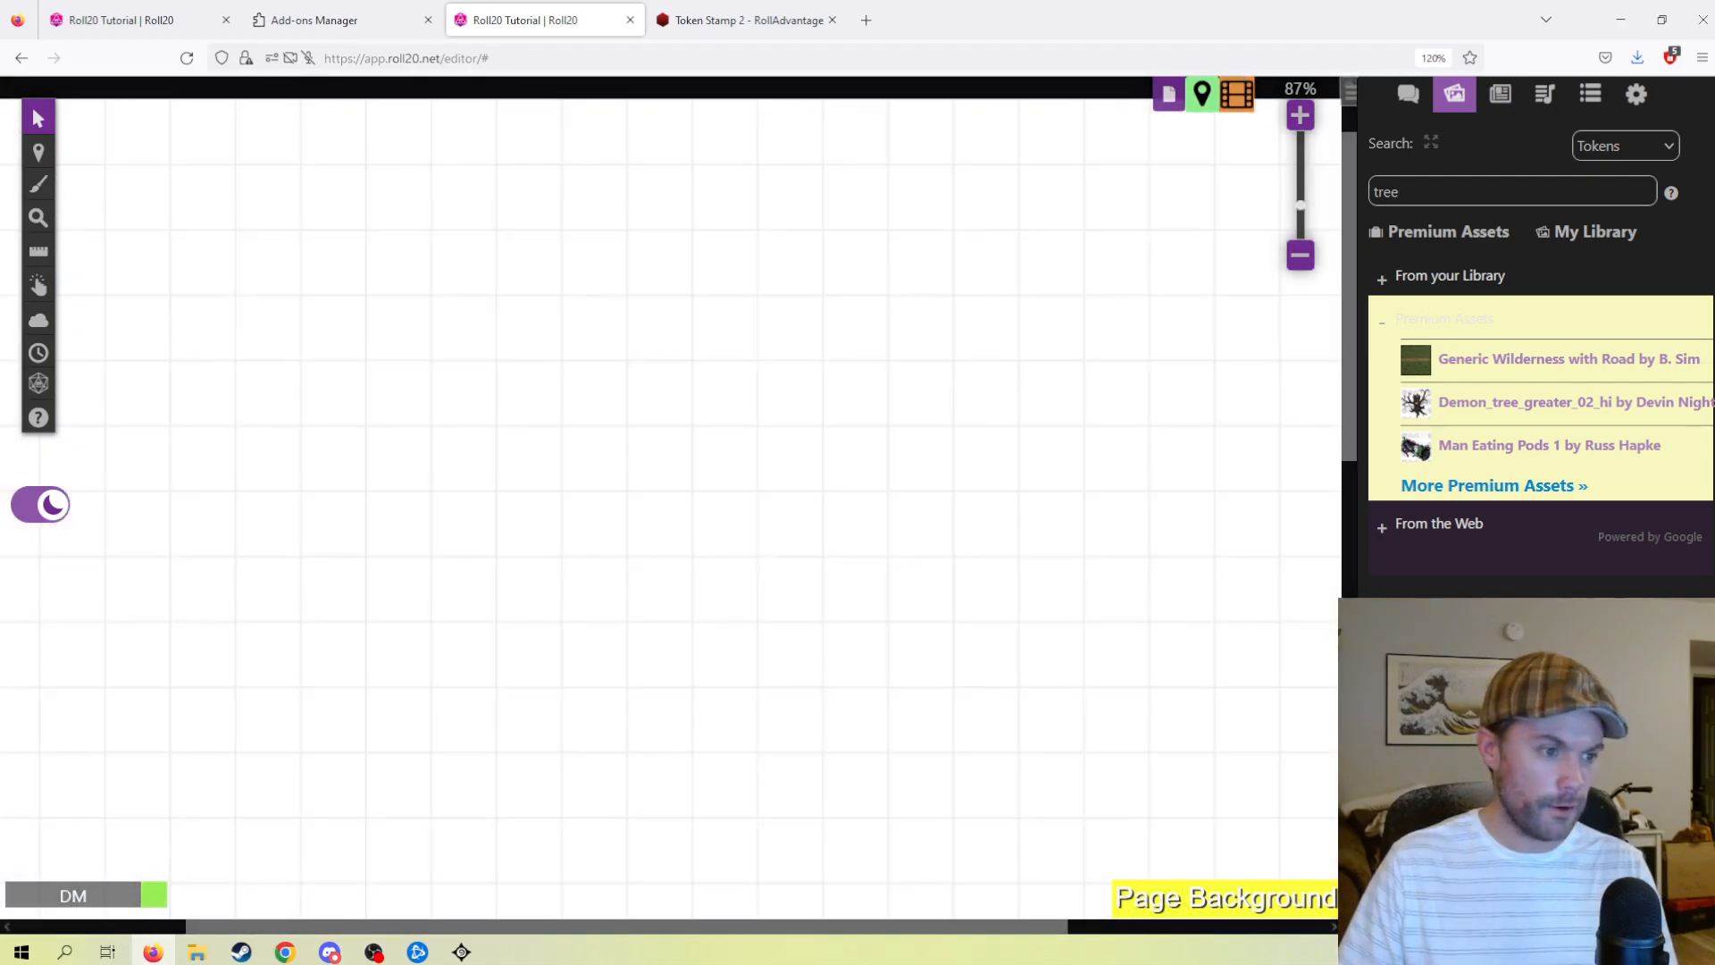
left_click_drag(0, 384, 415, 469)
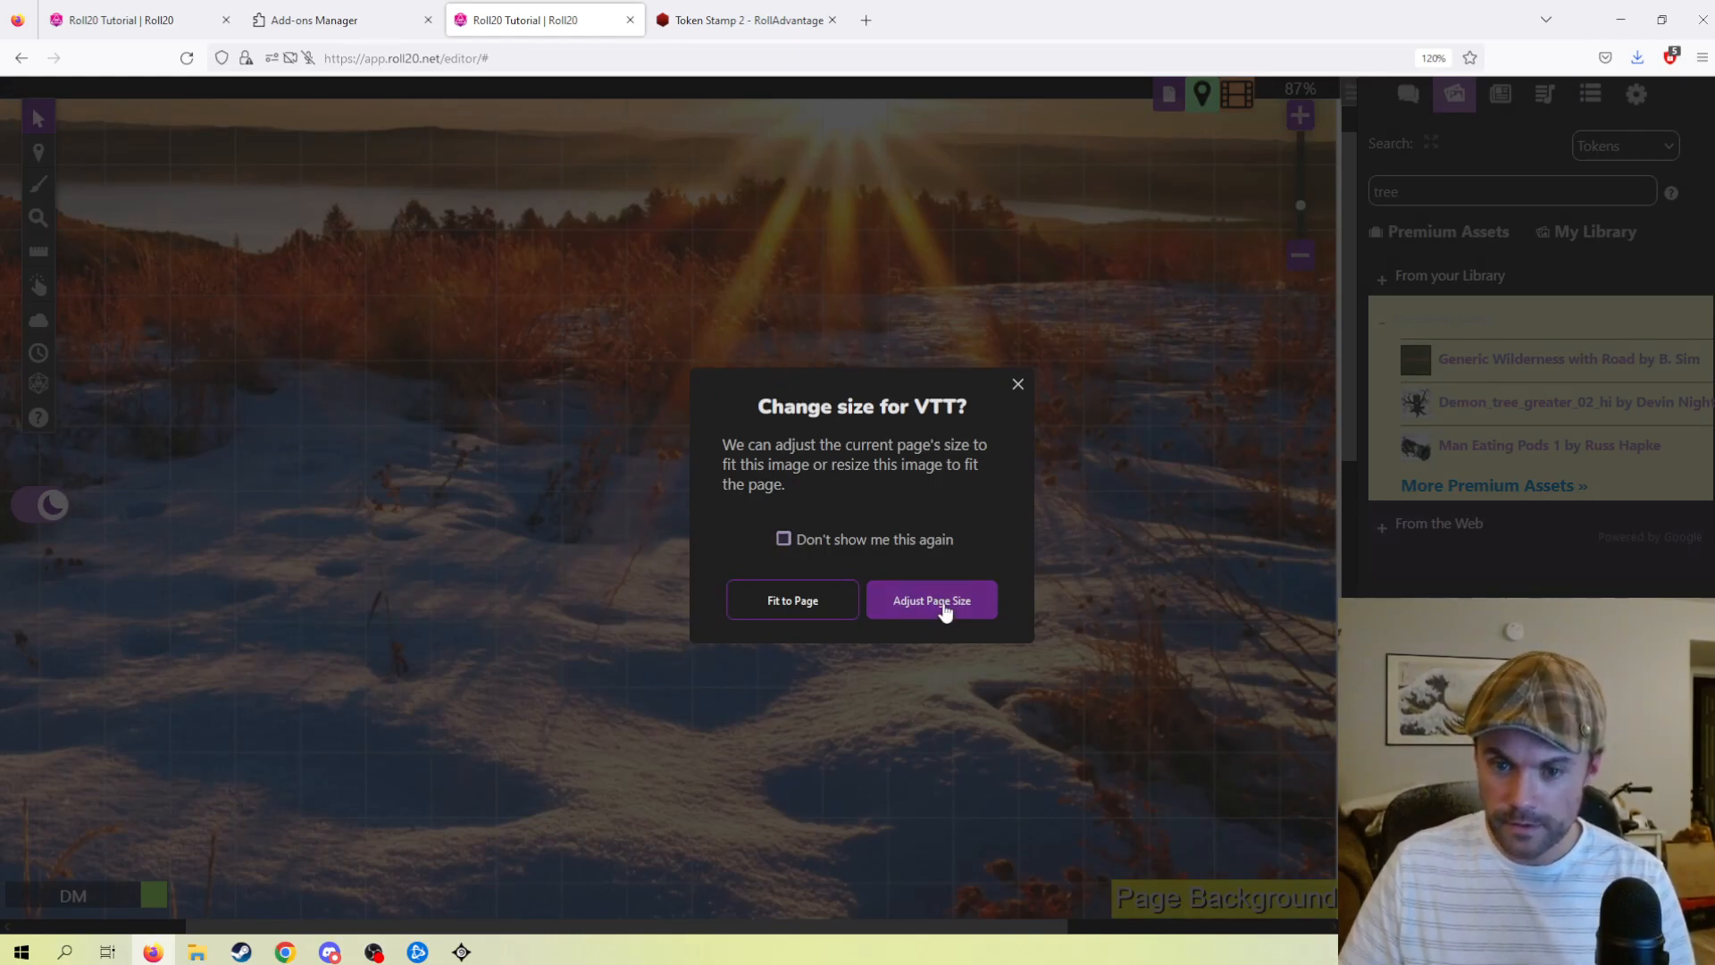
- Fit the landscape image to the page and adjust the page size to match the image
left_click(777, 613)
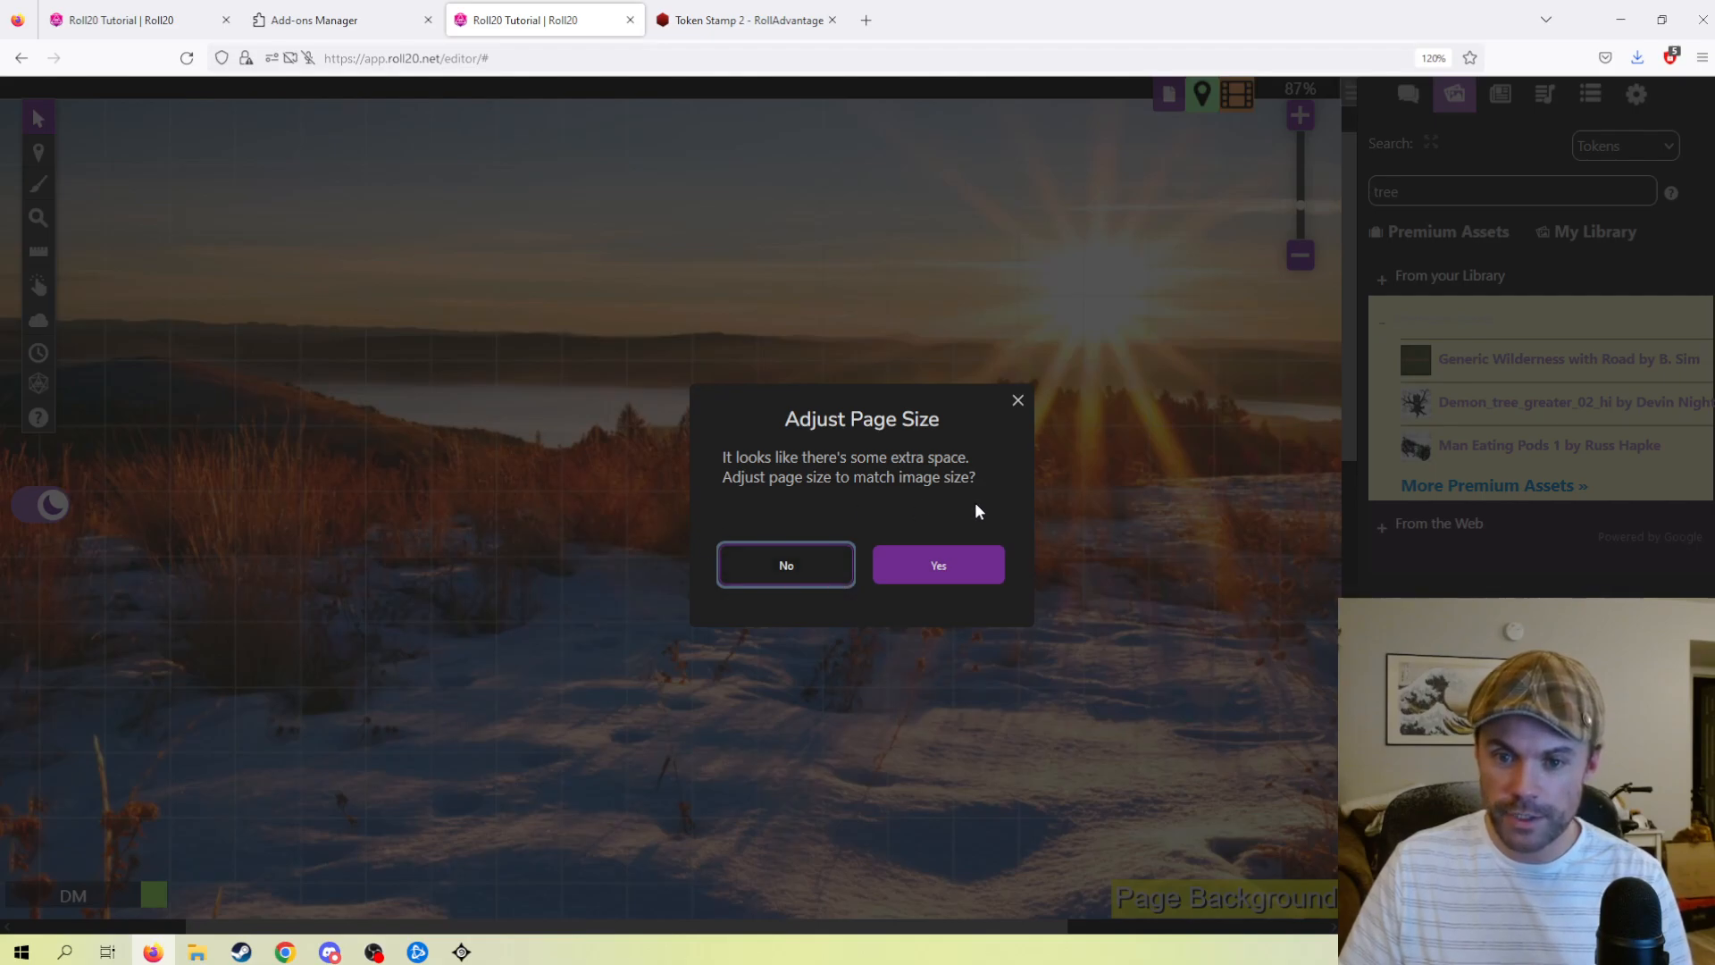
left_click(937, 565)
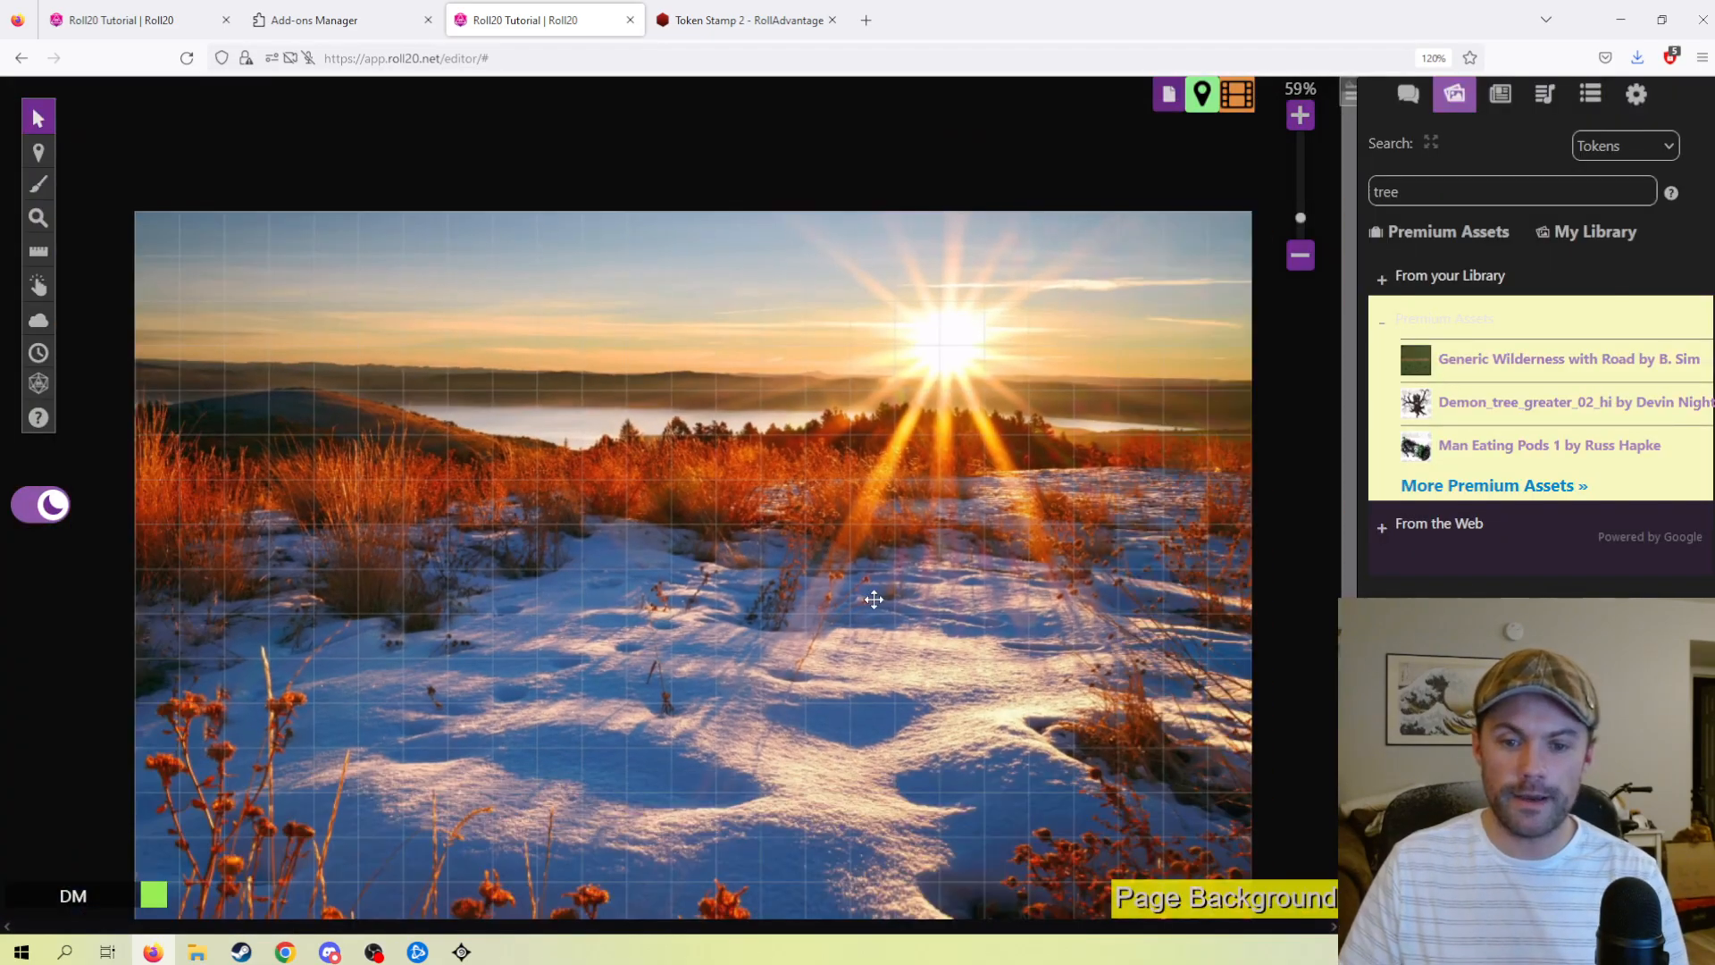
scroll(823, 520, "down", 5)
scroll(825, 558, "up", 5)
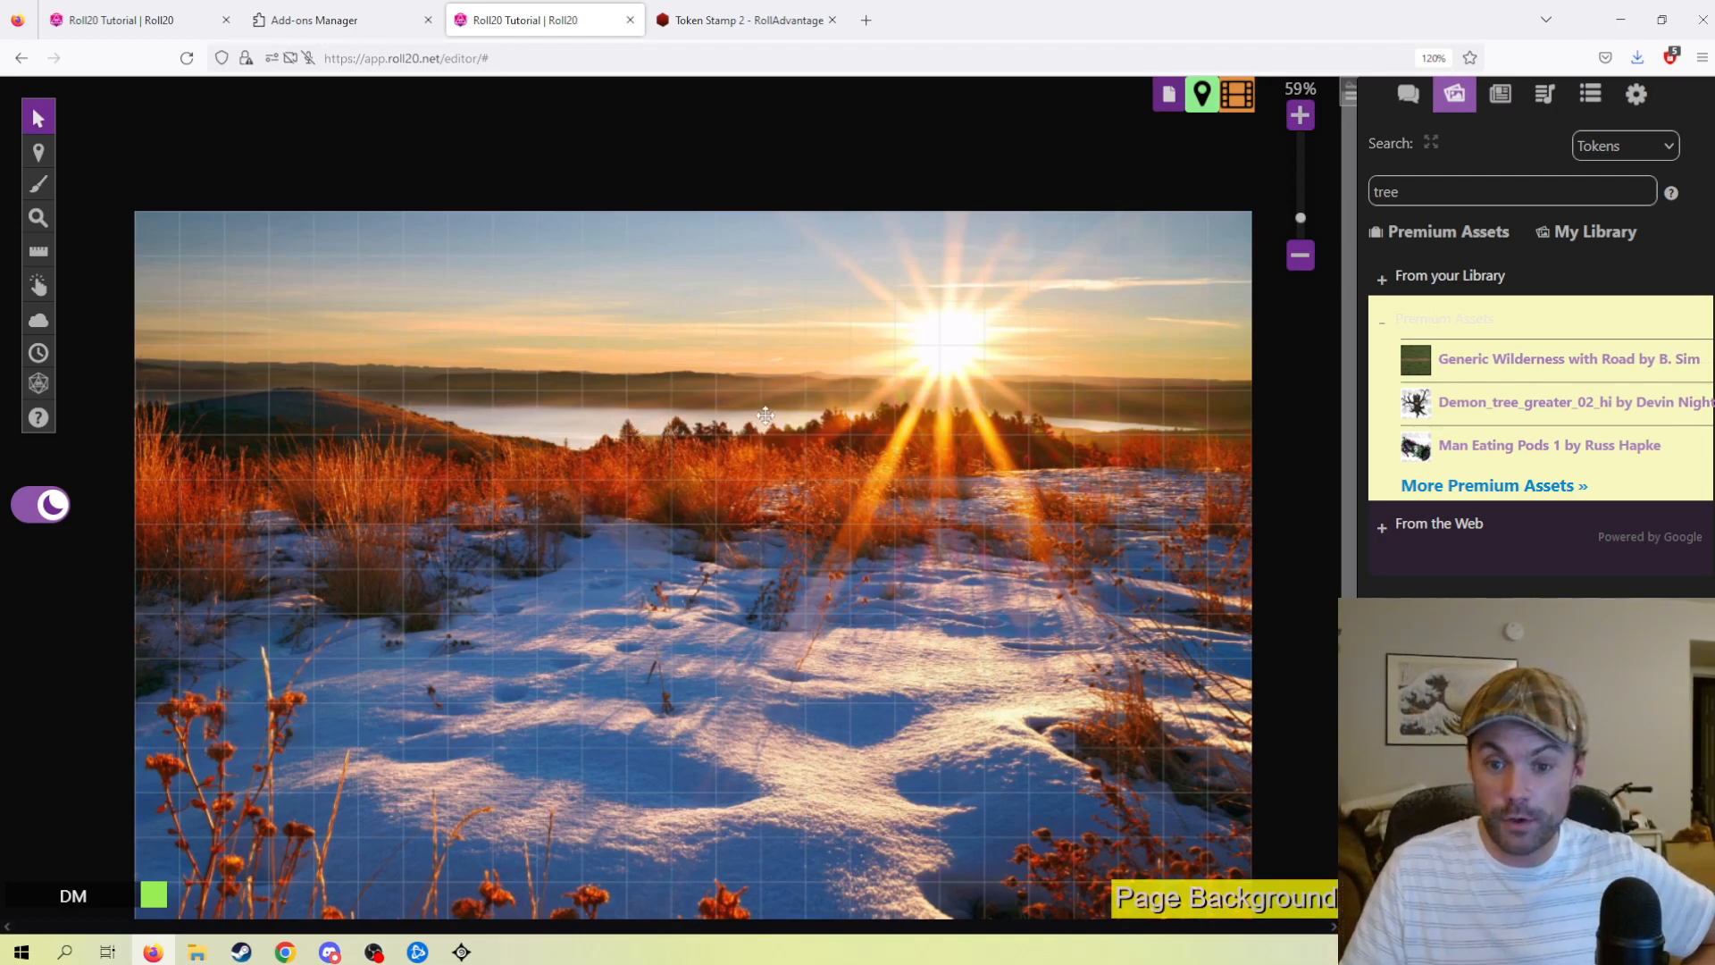
scroll(764, 416, "up", 2)
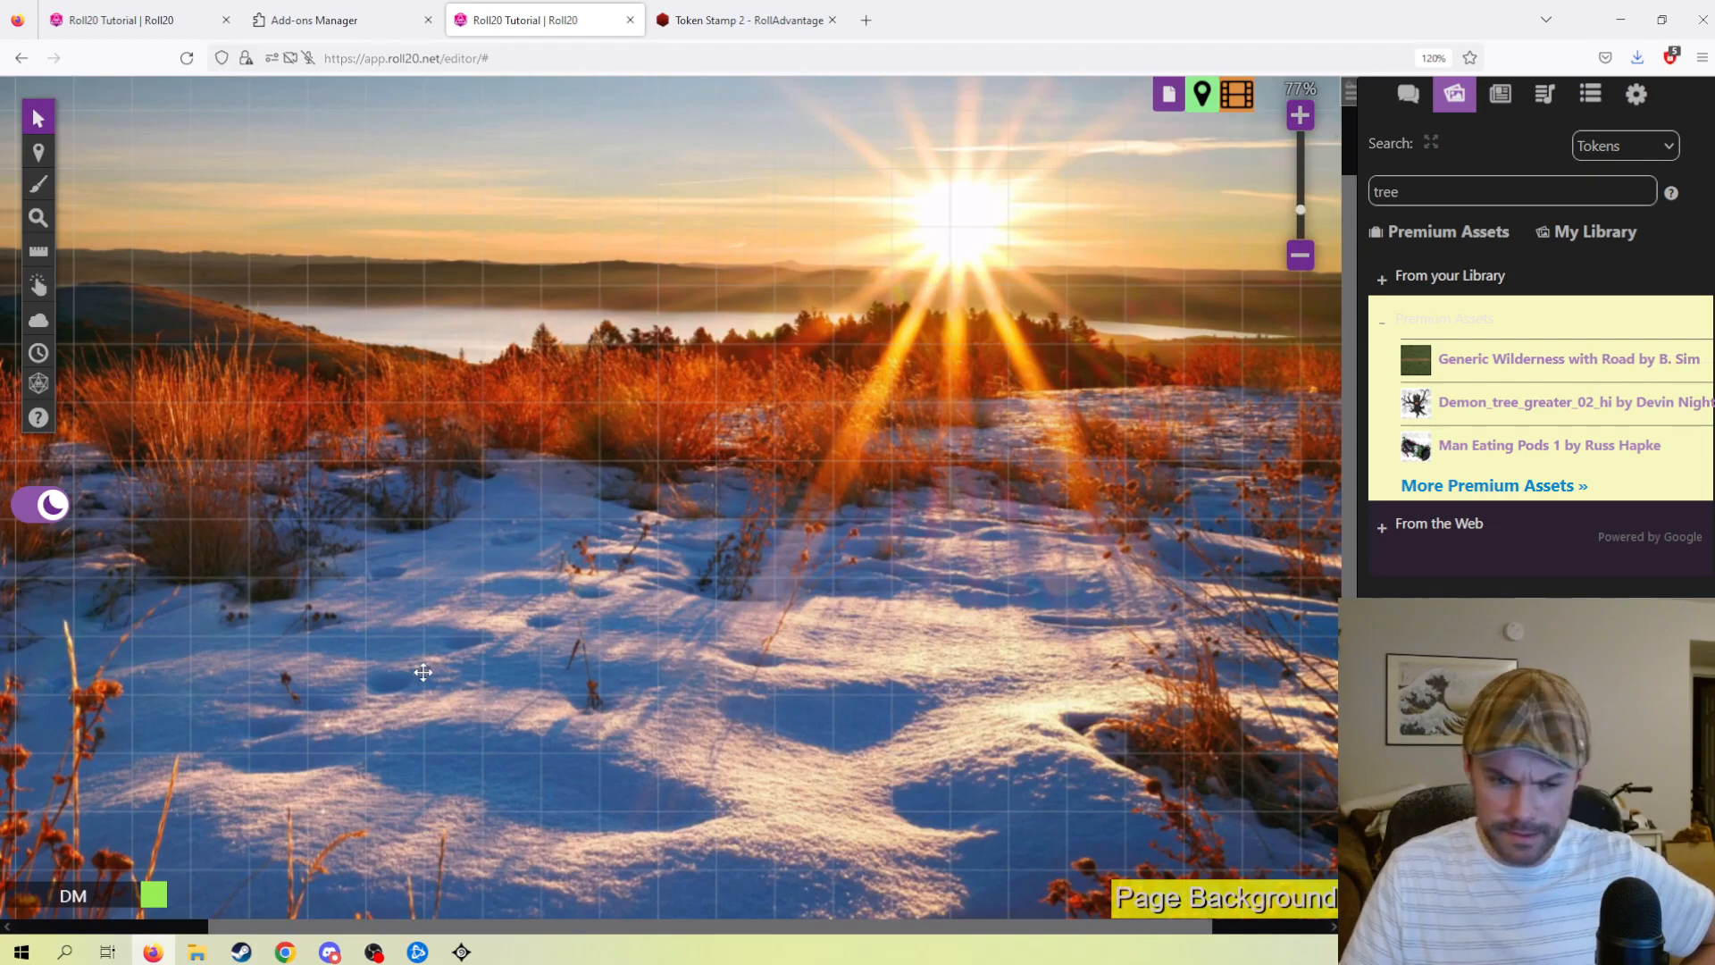
right_click(755, 279)
mouse_move(756, 277)
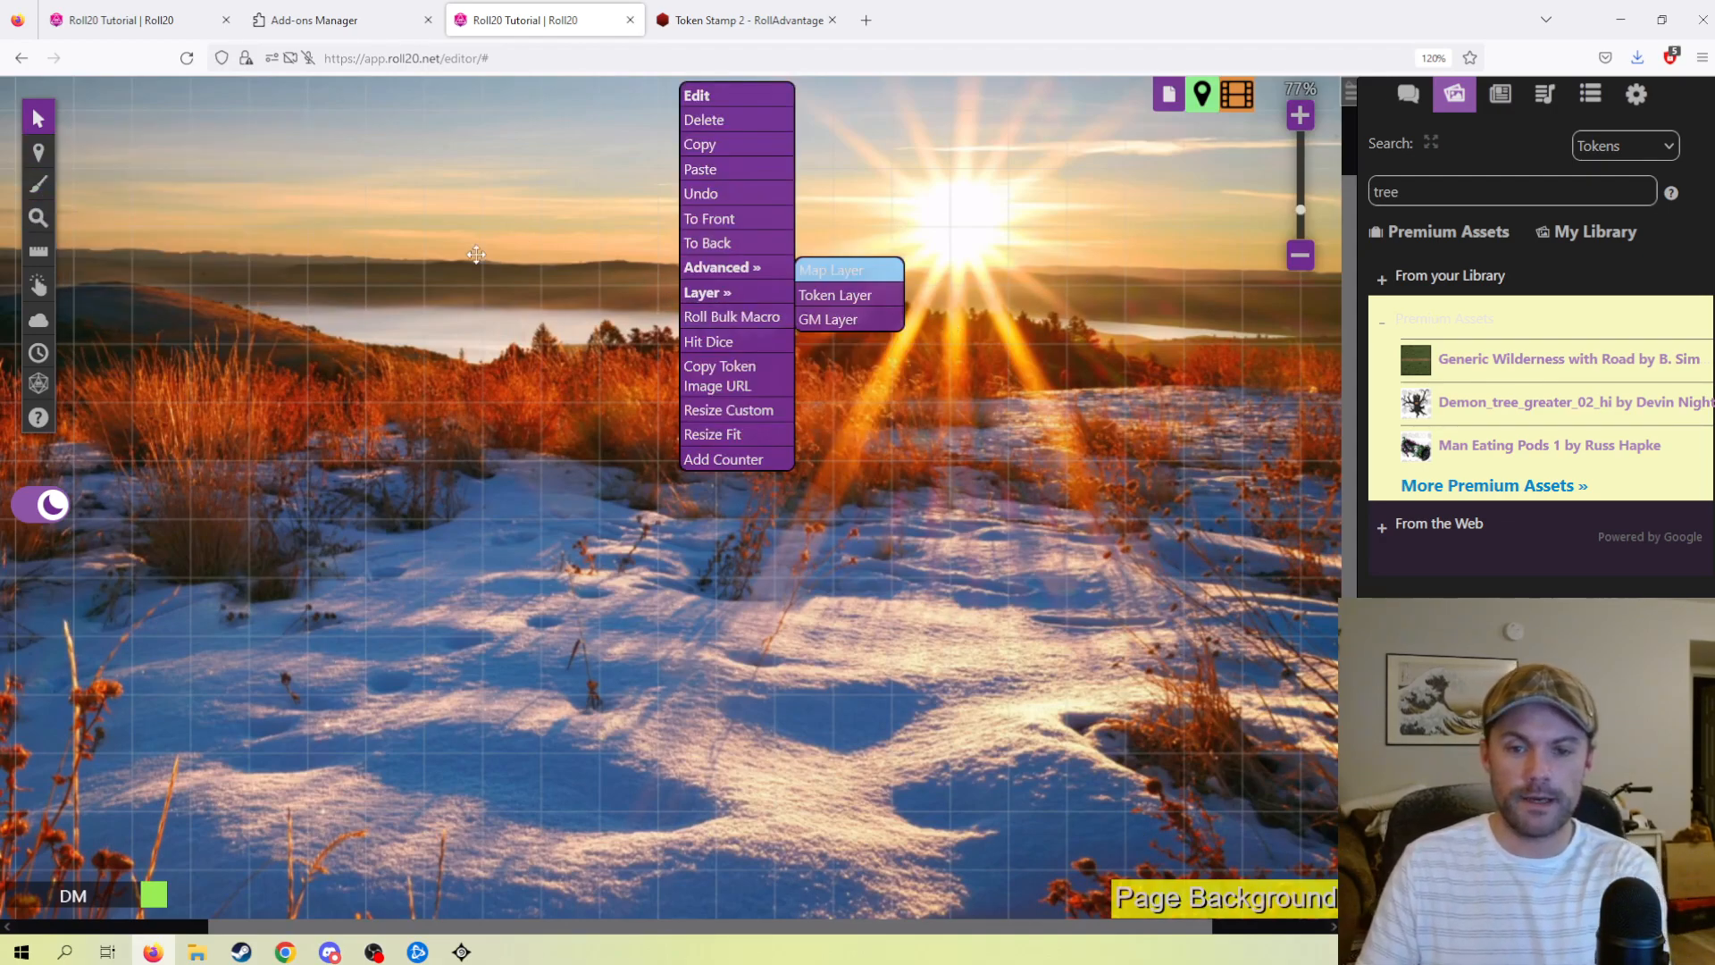
left_click(380, 259)
- Turn off the grid in the Map - Card page settings and save them
left_click(1169, 94)
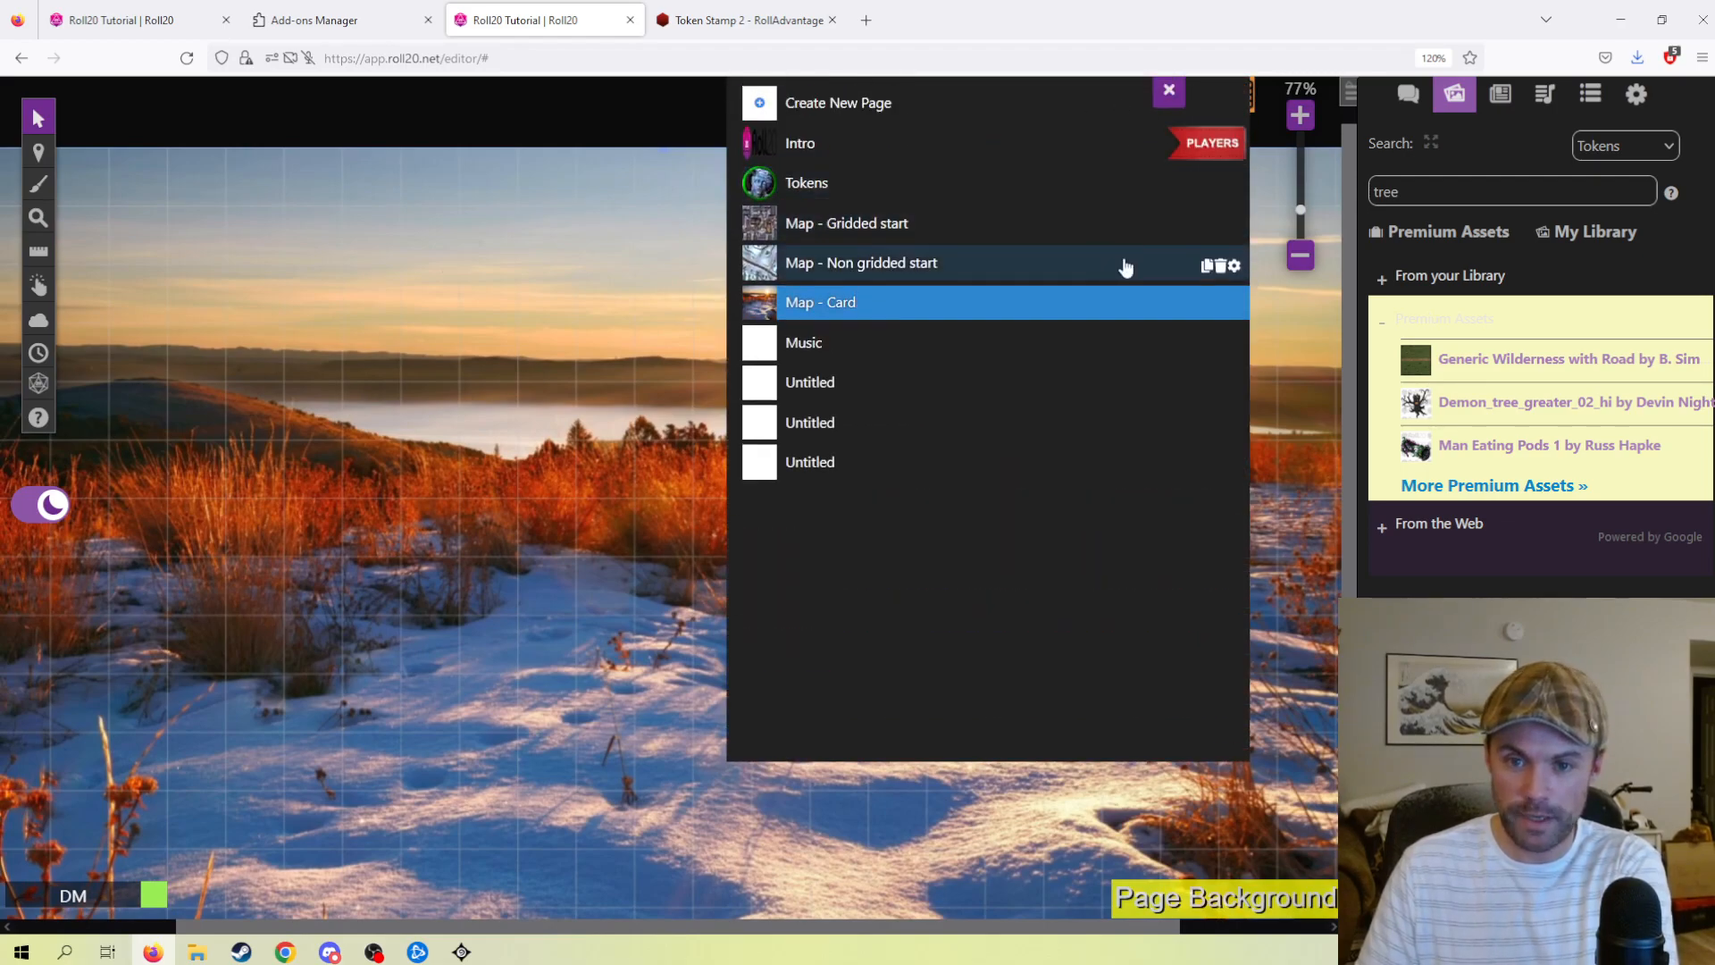
left_click(1233, 303)
scroll(945, 486, "down", 5)
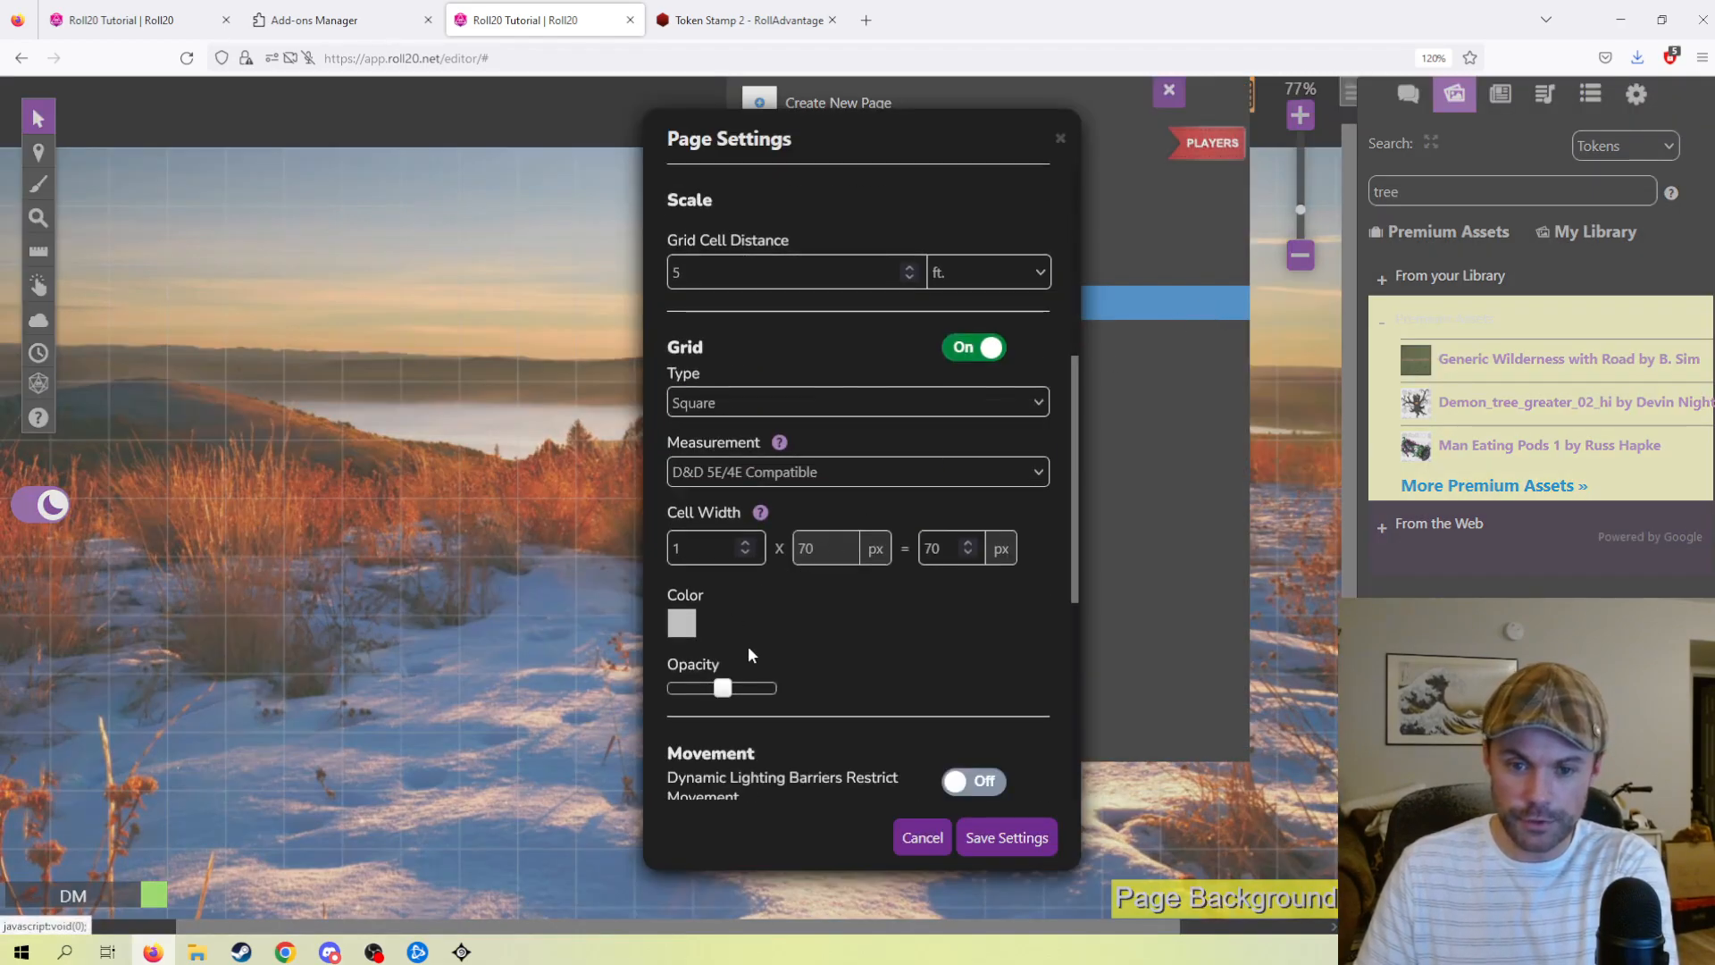
scroll(745, 649, "down", 4)
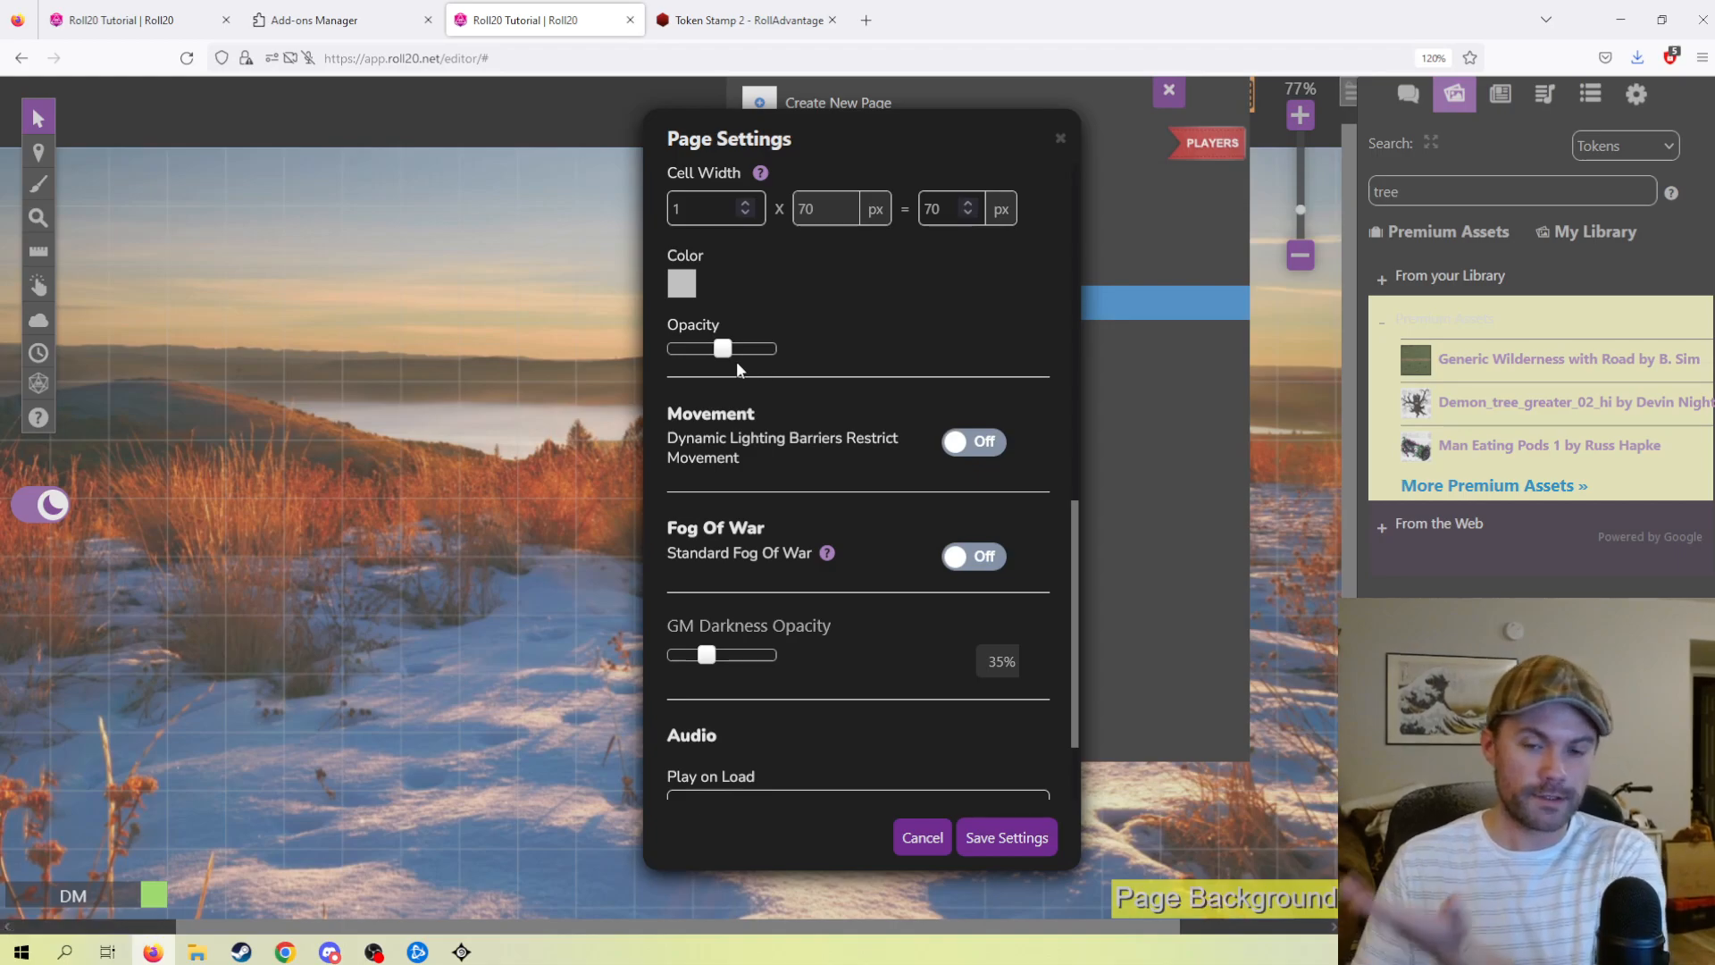
scroll(800, 411, "down", 2)
scroll(792, 449, "up", 5)
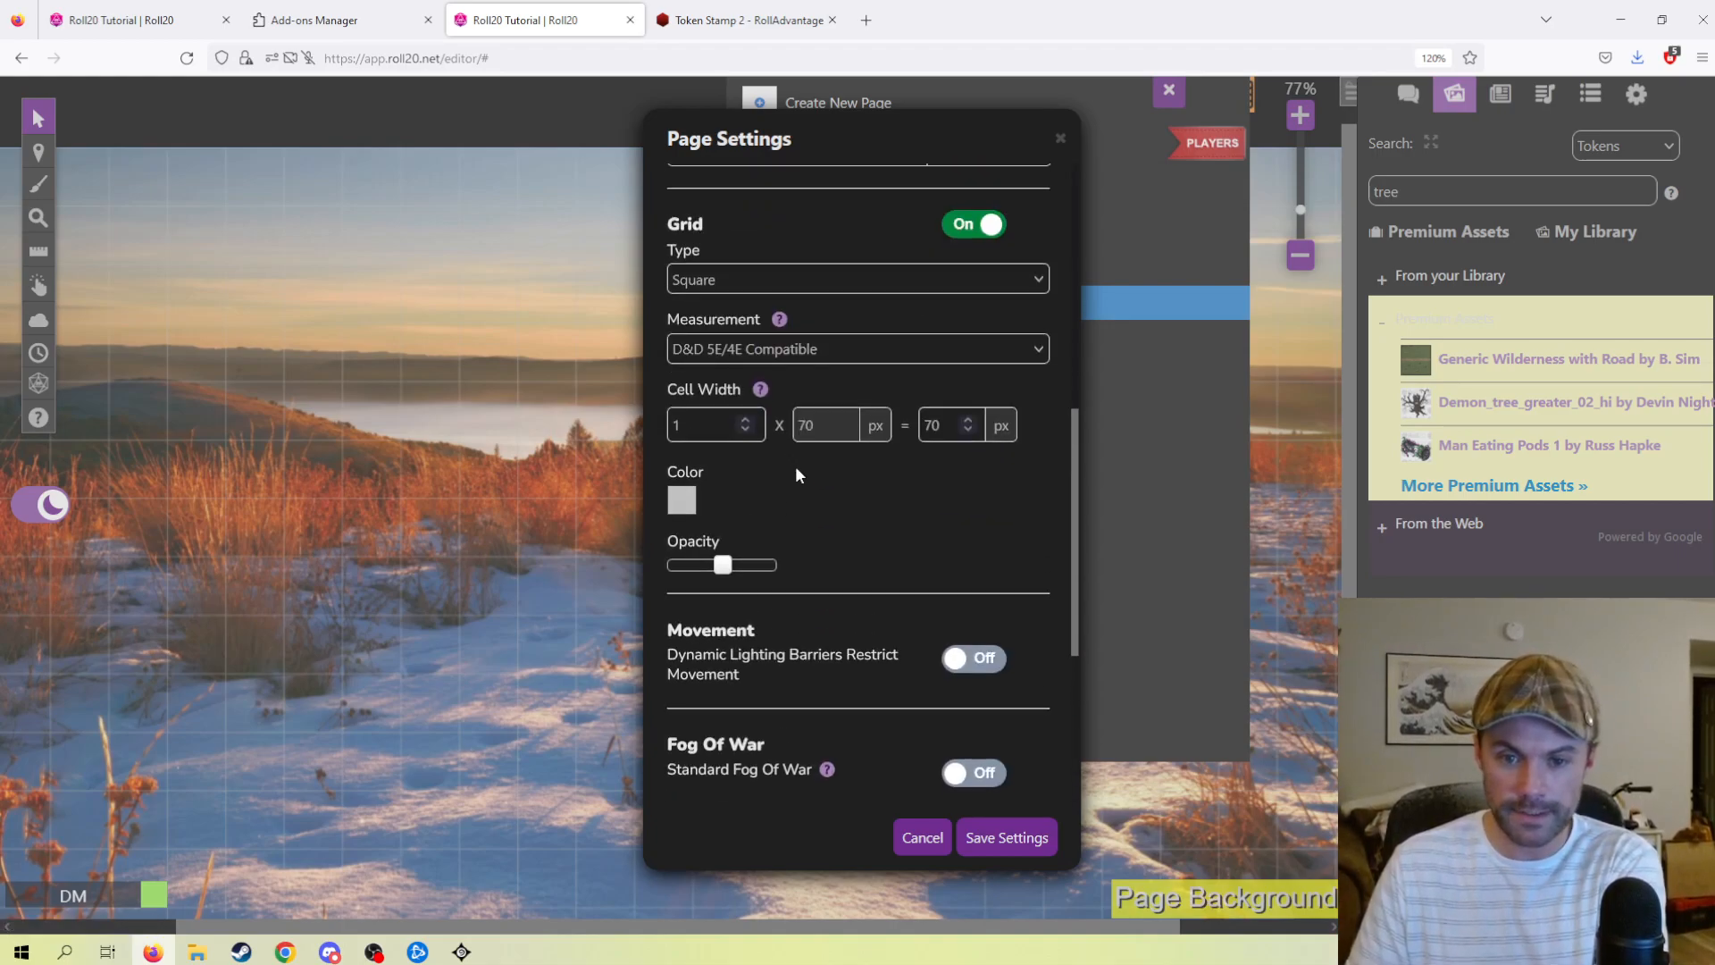
scroll(807, 474, "up", 3)
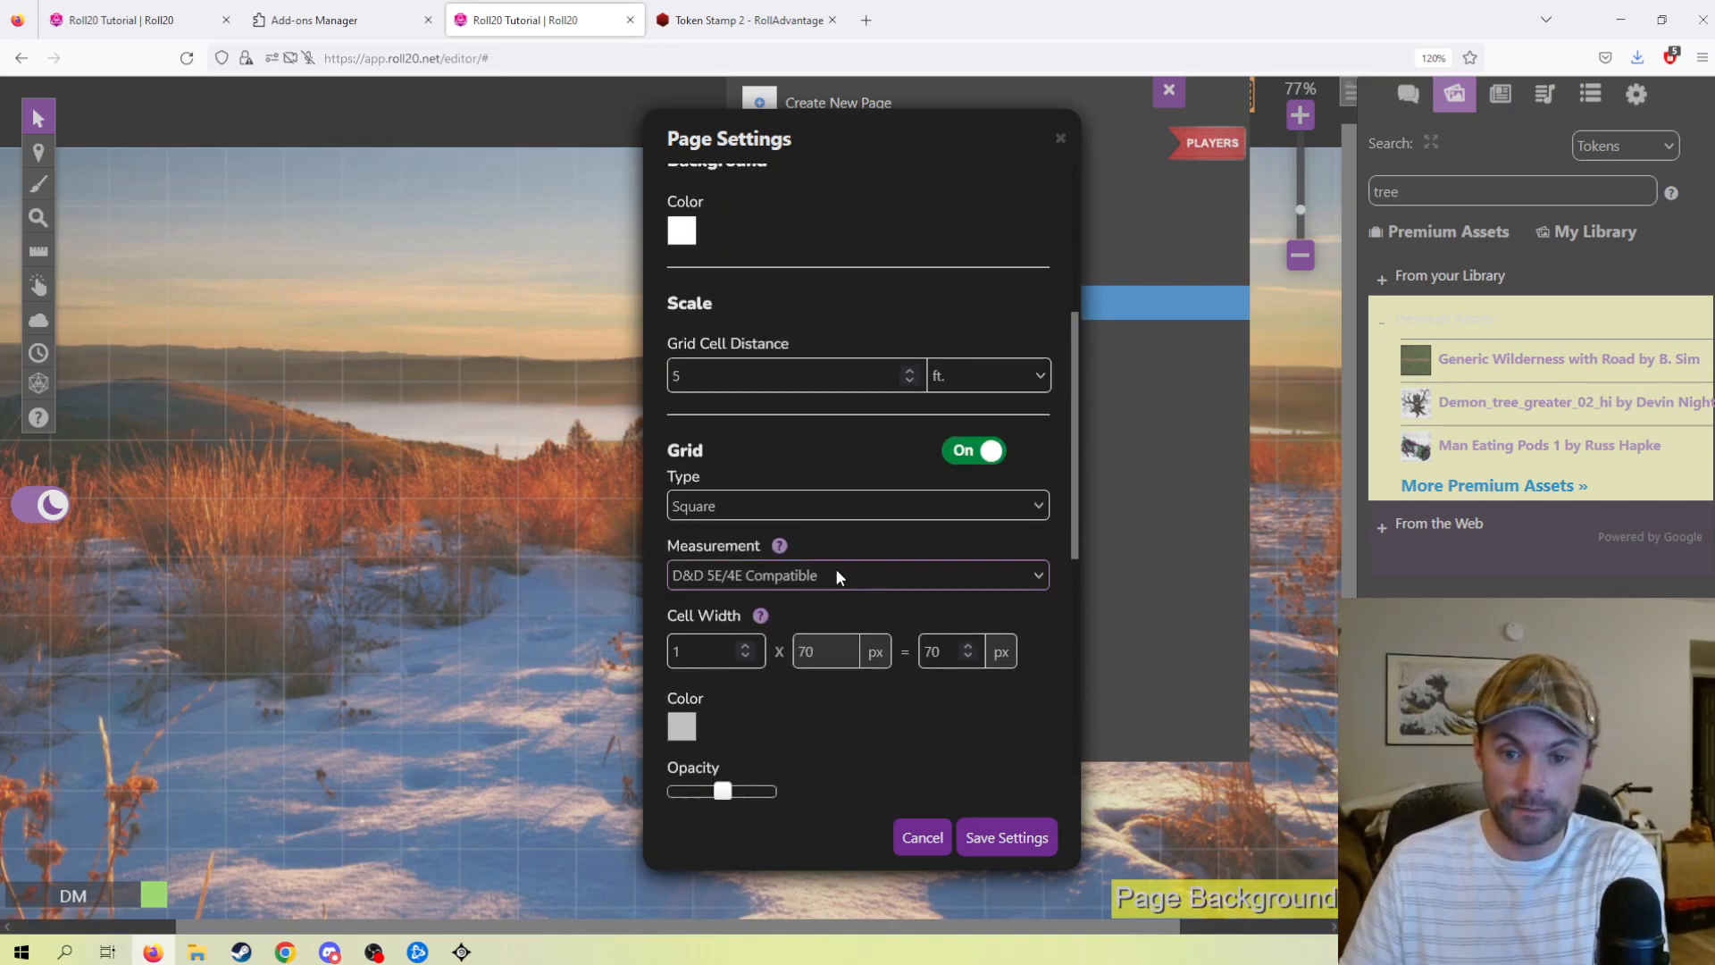
left_click(989, 450)
left_click(1006, 837)
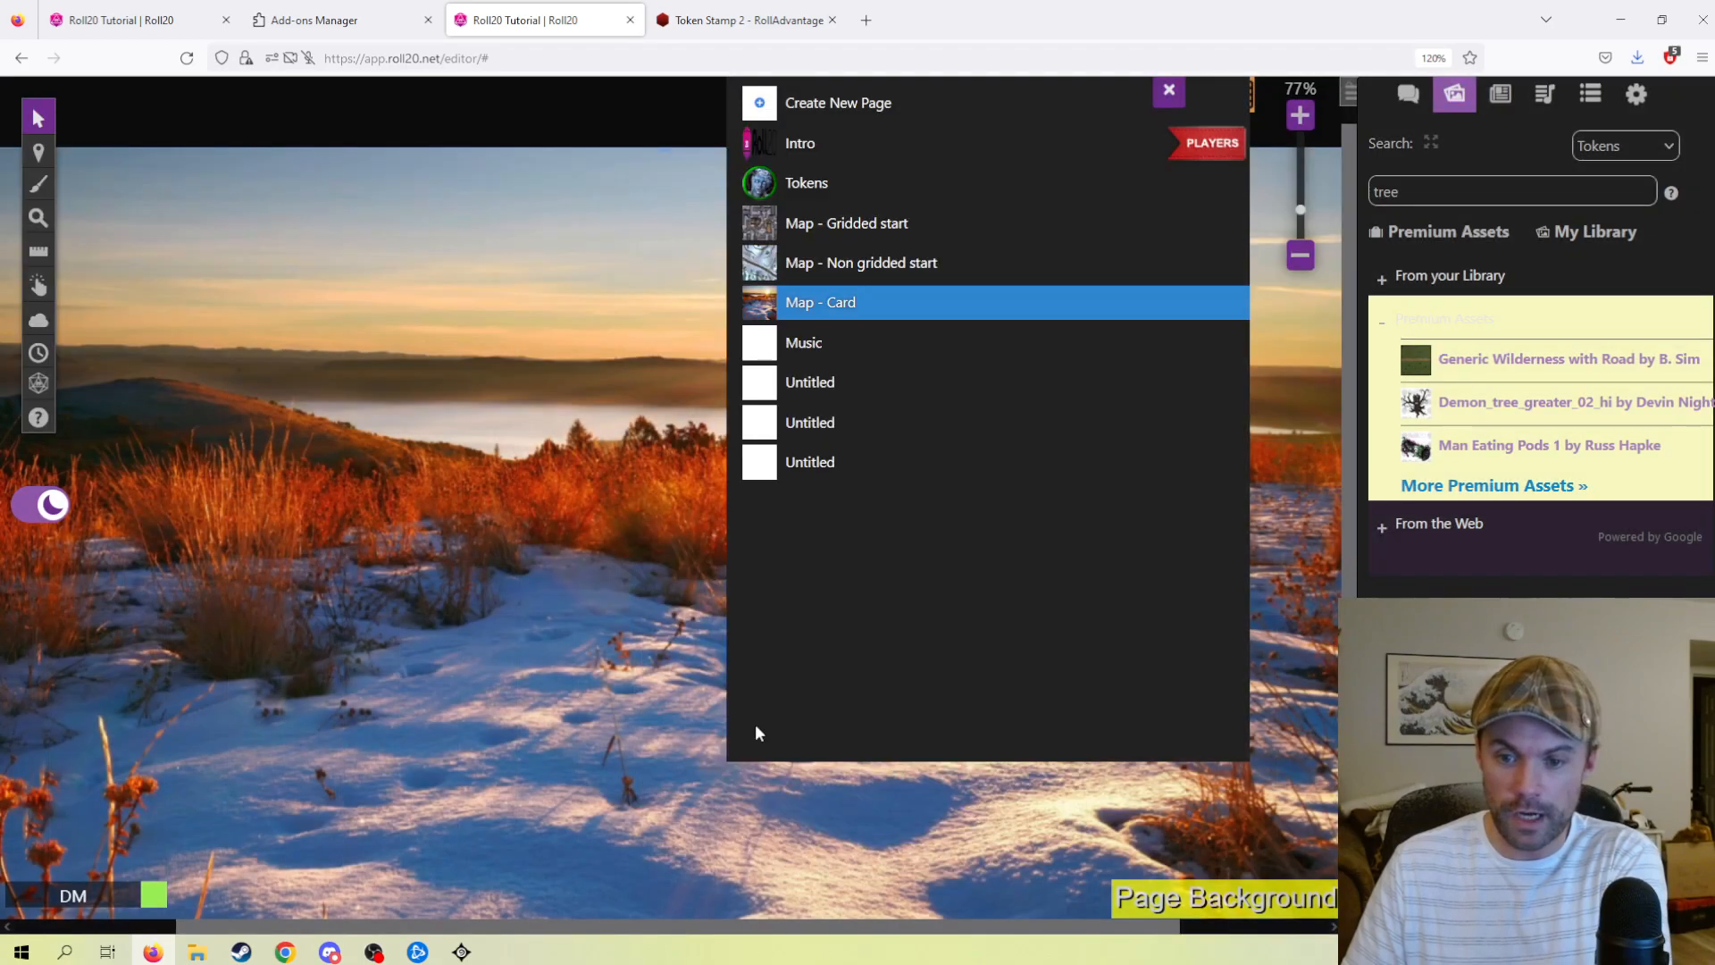
left_click(1168, 91)
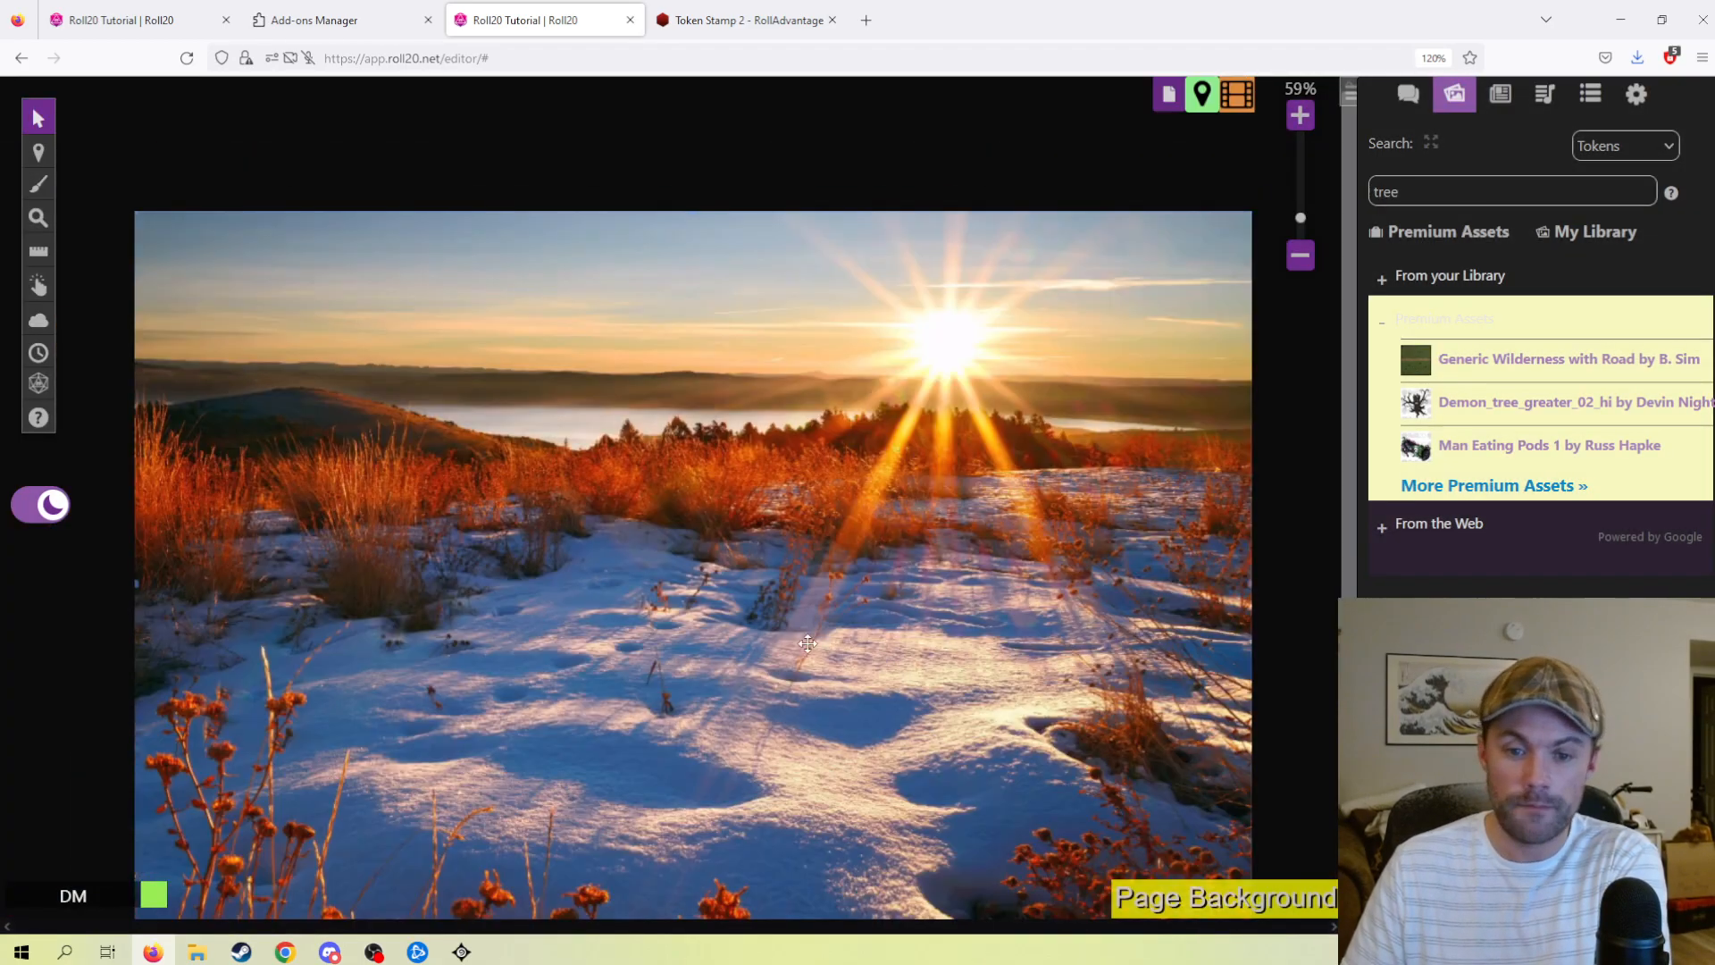
- Move the players ribbon from the Intro page to the Map - Card page
left_click(1168, 94)
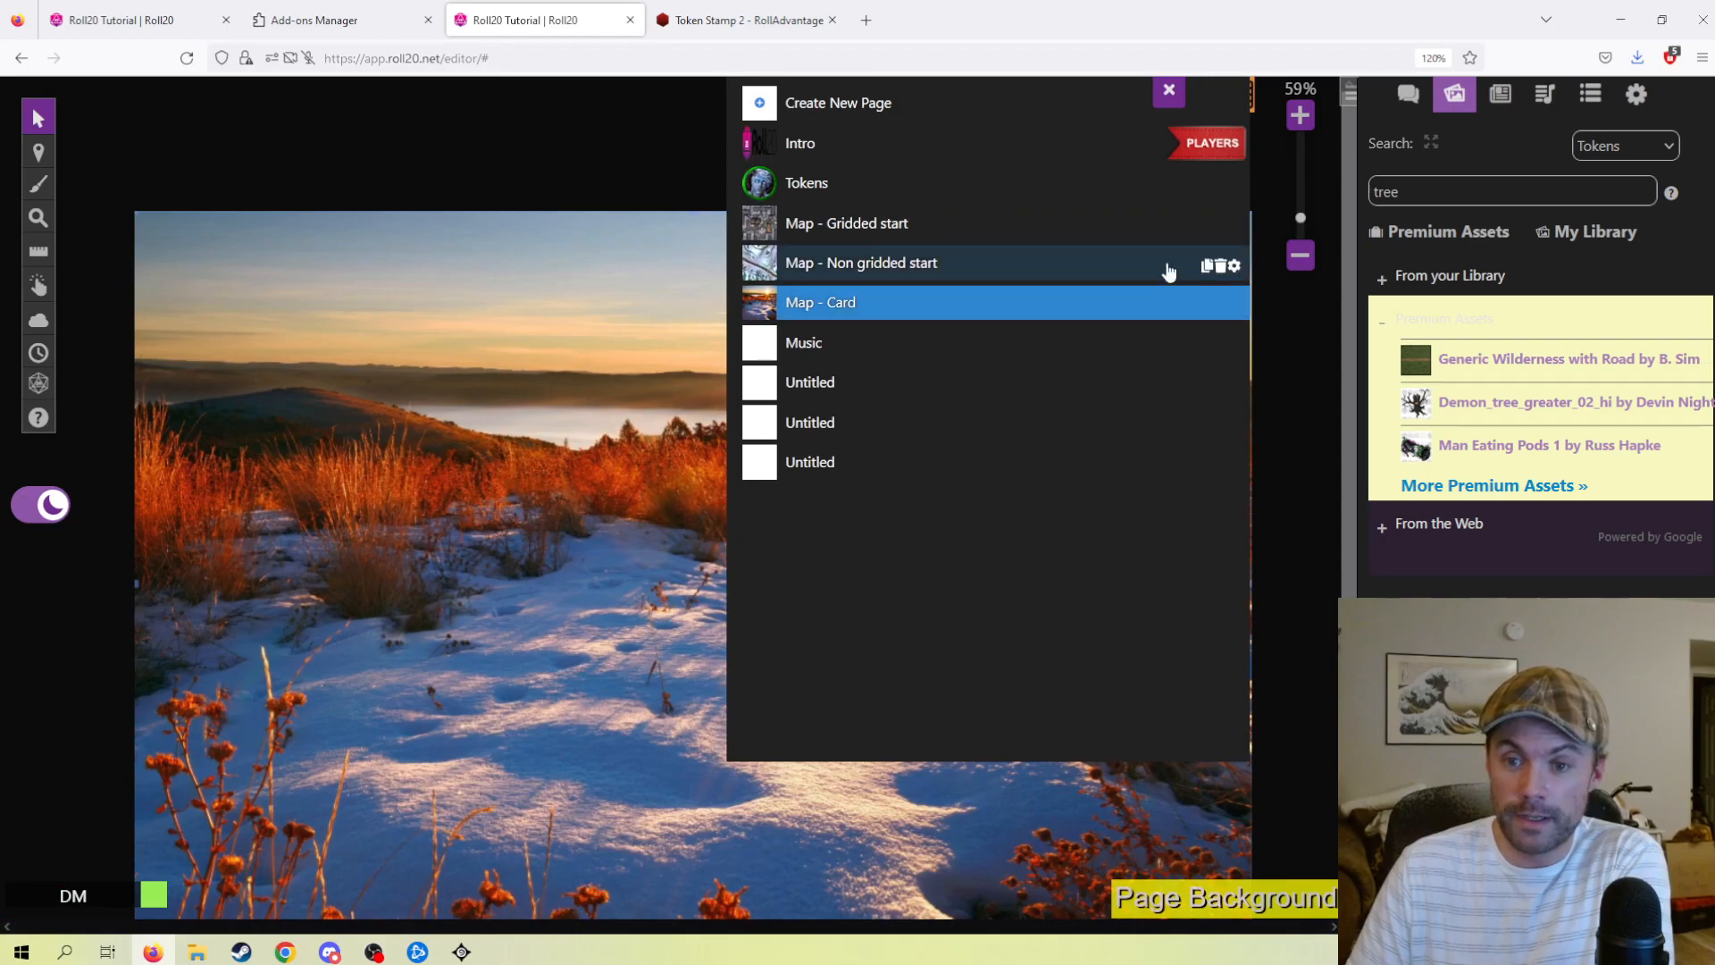
left_click_drag(1216, 156, 1198, 306)
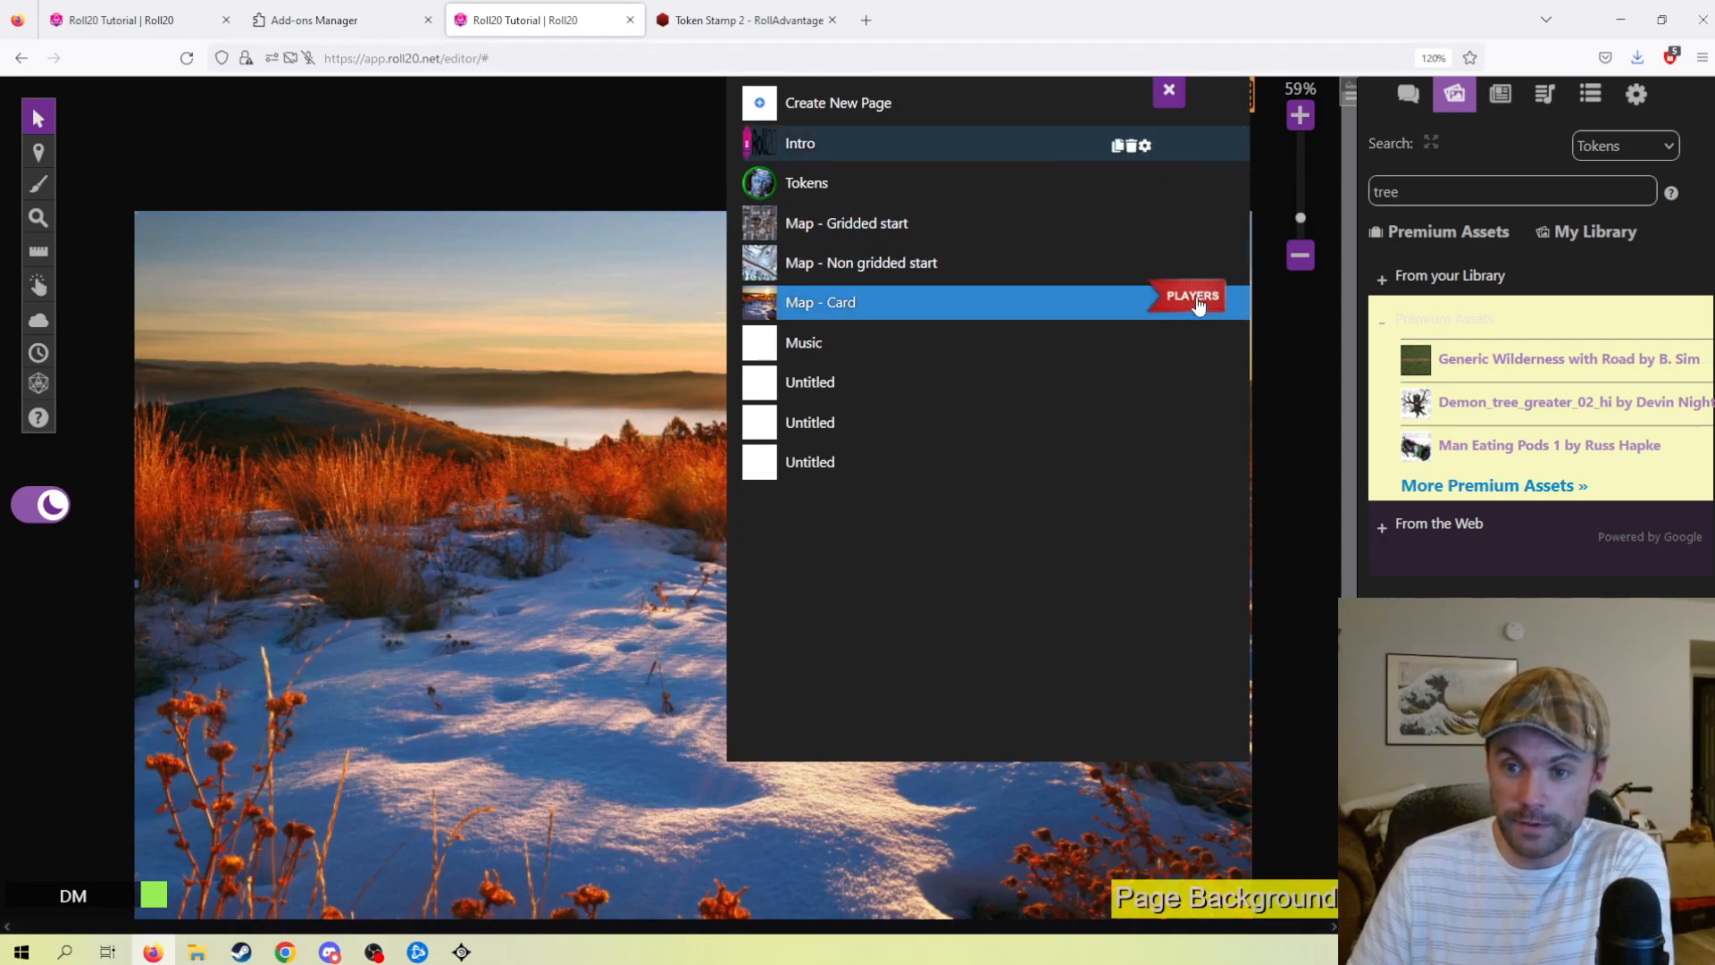
left_click(1169, 90)
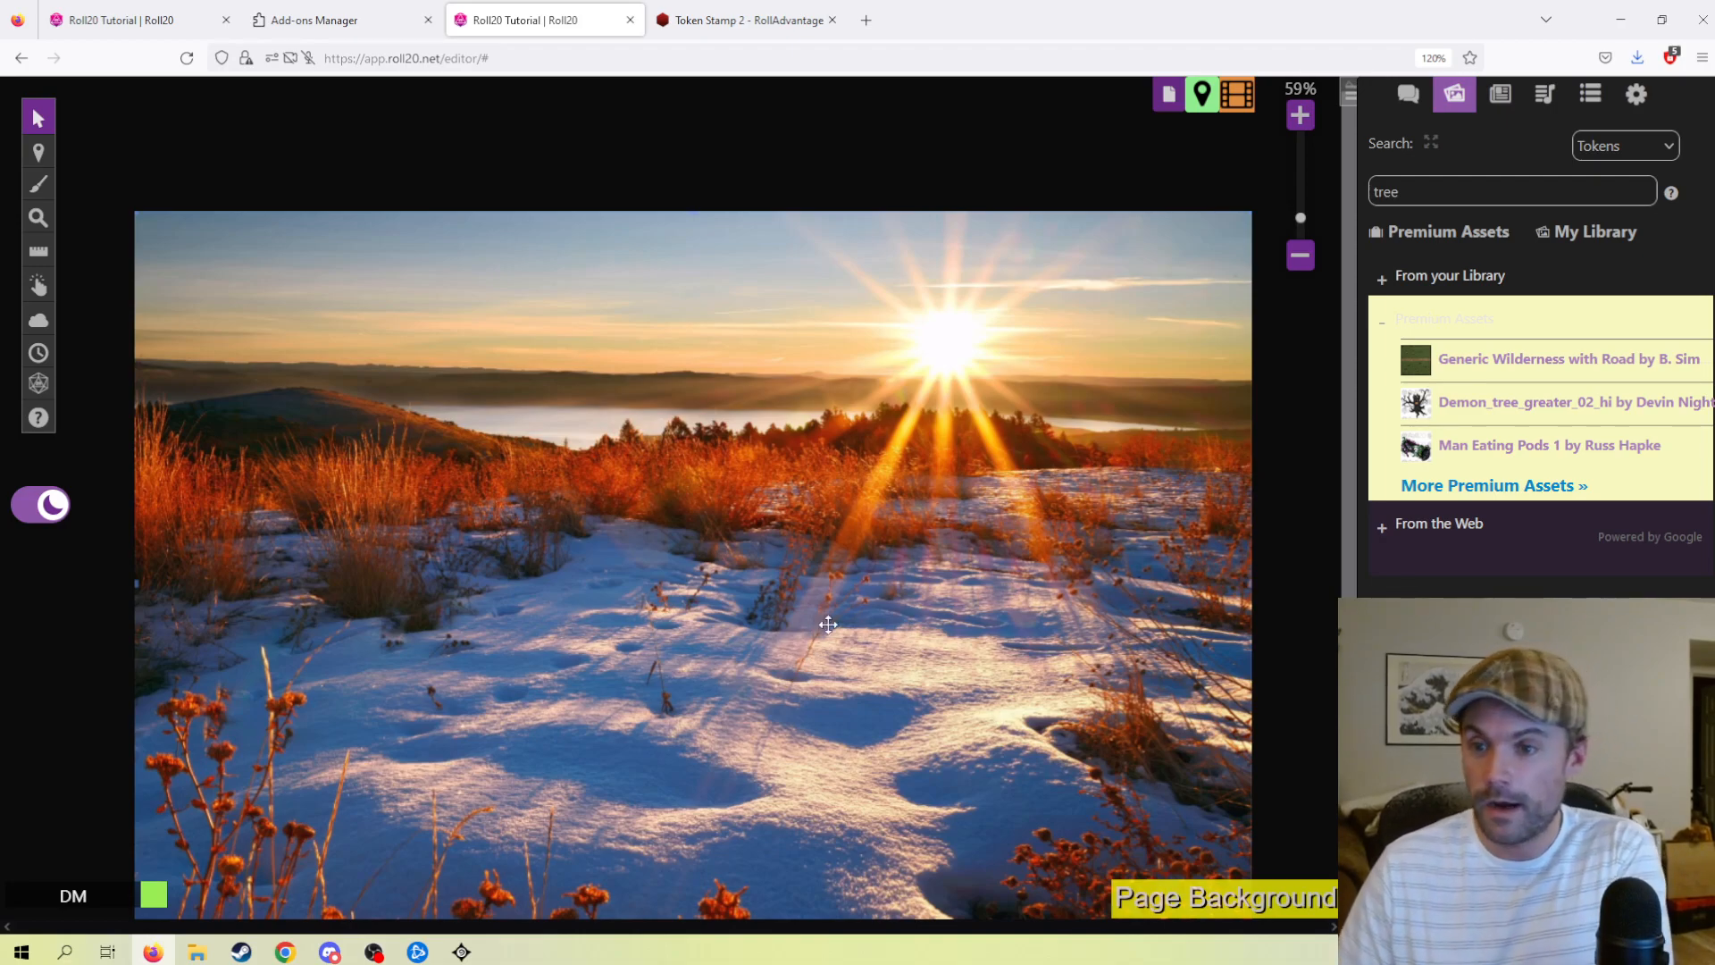
- Create a journal handout named Mysterious Note and add the parchment map image to it
left_click(1498, 96)
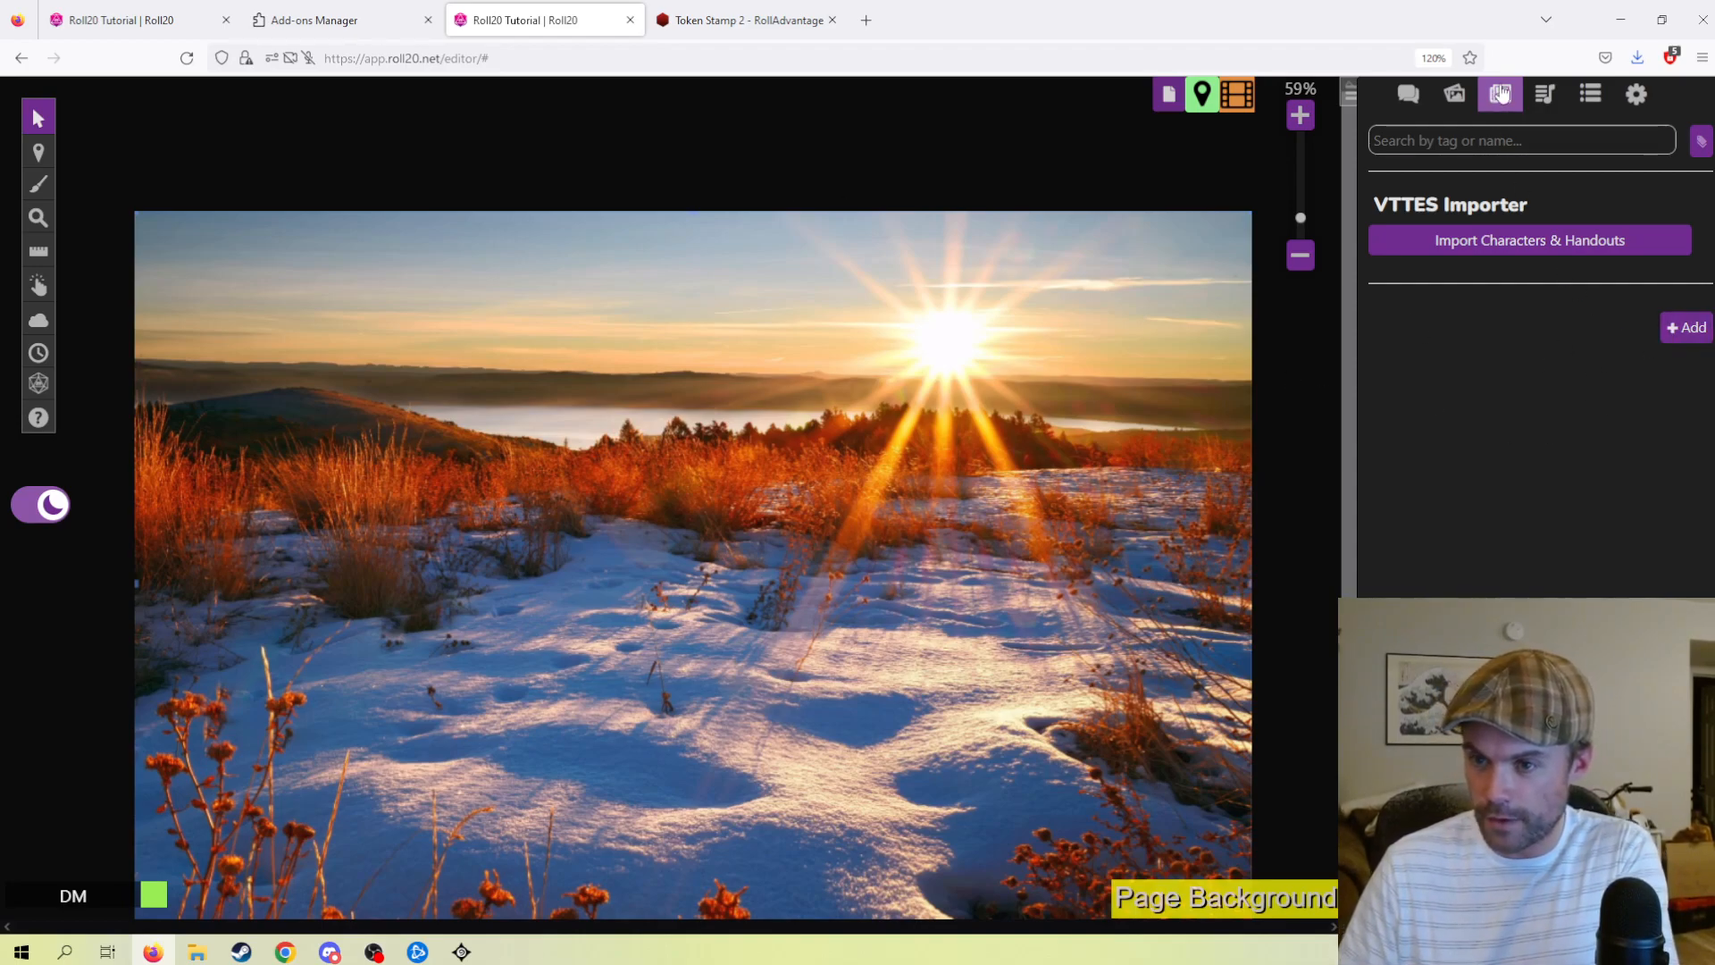
left_click(1672, 336)
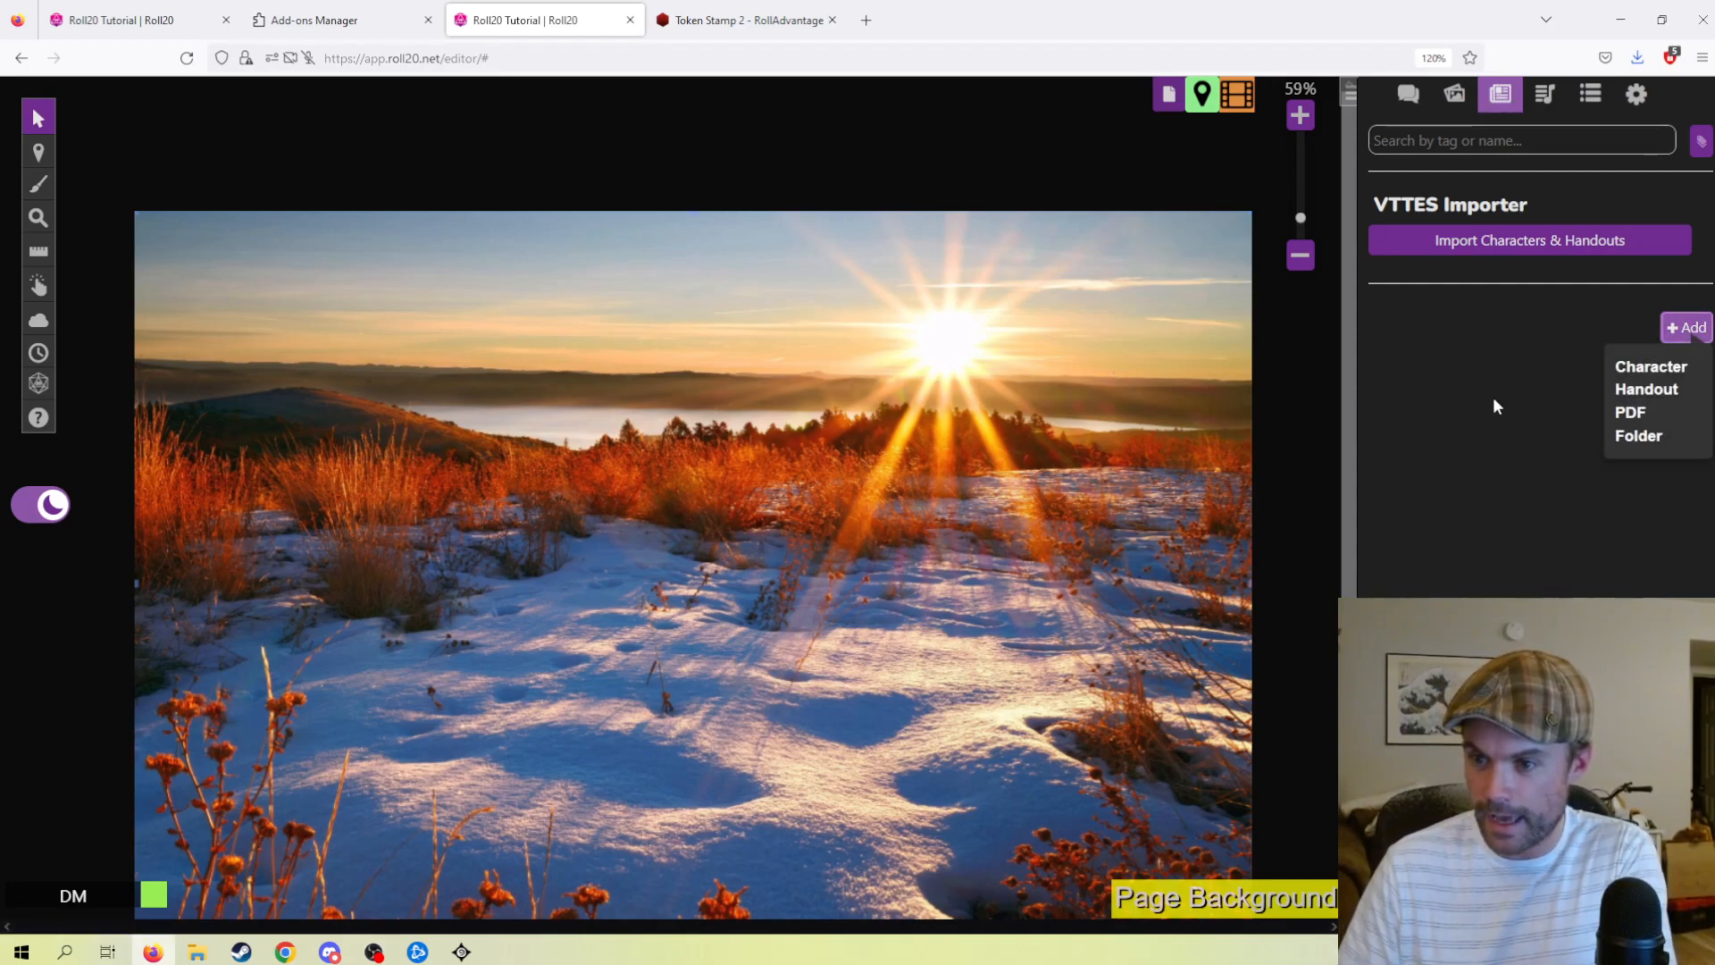
left_click(1645, 390)
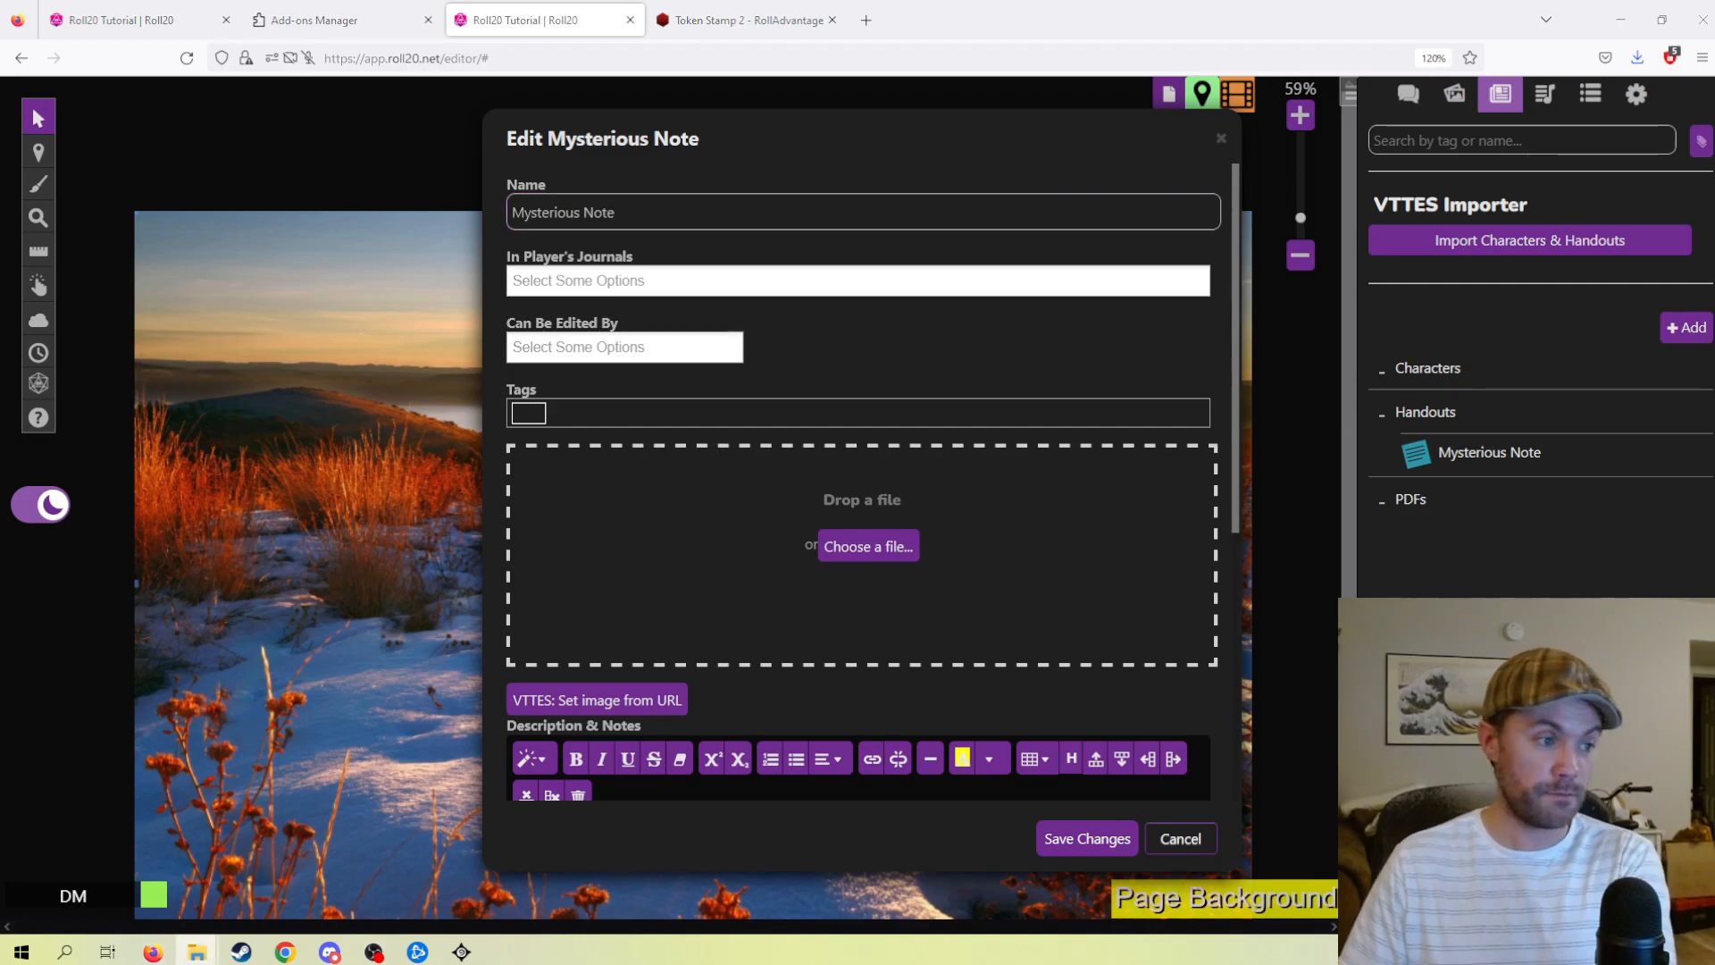
left_click_drag(626, 482, 744, 504)
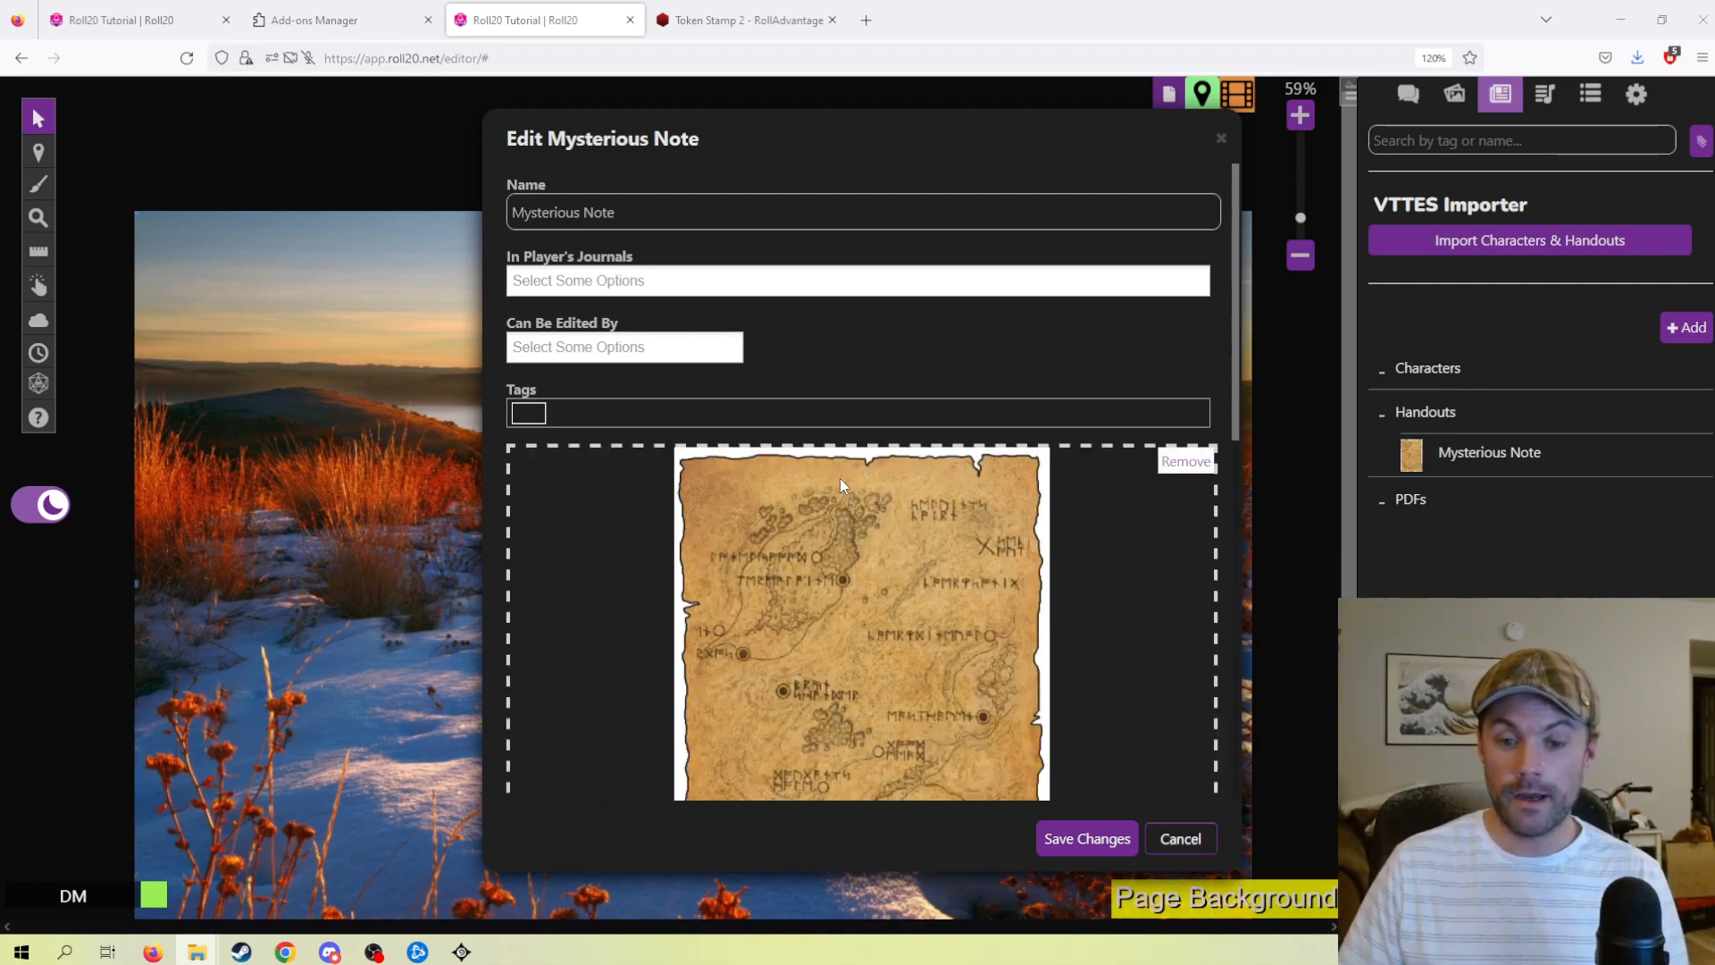
scroll(721, 397, "down", 1)
scroll(720, 397, "up", 2)
- Rename the handout as Mysterious Map and save the changes
triple_click(643, 211)
type("Mysterius")
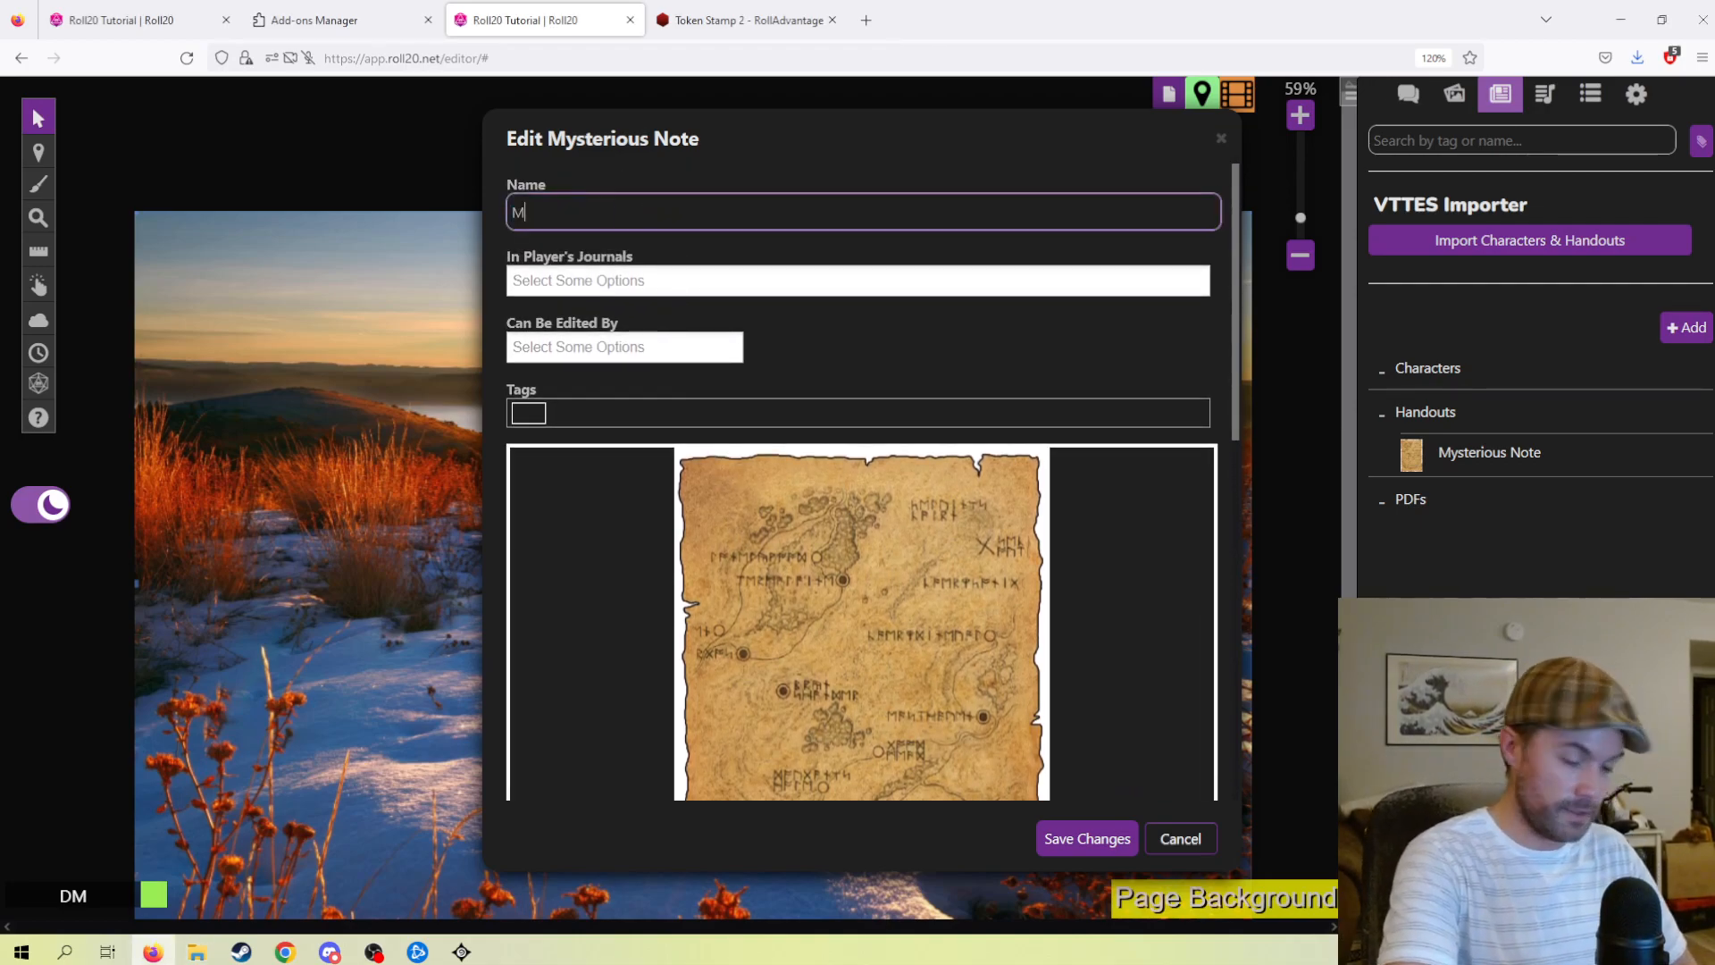
key("BackSpace")
key("BackSpace")
type("ous Map")
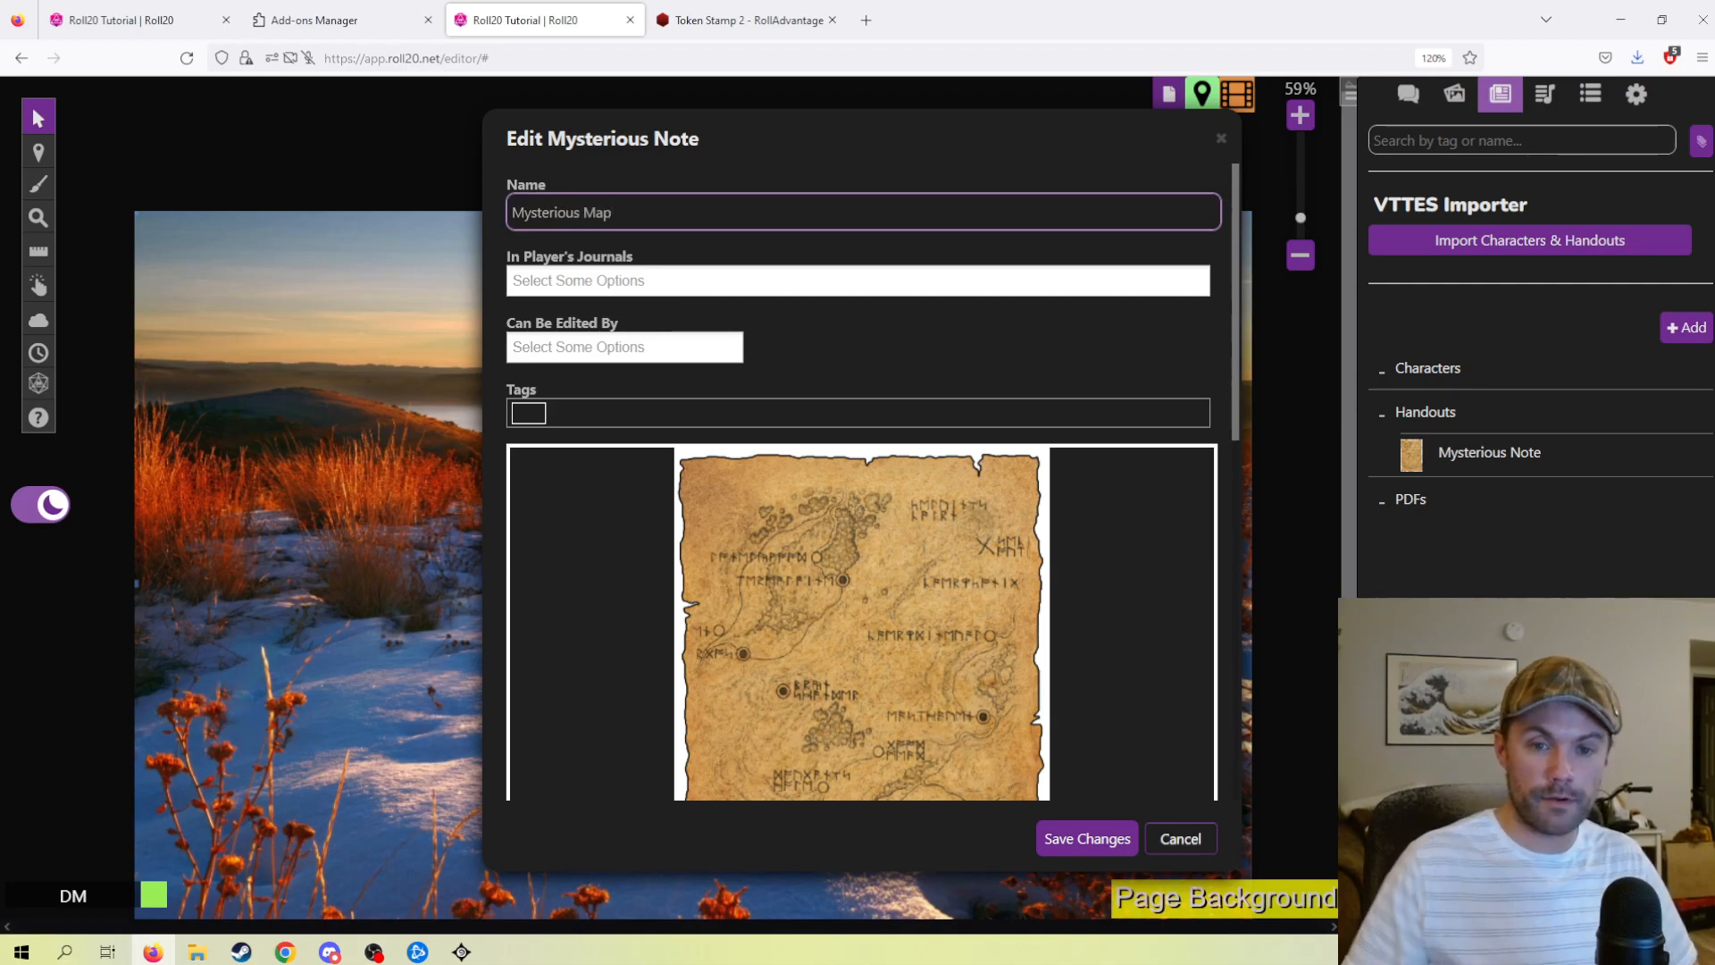
scroll(1004, 888, "down", 2)
scroll(911, 725, "down", 3)
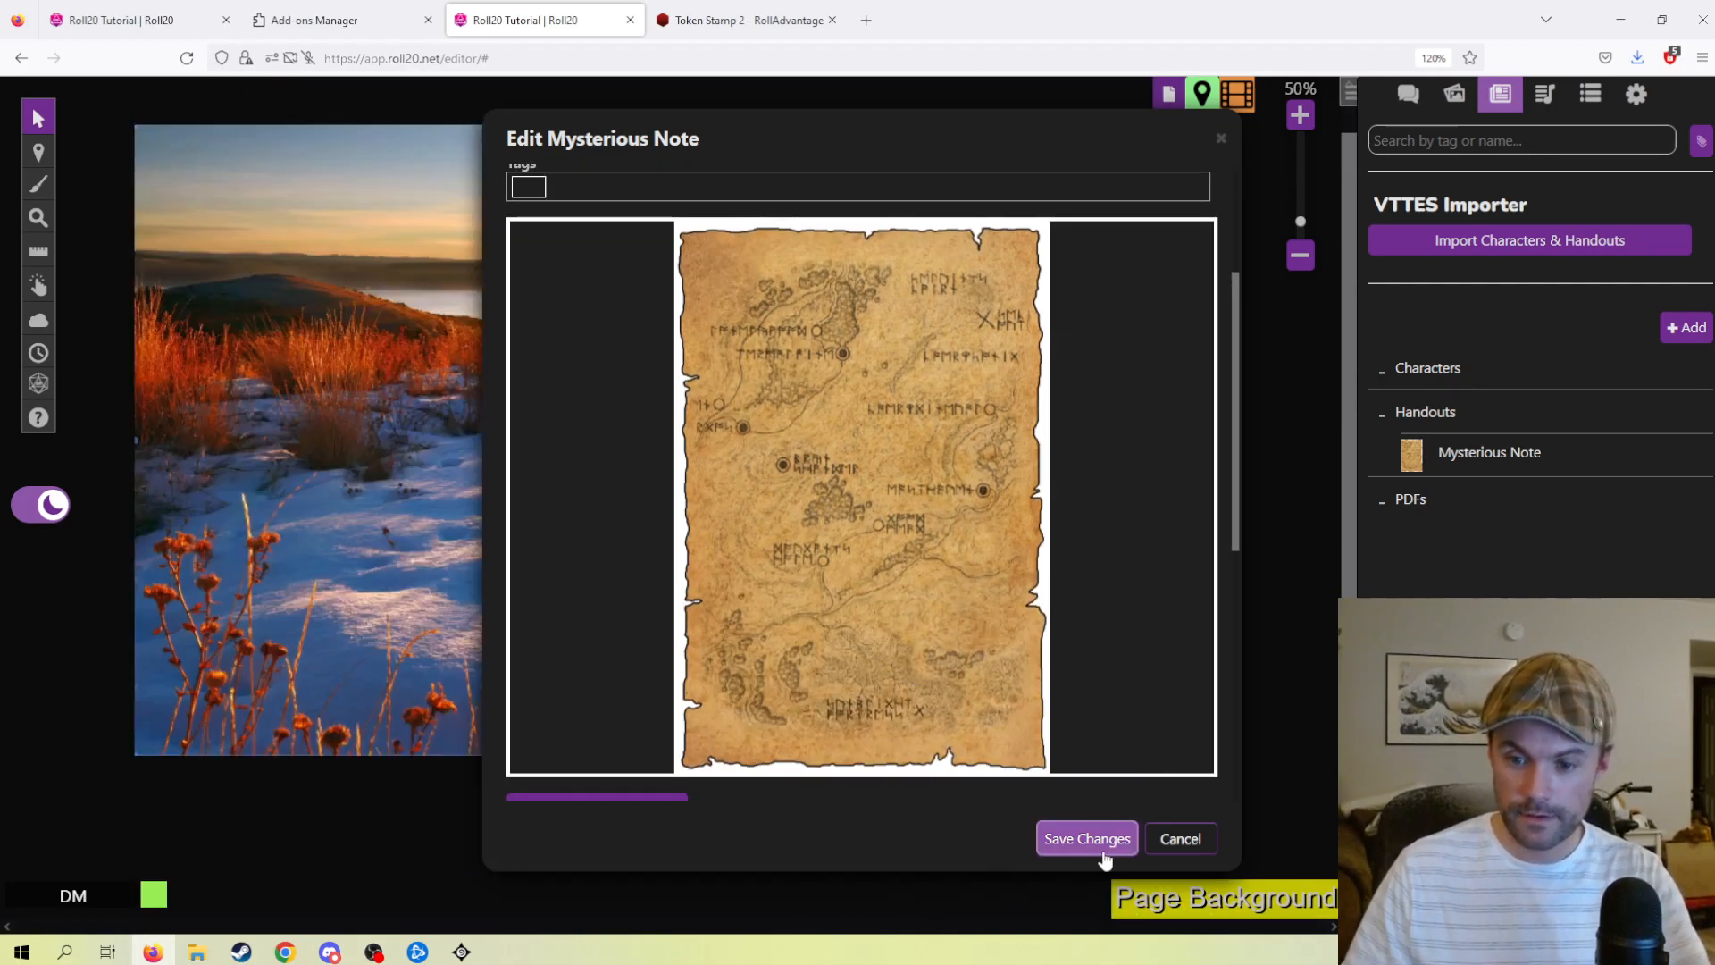
left_click(1106, 846)
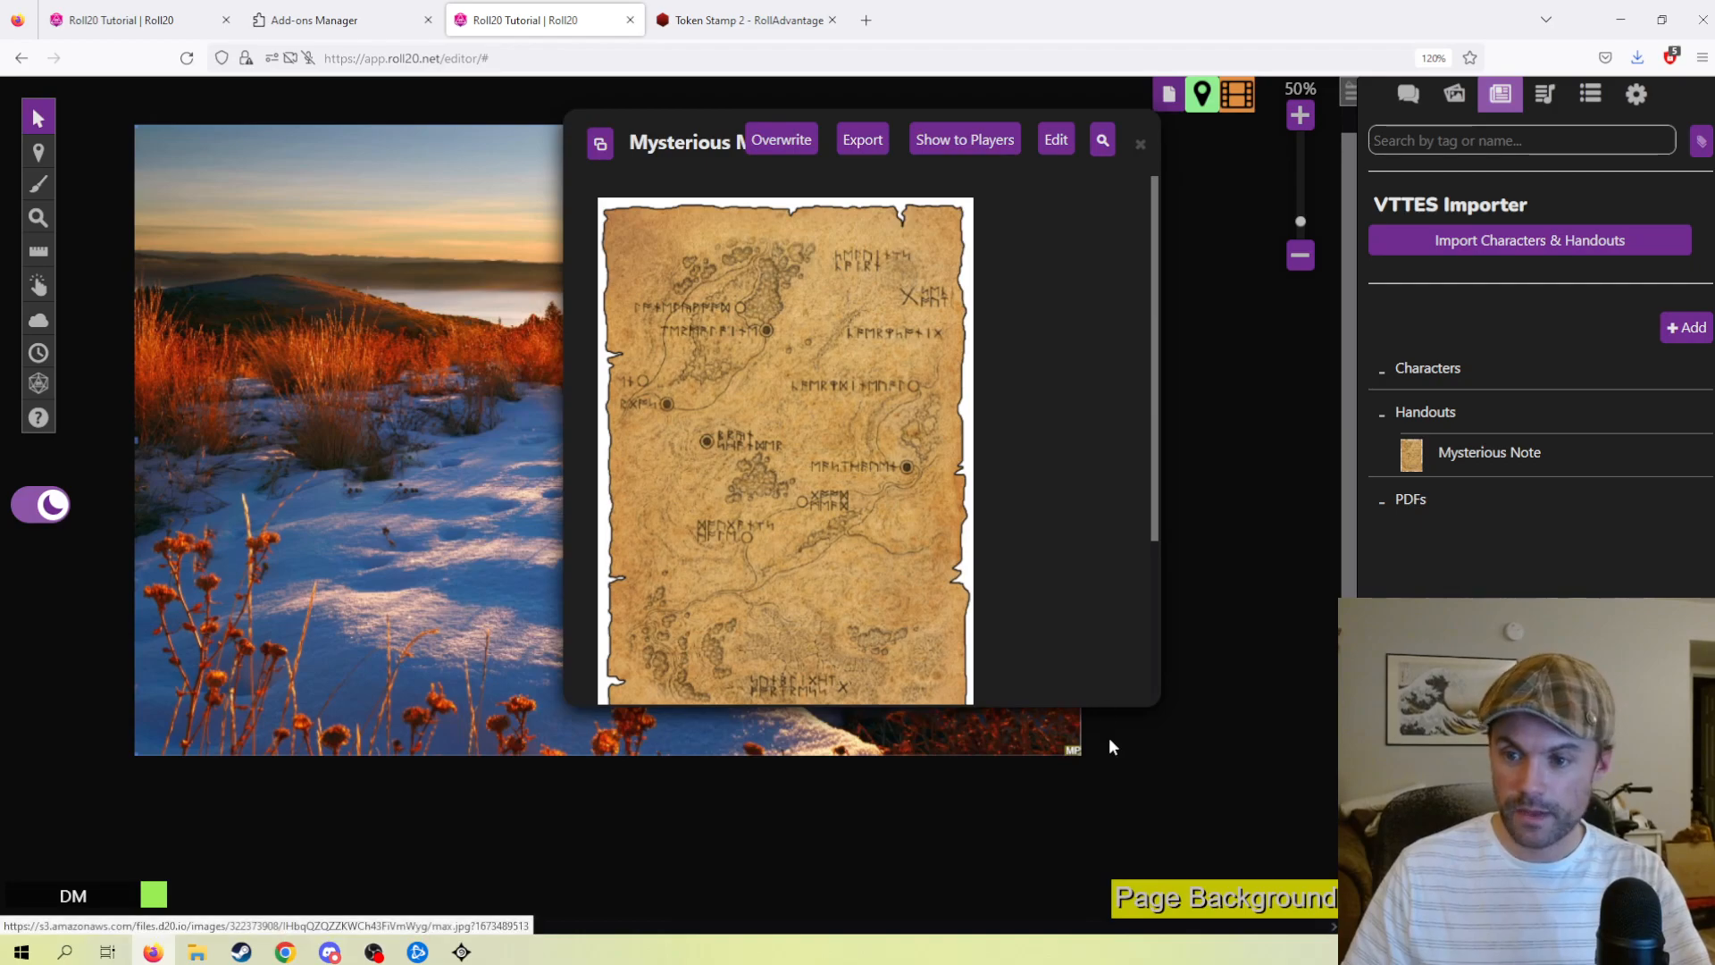
left_click(1384, 422)
left_click(1382, 418)
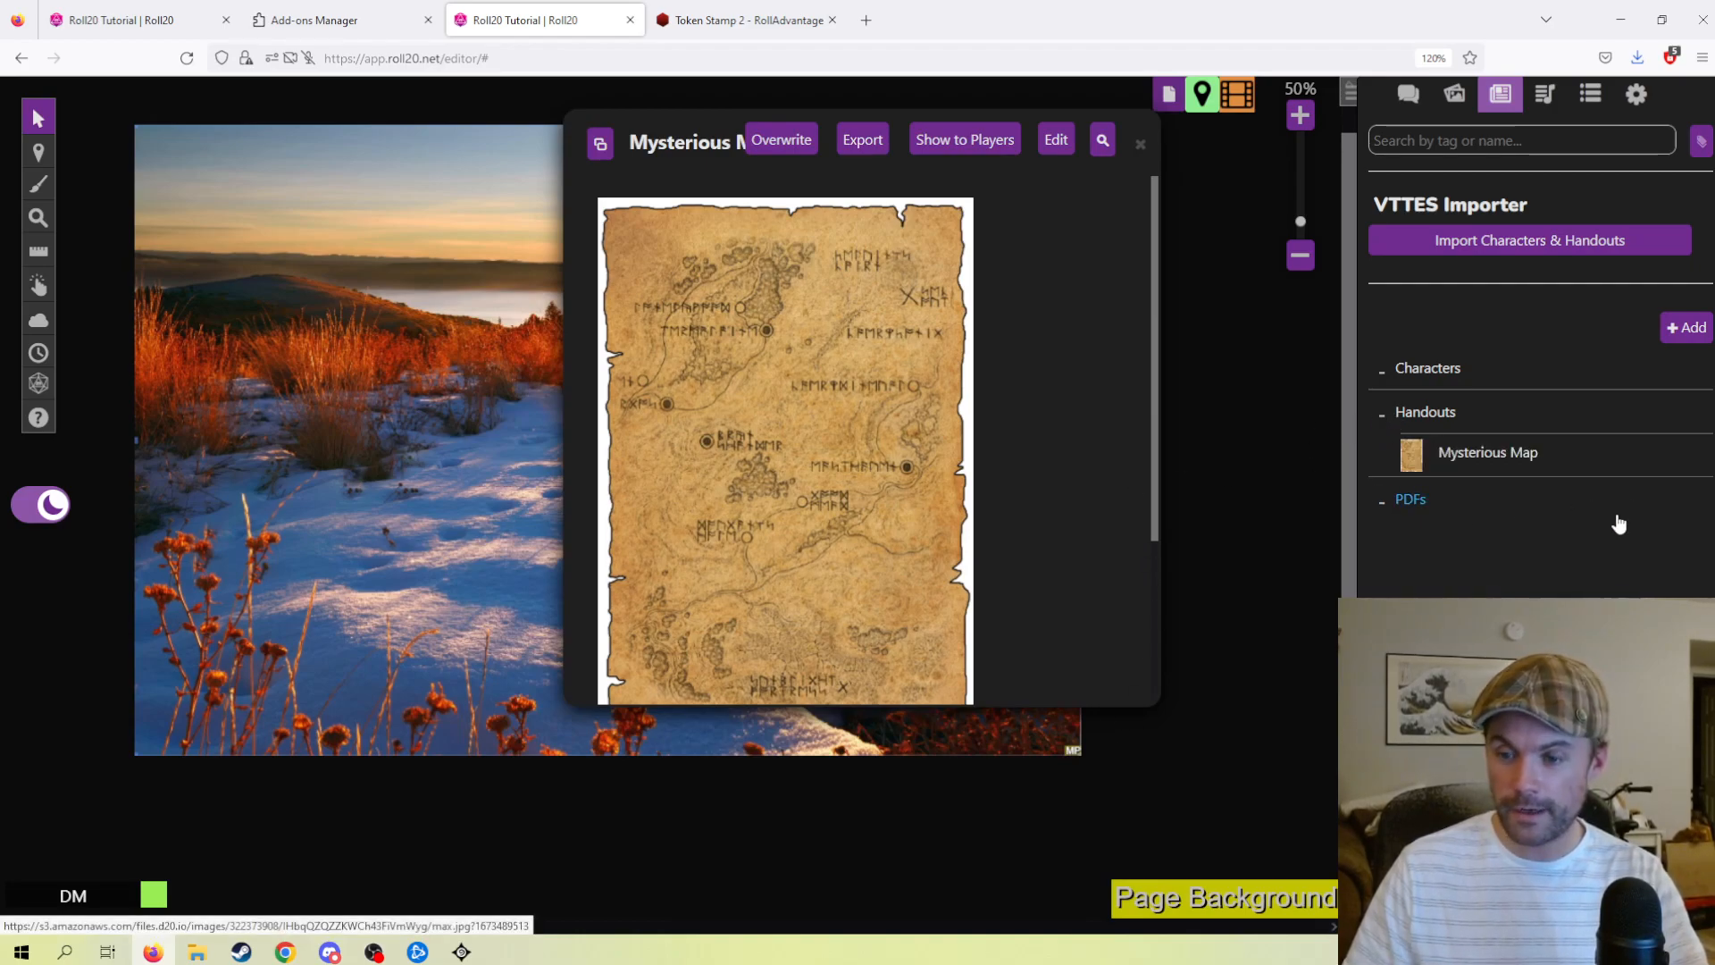
left_click(1679, 328)
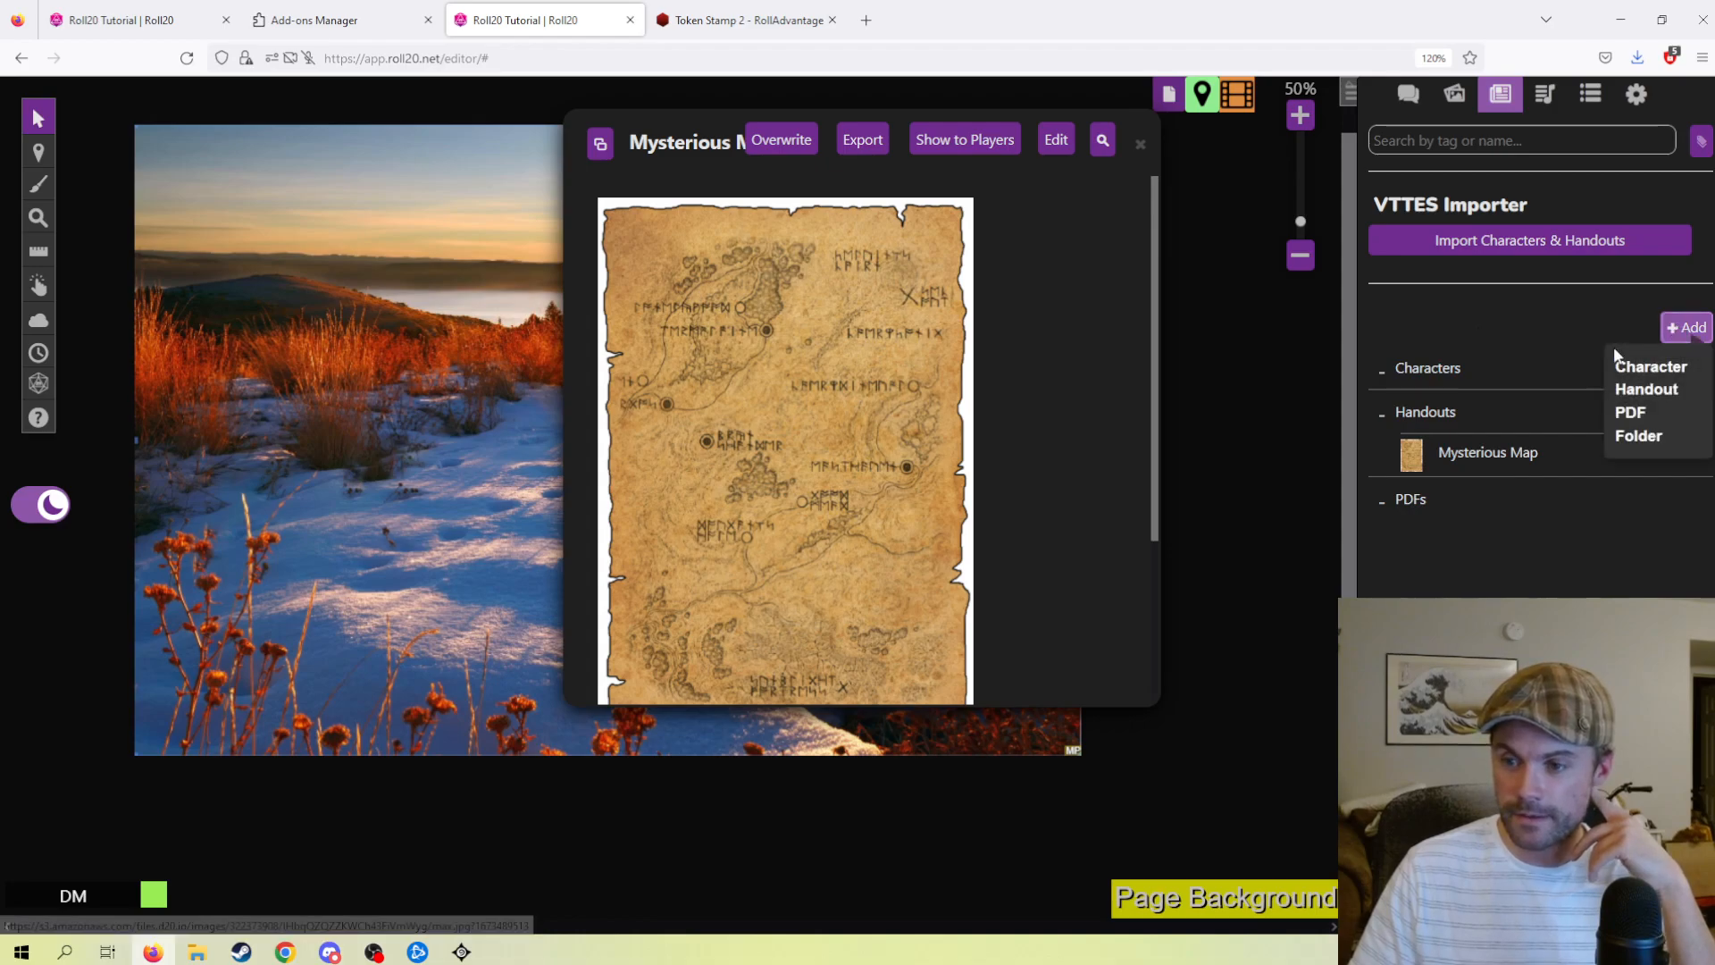
left_click(1673, 328)
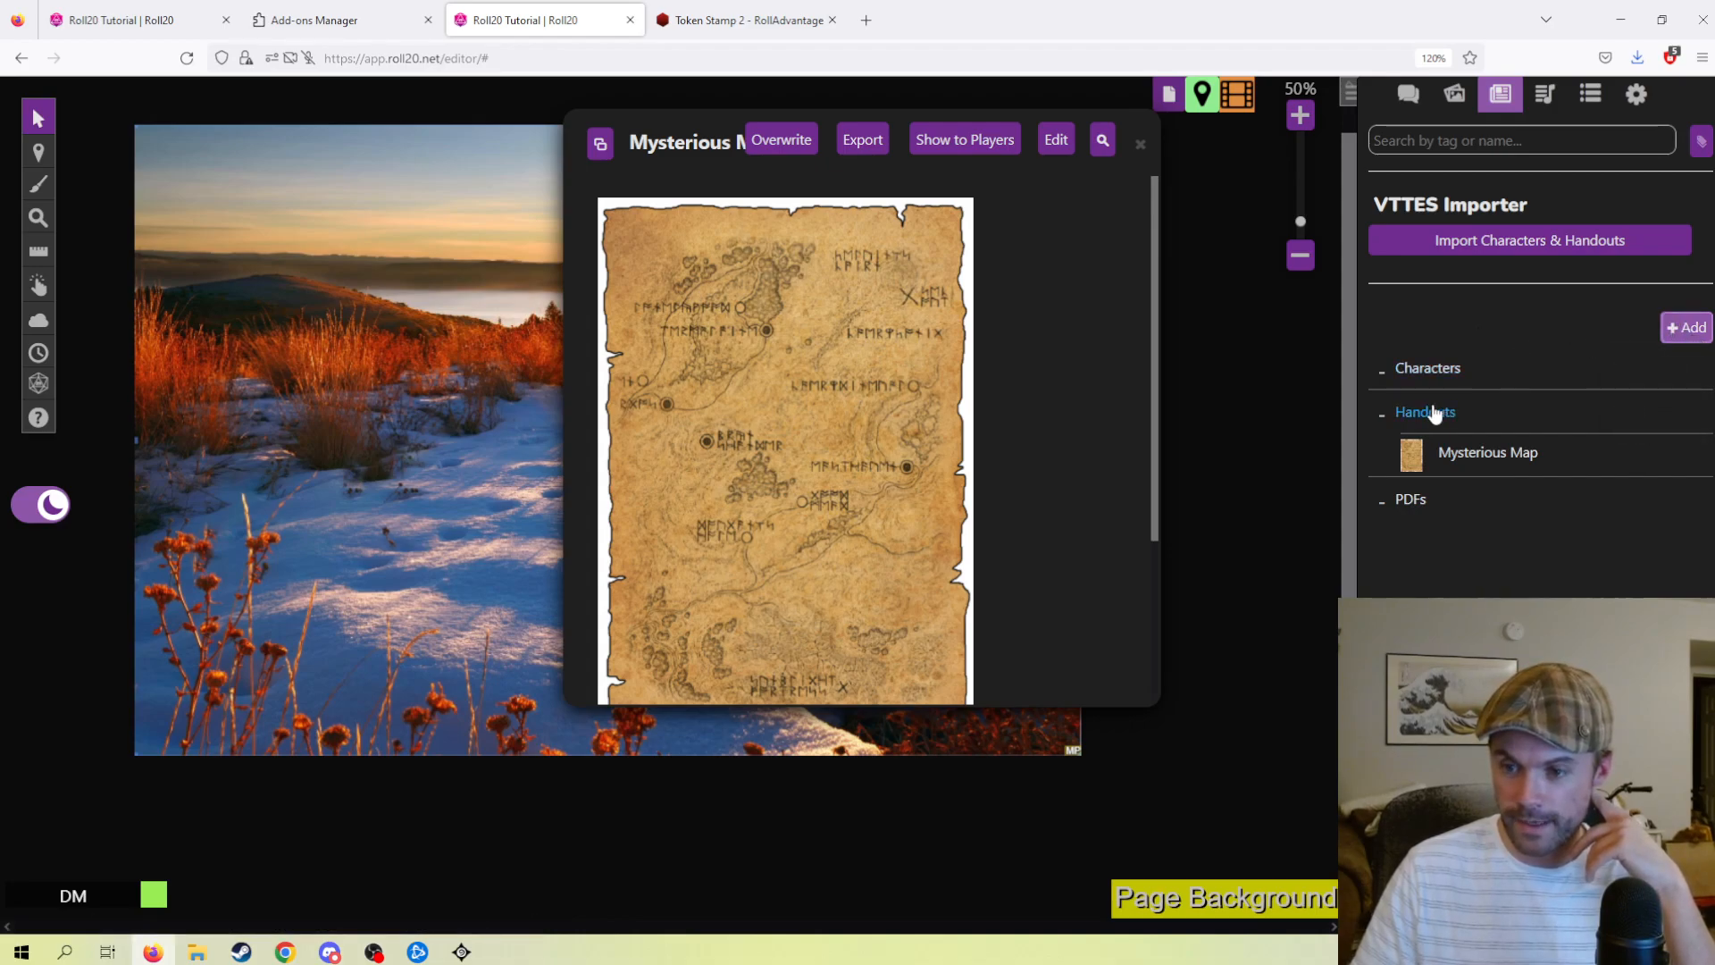
right_click(1438, 413)
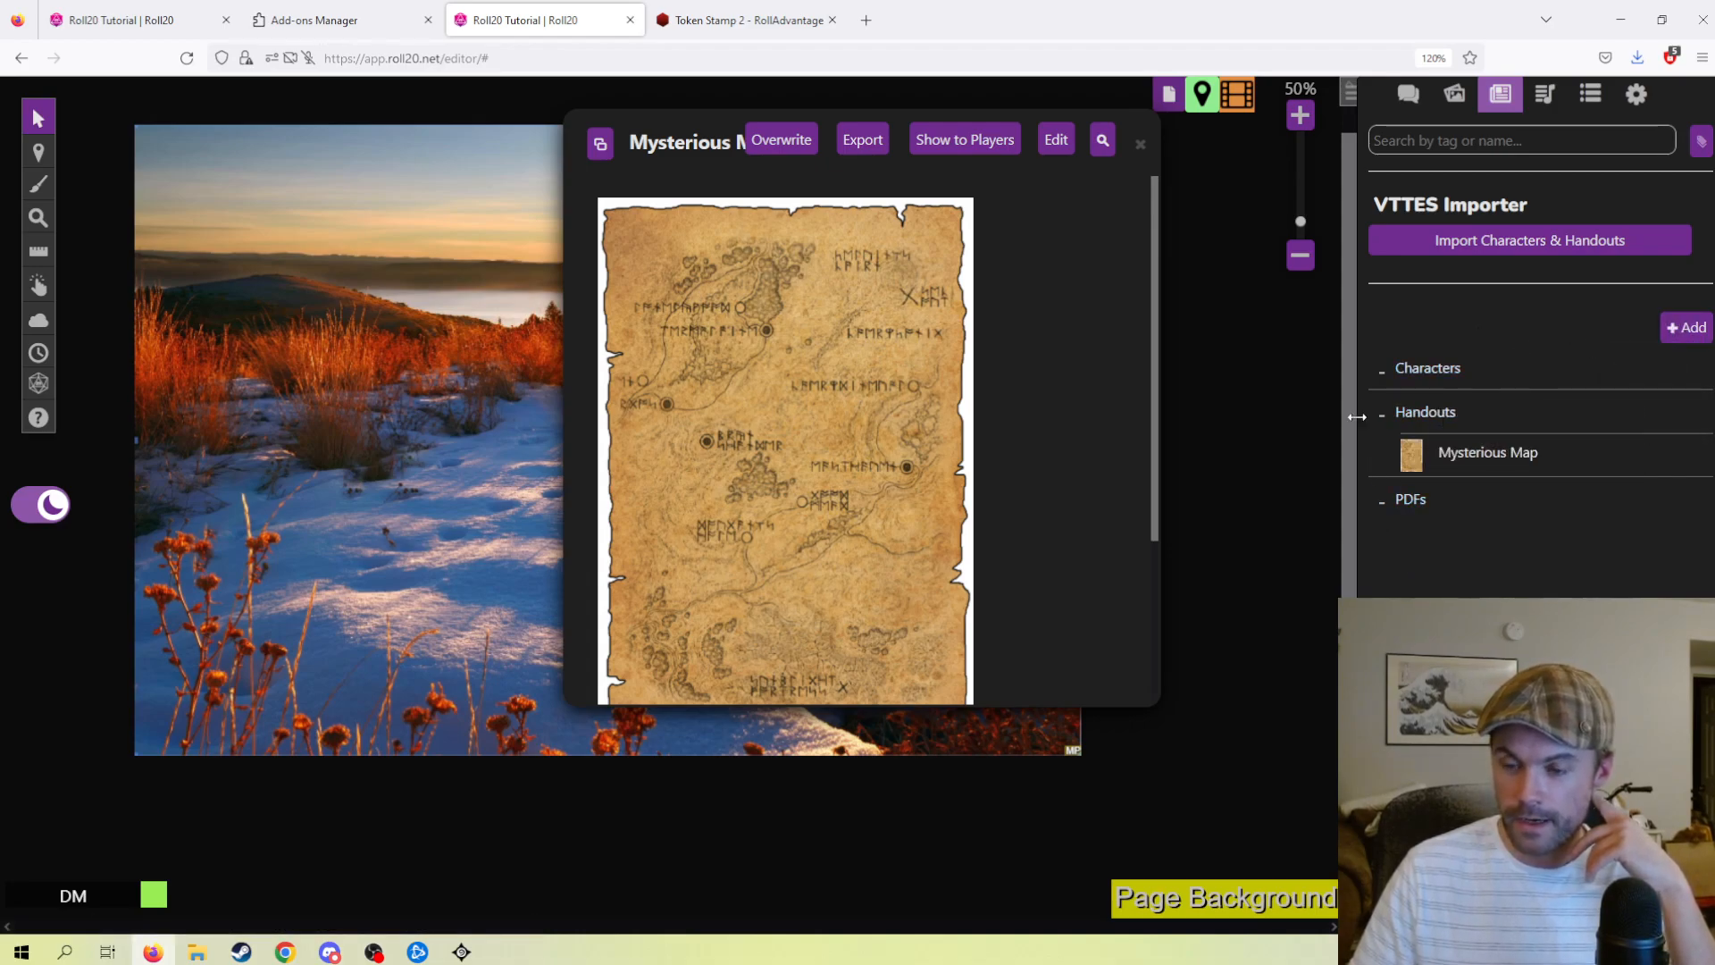
left_click(1382, 414)
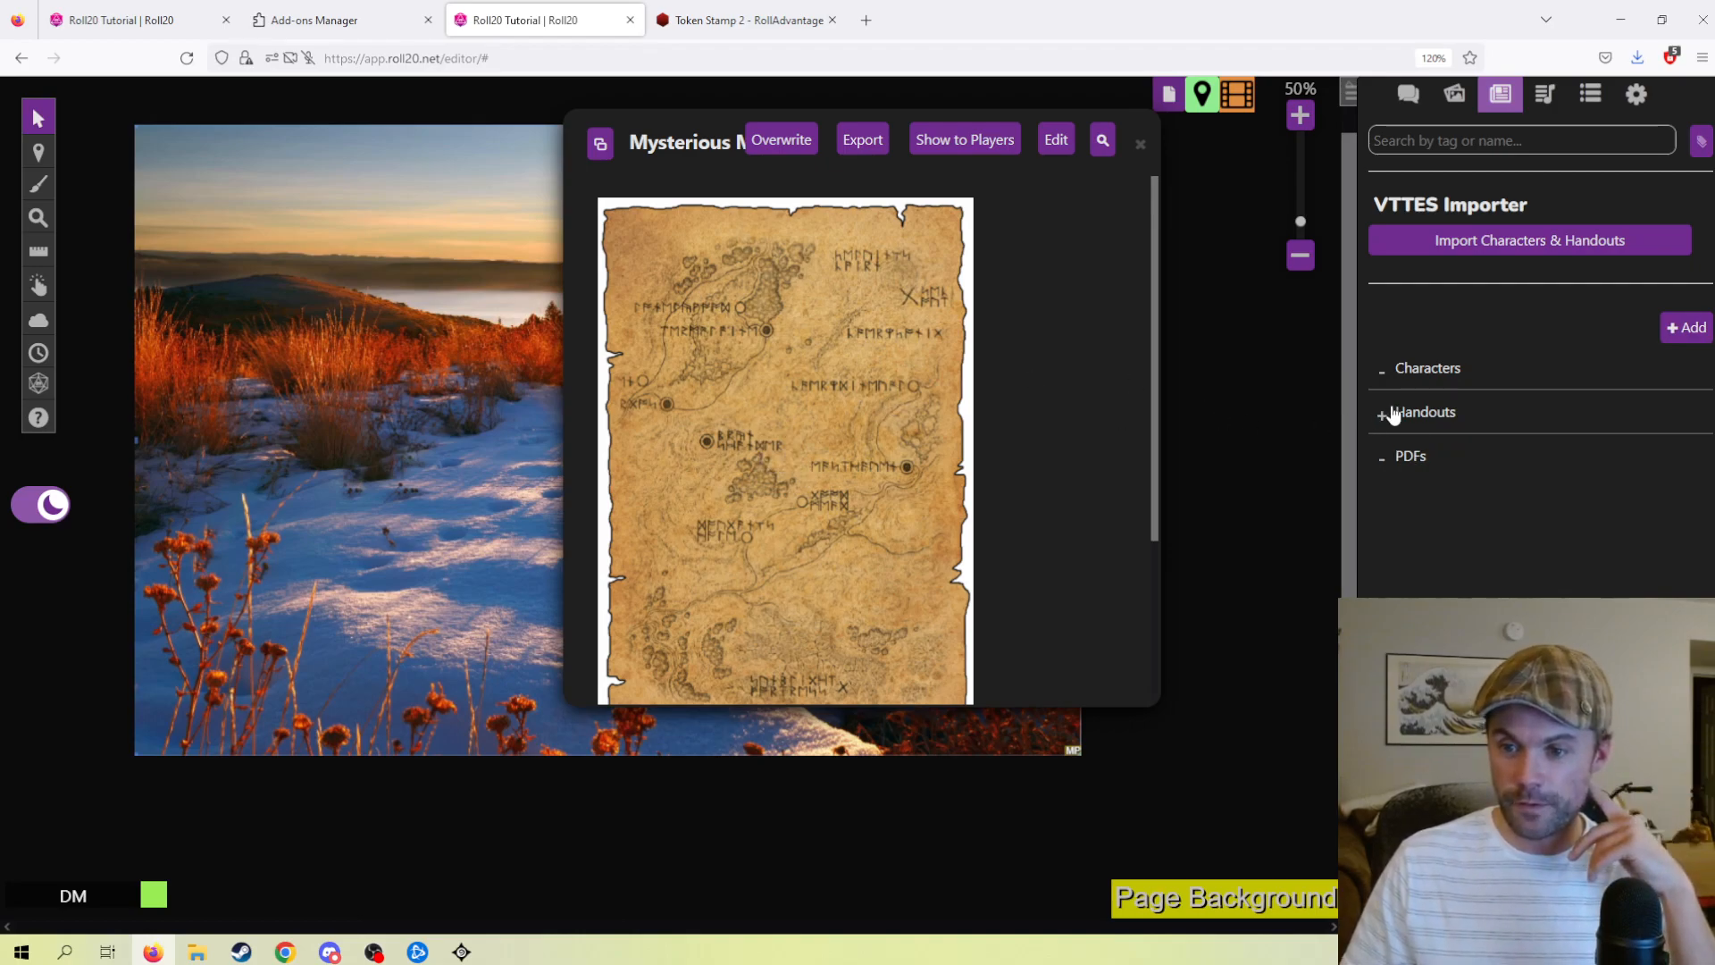
left_click(1385, 414)
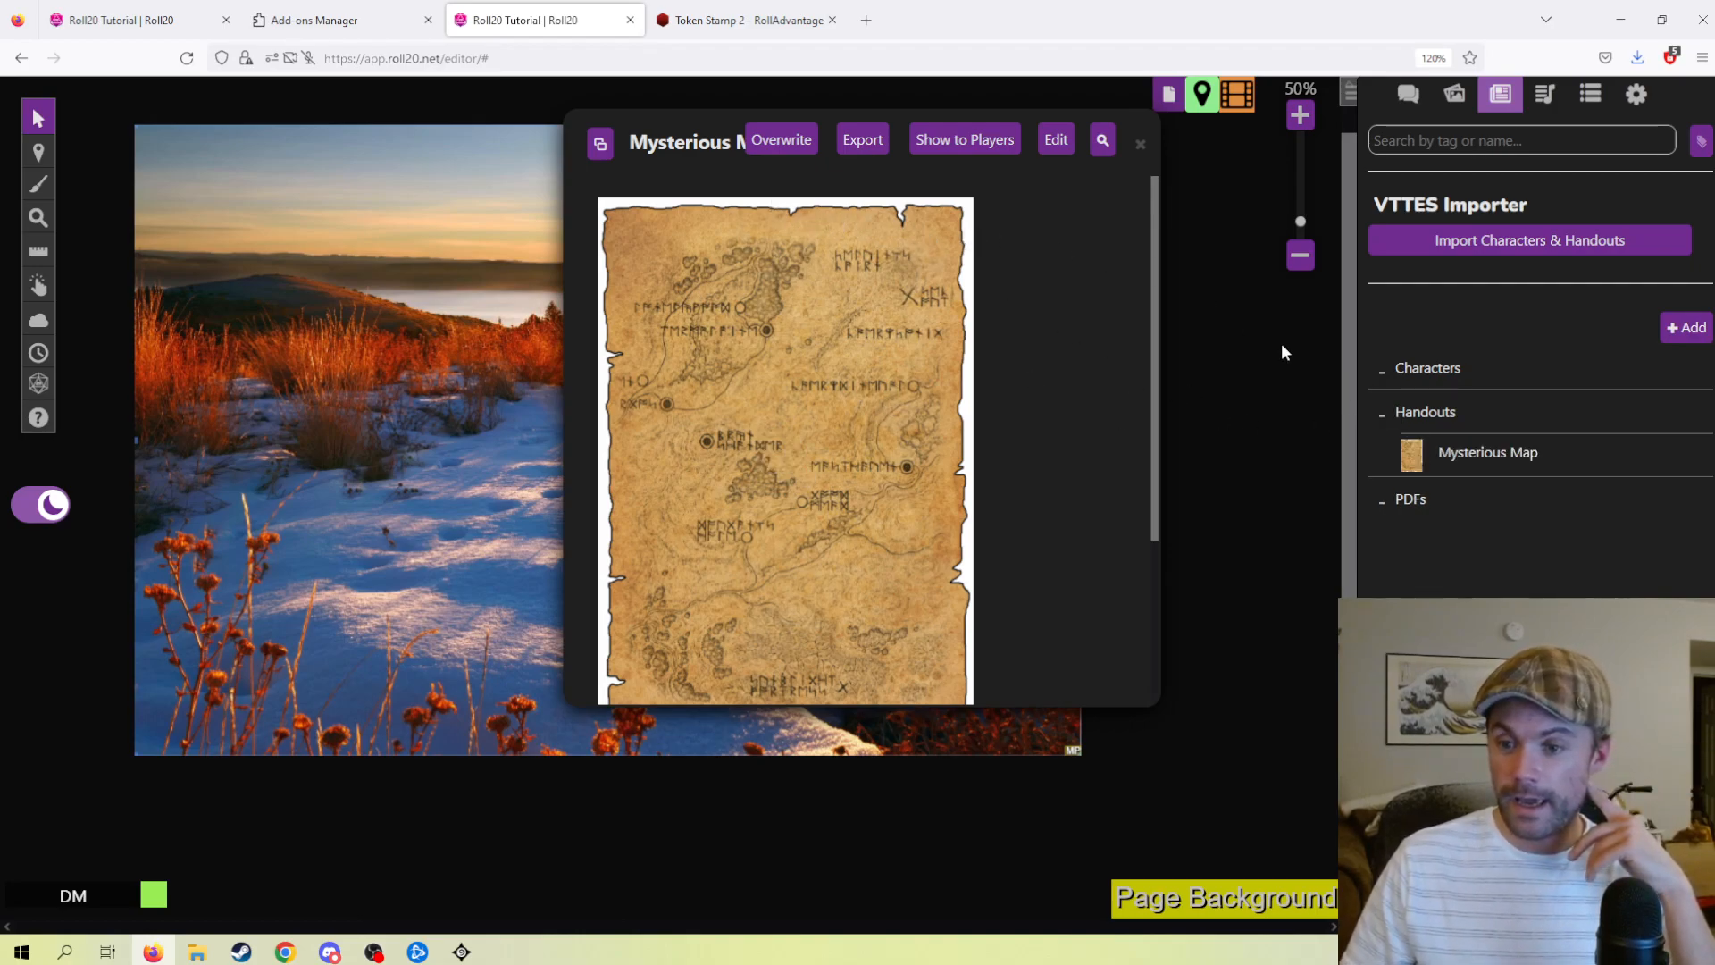
- Edit the Mysterious Map handout and try placing it in the journals of All Players
left_click(1058, 152)
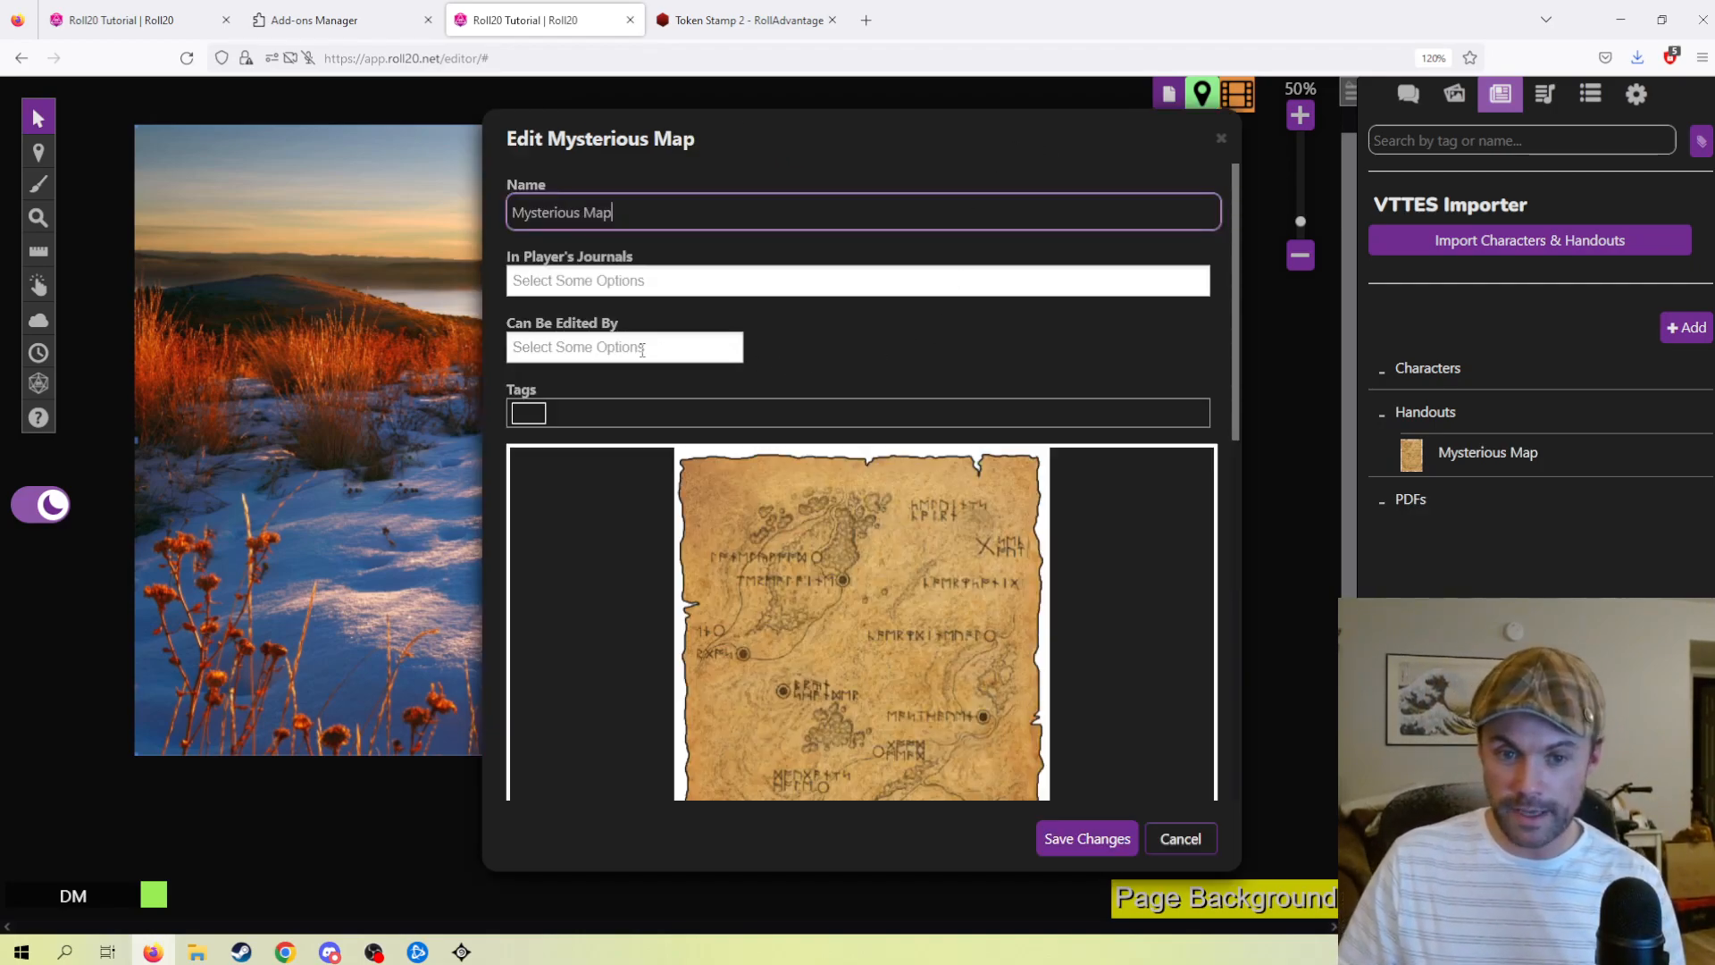
left_click(642, 349)
left_click(939, 380)
left_click(662, 284)
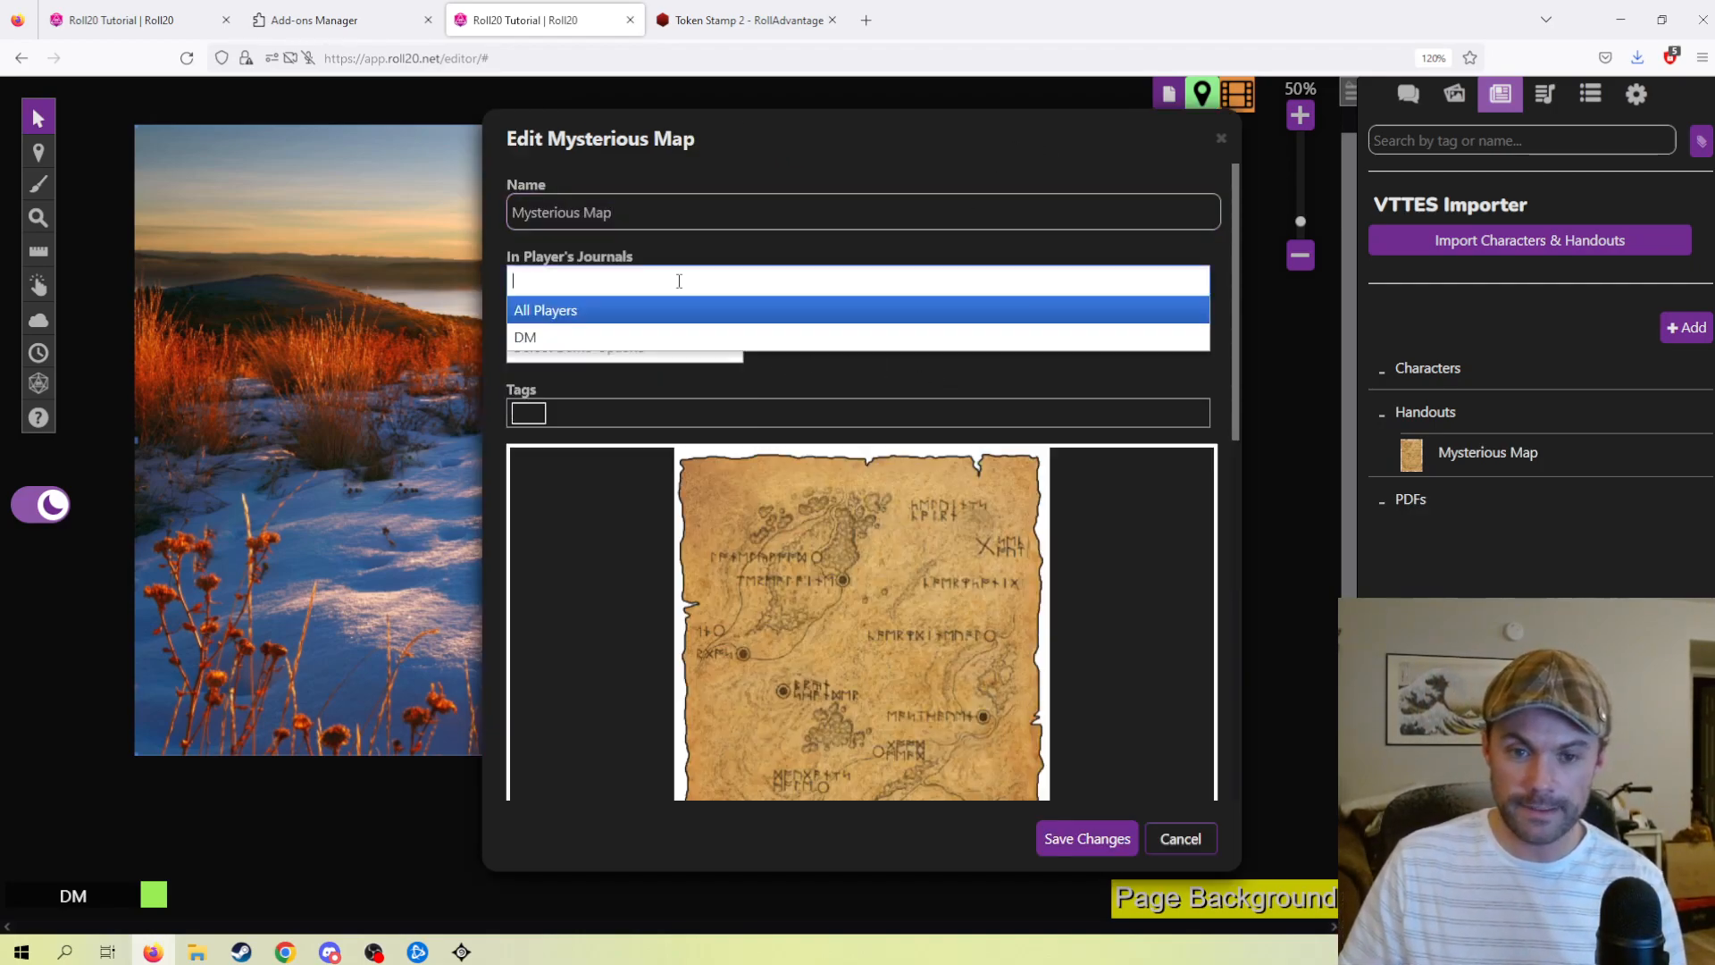
left_click(624, 312)
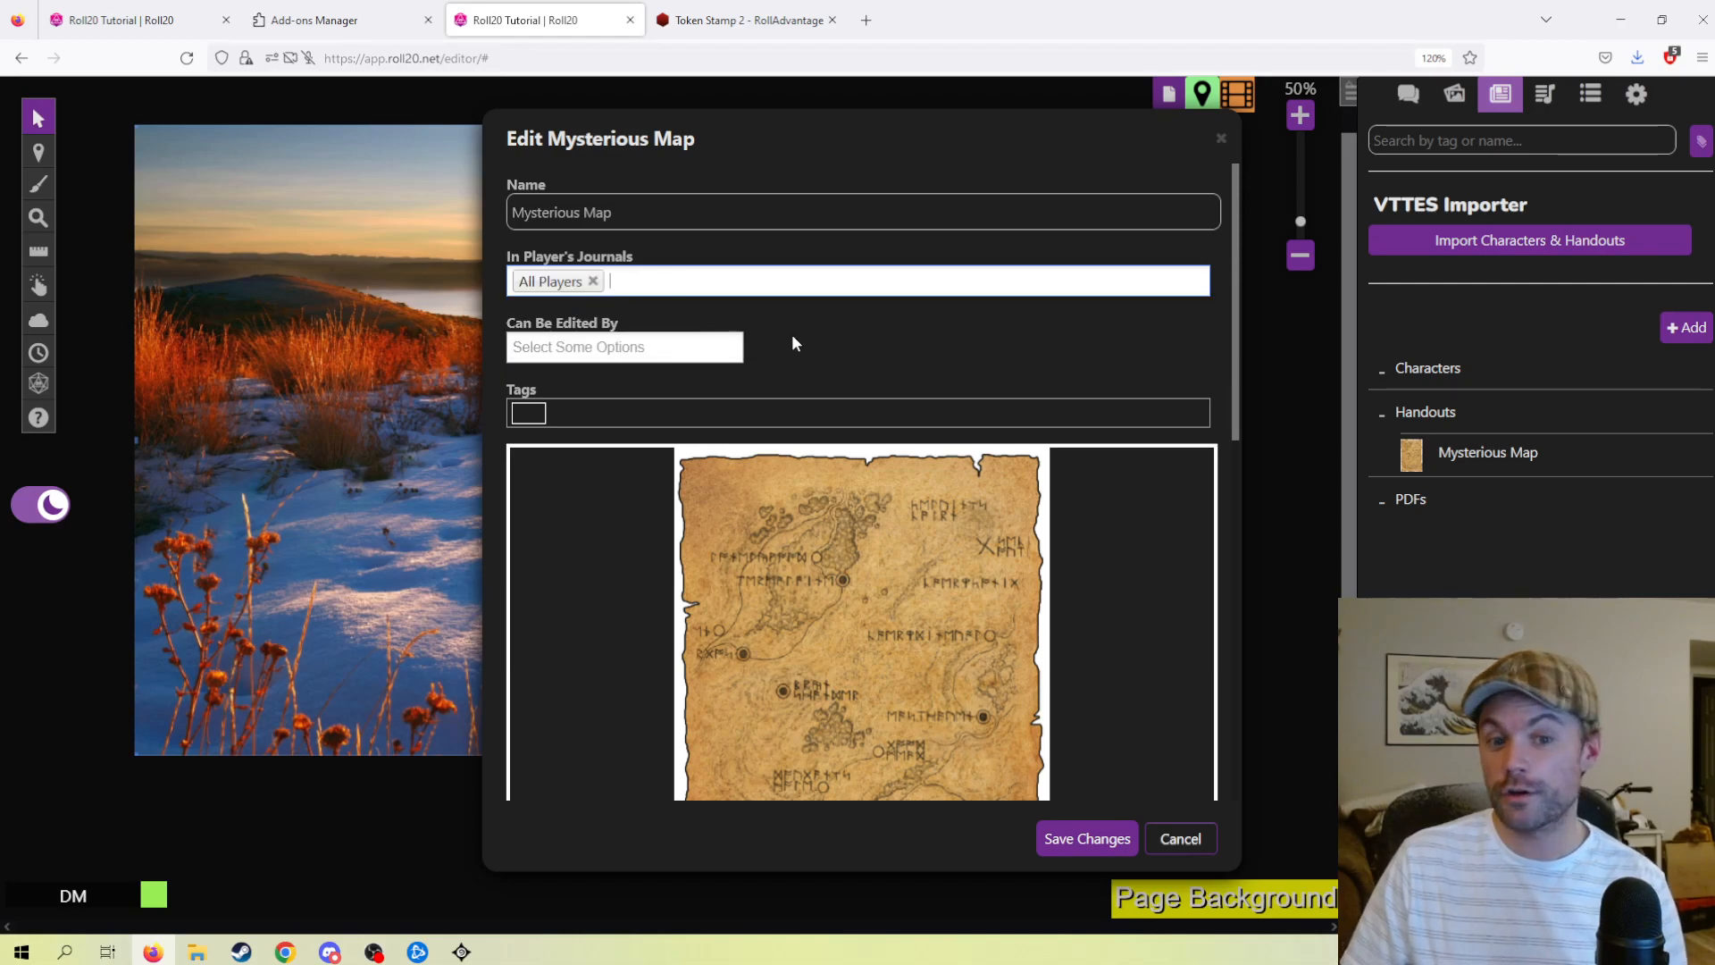
- Try limiting the handout's journal access to DM only, and close the editor without saving
left_click(746, 286)
left_click(536, 342)
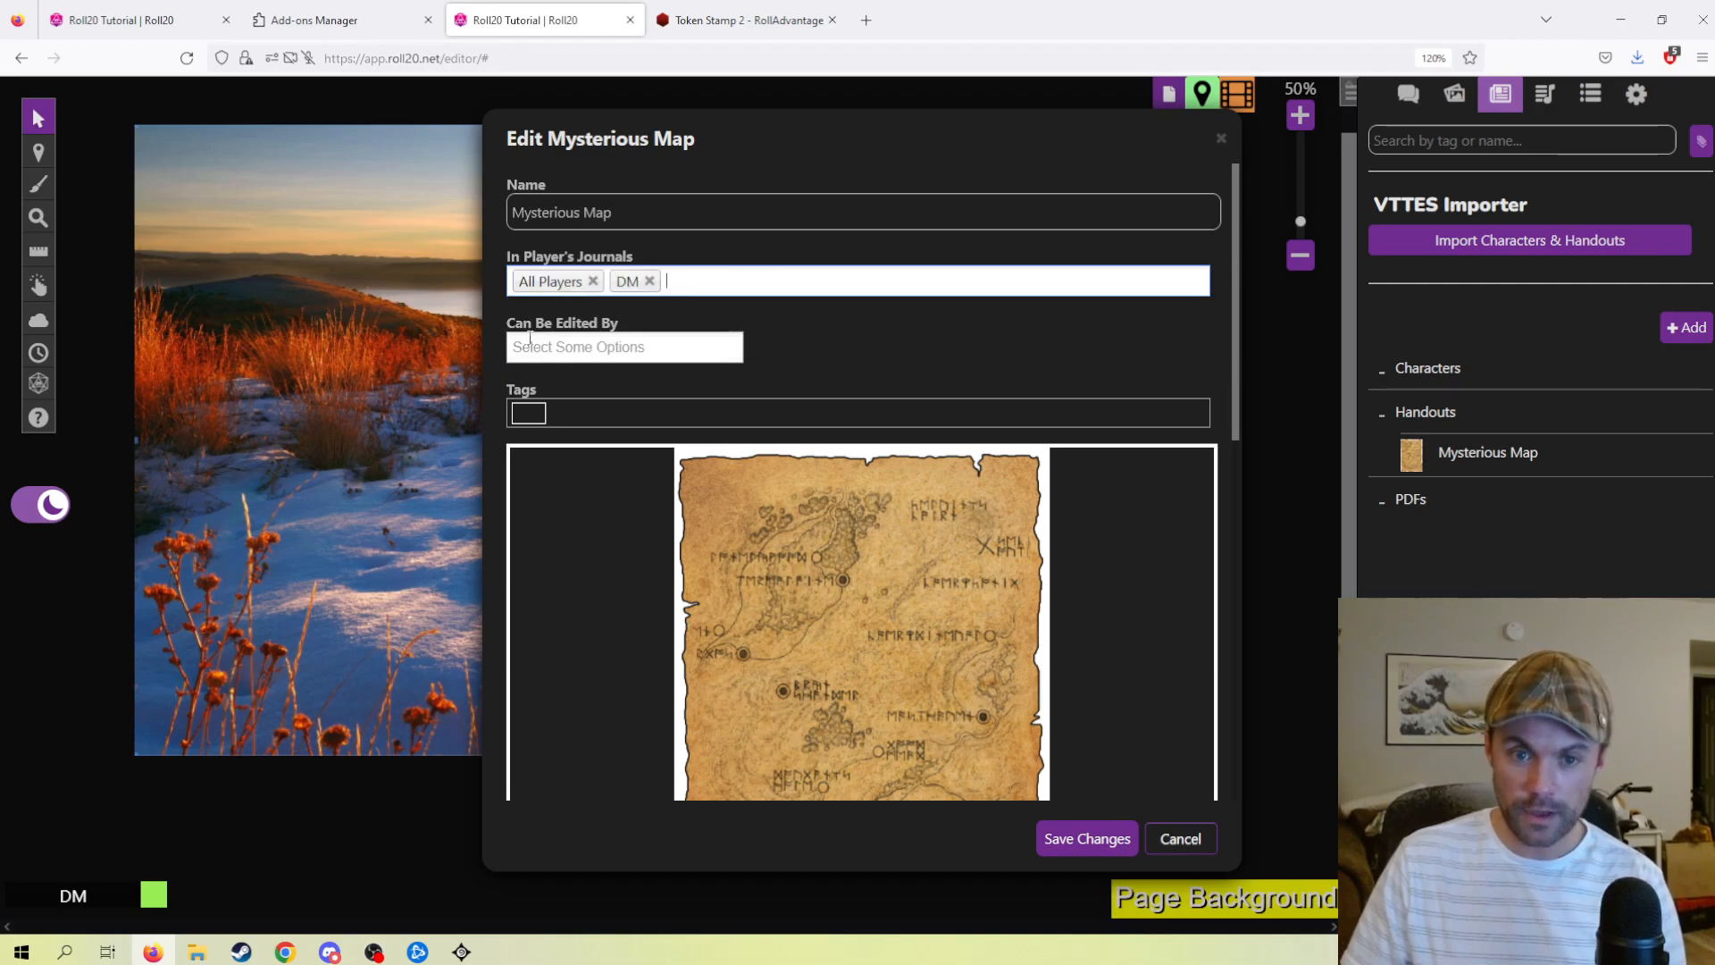
left_click(593, 282)
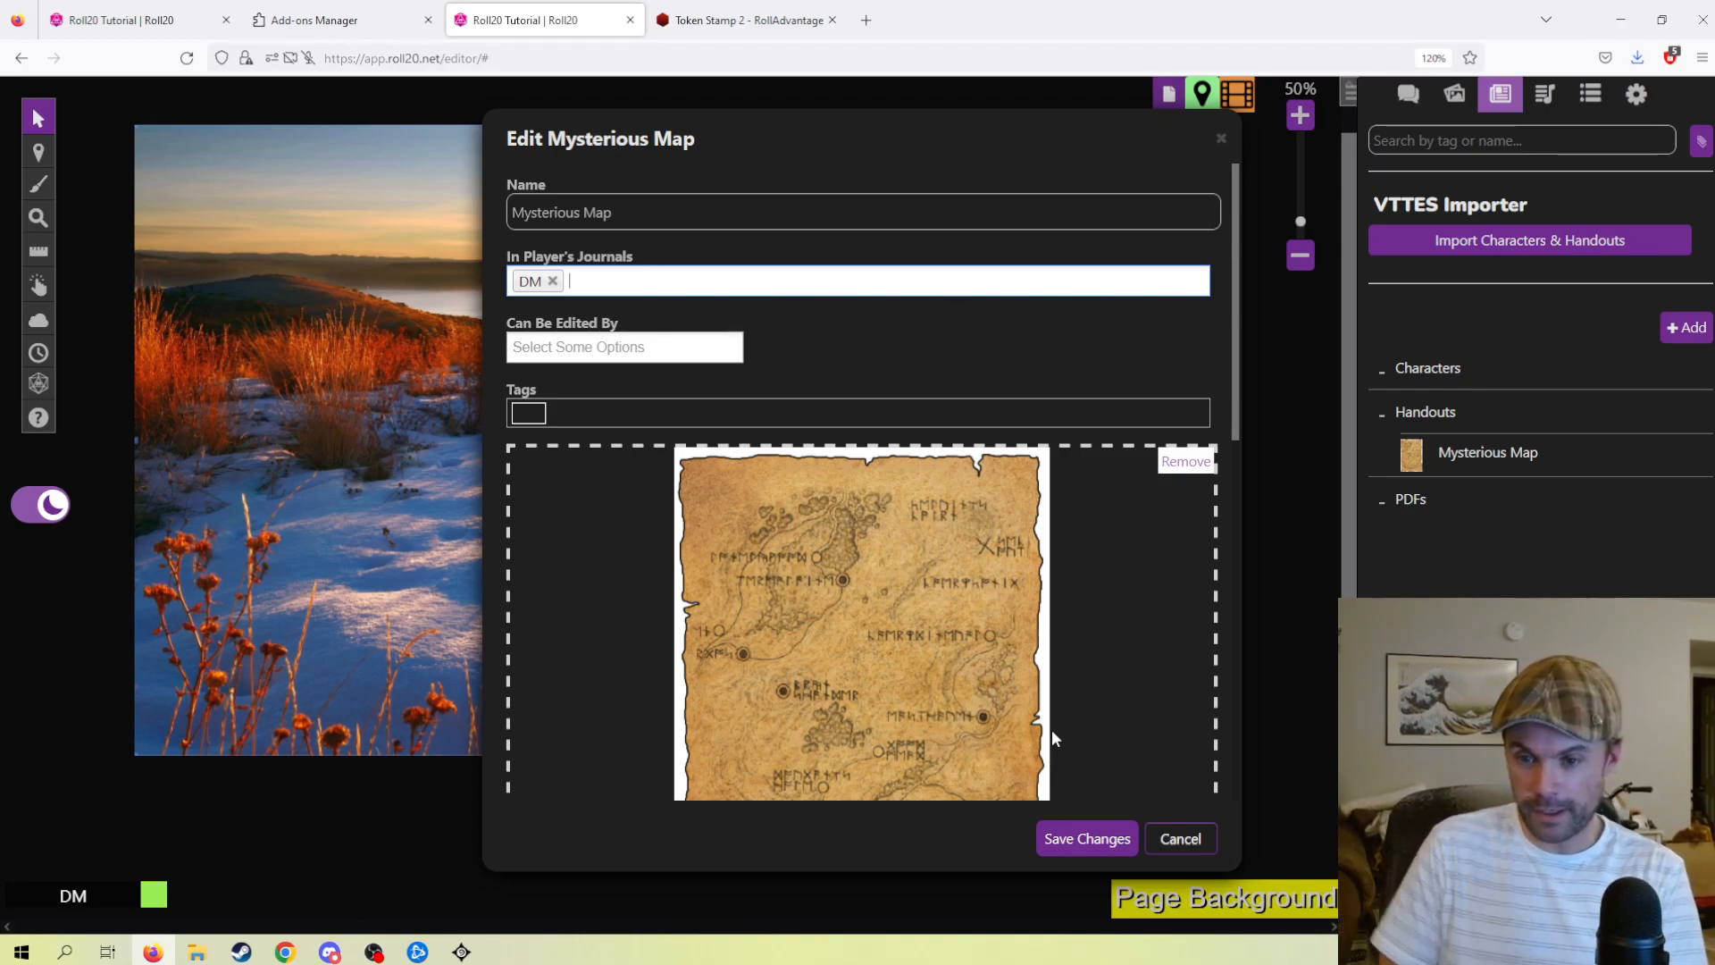
left_click(664, 275)
left_click(1082, 214)
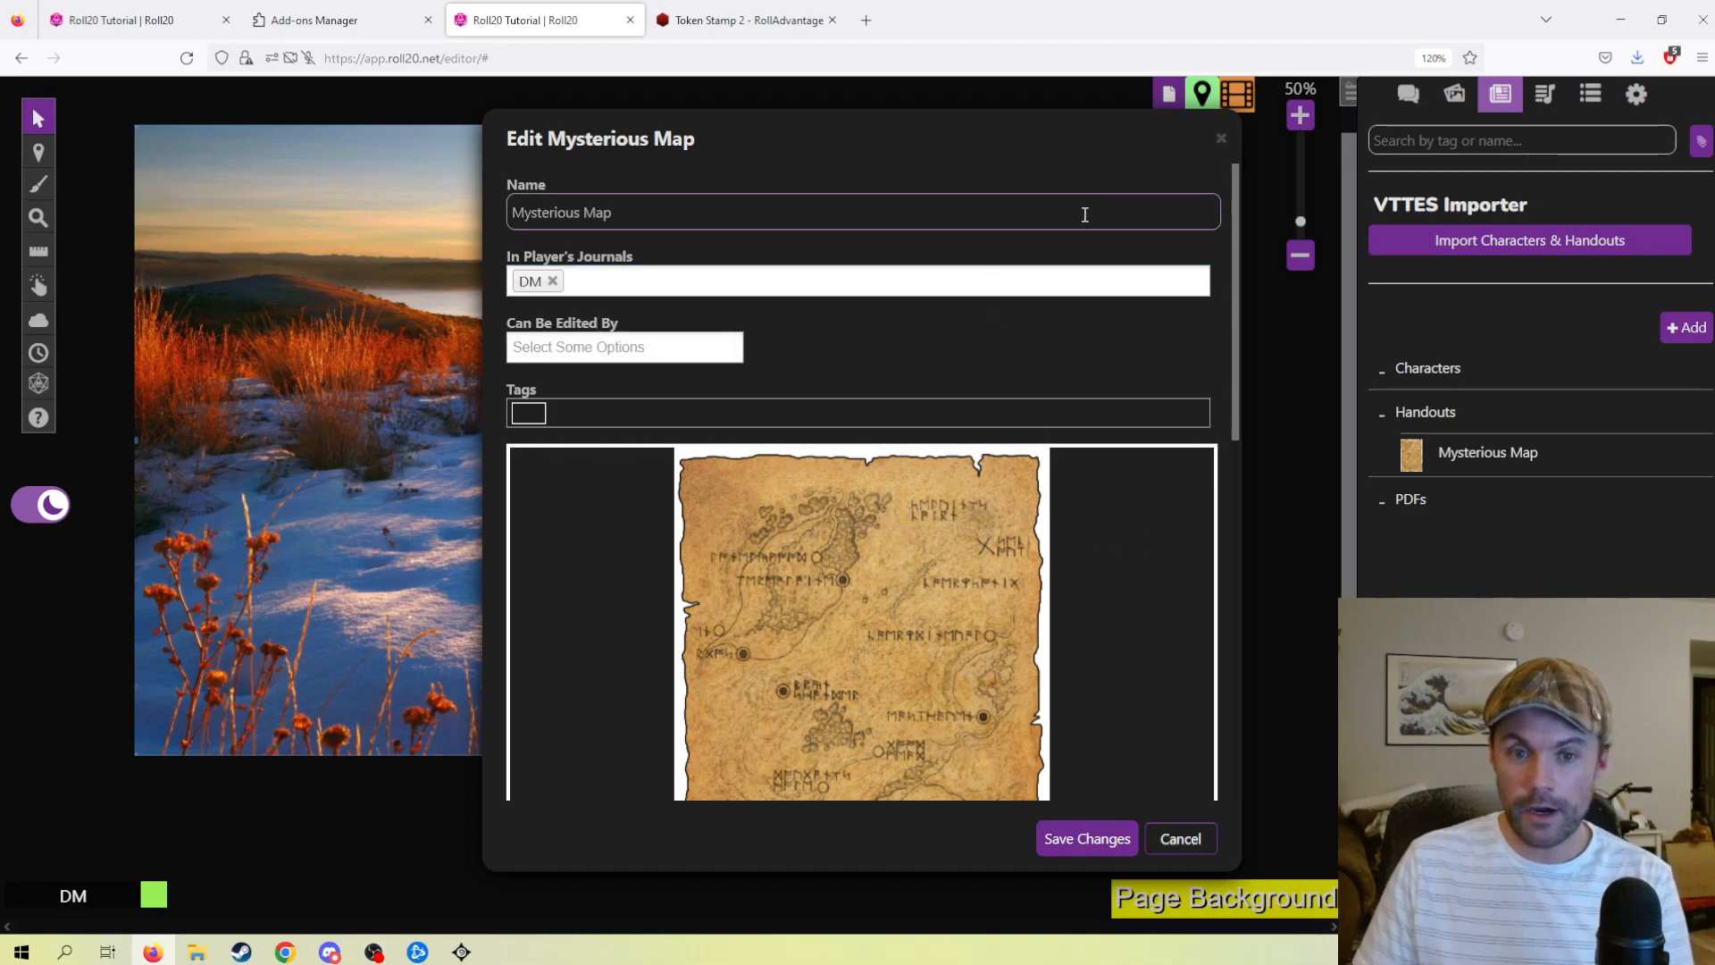
left_click(1221, 138)
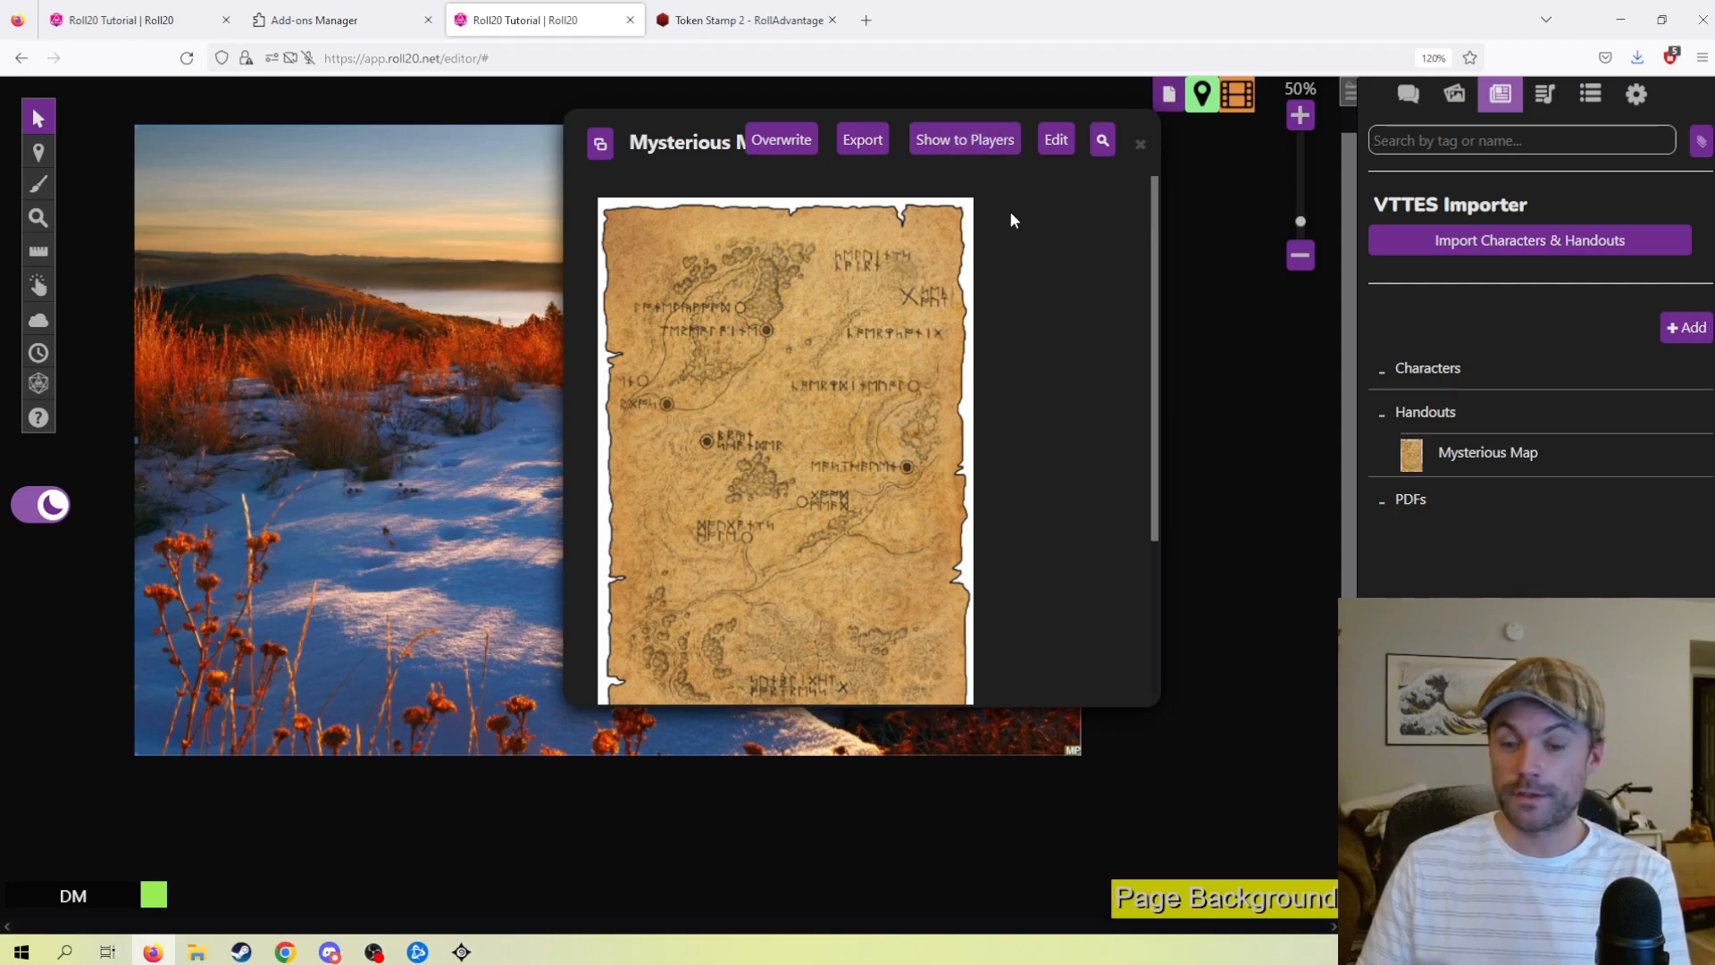
- Try the option to show the Mysterious Map handout to players, and cancel sharing it with everyone
left_click(982, 144)
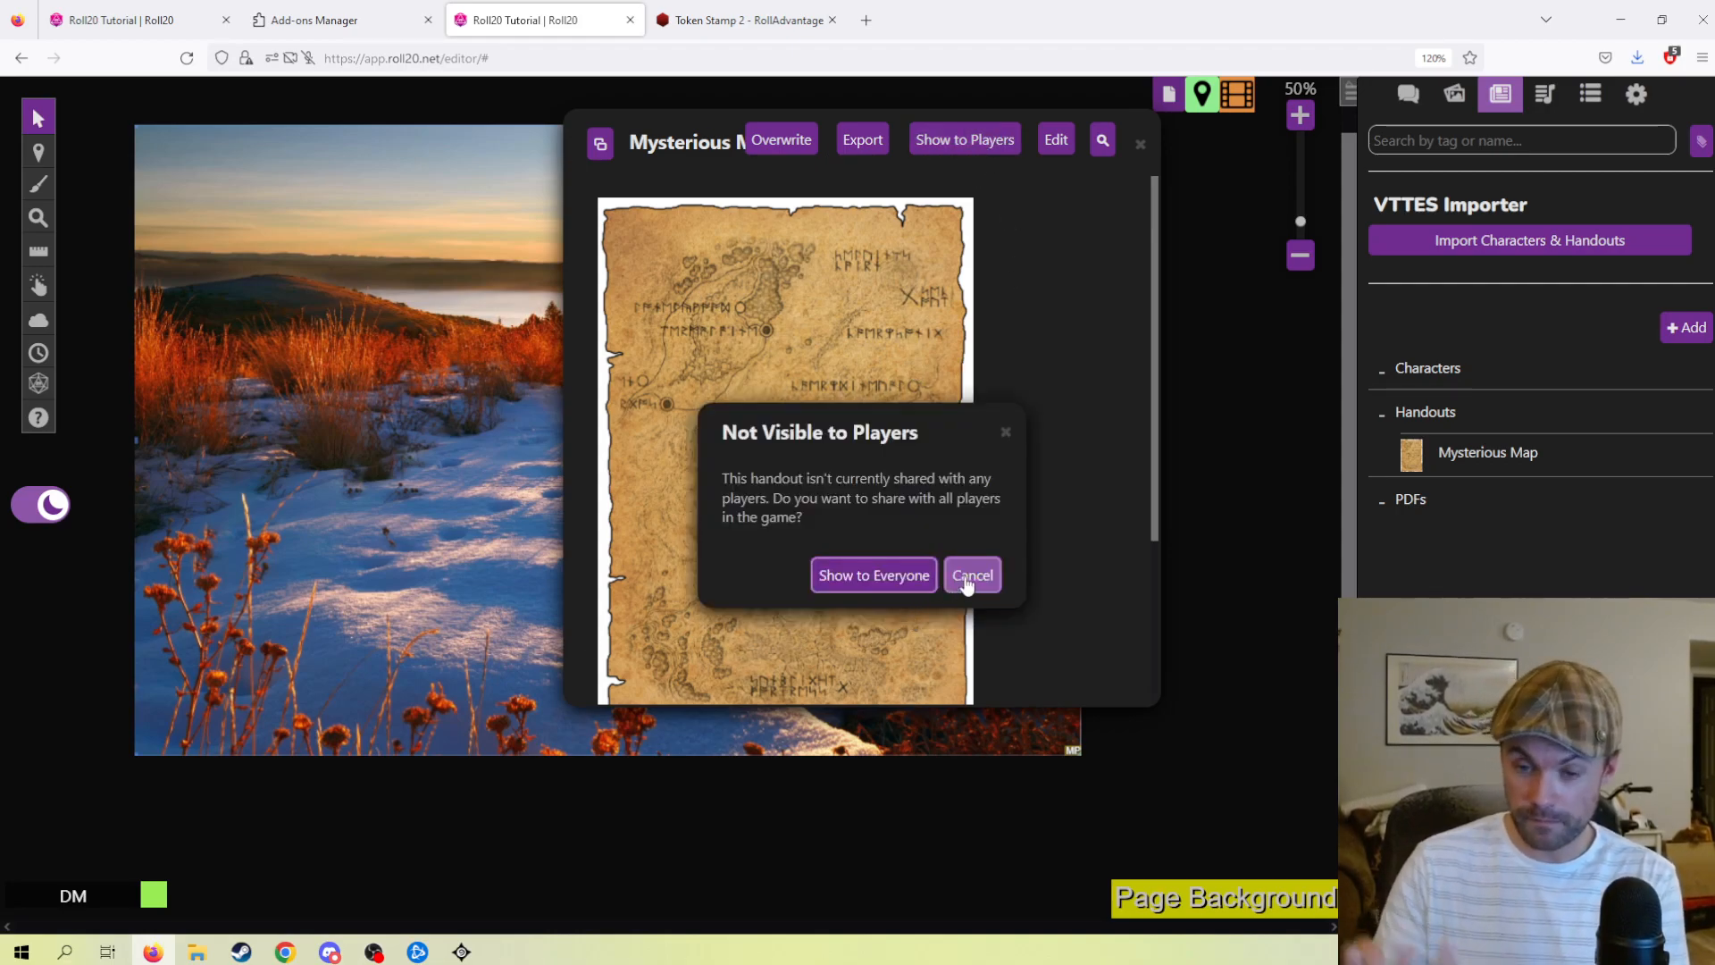
left_click(966, 581)
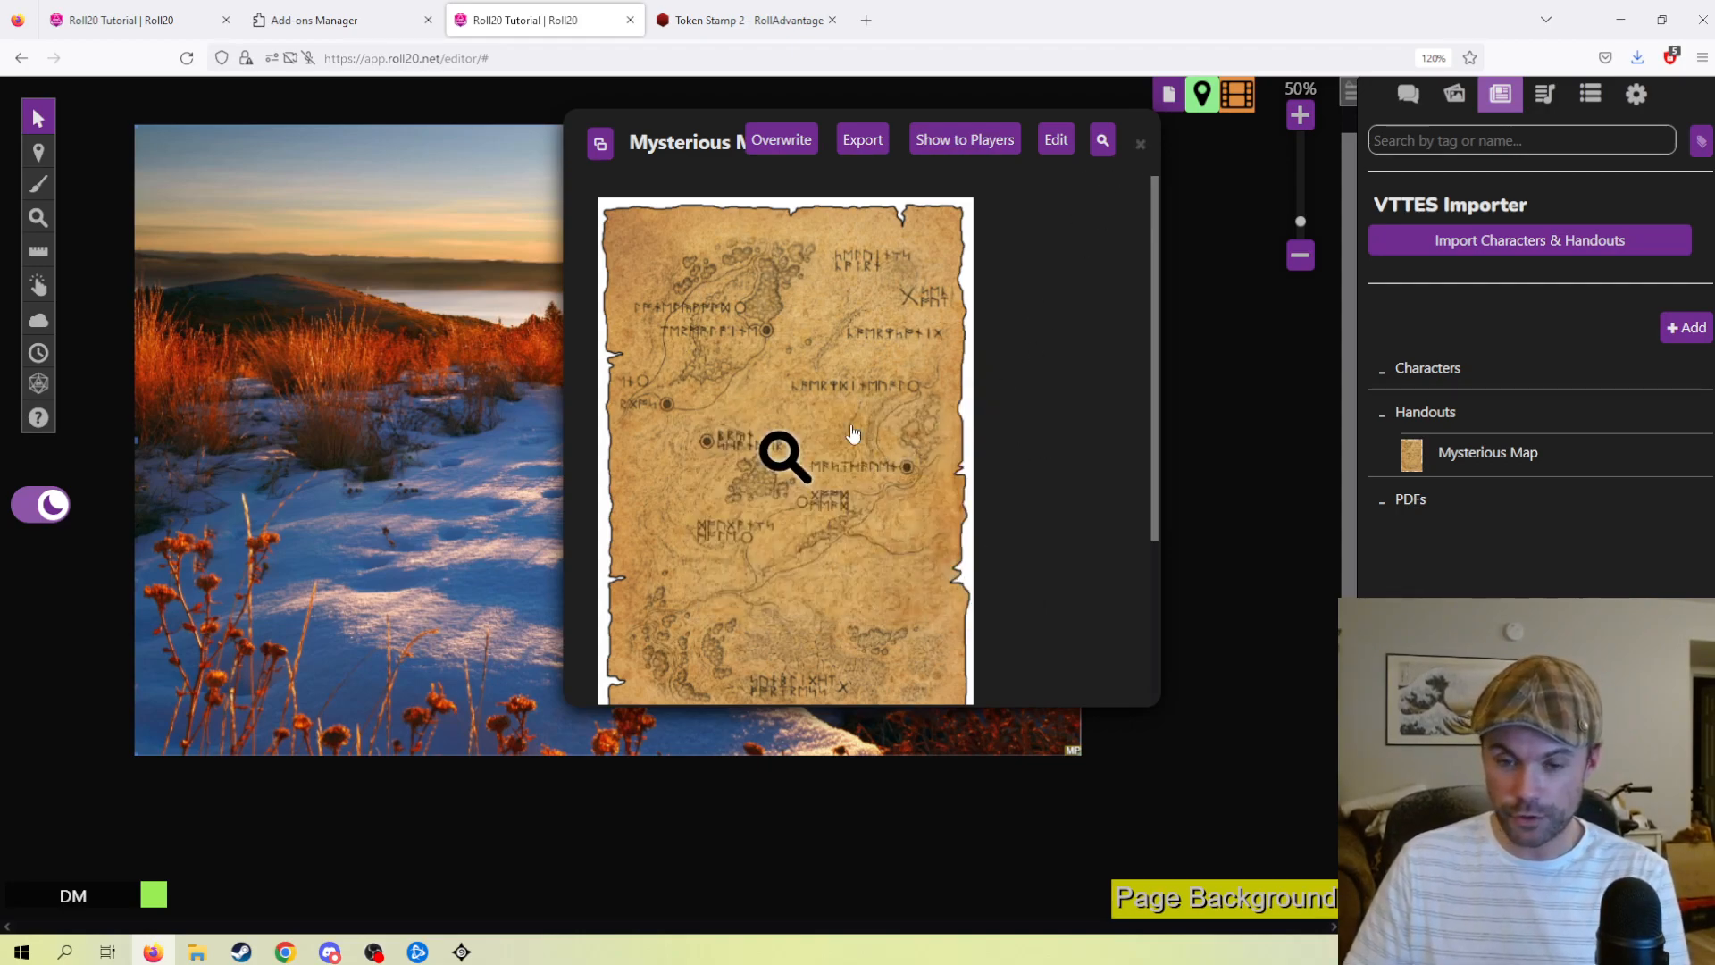
- View the Mysterious Map image at full size, and check which kinds of items can be added to the journal
left_click(808, 406)
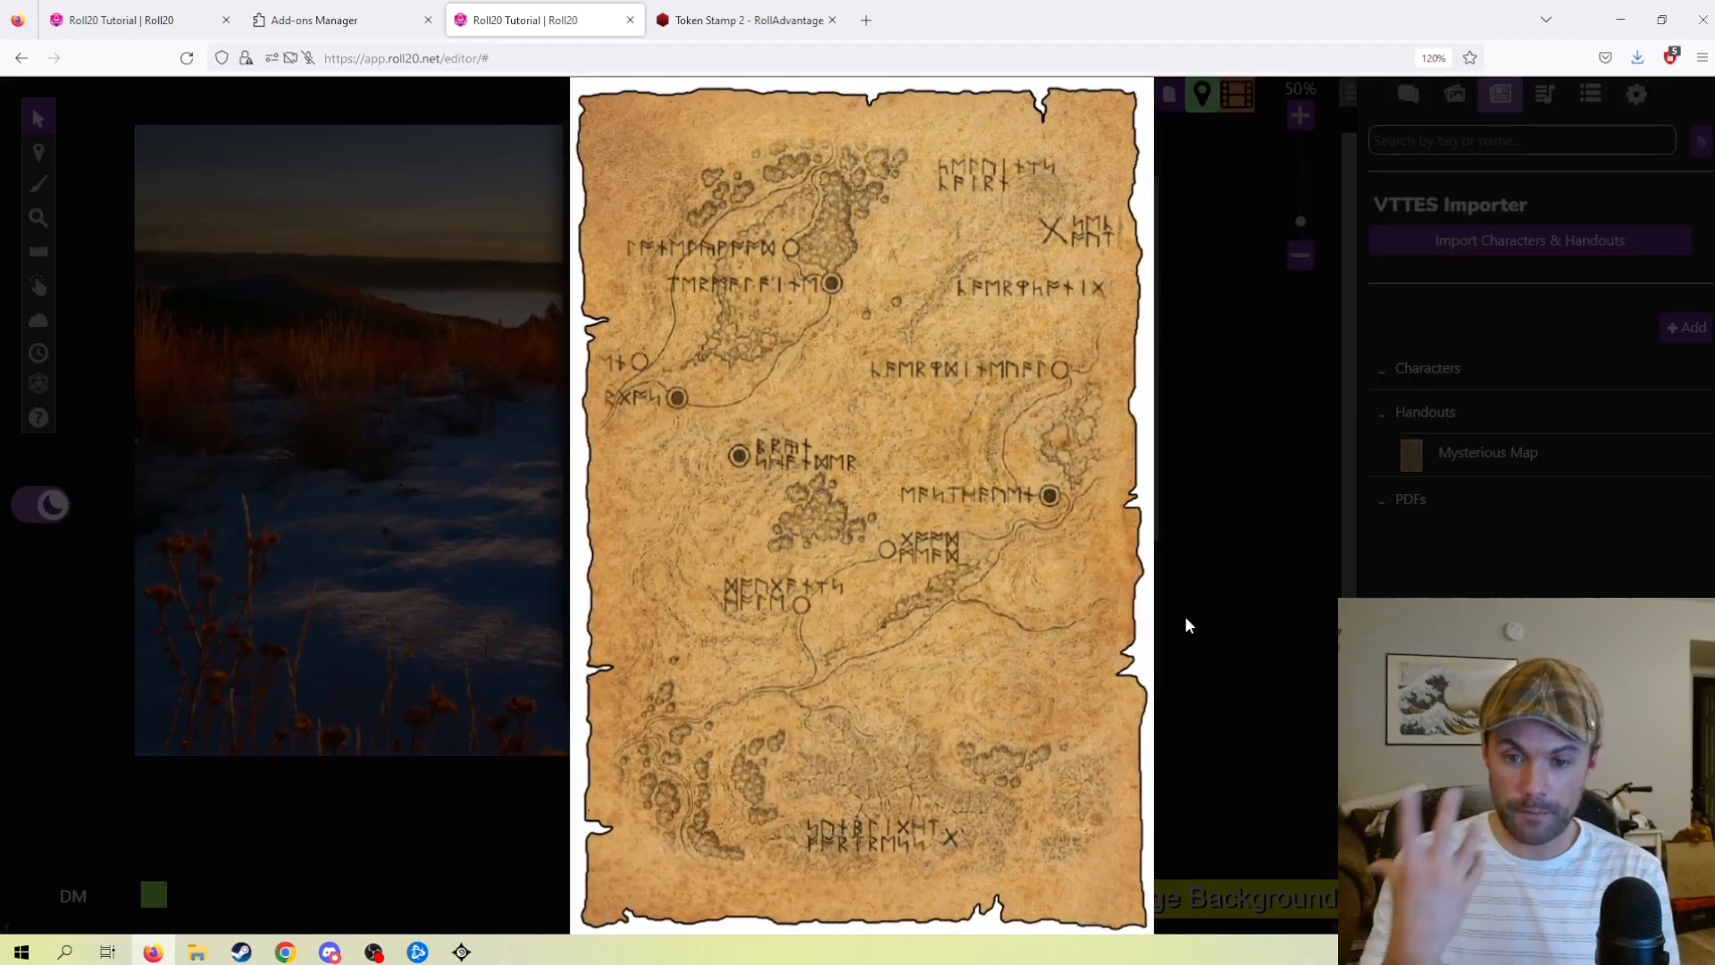
left_click(1252, 666)
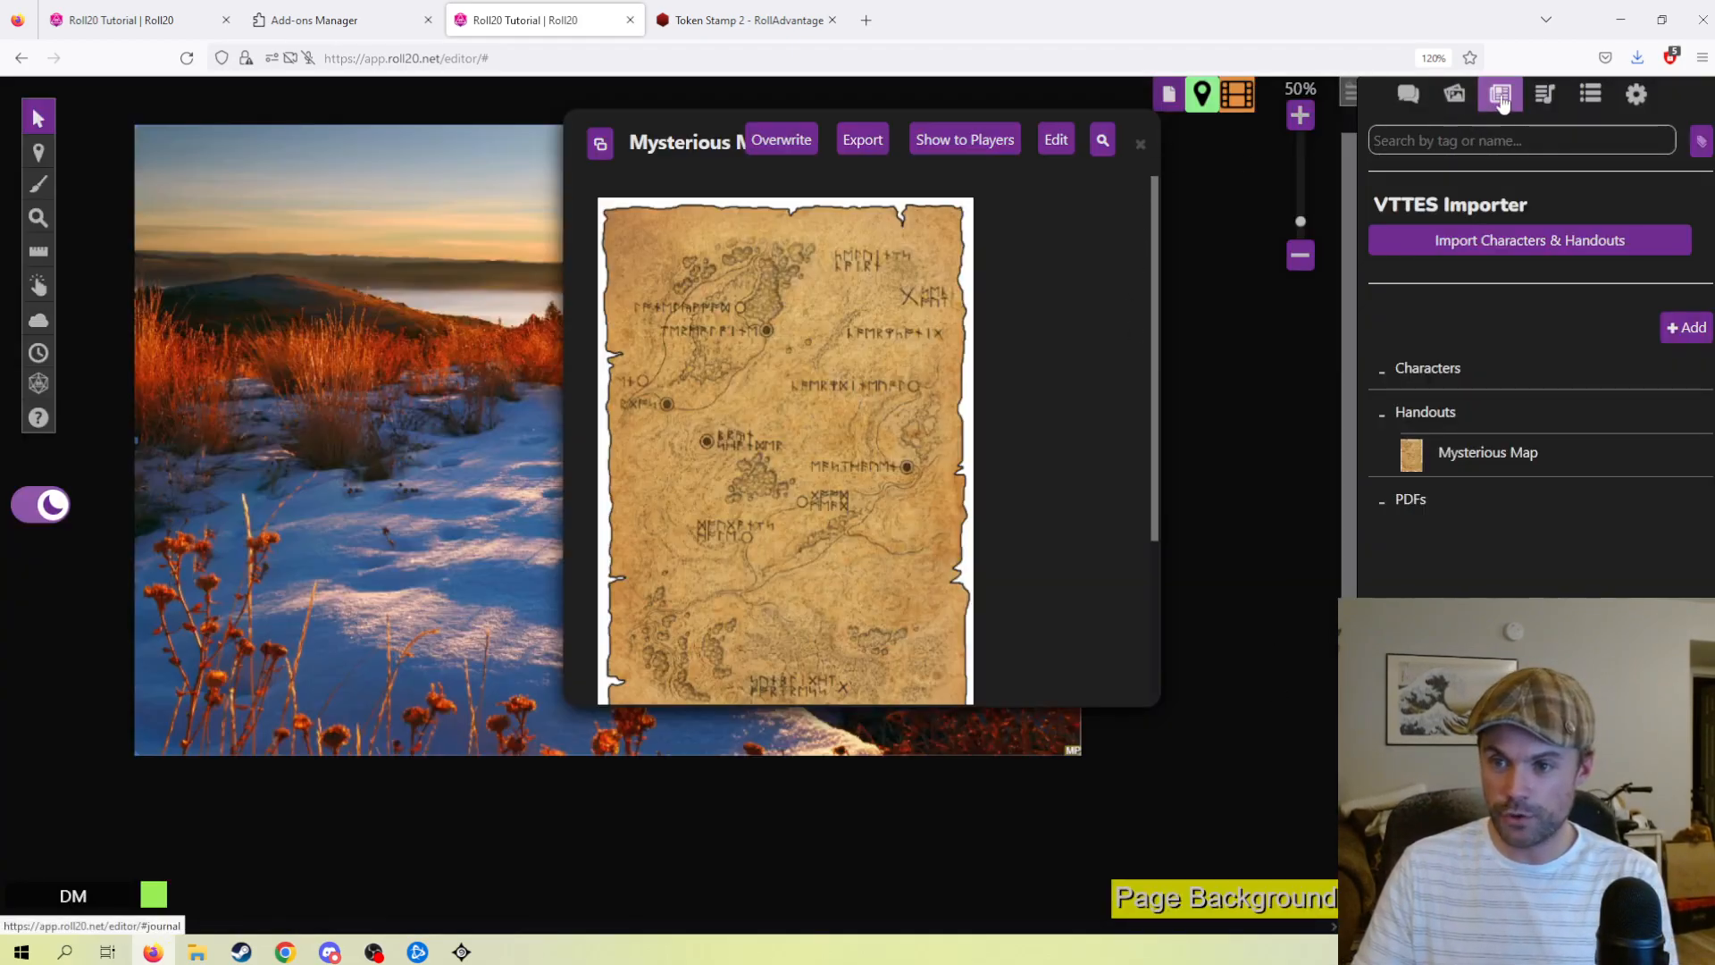
left_click(1691, 335)
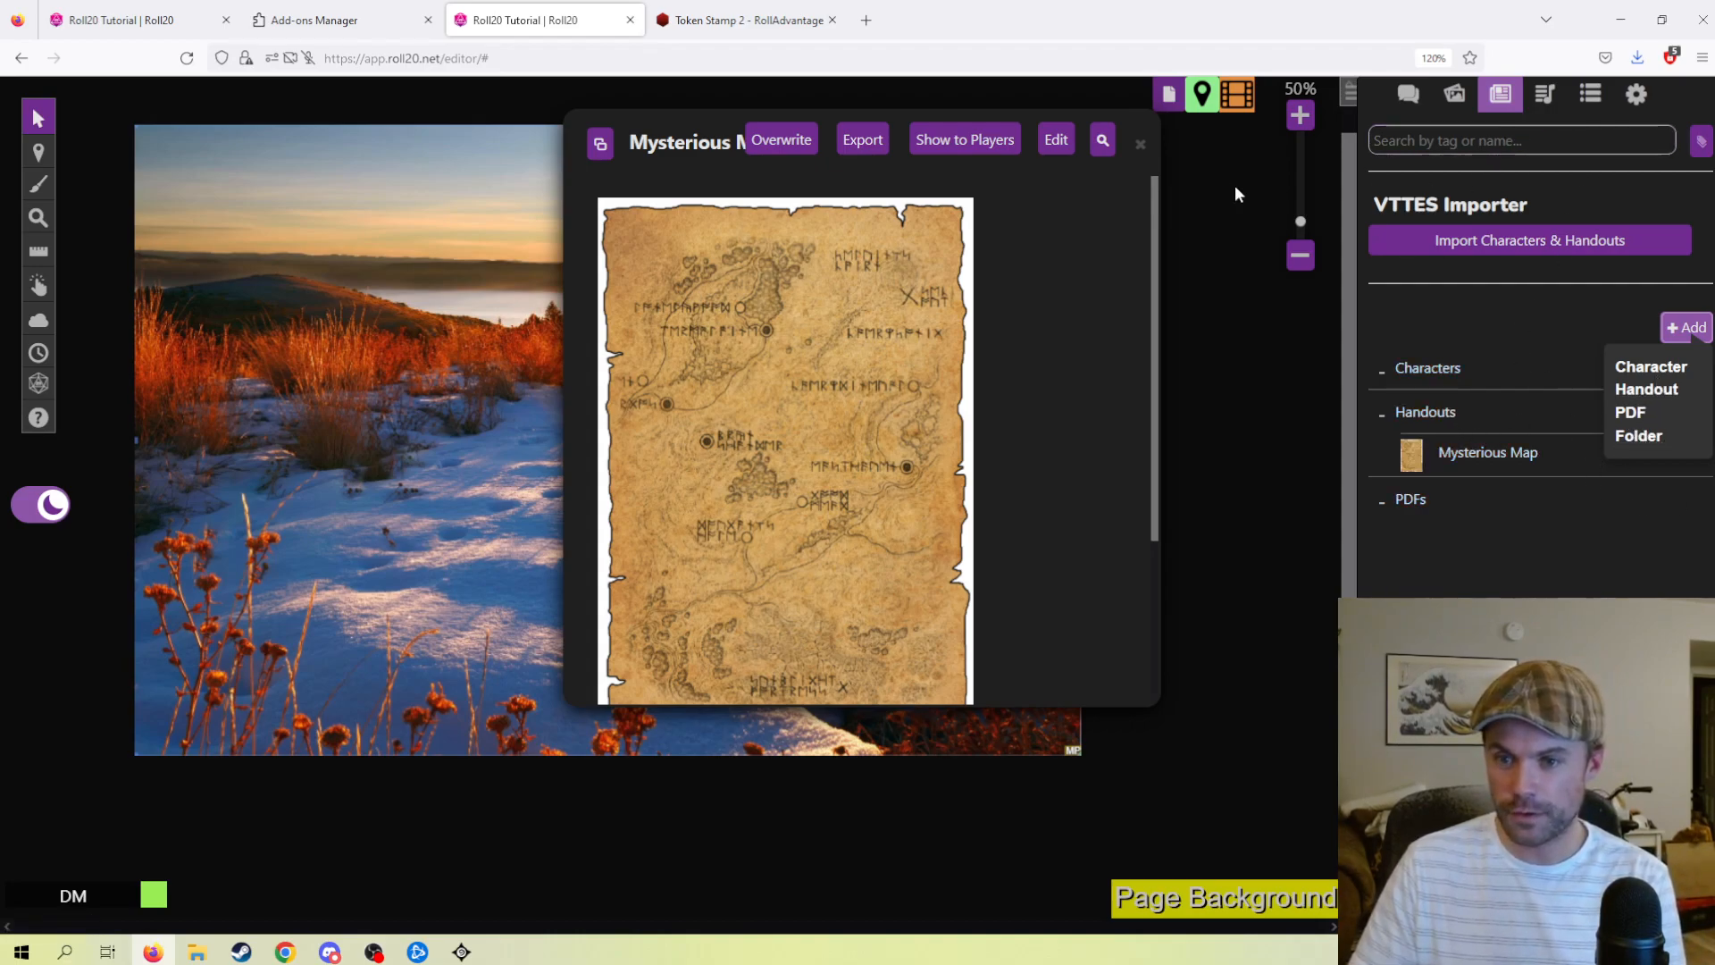
- Close the Mysterious Map handout and collapse the Handouts folder in the journal
left_click(1142, 147)
scroll(876, 378, "up", 1)
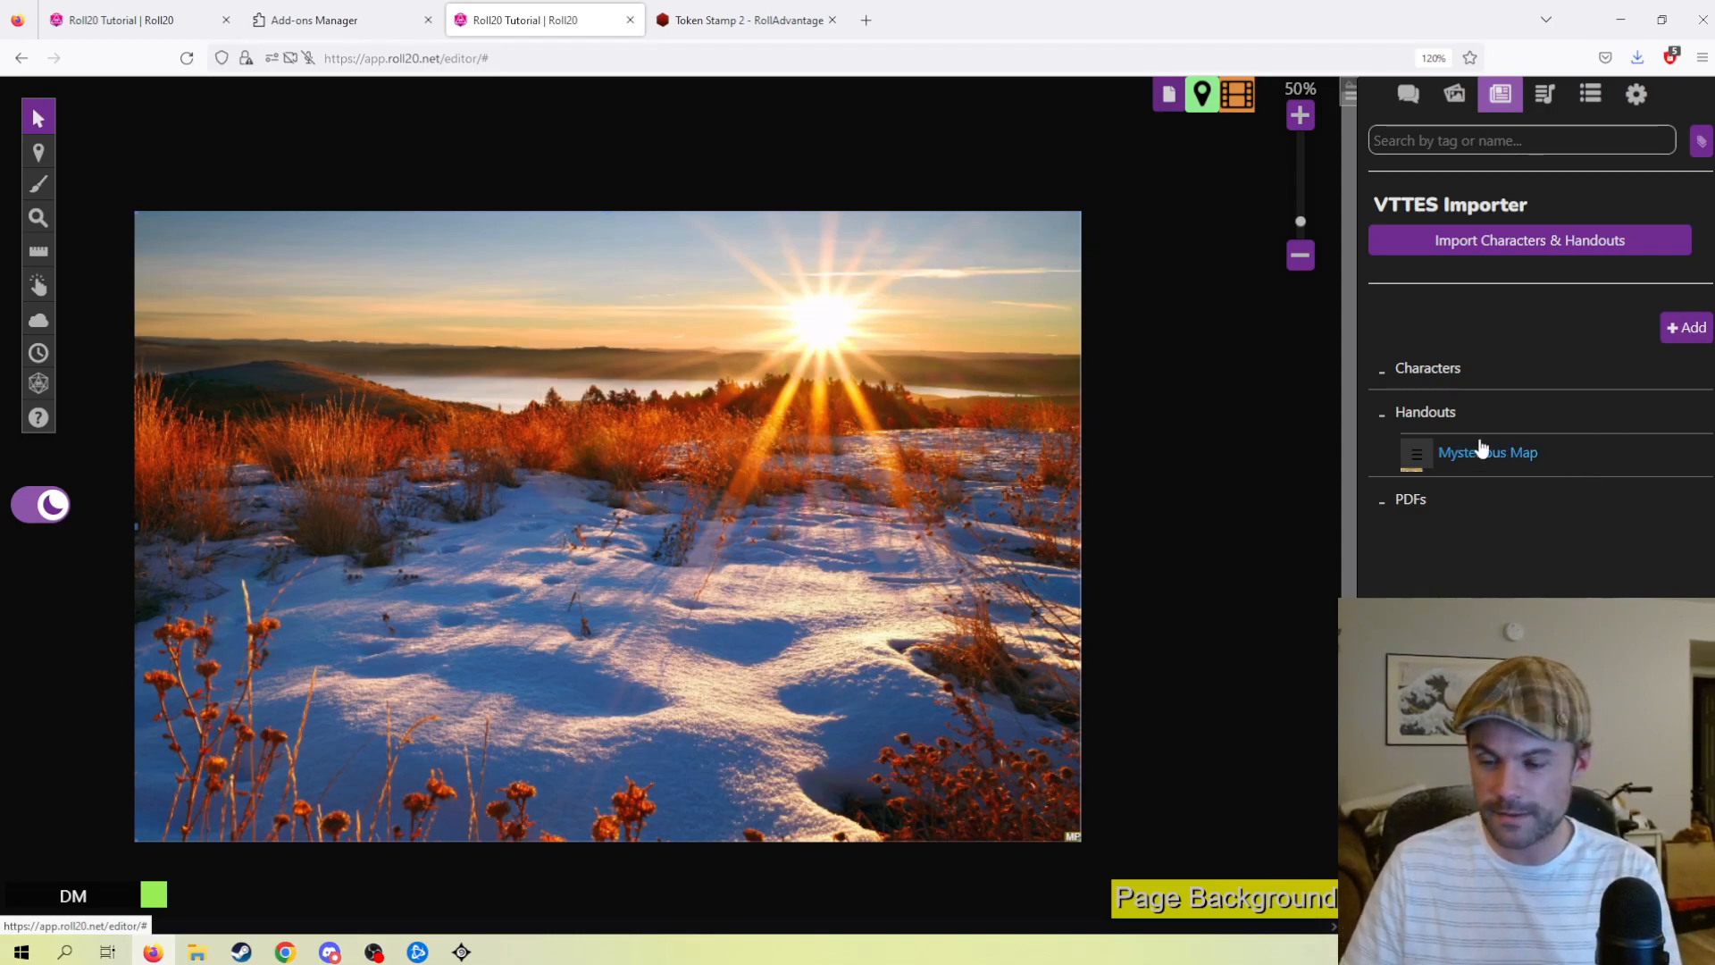
left_click(1383, 416)
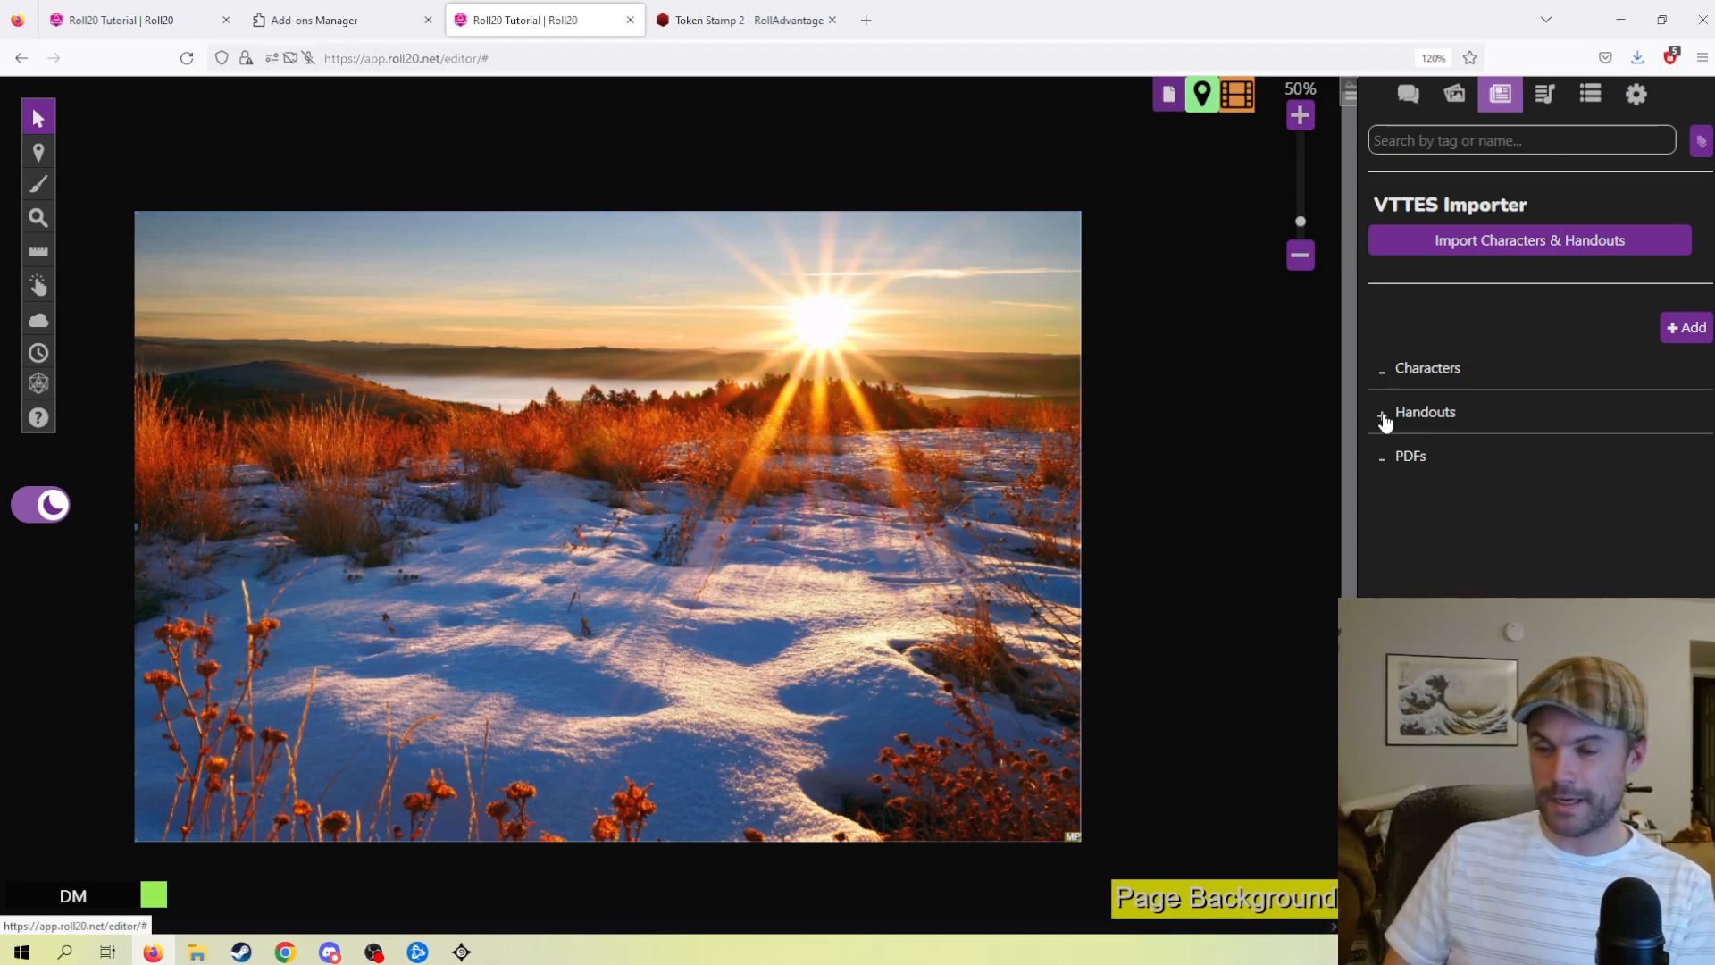
- Open the Tokens page and make Objects & Tokens the active layer
left_click(1454, 99)
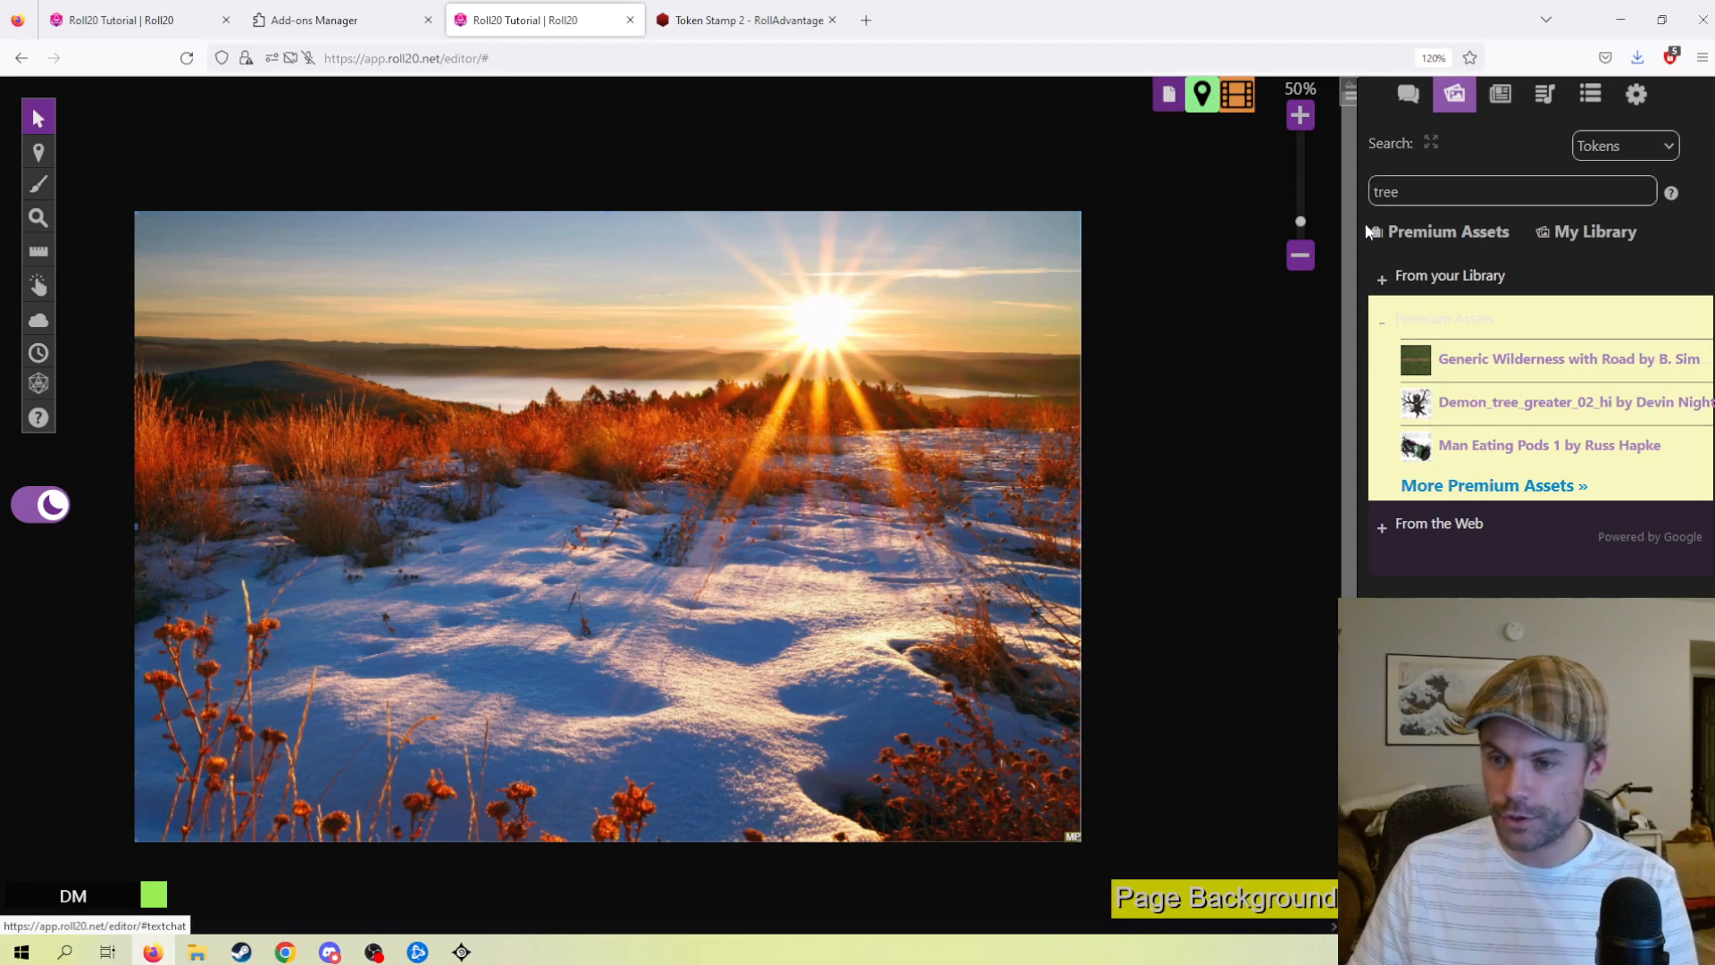
left_click(1167, 100)
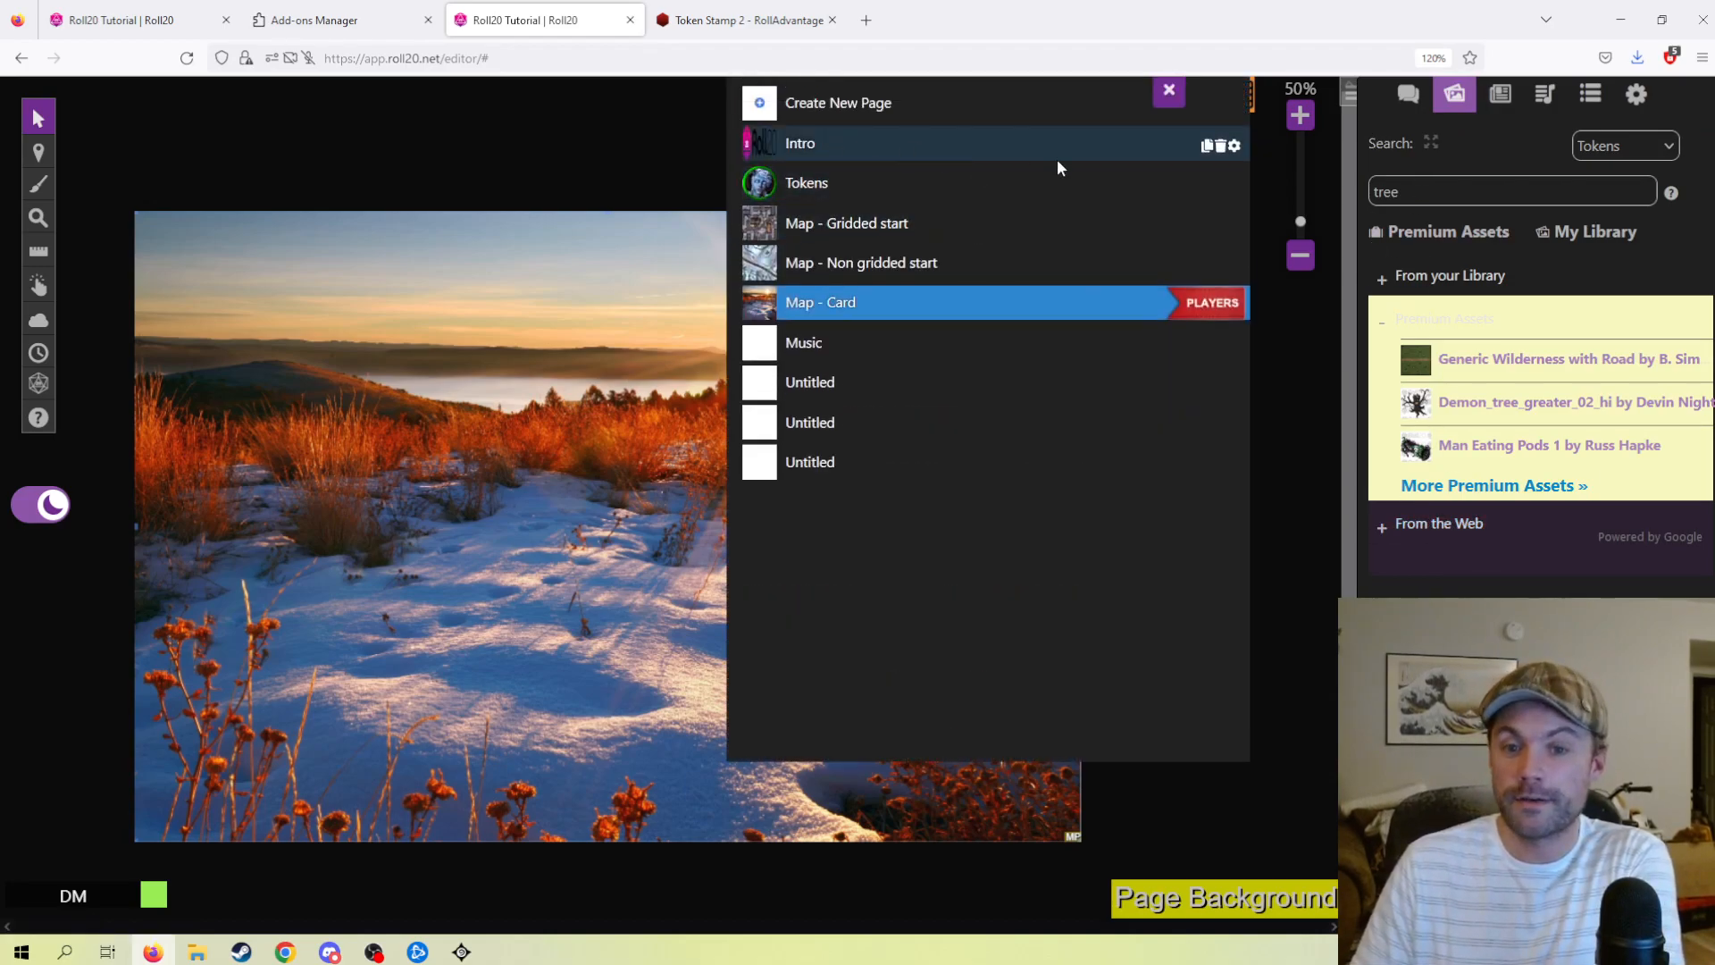
left_click(939, 195)
mouse_move(38, 152)
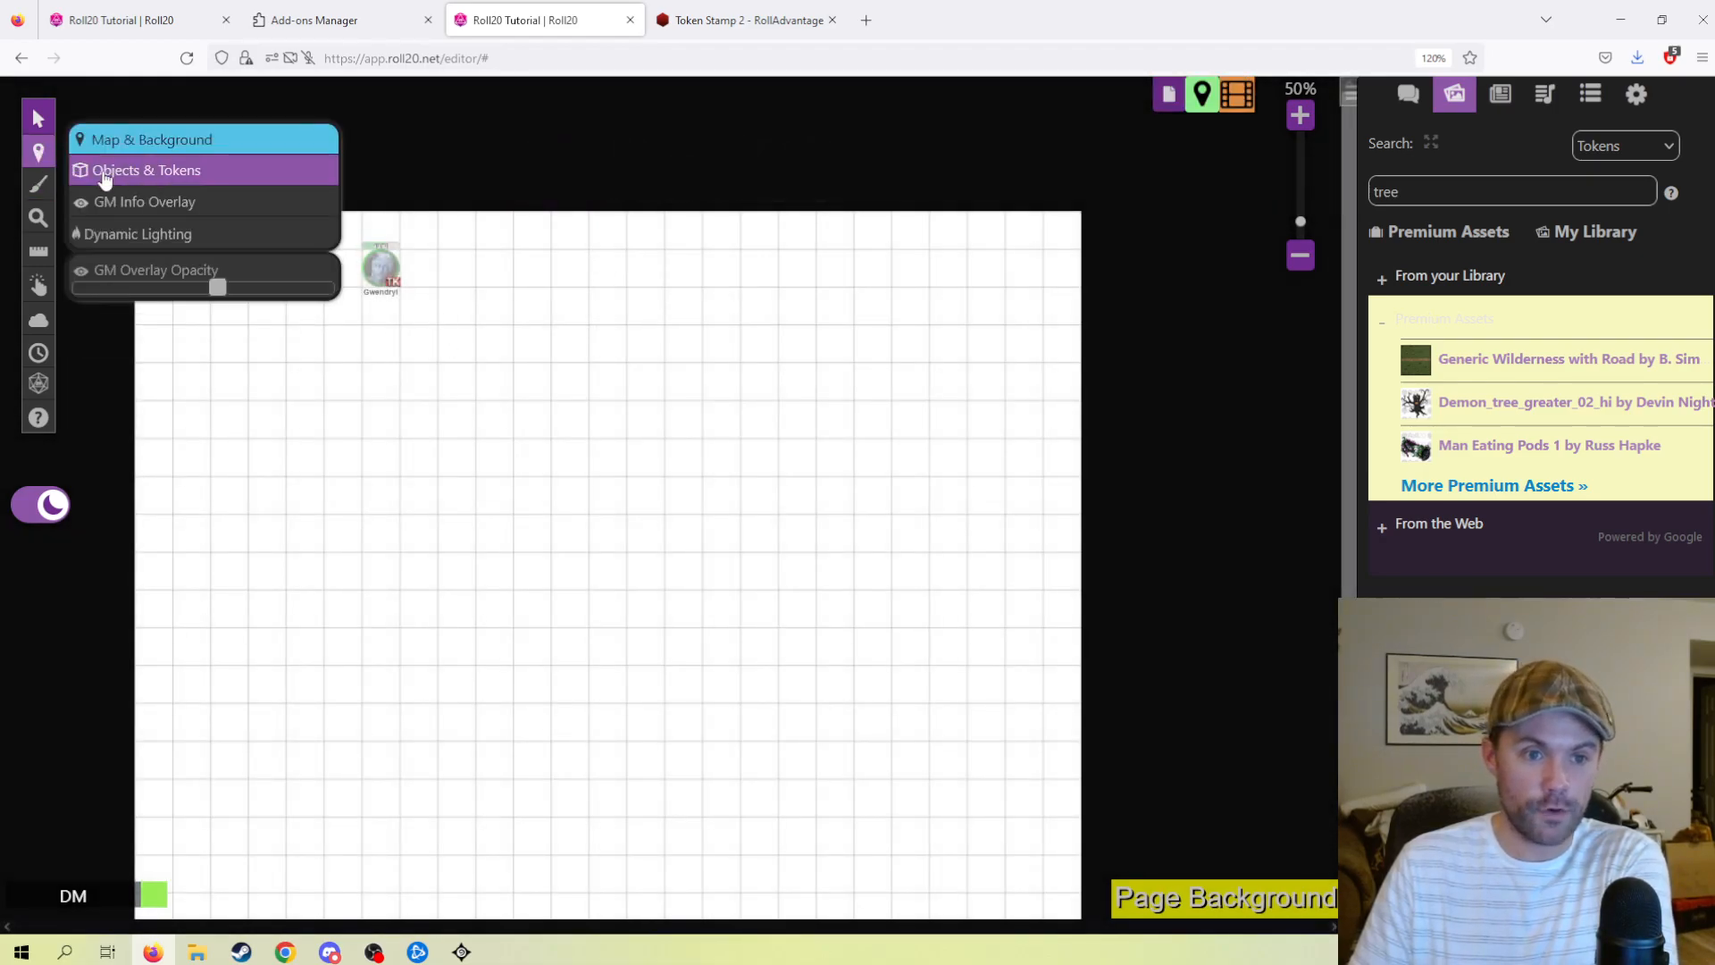
left_click(104, 178)
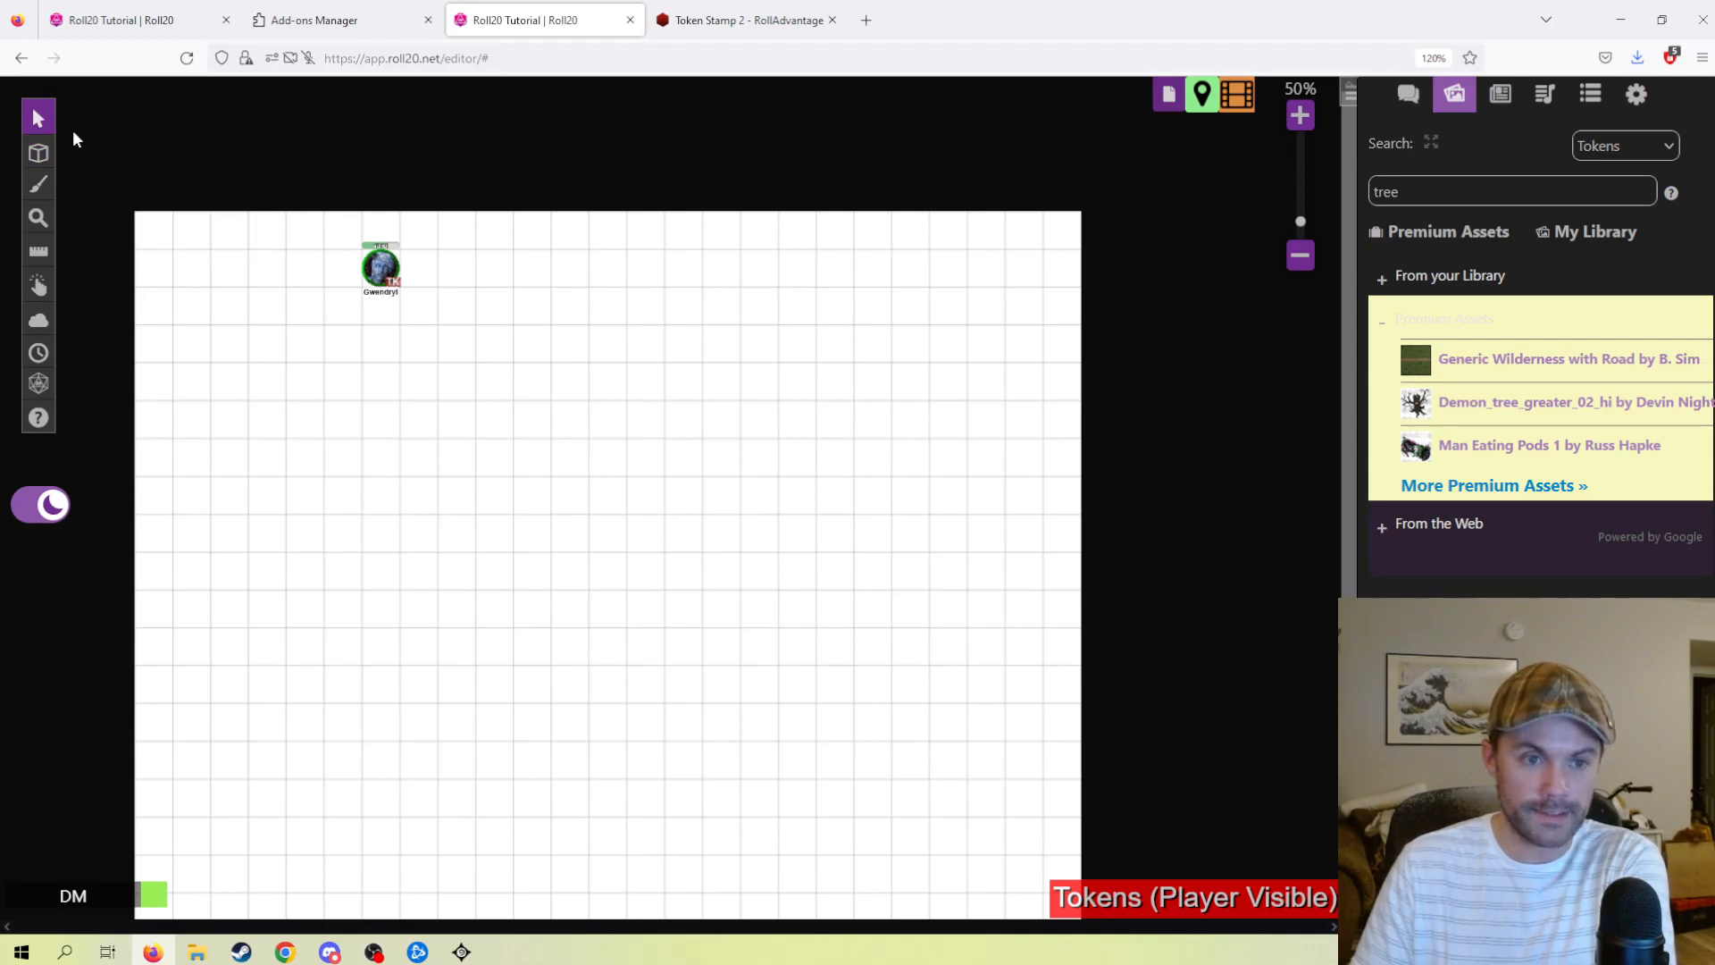
- Check the layer options available for the character token without moving it to another layer
right_click(384, 268)
mouse_move(465, 253)
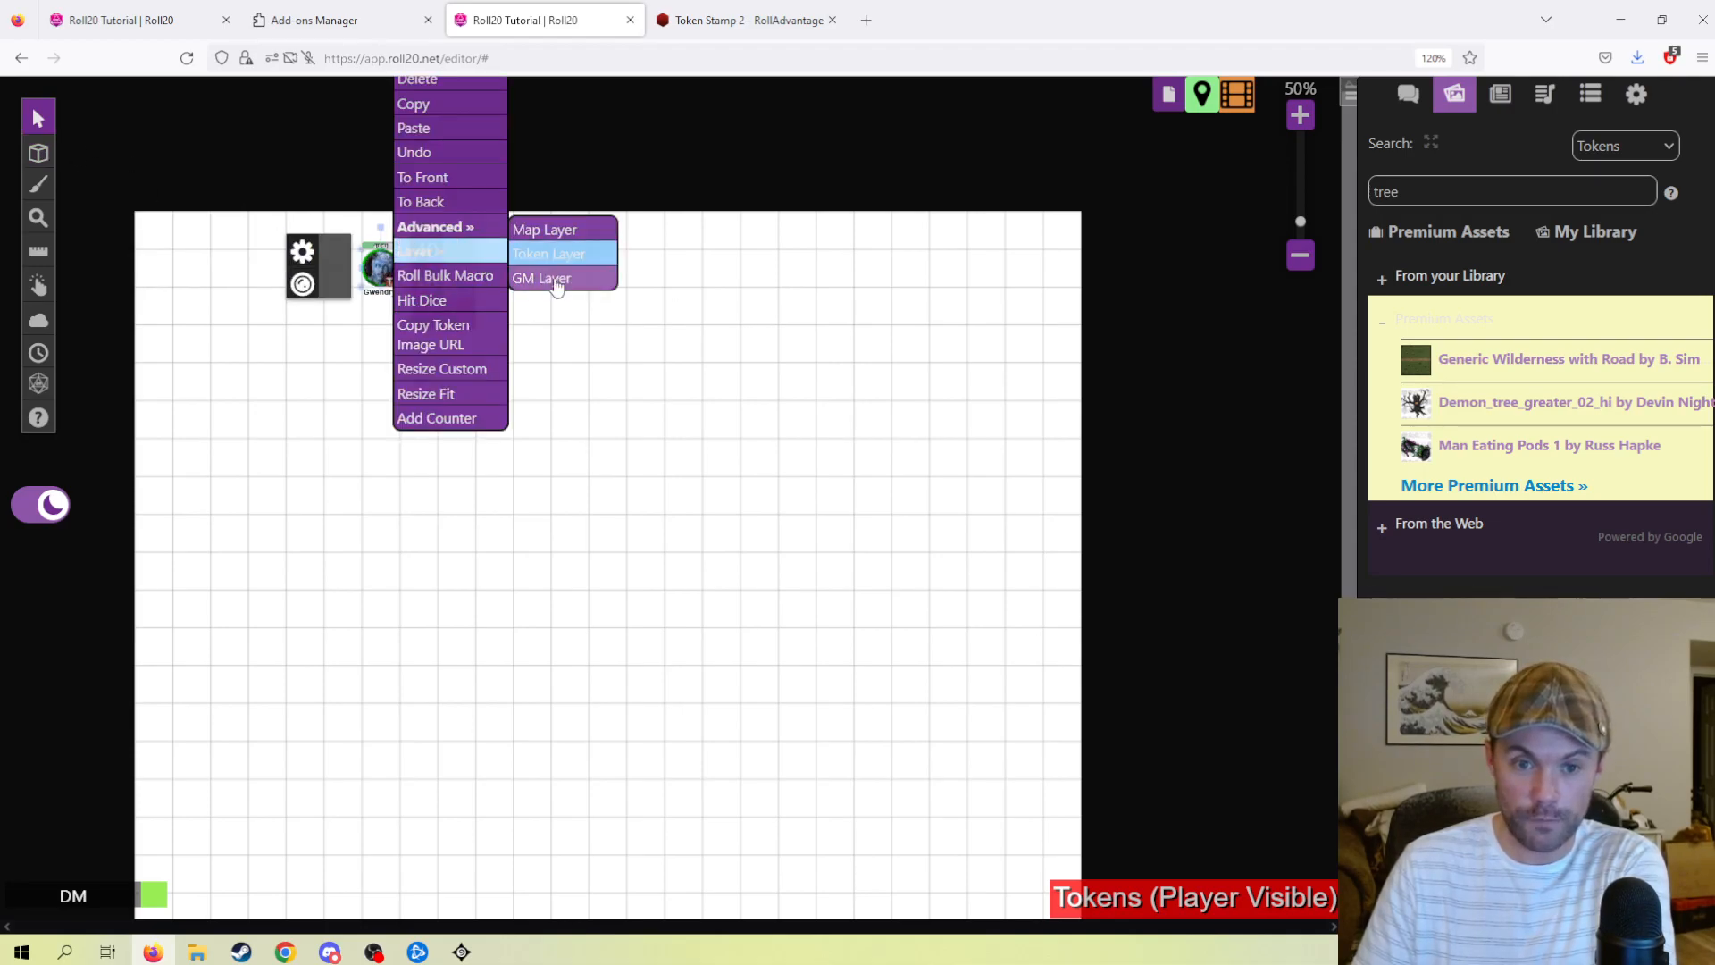
left_click(679, 483)
left_click(537, 427)
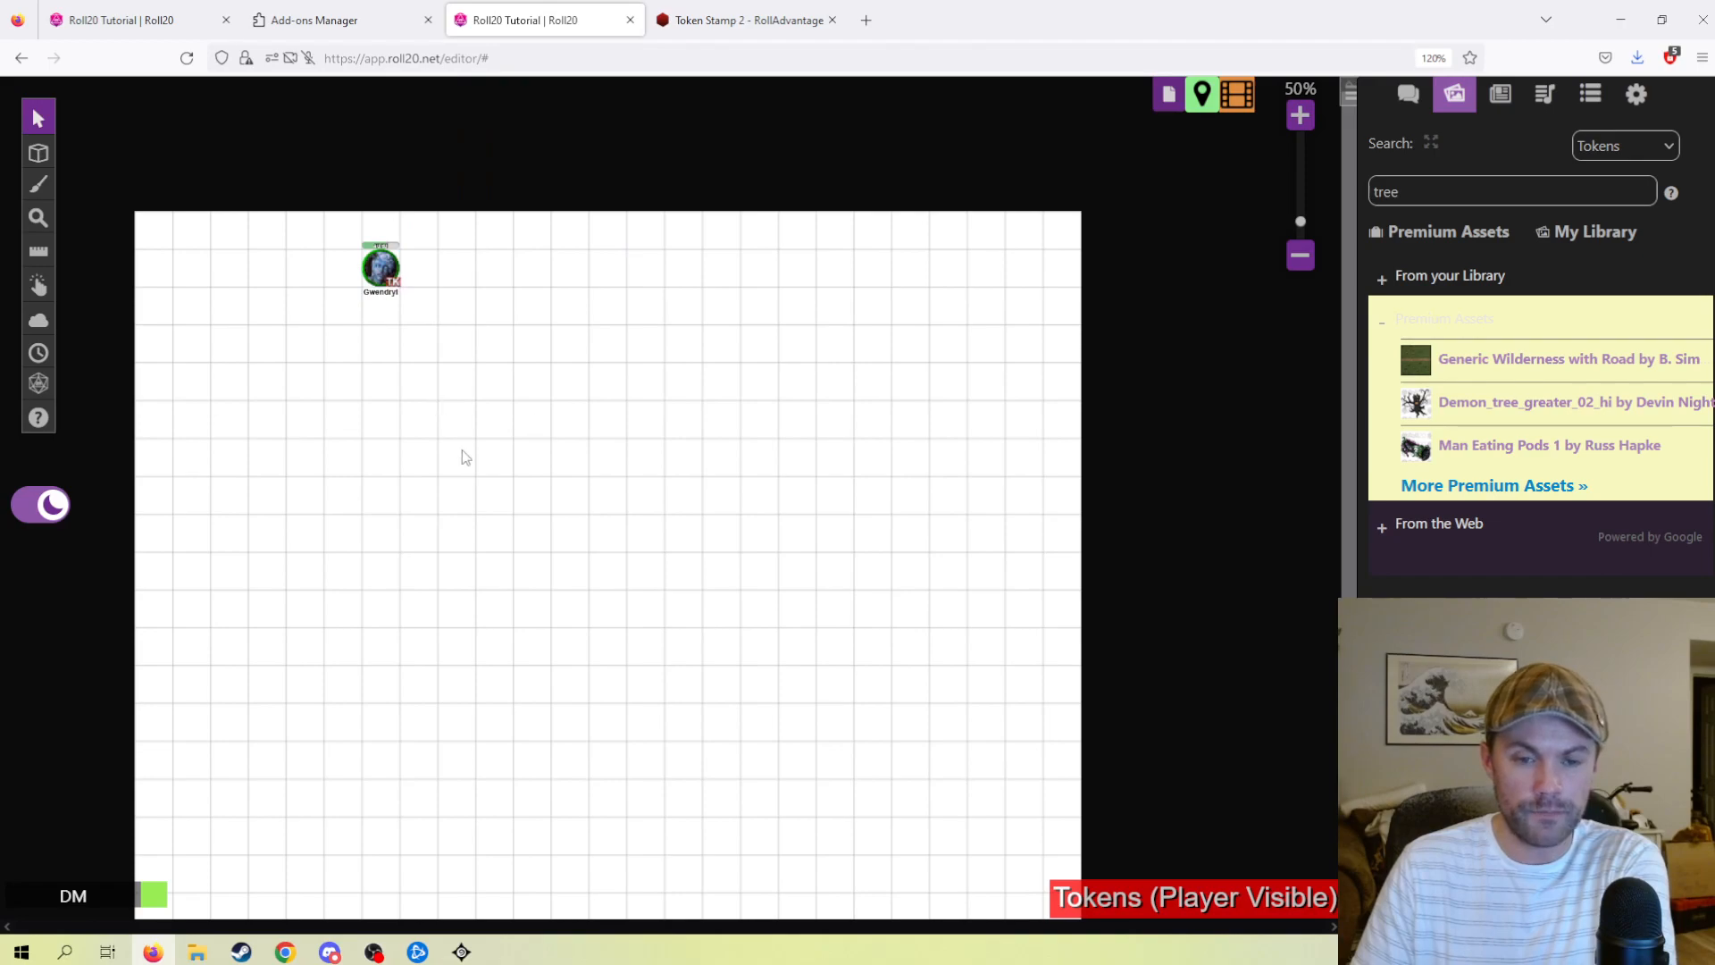
mouse_move(38, 152)
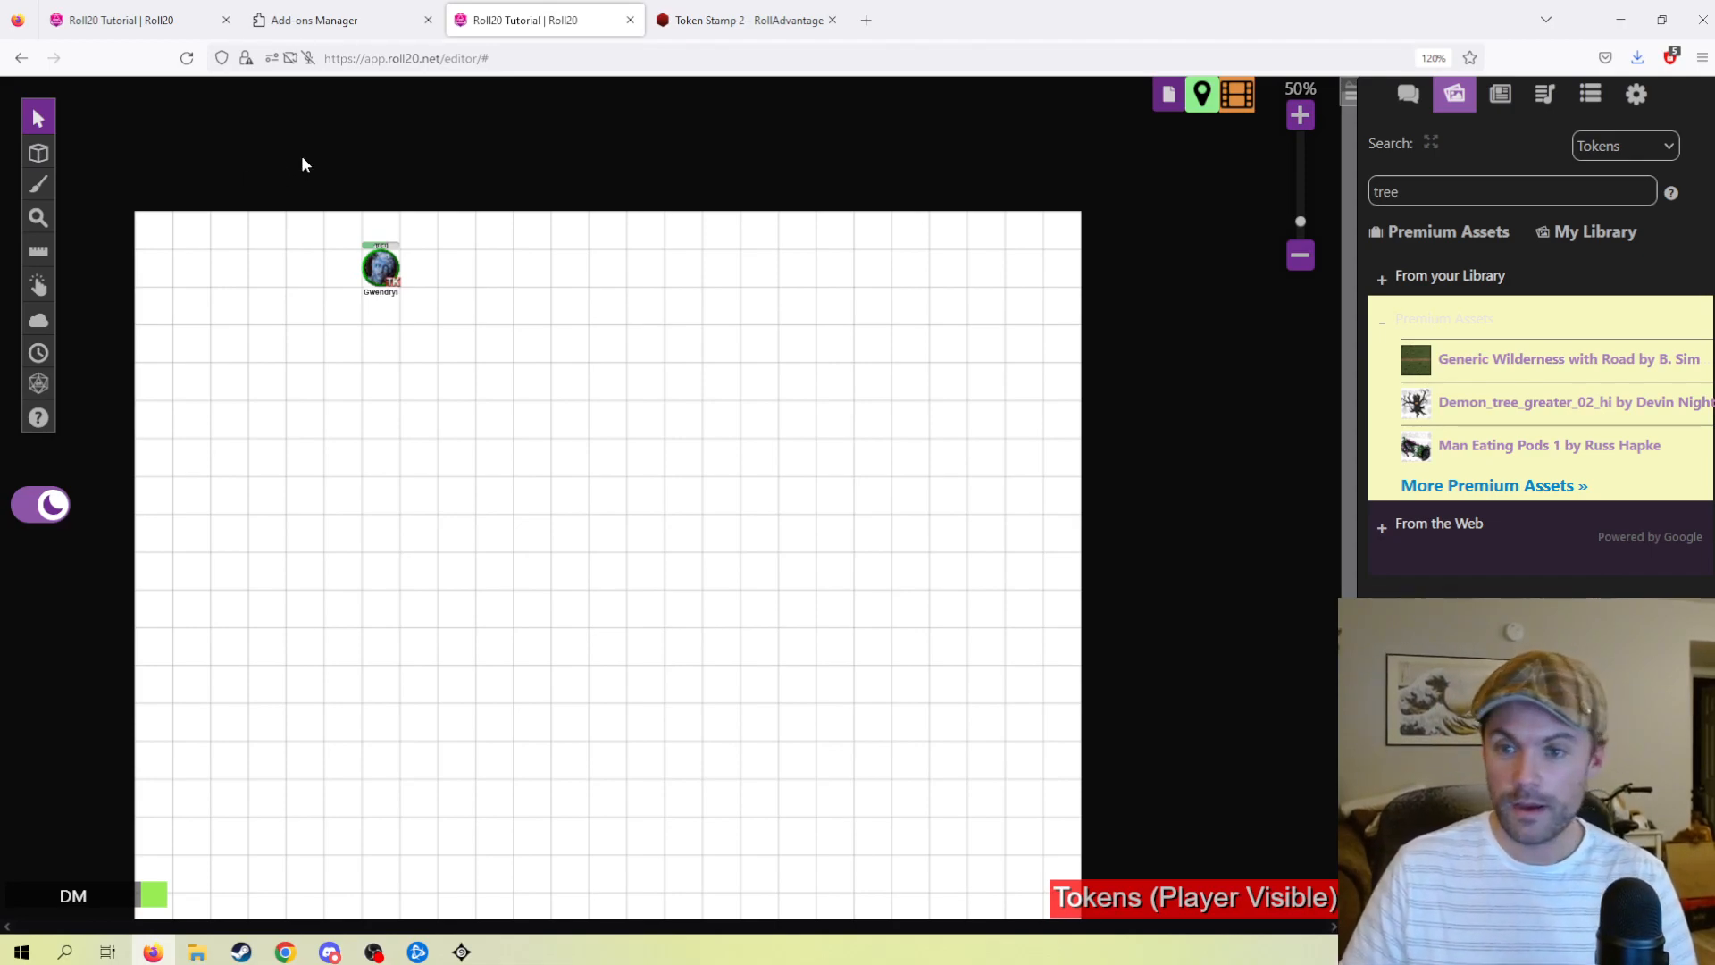
- Look over the Map - Non gridded start page and return to the Map - Card page
left_click(1167, 94)
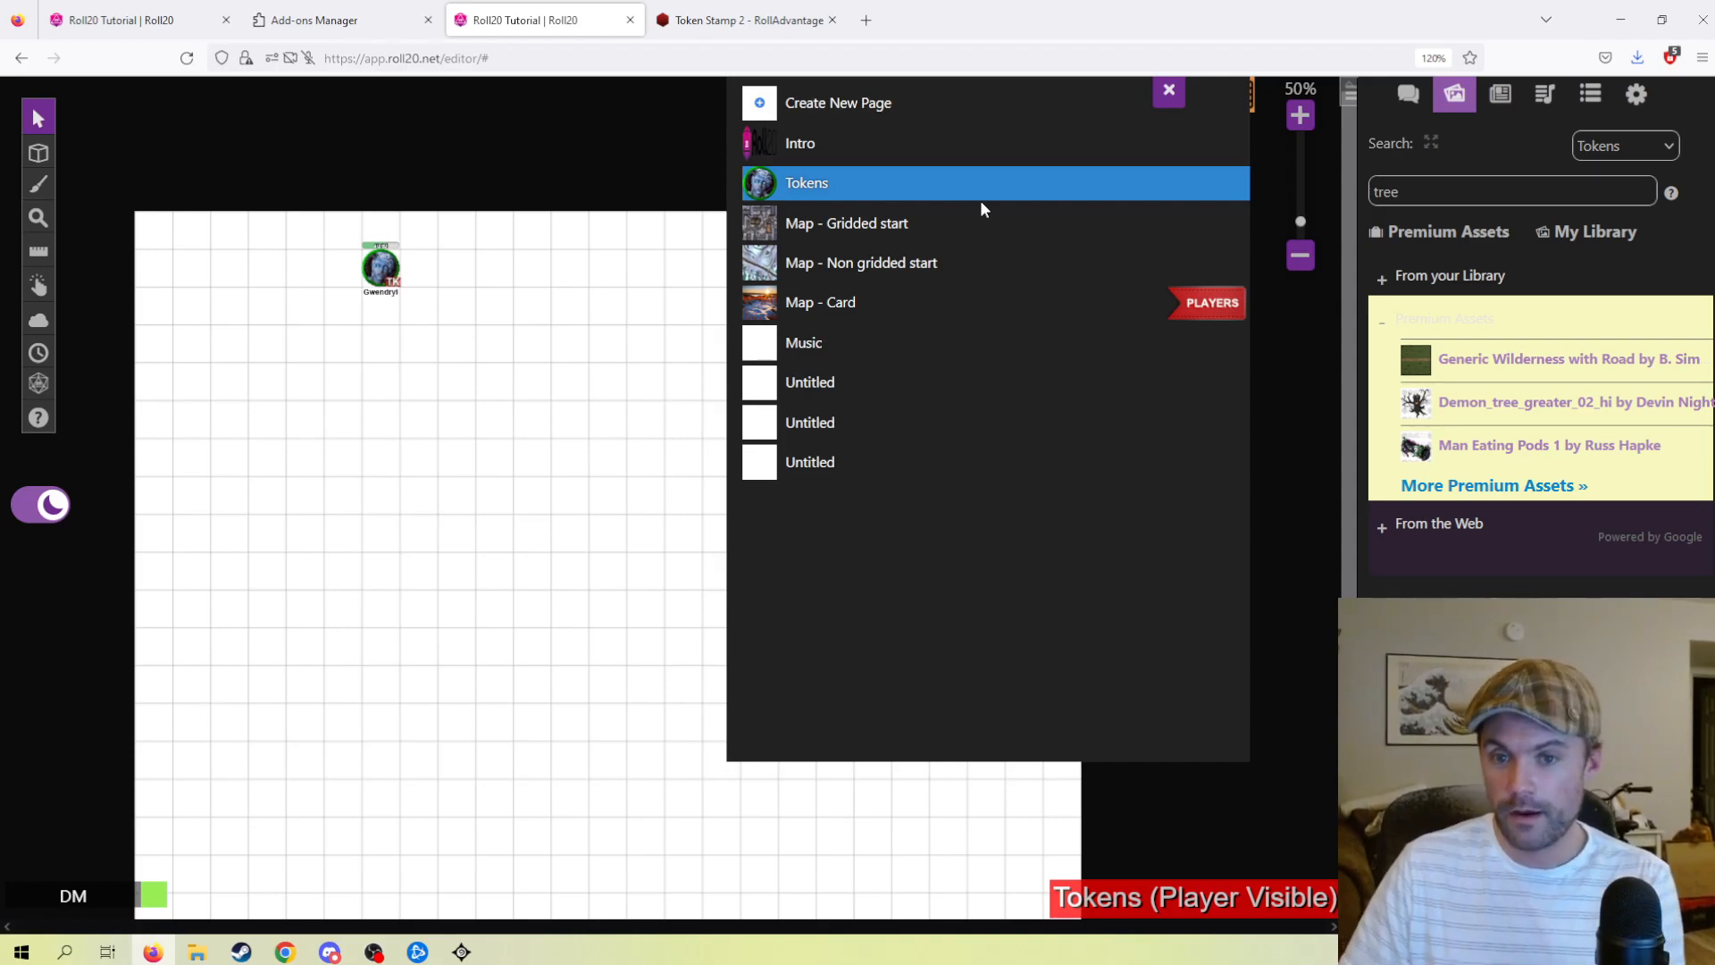
left_click(968, 259)
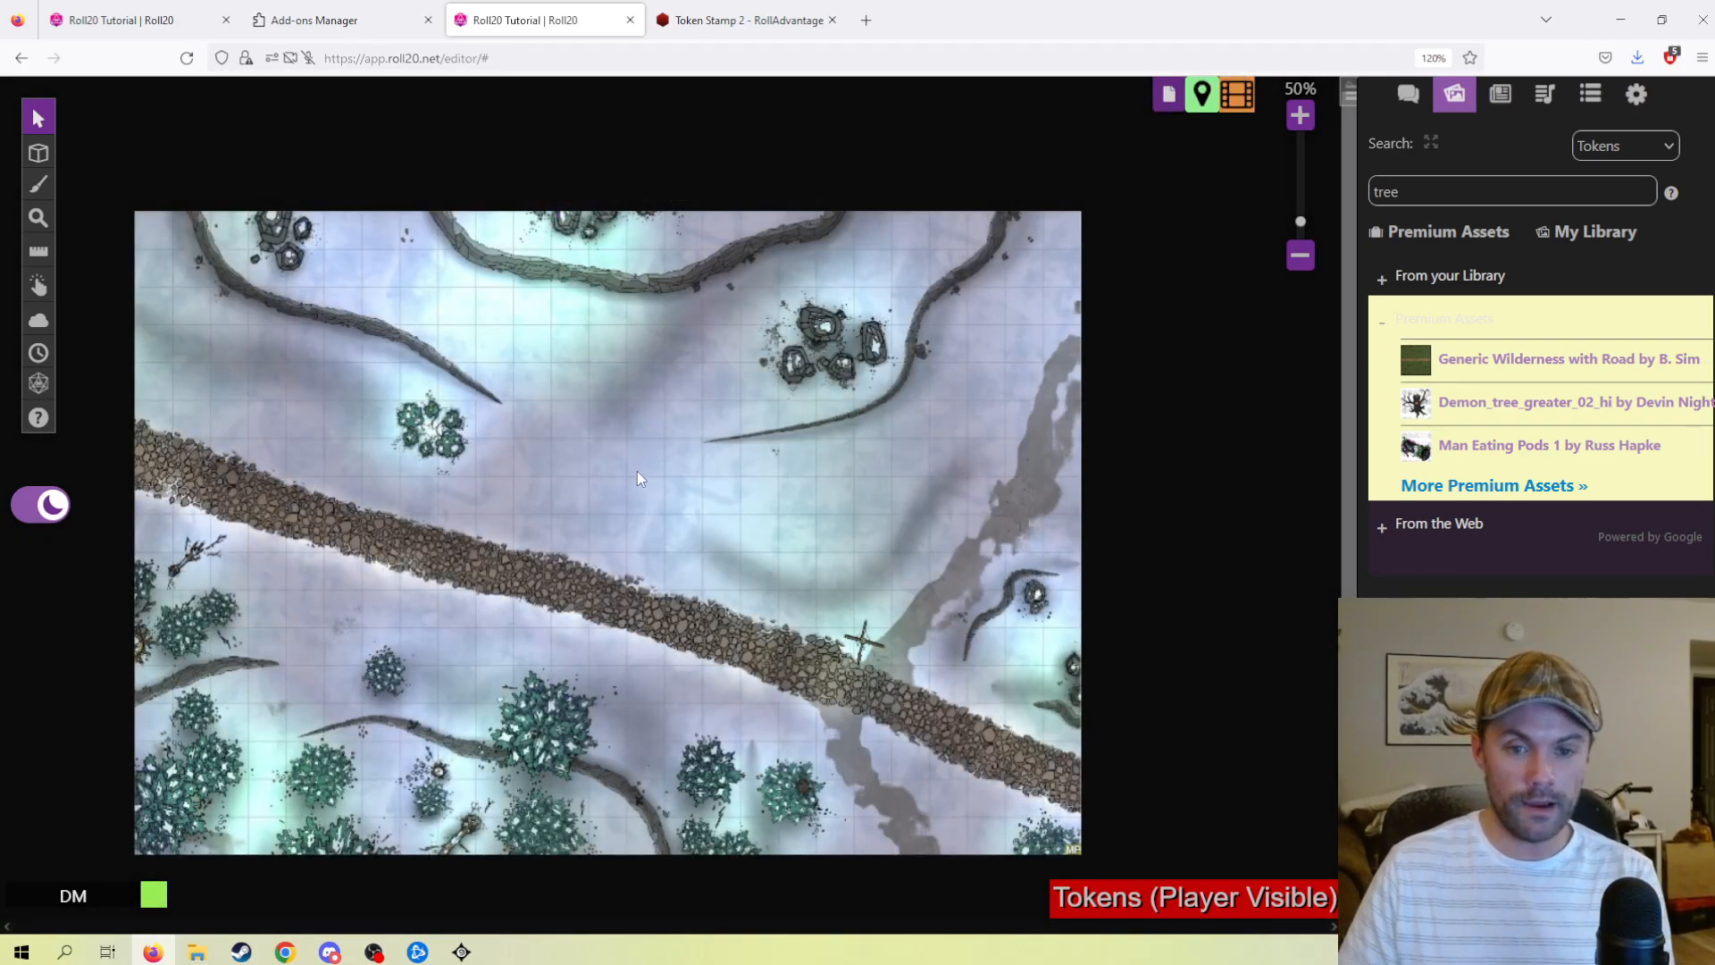
scroll(636, 470, "up", 3)
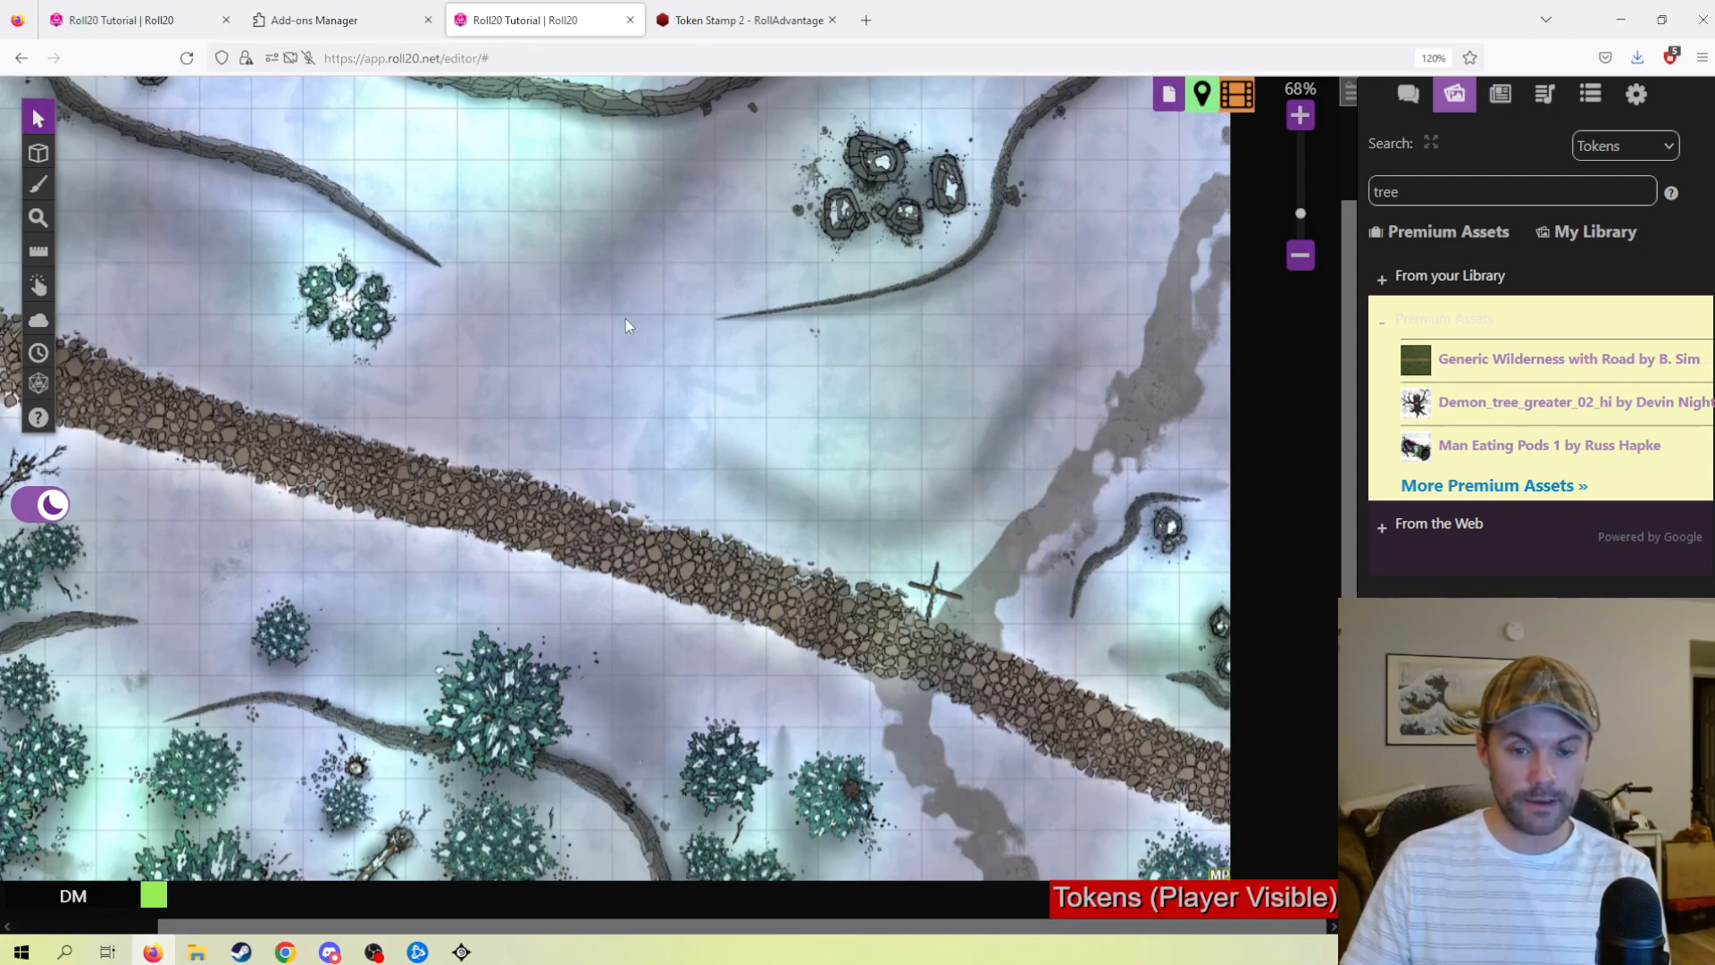
left_click(1166, 94)
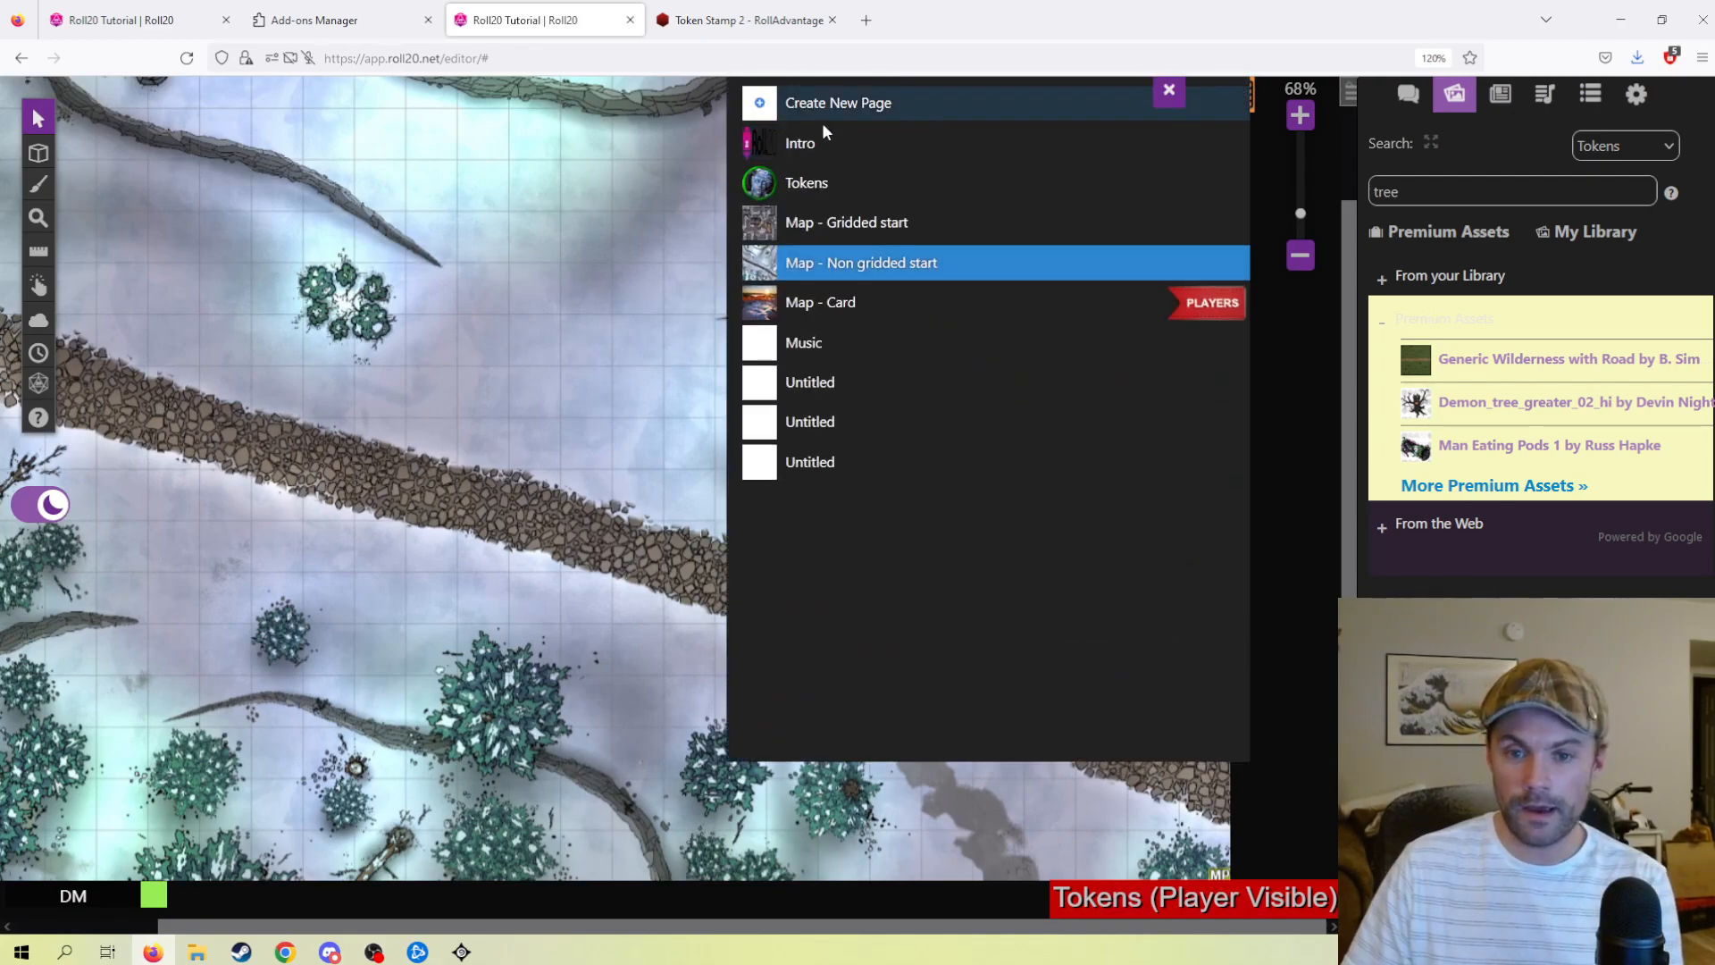
left_click(904, 306)
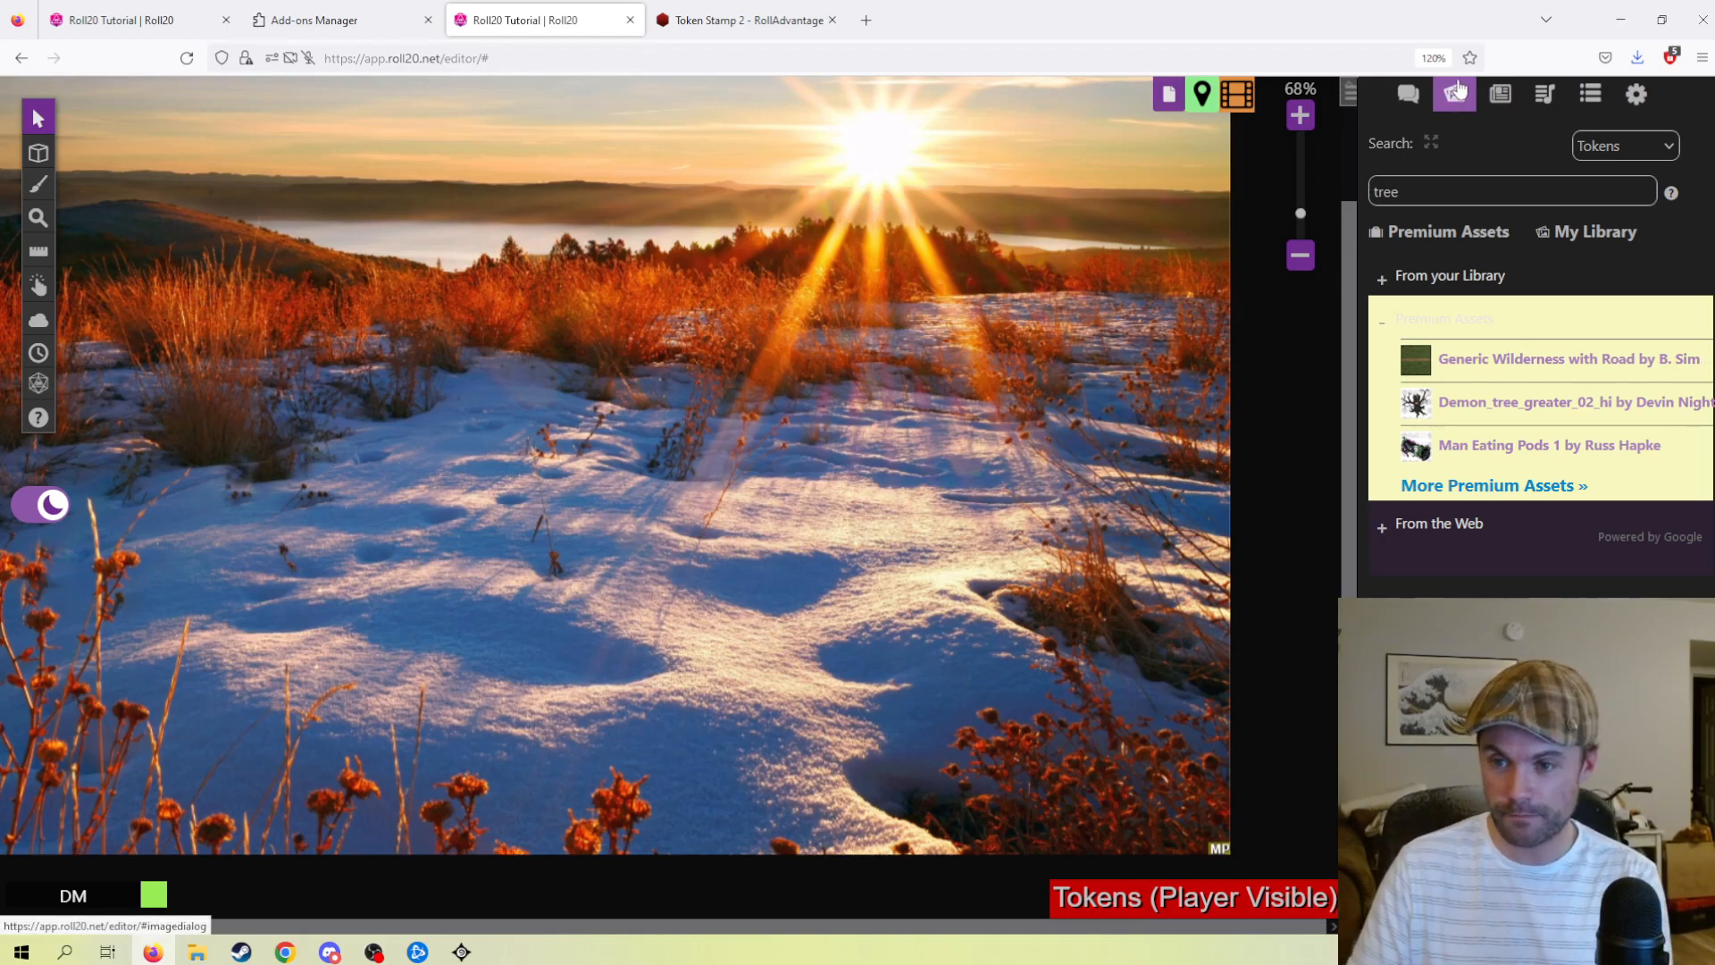
- Review the journal, art library and chat, and bring up the Jukebox
left_click(1501, 96)
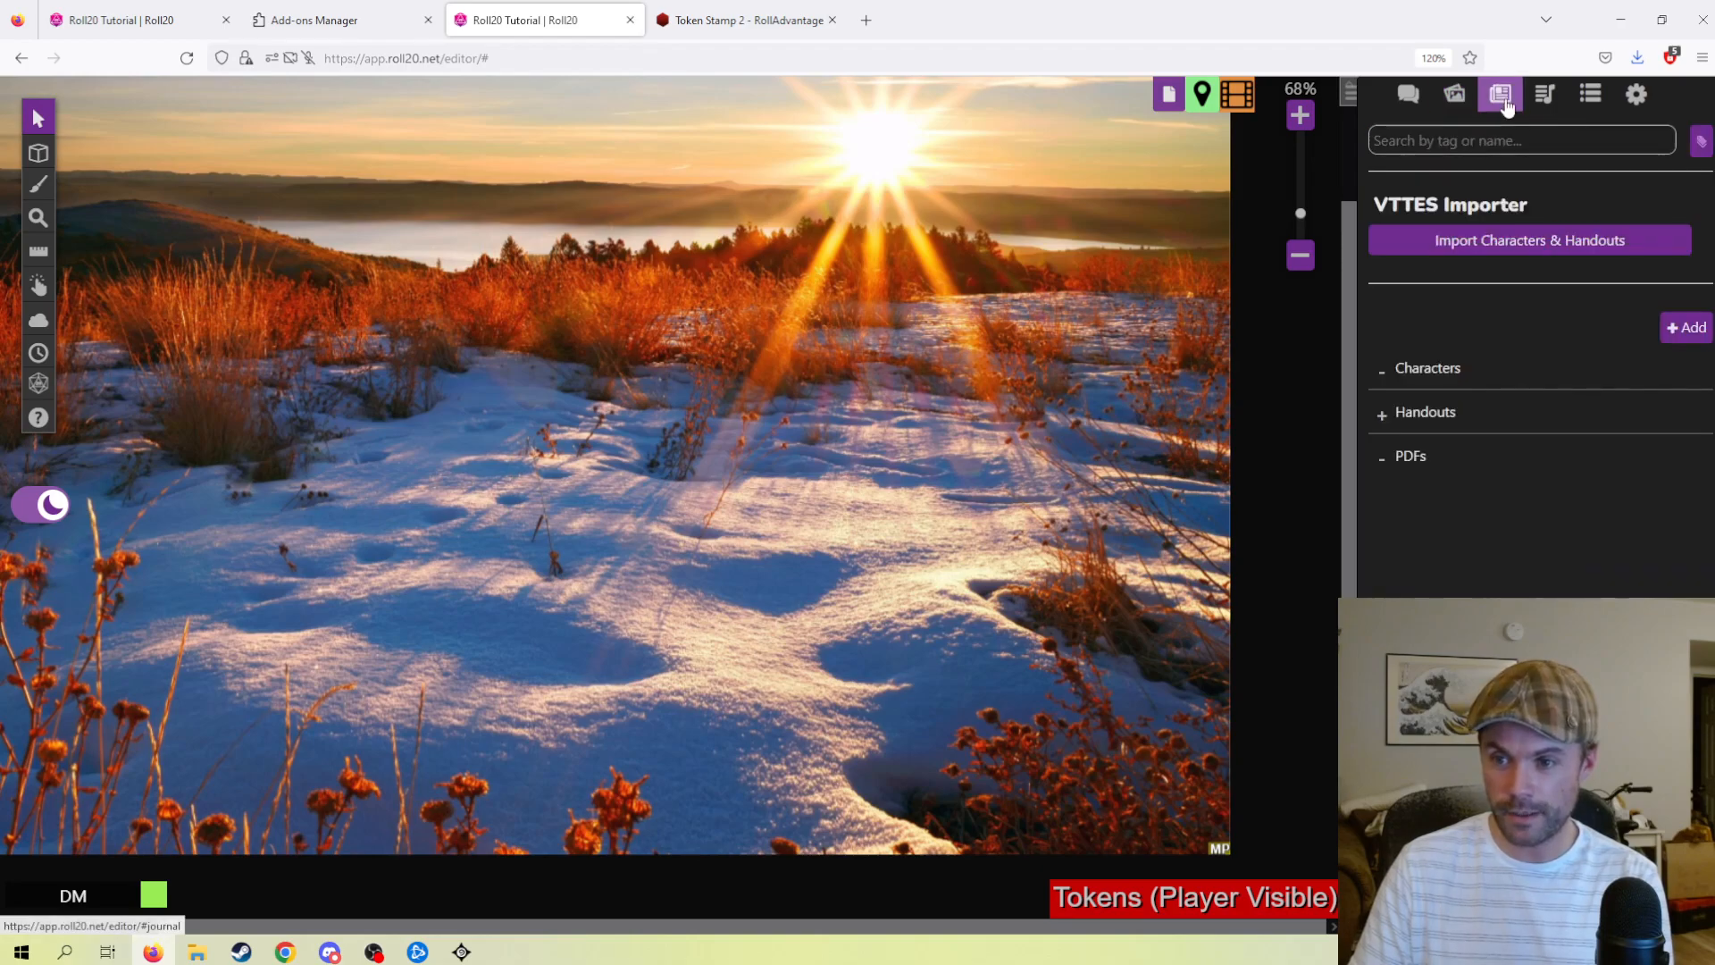
left_click(1456, 100)
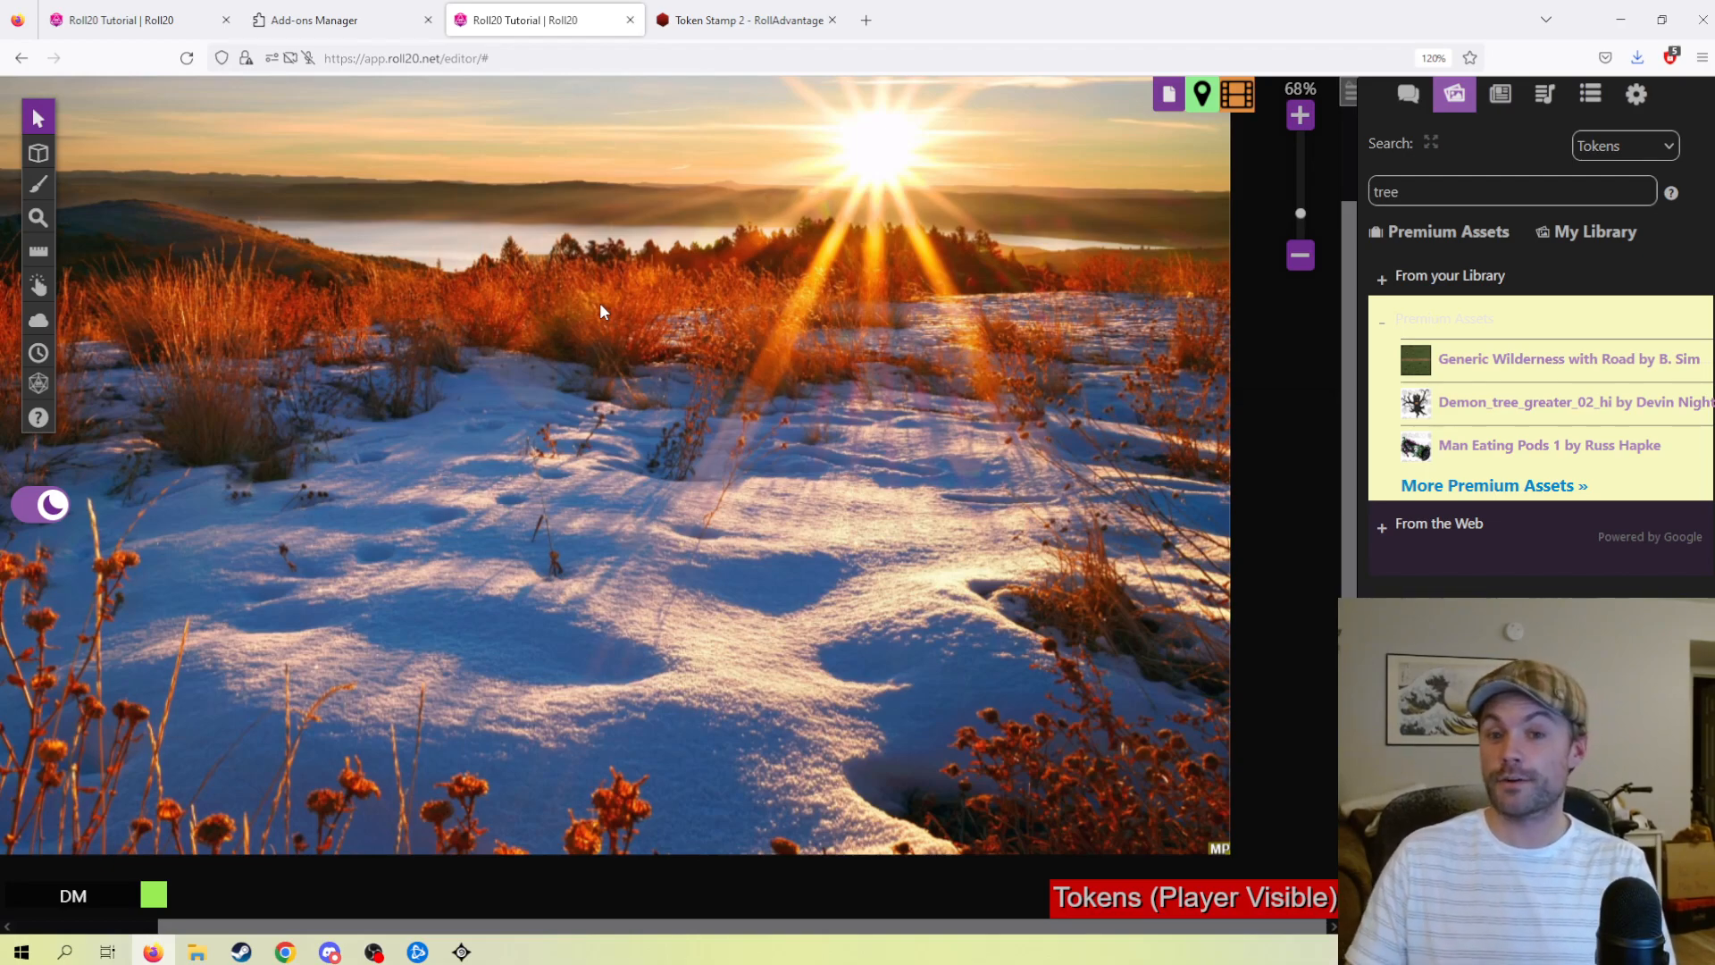
left_click(1404, 98)
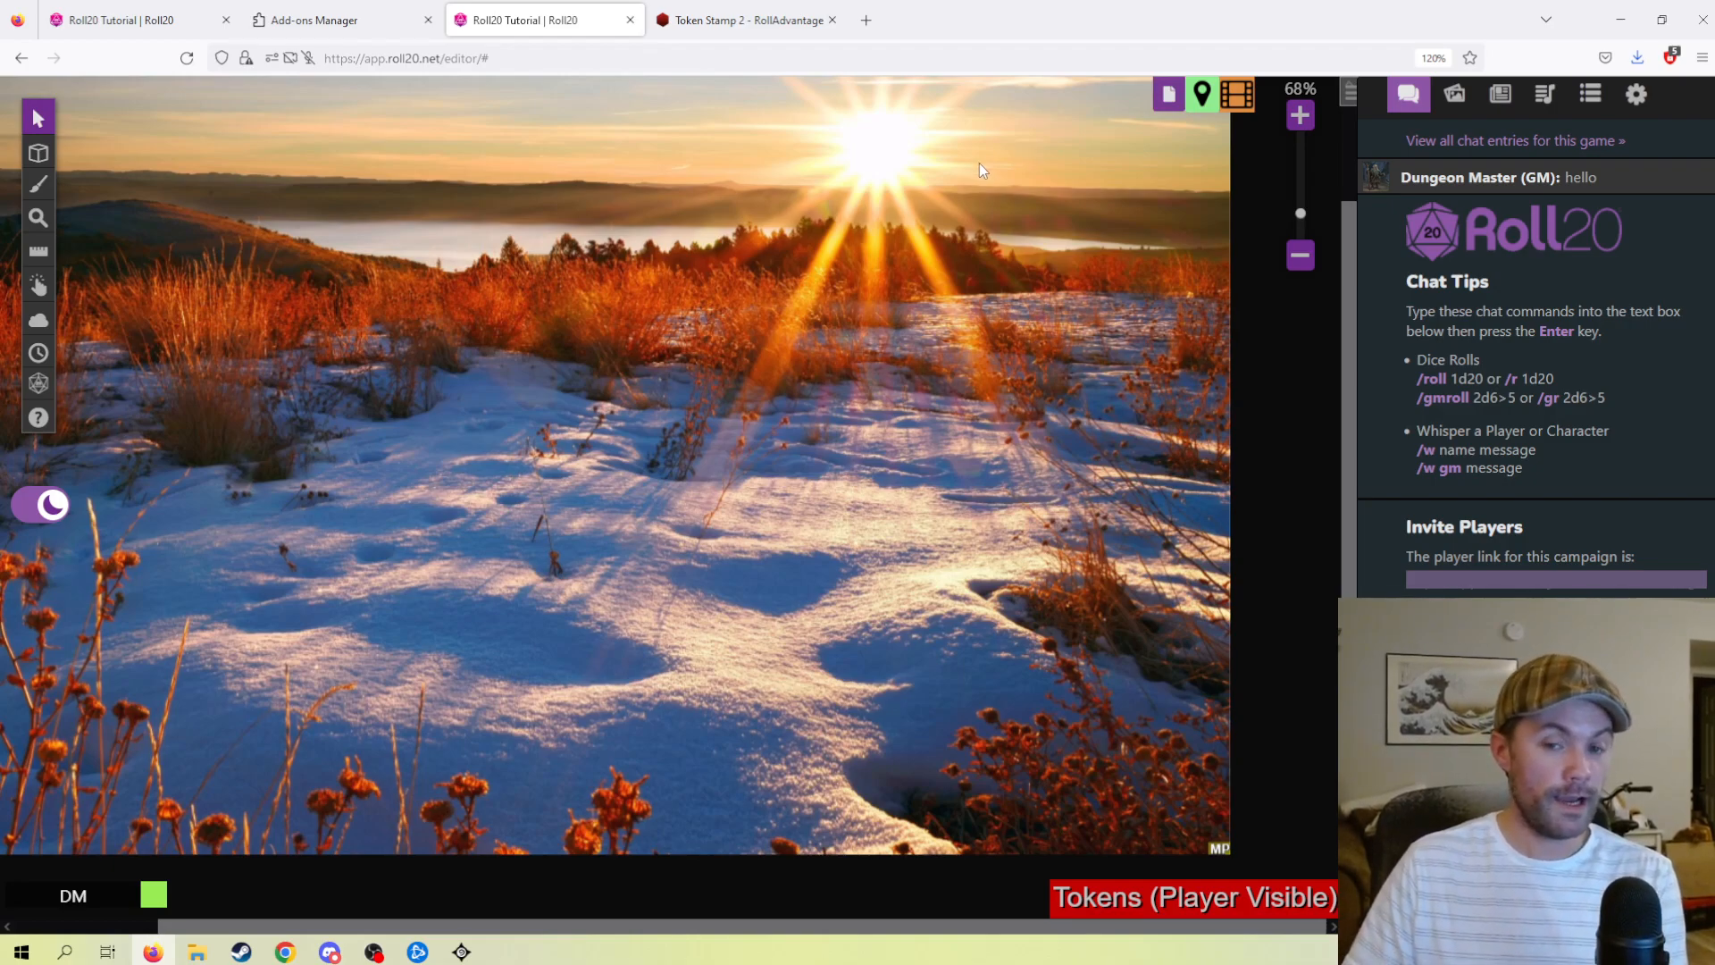
left_click(1547, 103)
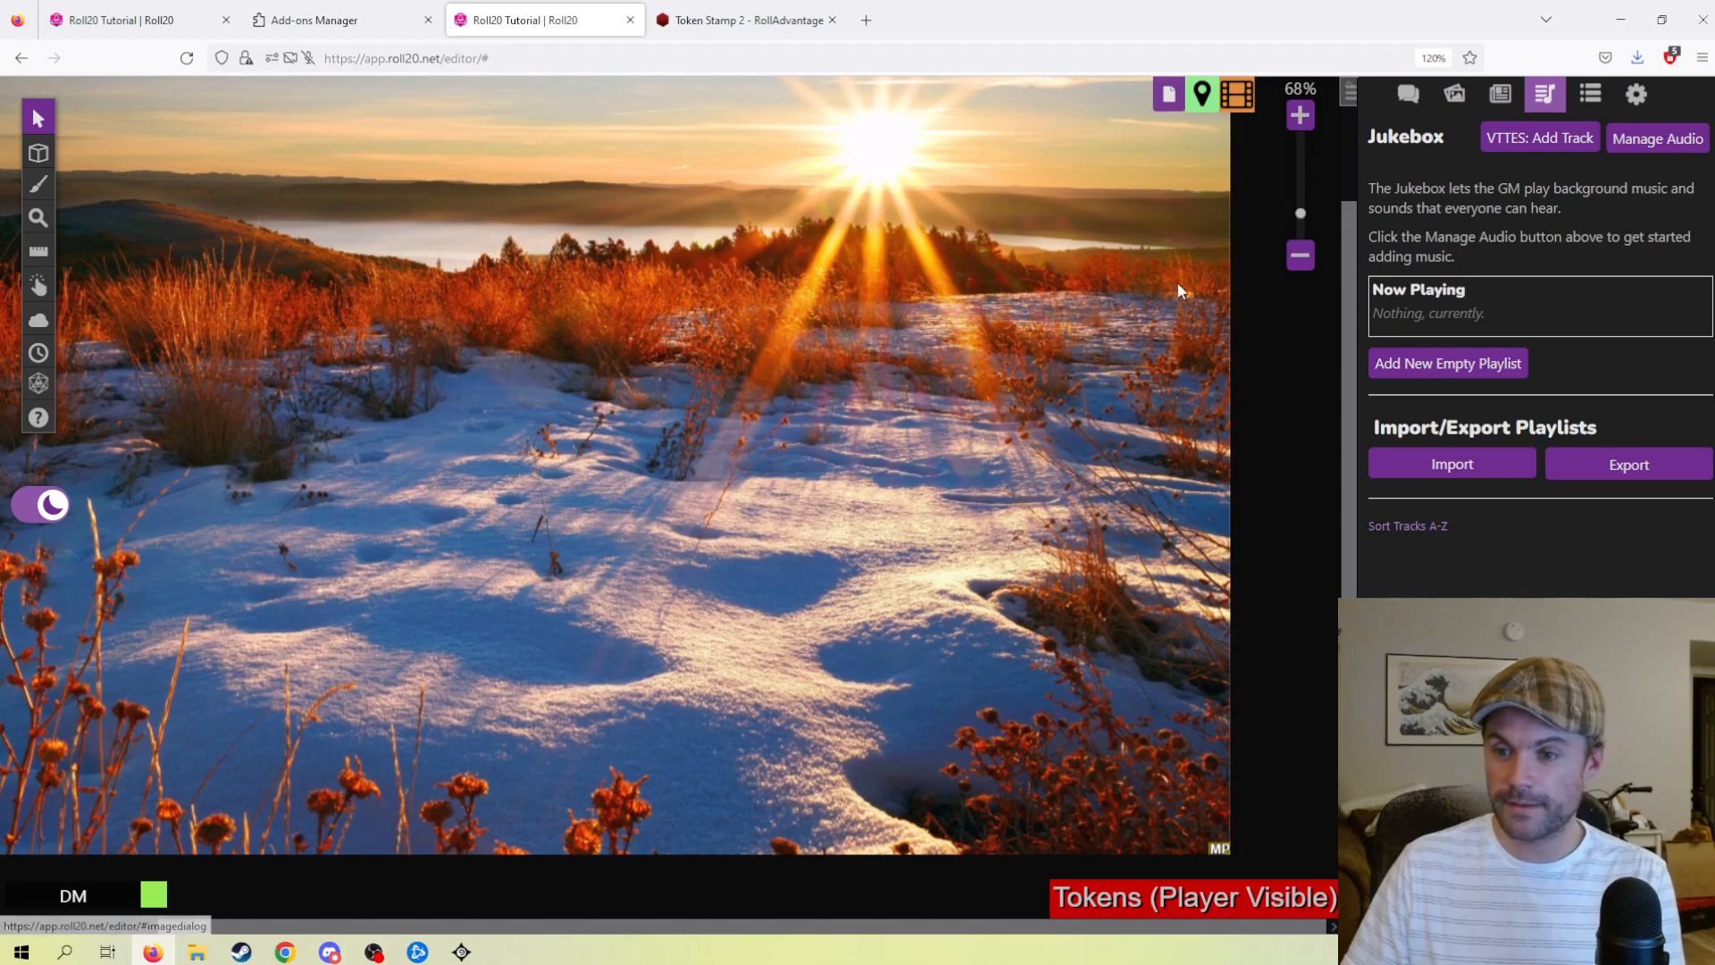